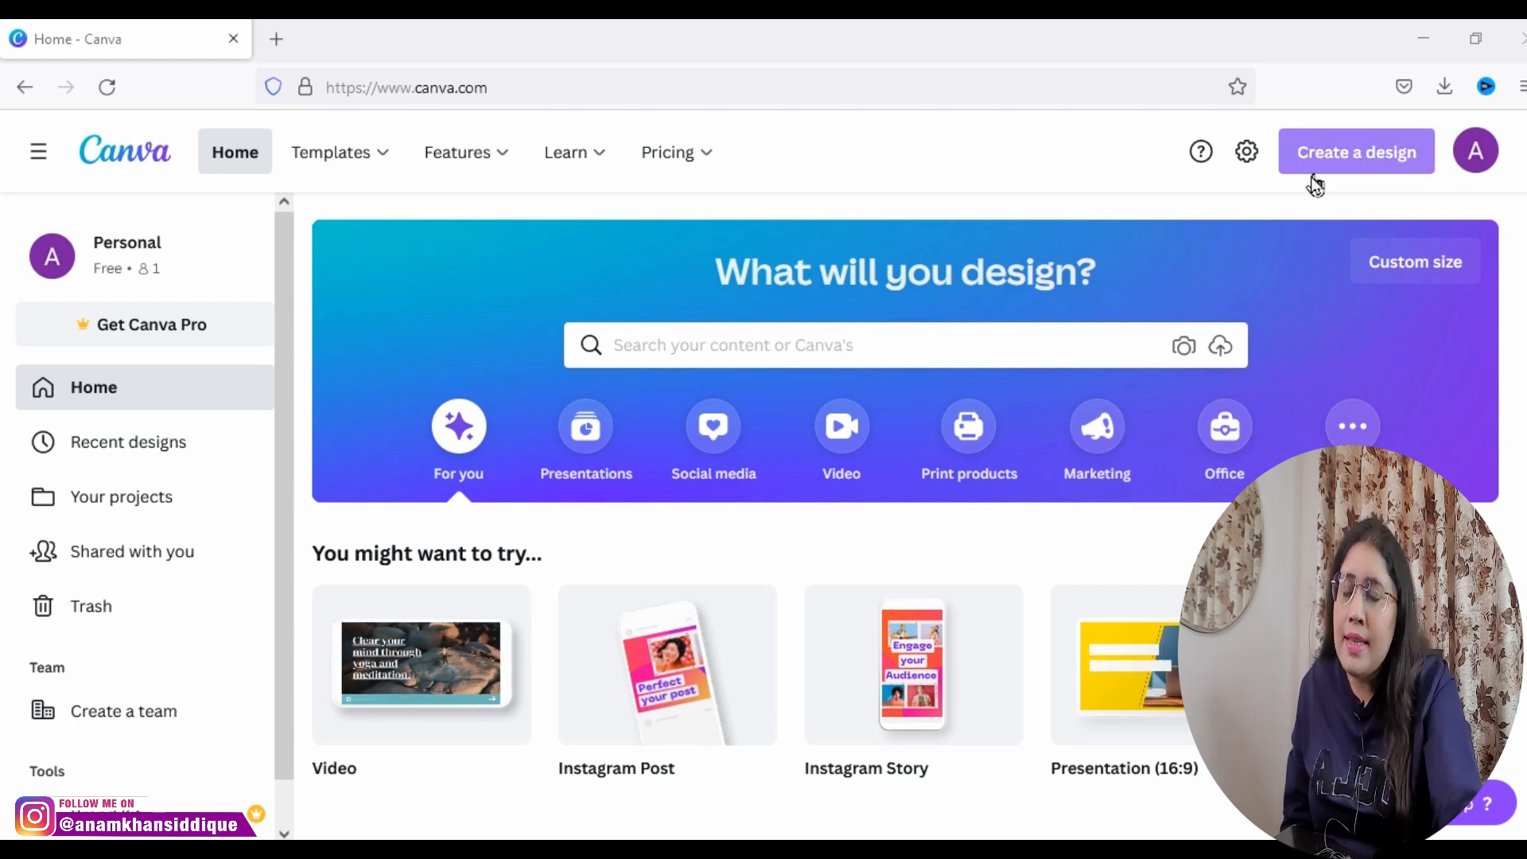
Step: Open the account settings and view the choices for what Canva will be used for, keeping Personal
click(1253, 163)
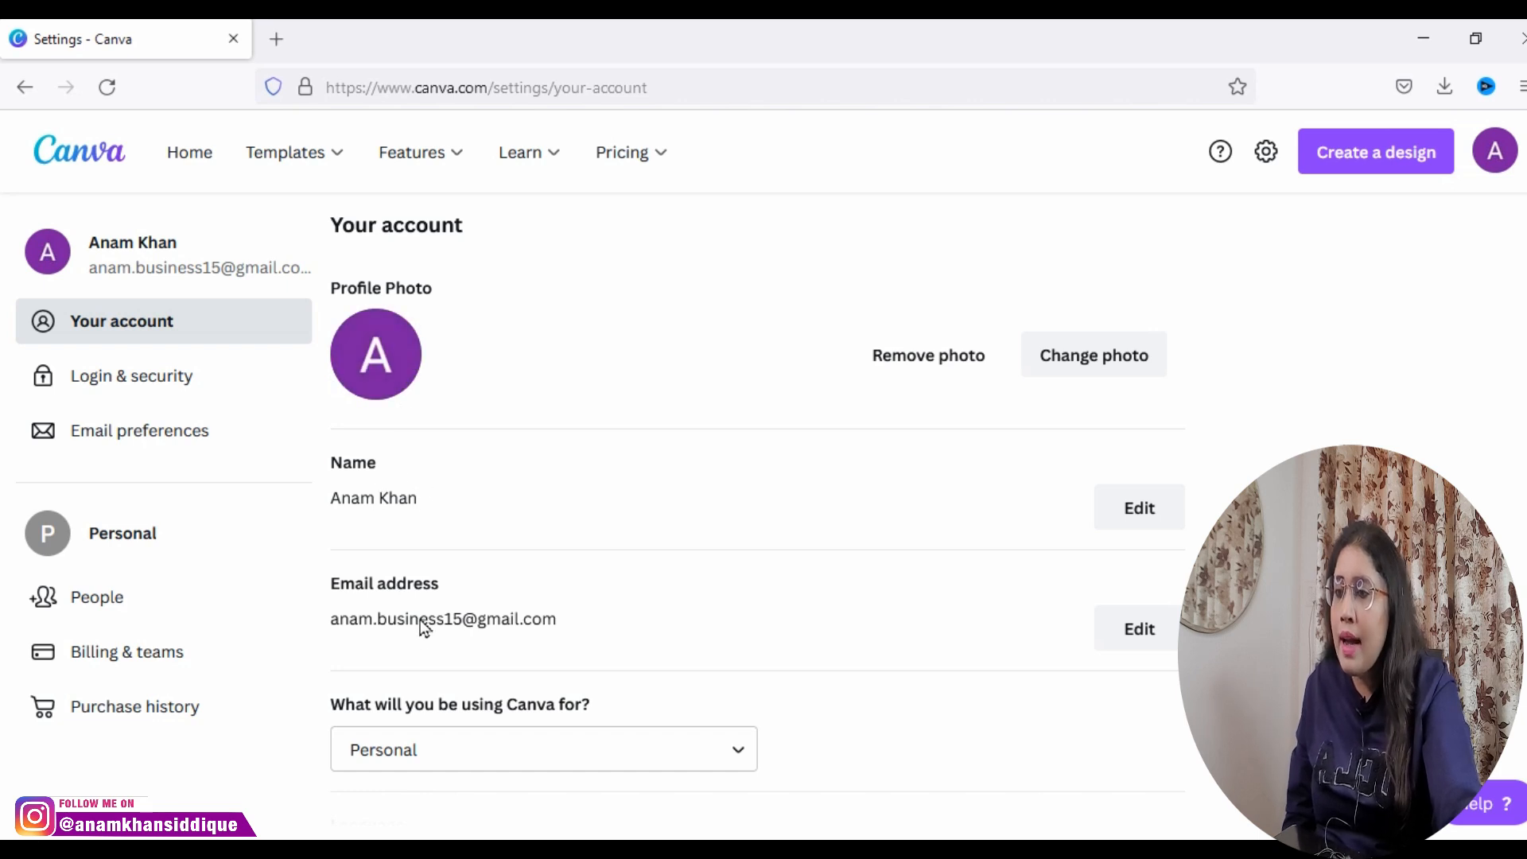
scroll(470, 630, down, 3)
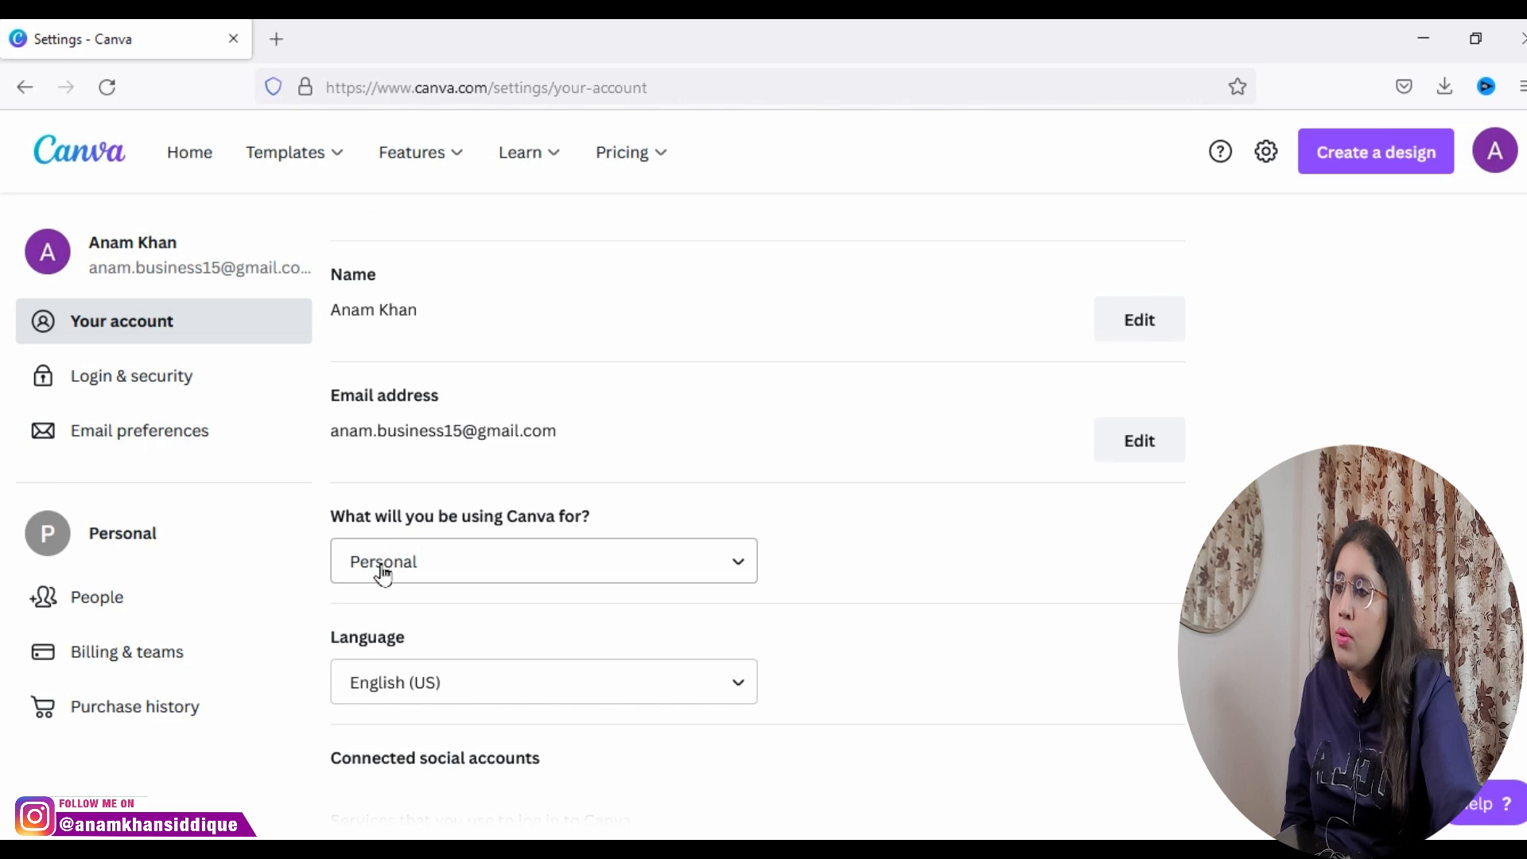
click(380, 567)
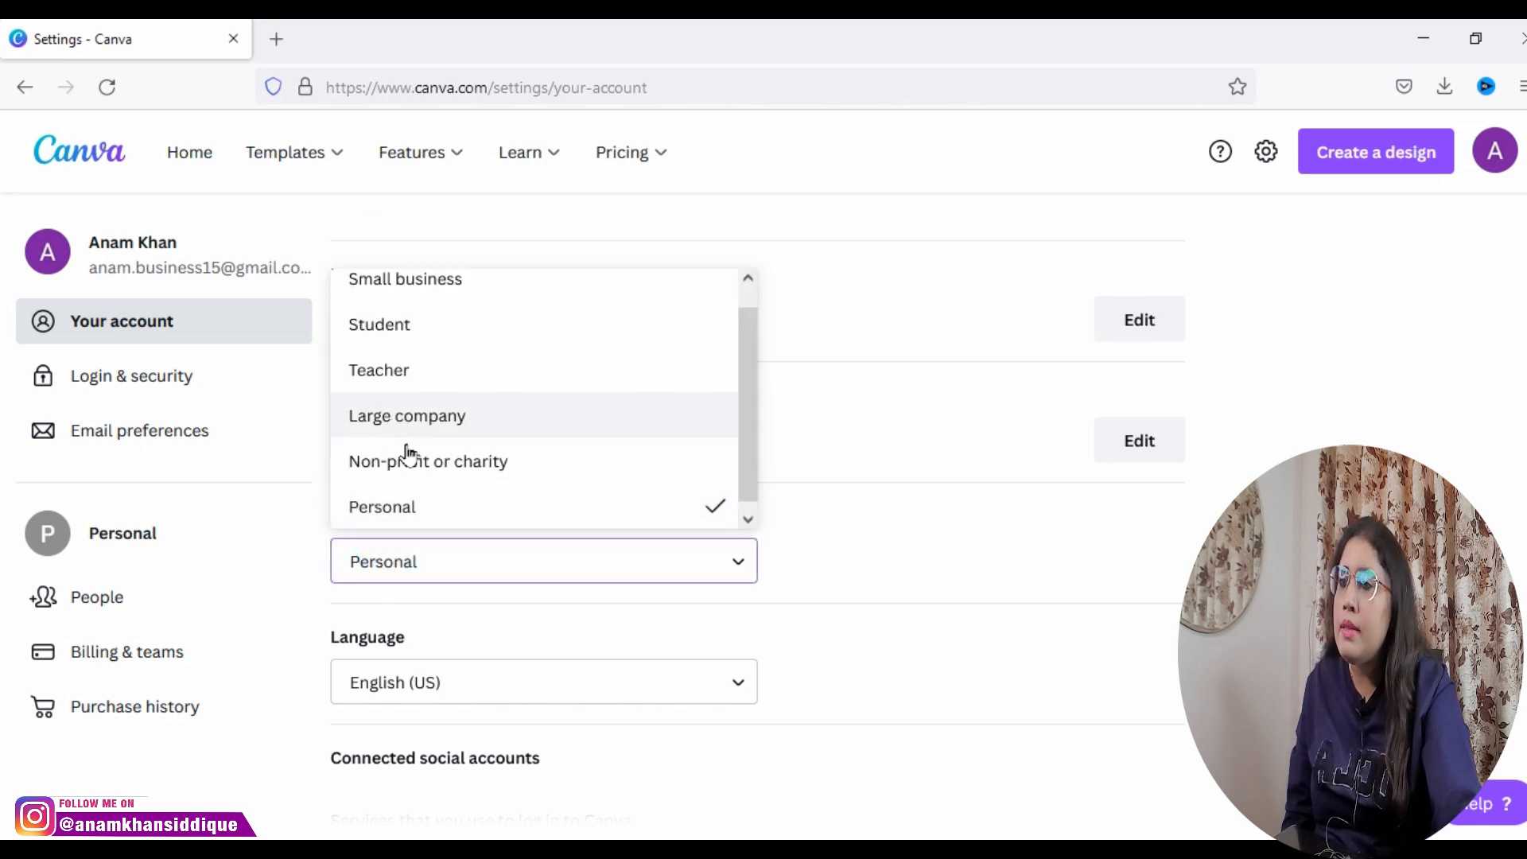
click(445, 569)
Step: Review the language, connected social accounts, insights, theme and accessibility settings, and return to the home page
scroll(509, 698, down, 5)
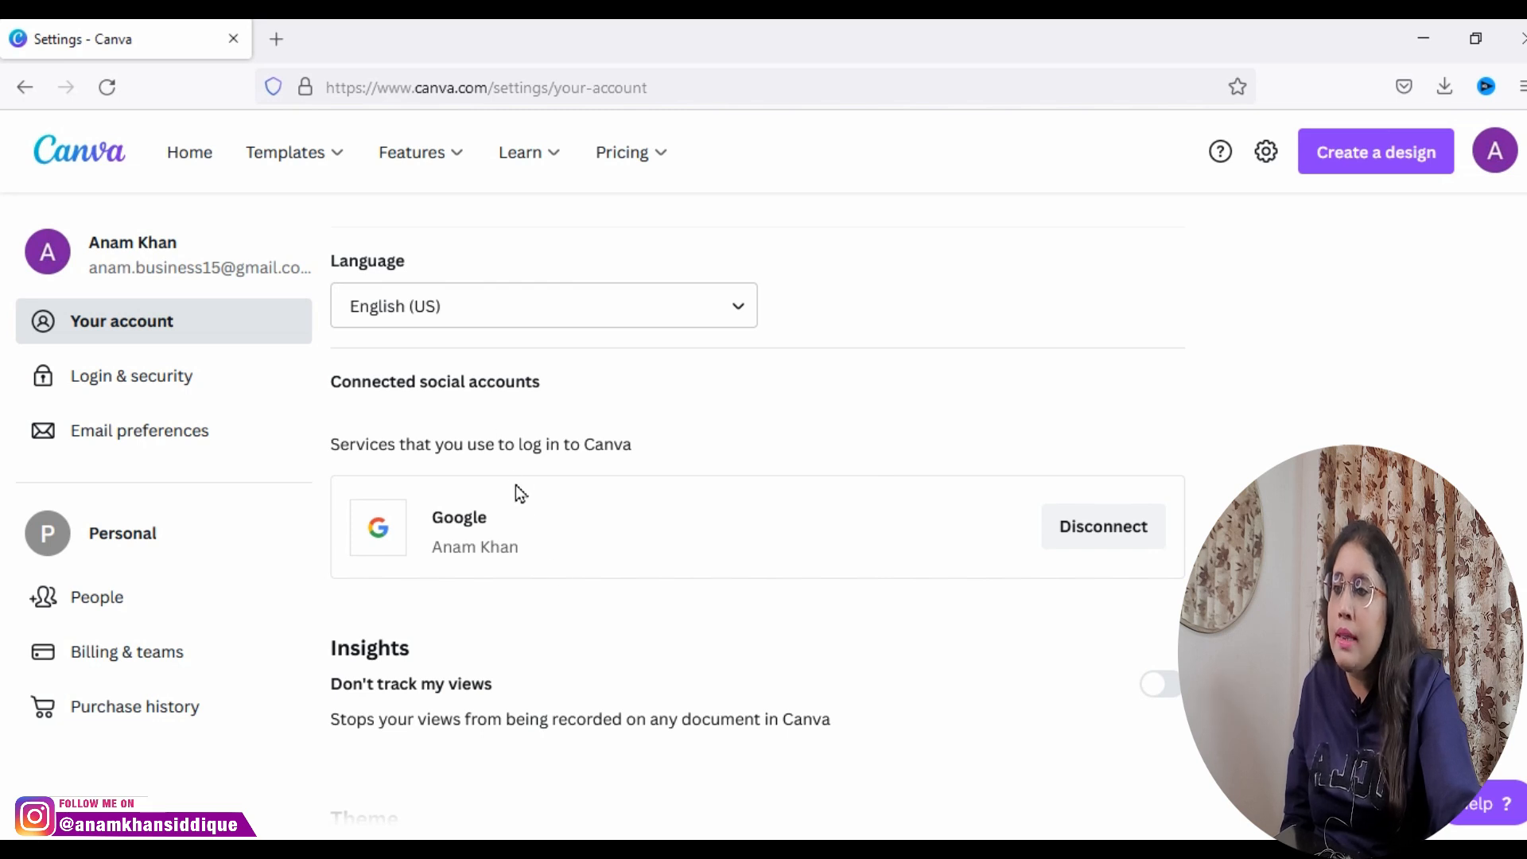
scroll(515, 557, down, 3)
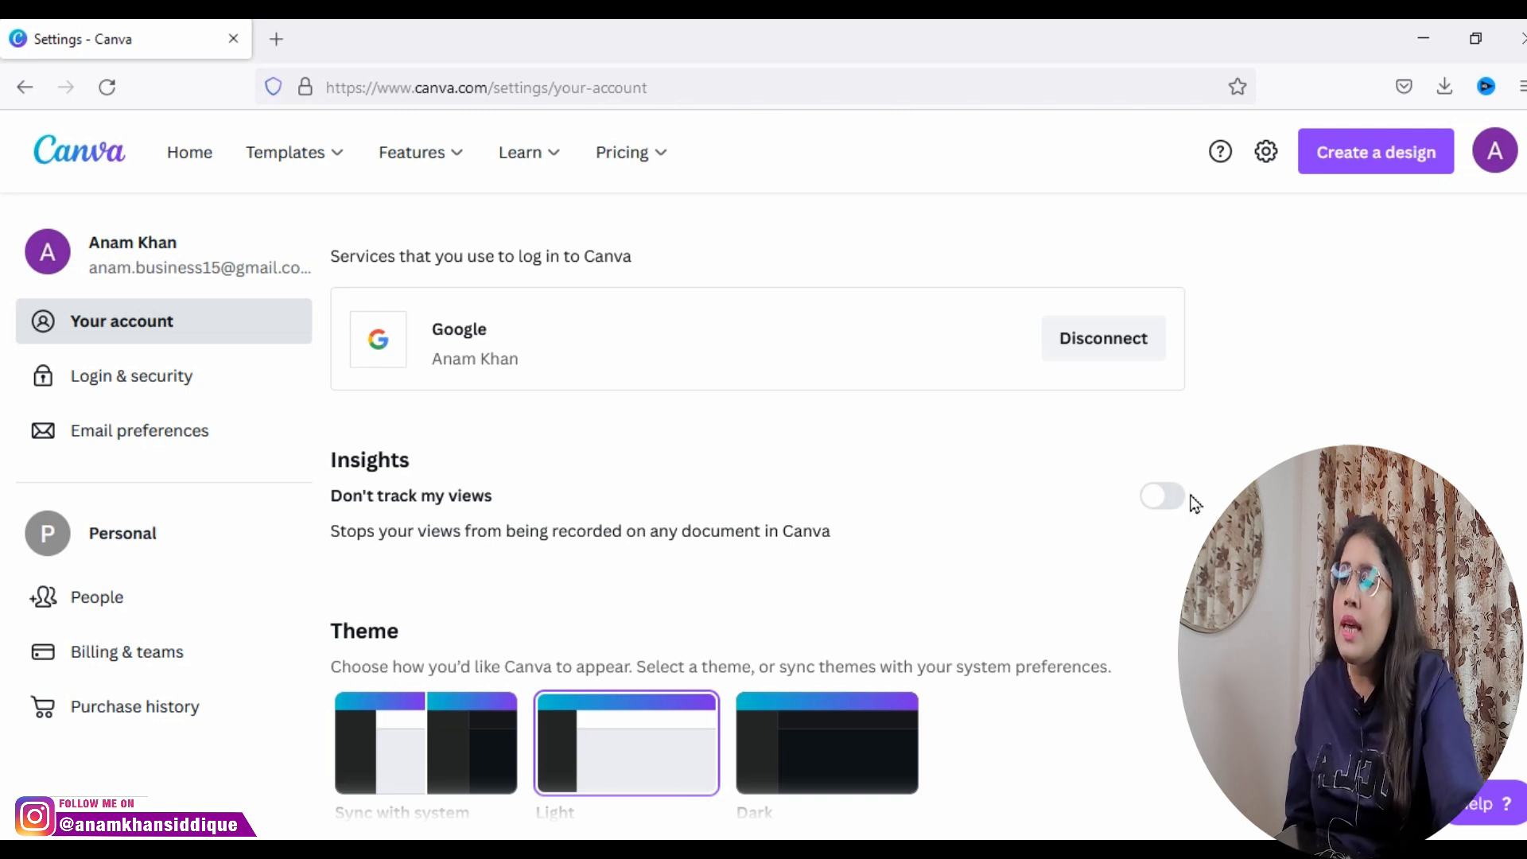
scroll(716, 620, down, 3)
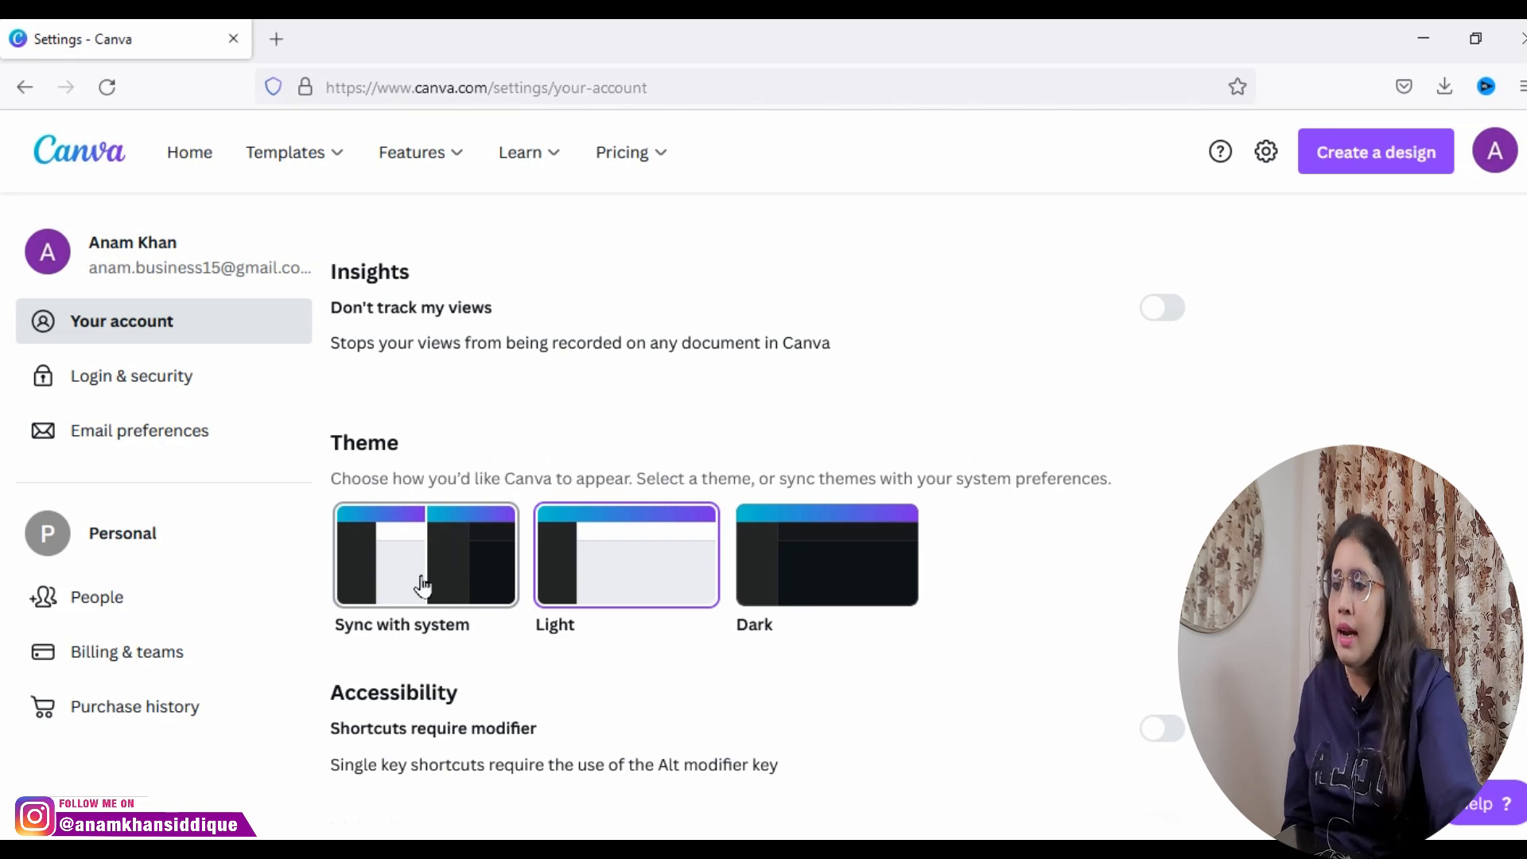
scroll(932, 727, down, 2)
scroll(934, 734, up, 12)
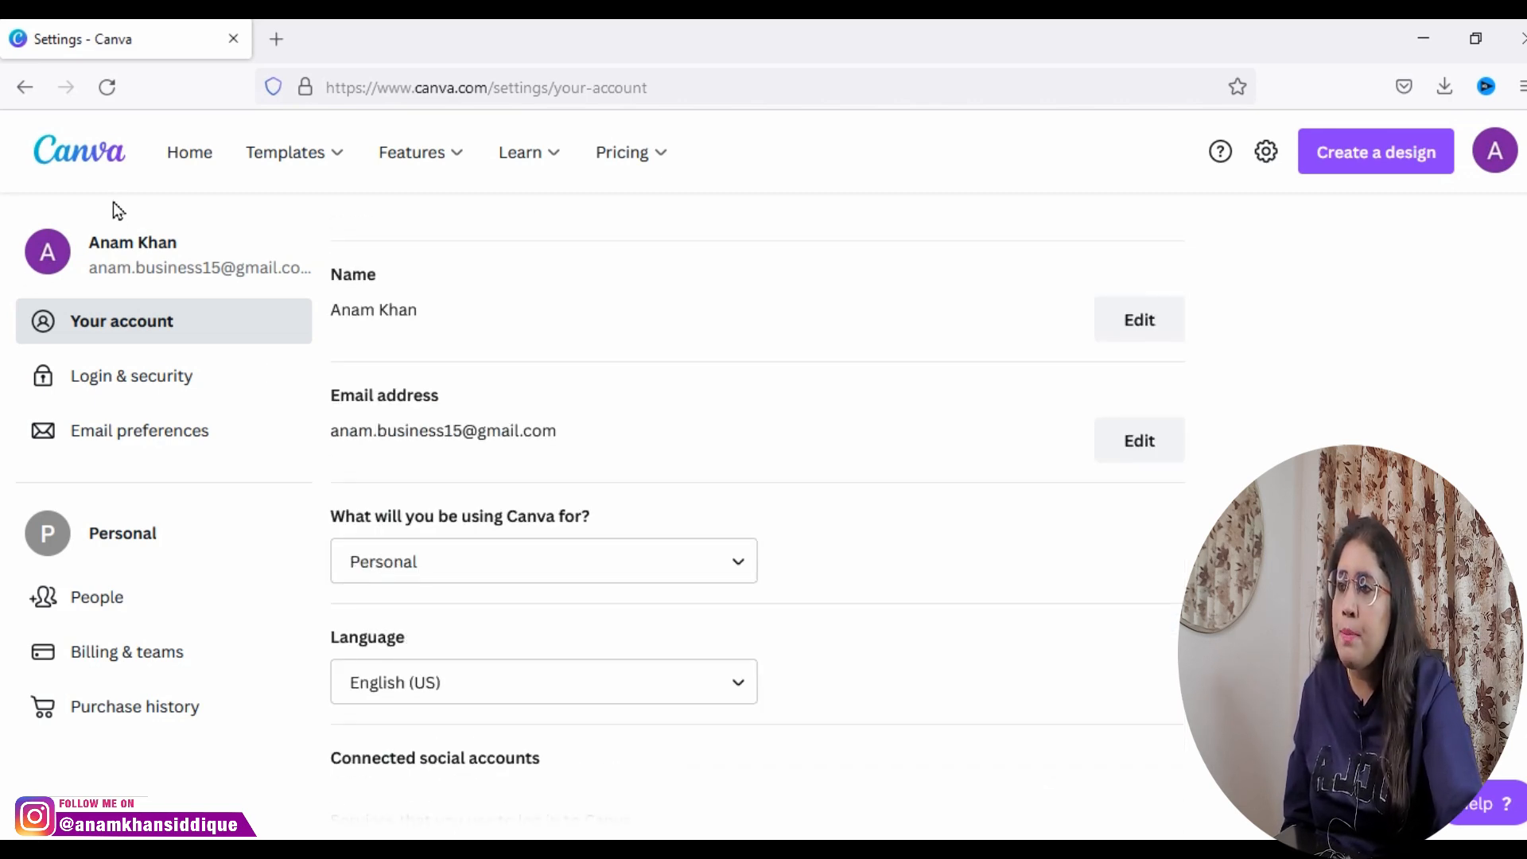
click(89, 158)
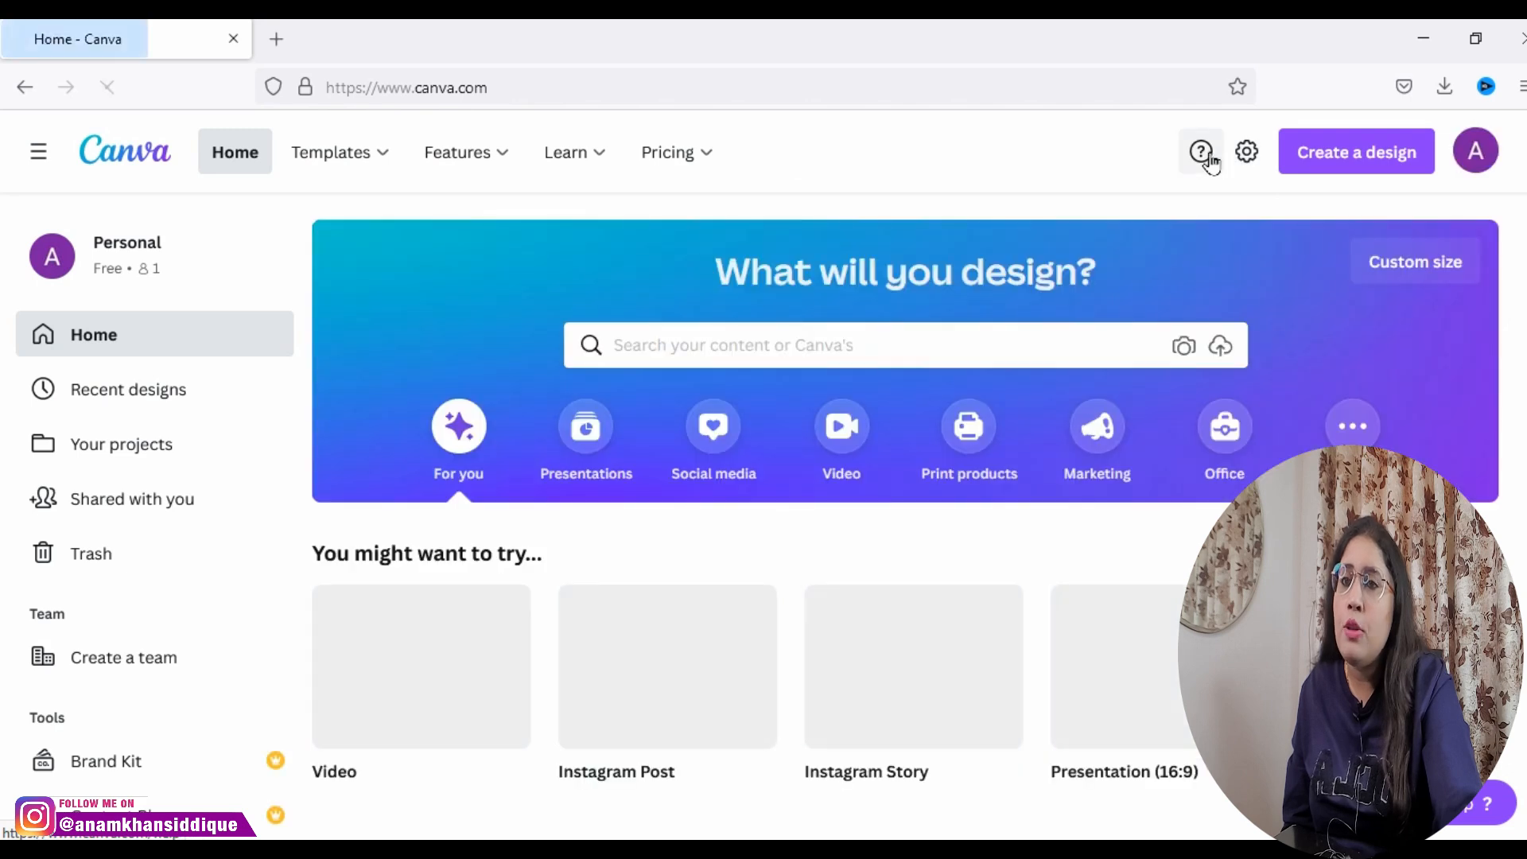
Step: Open the Help Center, look over its search field and support topics, and go back to the home page
click(1205, 156)
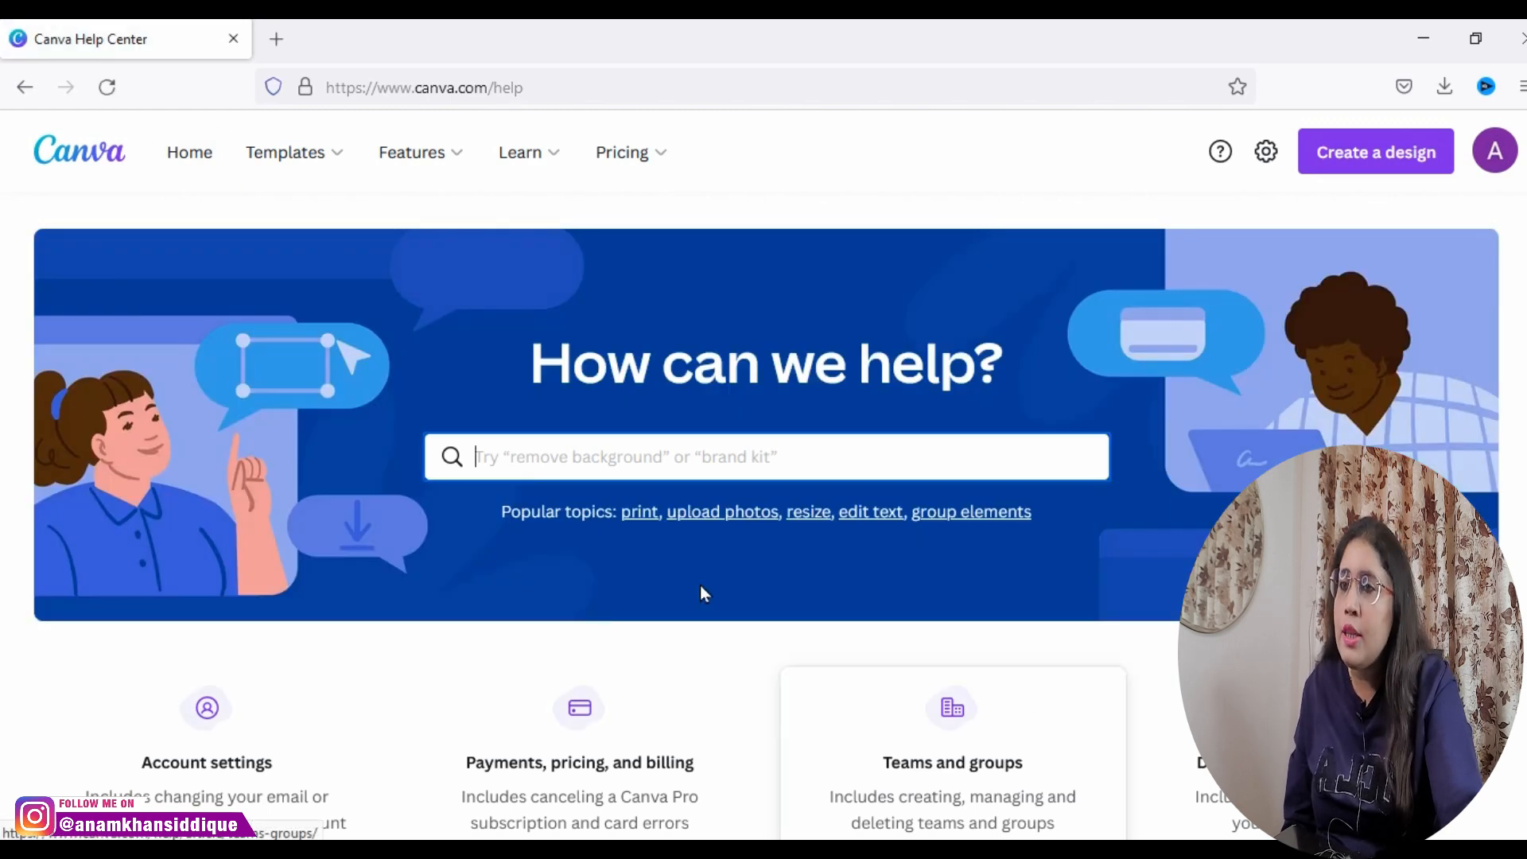
scroll(366, 372, down, 2)
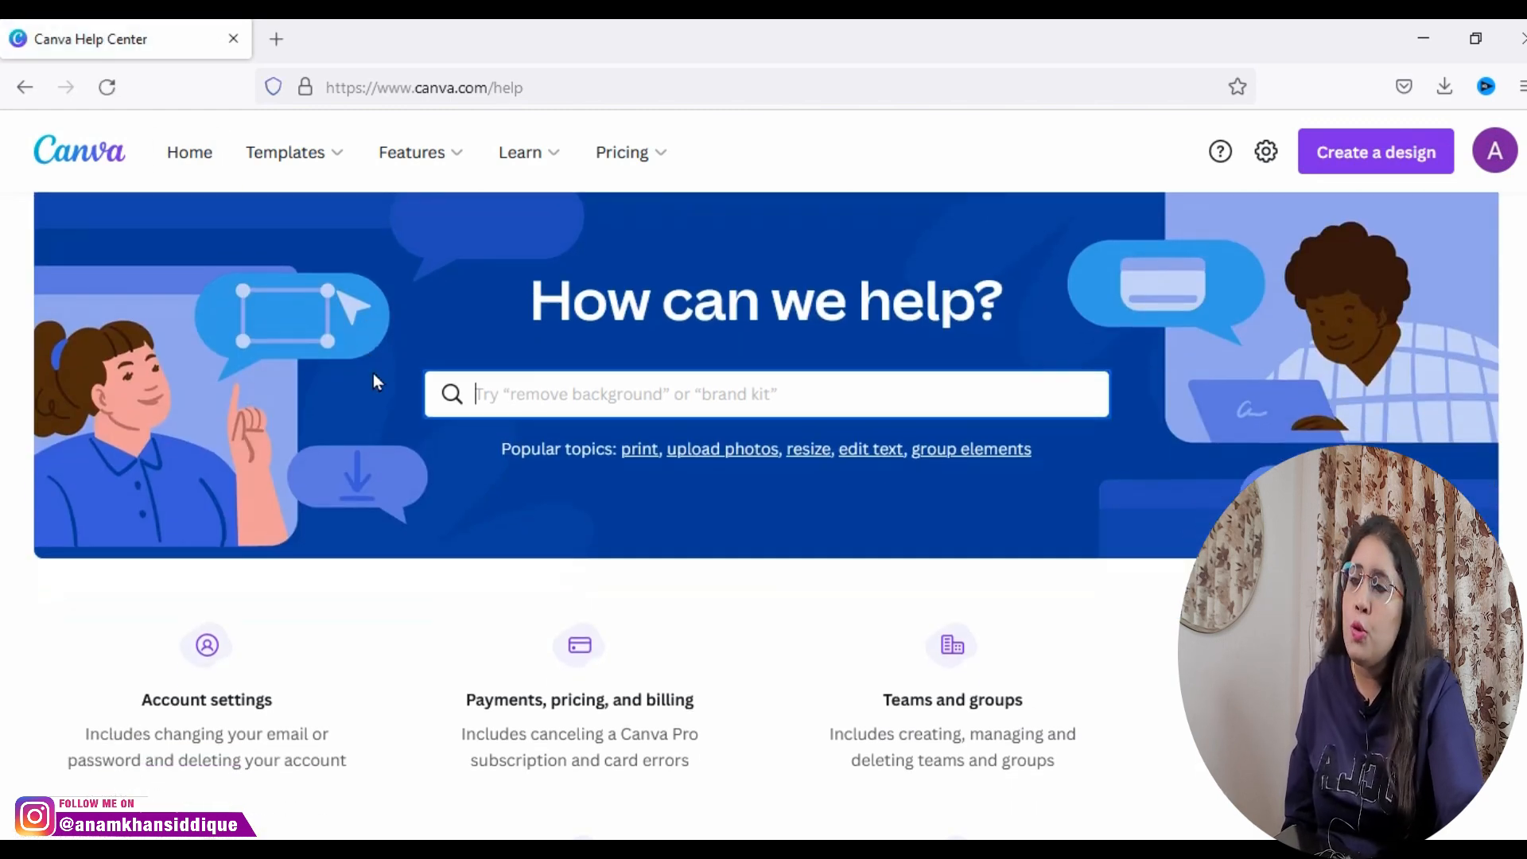
scroll(438, 363, up, 2)
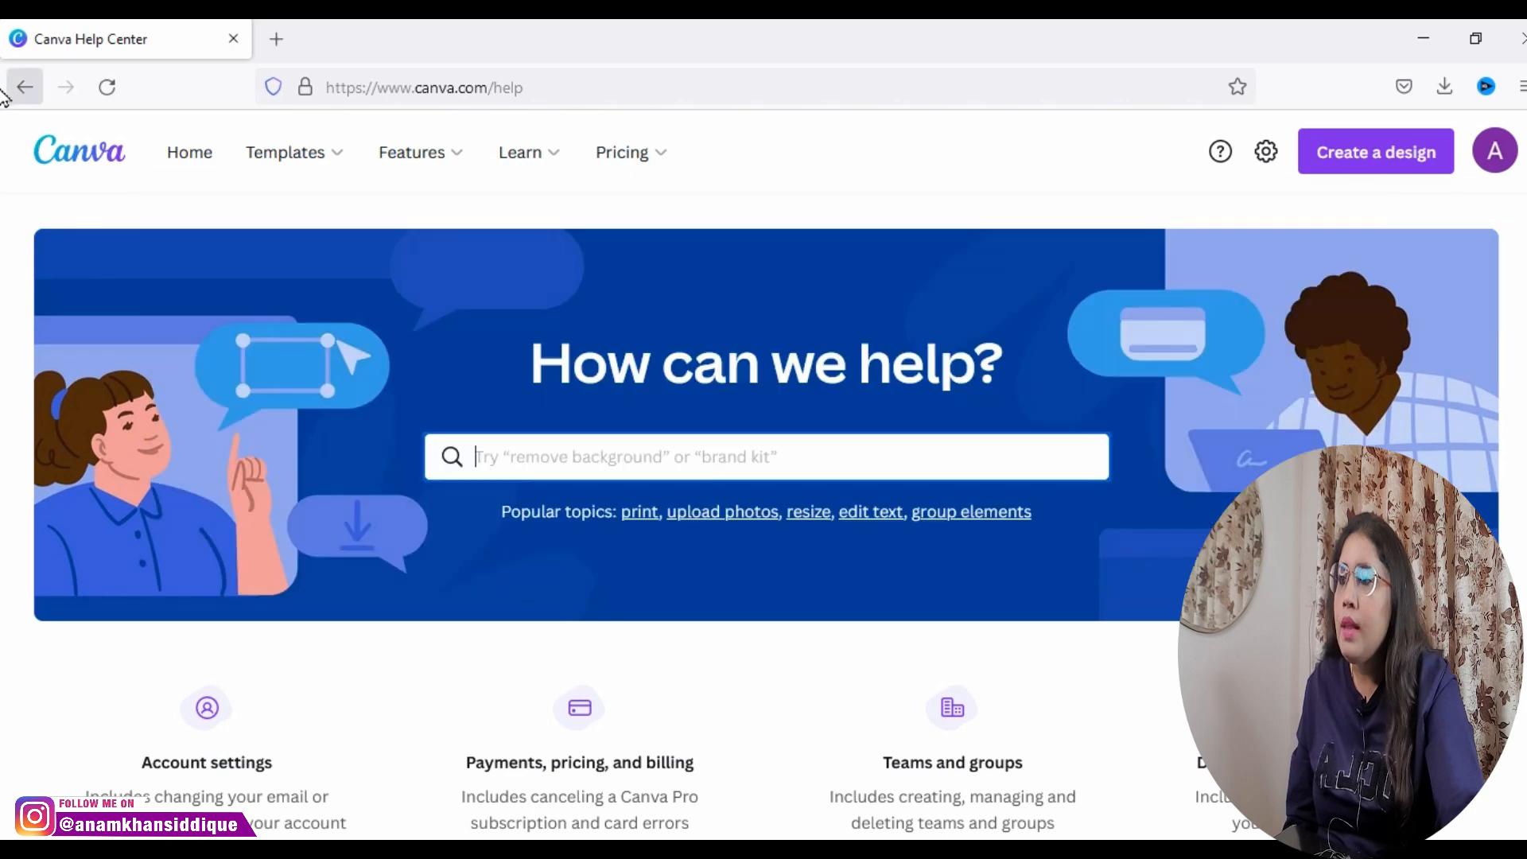
click(10, 87)
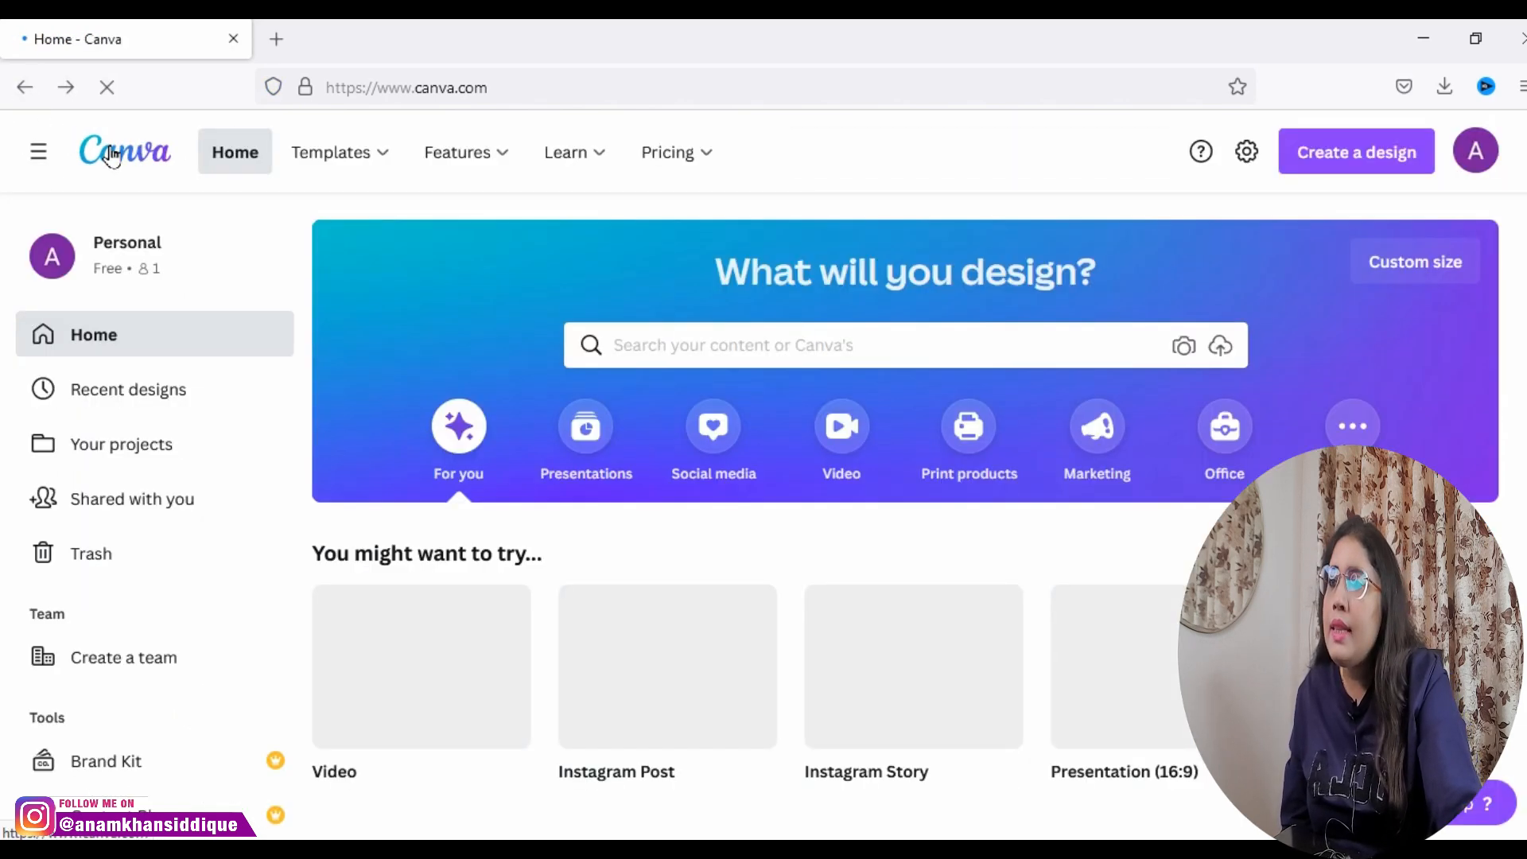
Step: Look through the site's Templates, Features, Learn and Pricing categories without opening any of their pages
mouse_move(690, 159)
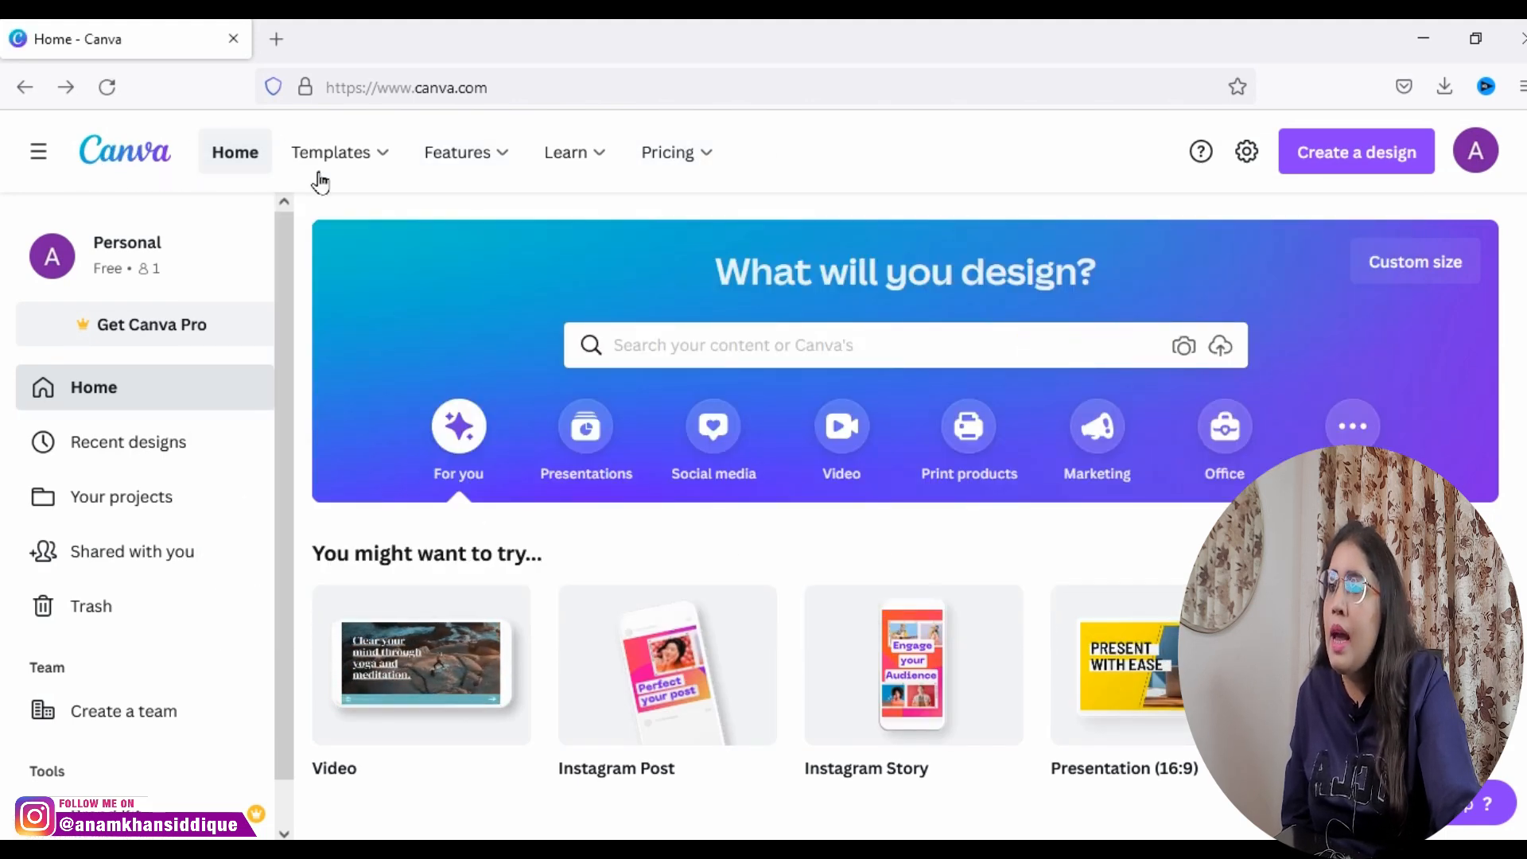
mouse_move(318, 174)
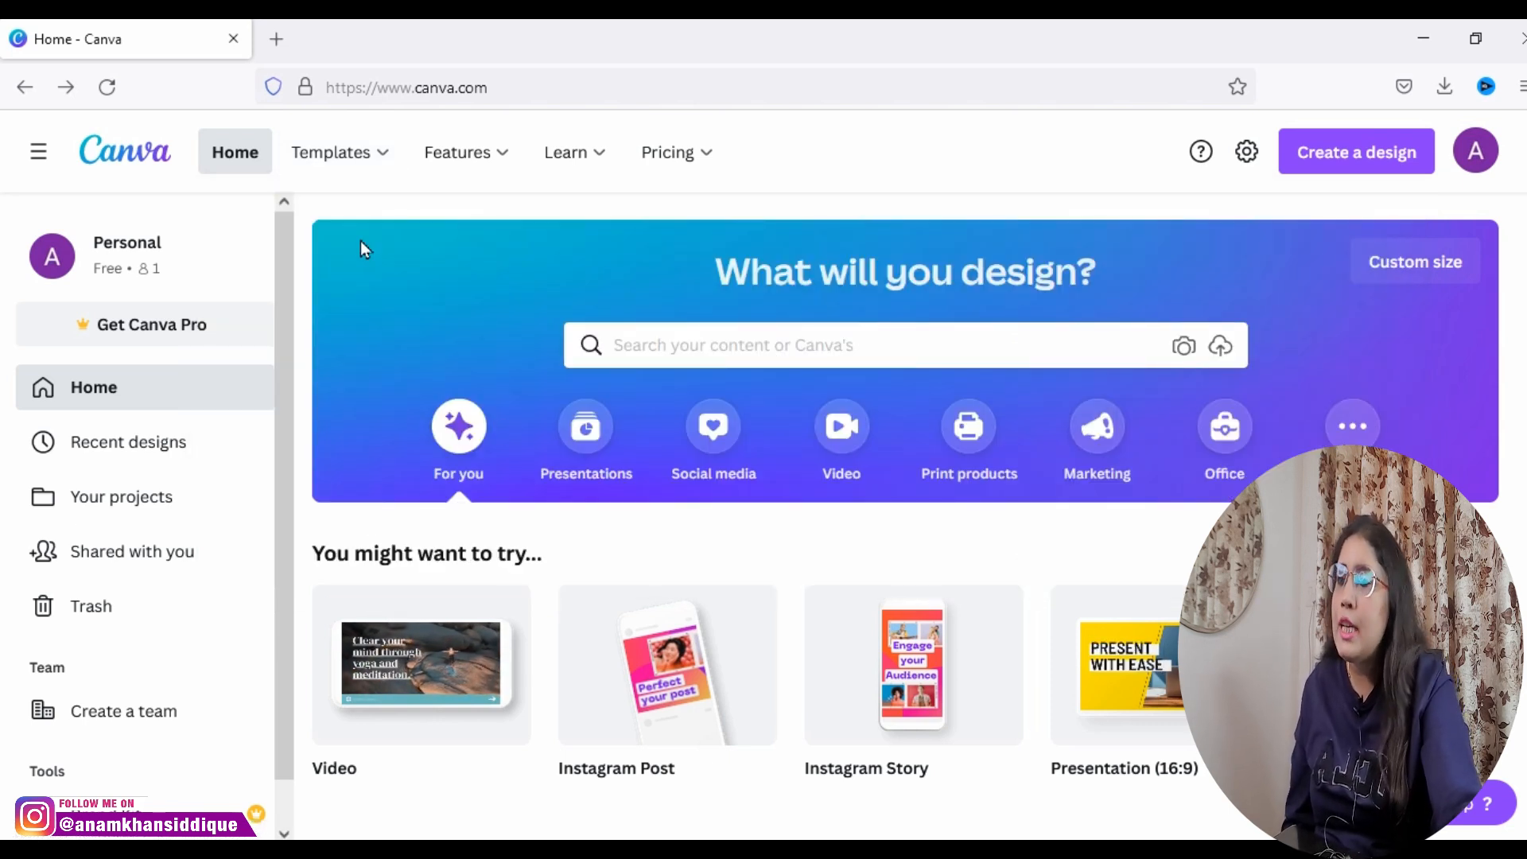
mouse_move(356, 151)
mouse_move(464, 158)
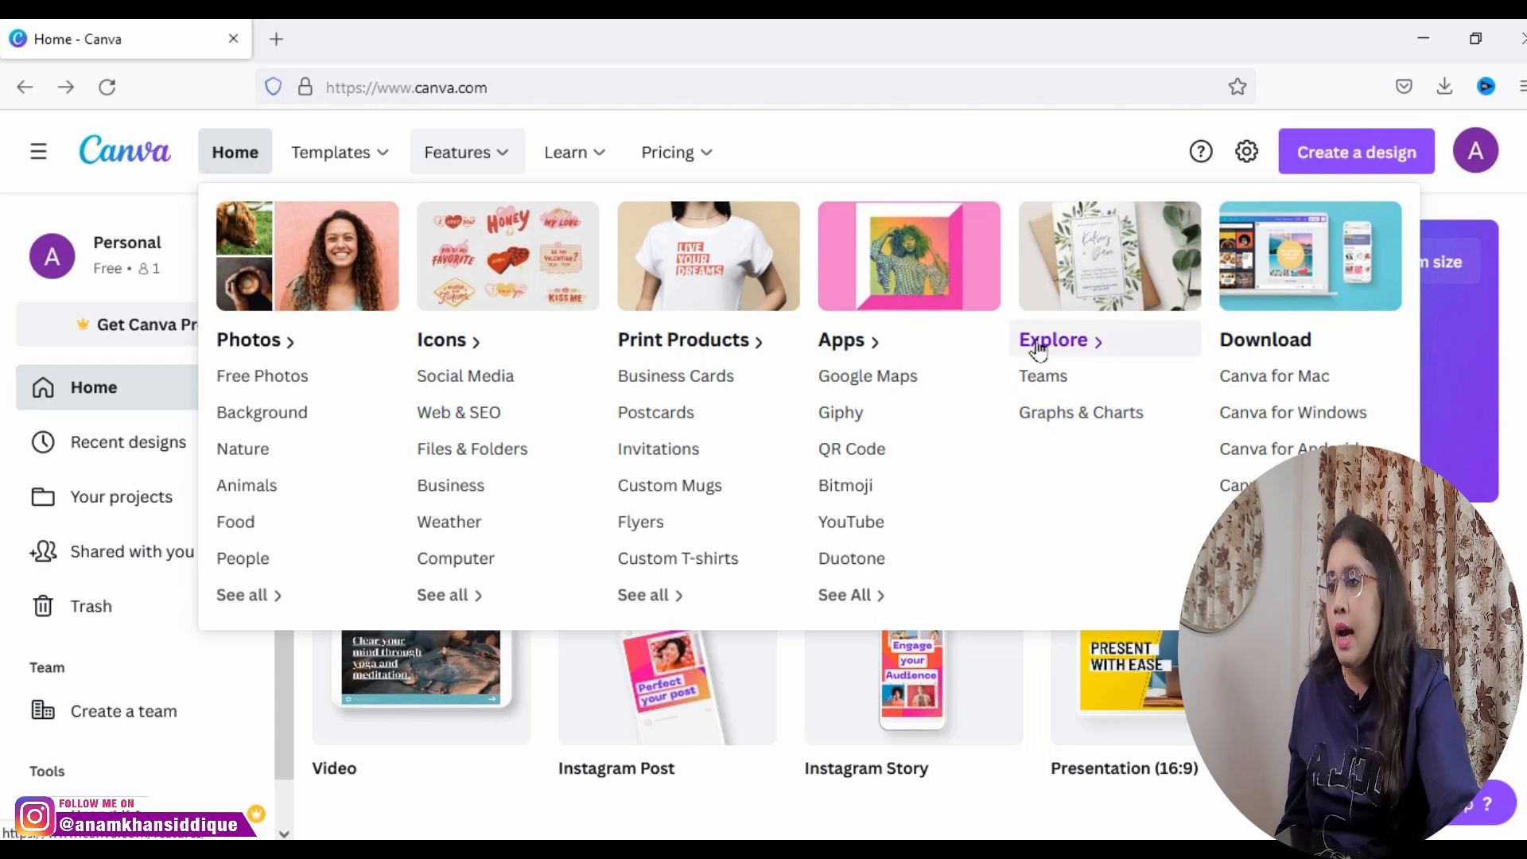
mouse_move(597, 177)
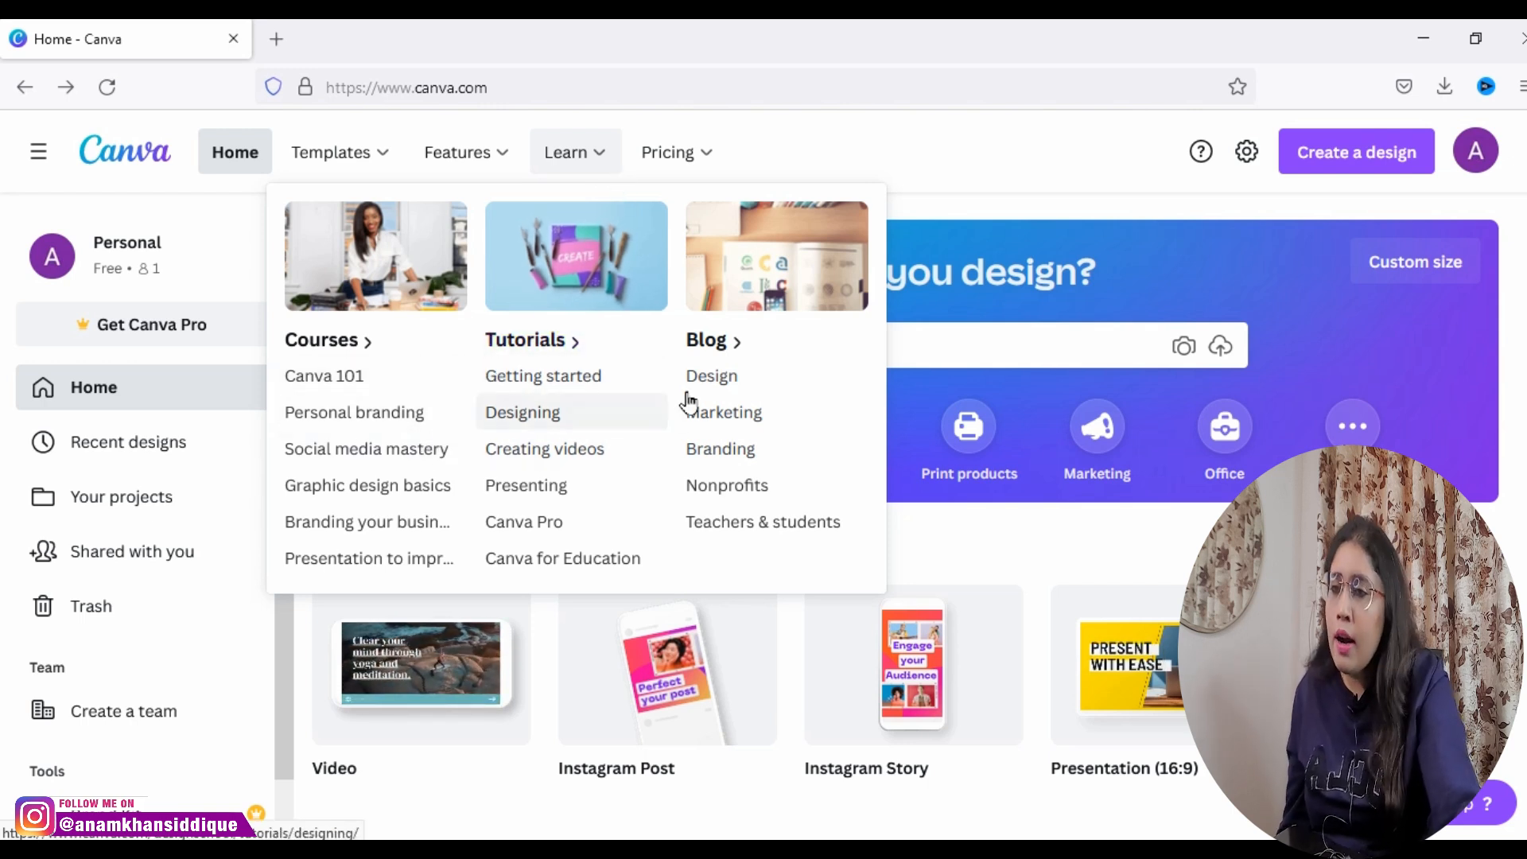
right_click(715, 497)
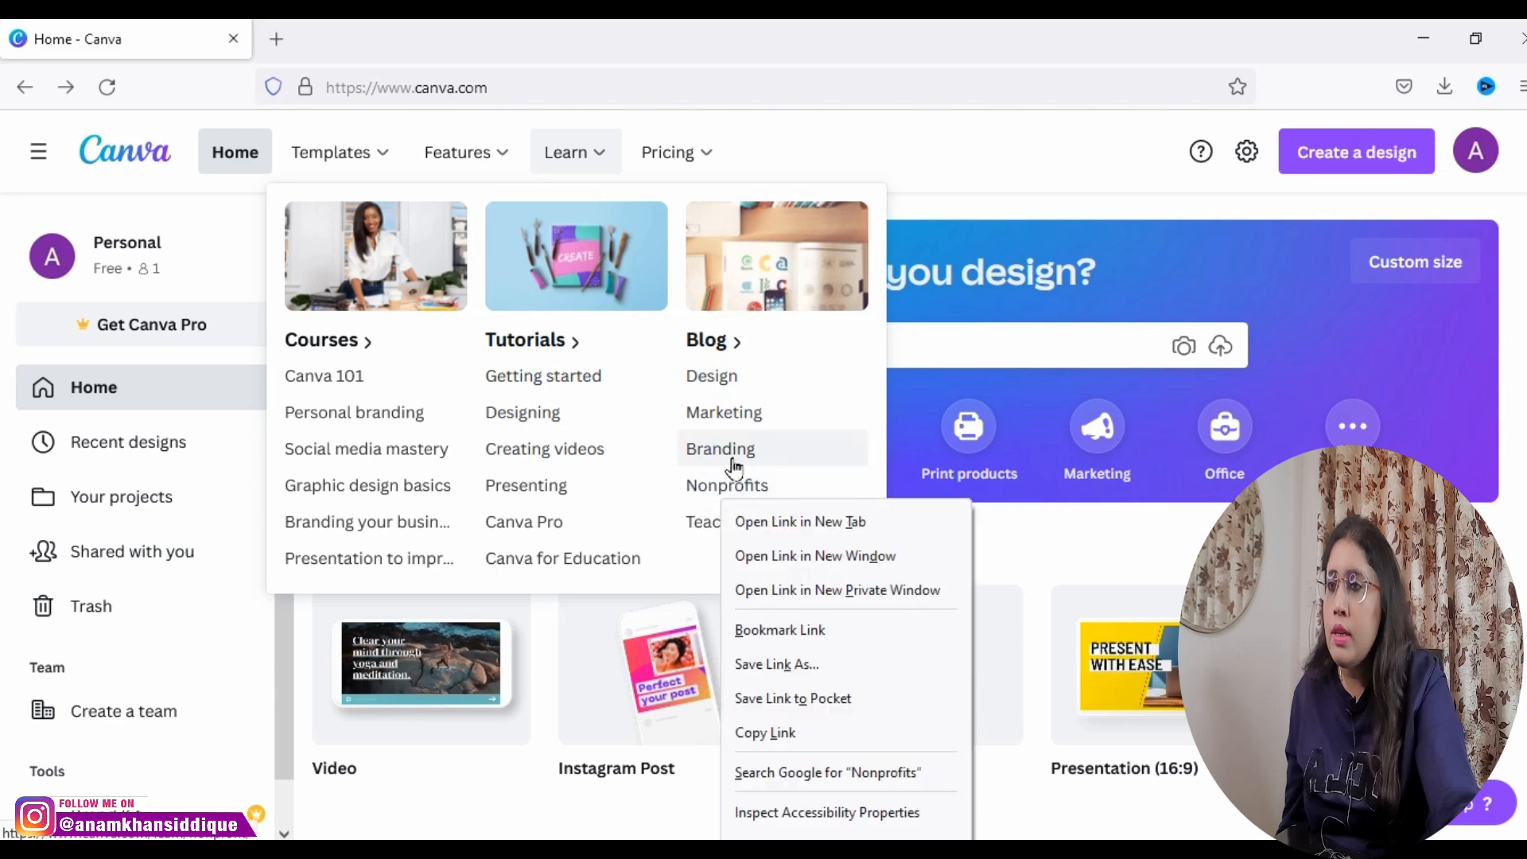
mouse_move(656, 155)
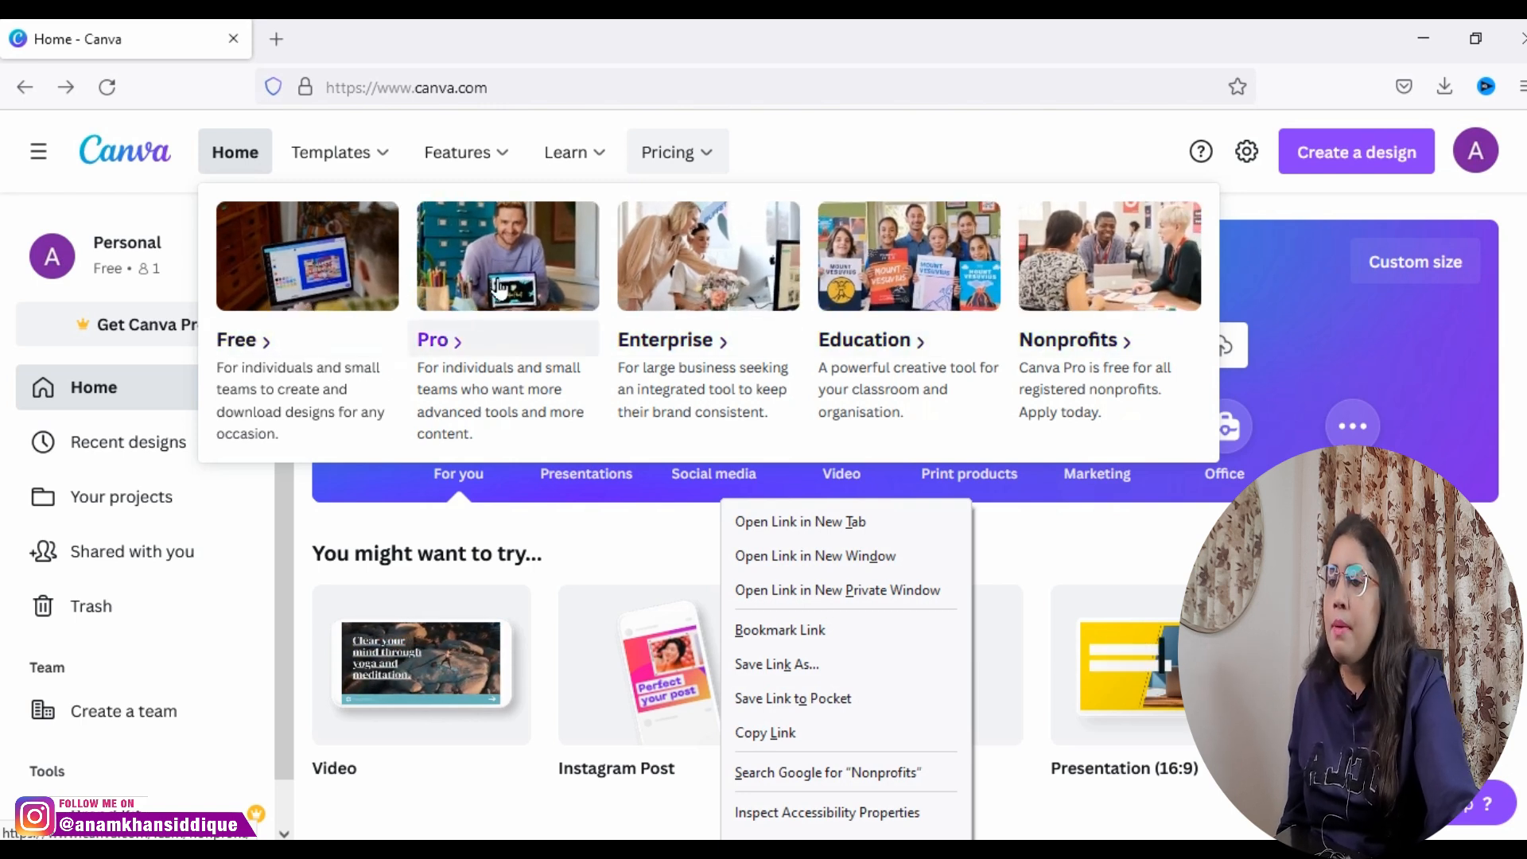
click(812, 163)
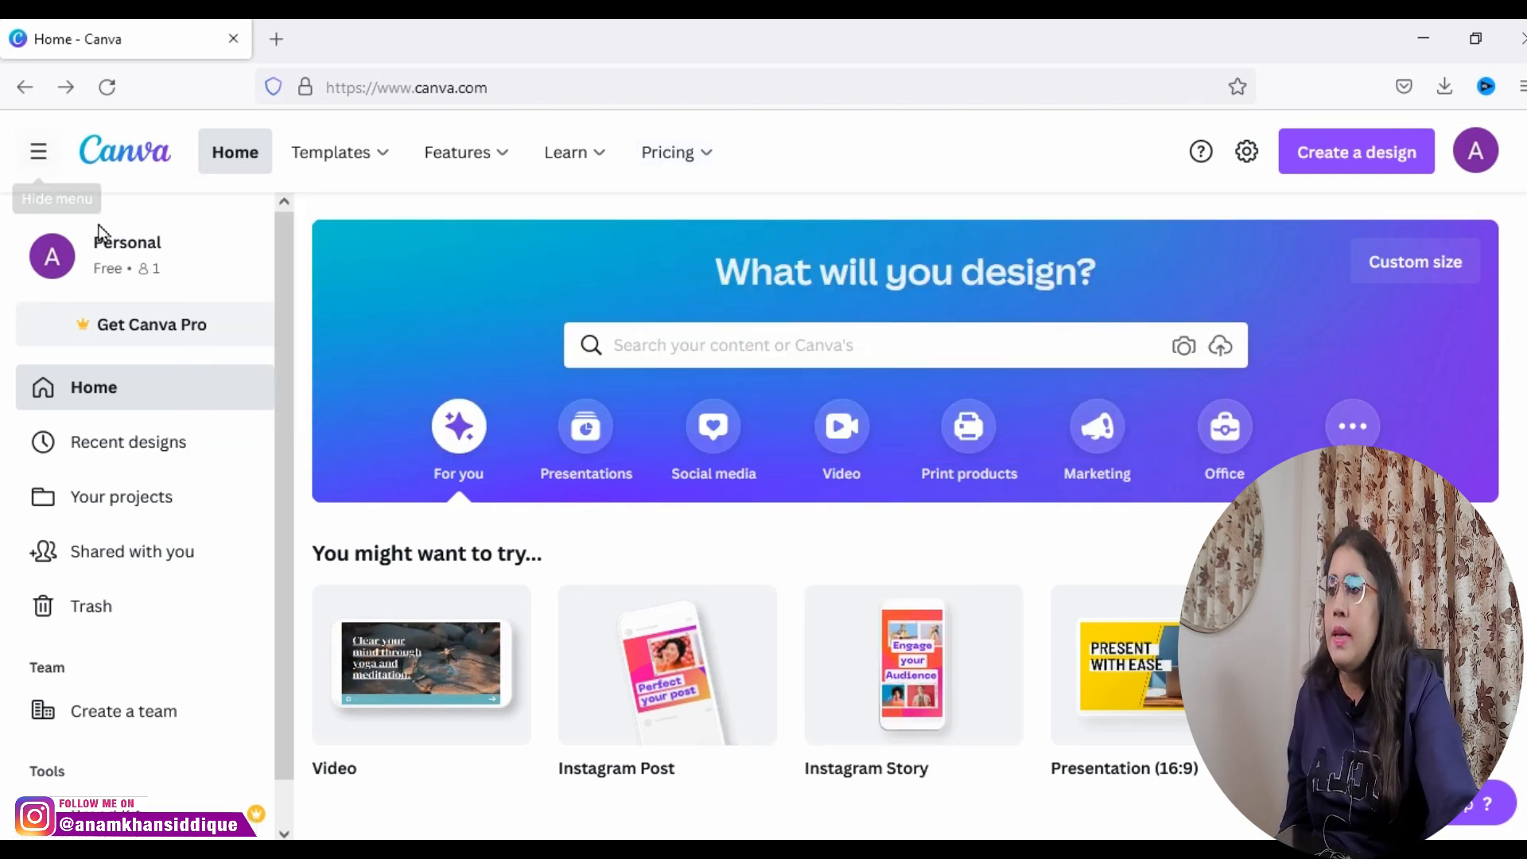
Step: View the recent designs and examine the folders and designs stored in Your projects
click(120, 467)
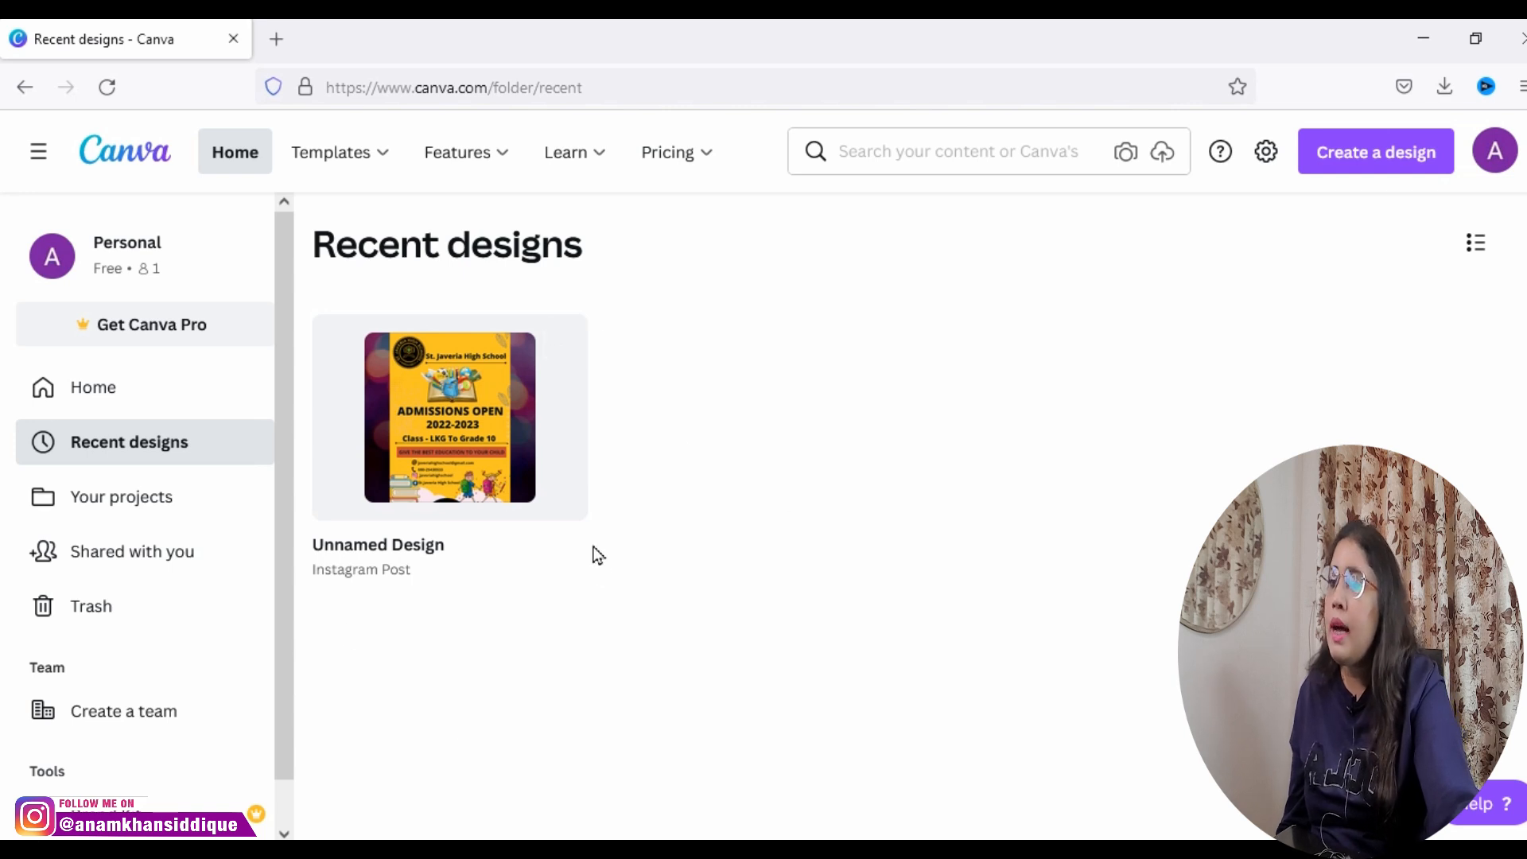
click(176, 513)
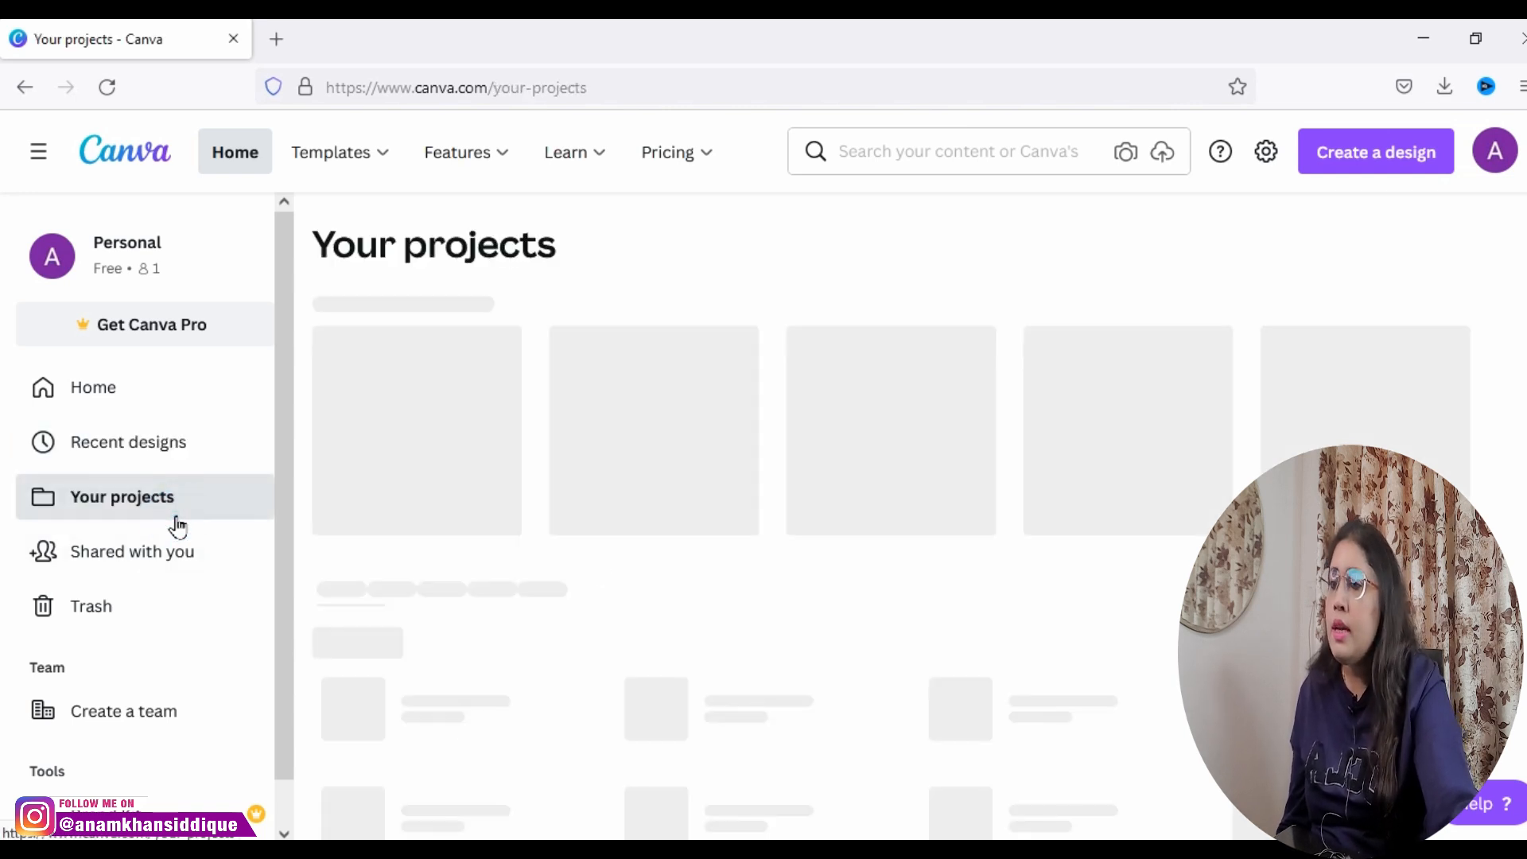
scroll(386, 508, down, 3)
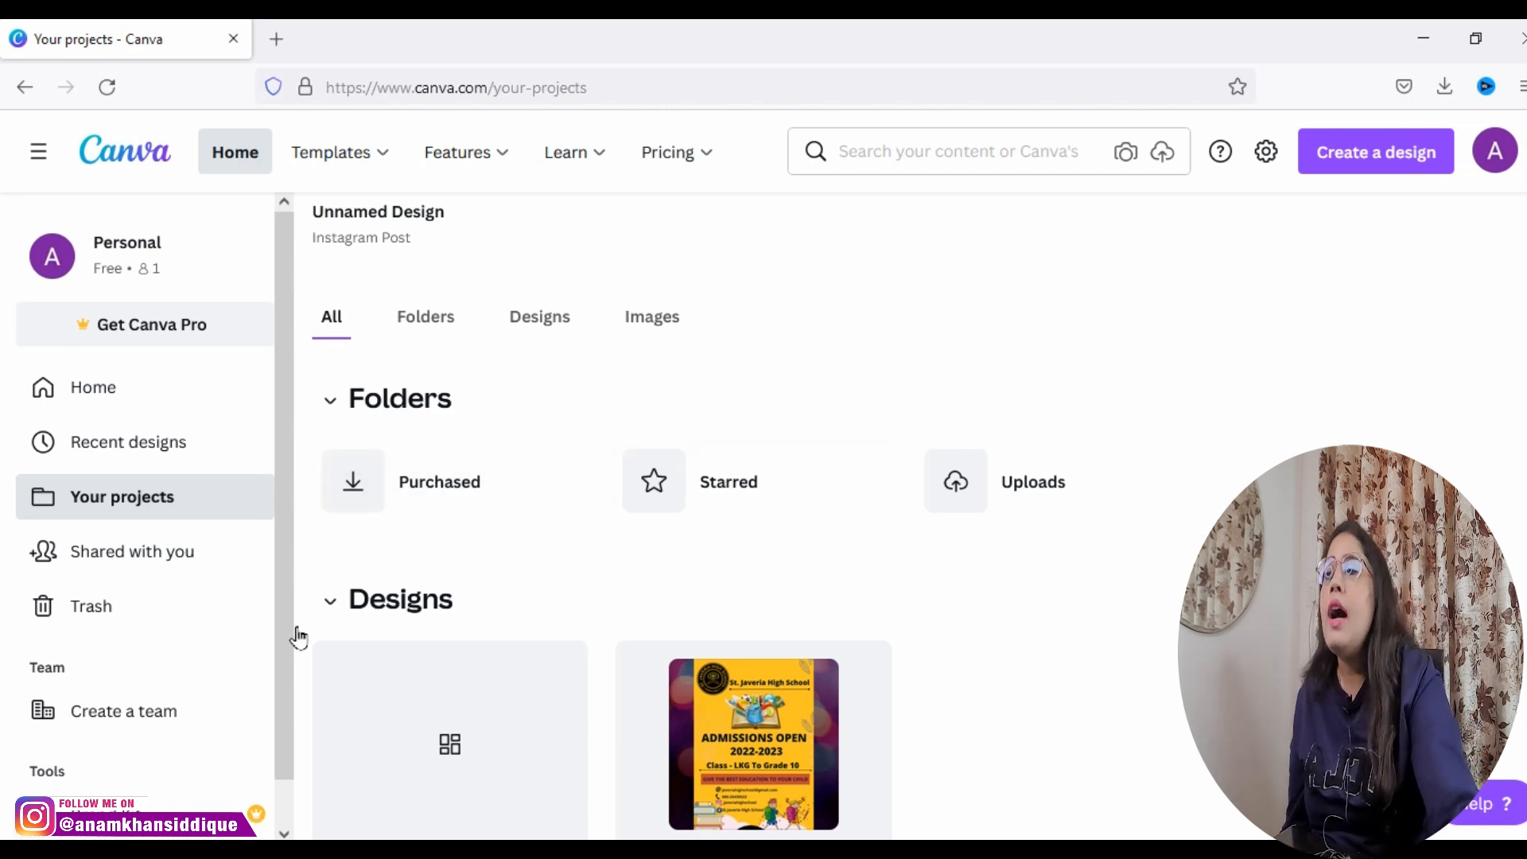
Step: View the items shared with the account and the deleted designs in the trash
click(97, 561)
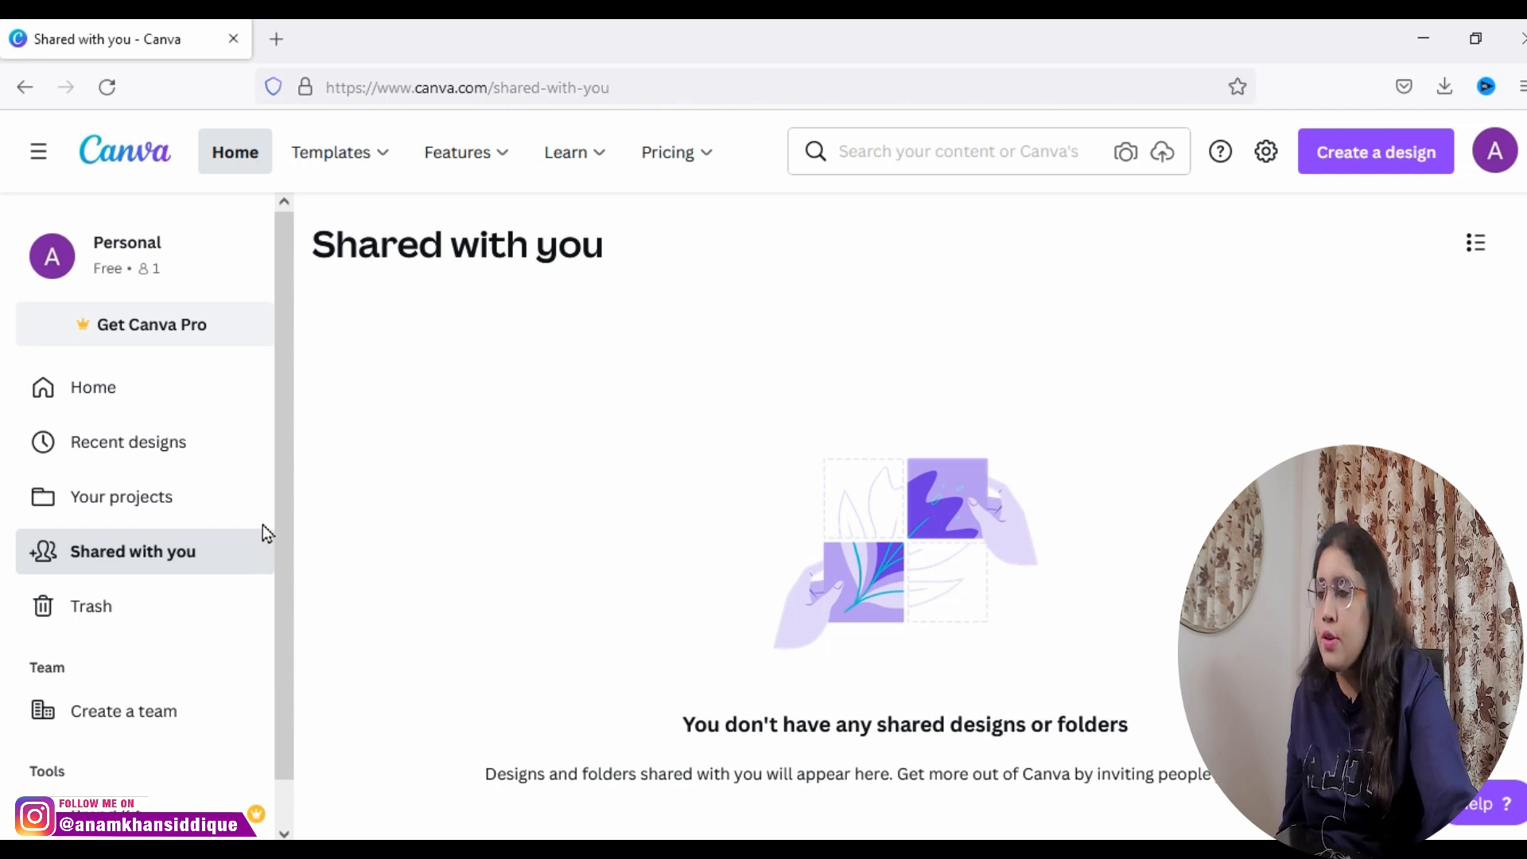
click(106, 619)
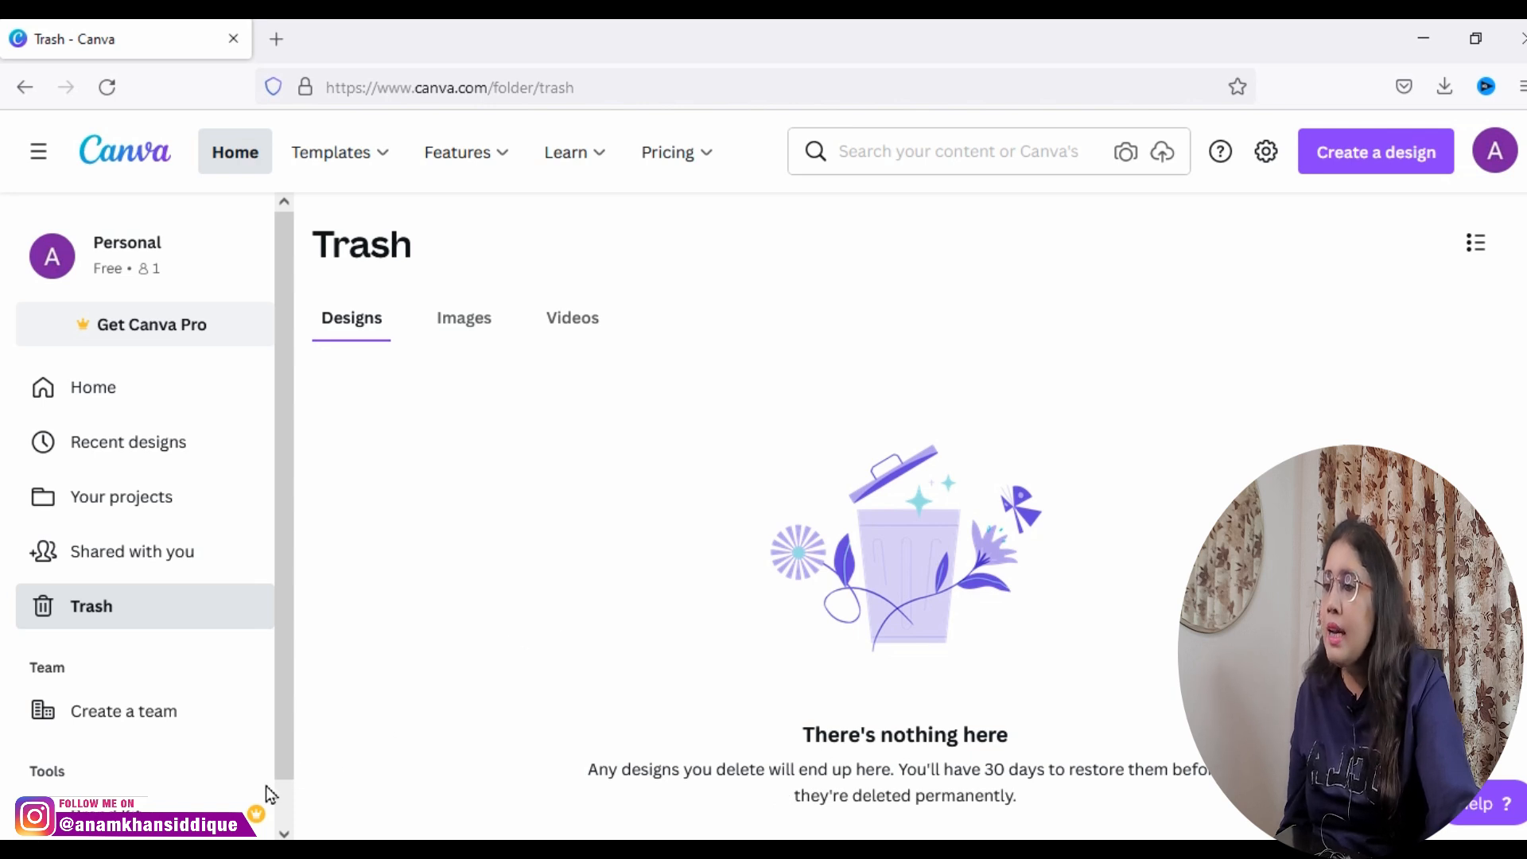
Step: Open the form for creating a team, look at its name and logo fields, and close it without creating one
scroll(289, 764, down, 2)
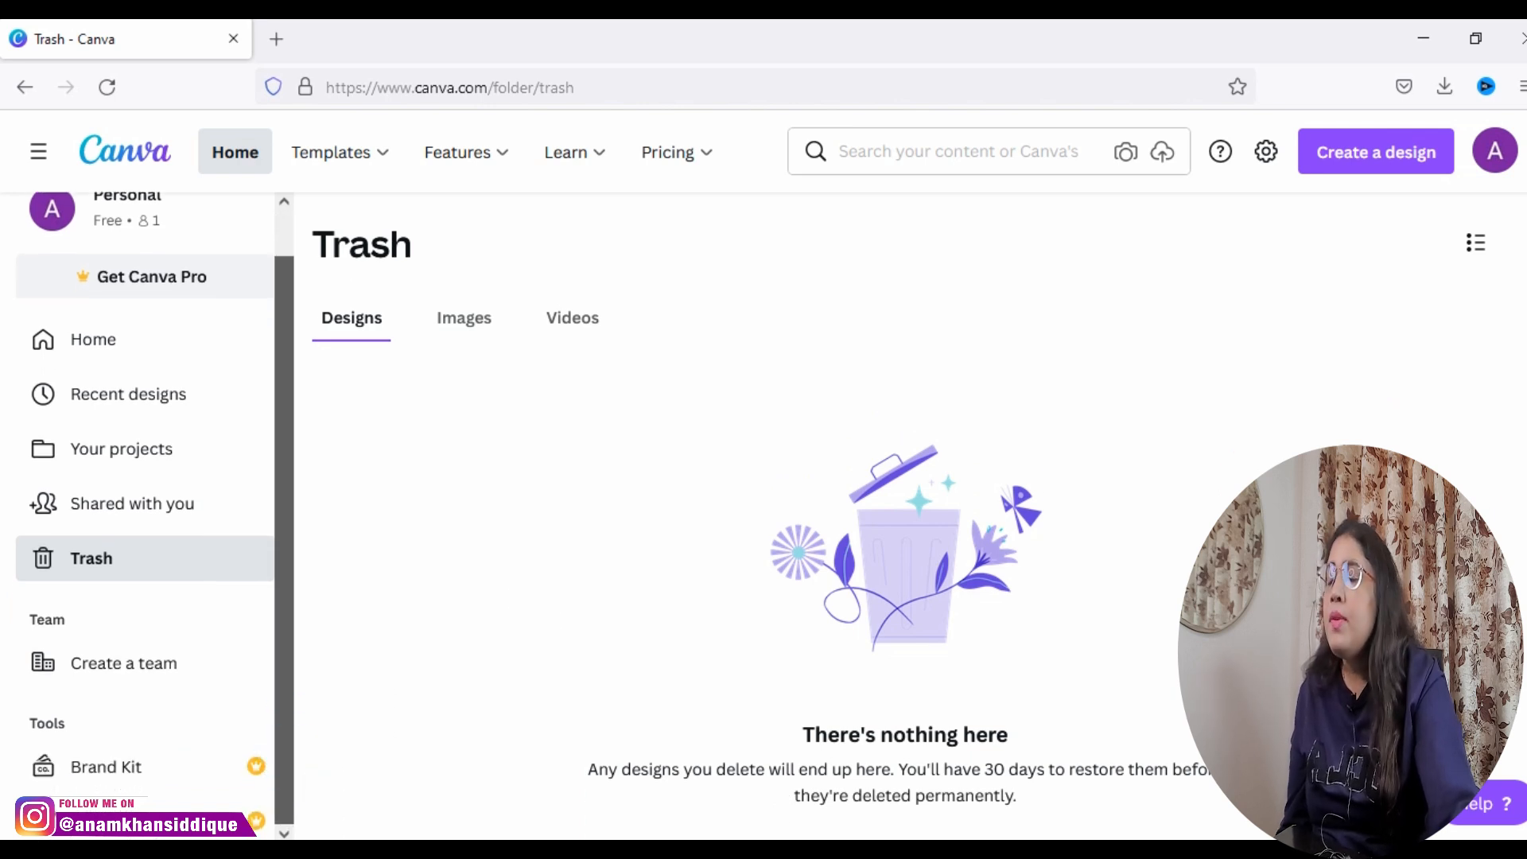
click(166, 663)
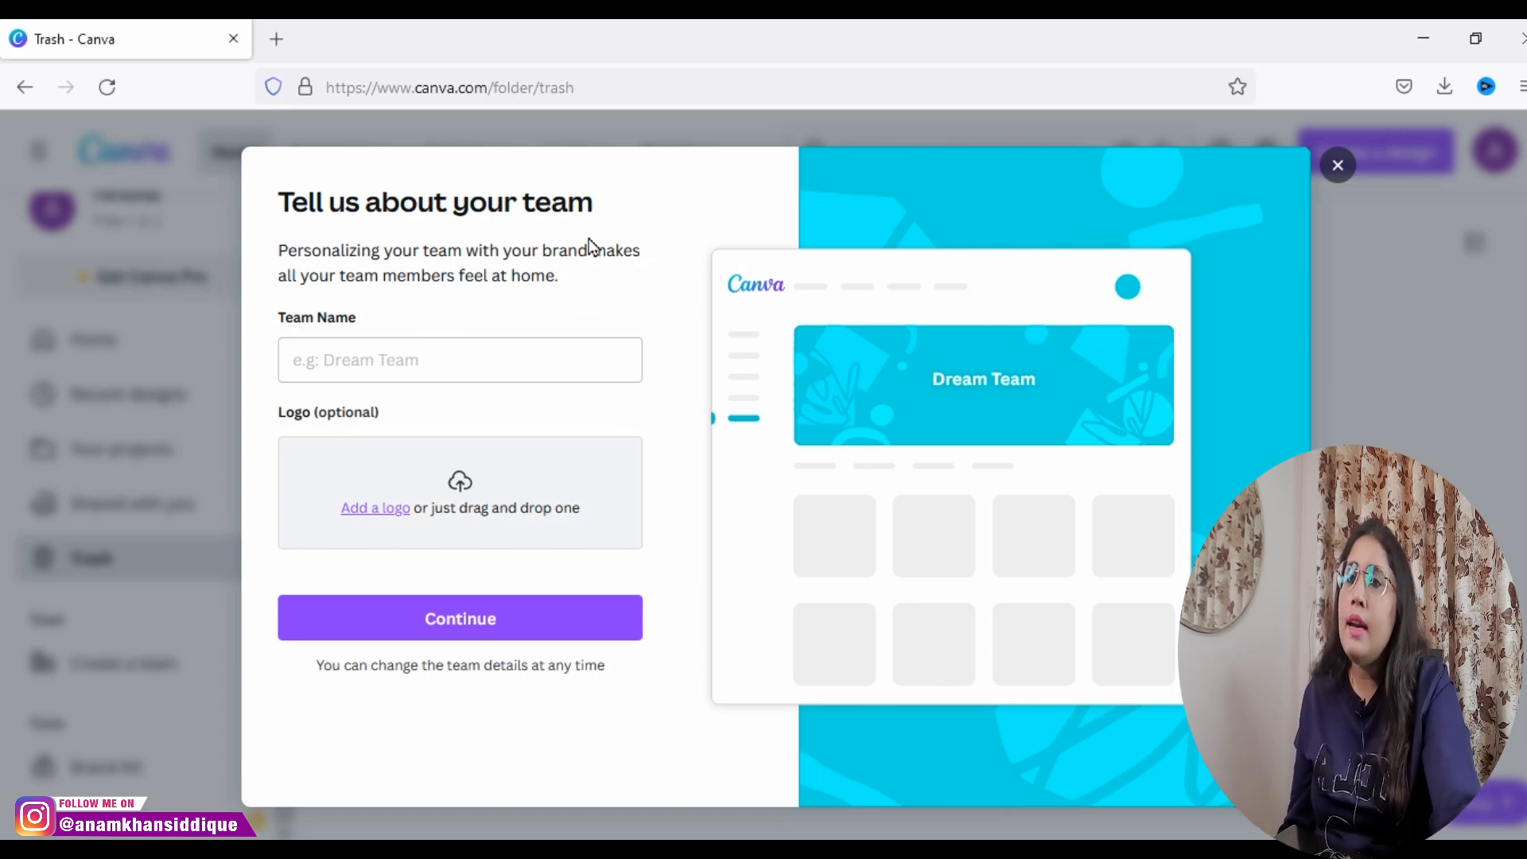
click(1338, 165)
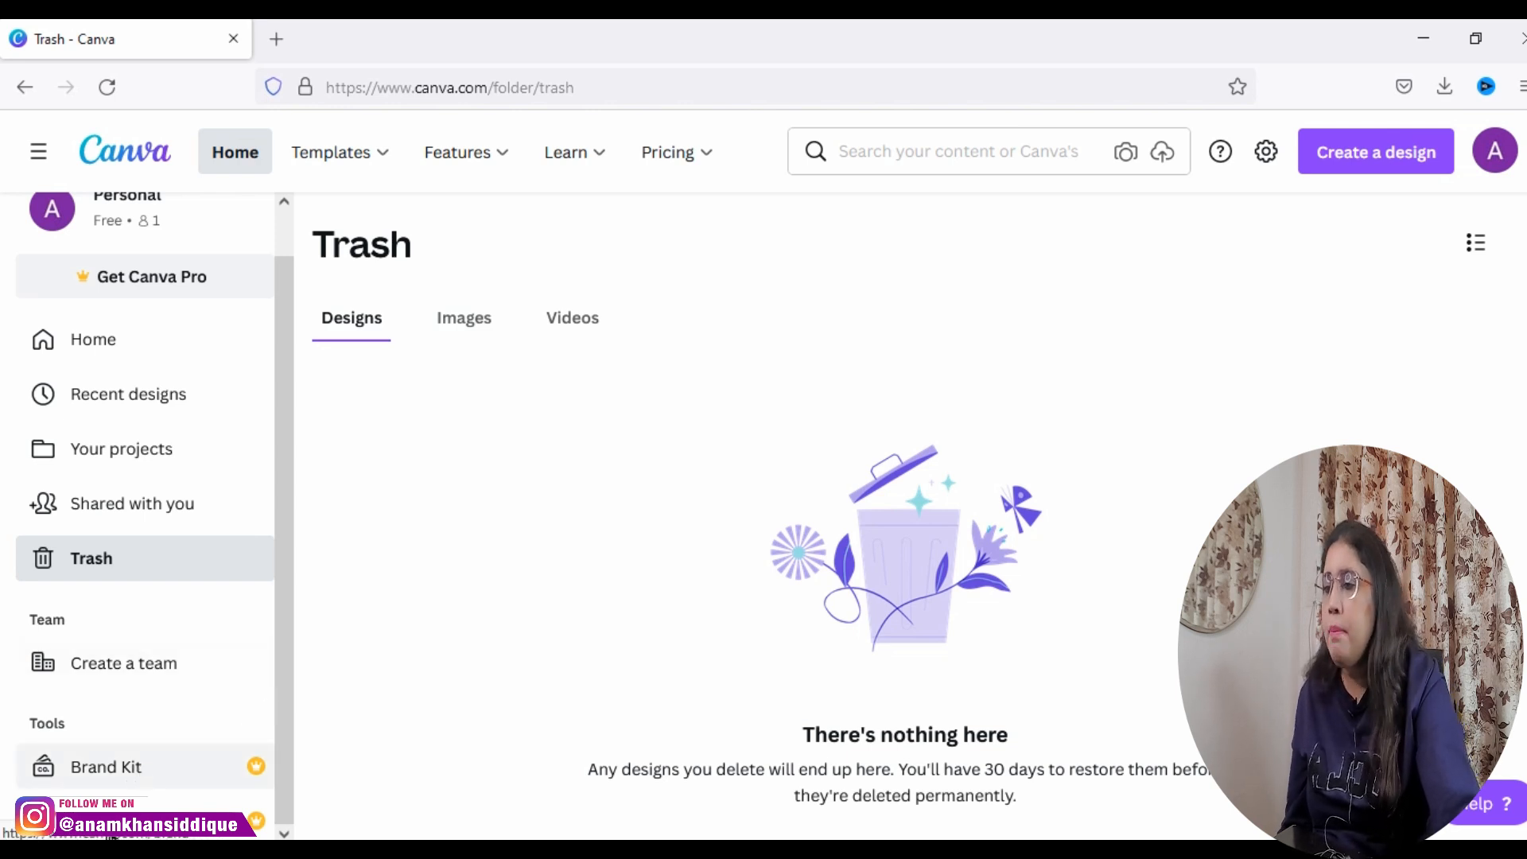
Step: Open the Brand Kit and examine its sections for brand logos, brand colors and brand fonts
click(116, 770)
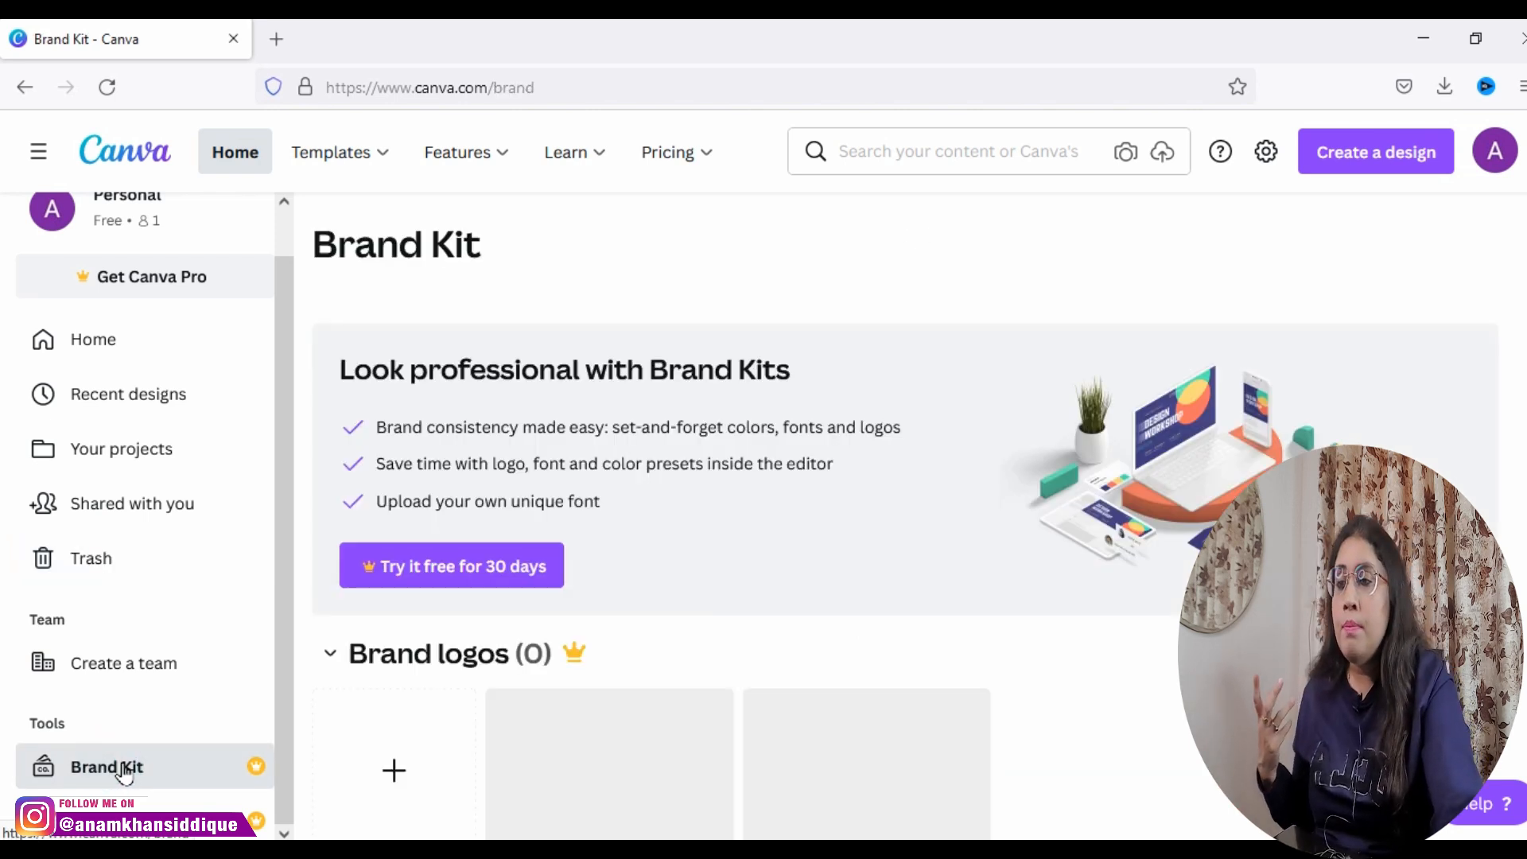
scroll(698, 665, down, 2)
scroll(699, 664, down, 5)
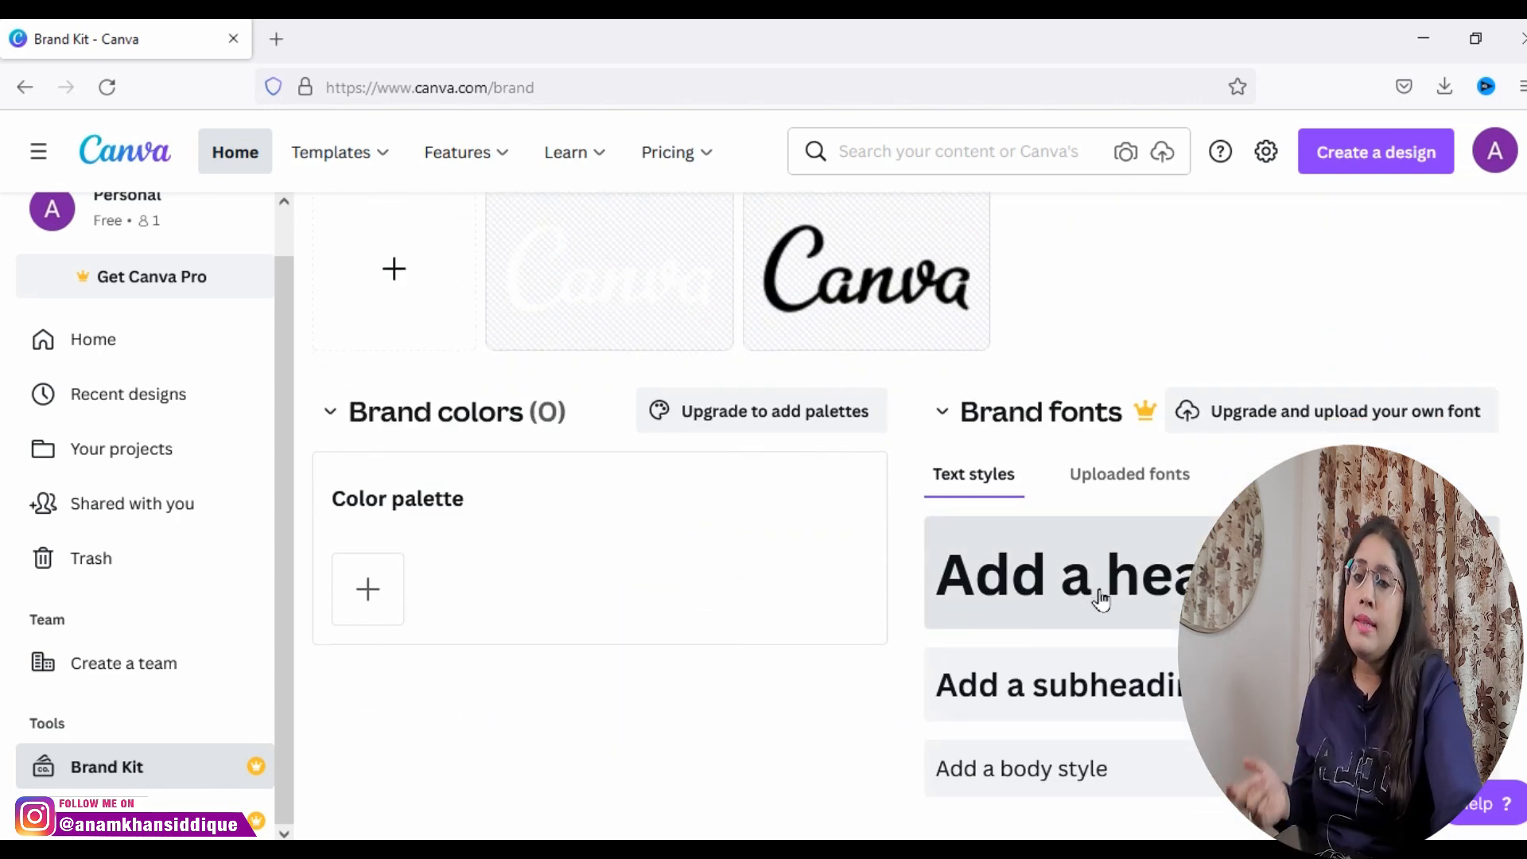
scroll(1101, 601, down, 1)
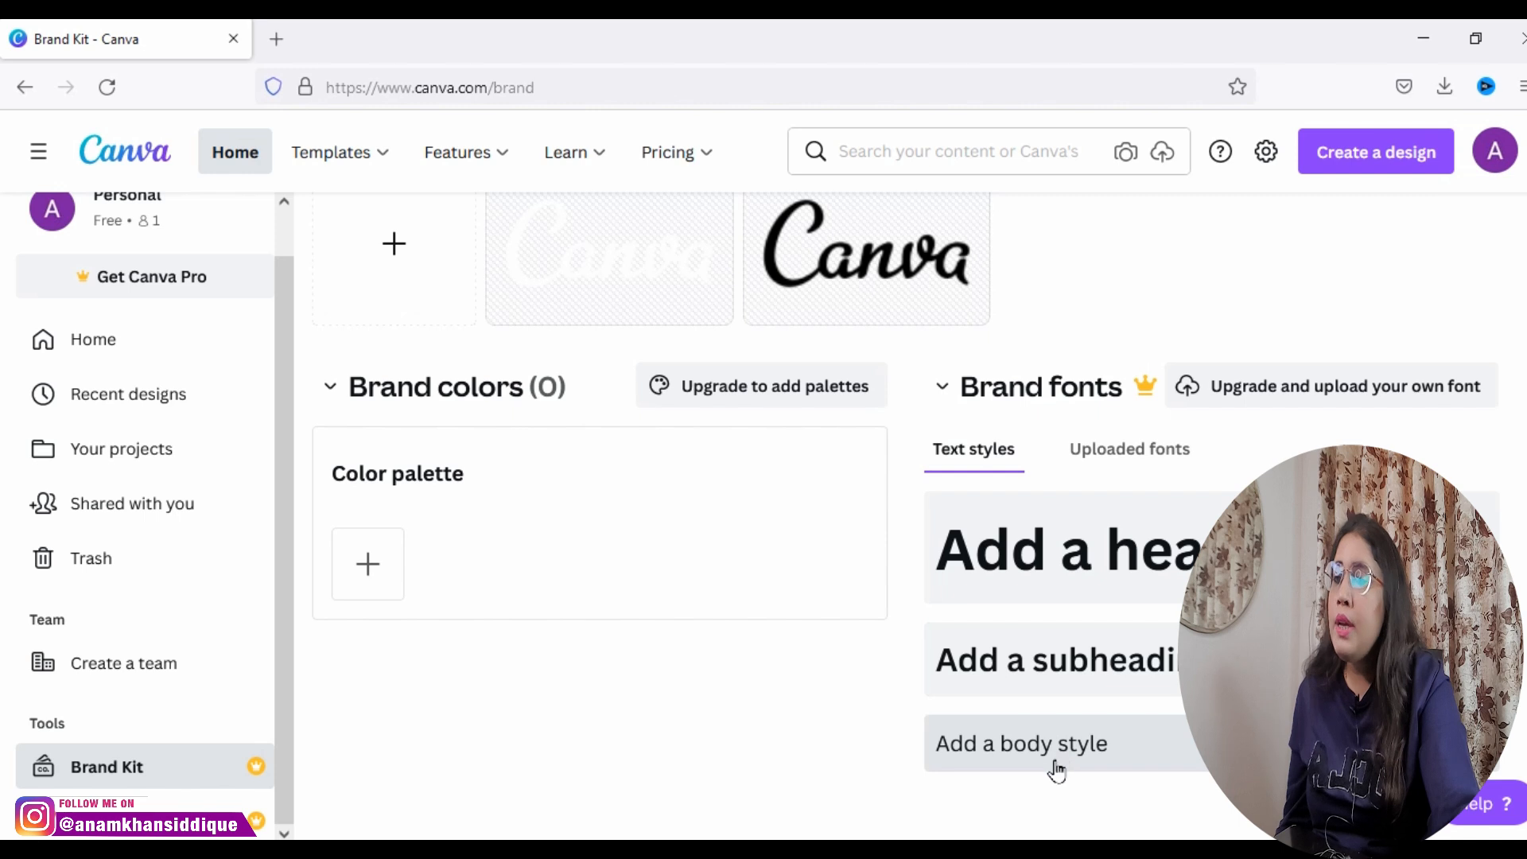
scroll(458, 457, up, 2)
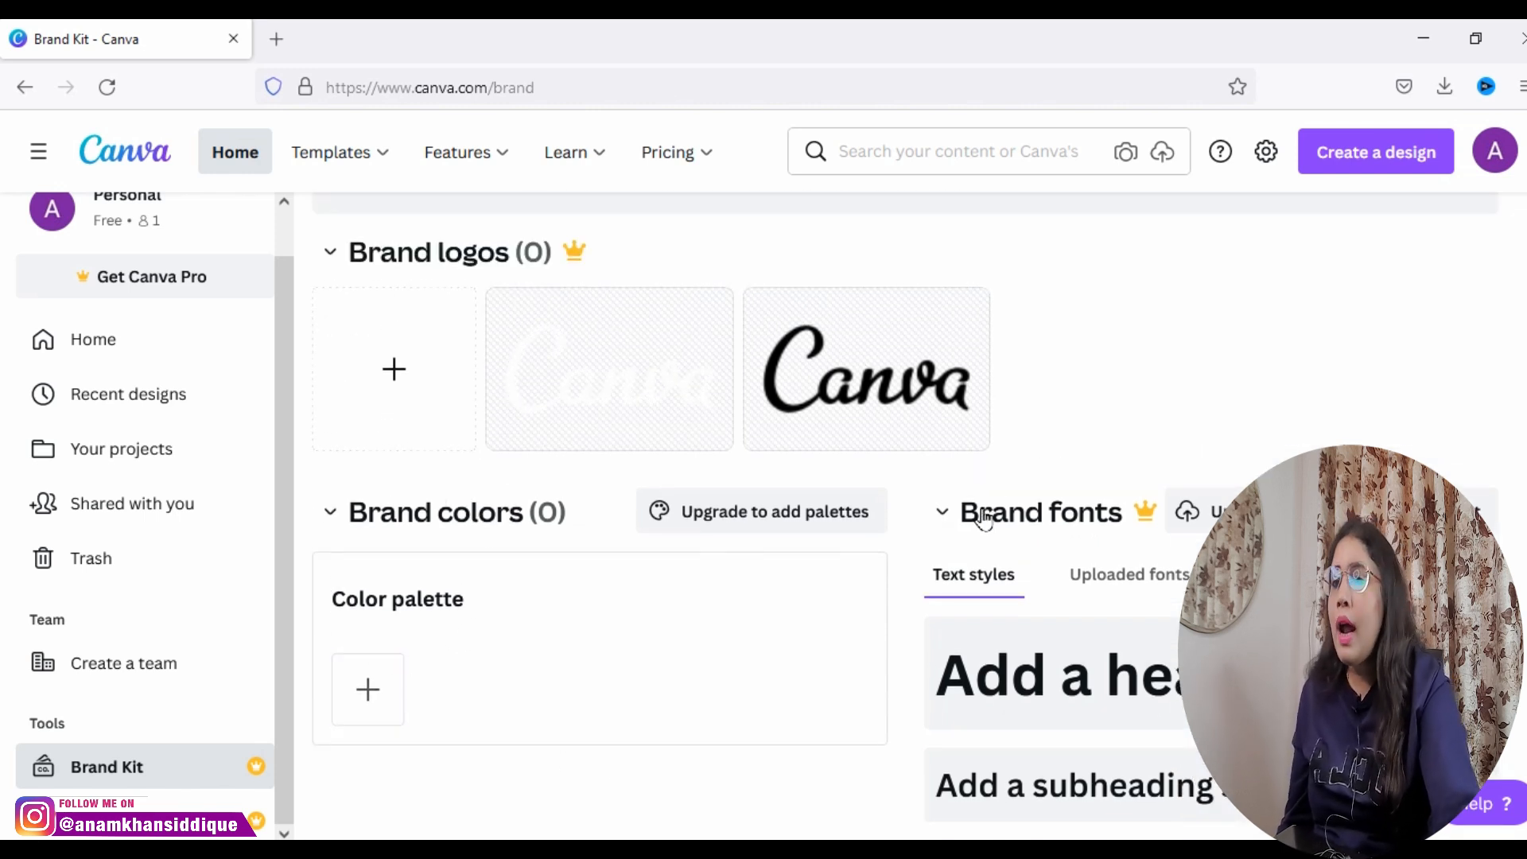
scroll(1019, 684, down, 2)
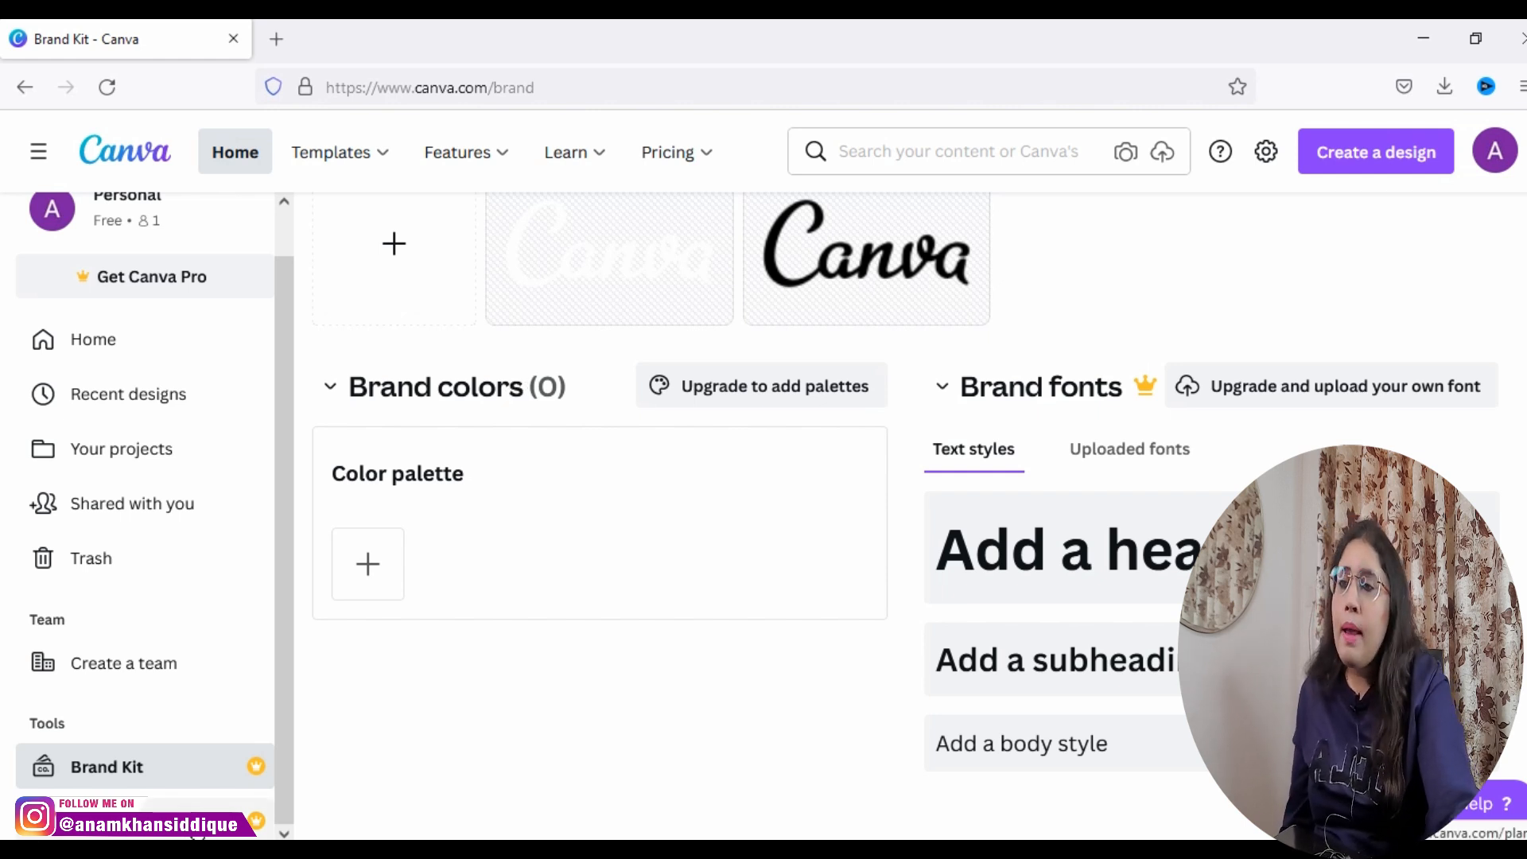
Step: Open the Content Planner and examine its getting-started options and the March 2022 calendar
click(195, 827)
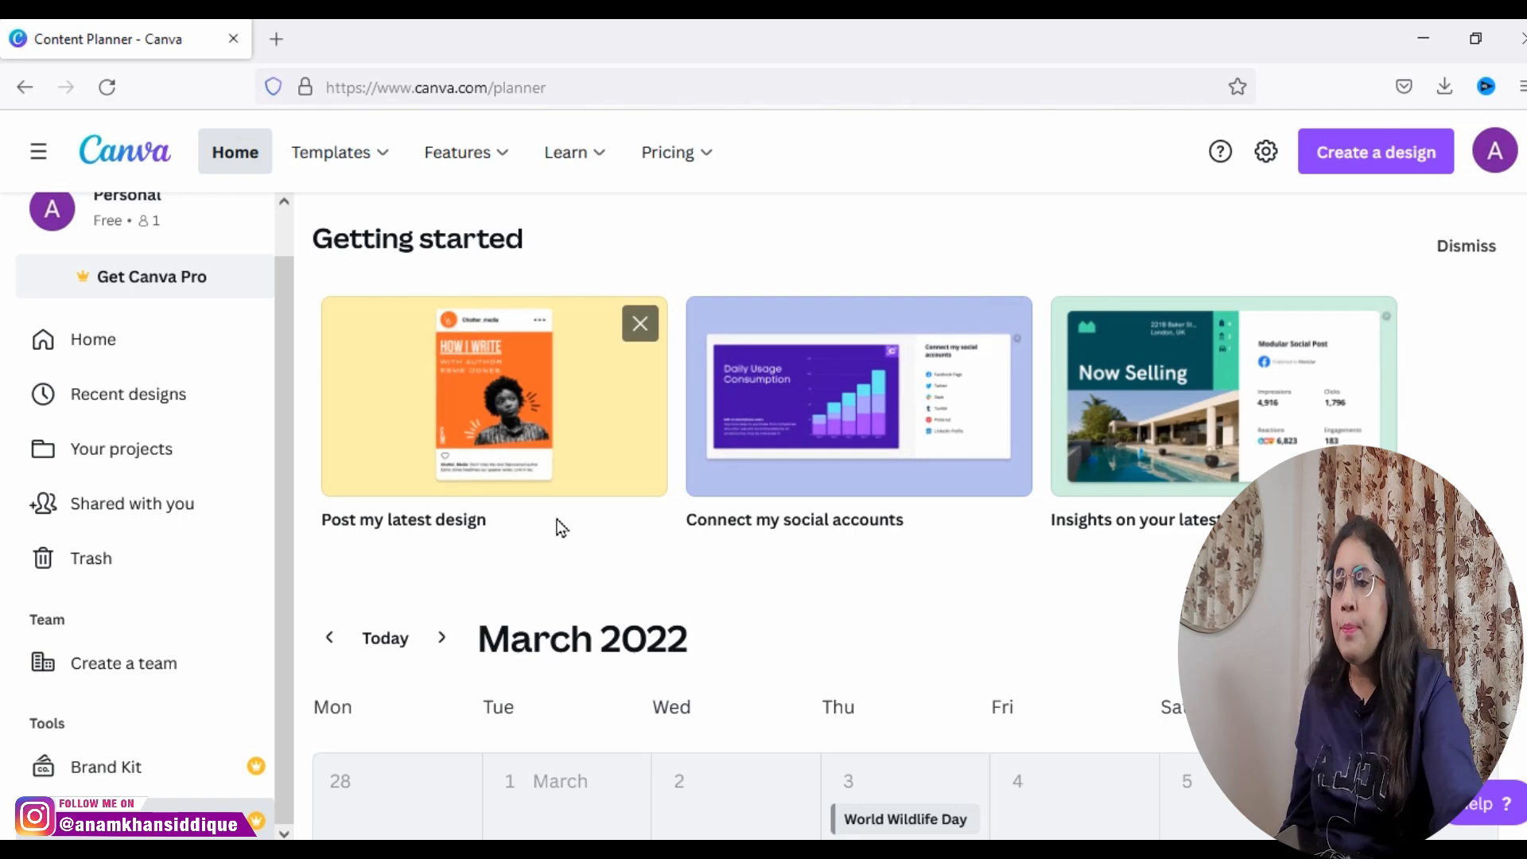
scroll(571, 528, down, 5)
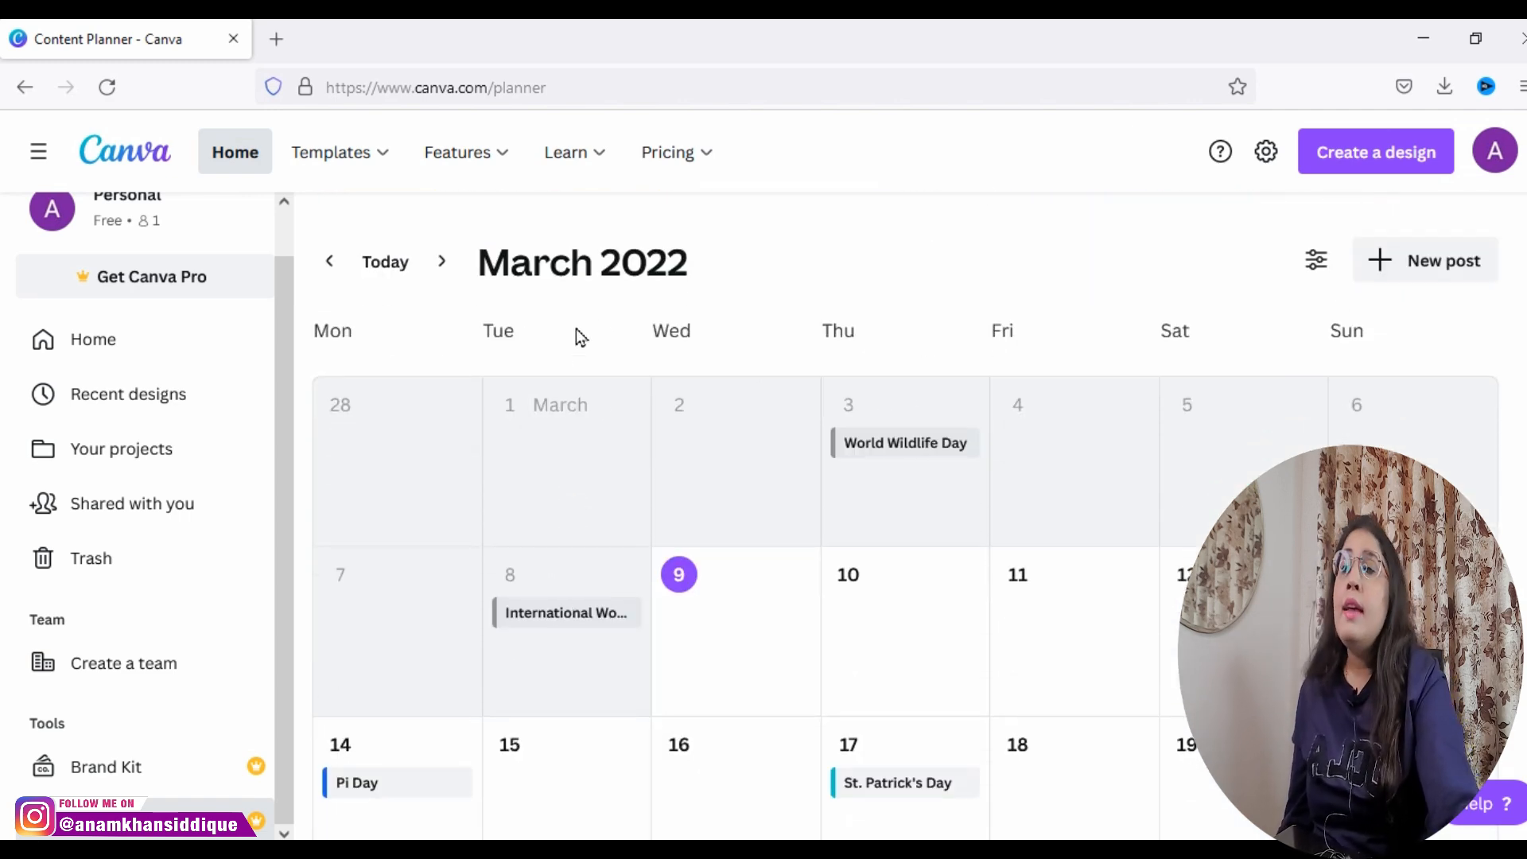
scroll(906, 561, down, 2)
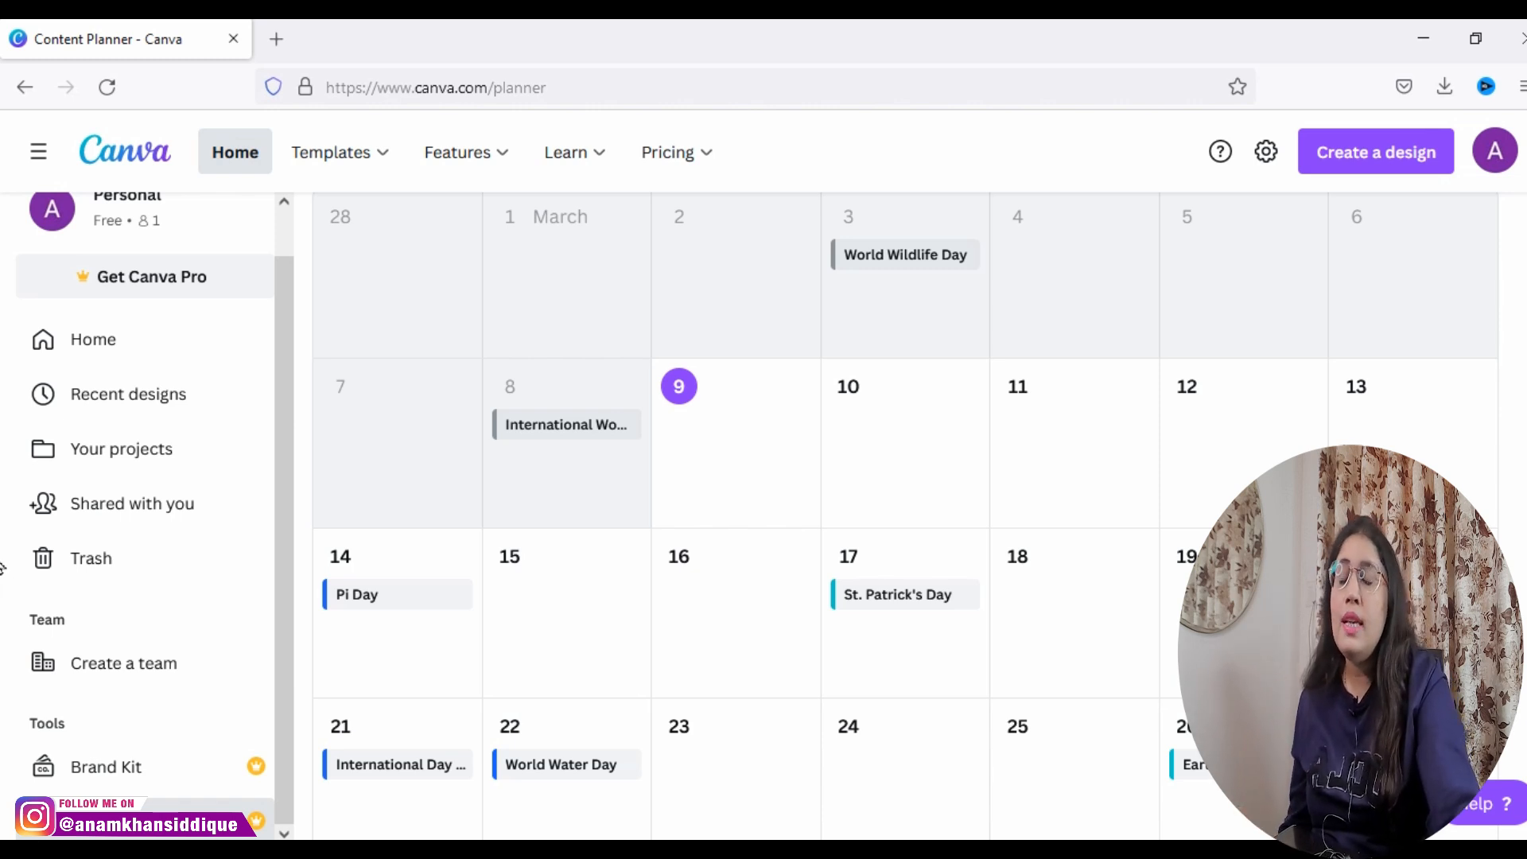
Step: Look through the March 2022 calendar's dates and marked events, and return to the getting-started section of the Content Planner
scroll(2, 566, down, 3)
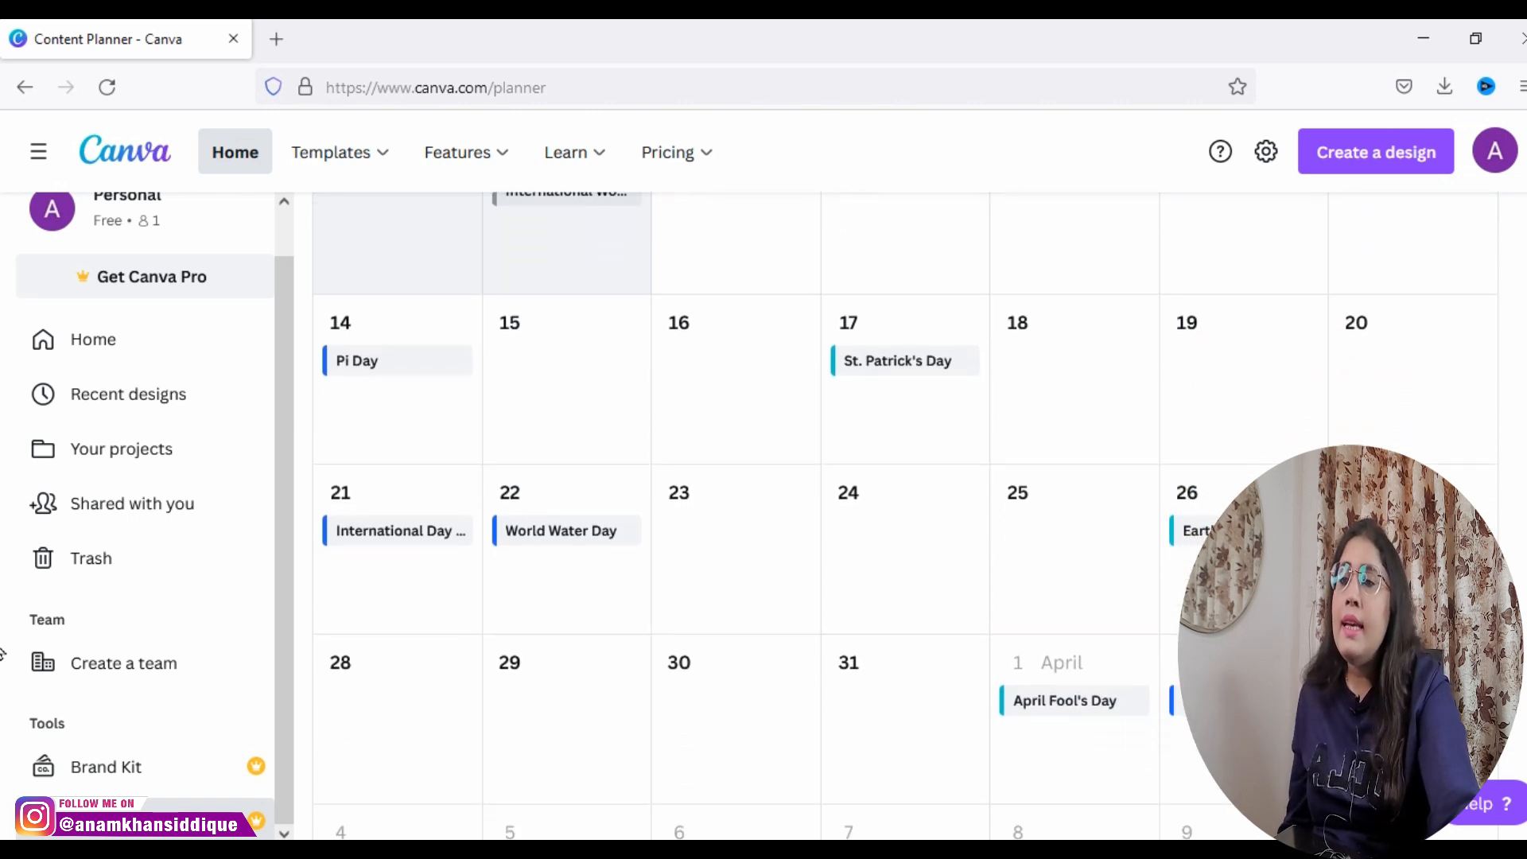
scroll(2, 653, up, 4)
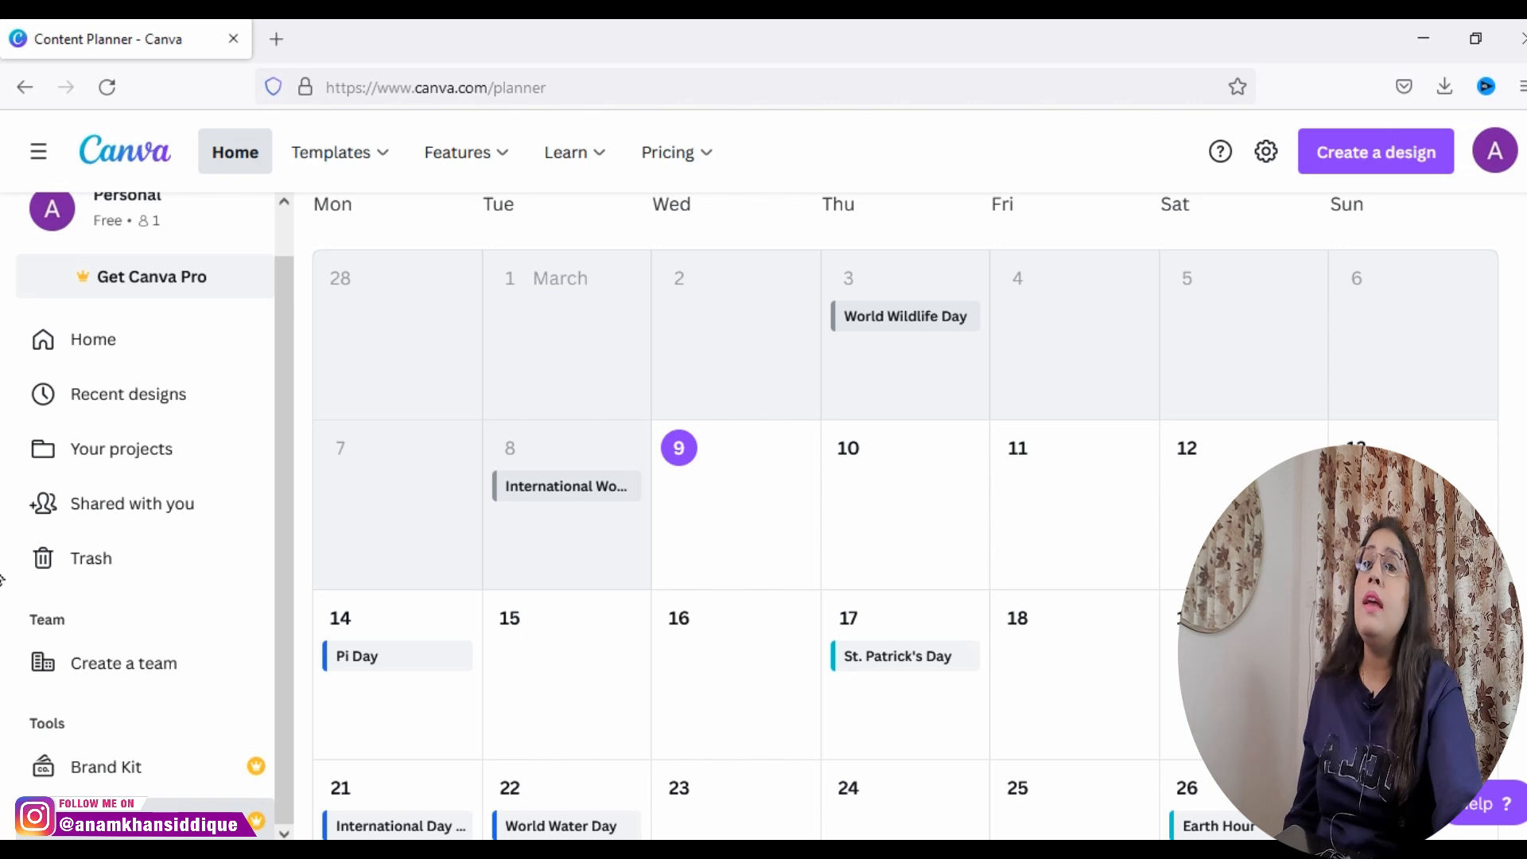
scroll(3, 579, up, 1)
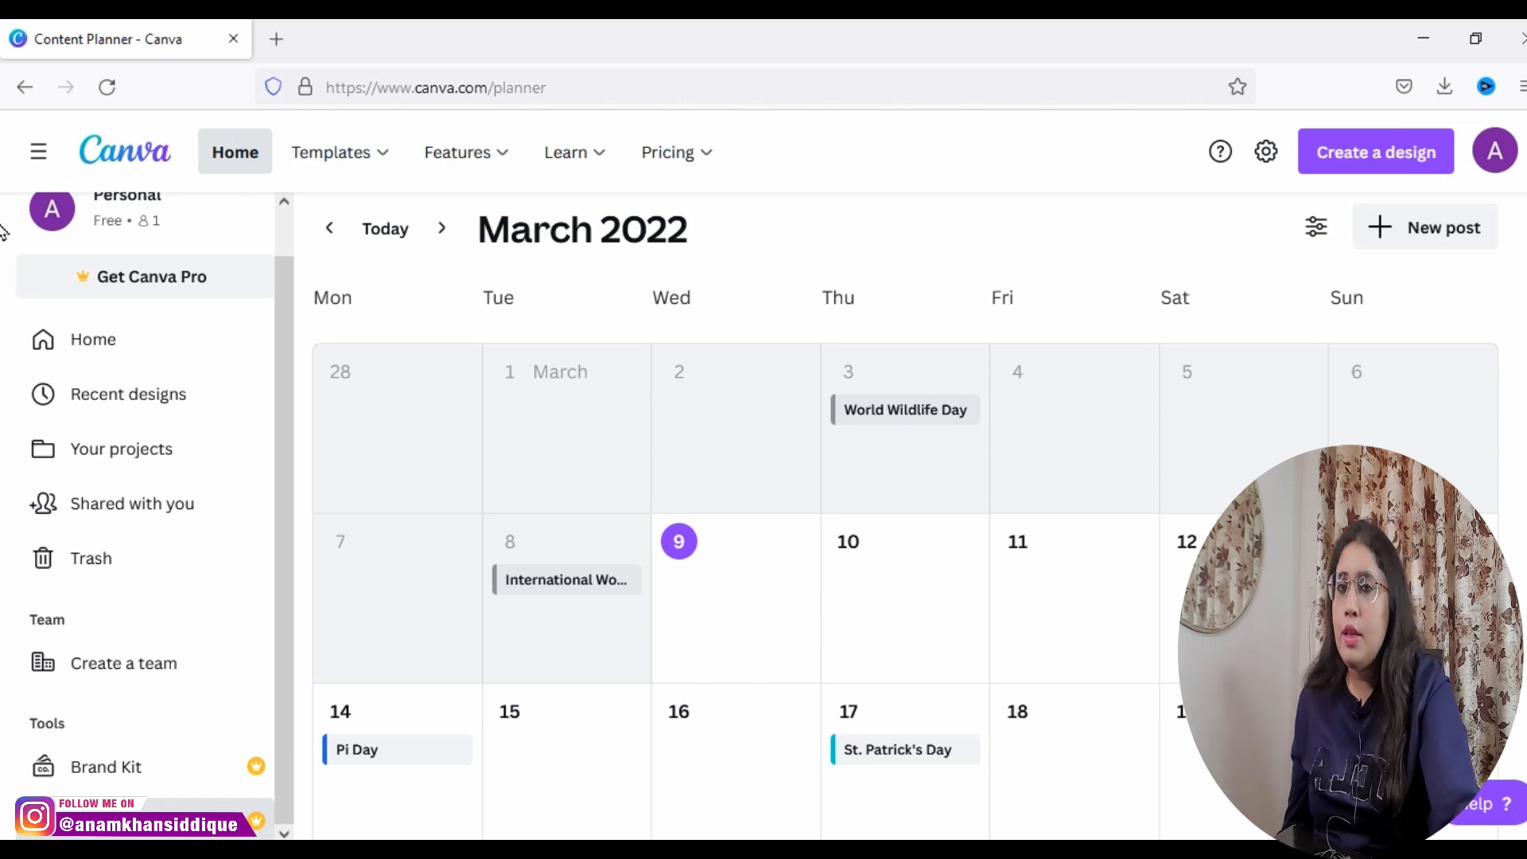
scroll(2, 398, up, 5)
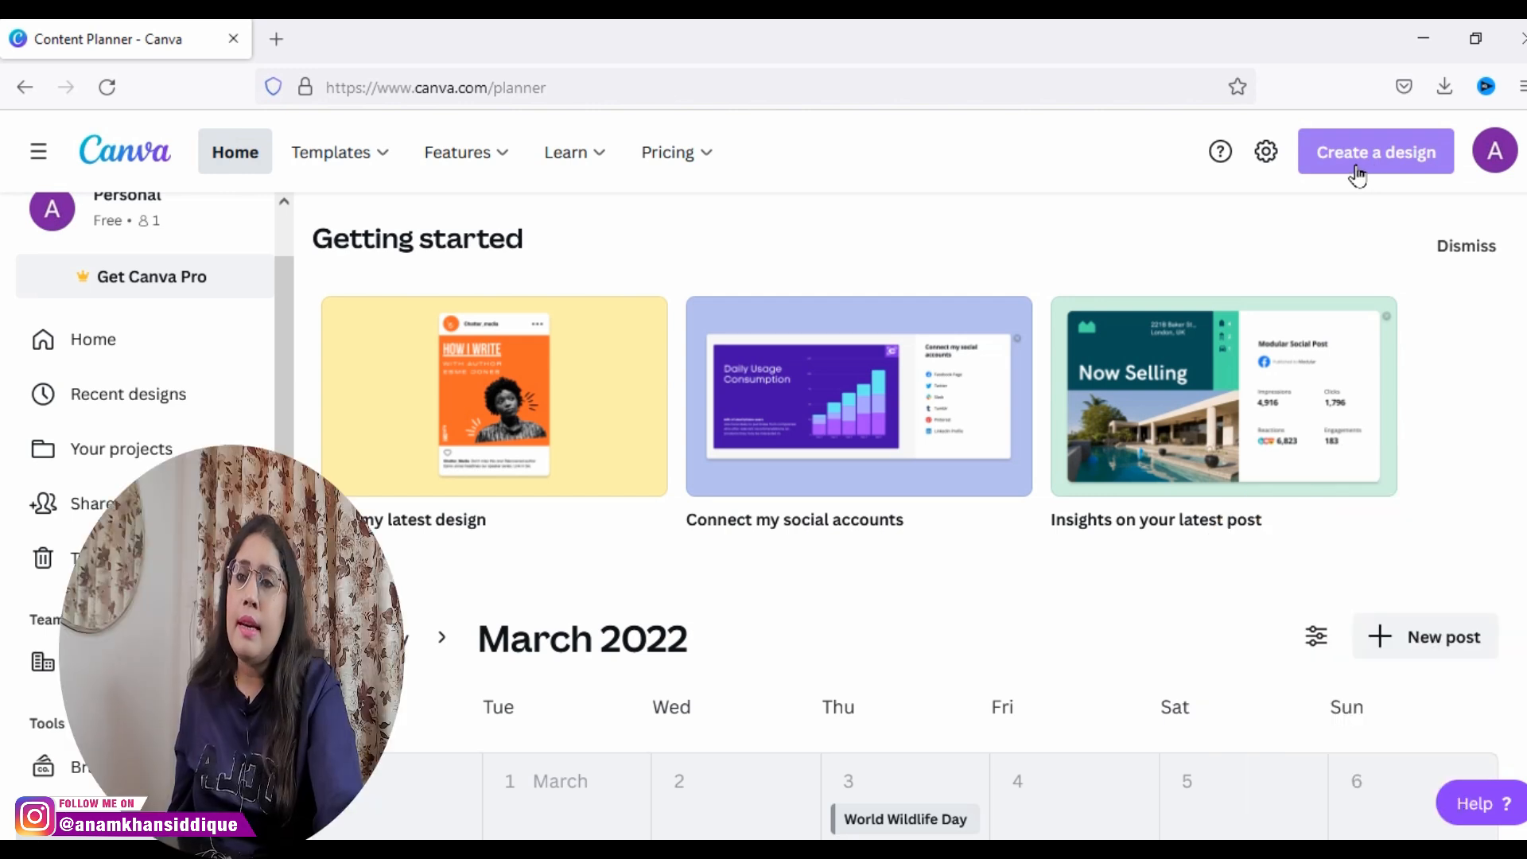
Step: Open the list of design types for a new design and search it for "youtube thumbnail"
click(1357, 173)
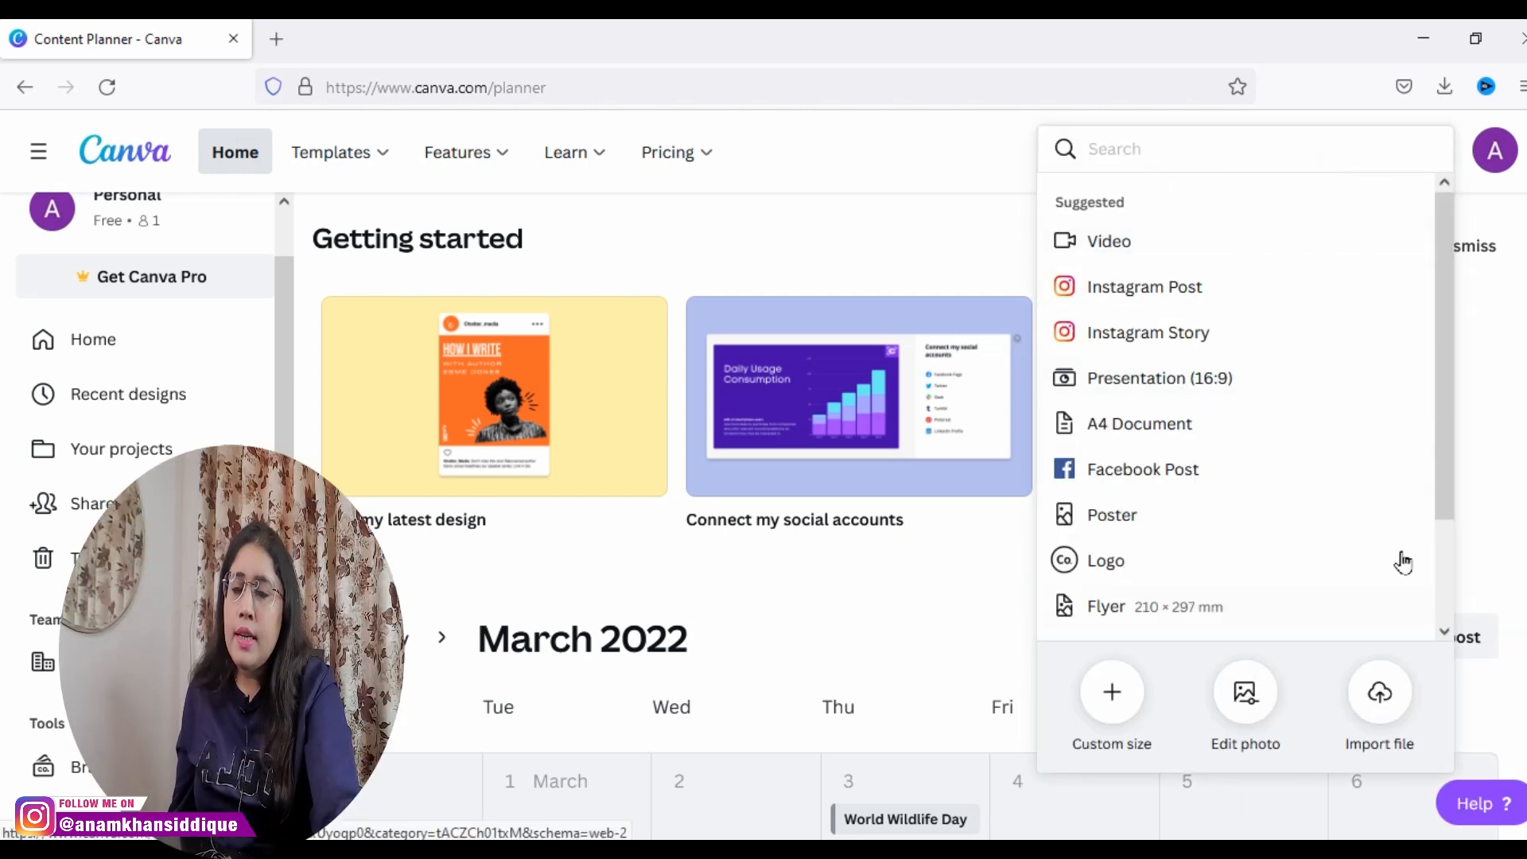
drag(1448, 466, 1353, 245)
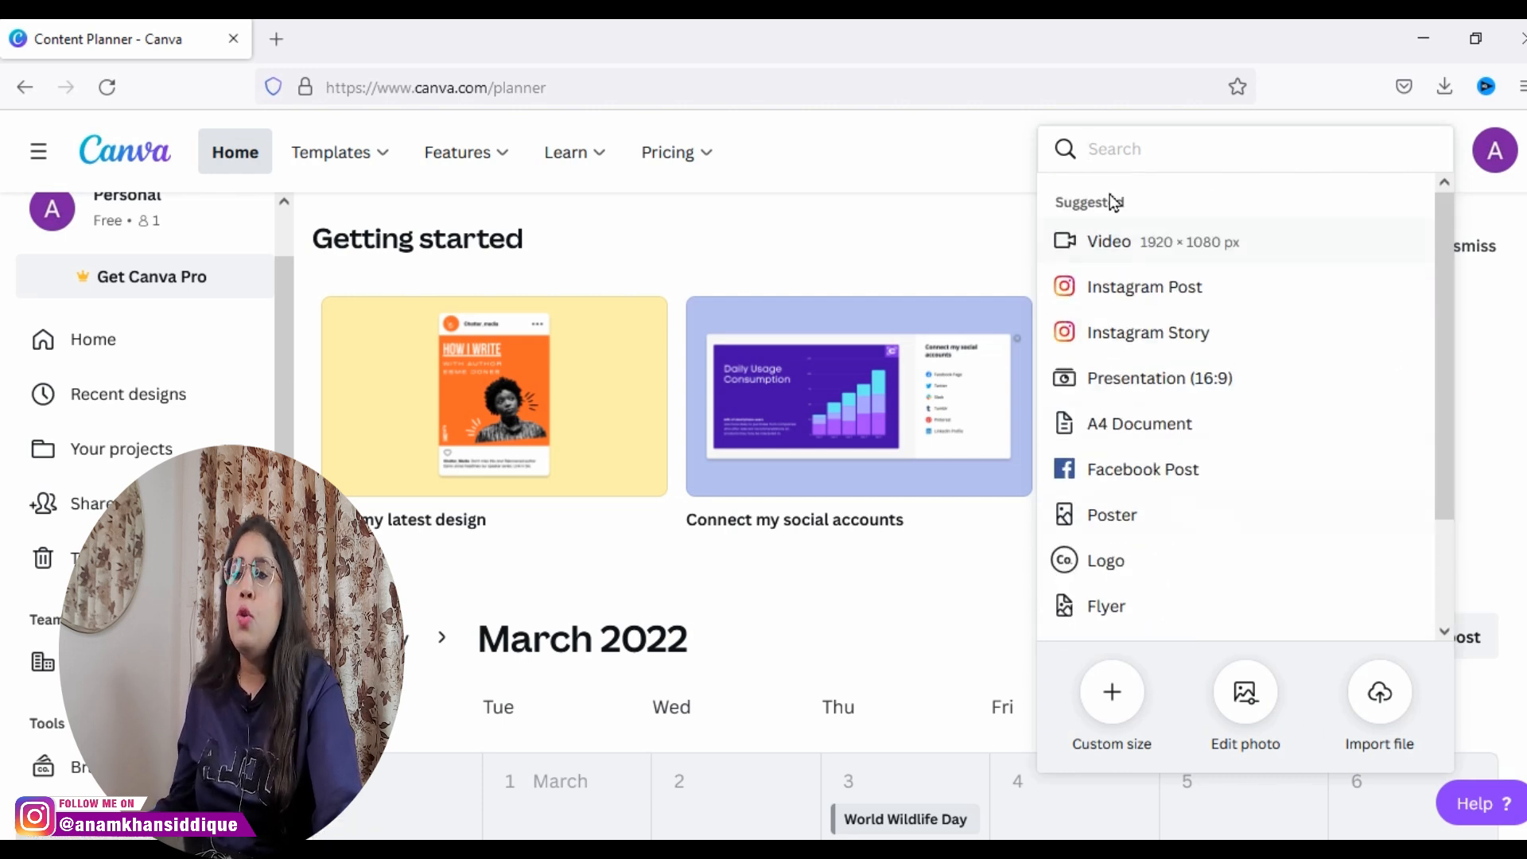
click(1124, 149)
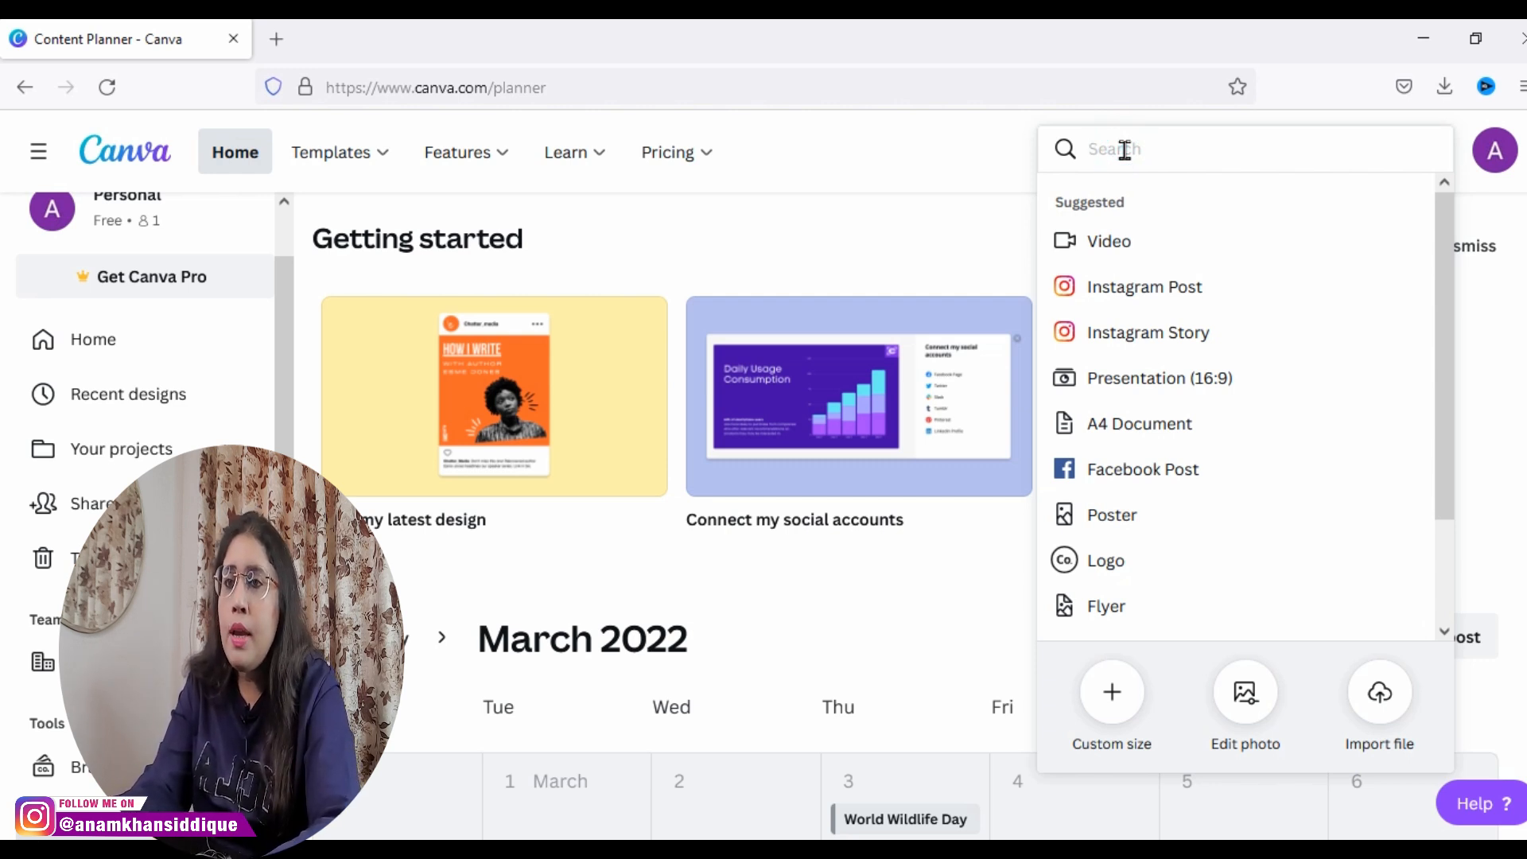
text(youtub)
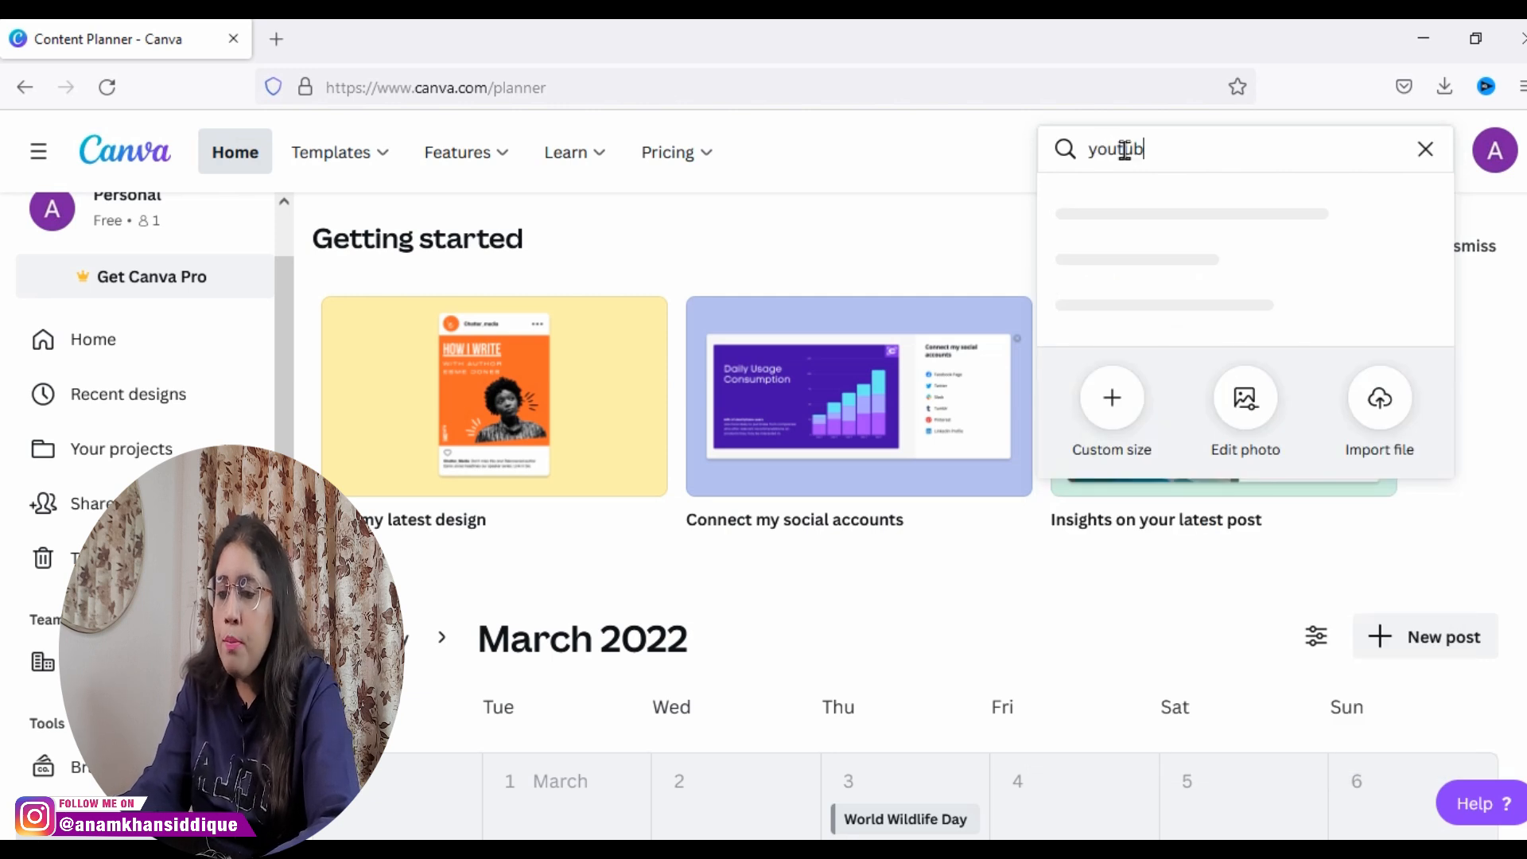
text(e thum)
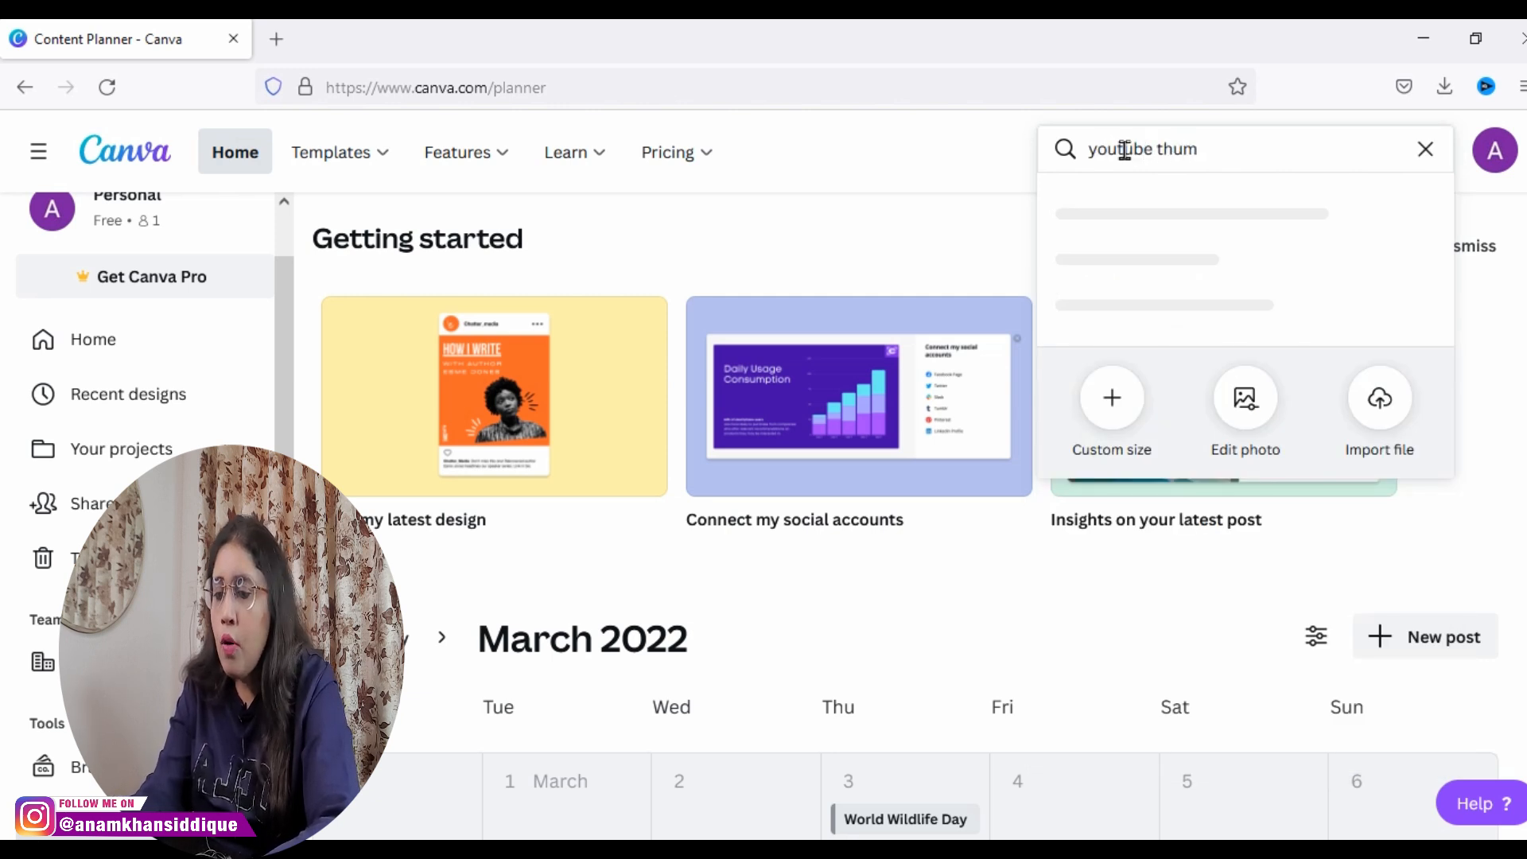
text(bnail)
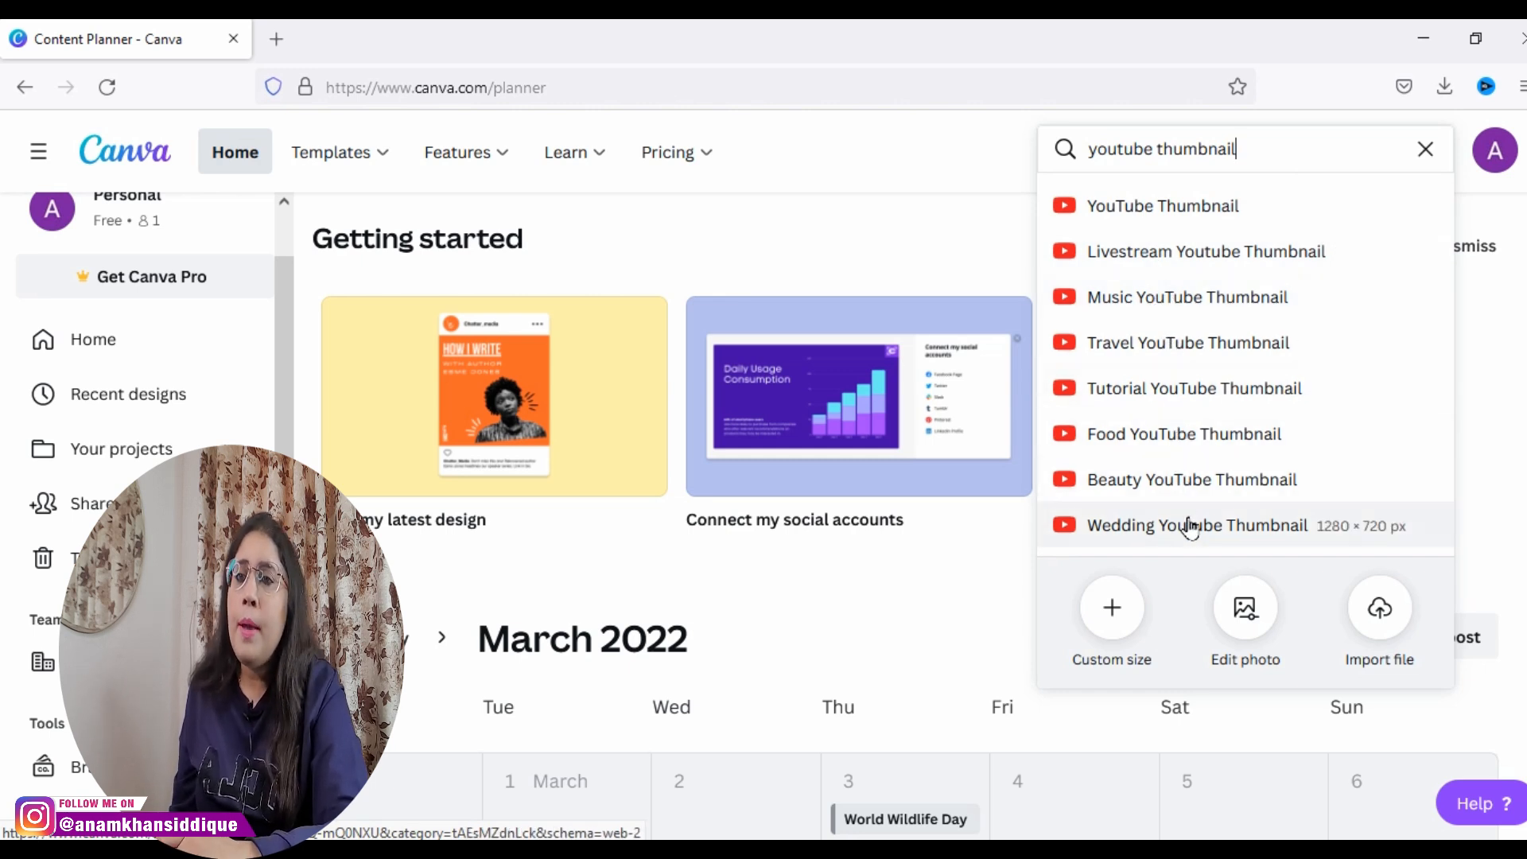
Step: Create a Music YouTube Thumbnail design in a new browser tab and browse its suggested templates
right_click(1161, 306)
click(1174, 326)
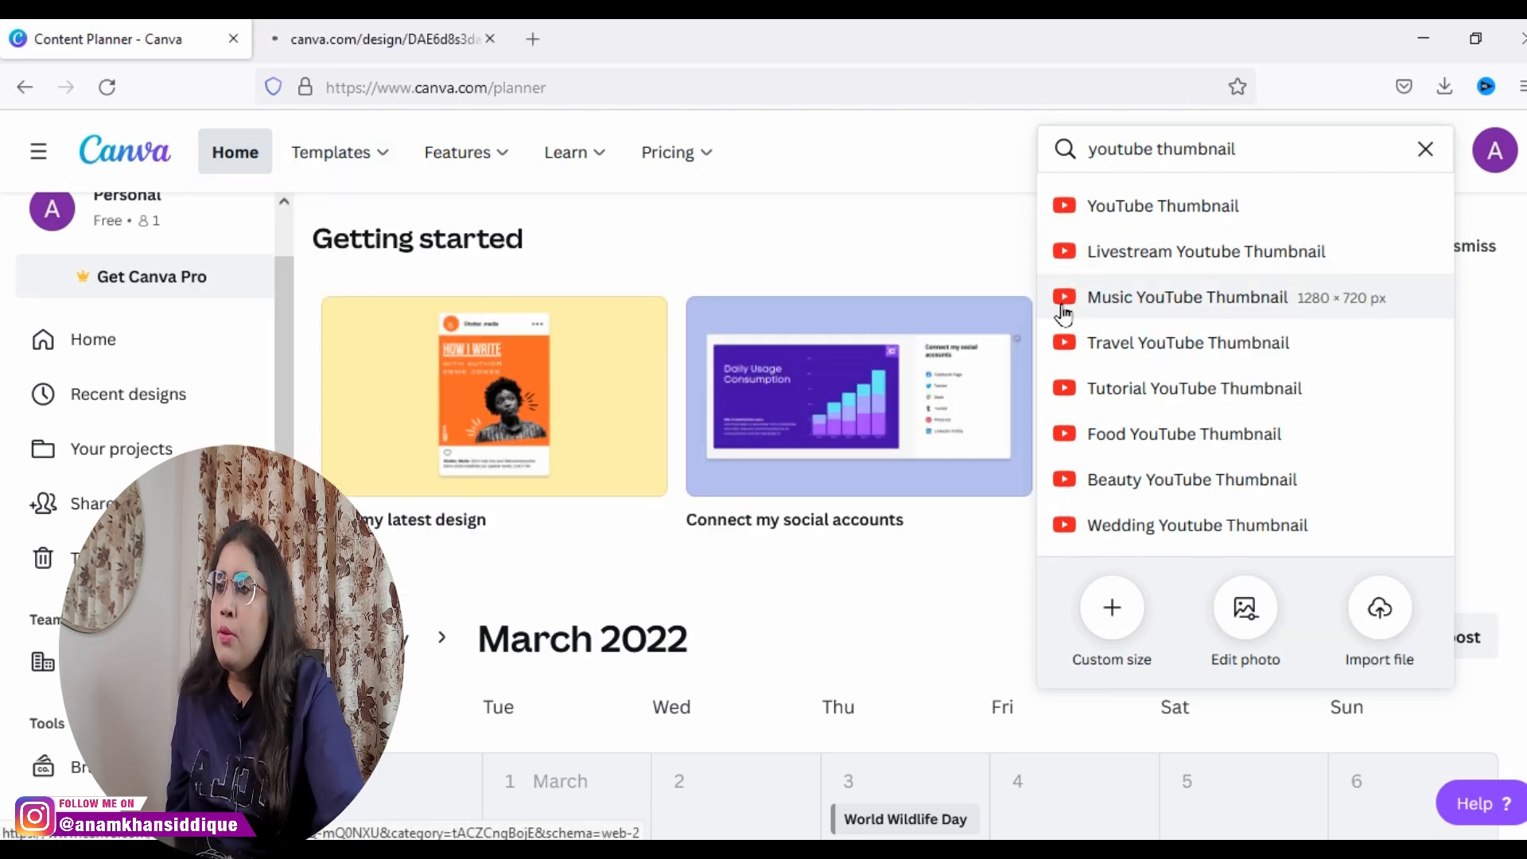
click(341, 32)
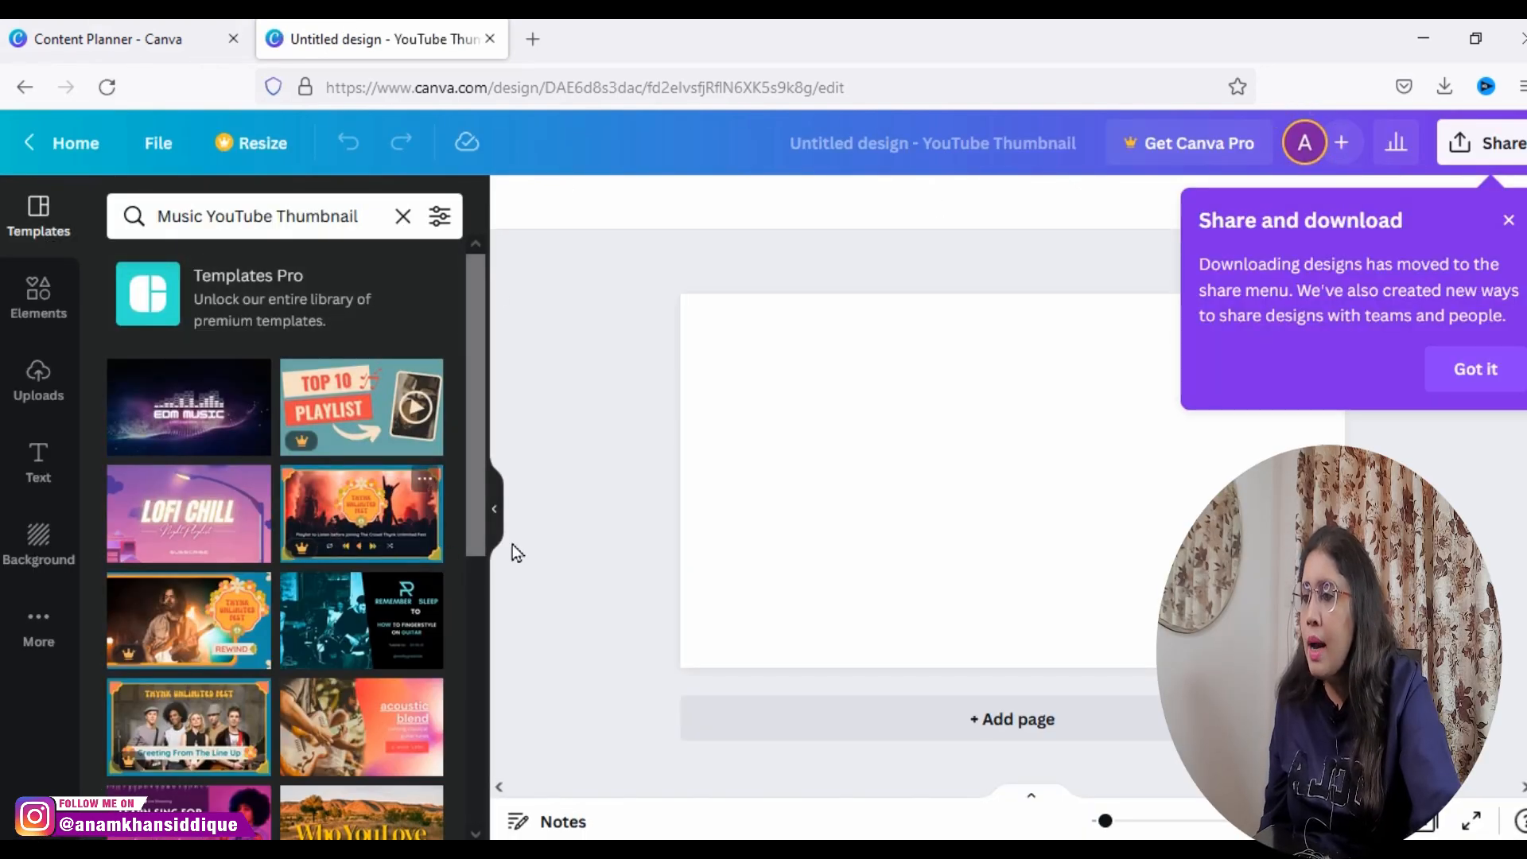
drag(472, 547, 461, 580)
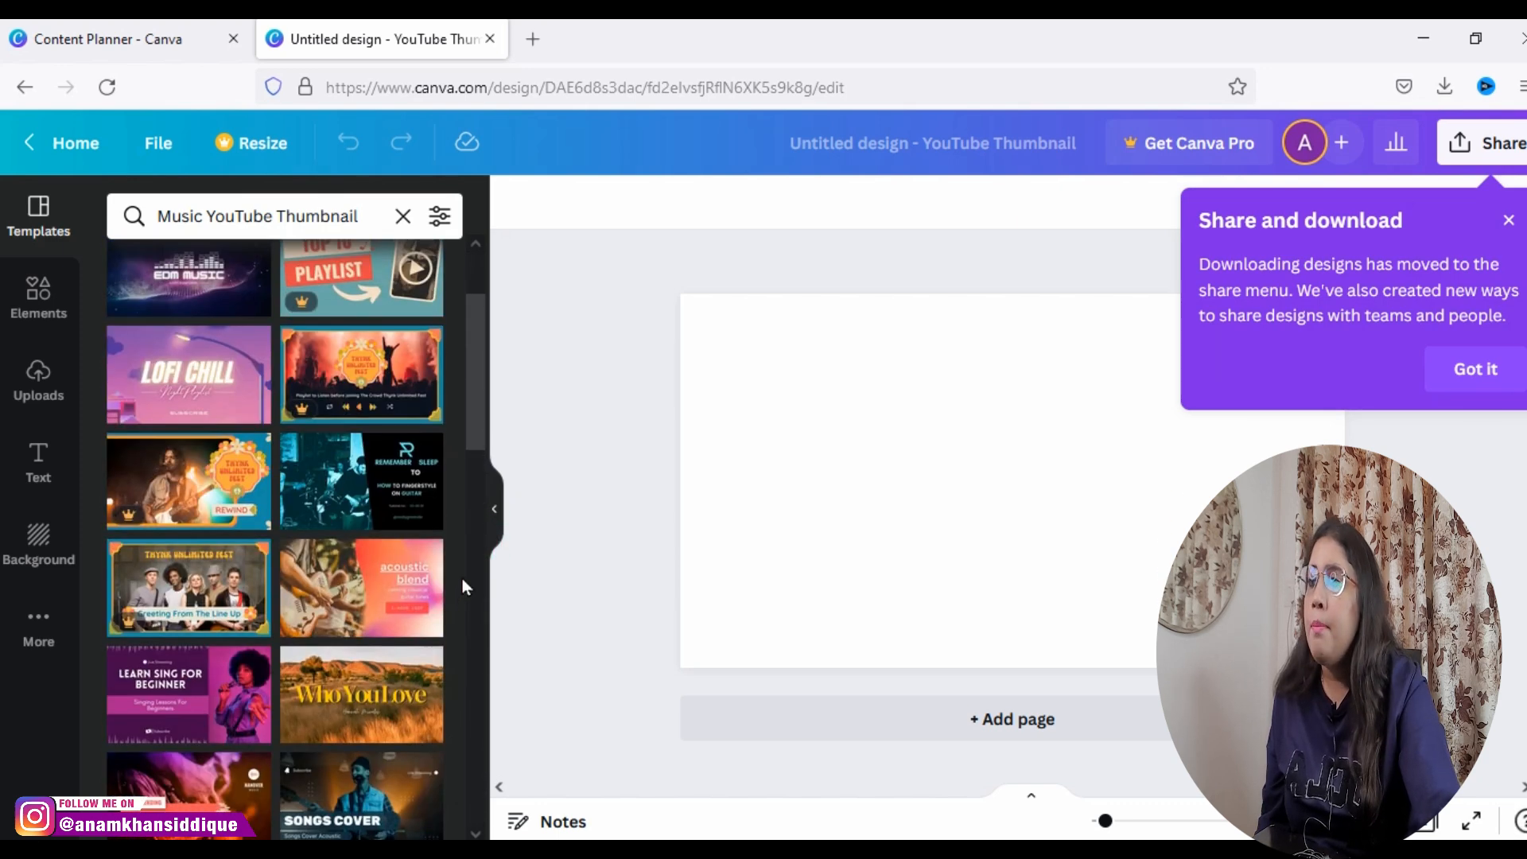
Step: Return to the Content Planner, clear the design type search, and view the custom size width and height fields without creating a design
click(116, 38)
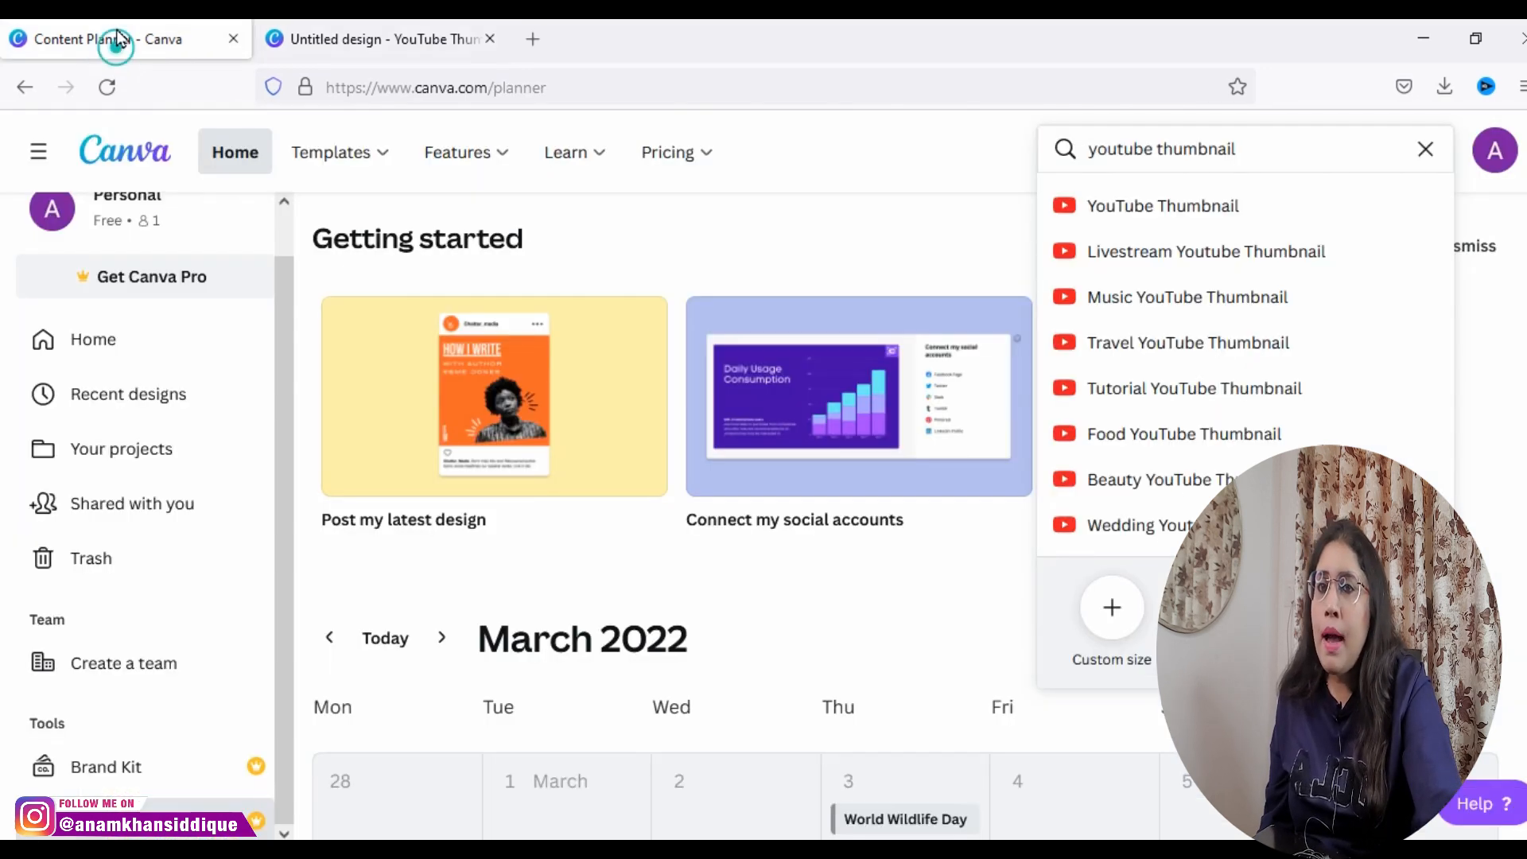
click(1426, 149)
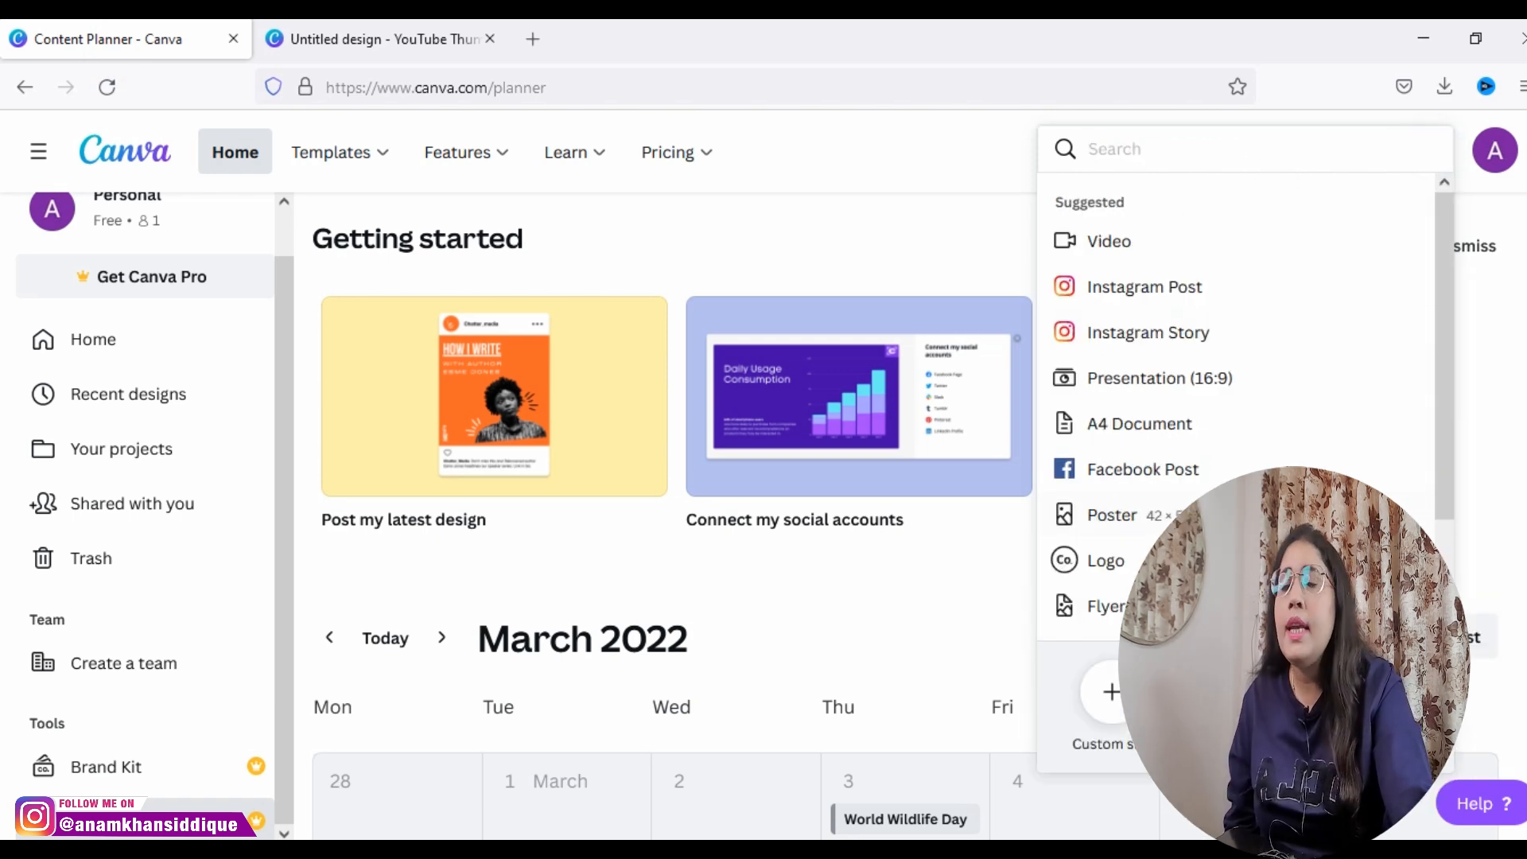
click(1111, 698)
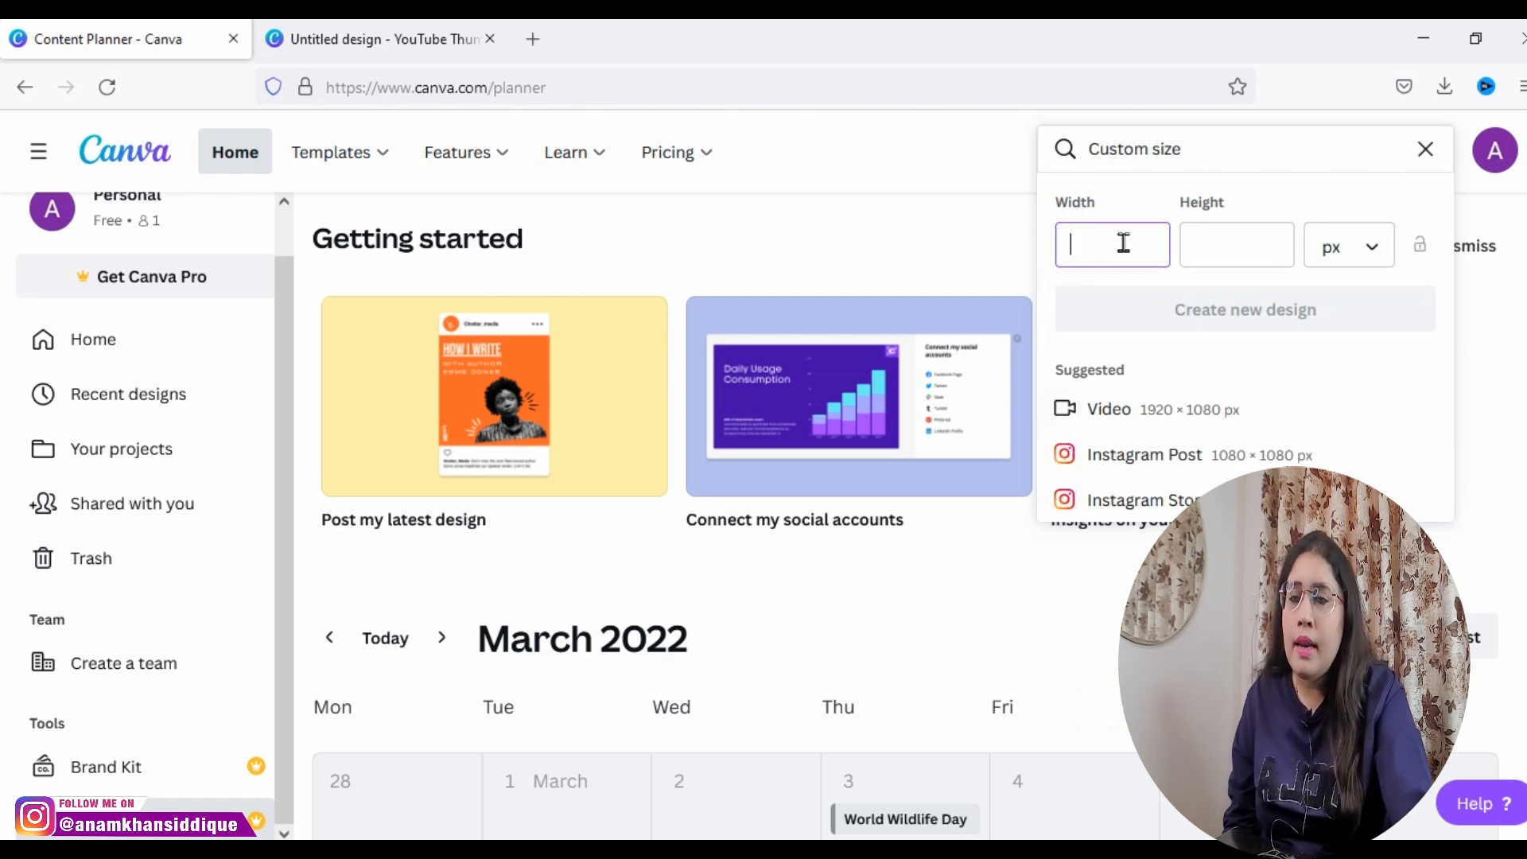
click(1225, 250)
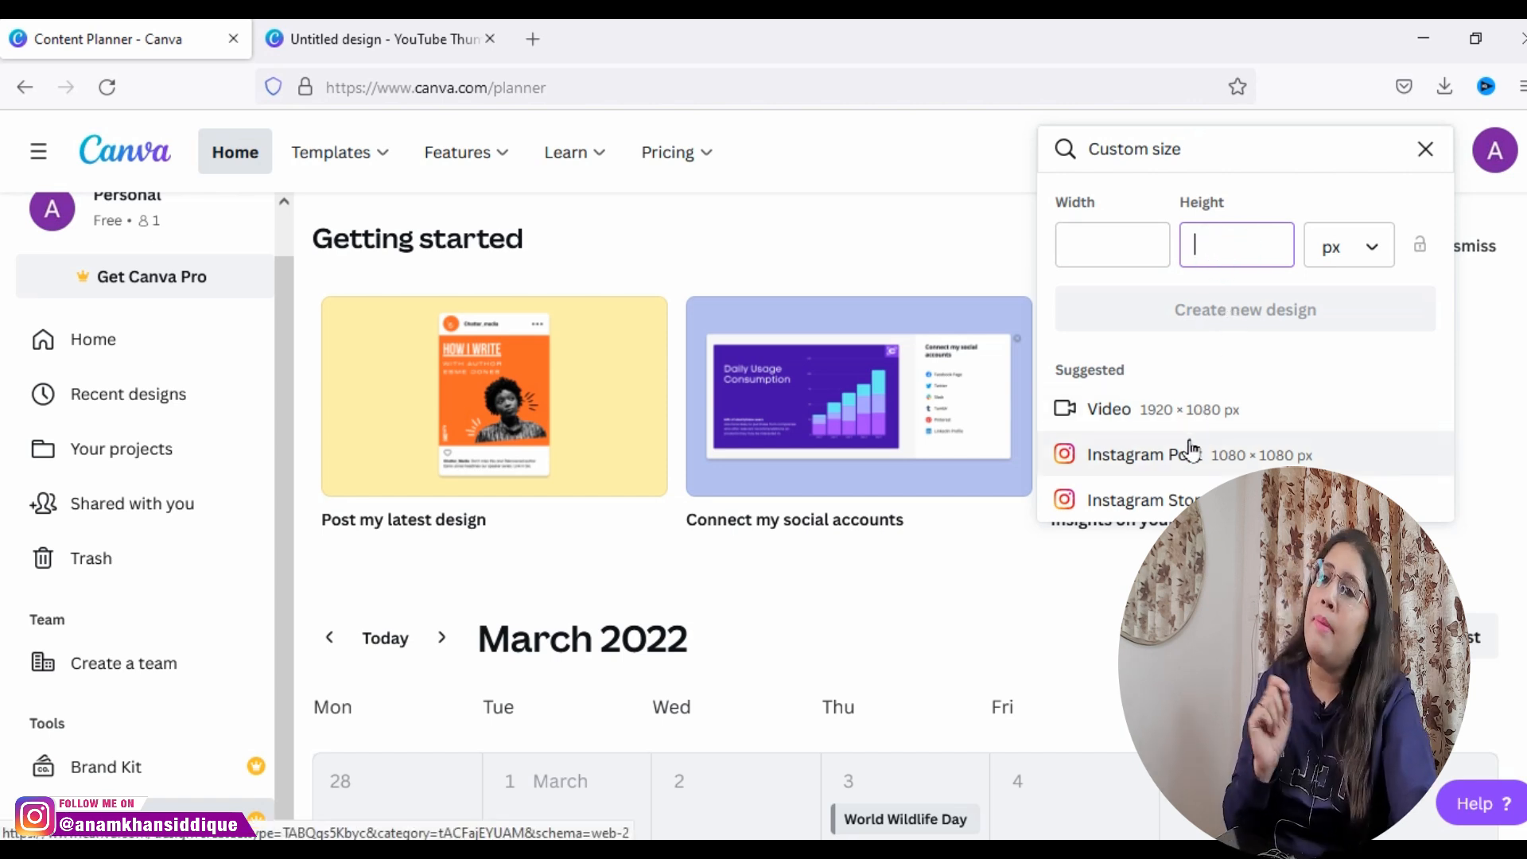
click(1430, 149)
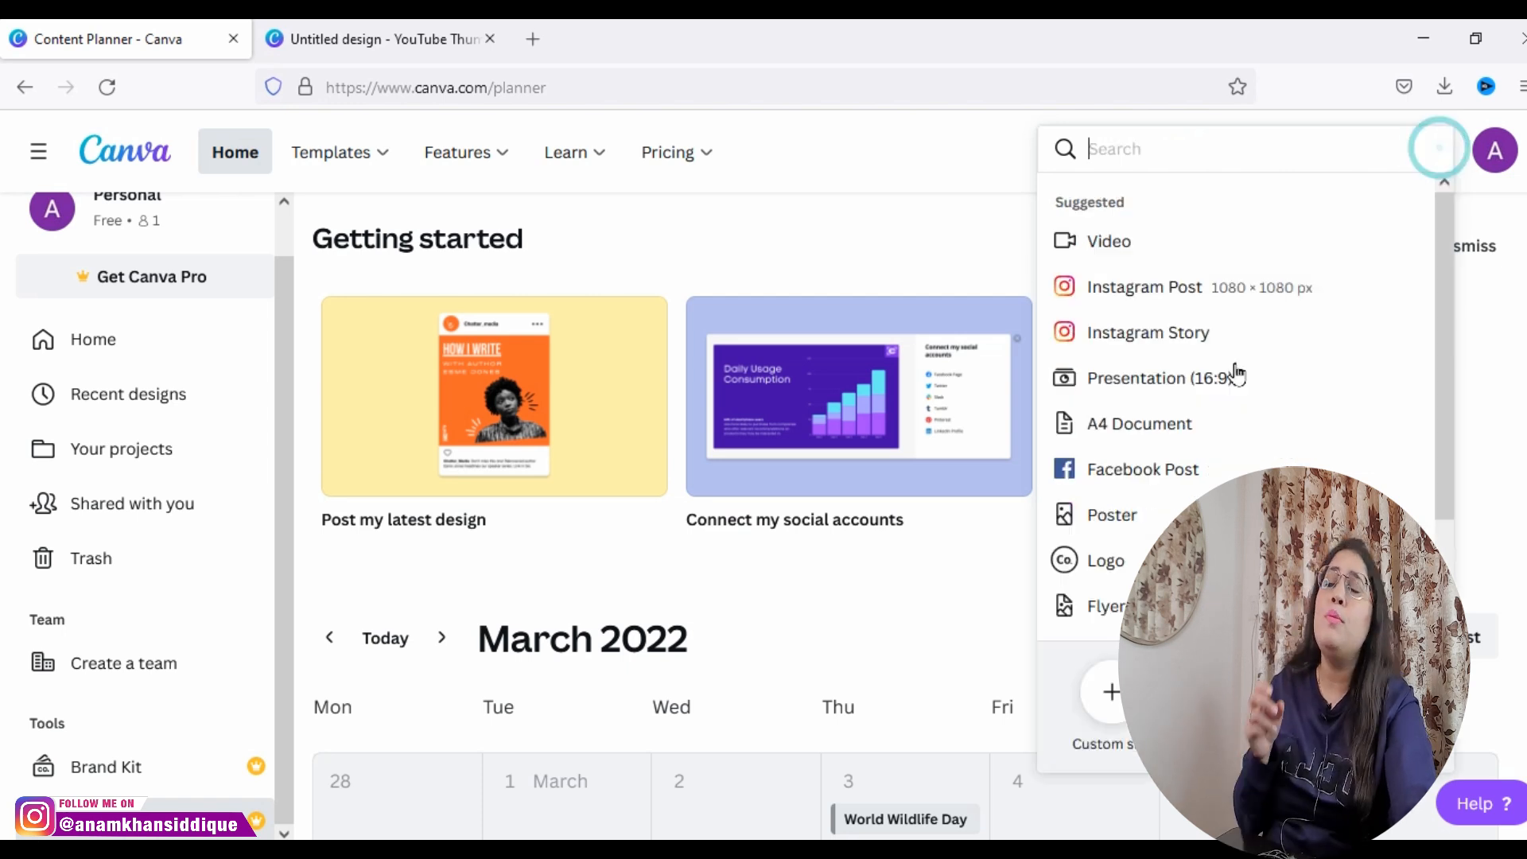
click(886, 228)
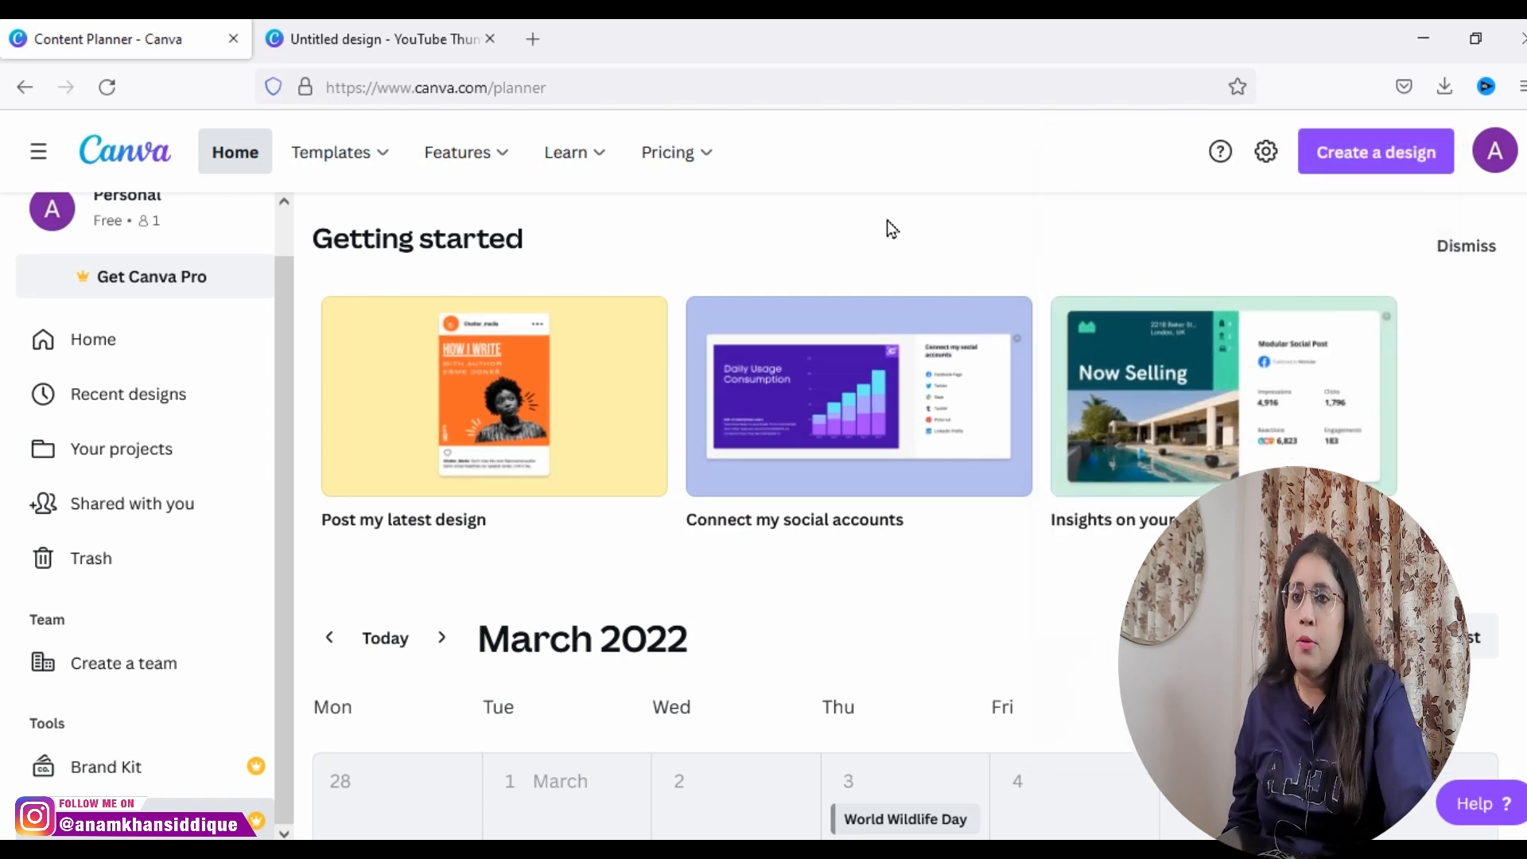
Step: Return to the home page and browse its suggested design types and recent designs, comparing them with the design creation list
click(106, 359)
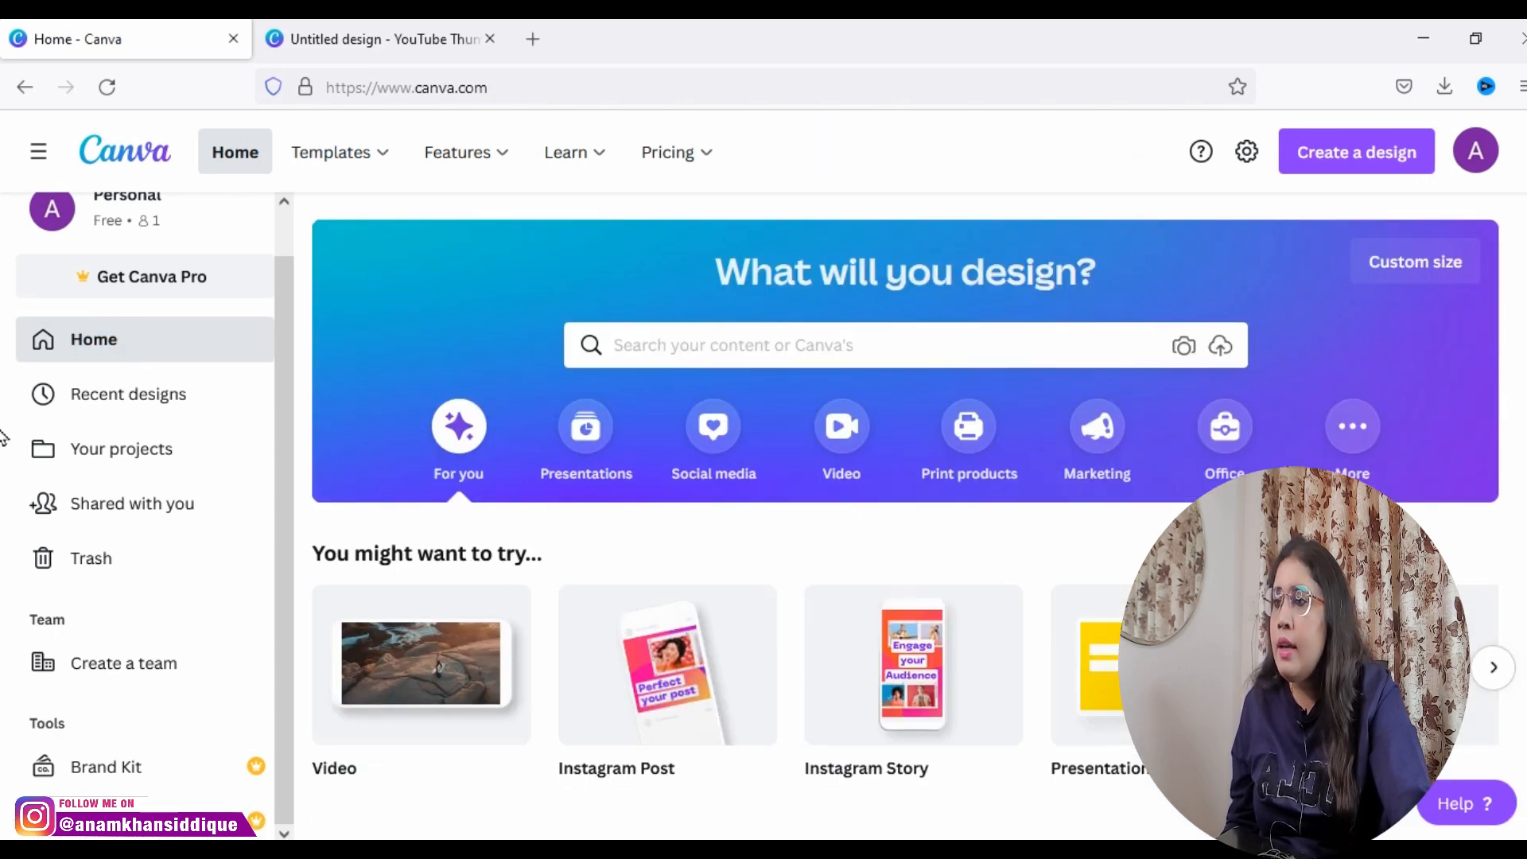
scroll(521, 588, down, 4)
scroll(3, 628, up, 1)
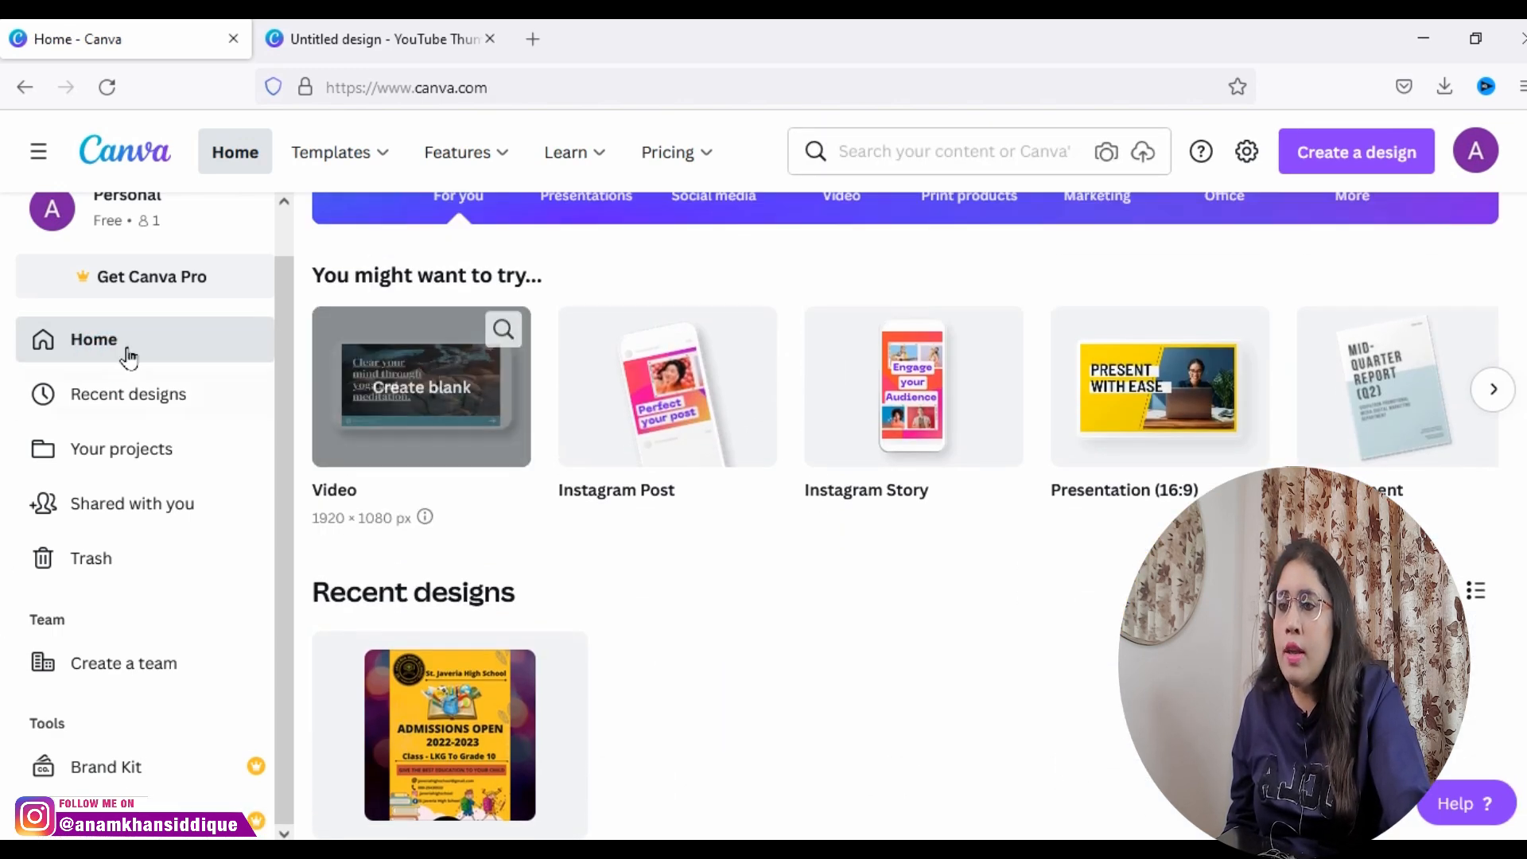
scroll(421, 429, up, 1)
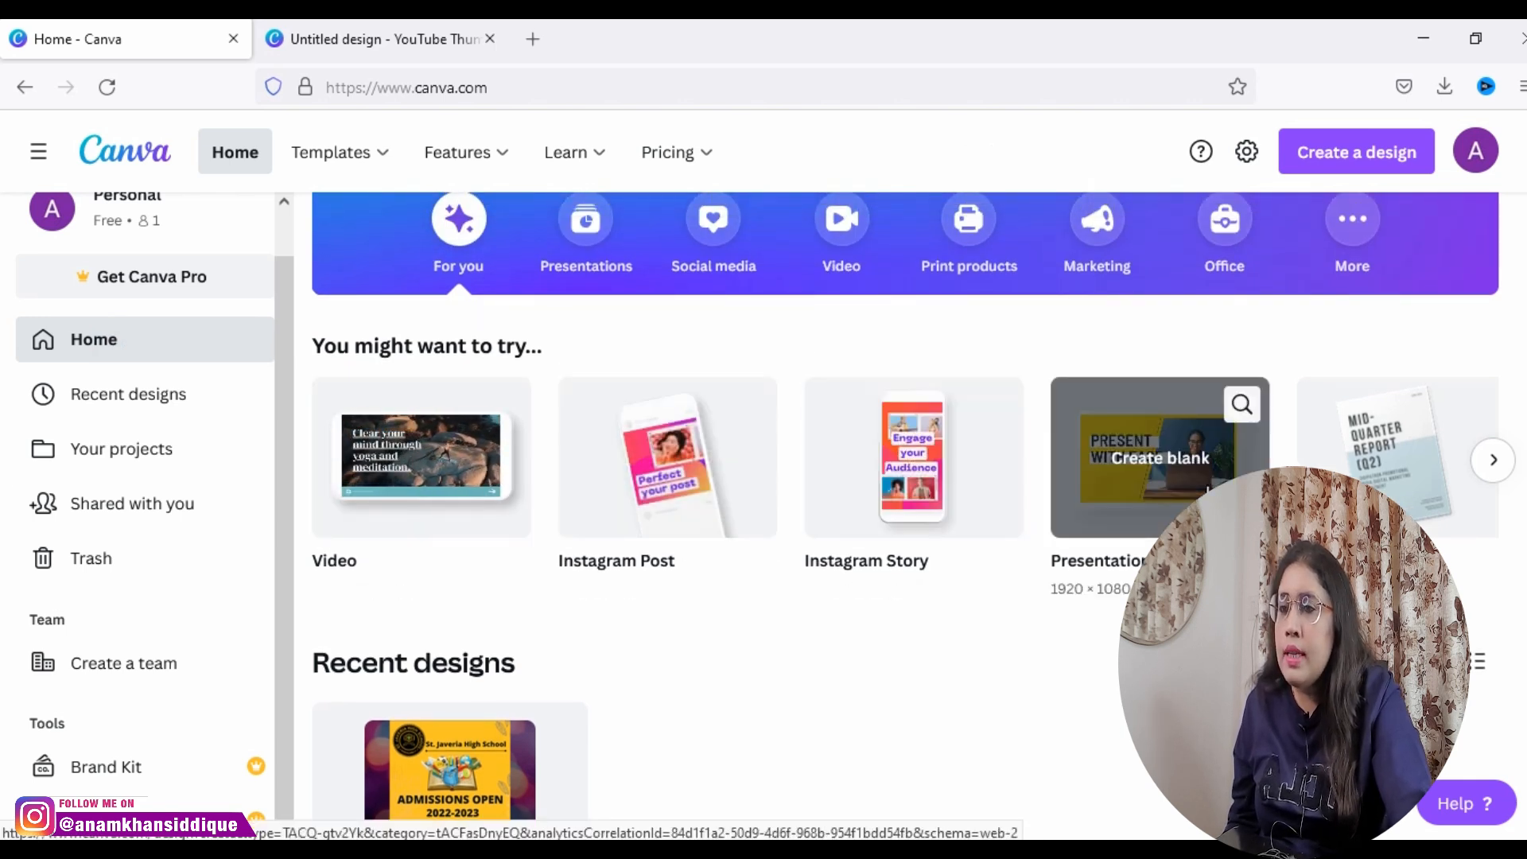
click(1511, 464)
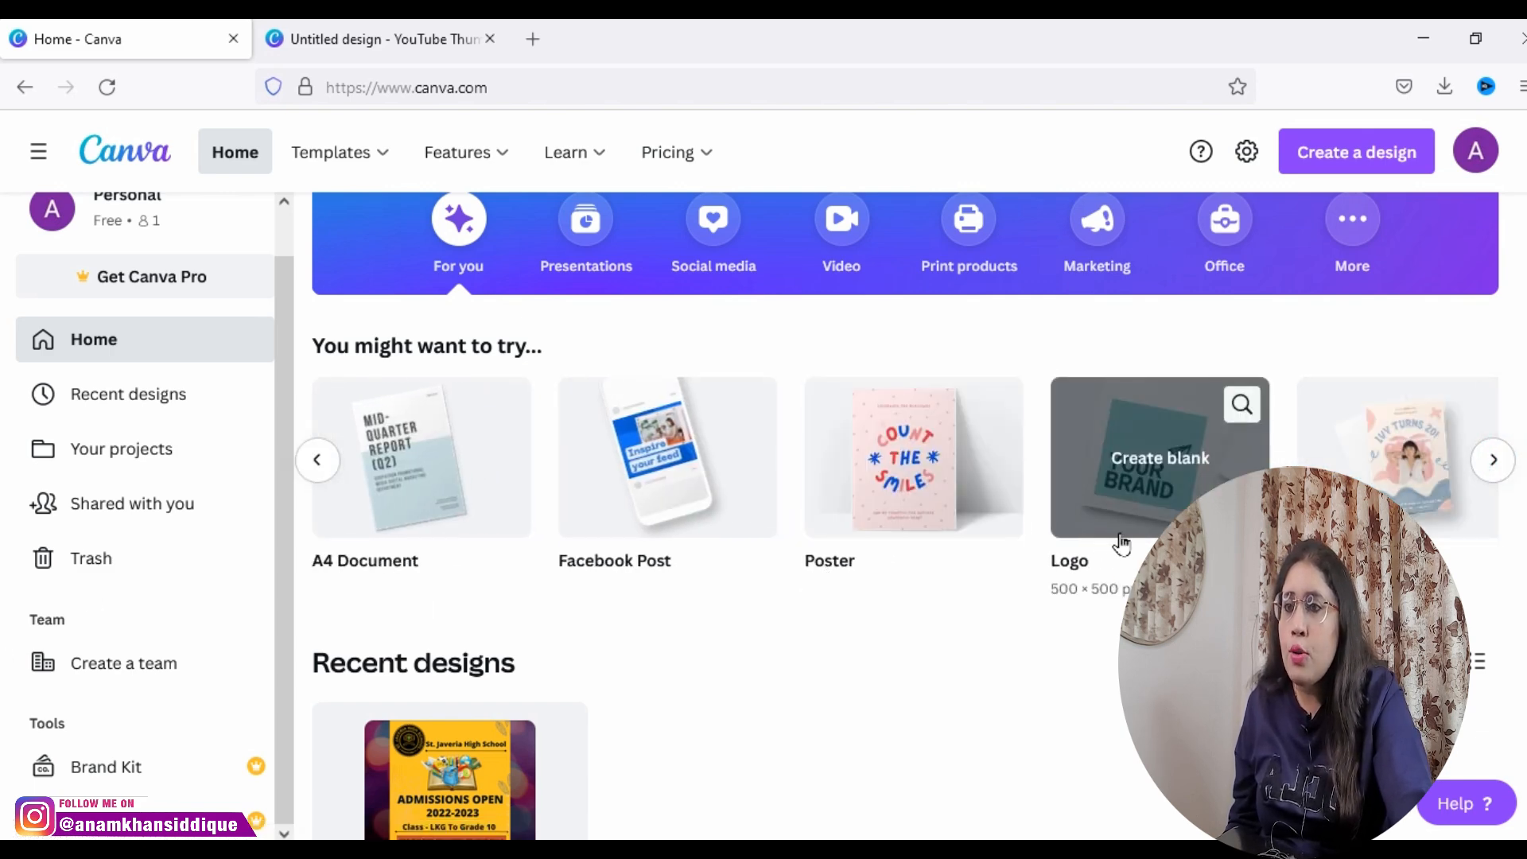
click(1494, 460)
scroll(492, 556, up, 3)
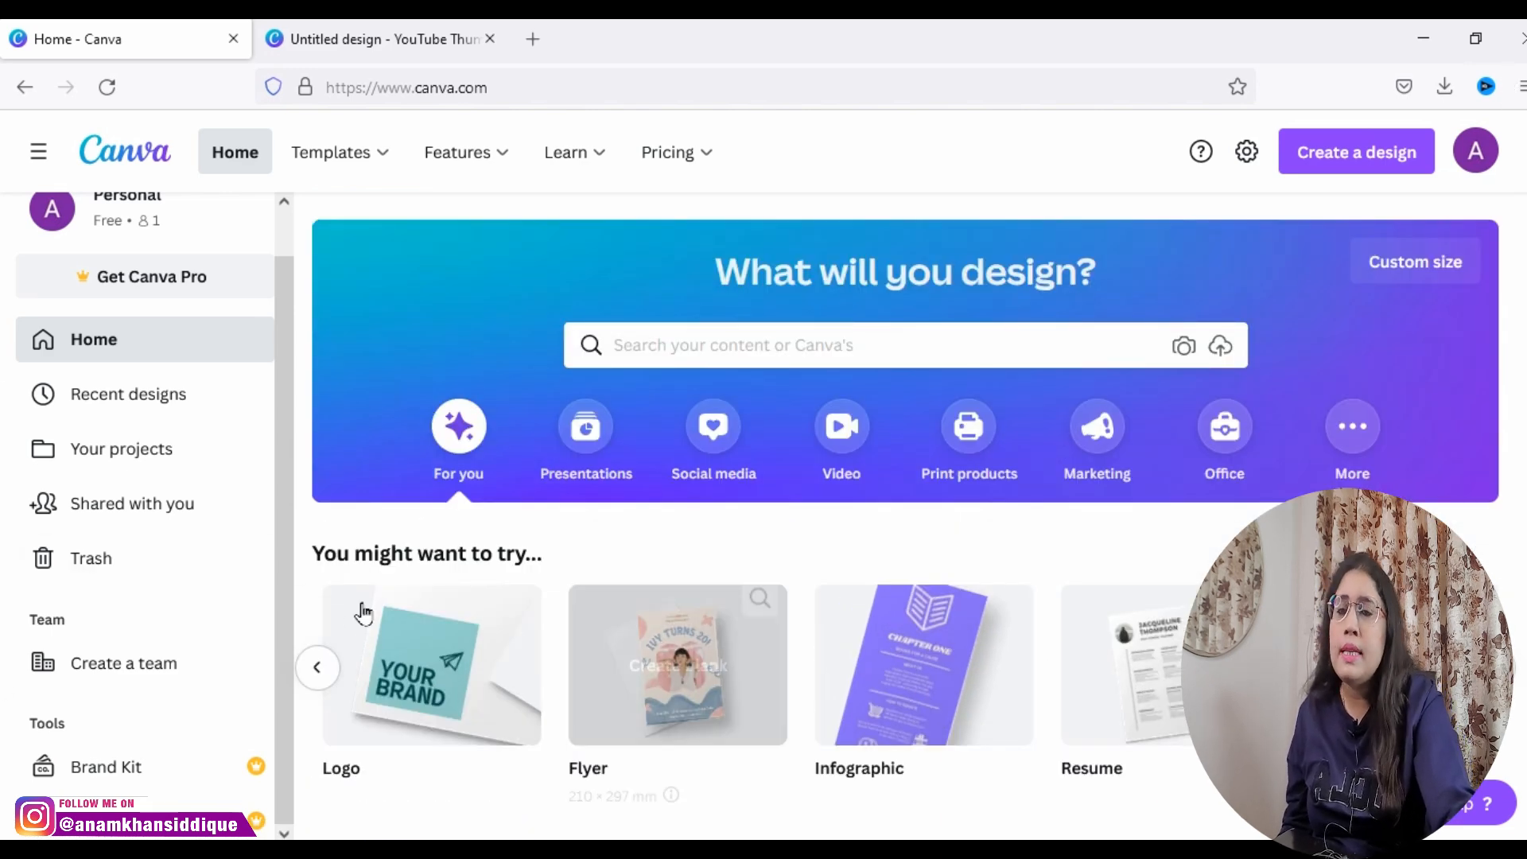
click(1301, 157)
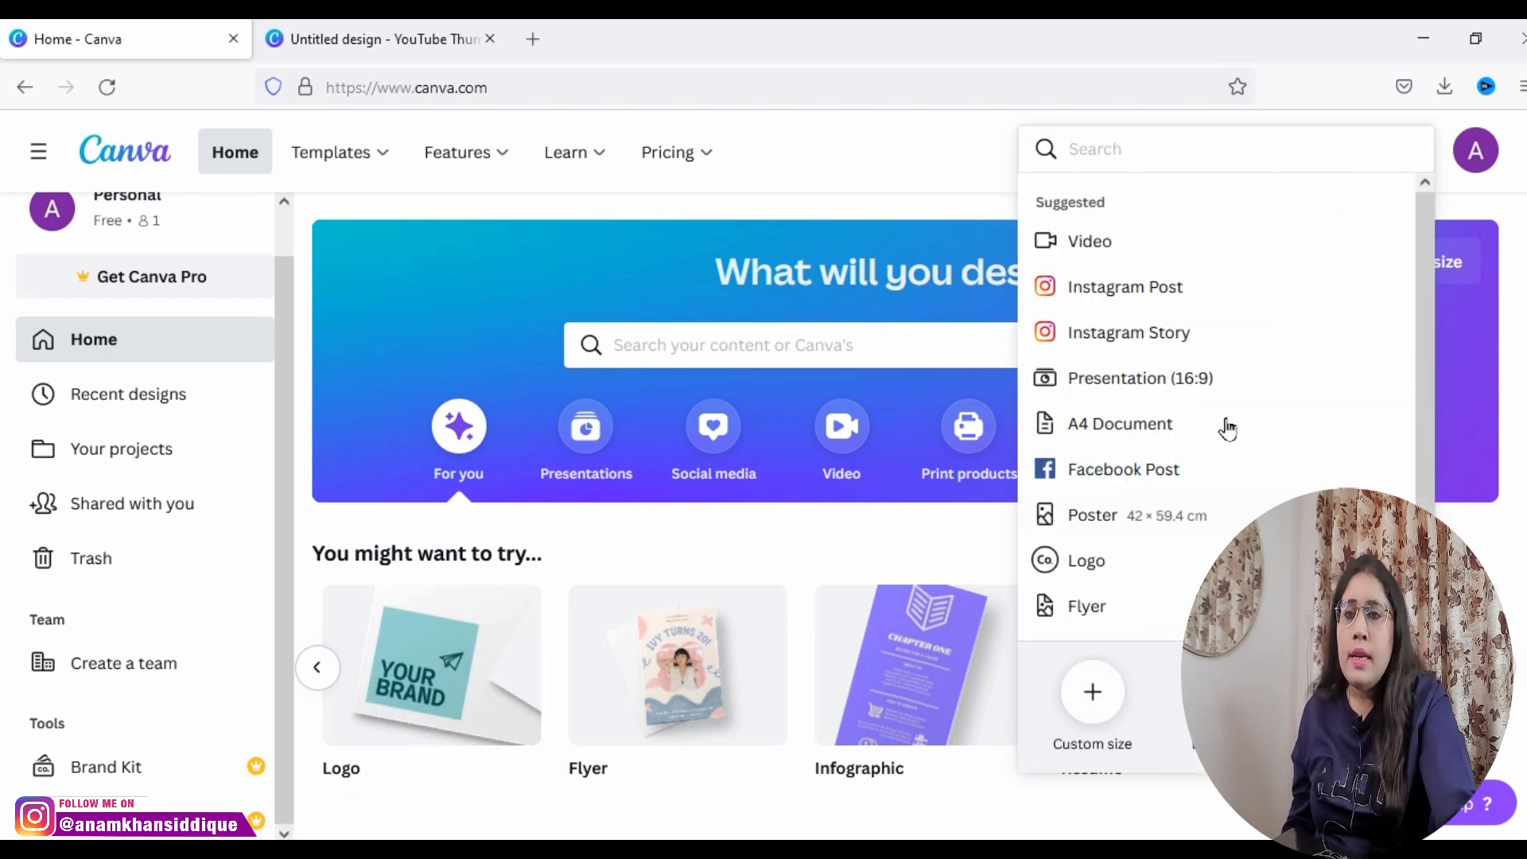
click(936, 156)
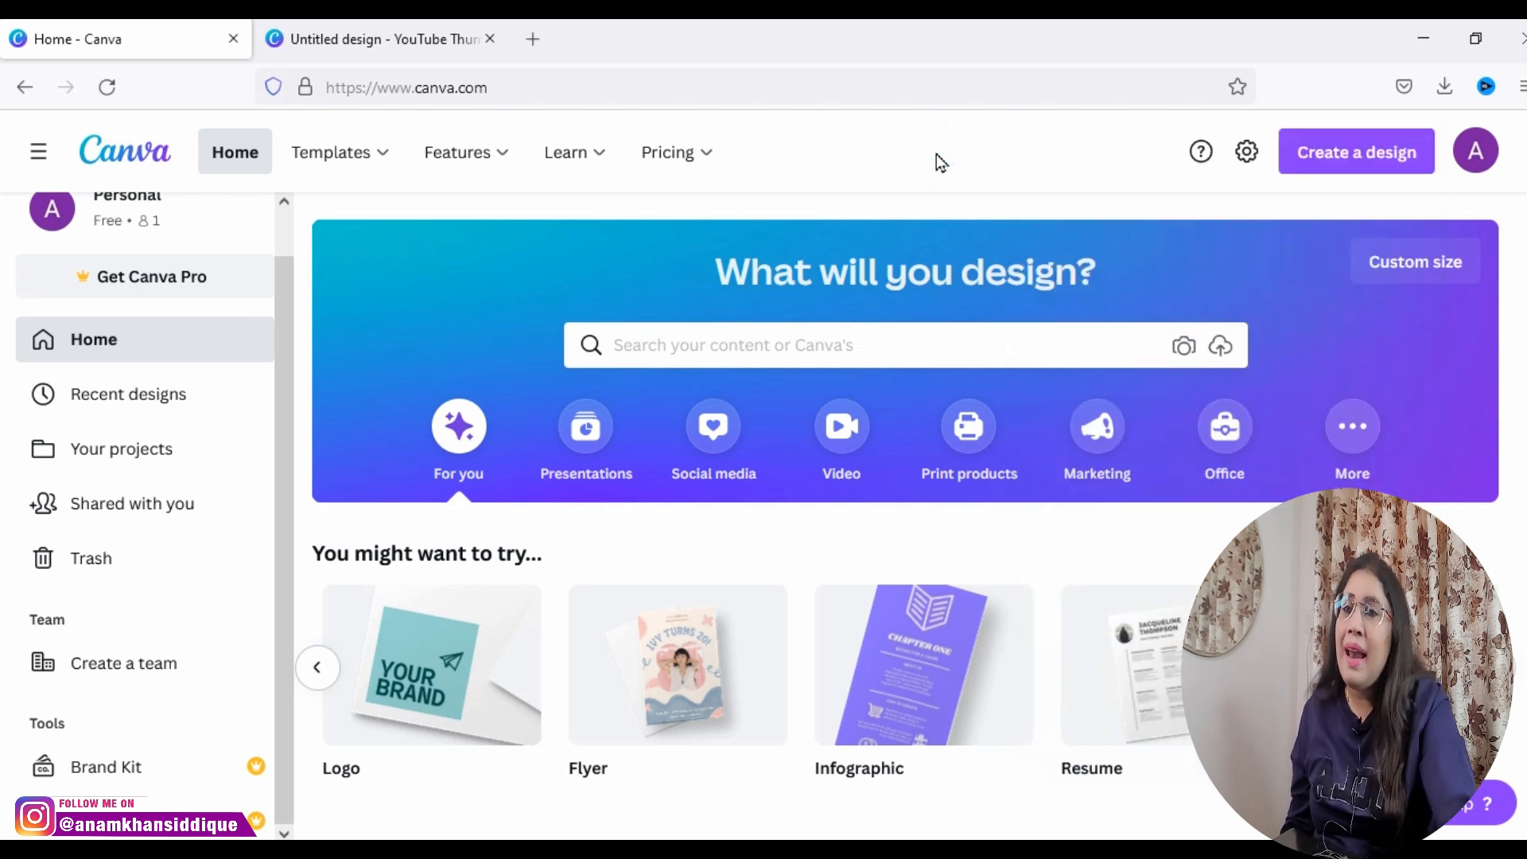
Step: Search Canva's content for "instagram post" from the home page
click(973, 350)
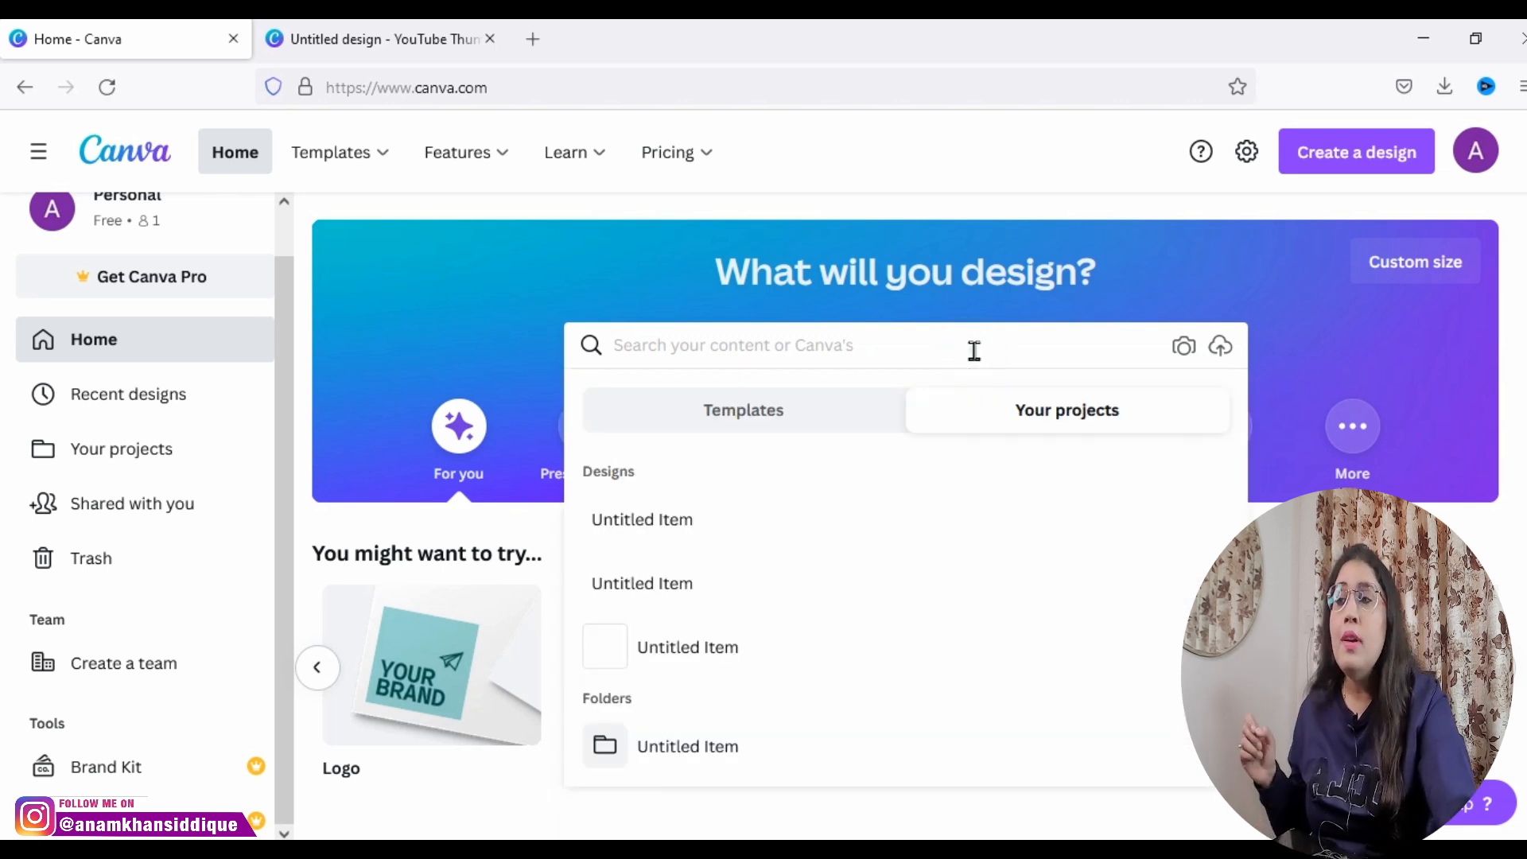
text(Instagra)
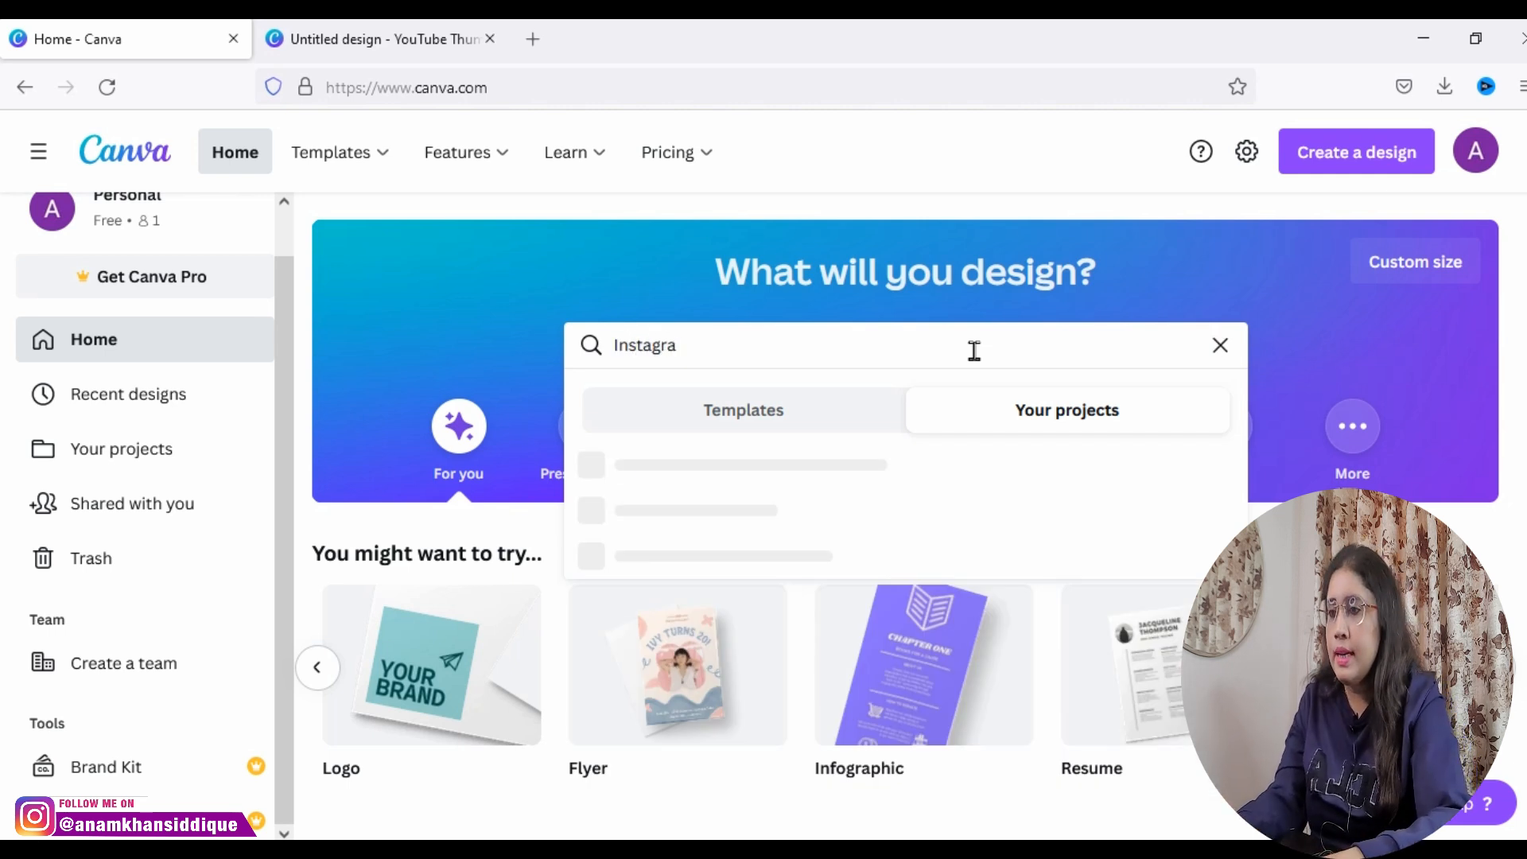
text(m post)
key(Return)
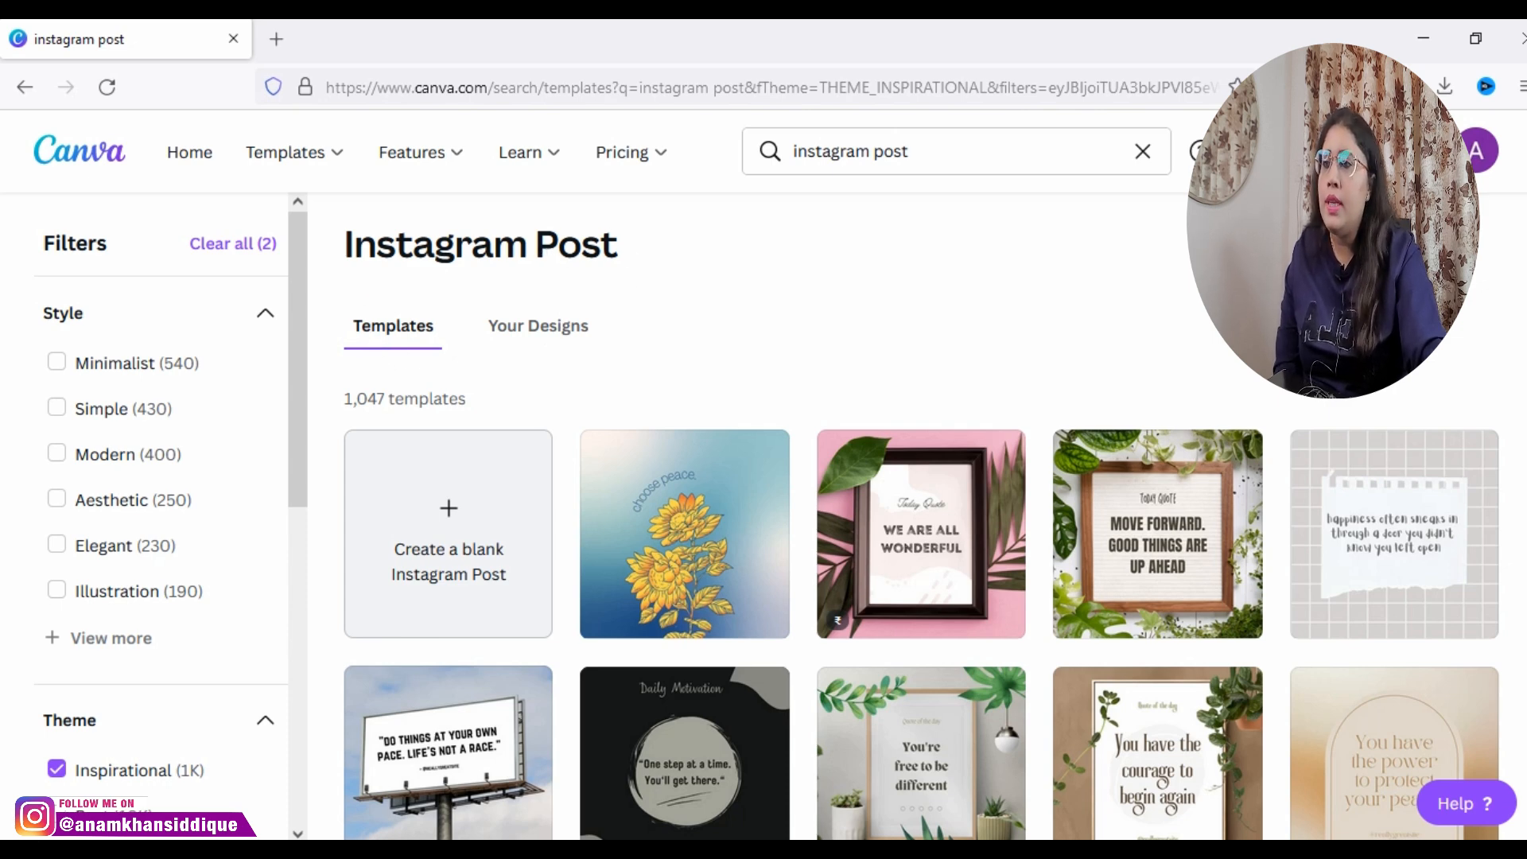
Step: Browse the Instagram Post templates and examine the style, theme, price and color filters, expanding the full list of themes
scroll(3, 391, down, 10)
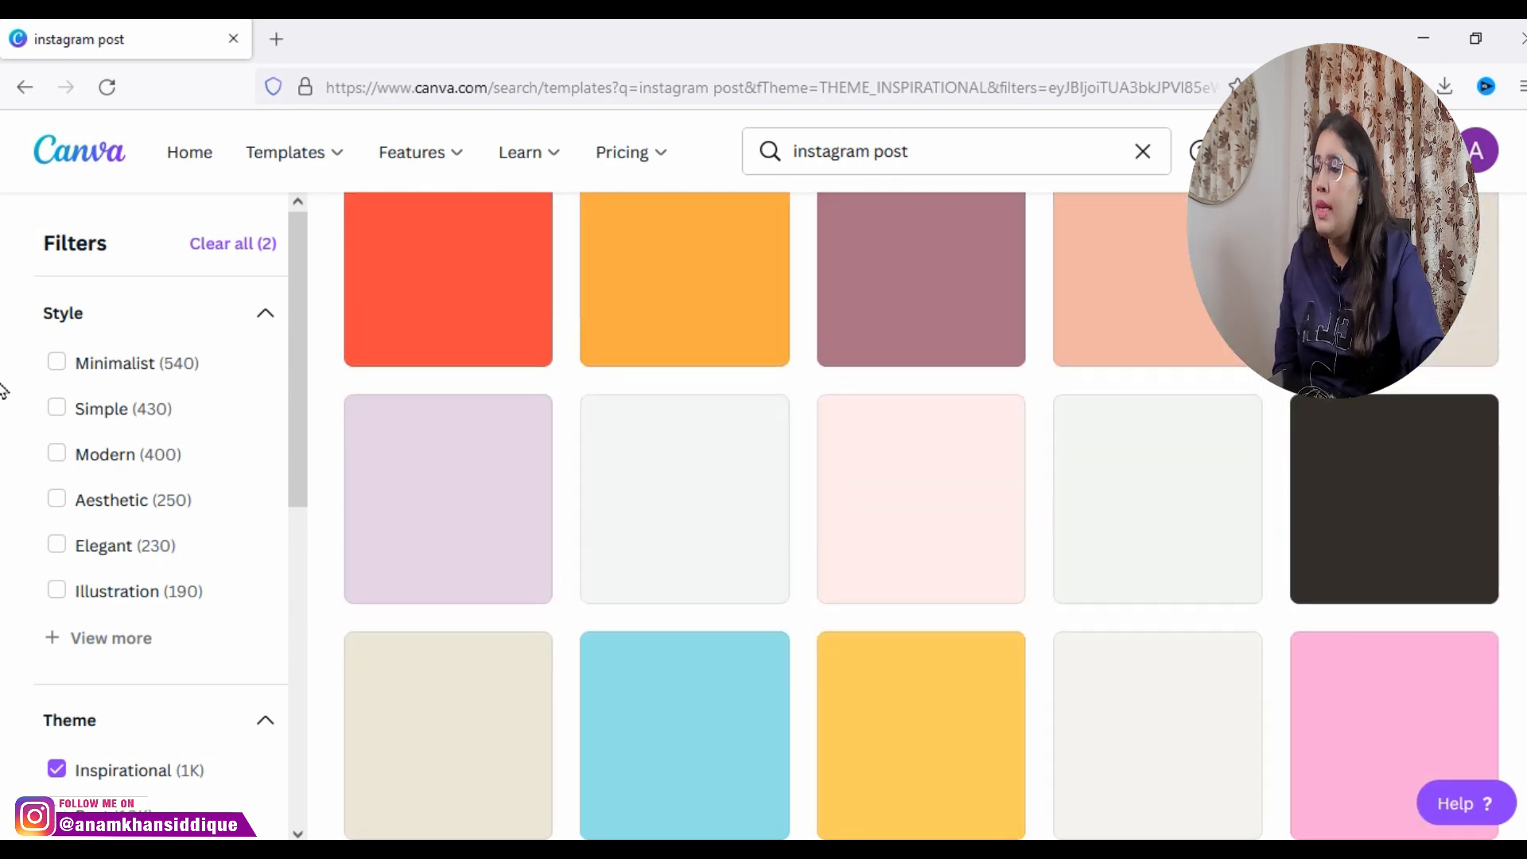
scroll(4, 391, up, 10)
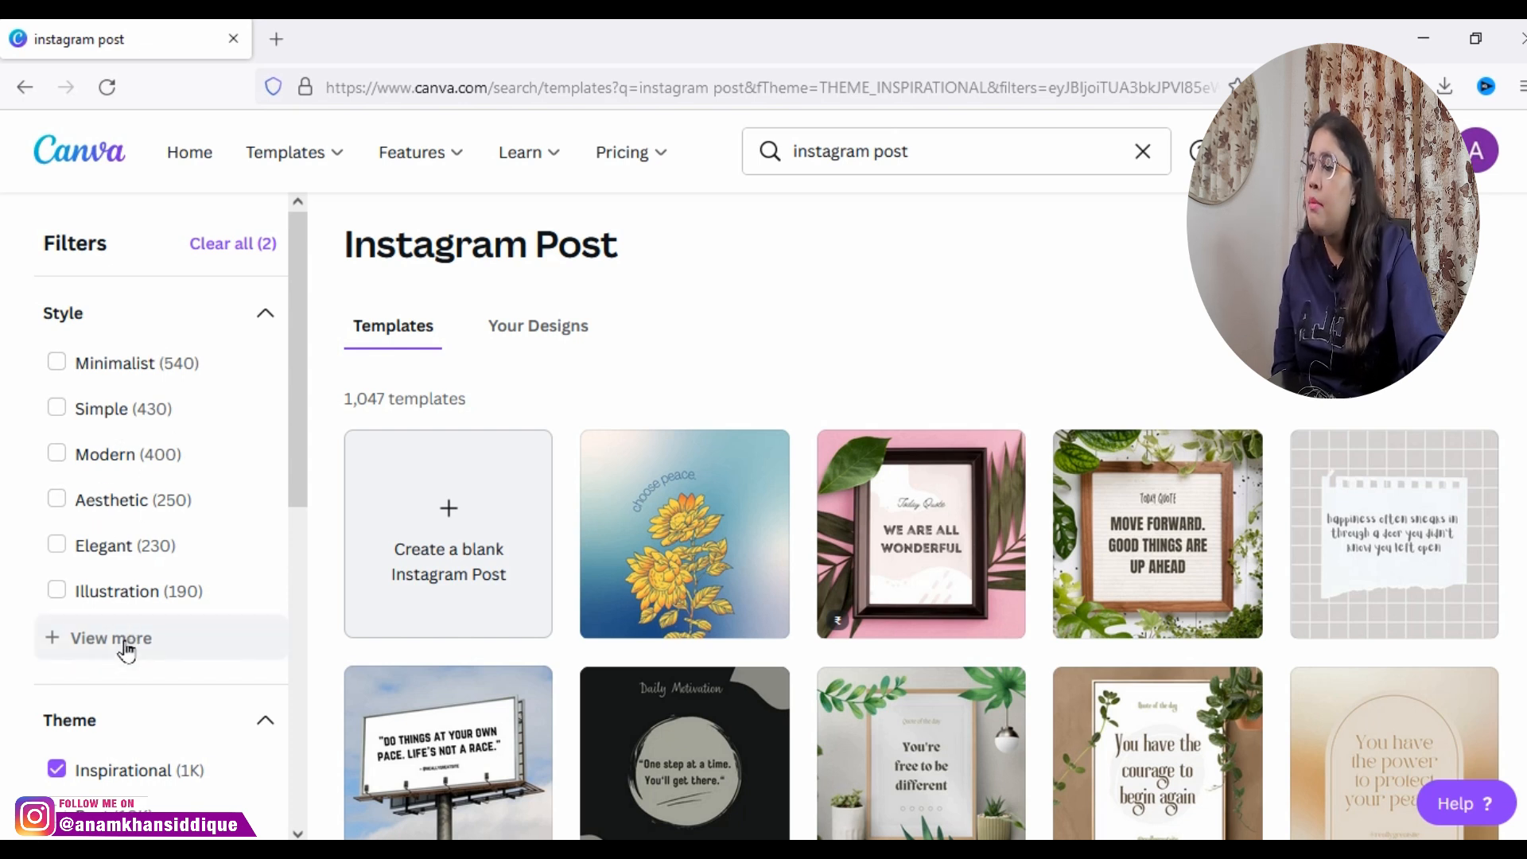
drag(296, 469, 287, 632)
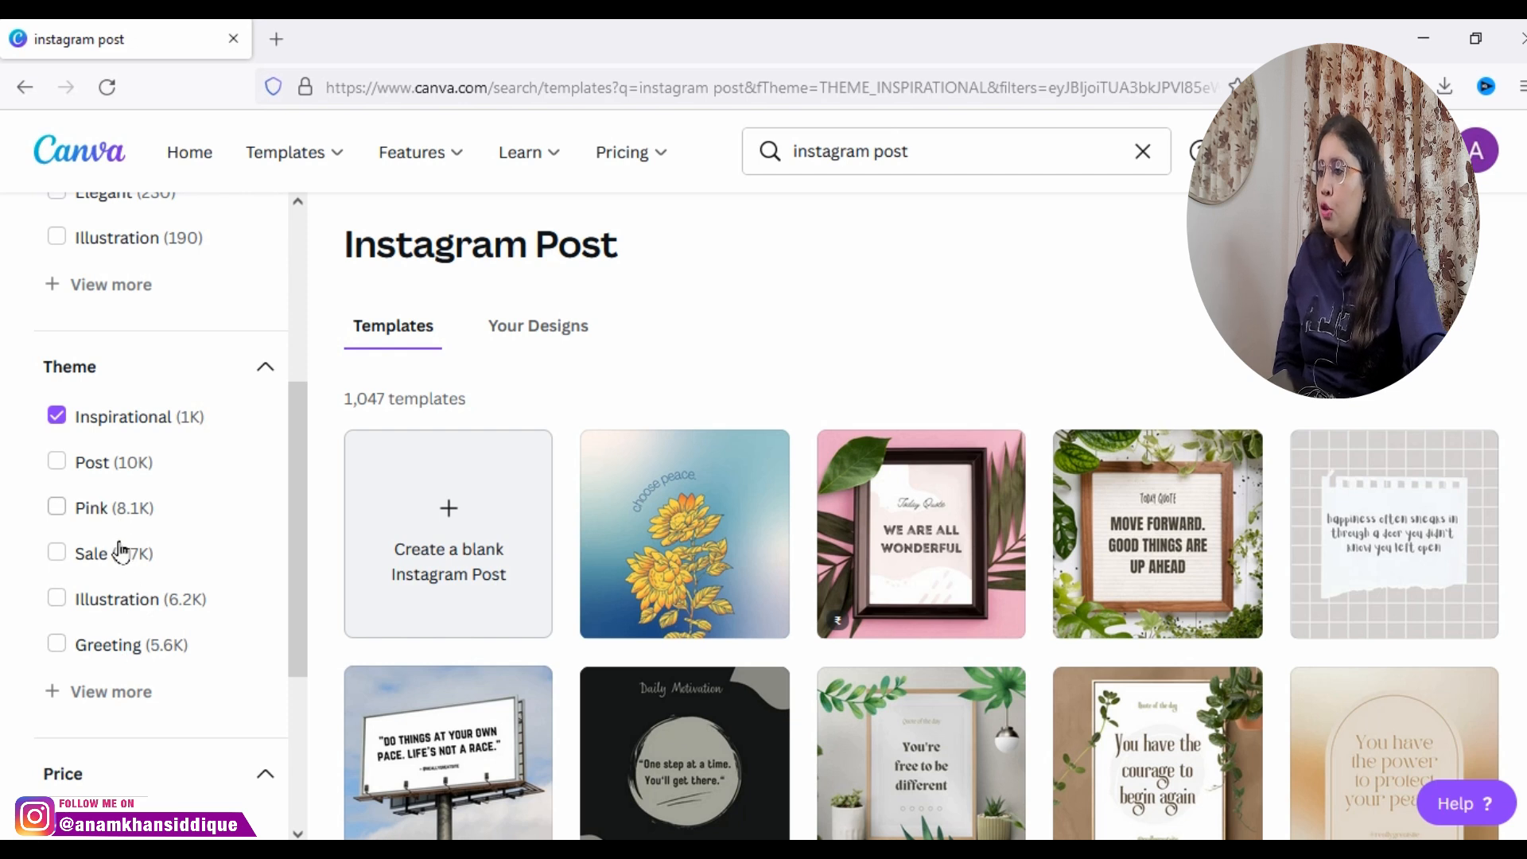
click(118, 691)
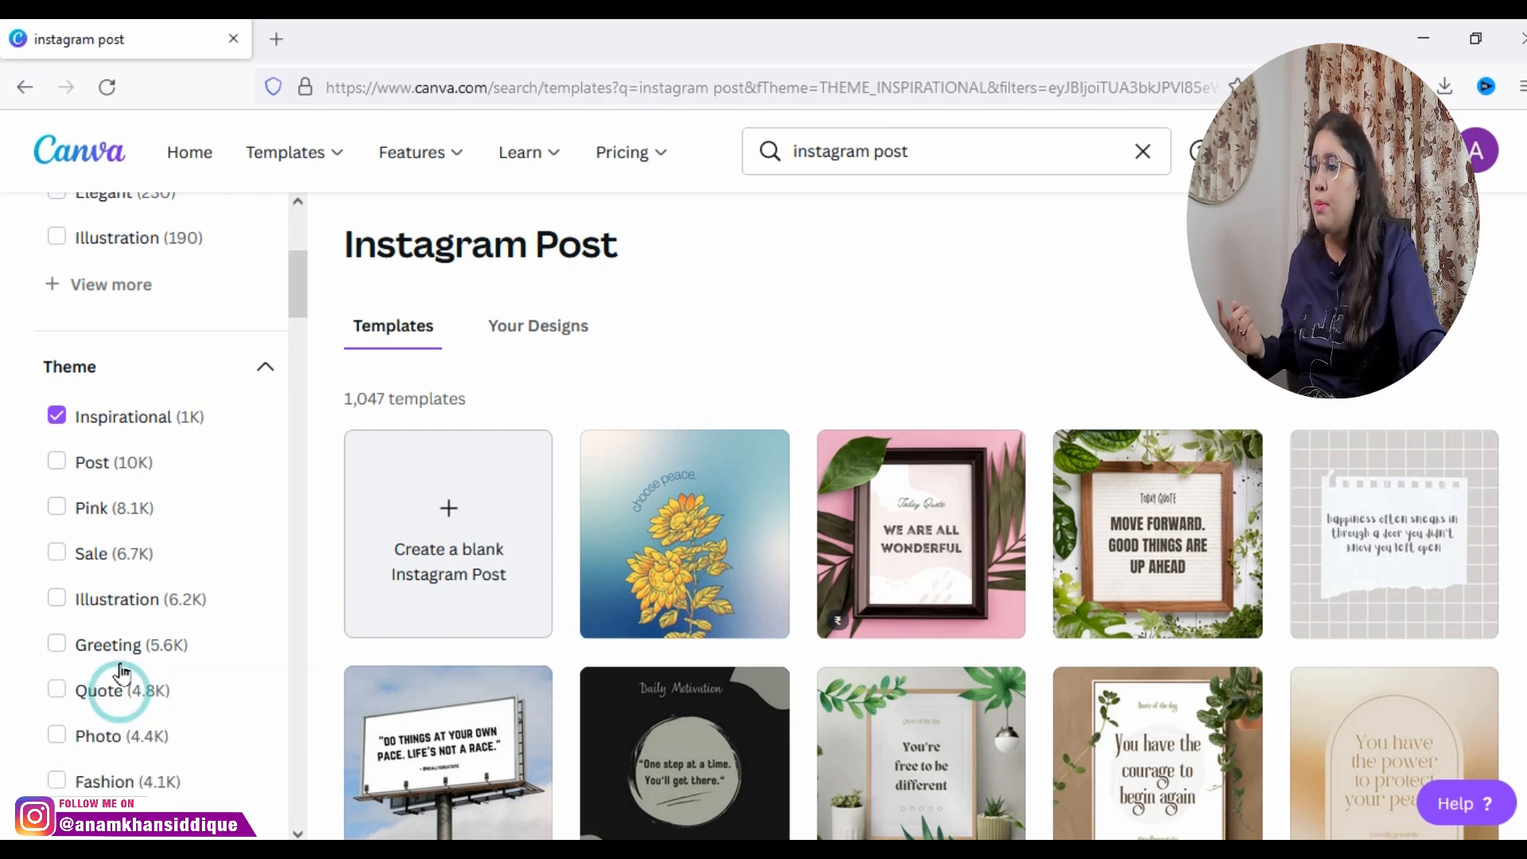
drag(295, 321, 290, 821)
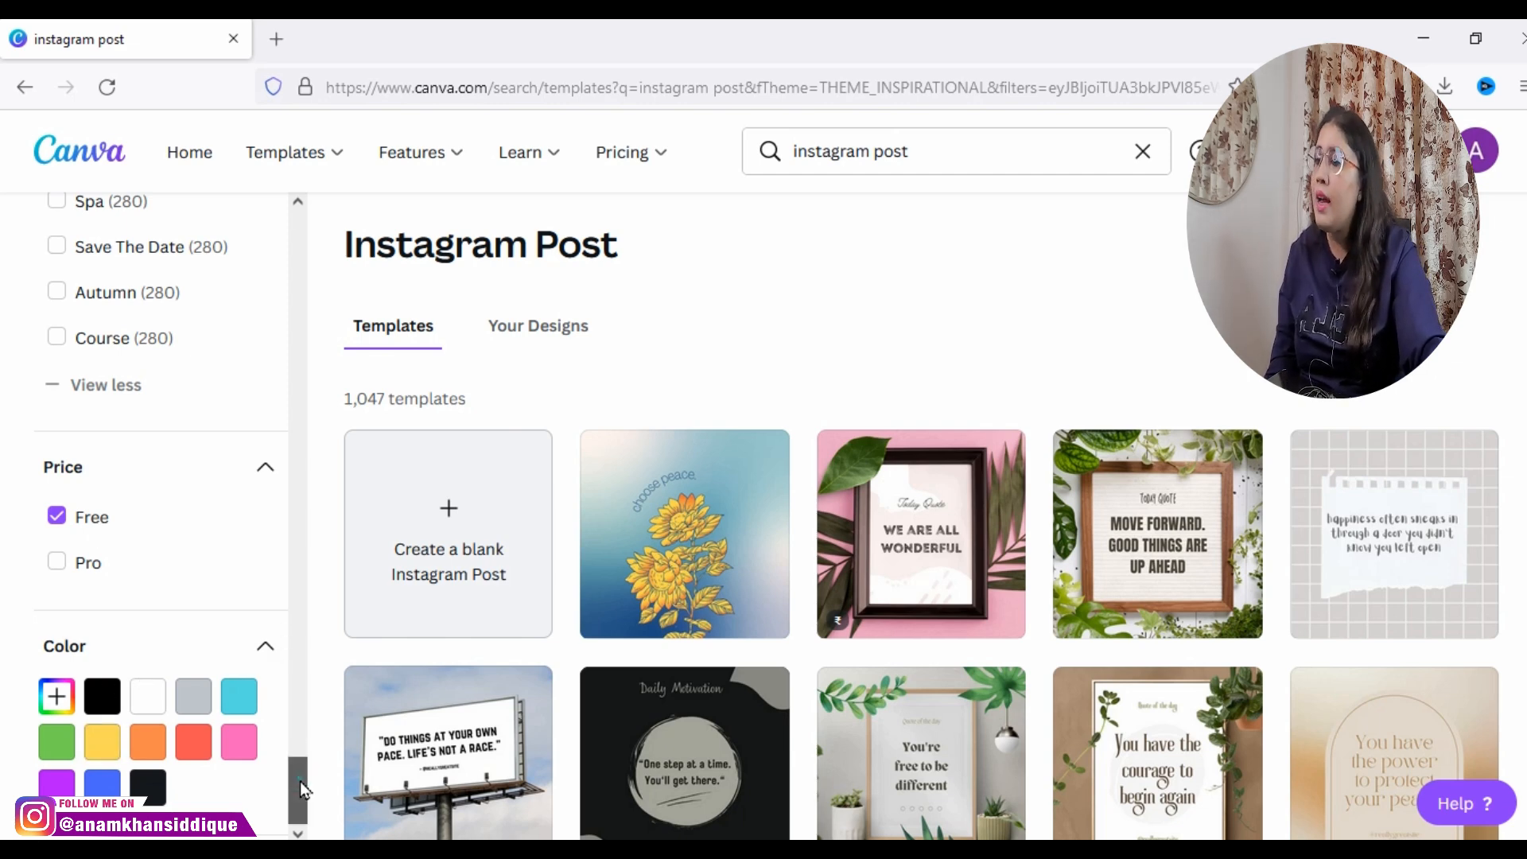
drag(299, 781, 293, 256)
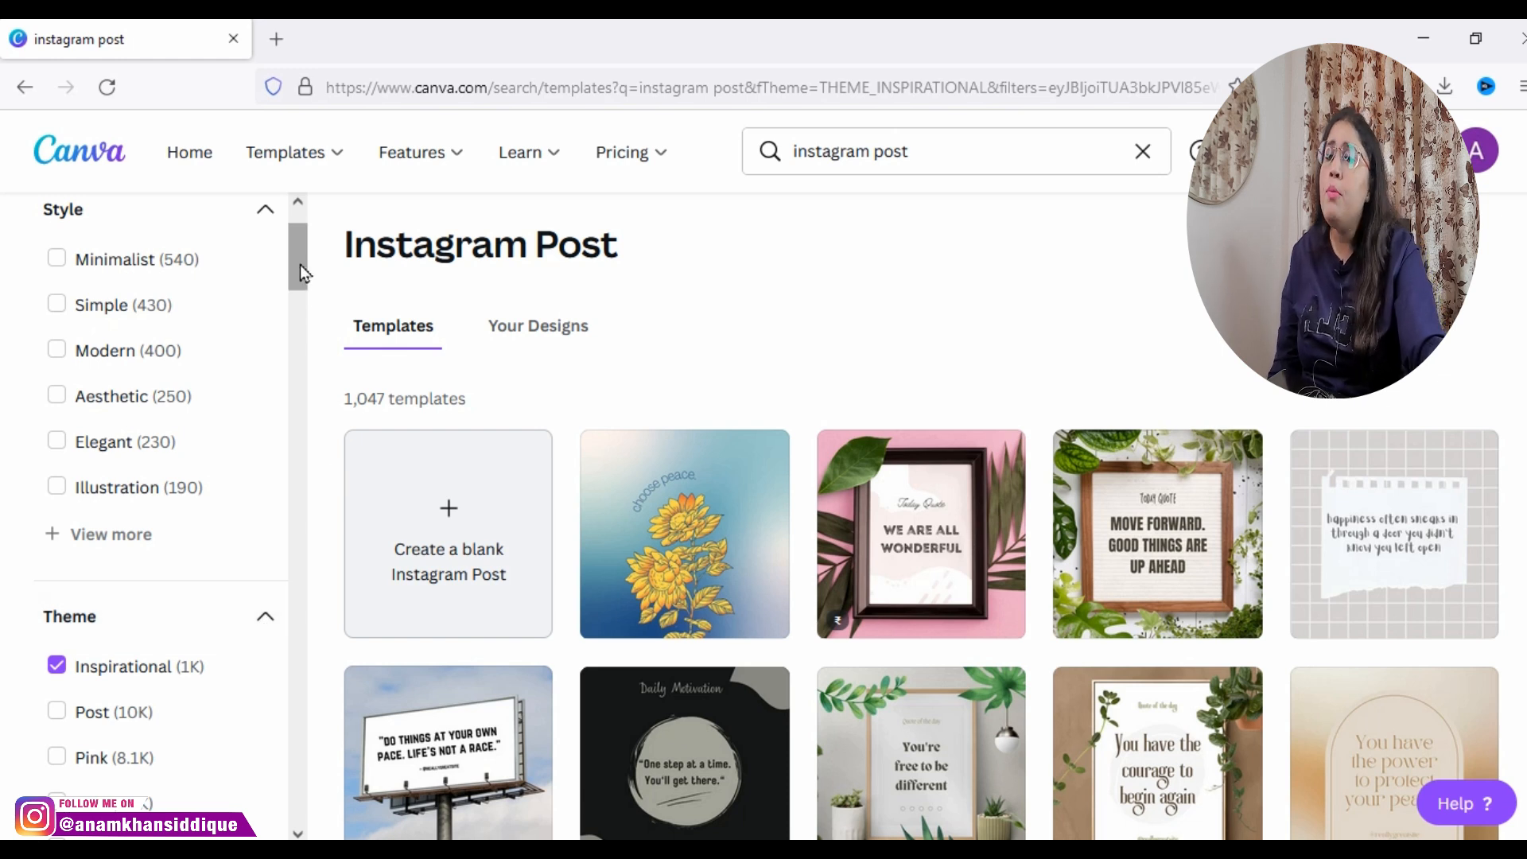
Step: Browse the Instagram Post templates filtered by the Inspirational theme, examining the available quote designs
drag(300, 266, 301, 259)
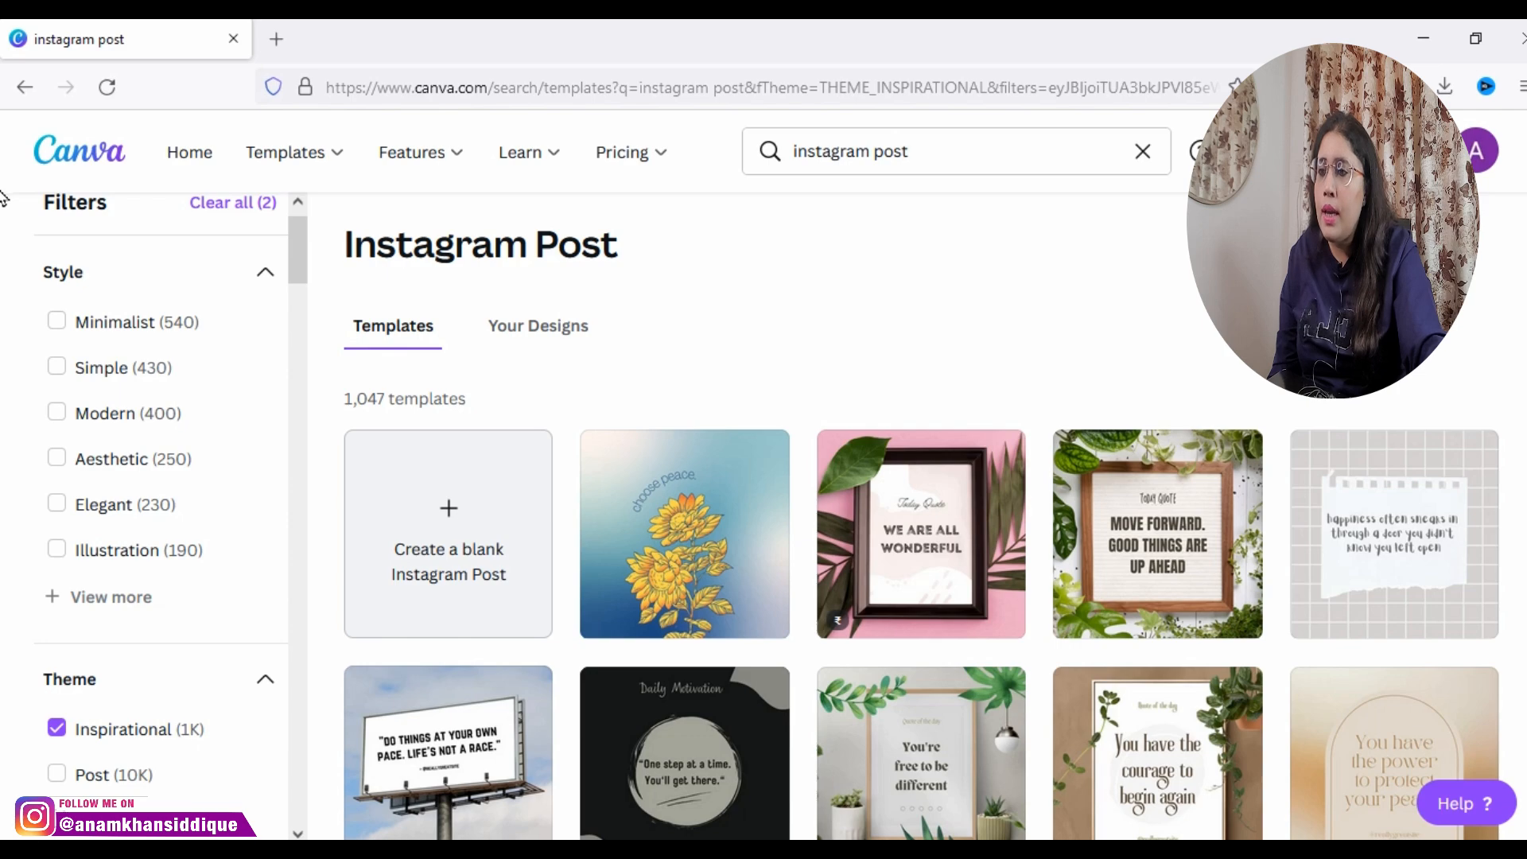
scroll(3, 195, down, 8)
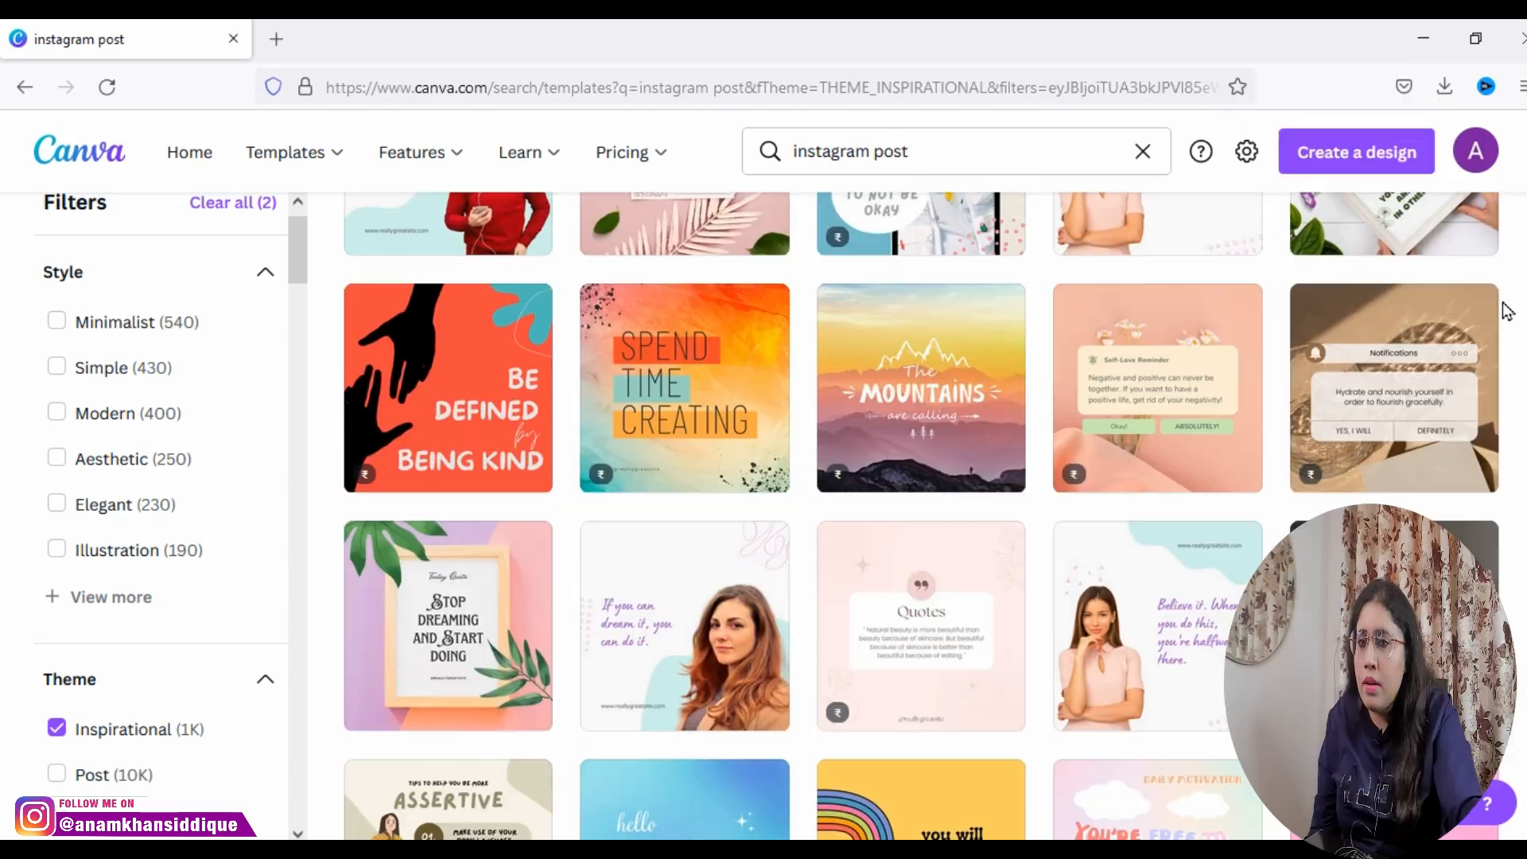
scroll(1504, 278, up, 7)
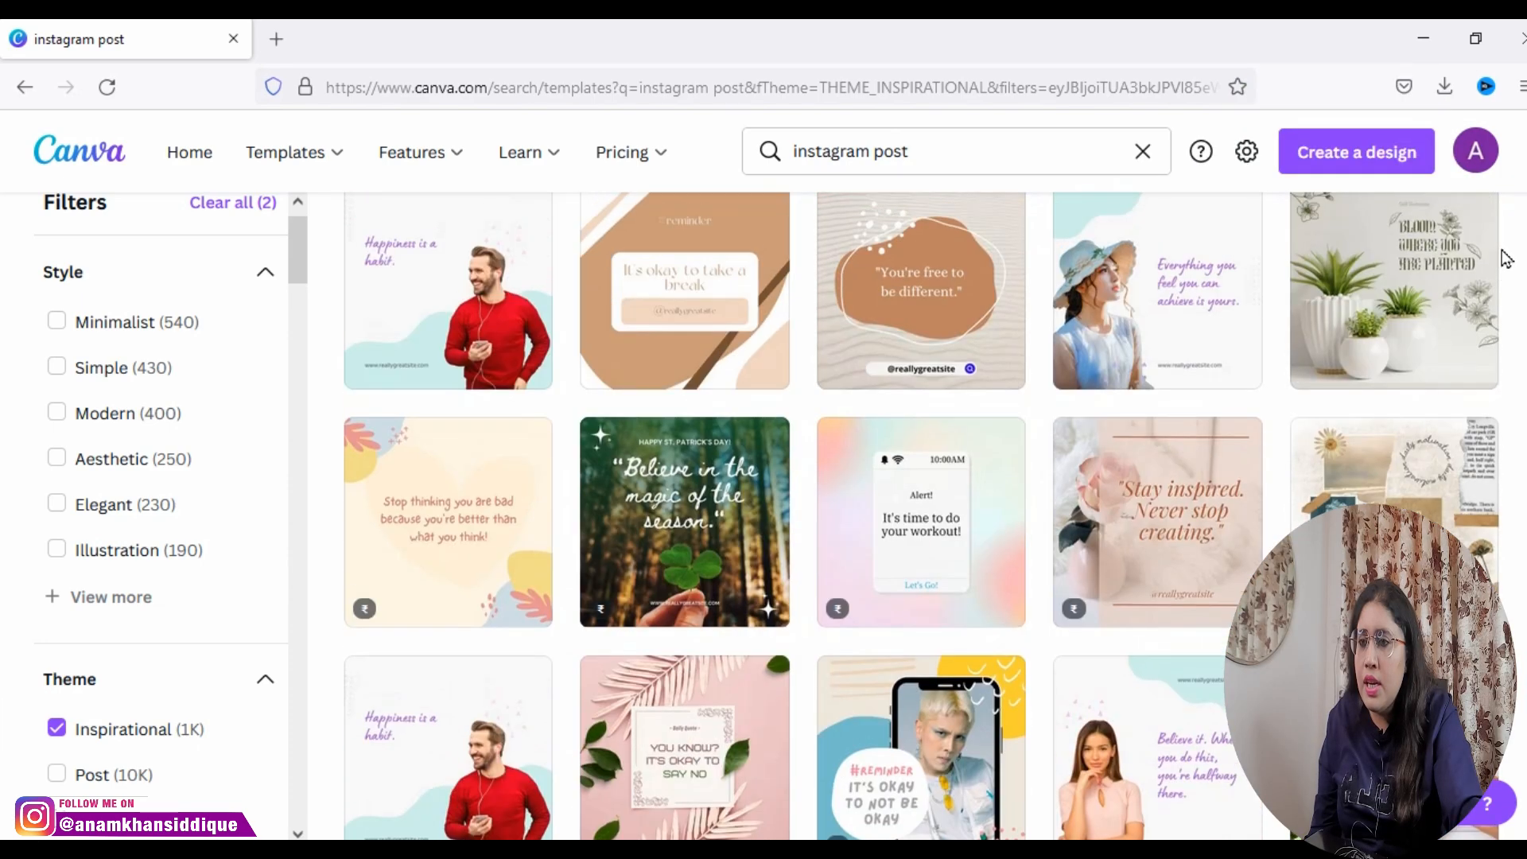
scroll(1504, 258, down, 15)
scroll(5, 446, down, 12)
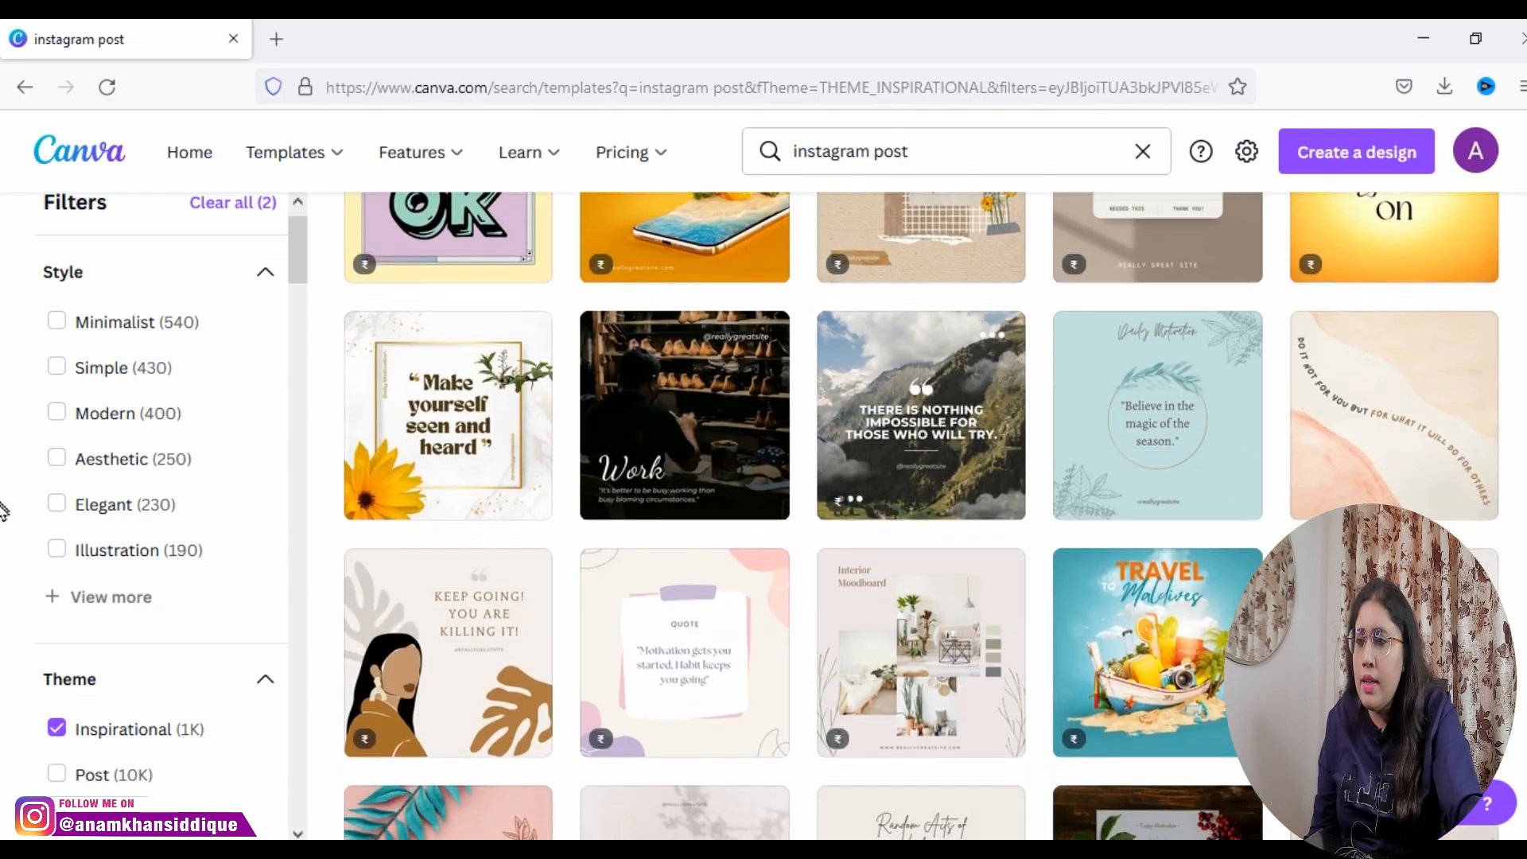
scroll(4, 509, down, 15)
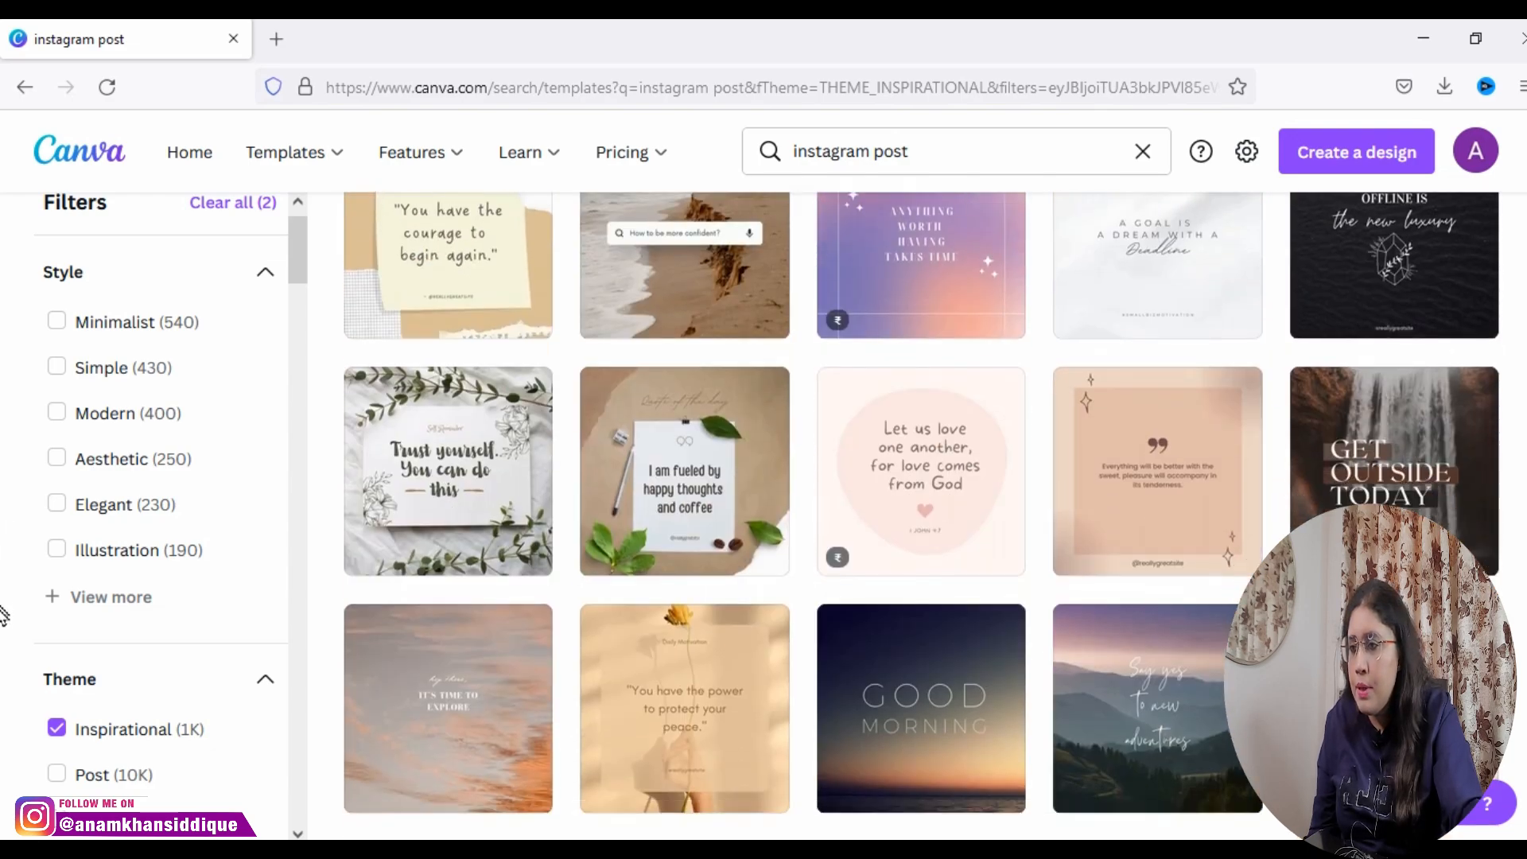
scroll(4, 612, down, 15)
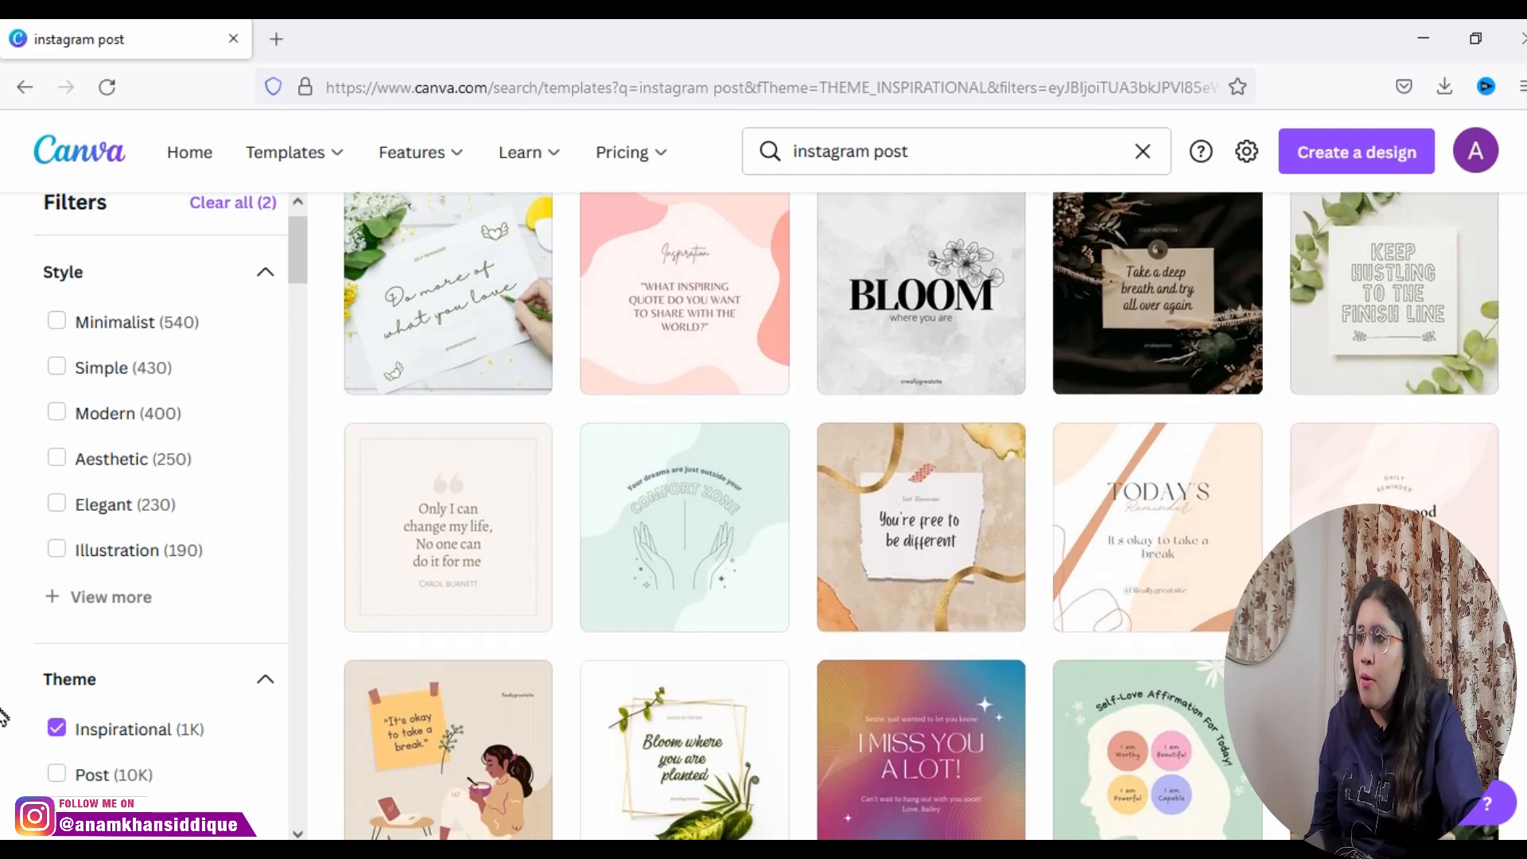
scroll(3, 716, down, 2)
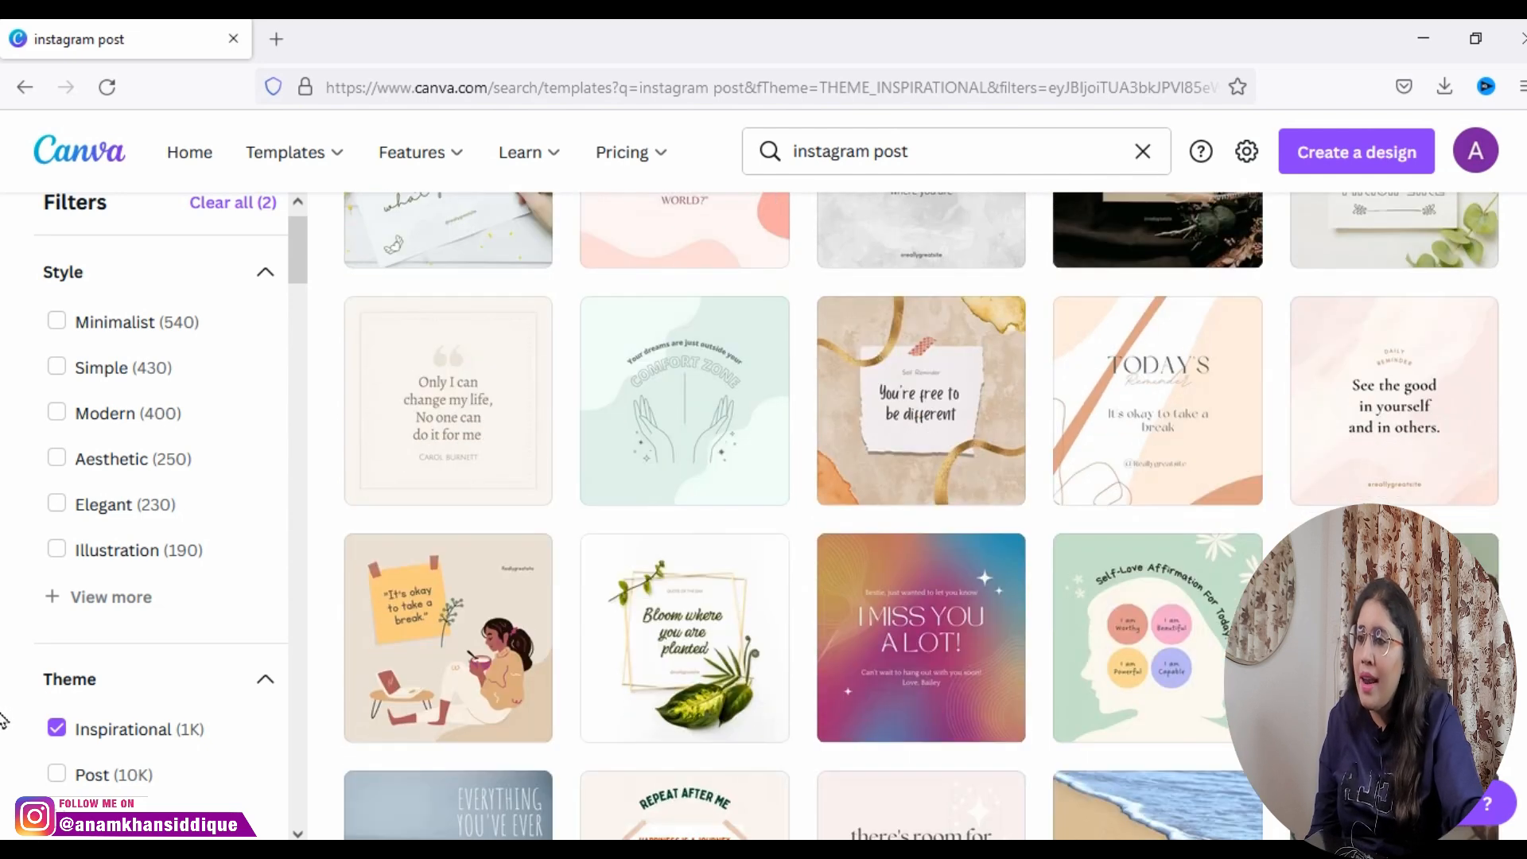
Step: Open the "It's okay to take a break" Instagram Post template in a new browser tab and switch to its editor
right_click(432, 704)
click(529, 344)
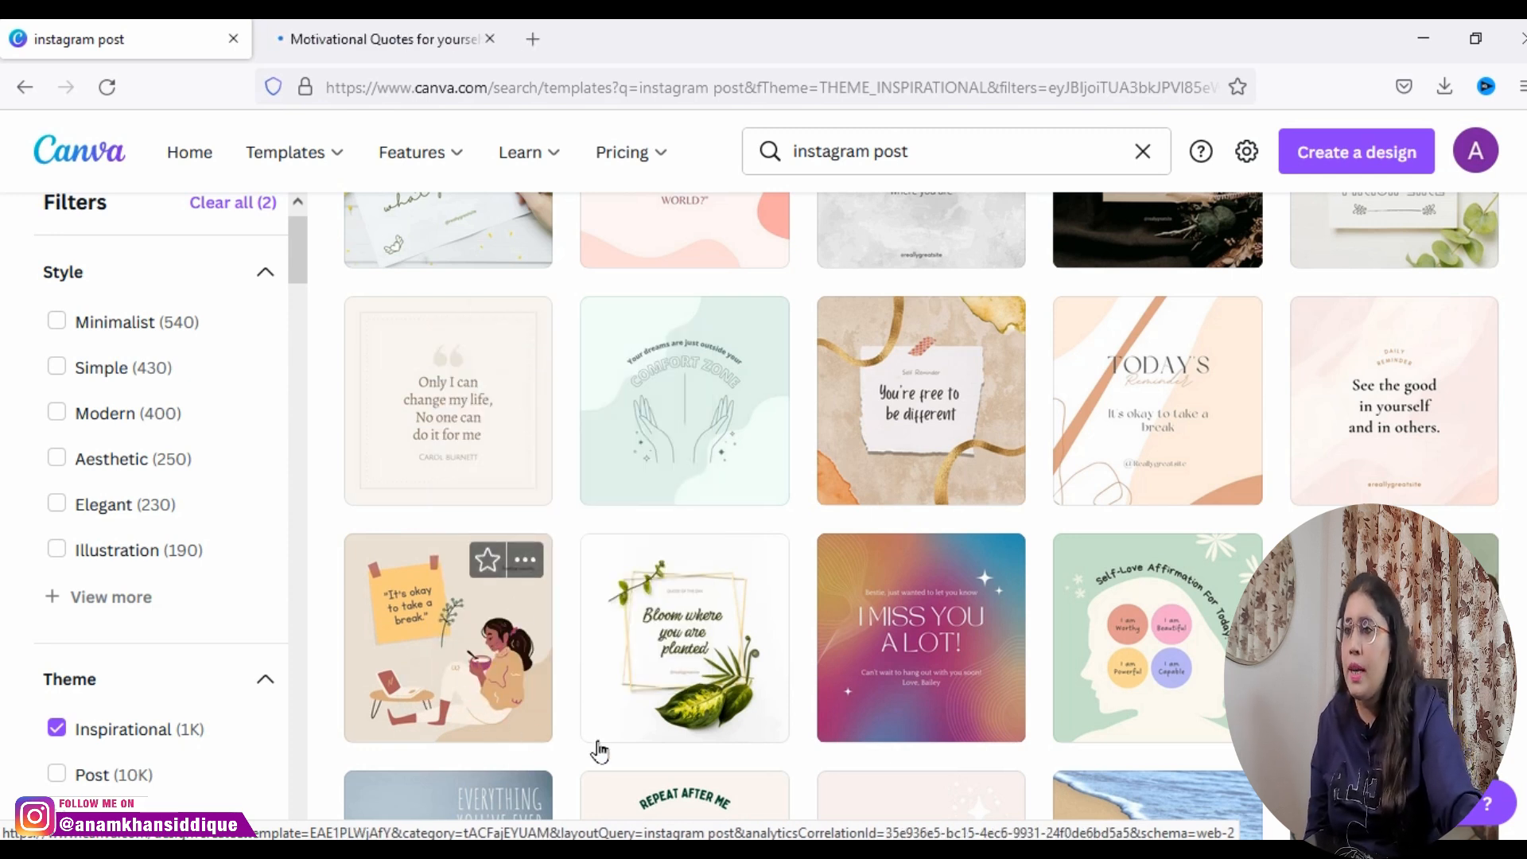
click(311, 43)
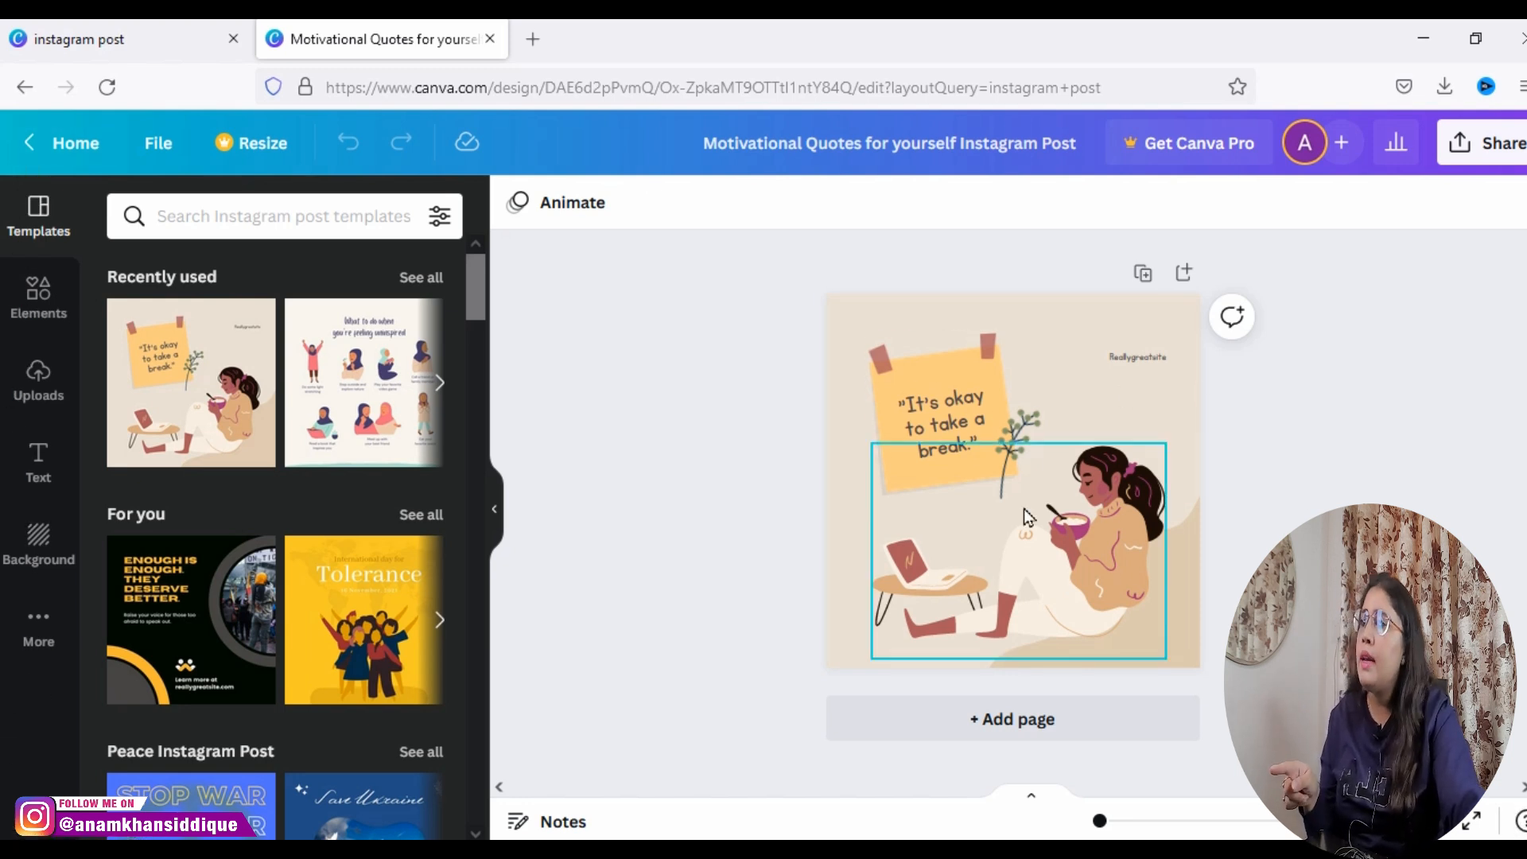
Step: Turn on the rulers and guides for the design and turn them off again
right_click(75, 155)
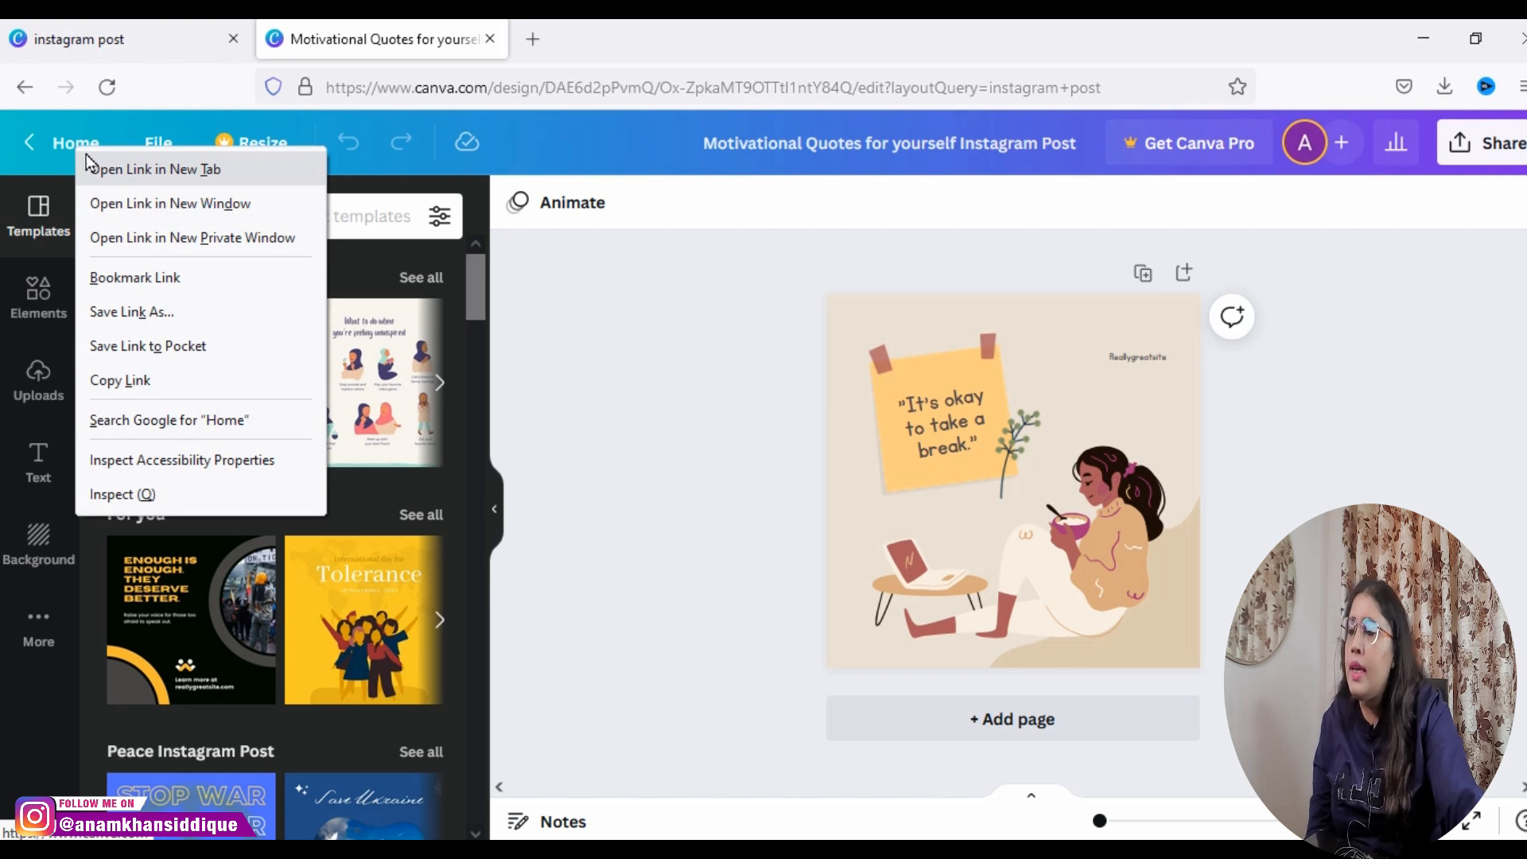
click(151, 145)
click(155, 143)
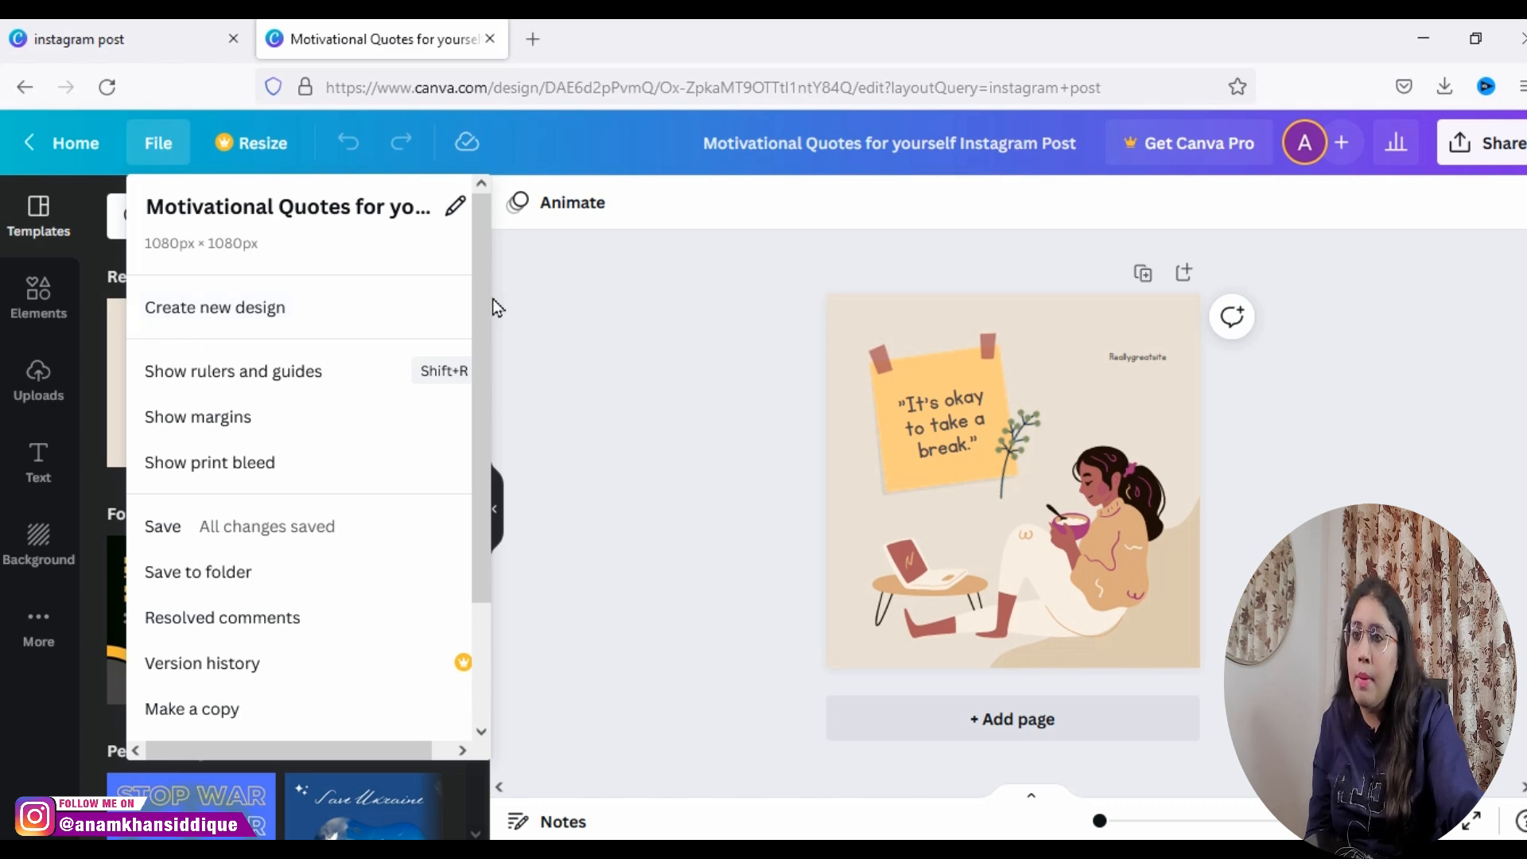
click(232, 373)
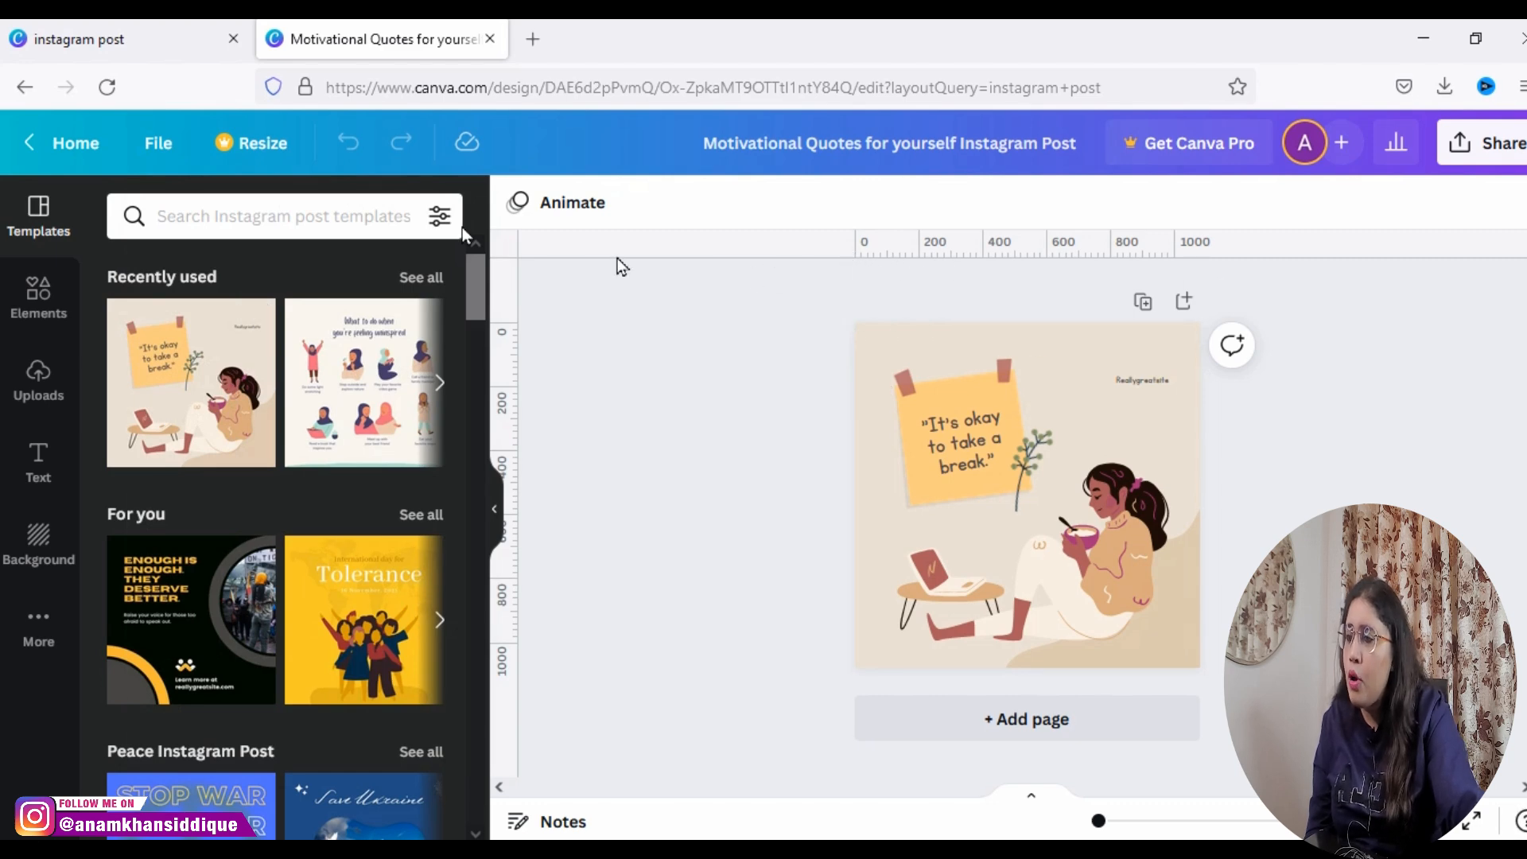
click(158, 146)
click(232, 351)
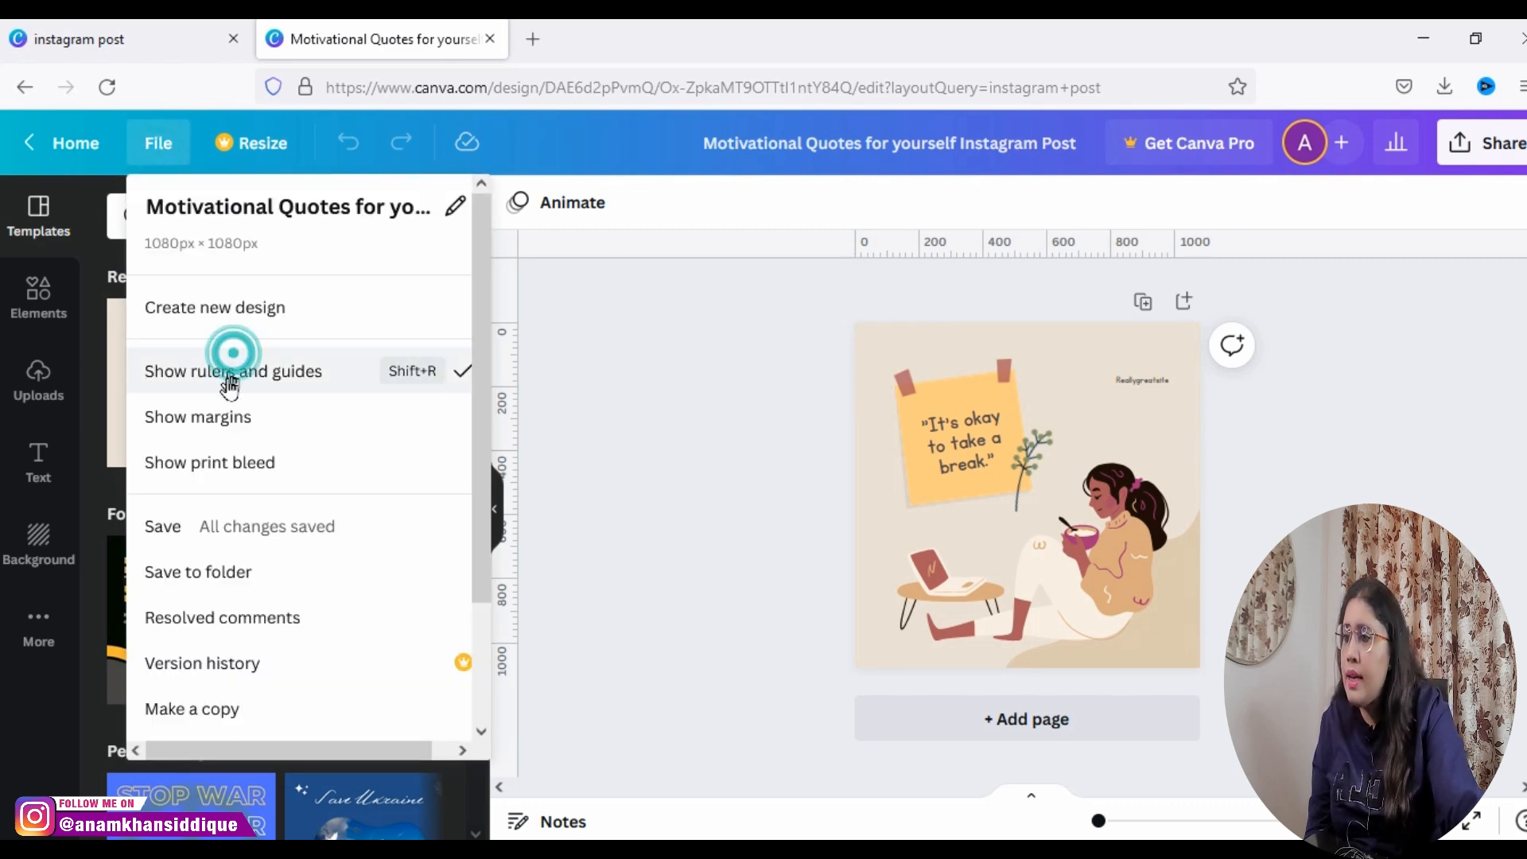
Step: Review the remaining file options for the design, including saving, version history, copying, downloading and help
click(162, 152)
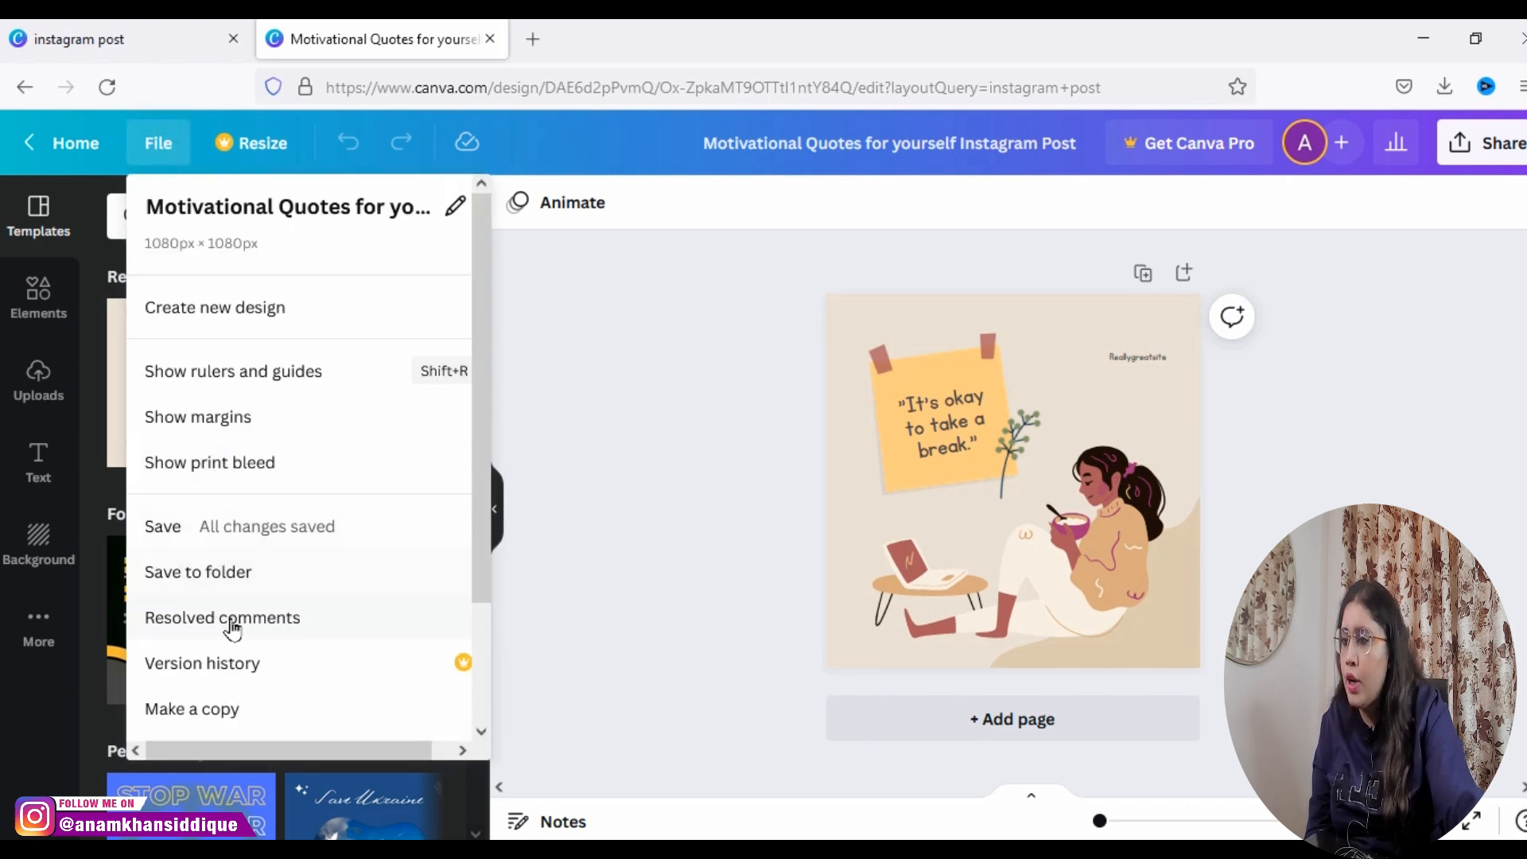
click(478, 732)
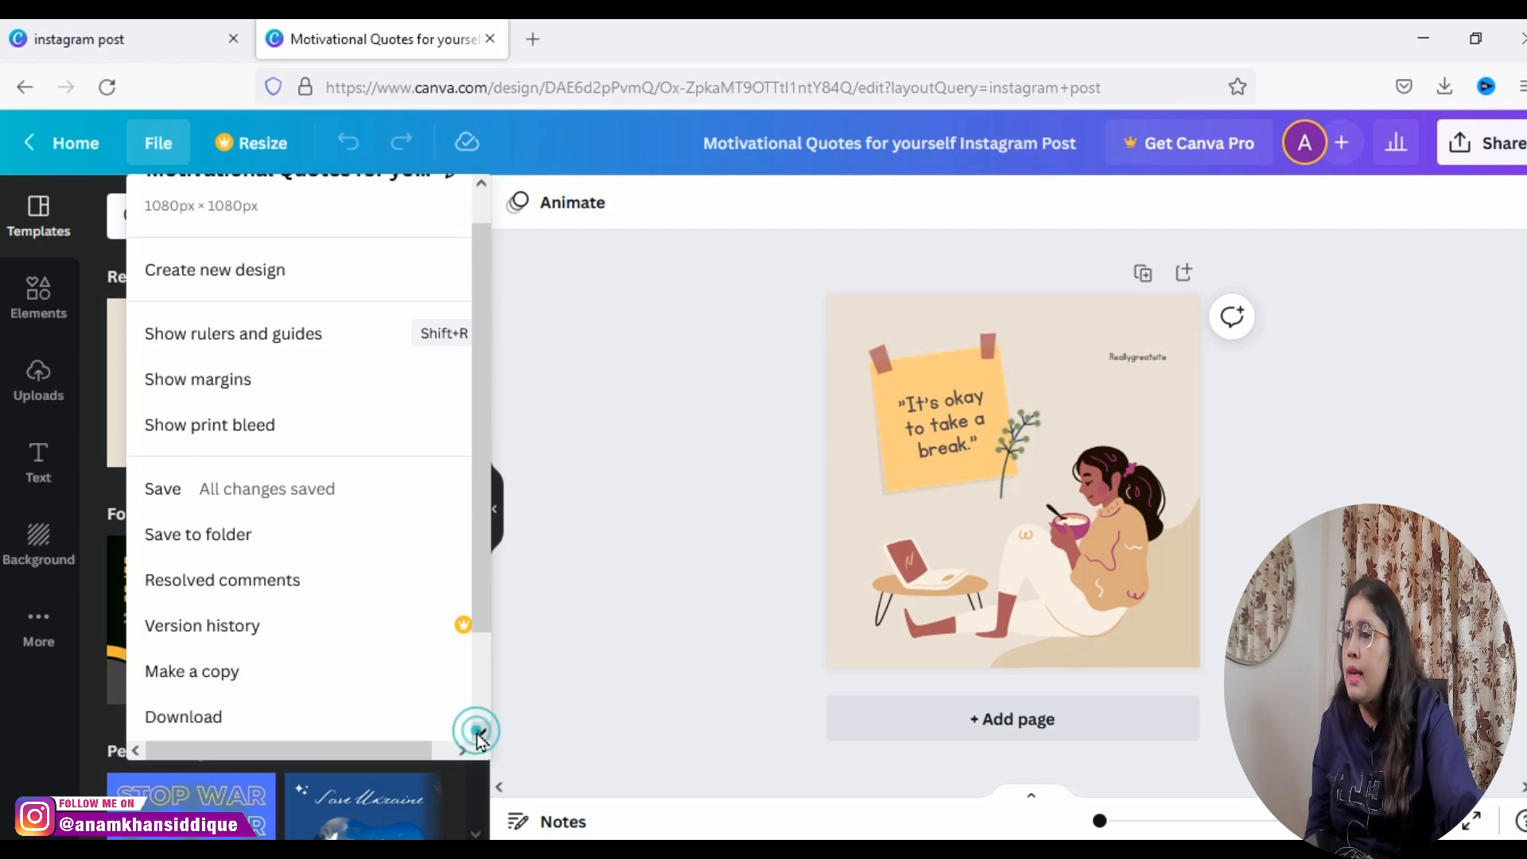
click(475, 733)
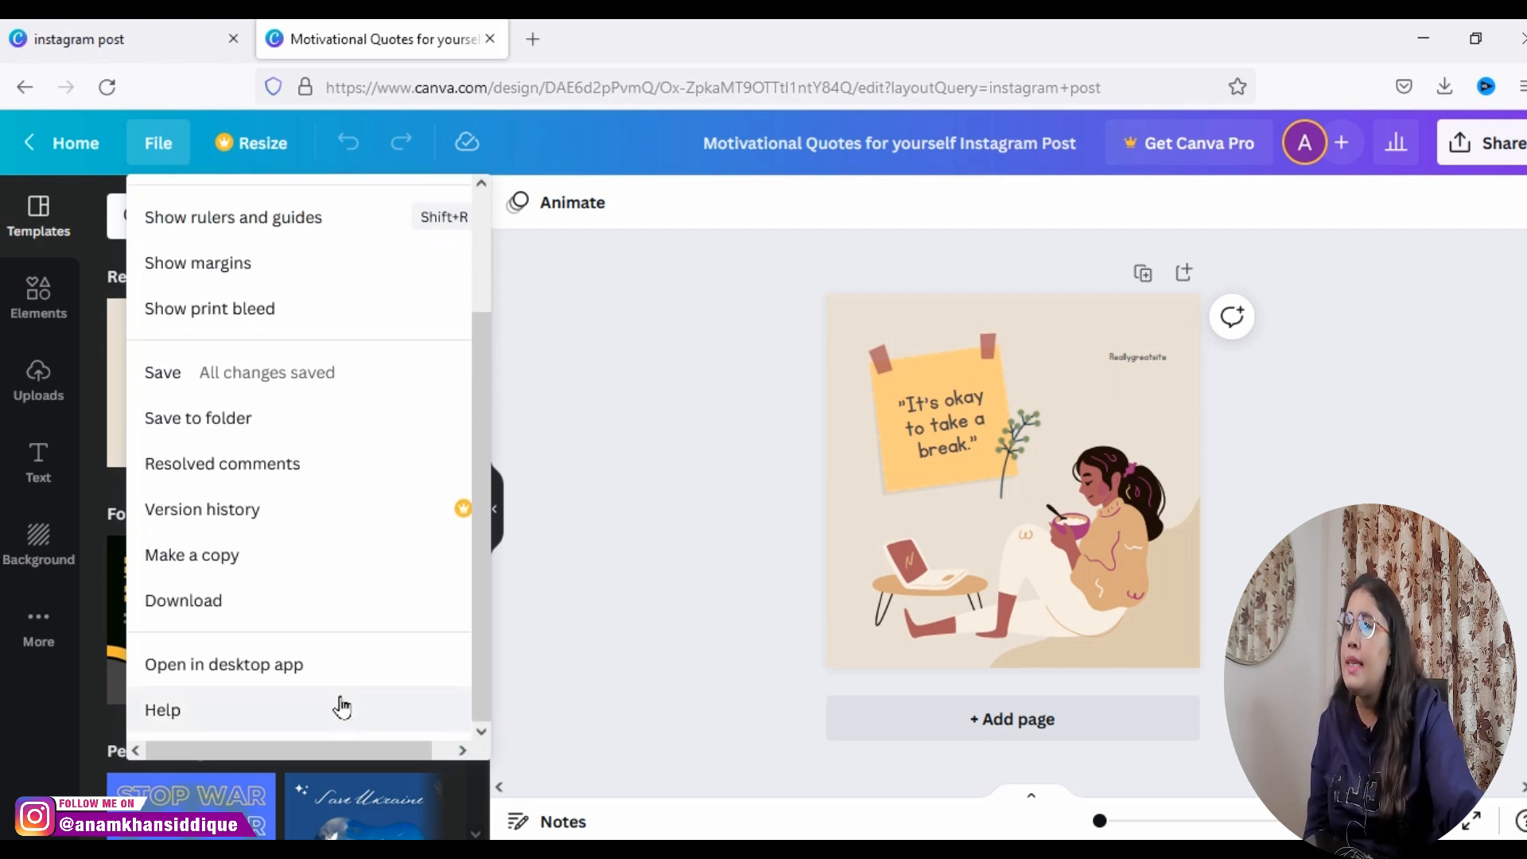
click(176, 155)
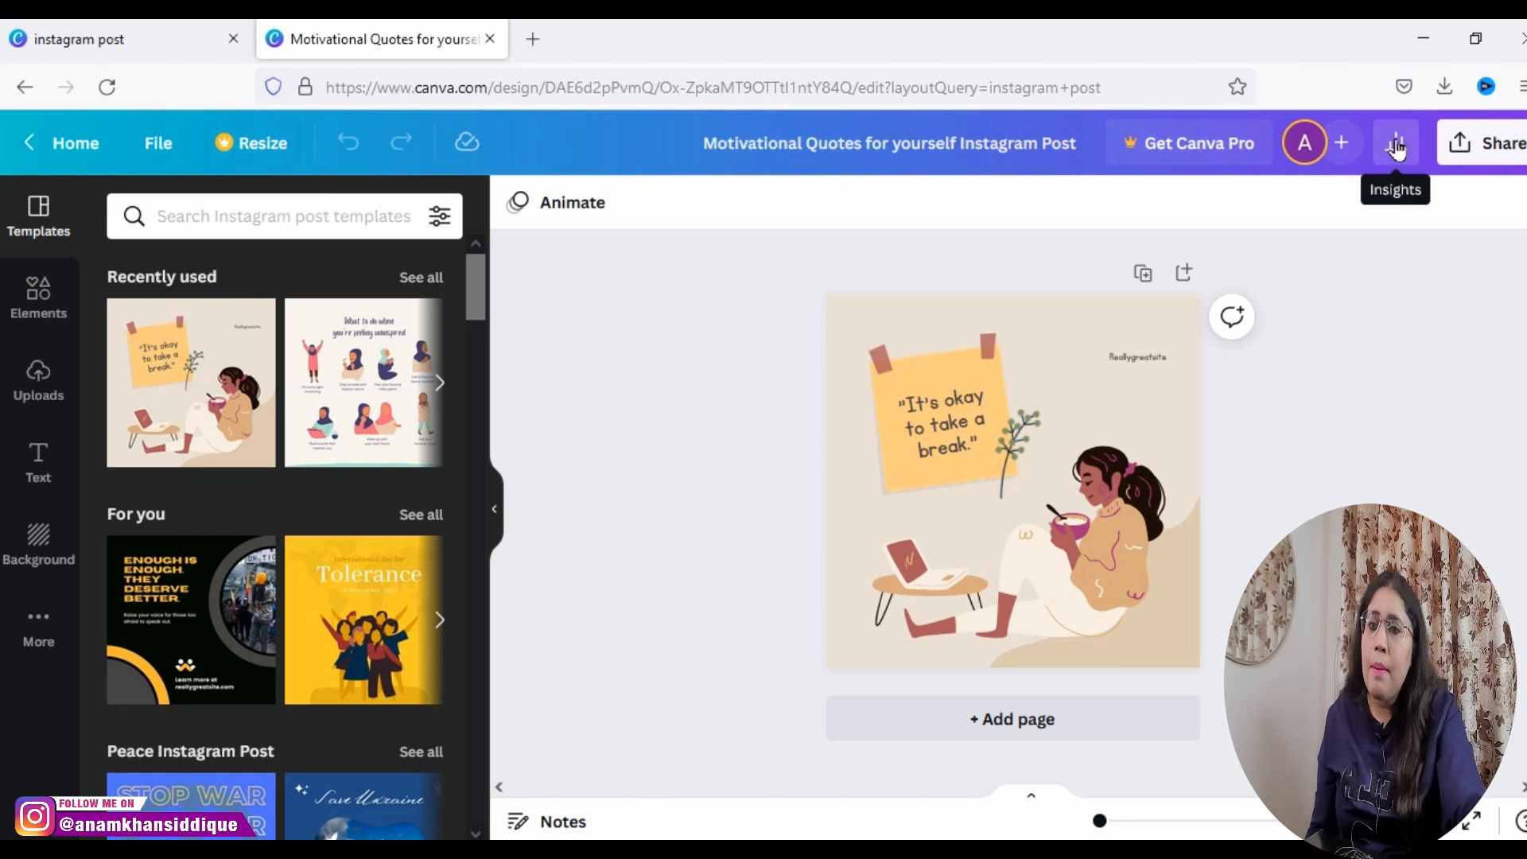
Step: View the design's sharing settings without changing them, and browse the suggested Instagram post templates in the editor
click(1338, 156)
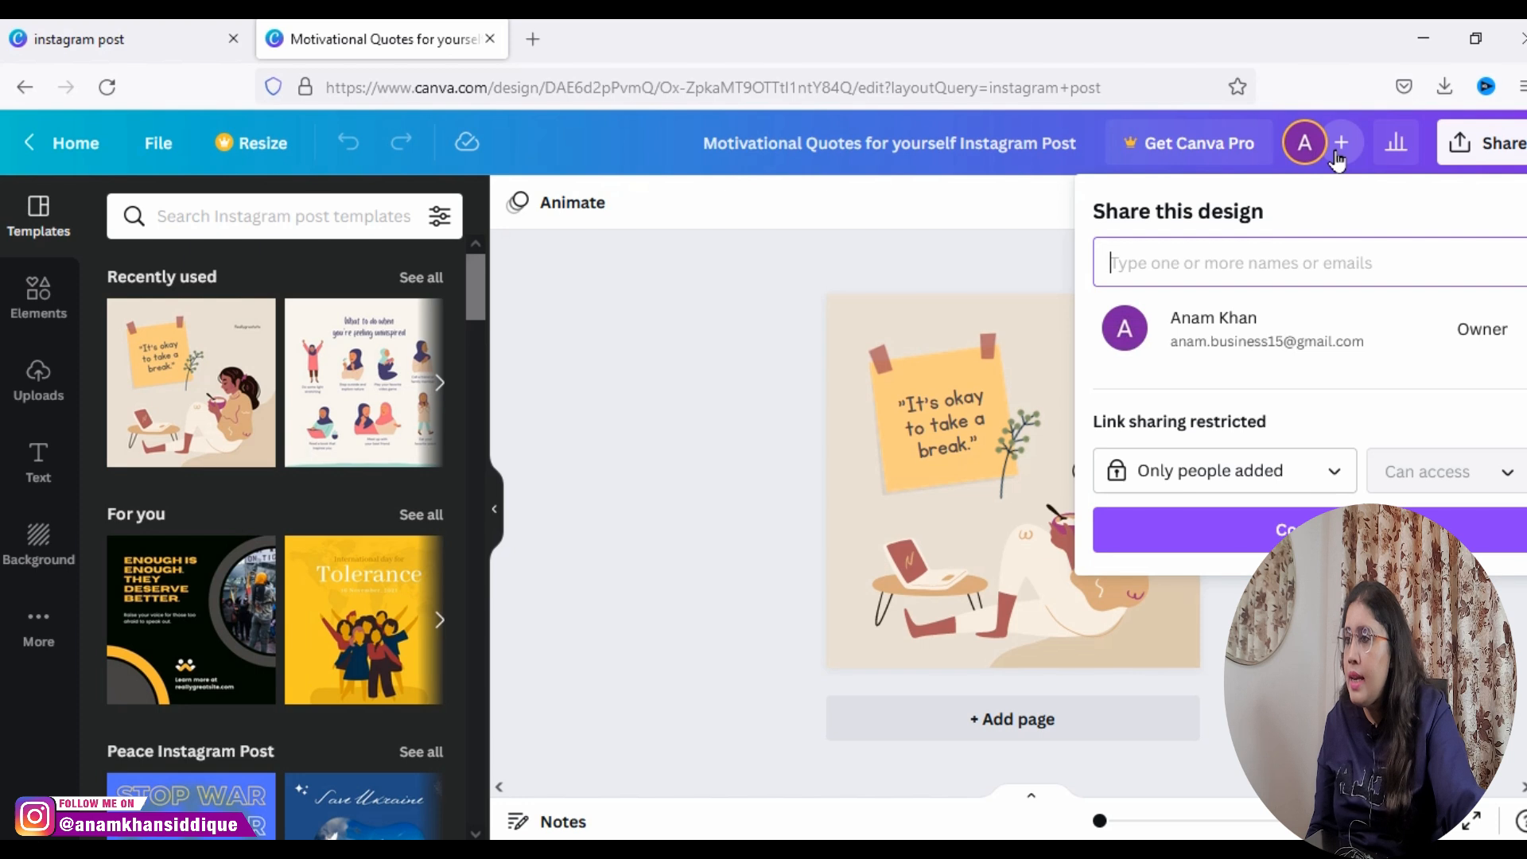
click(1339, 155)
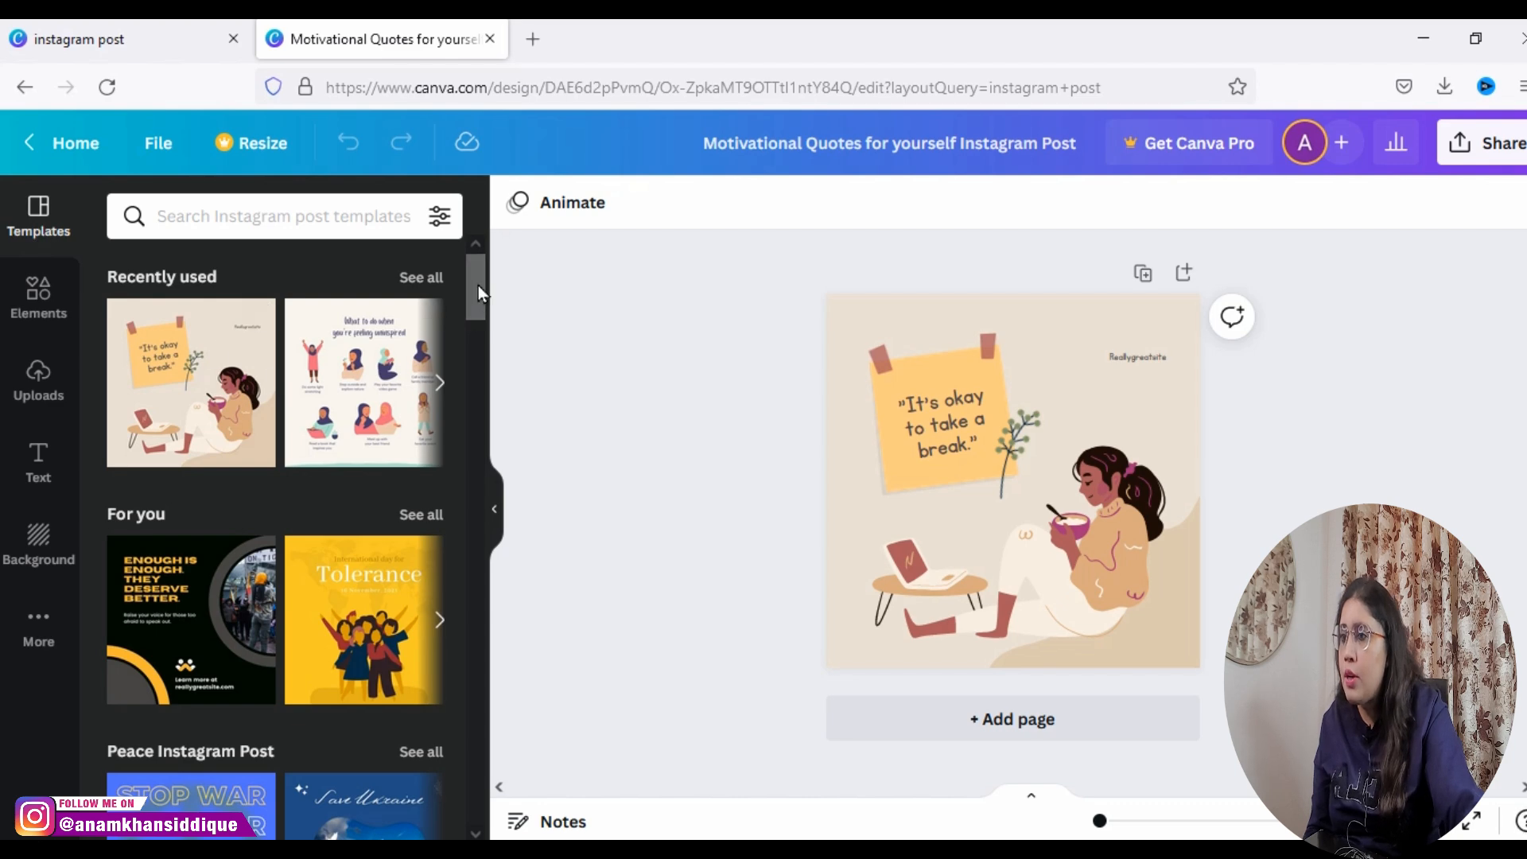
drag(479, 285, 479, 345)
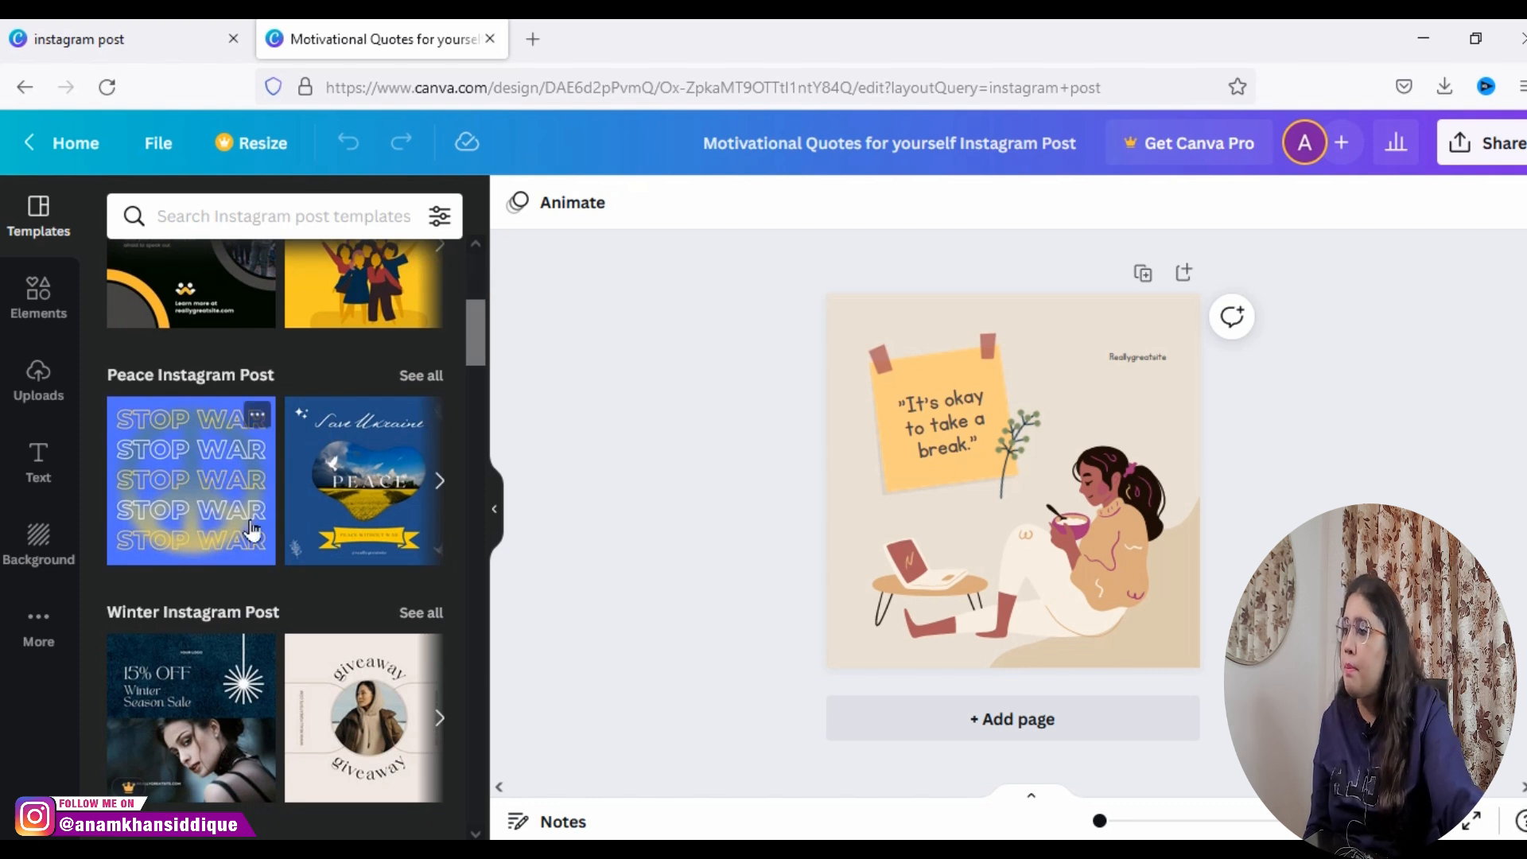
drag(479, 349, 470, 444)
Step: Show the Elements library and shift the leafy branch graphic slightly down and to the right, beside the sticky note
click(41, 318)
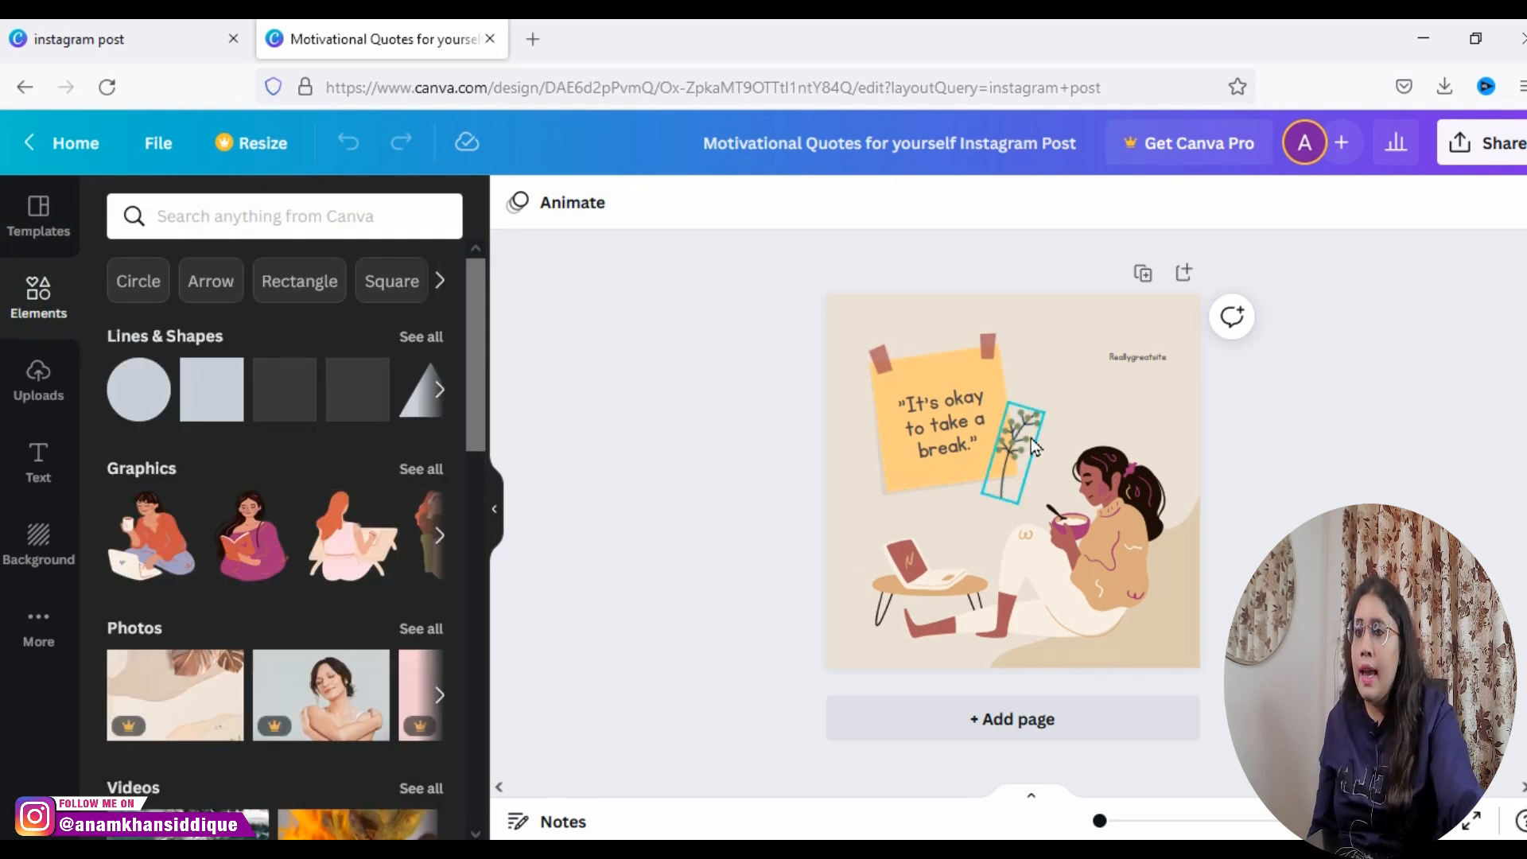
mouse_move(1010, 446)
mouse_down()
mouse_move(1031, 434)
mouse_move(1016, 458)
mouse_up()
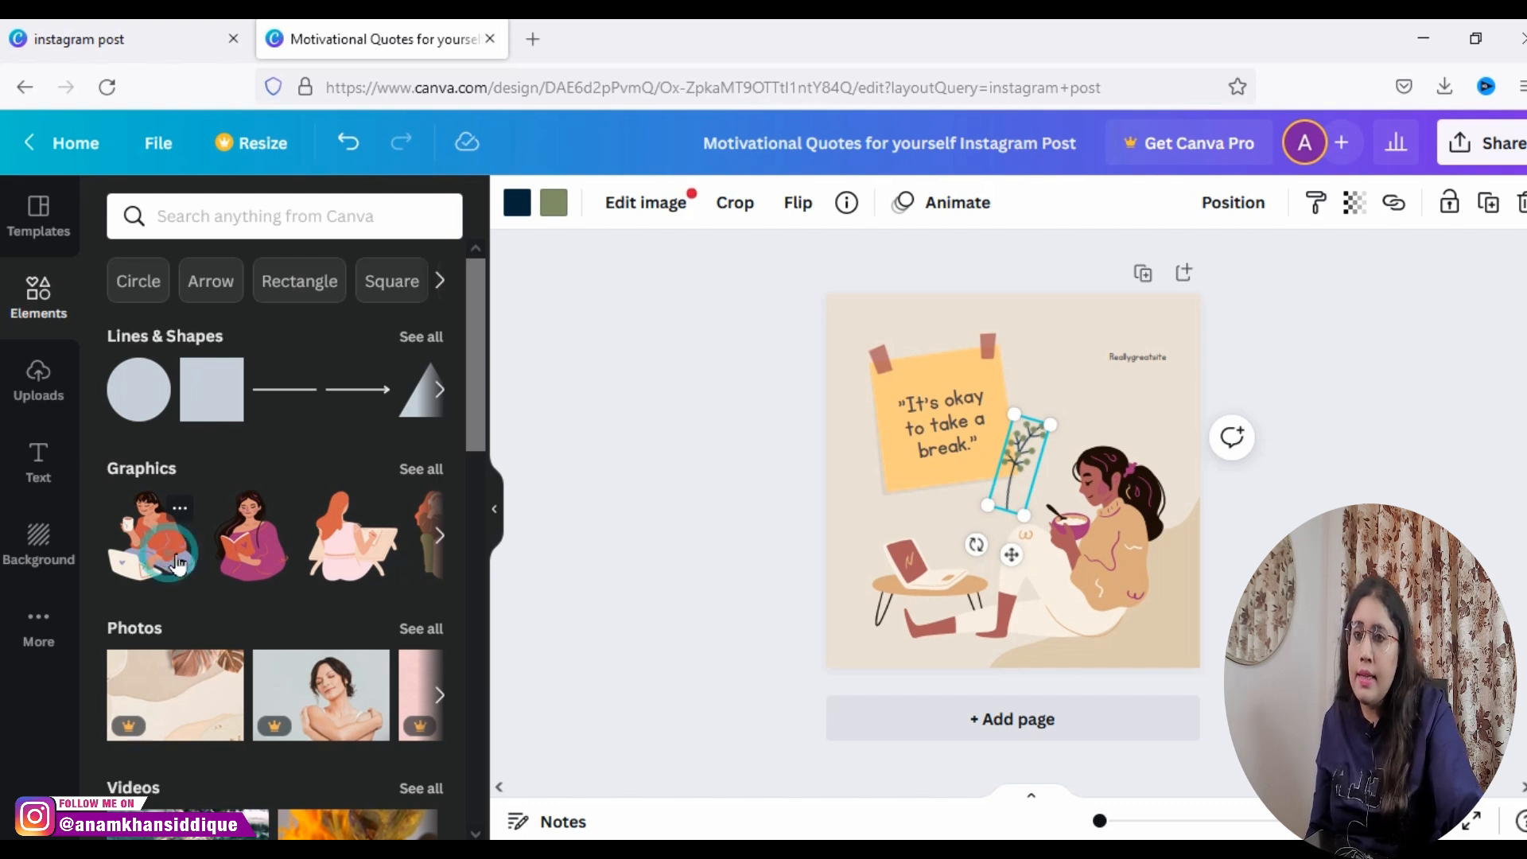
Step: Add the graphic of the woman with a laptop, move it over the seated woman, and delete it
click(170, 561)
drag(1032, 507, 1078, 509)
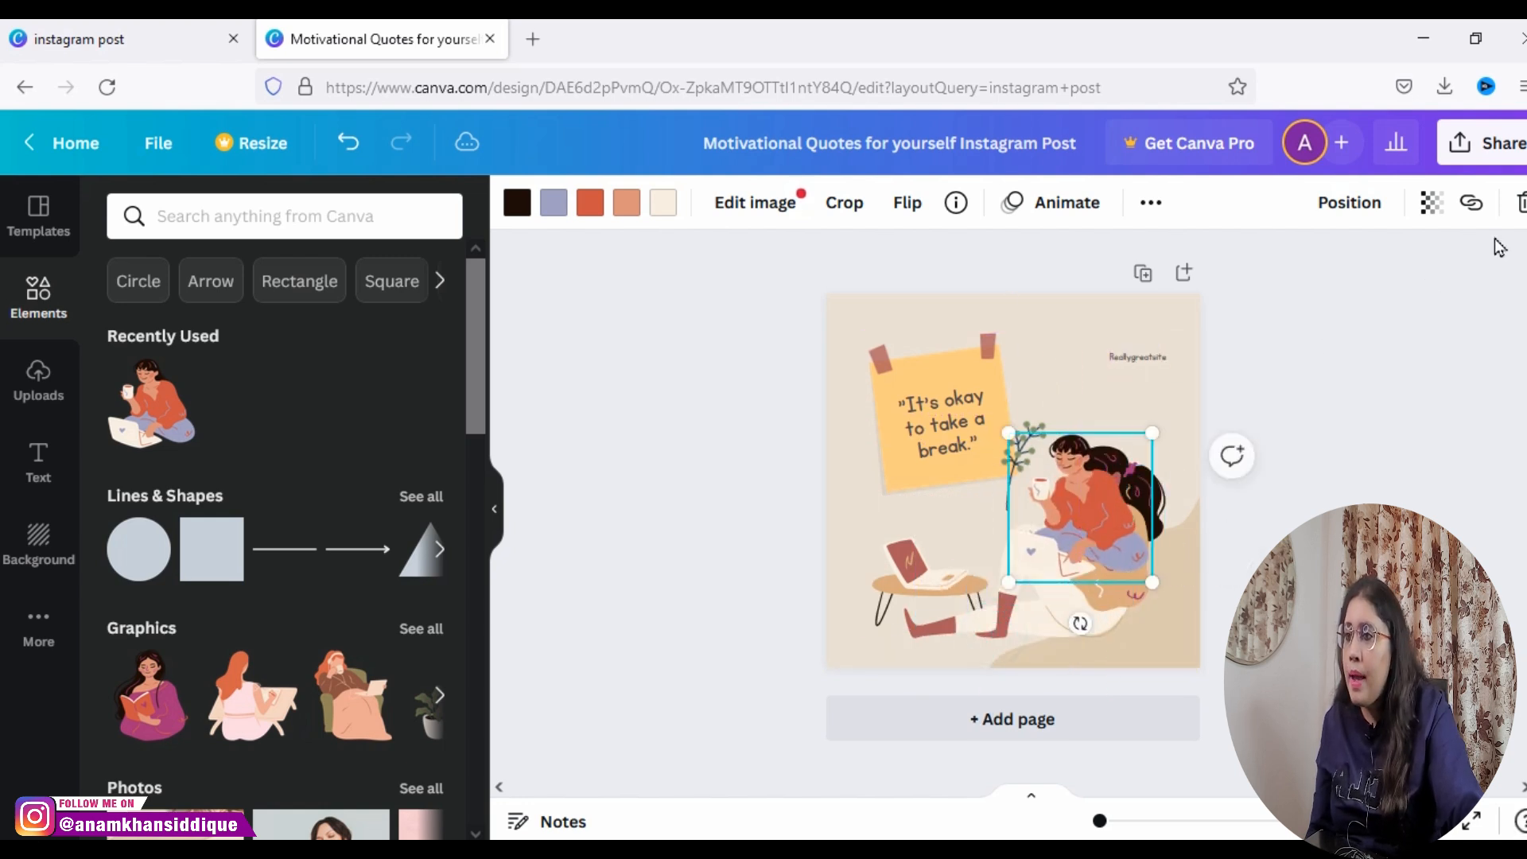
click(1518, 204)
Step: Search the elements for "work from home" and look through the results
drag(473, 430, 433, 264)
click(361, 231)
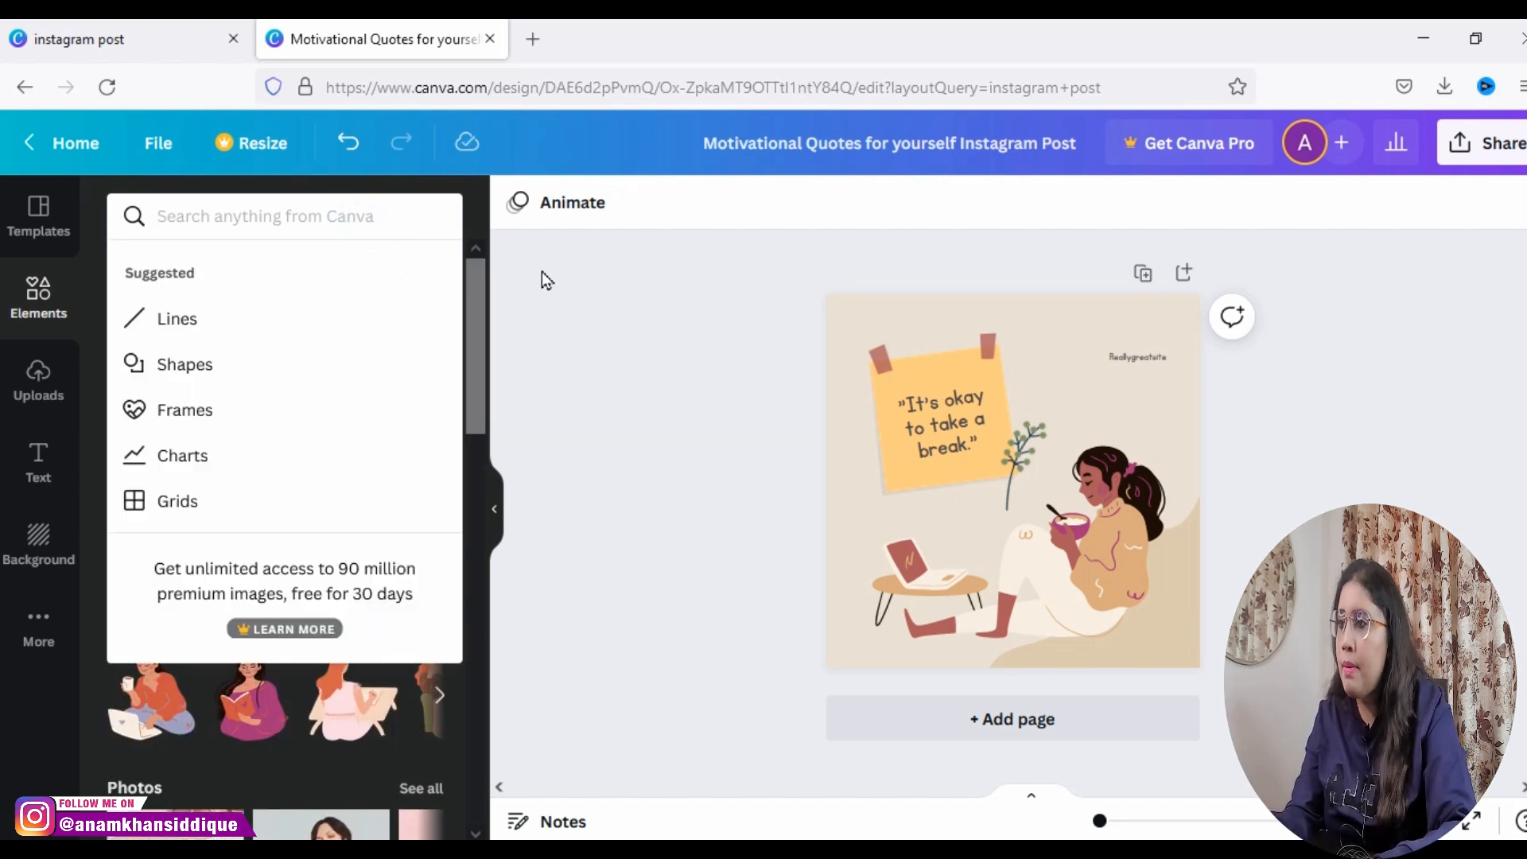
text(work from )
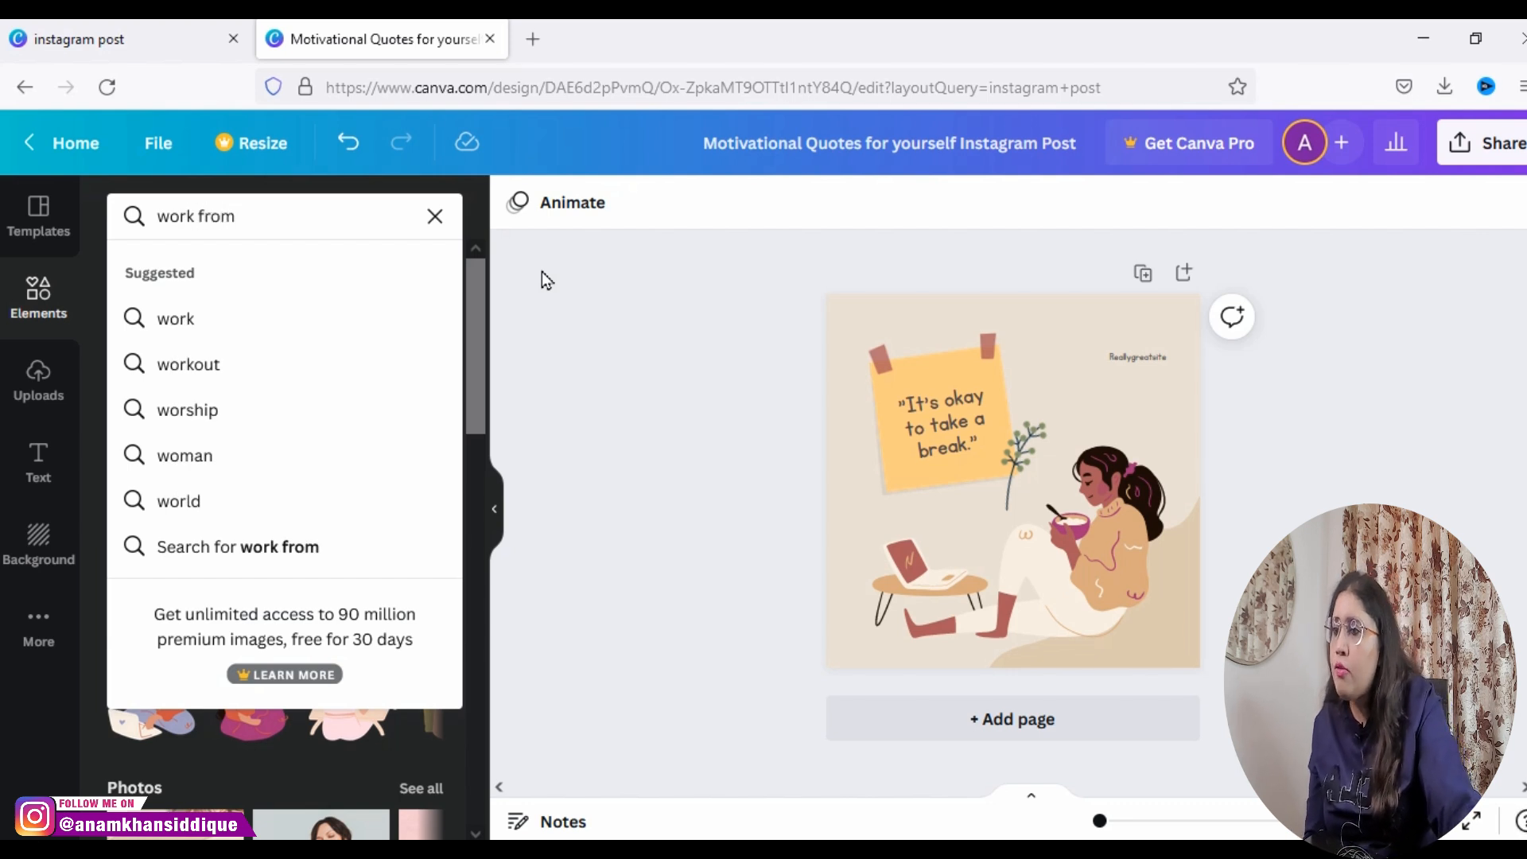
text(home)
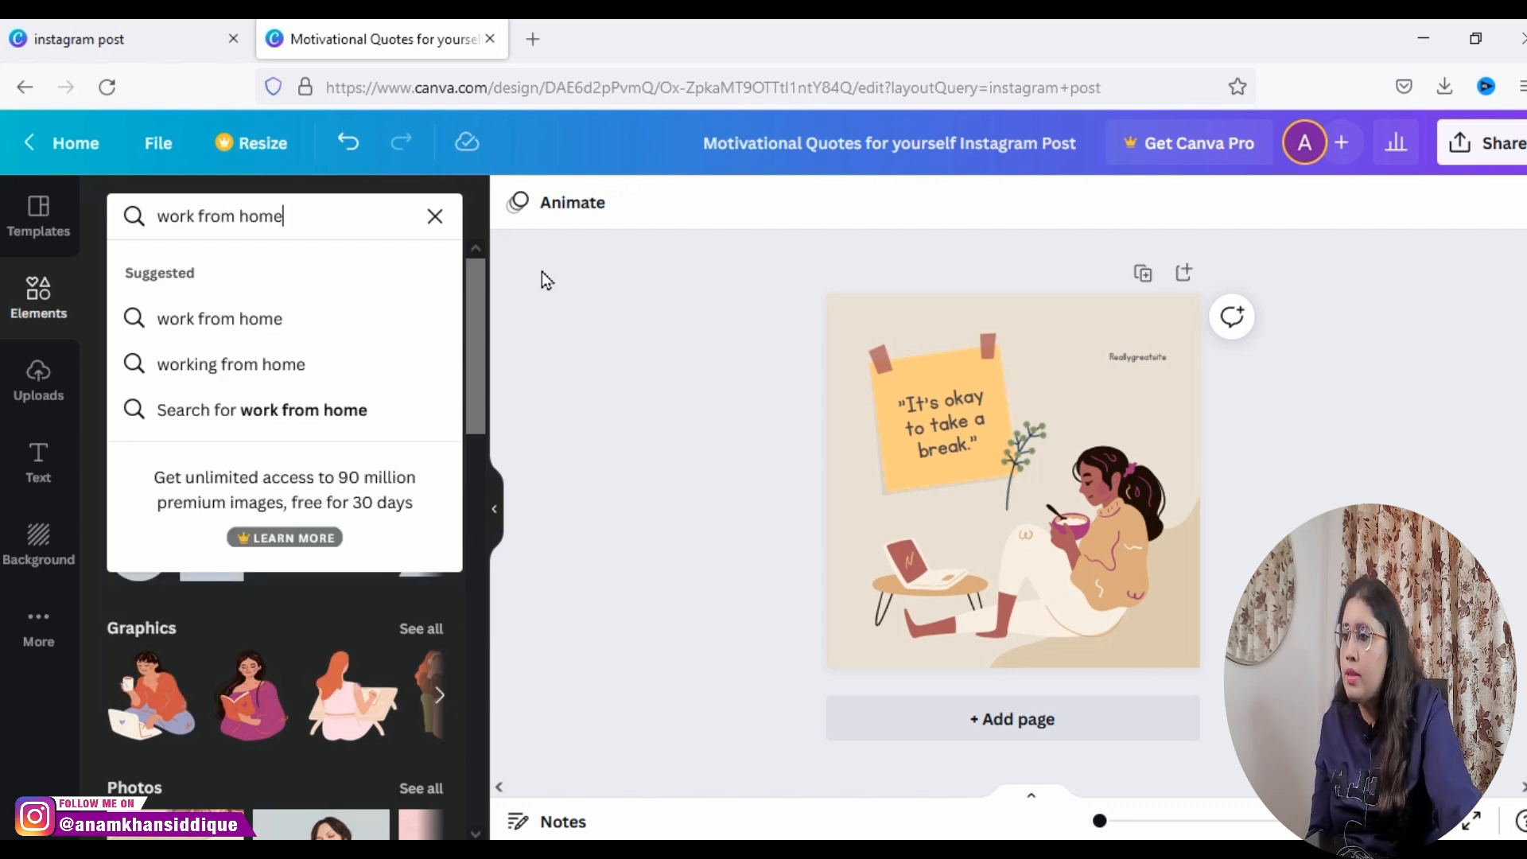
key(Return)
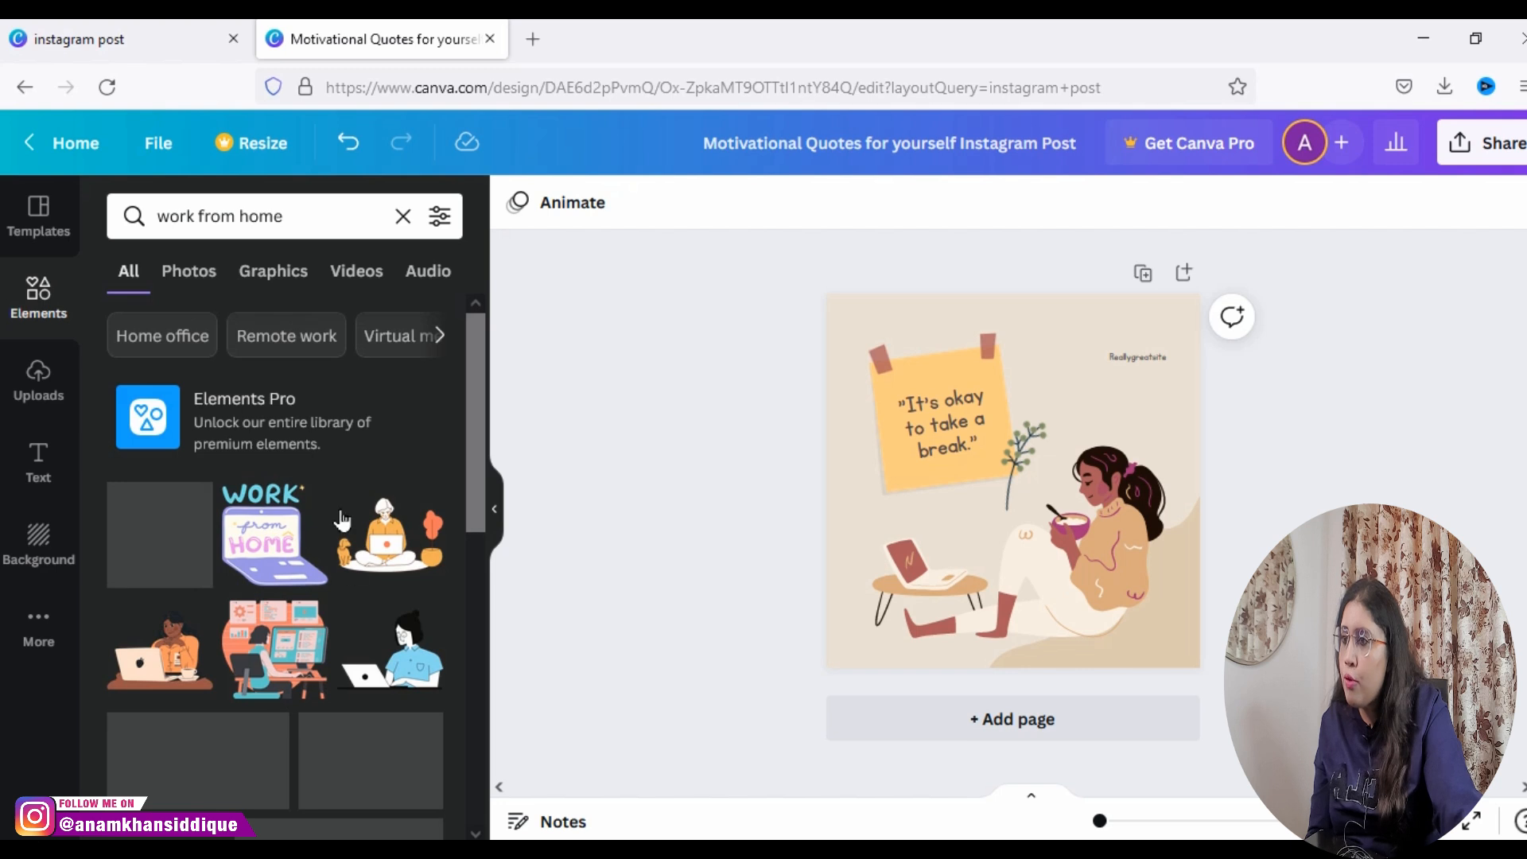
drag(482, 469, 484, 507)
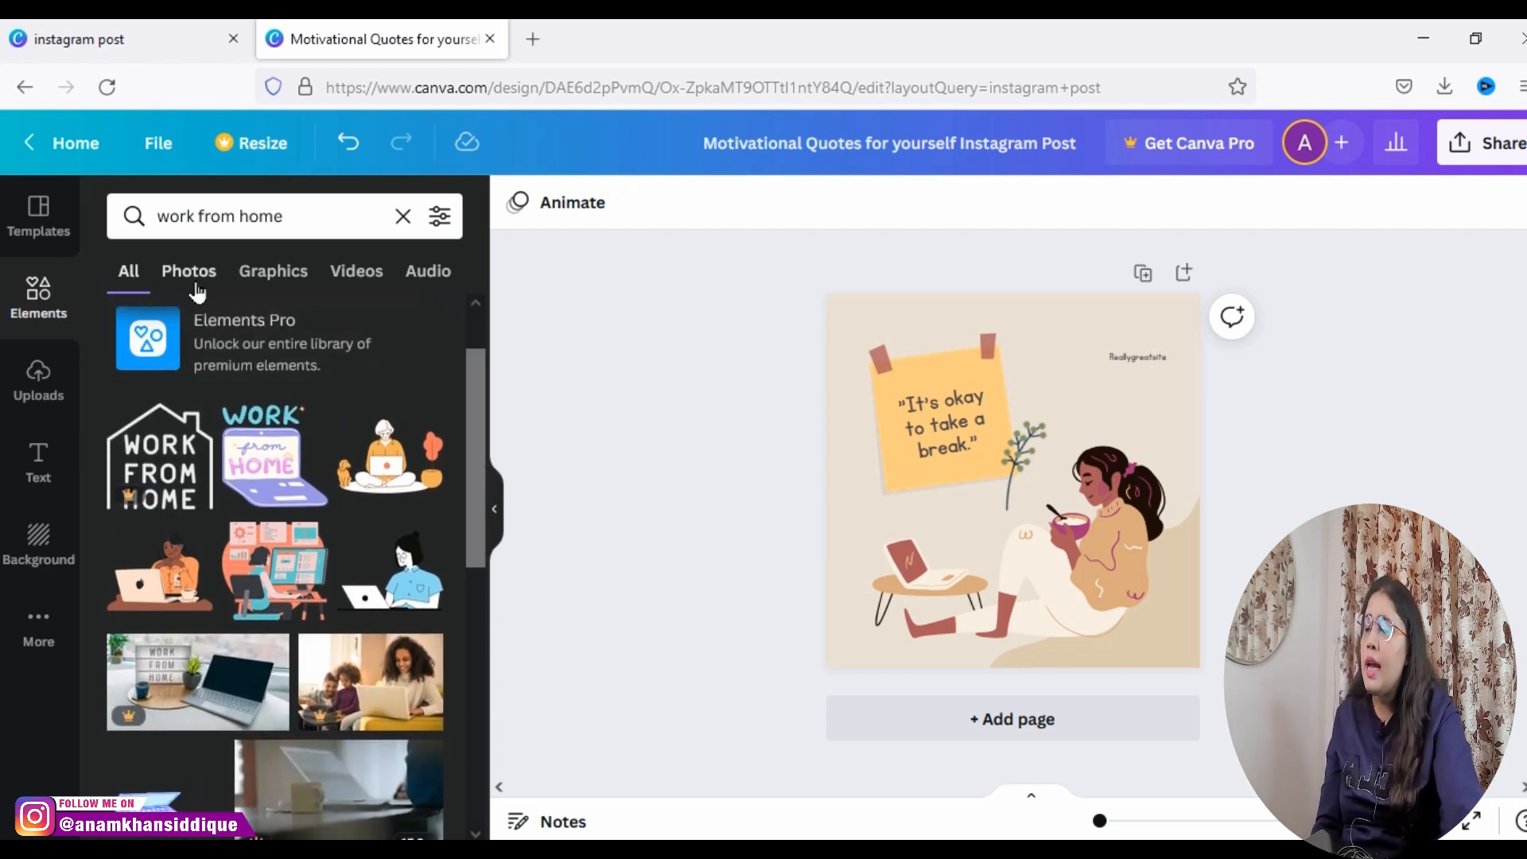
Step: Compare the Graphics results with all results, clear the element search, and view more suggested element keywords
click(293, 277)
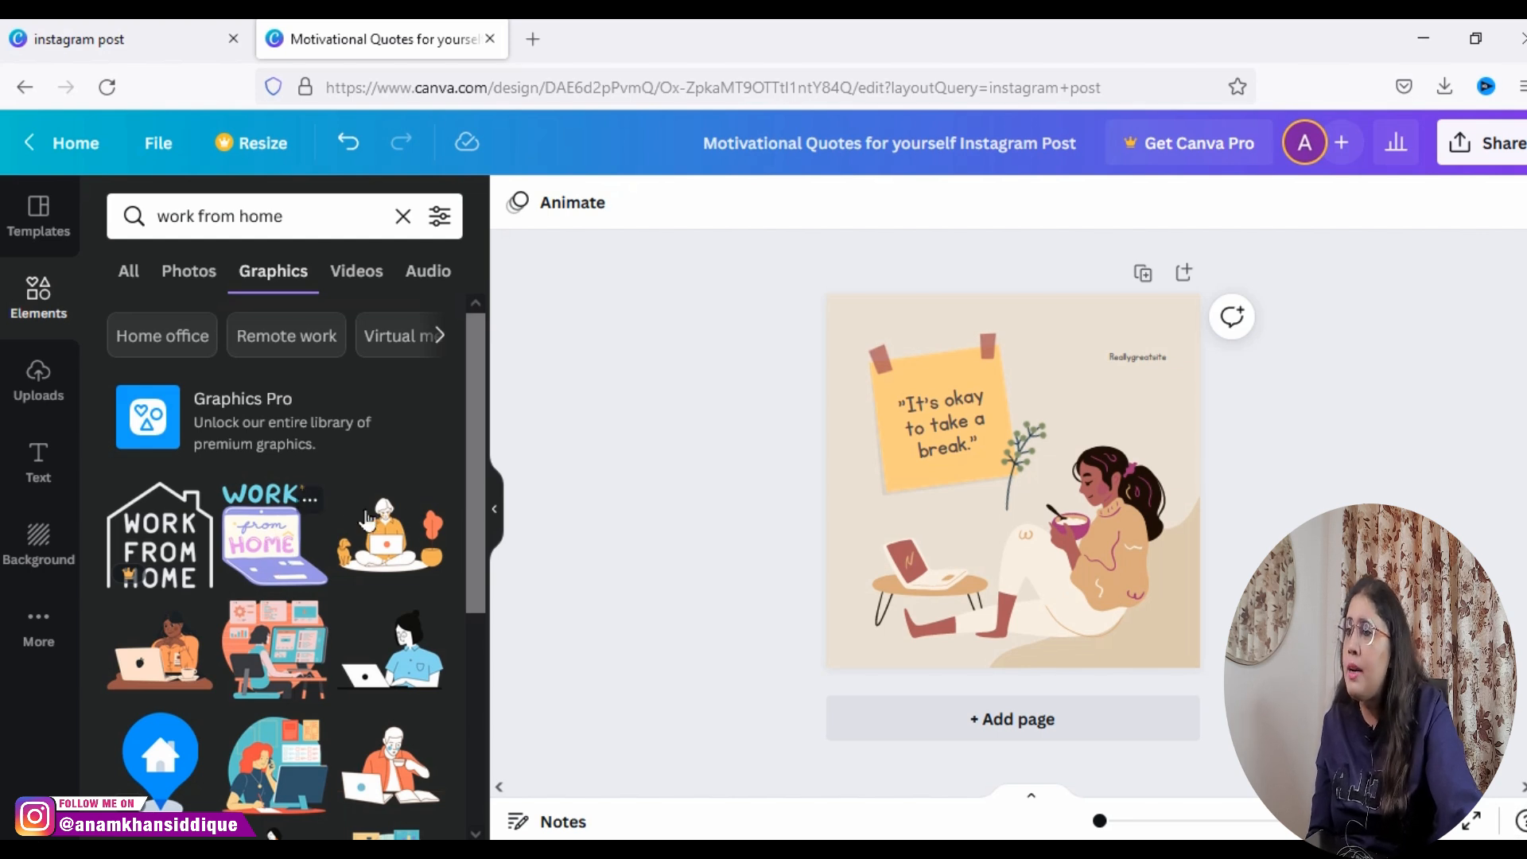
mouse_move(475, 600)
mouse_down()
mouse_move(467, 684)
mouse_move(471, 593)
mouse_up()
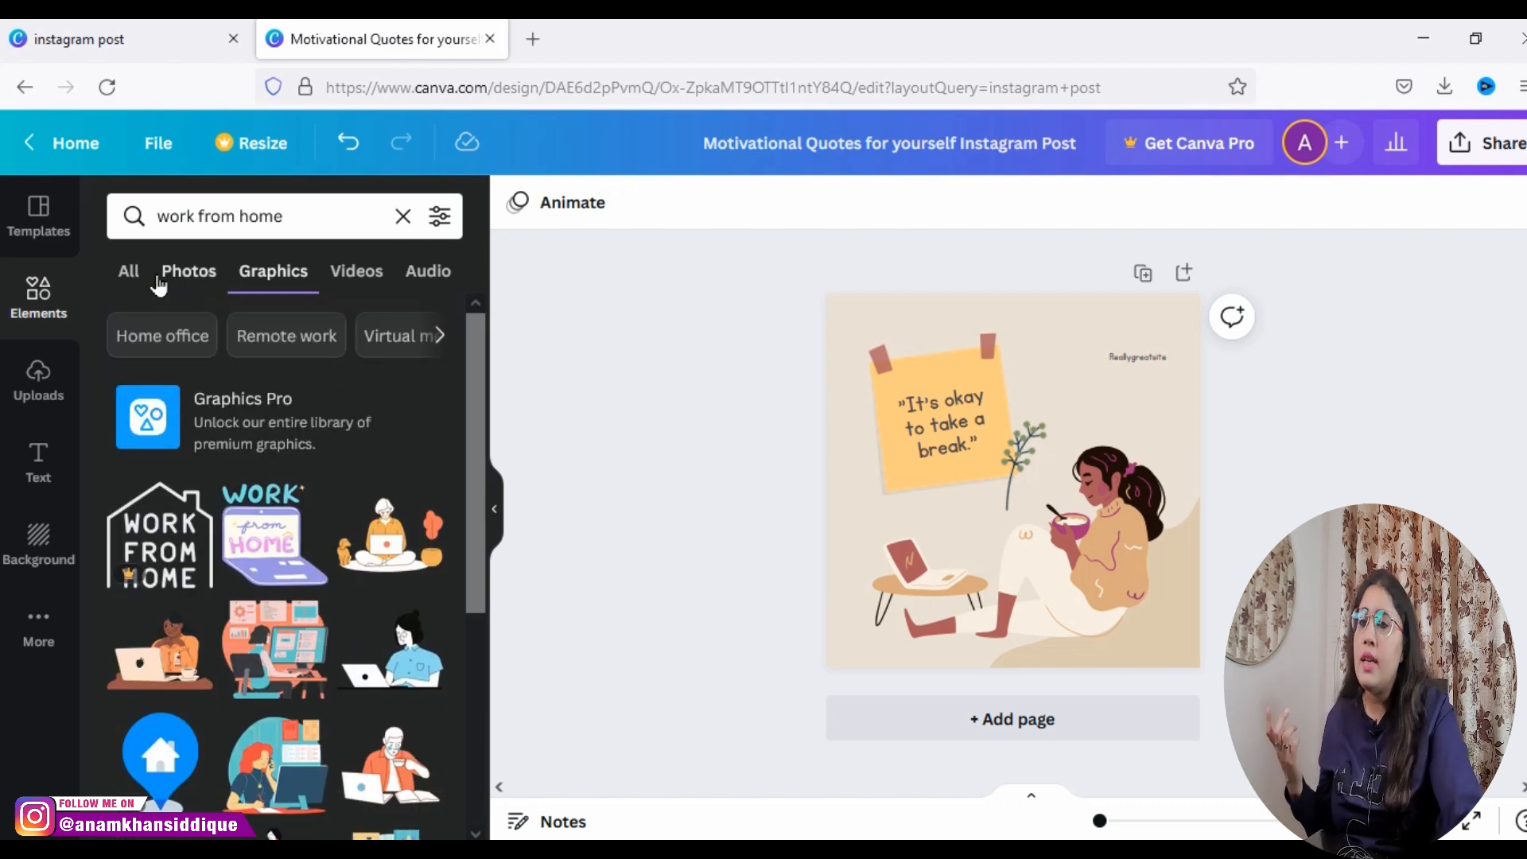
click(128, 272)
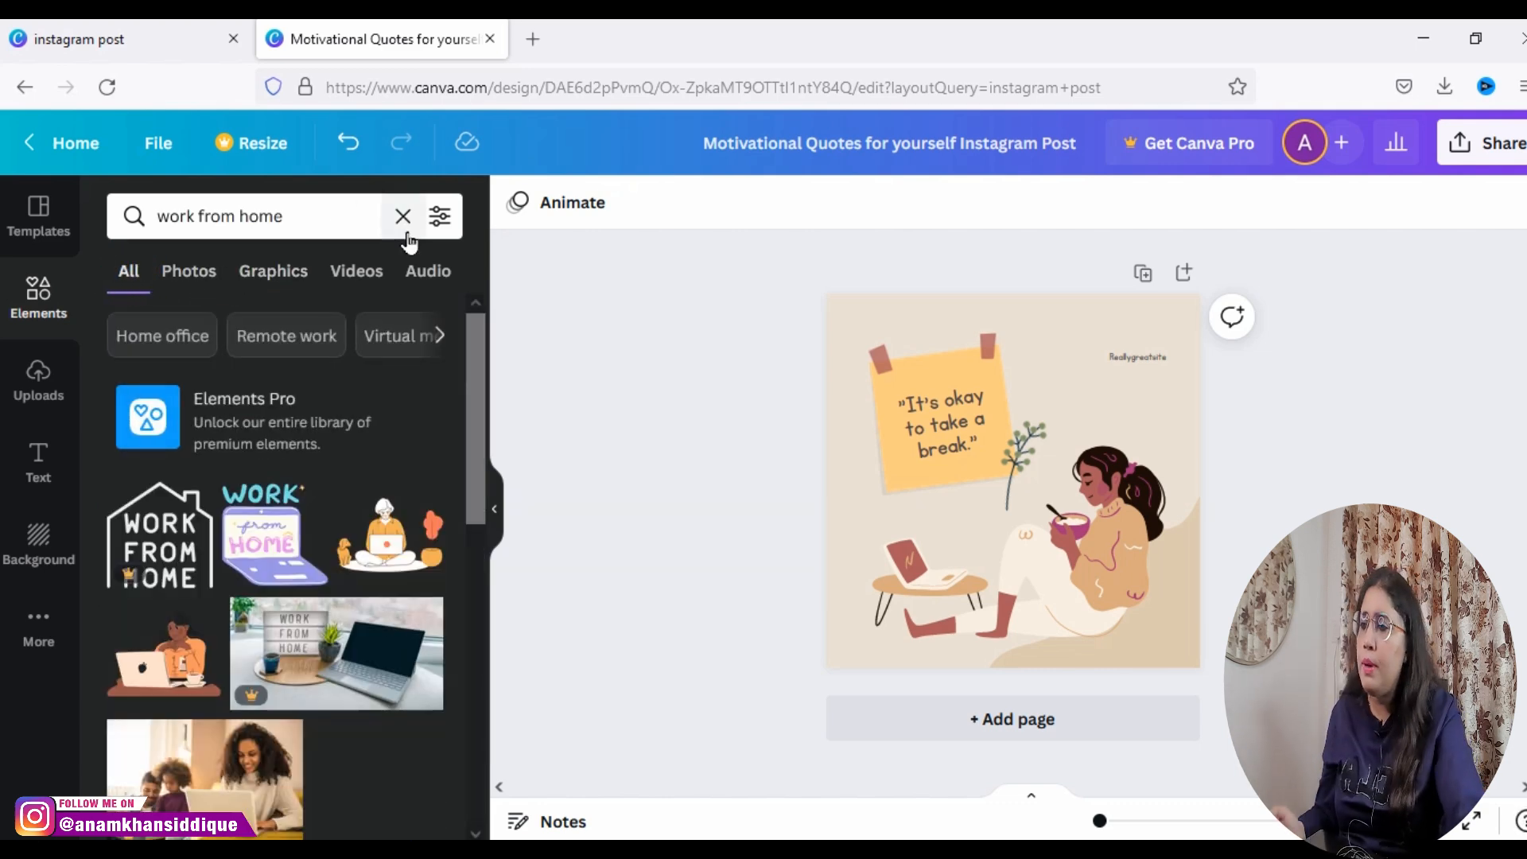
click(403, 217)
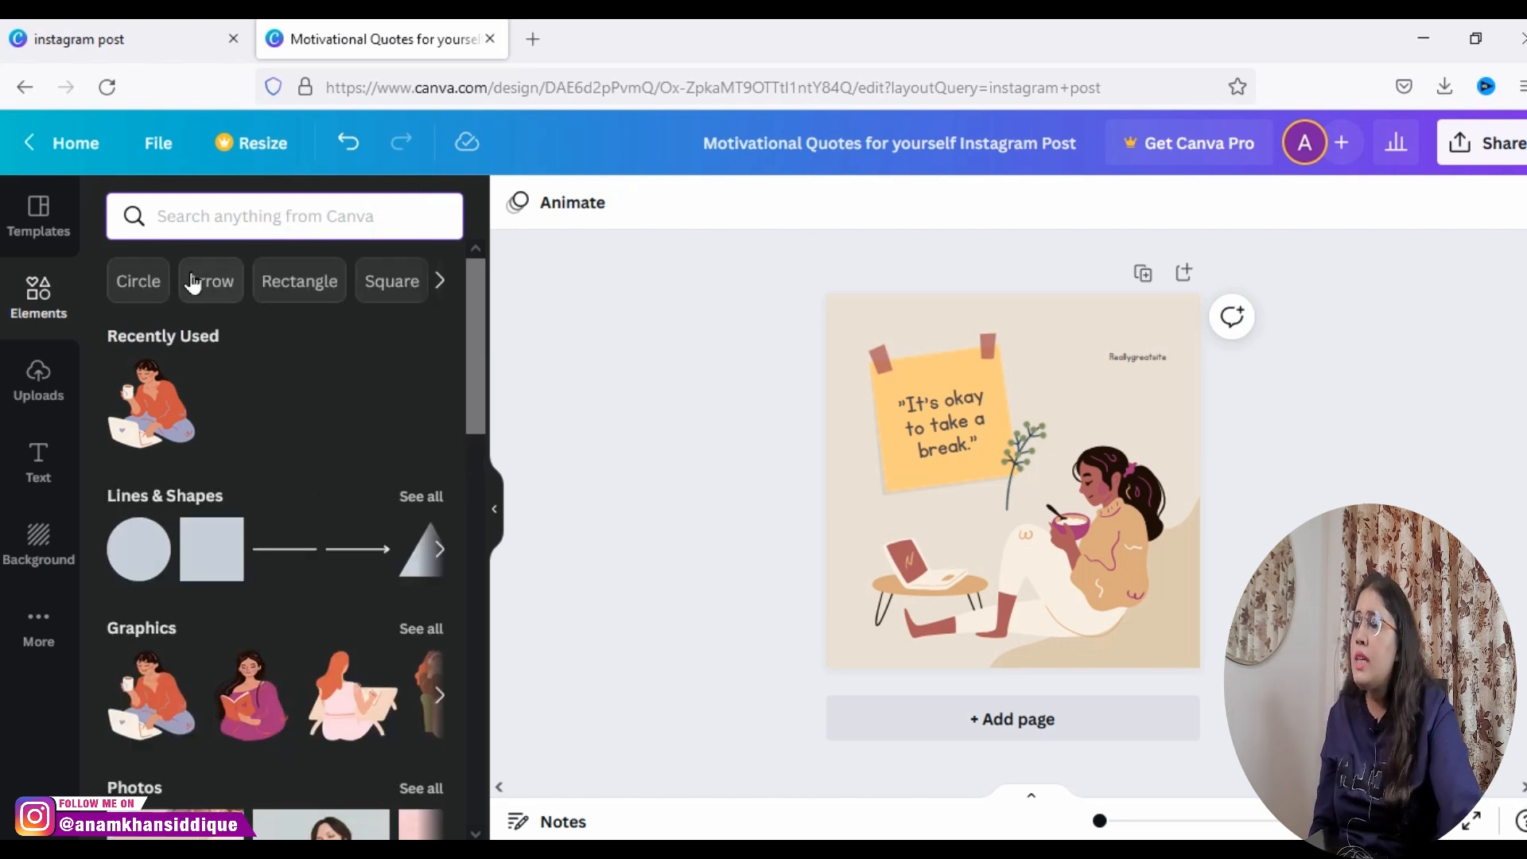
click(440, 281)
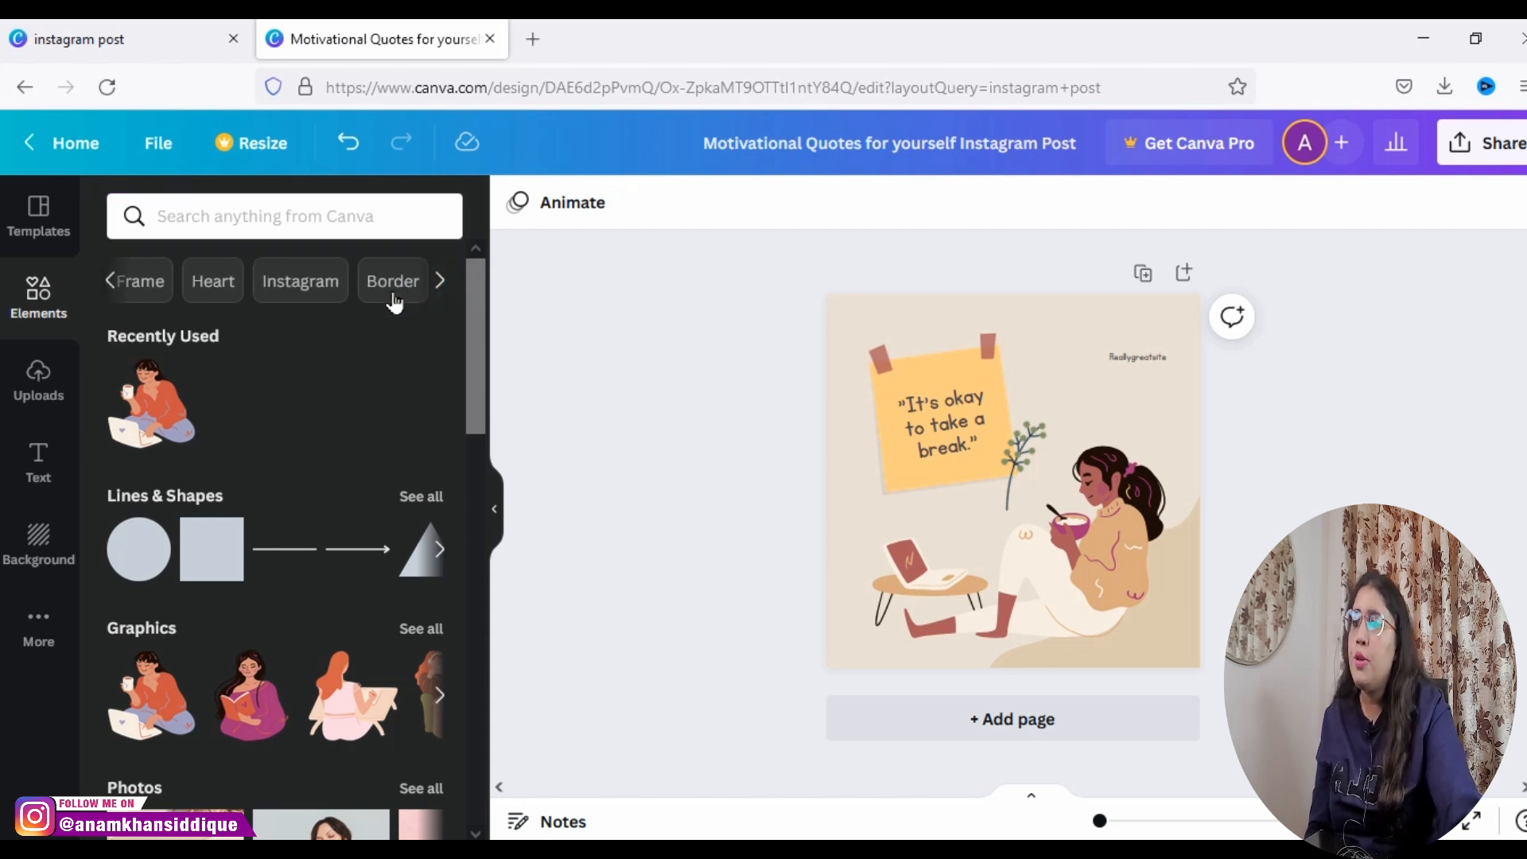
Step: Show the uploaded images, open the file chooser for uploading media, and cancel it
click(8, 406)
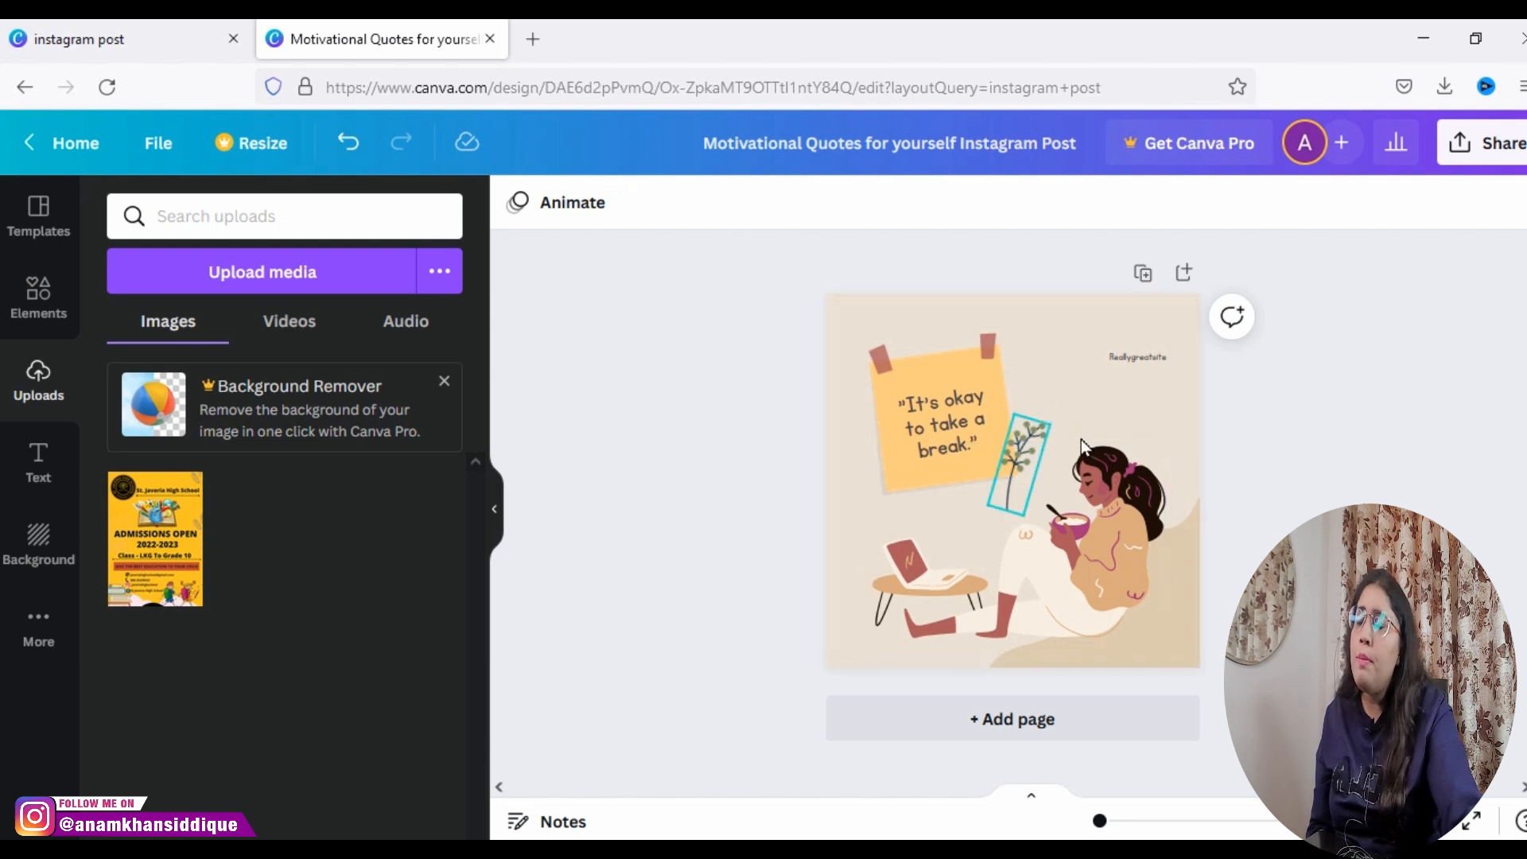
click(261, 280)
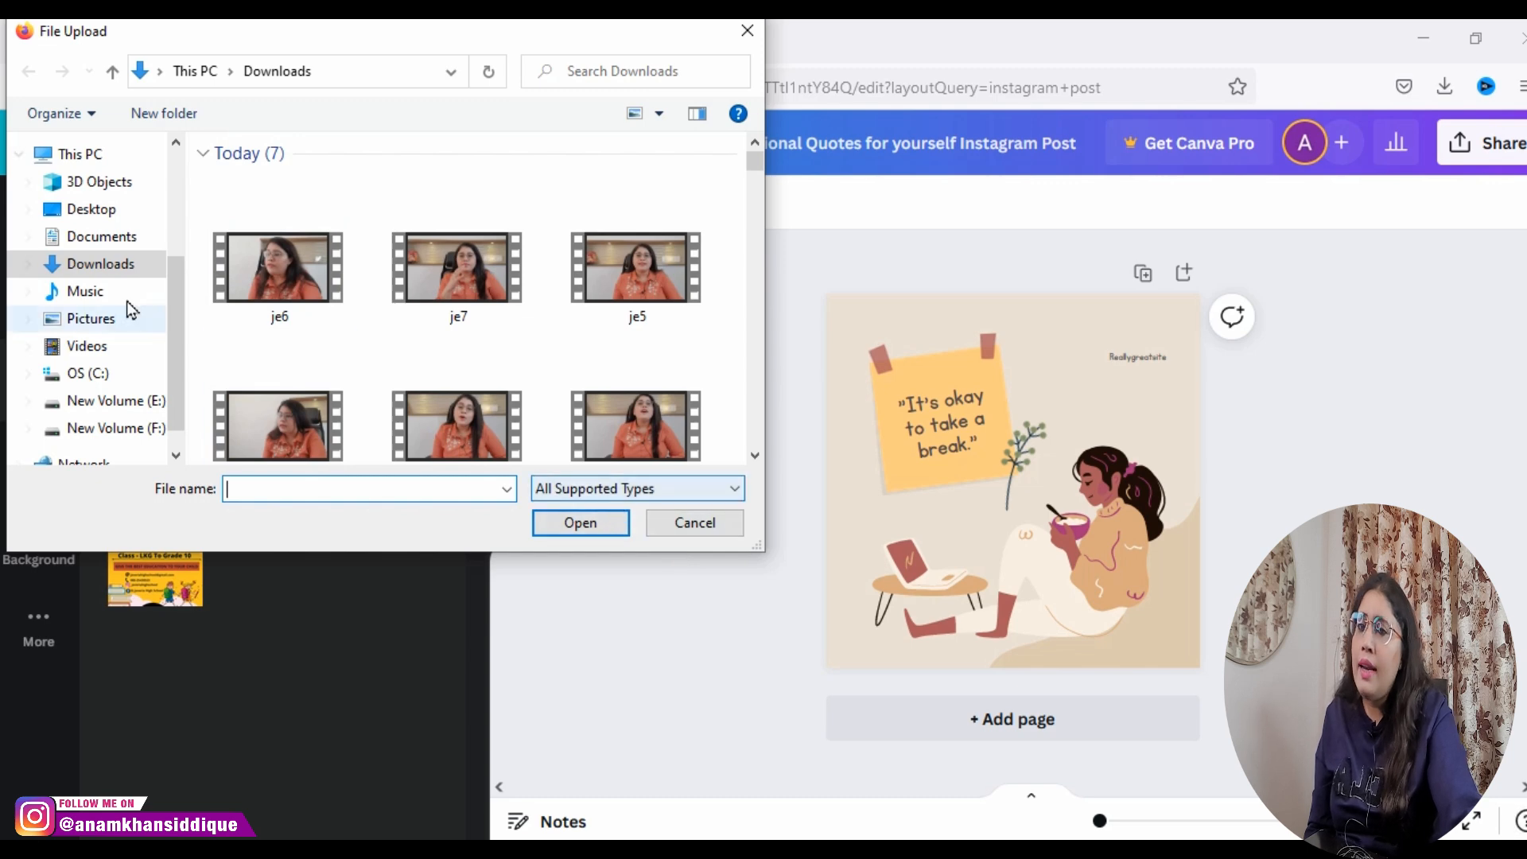
click(681, 522)
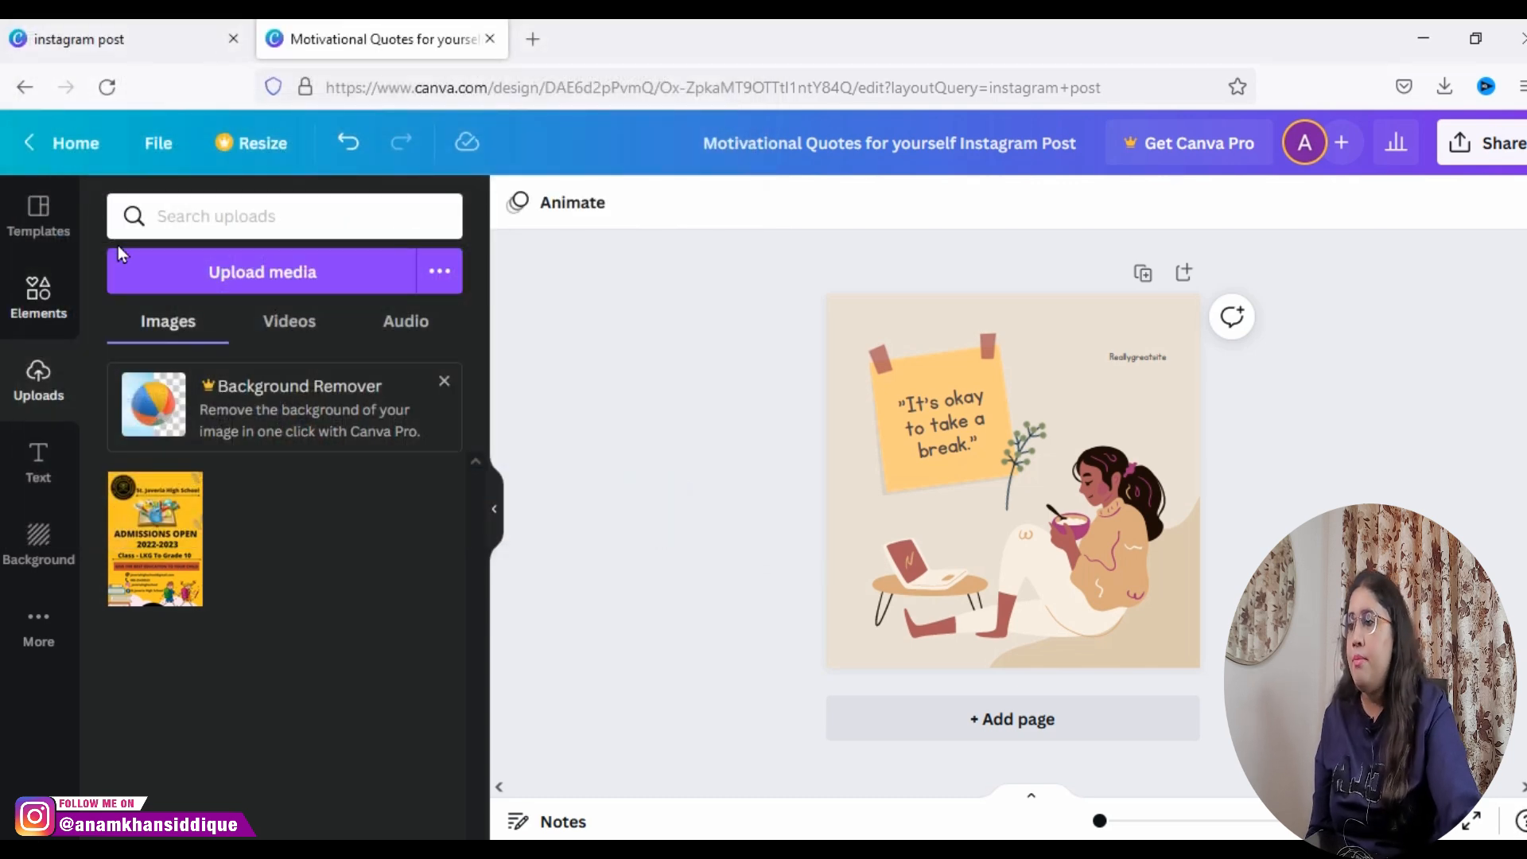
Step: Look through the text font combinations, add the yellow neon "Sparkle" text to the page, and delete it
click(38, 465)
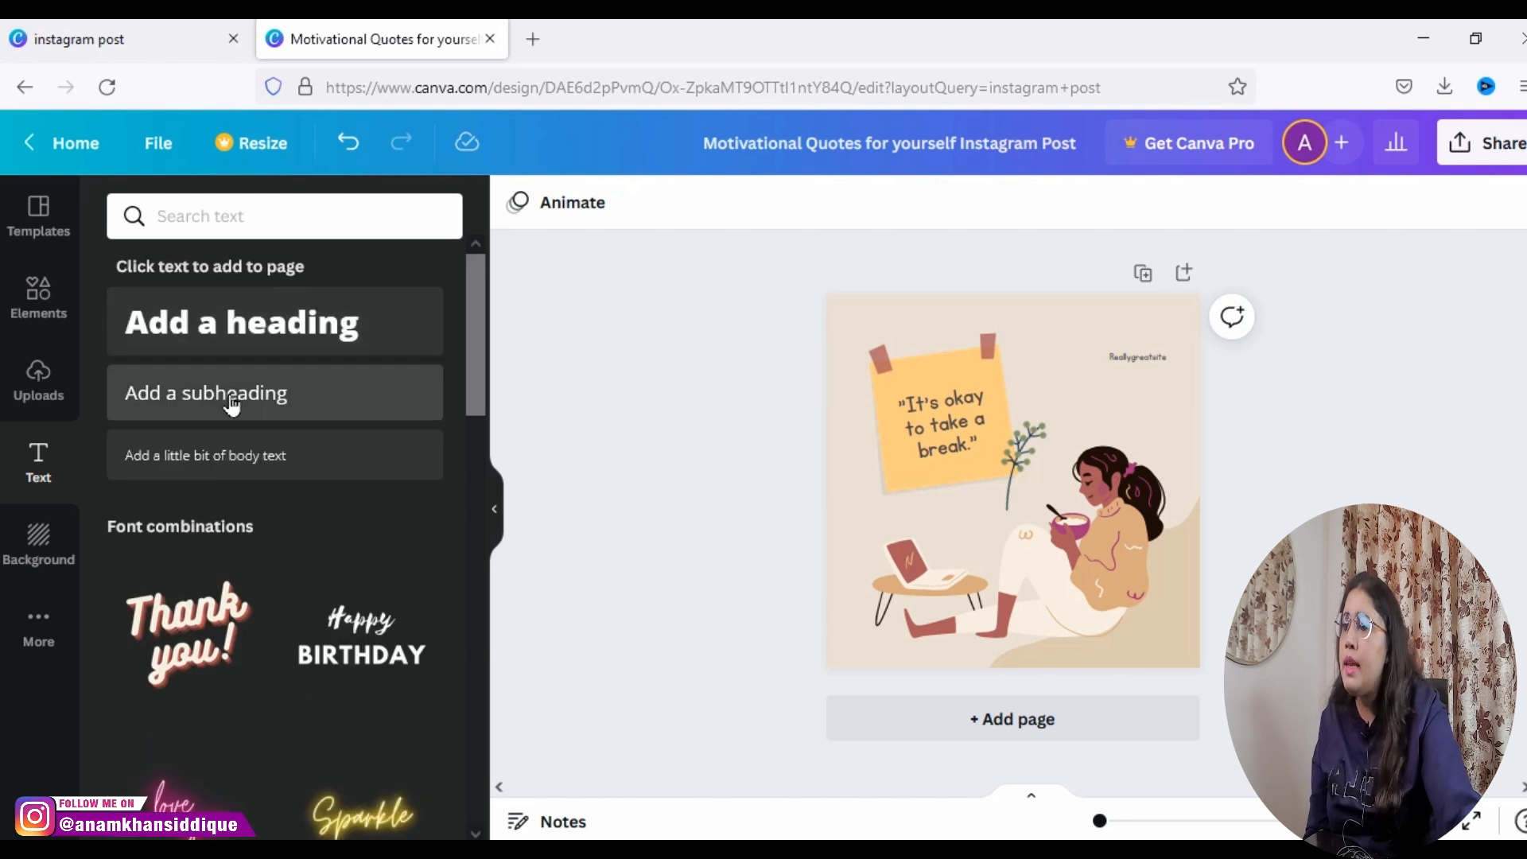
drag(482, 393, 473, 426)
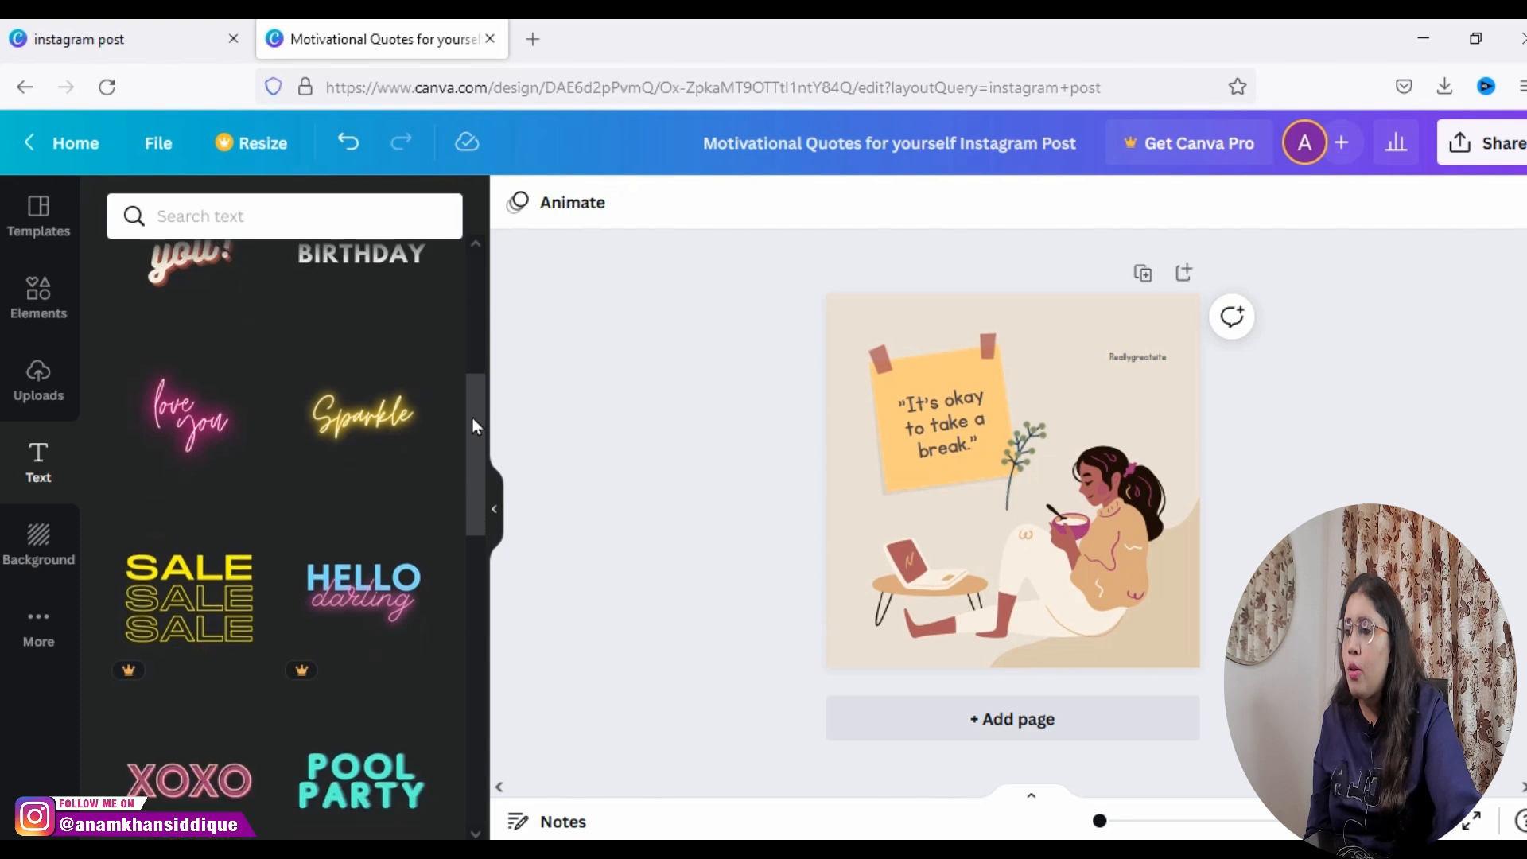
click(387, 429)
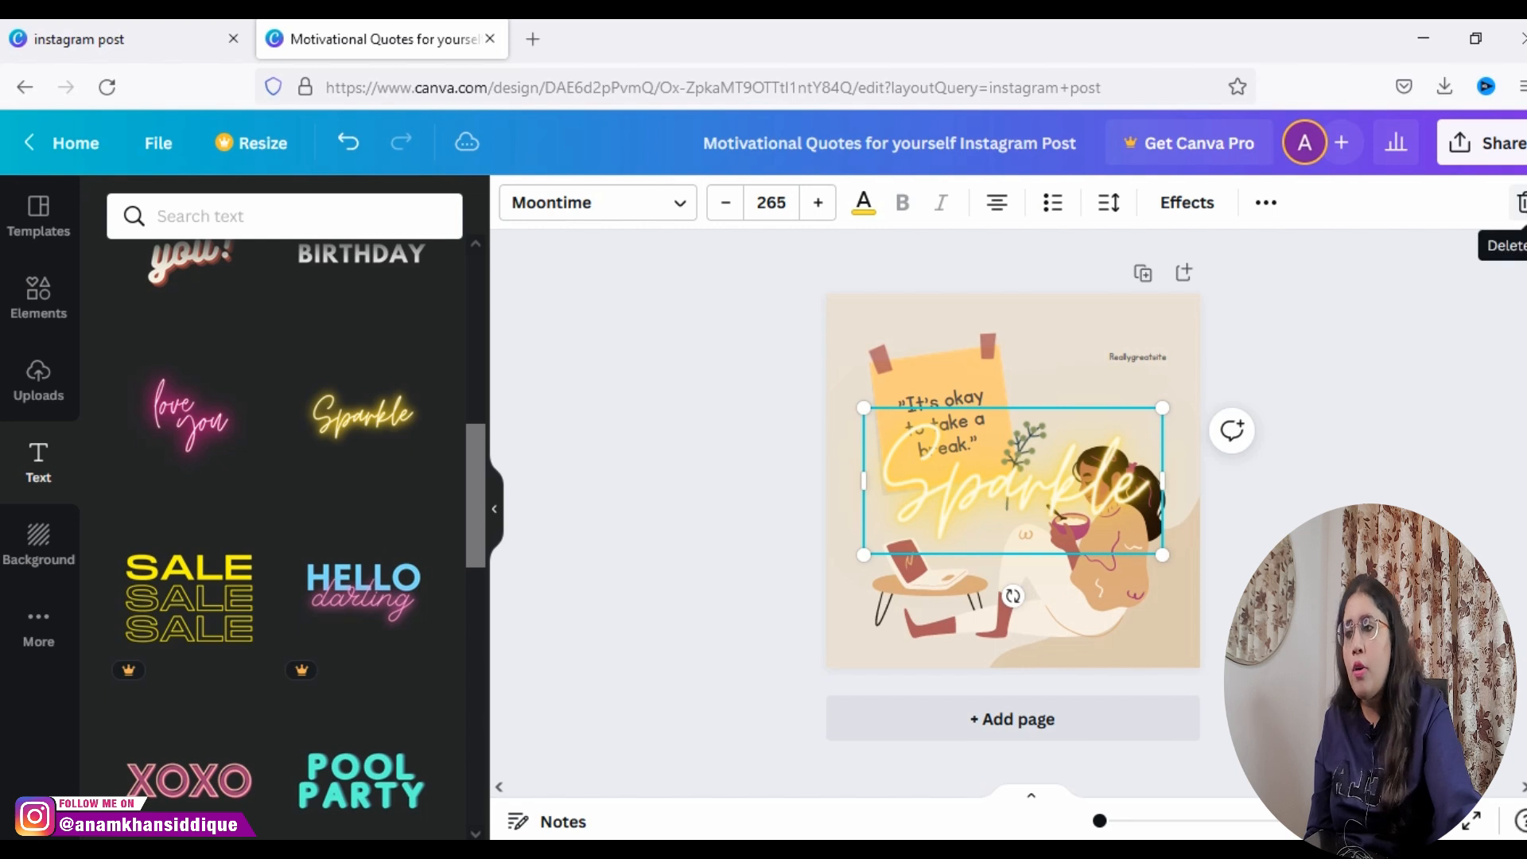
click(1521, 202)
Step: Try several background colours on the page and set the background to white
click(58, 541)
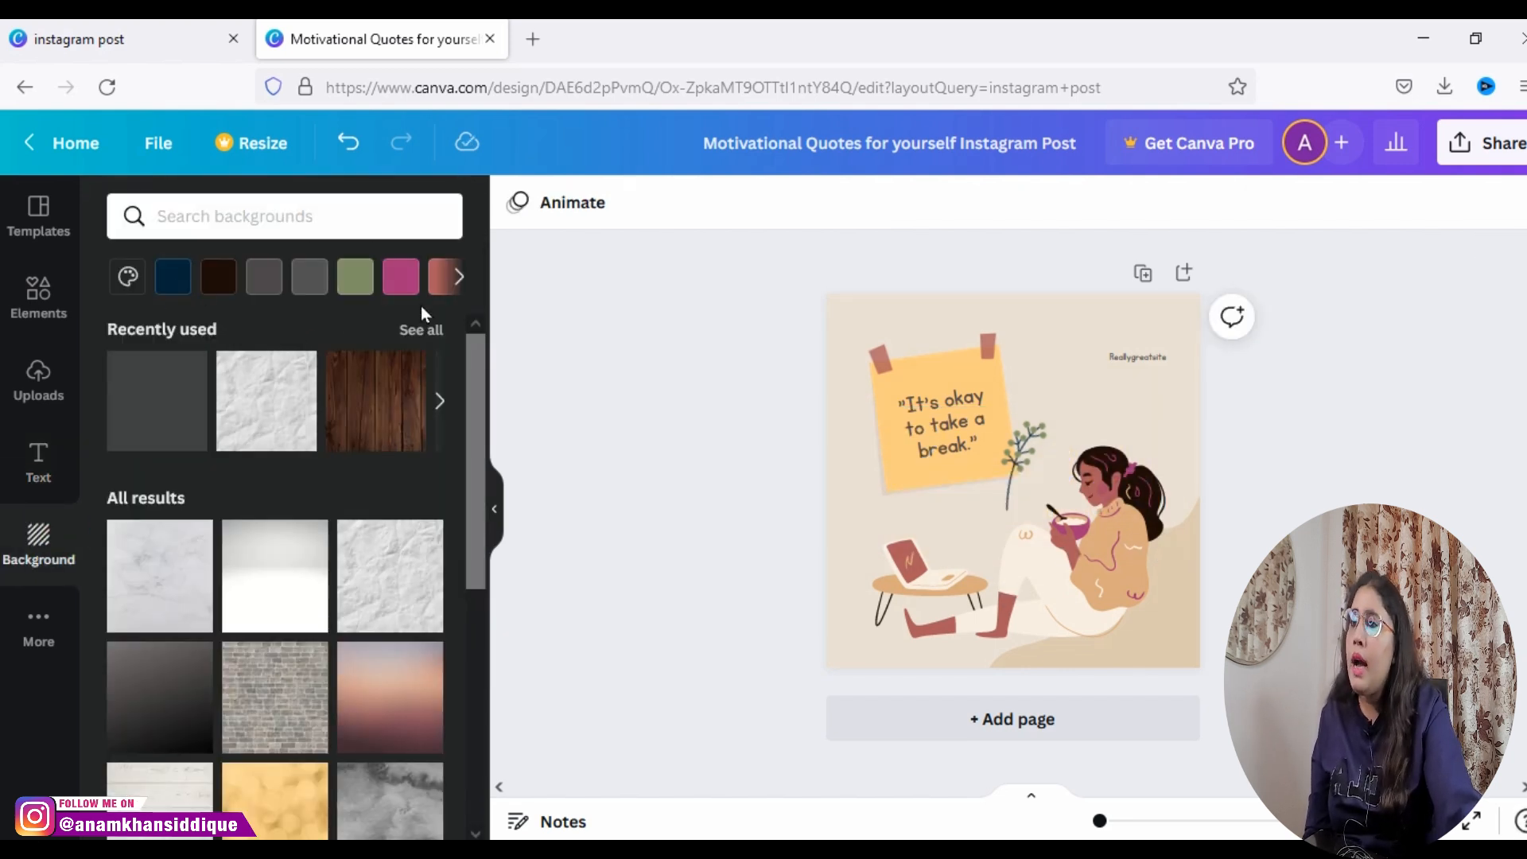
click(457, 278)
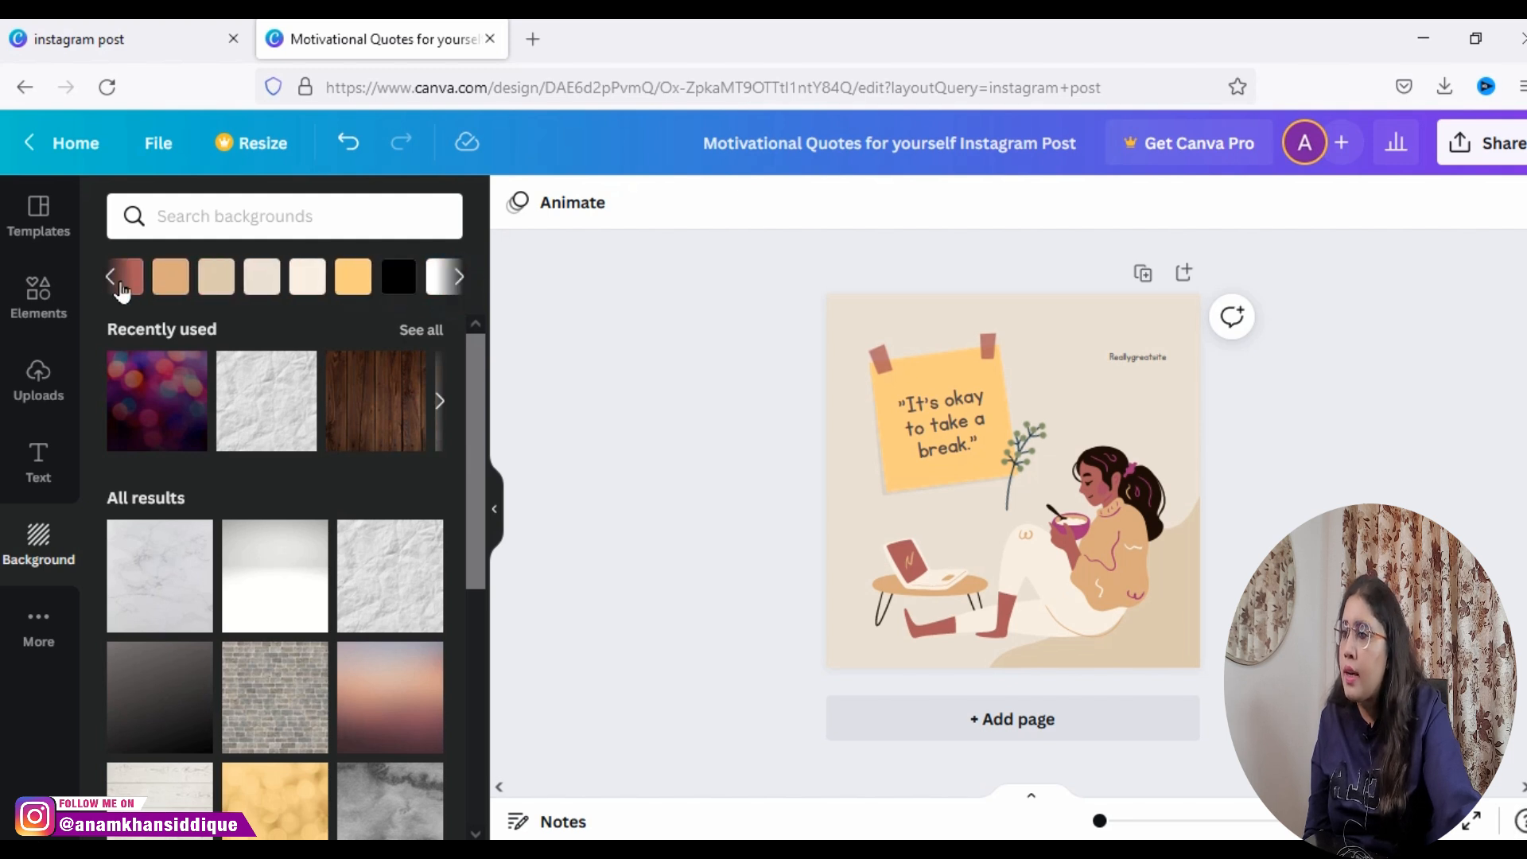
click(176, 294)
click(307, 286)
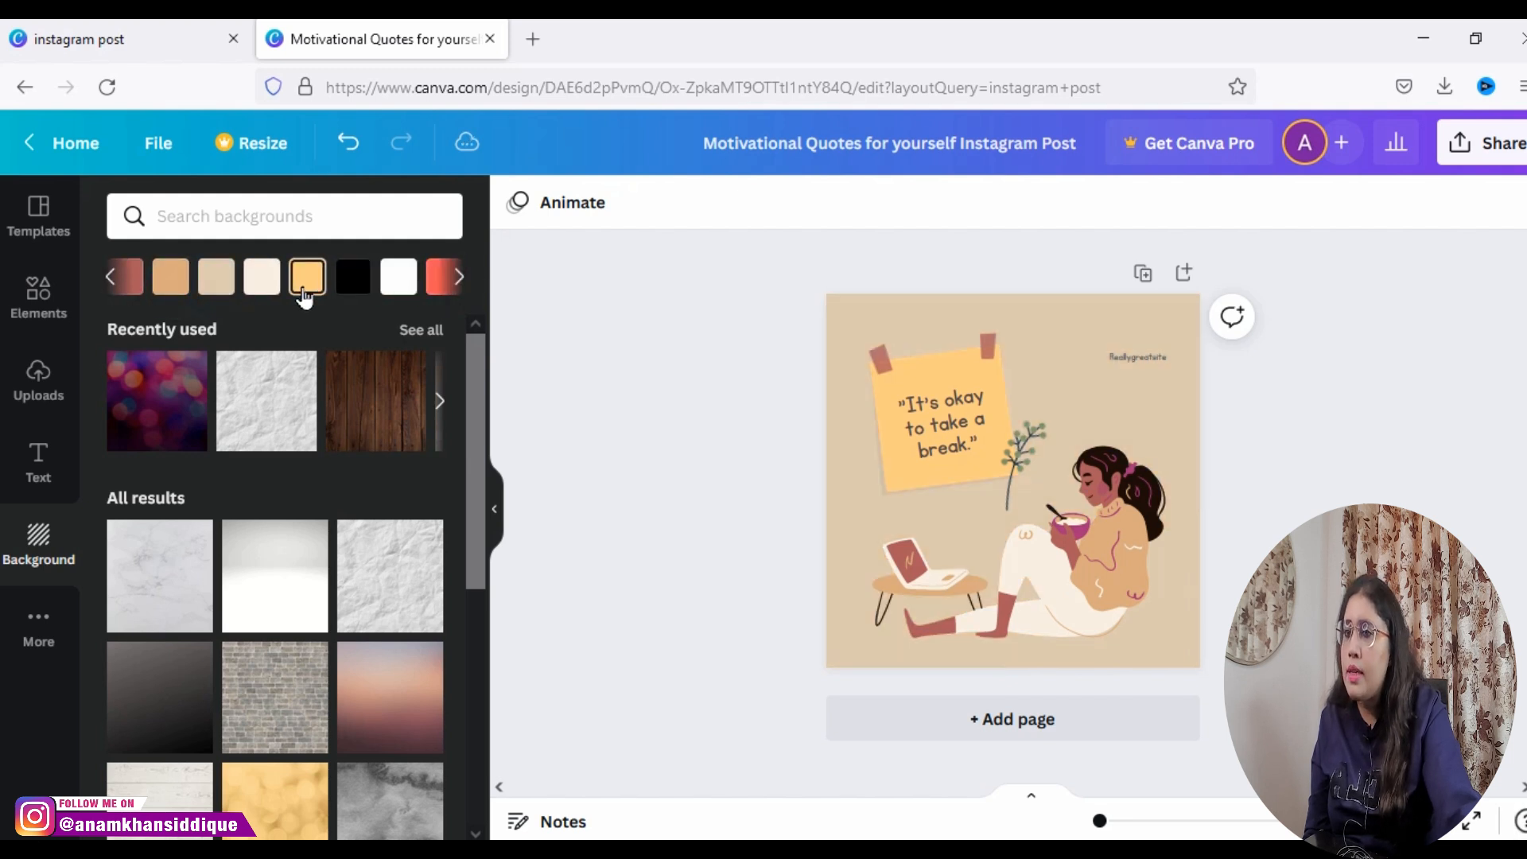
click(412, 285)
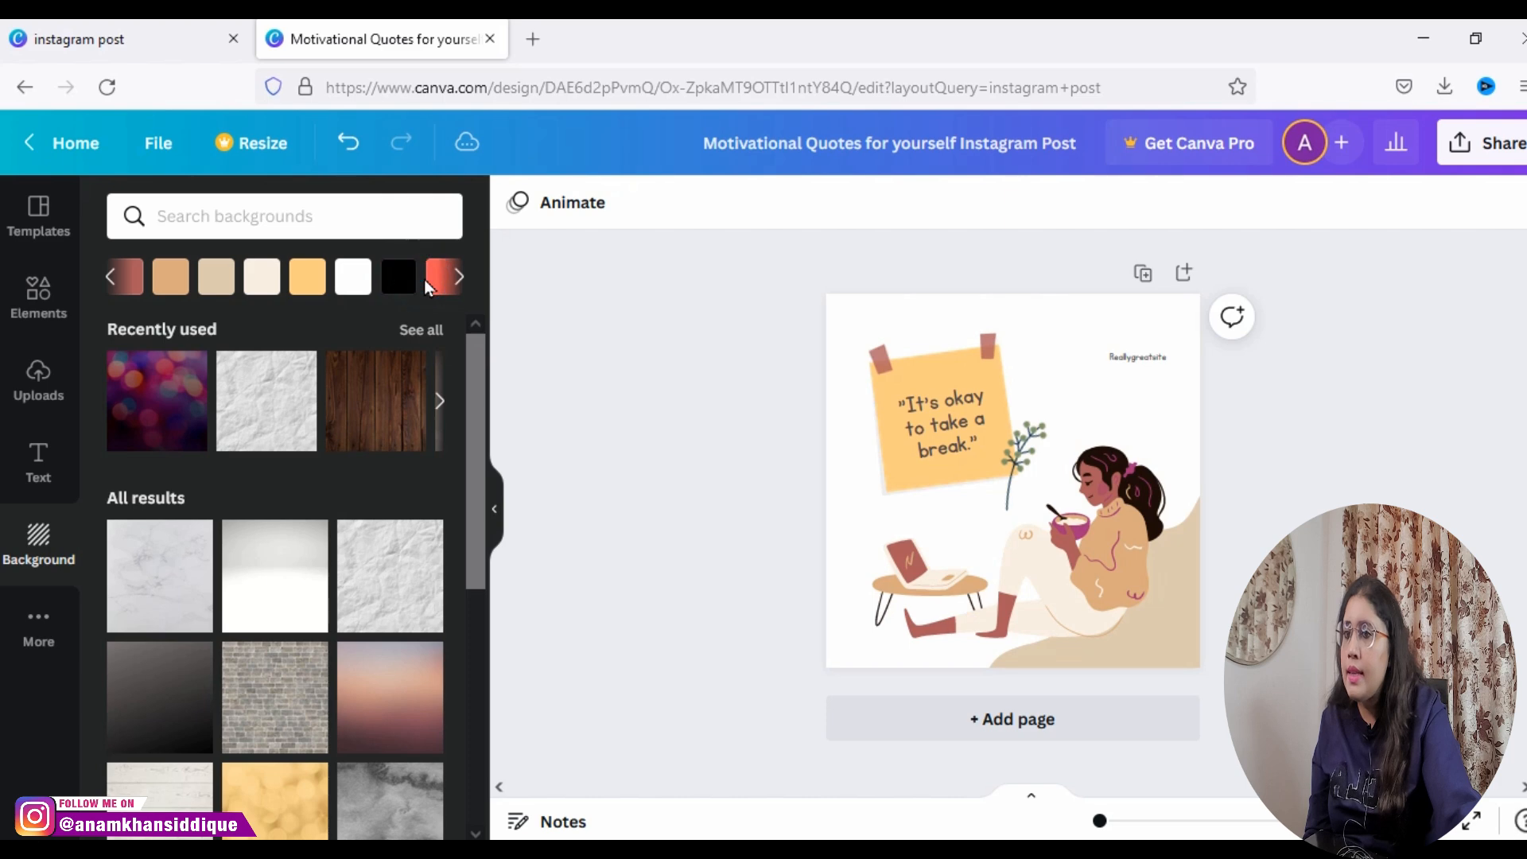
drag(479, 533, 414, 549)
Step: Look through the additional Canva content and apps, and return to the Instagram post templates
click(40, 657)
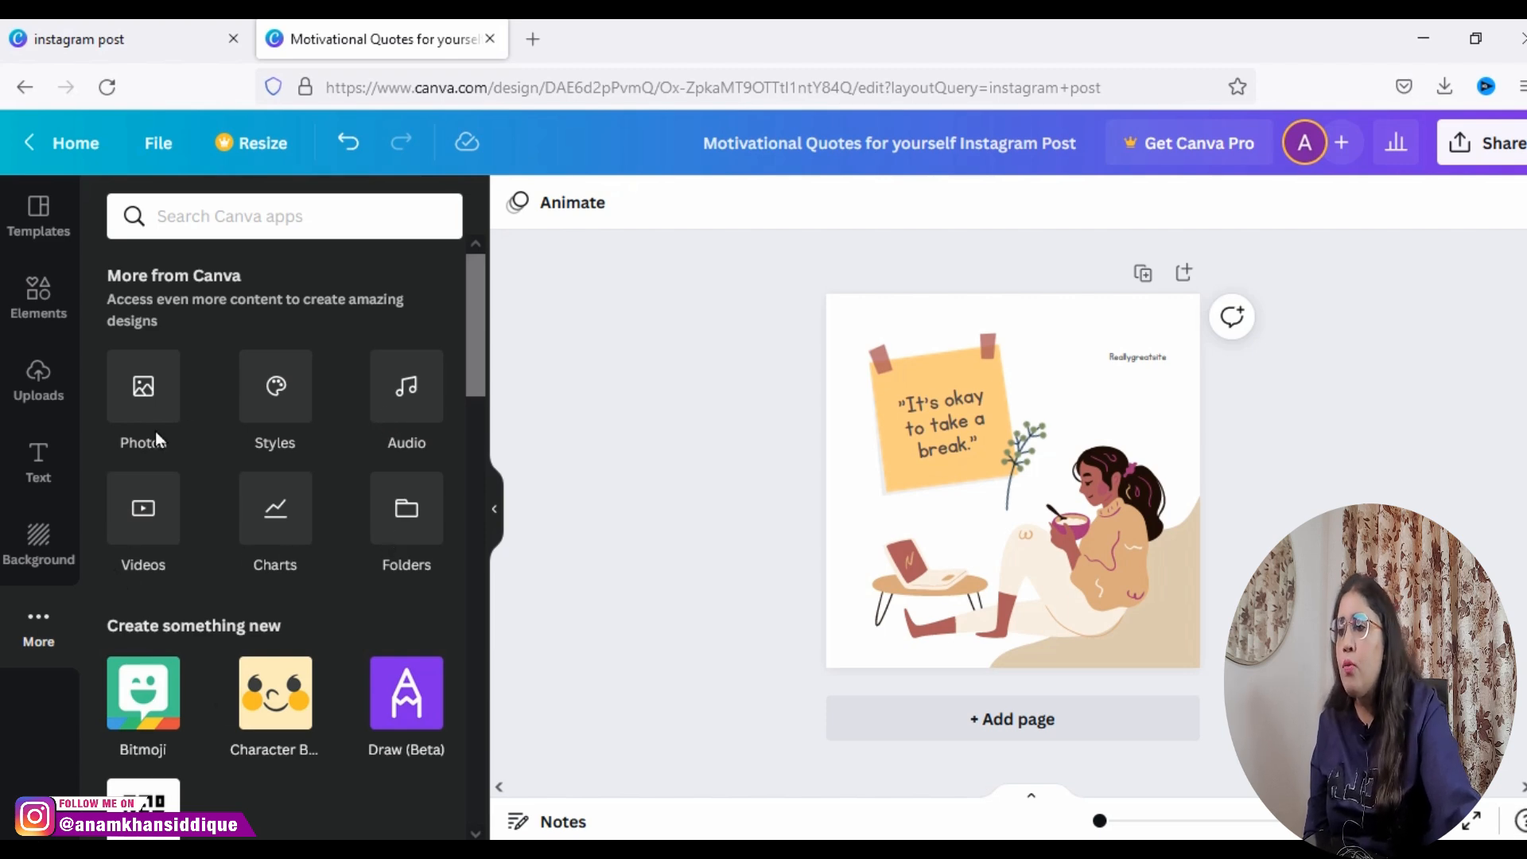
drag(470, 398, 470, 495)
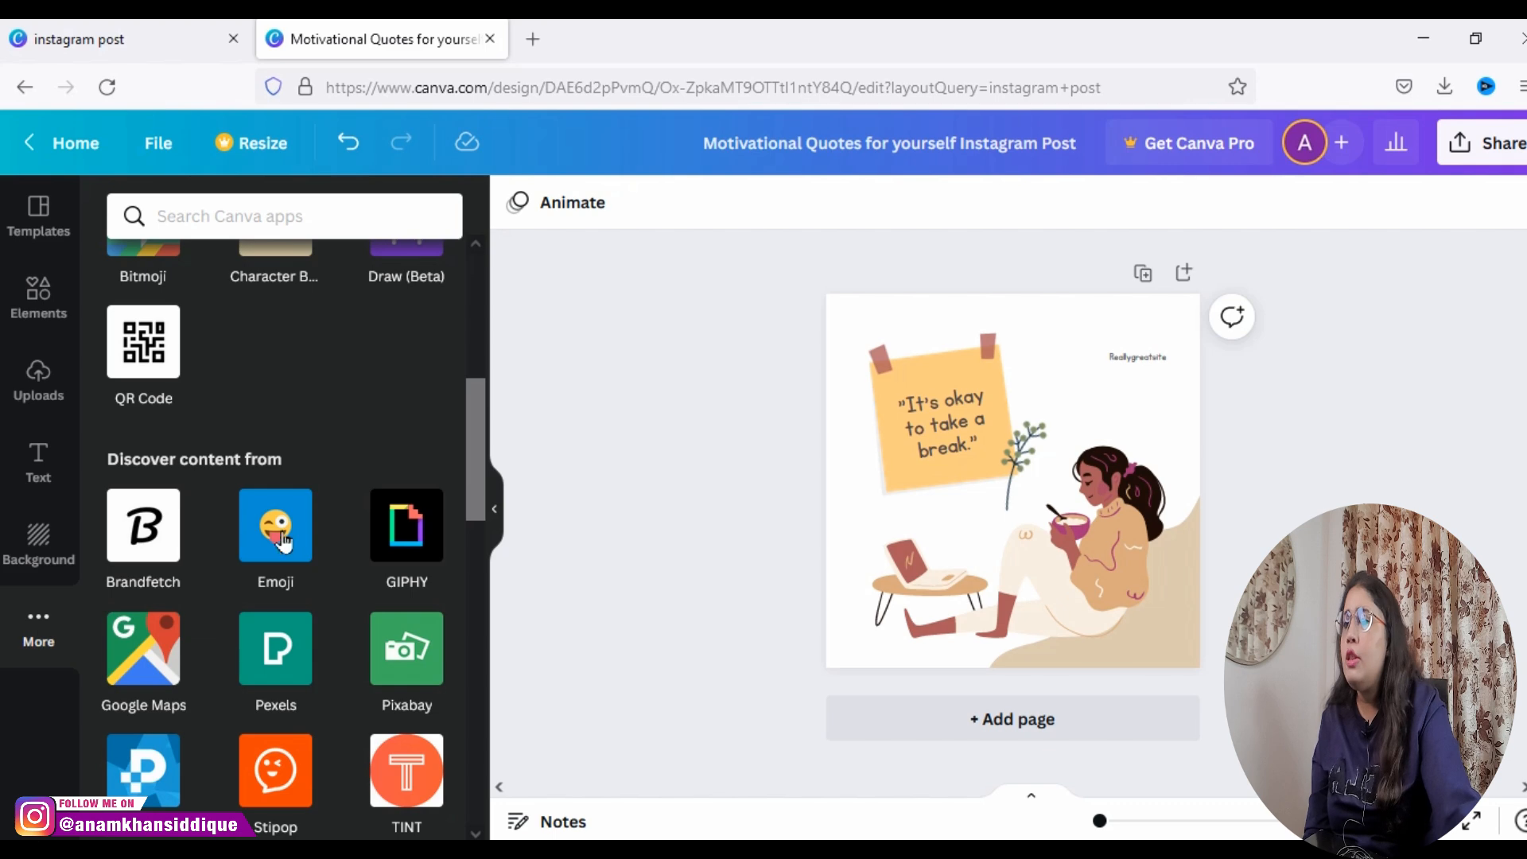
drag(479, 509, 469, 307)
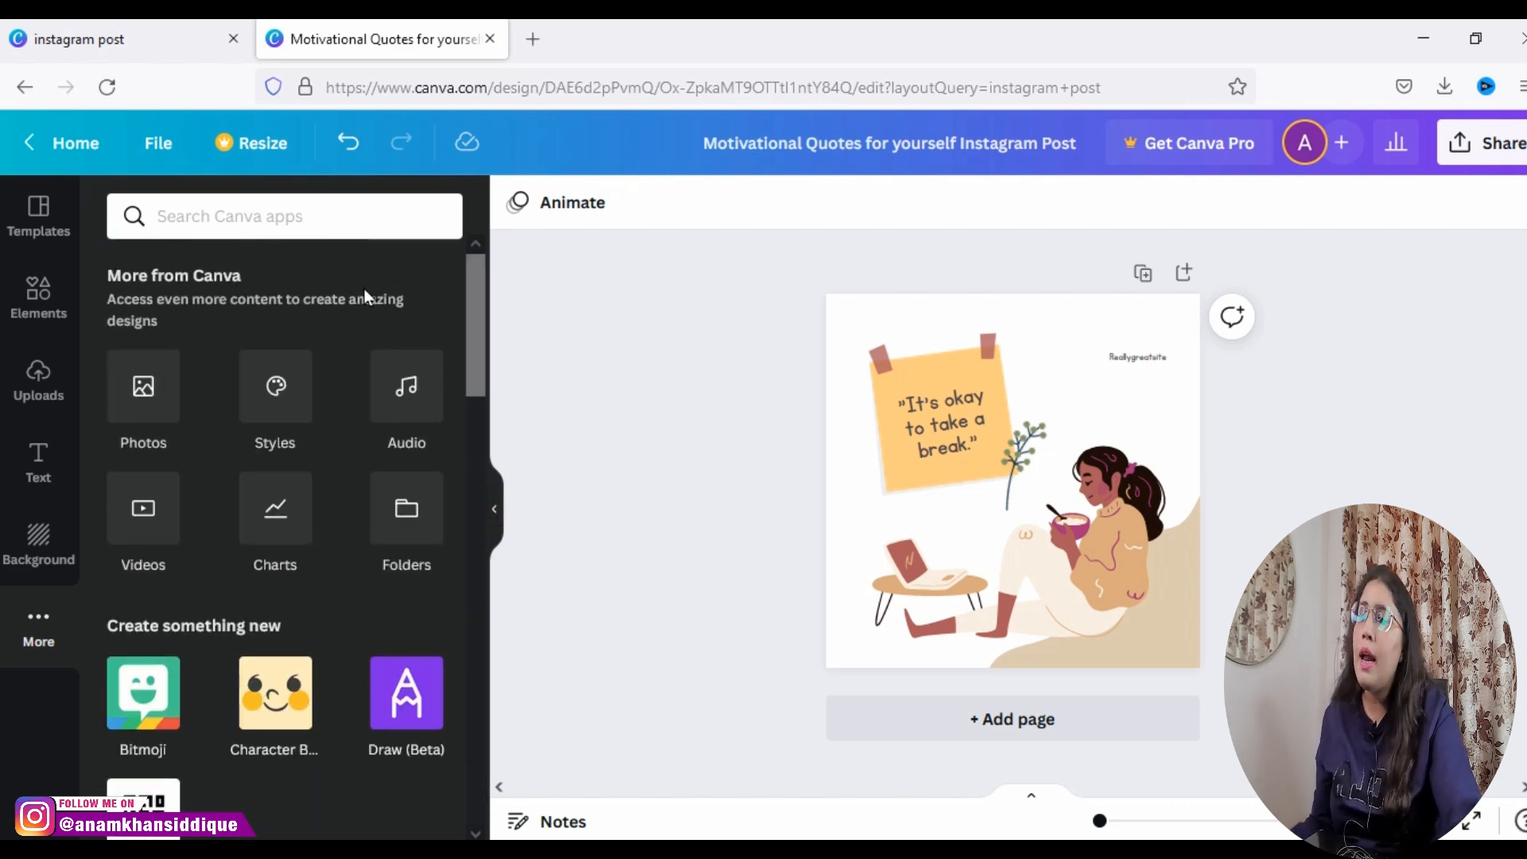
click(28, 242)
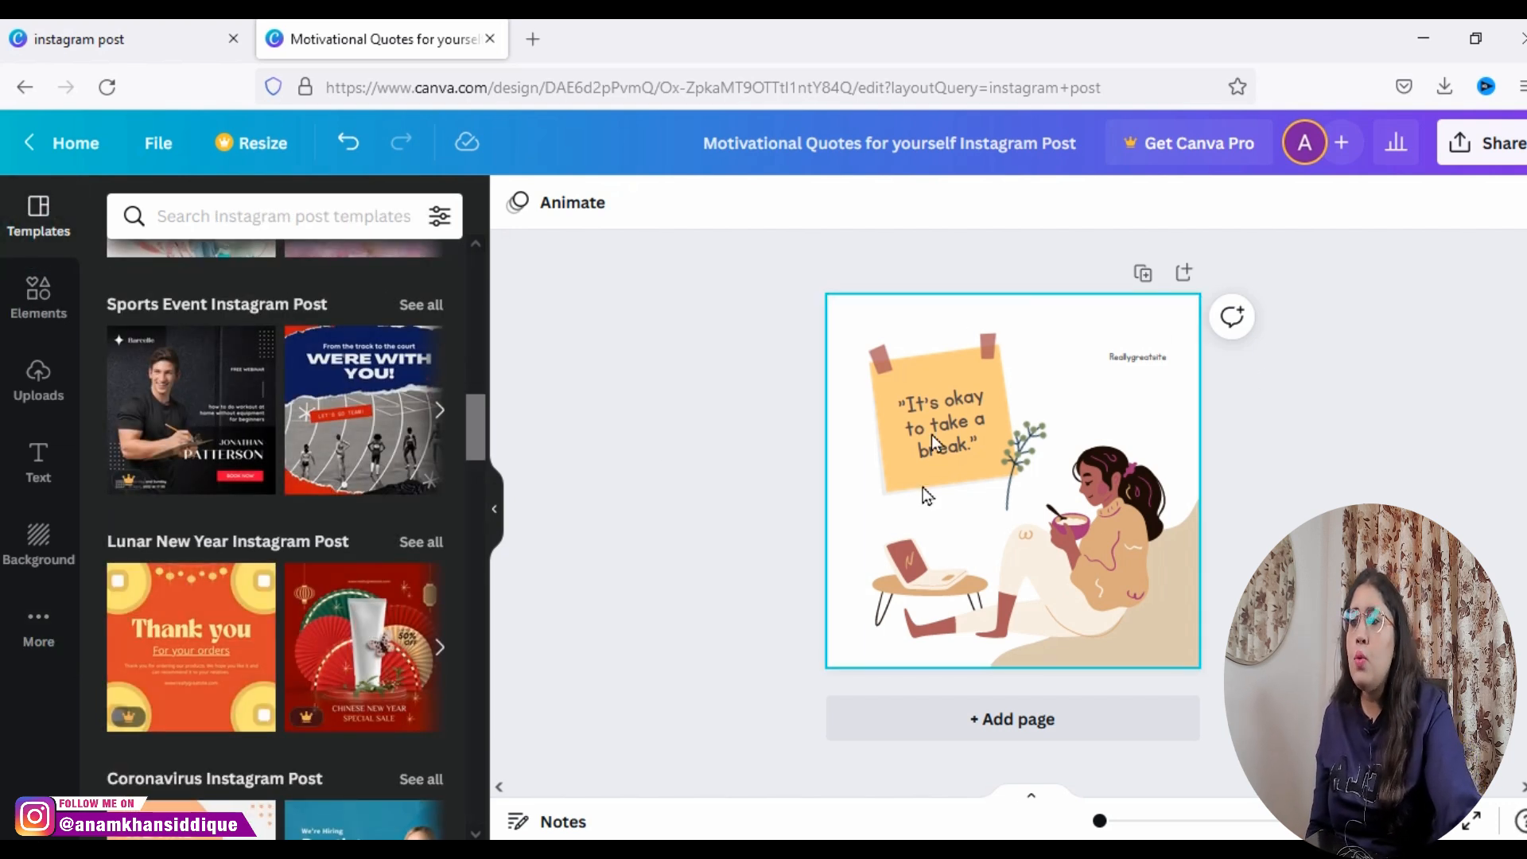
Step: Replace the quote on the sticky note with "I beleive in reality not perfectionism, starting with an opening quotation mark
click(939, 336)
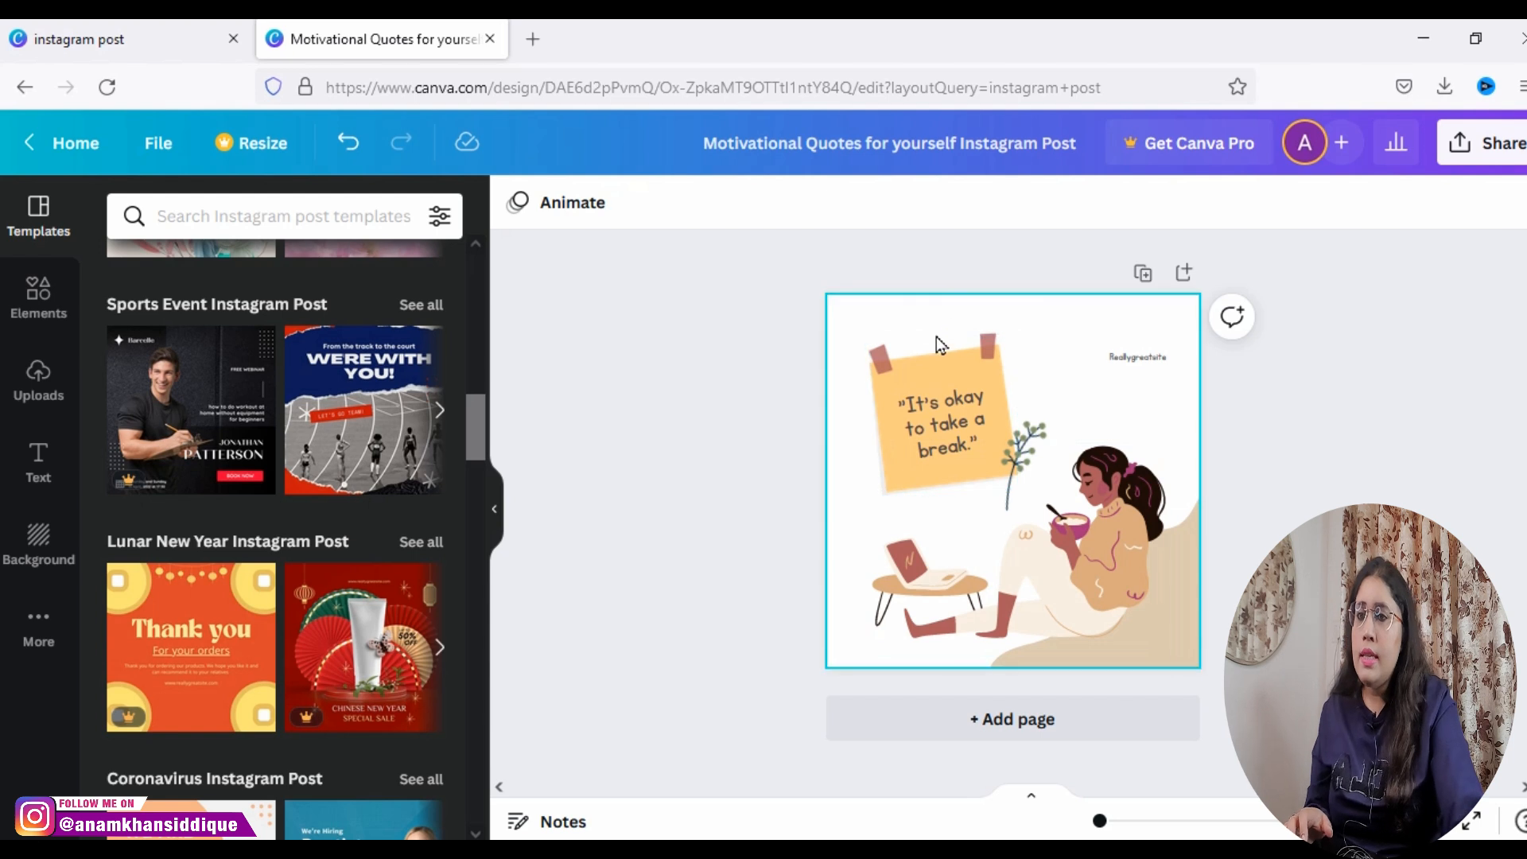
click(941, 446)
click(941, 444)
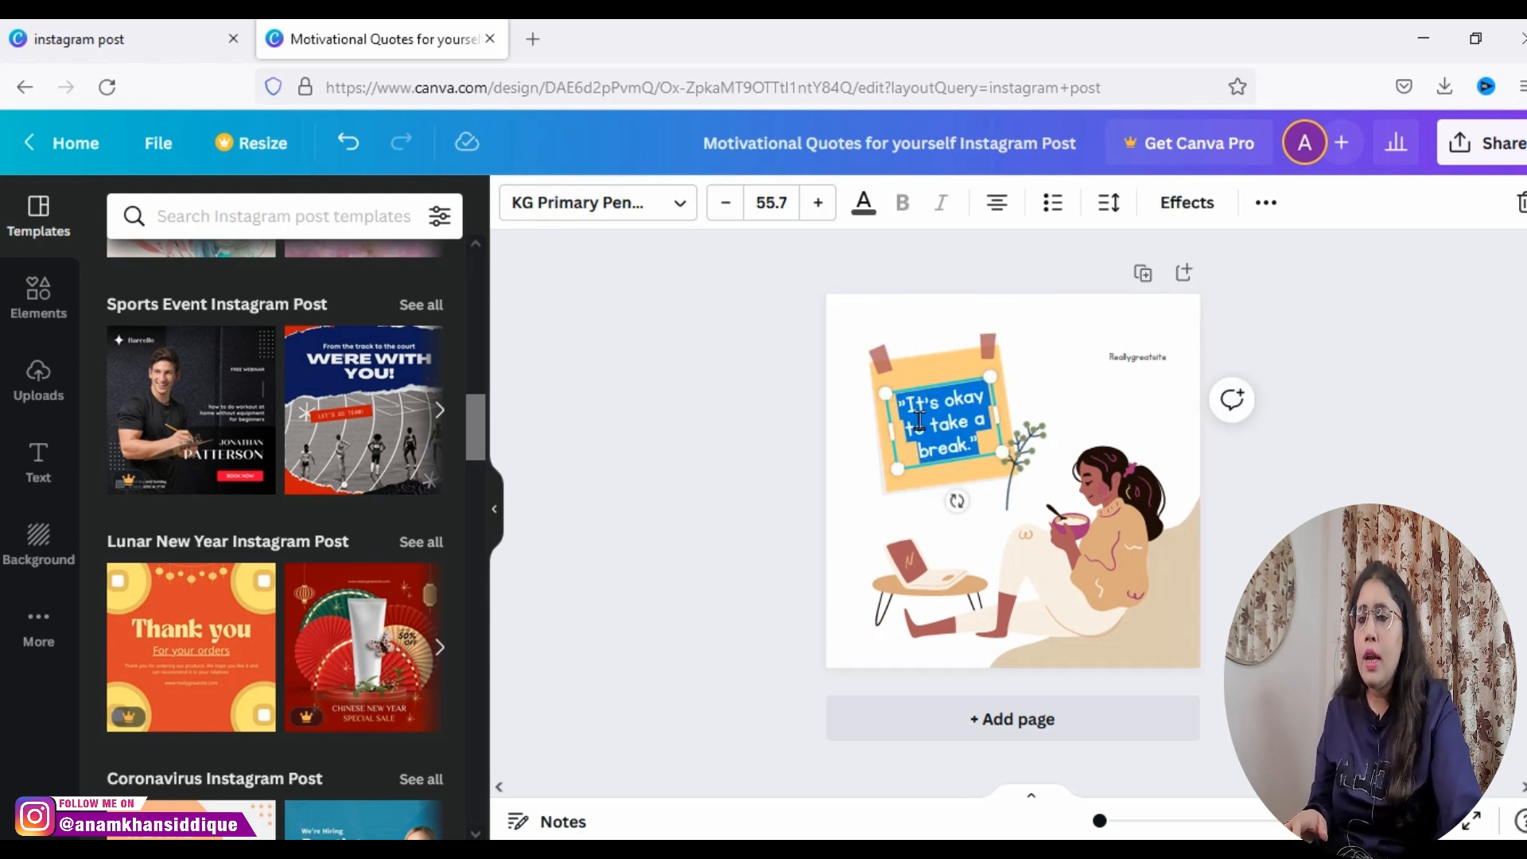
key(BackSpace)
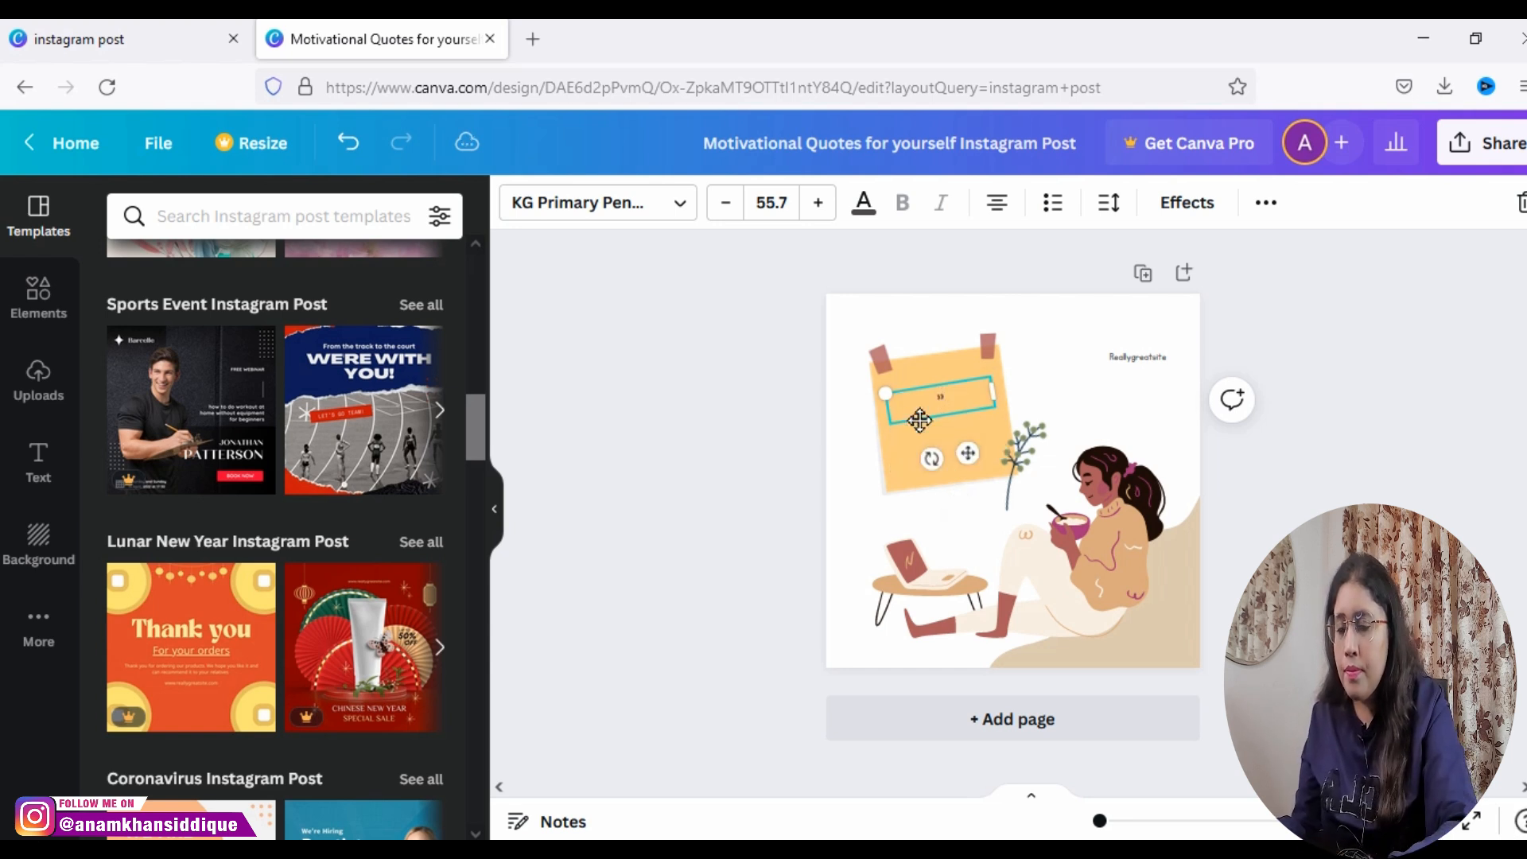
text("I beleive in)
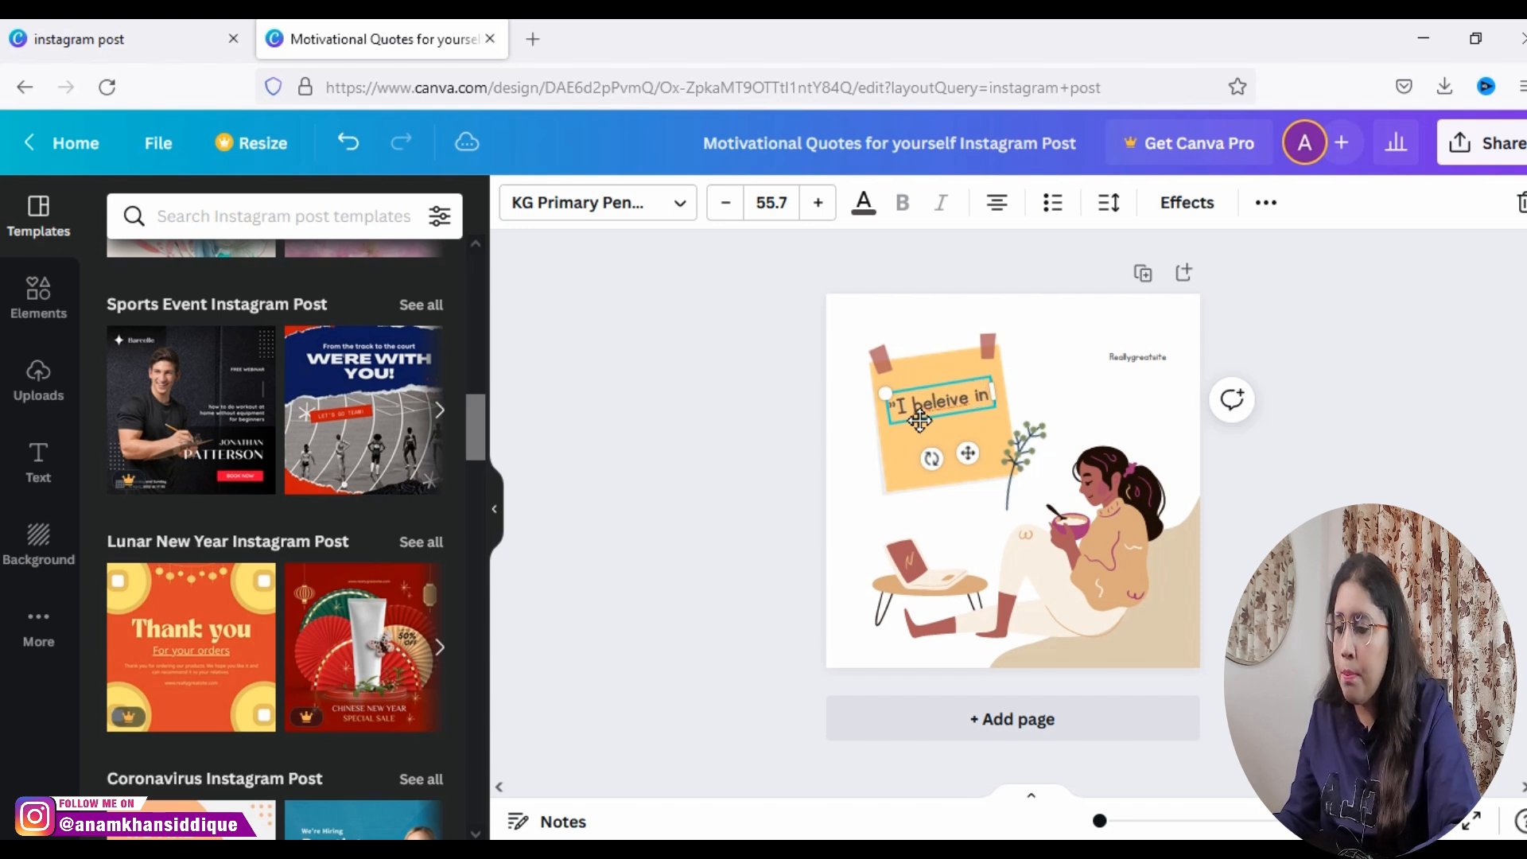
text( reality not p)
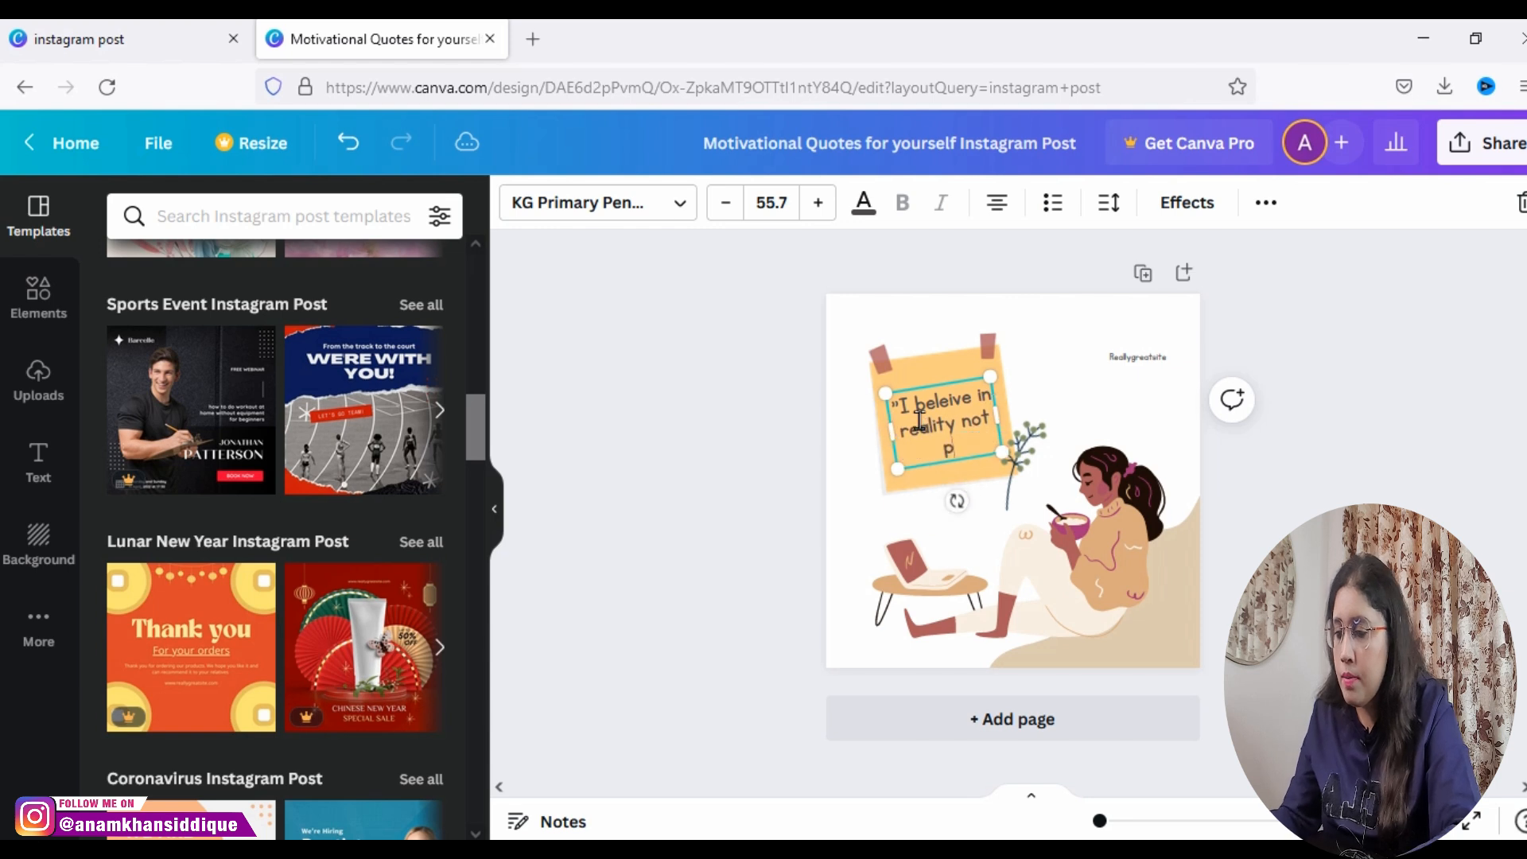
text(erfectionism)
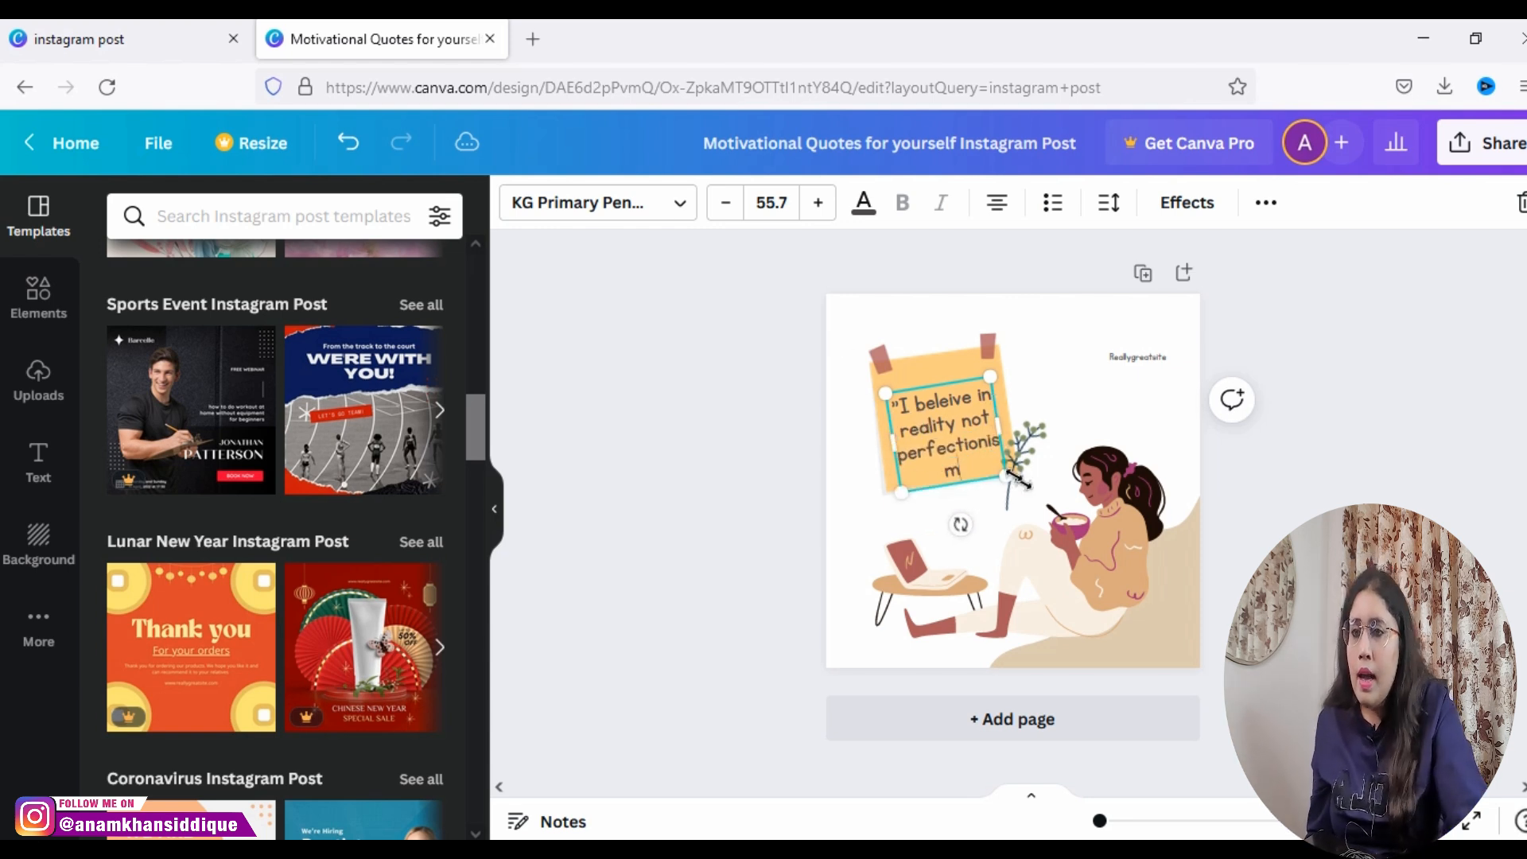
Step: Widen the quote's text box so "perfectionism" fits on one line, and recentre it on the sticky note
drag(1003, 424, 1026, 425)
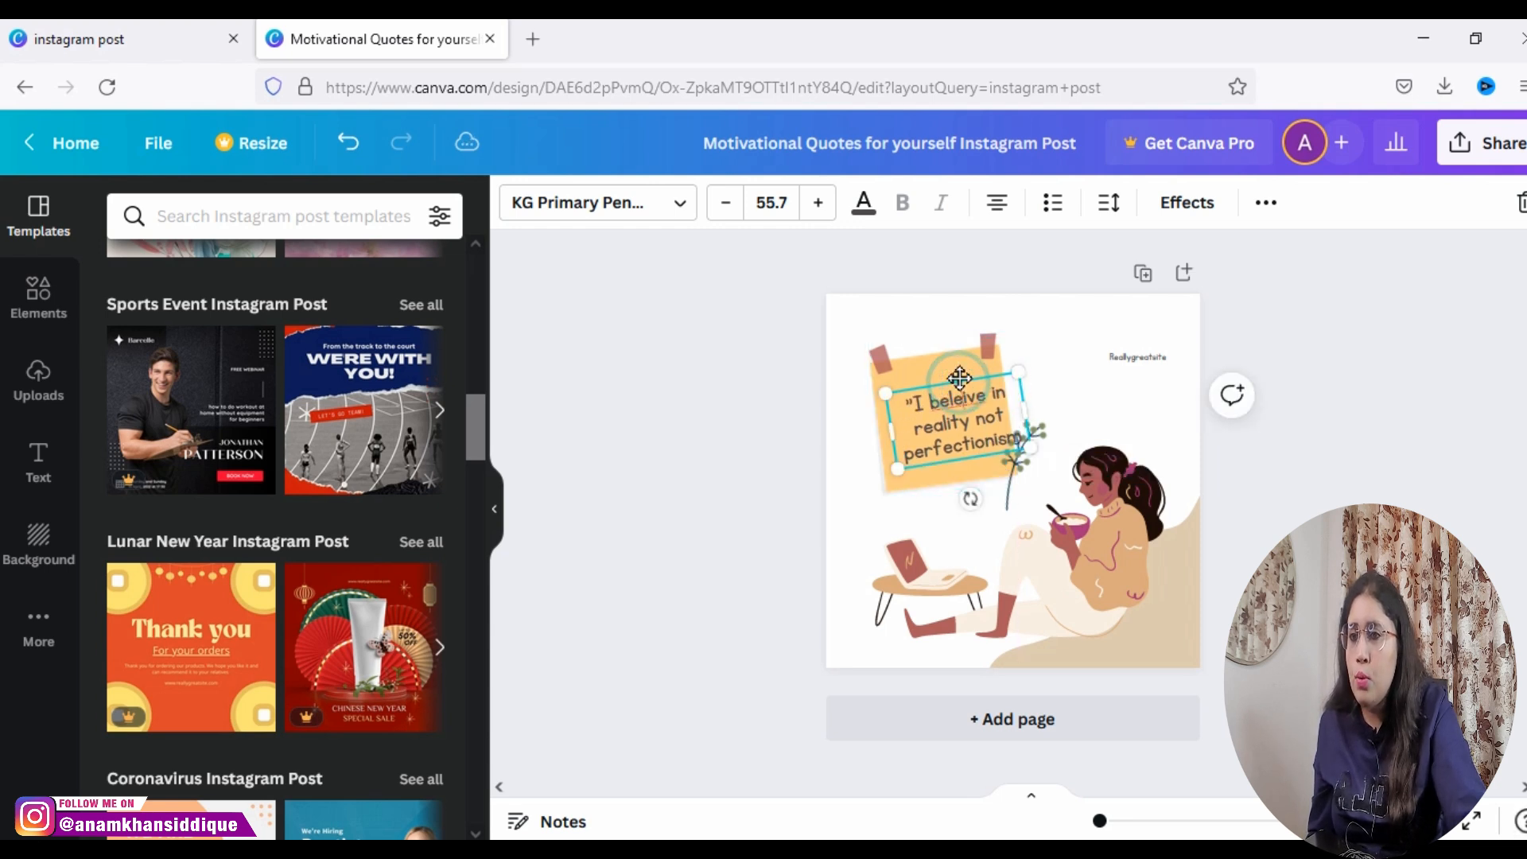
drag(957, 385, 948, 379)
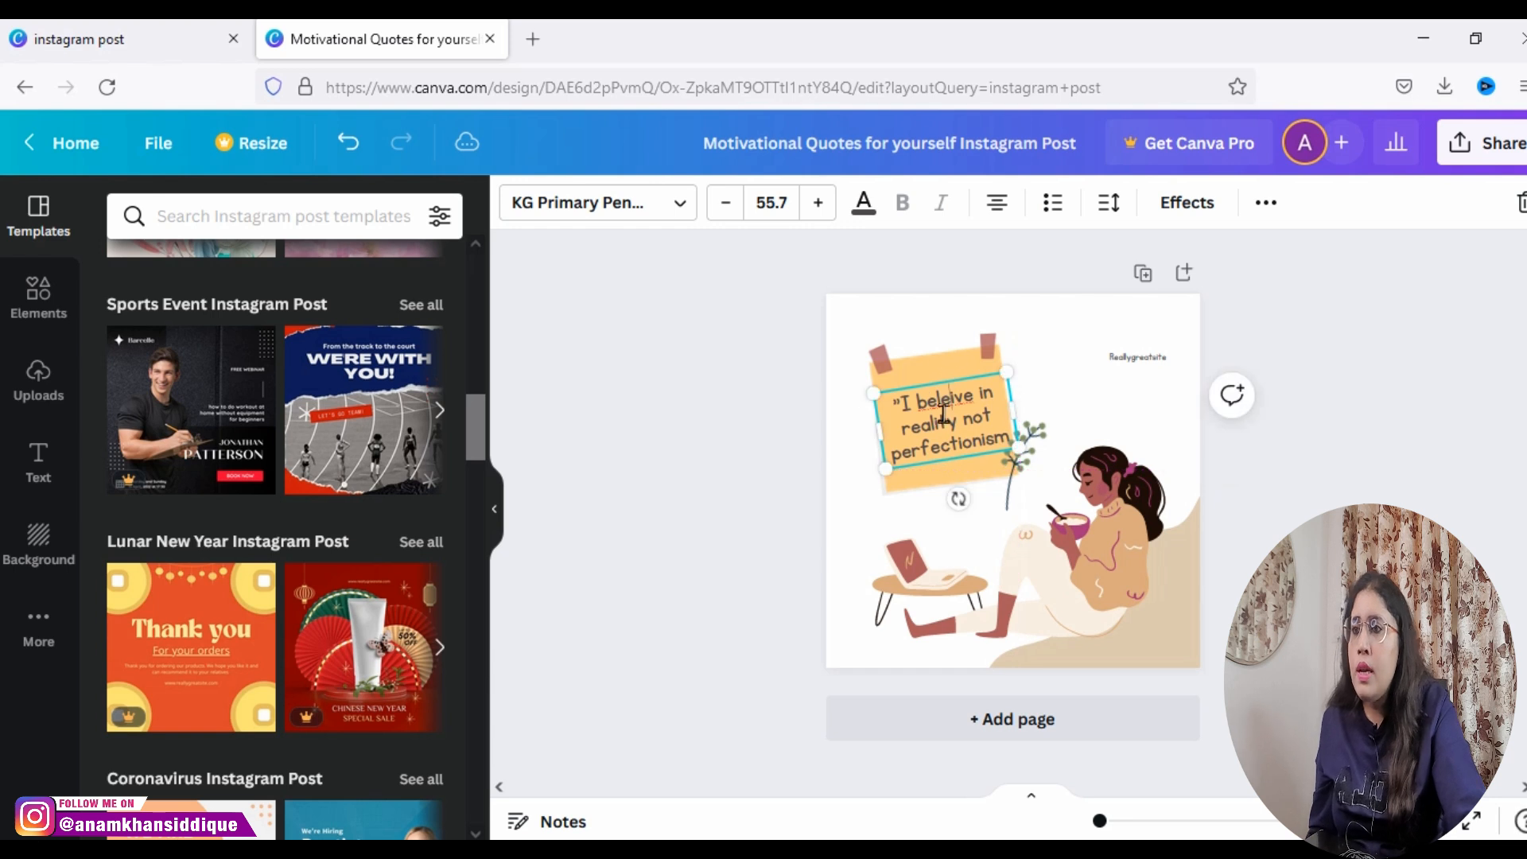
Step: Browse the available fonts for the quote, search for "handwriting", and list the suggested "handwritten" fonts
click(680, 205)
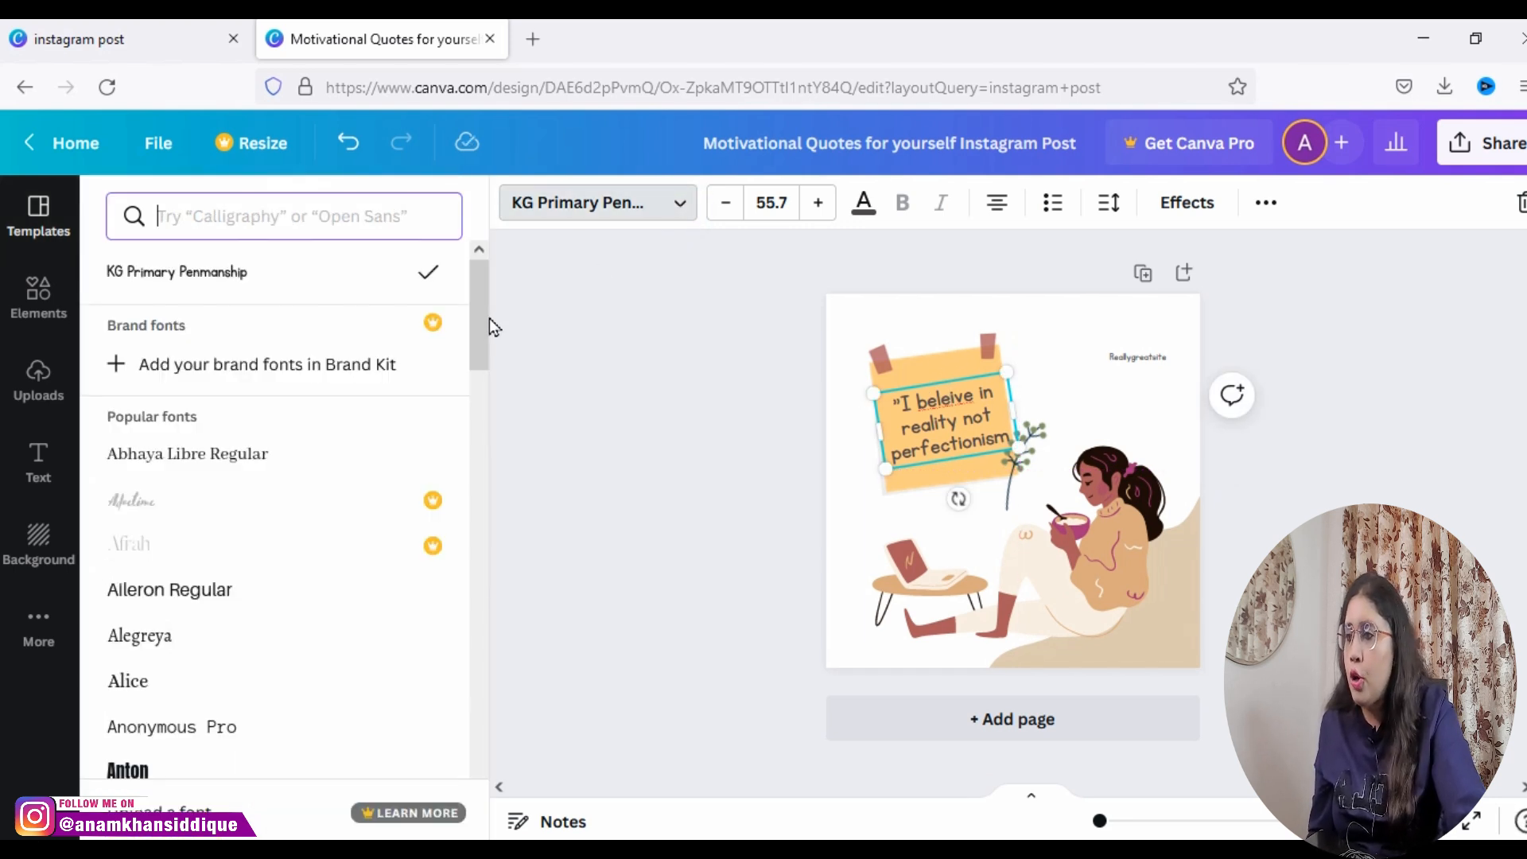
drag(484, 337, 485, 623)
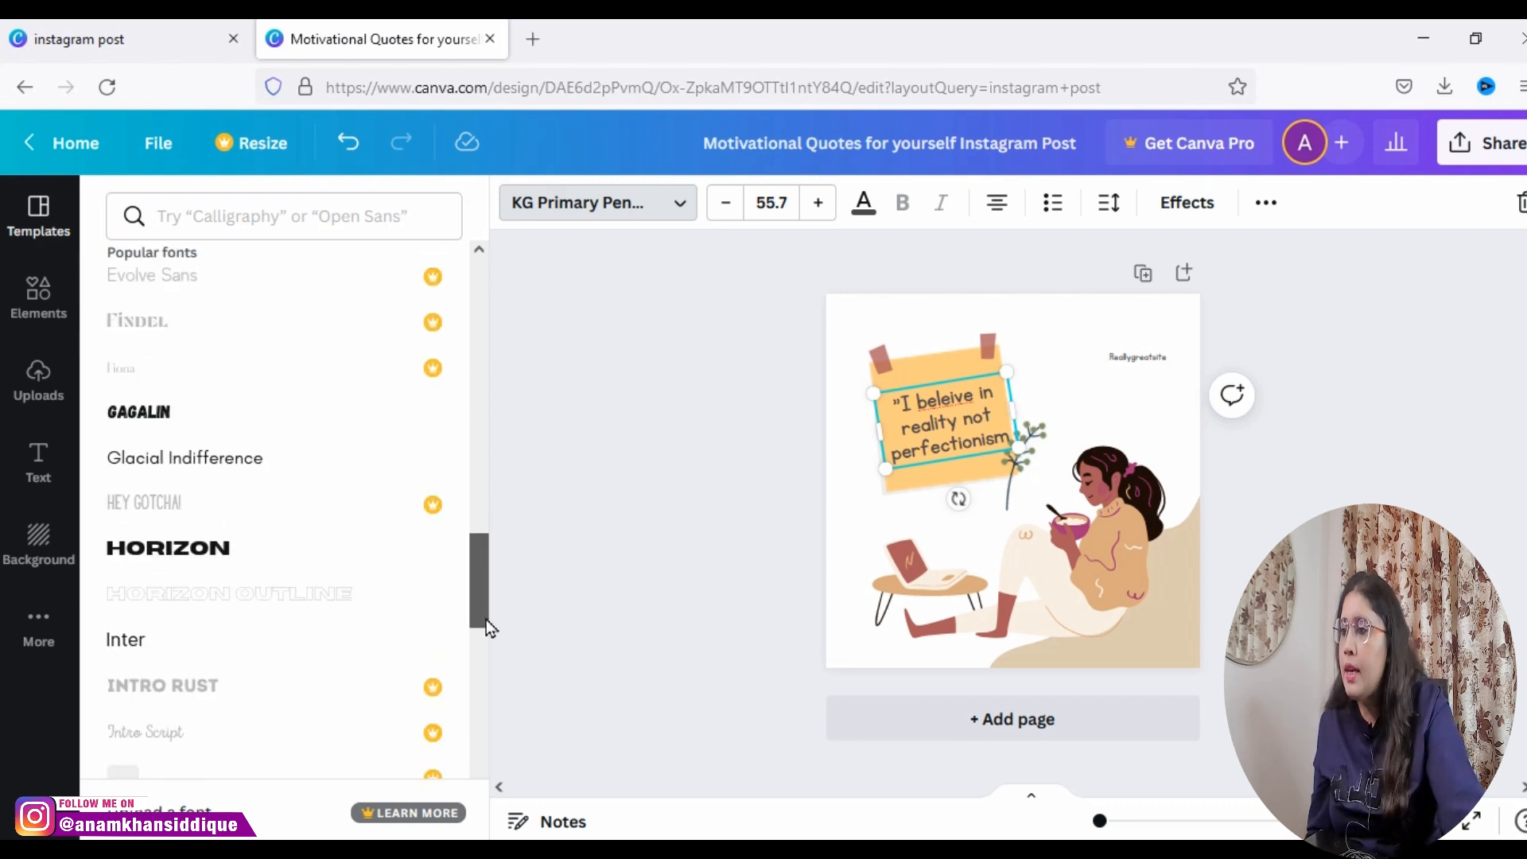
click(223, 218)
text(handwriting)
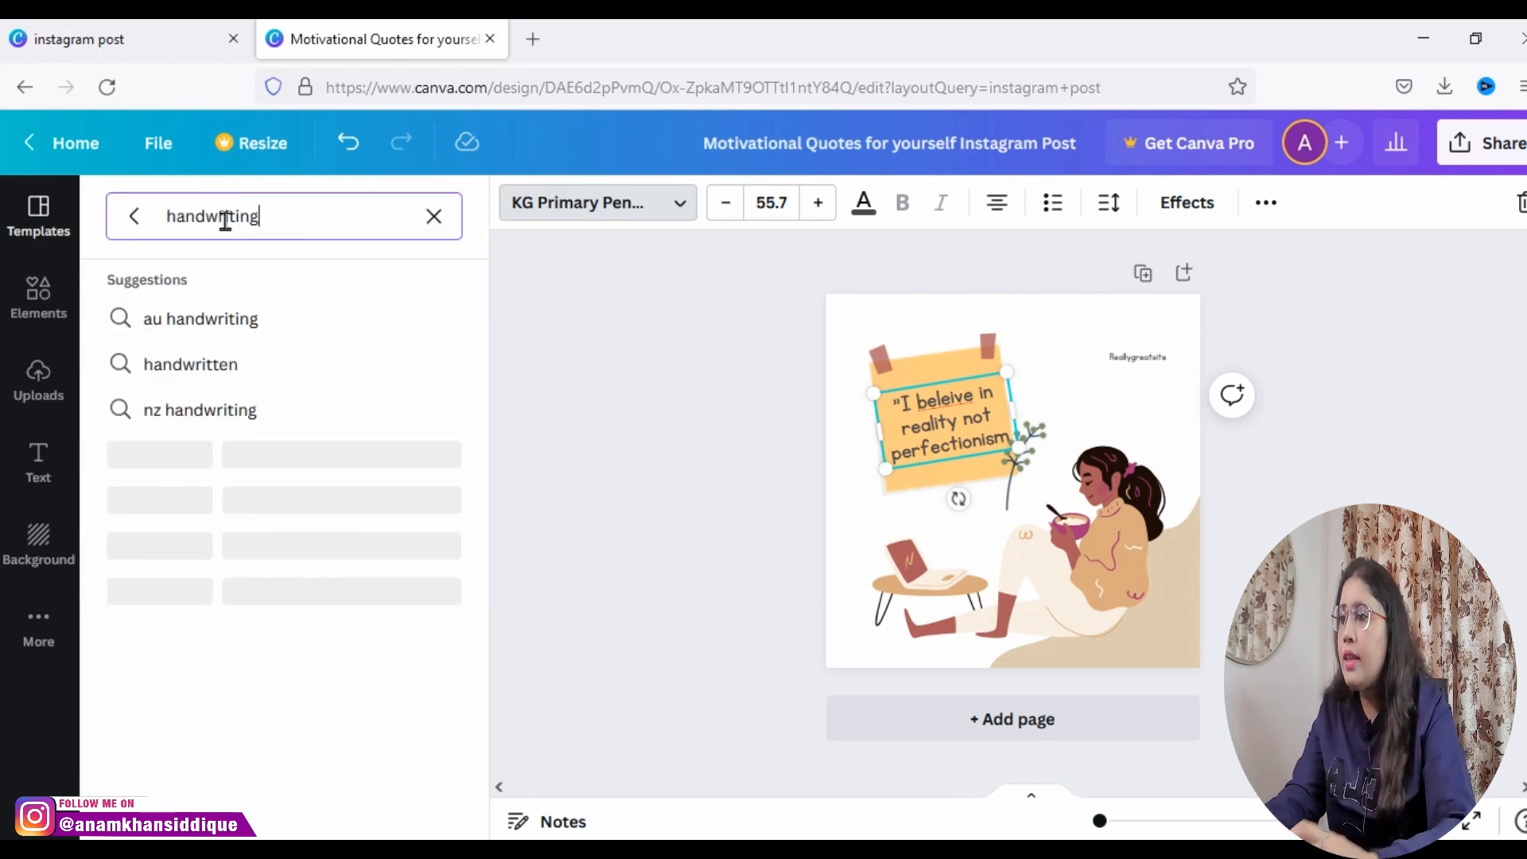
click(222, 383)
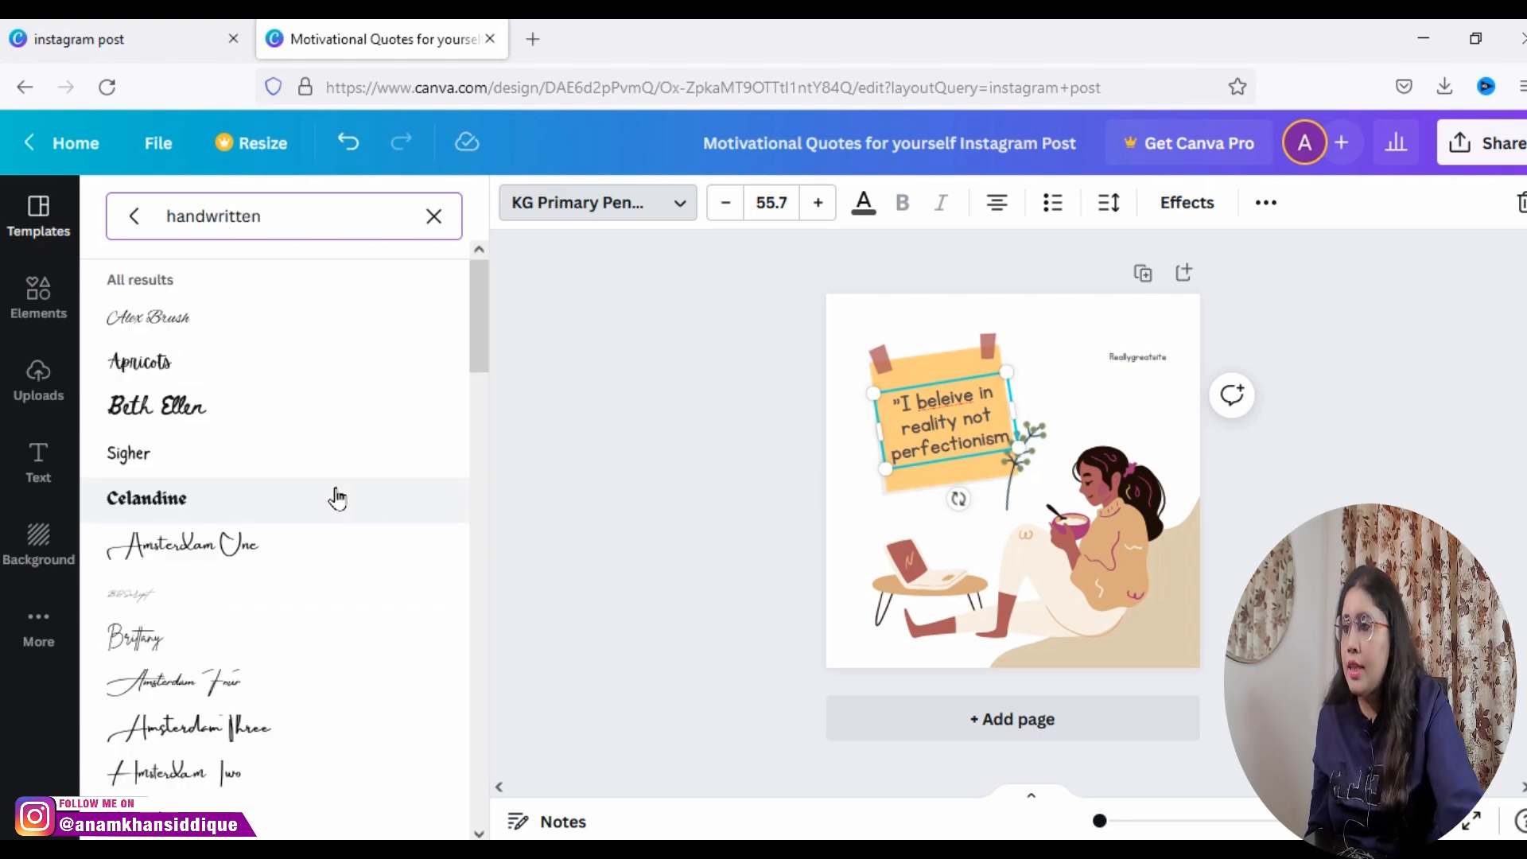
Step: Try the Celandine, Beth Ellen and Apricots fonts on the quote, and undo the font and text box changes
click(200, 519)
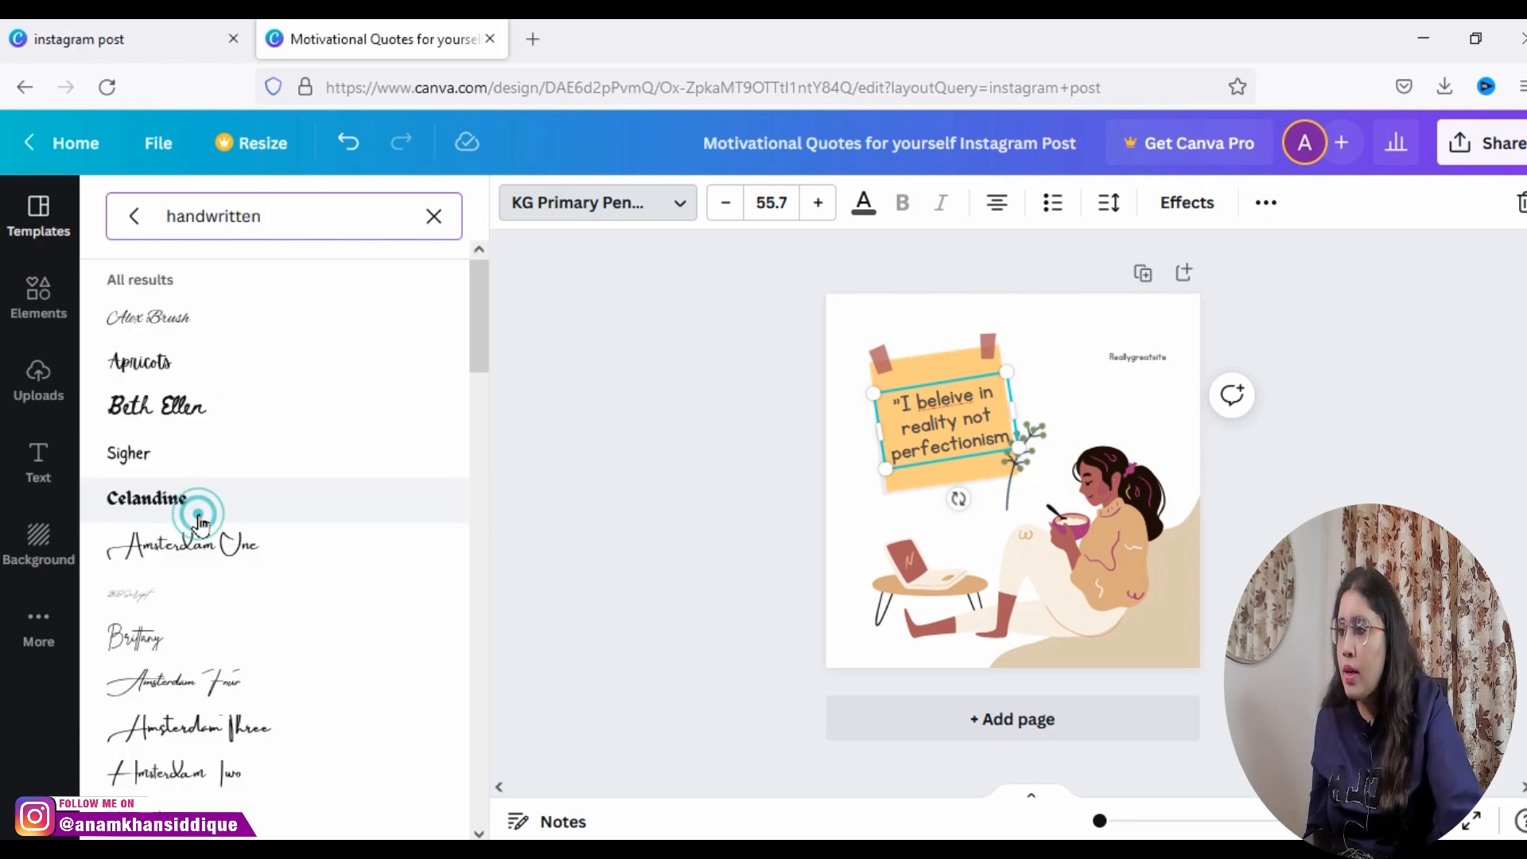
click(160, 426)
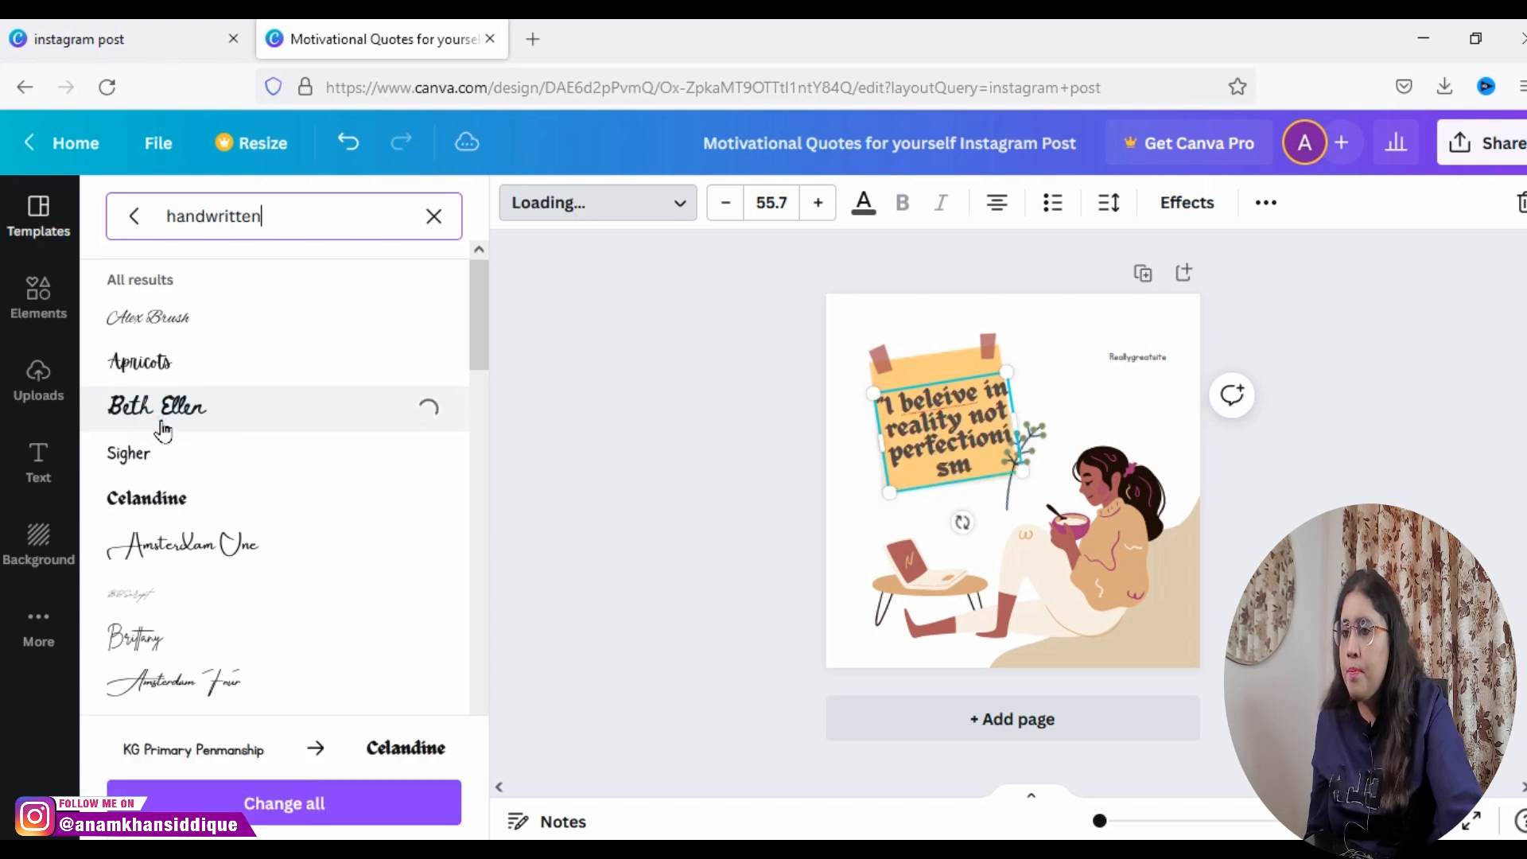
click(162, 366)
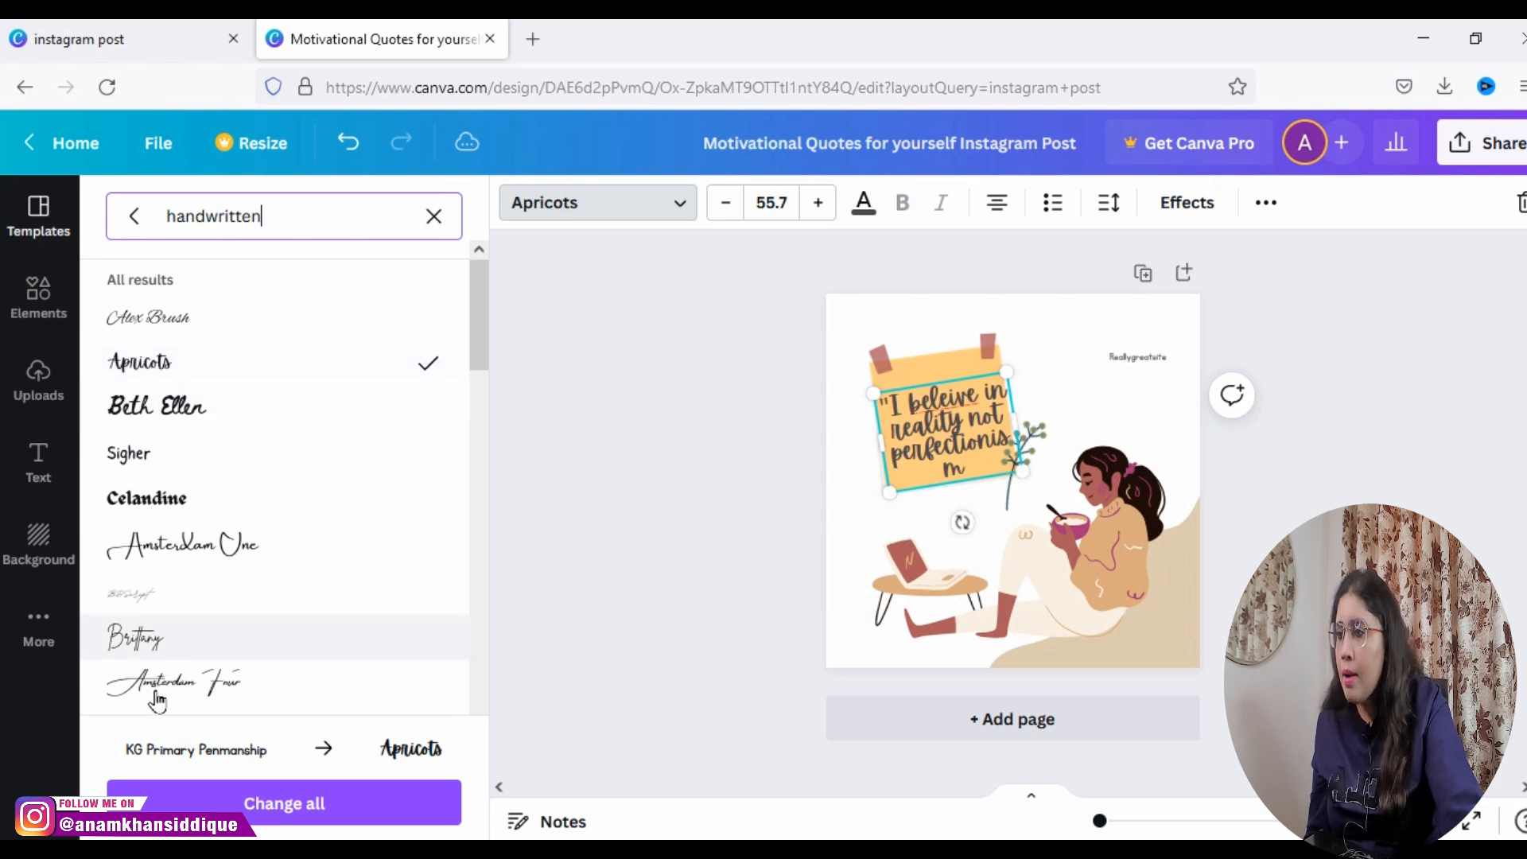
click(351, 143)
click(354, 144)
click(354, 144)
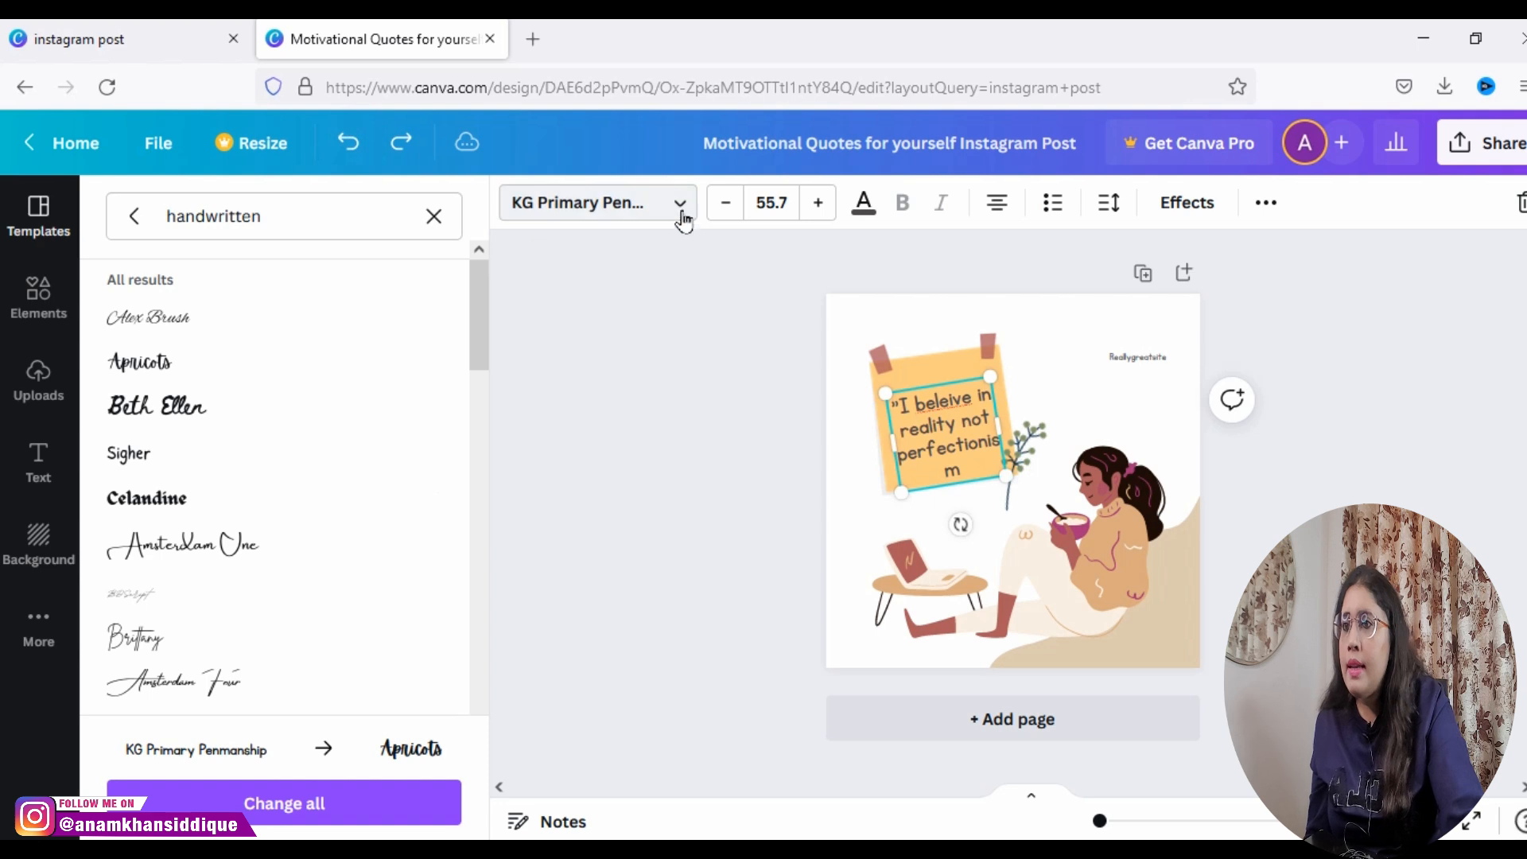
Step: Try enlarging the quote text, and reduce its font size to 46.7
click(813, 208)
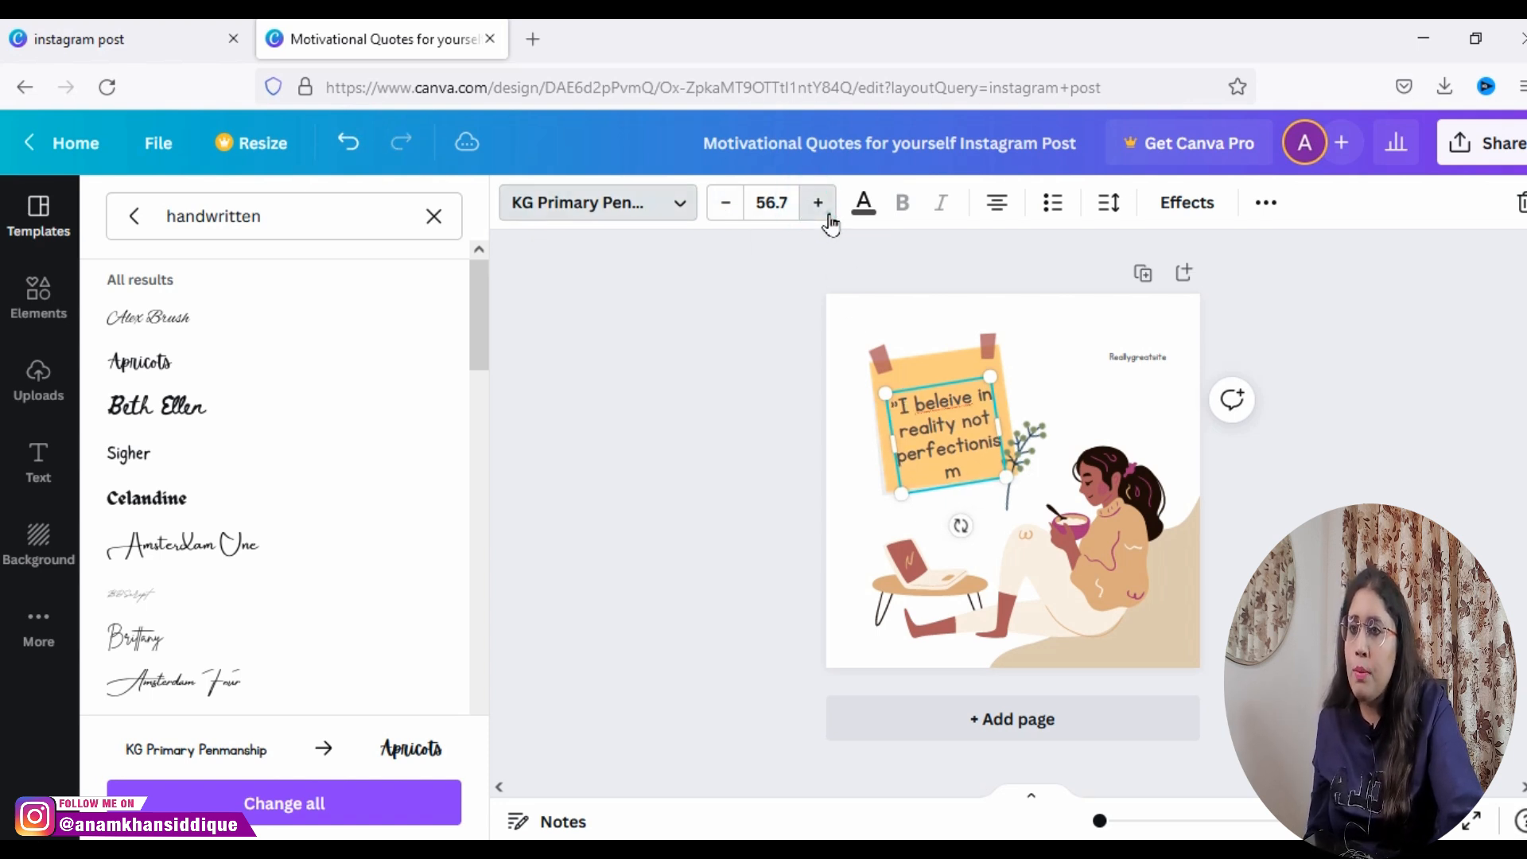
click(819, 205)
click(819, 205)
click(724, 205)
click(725, 205)
click(725, 206)
click(725, 205)
click(725, 205)
click(725, 205)
click(725, 206)
click(725, 205)
click(725, 205)
click(725, 205)
click(725, 205)
click(724, 205)
click(725, 206)
click(725, 205)
click(725, 206)
Step: Show the font colour options for the quote, cycle through its text alignments, and set it to justified
click(860, 204)
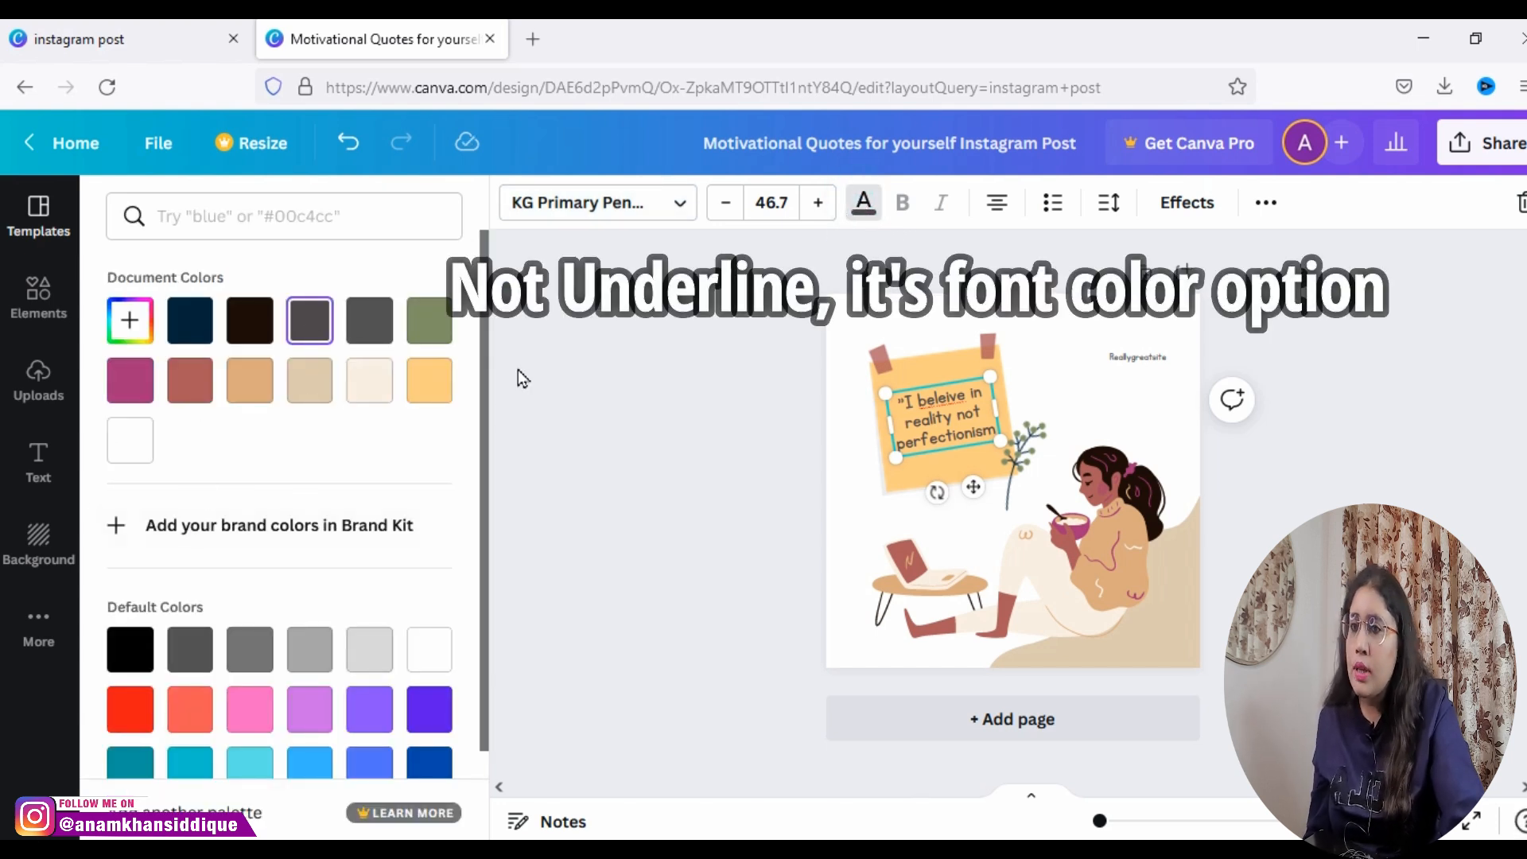
click(995, 204)
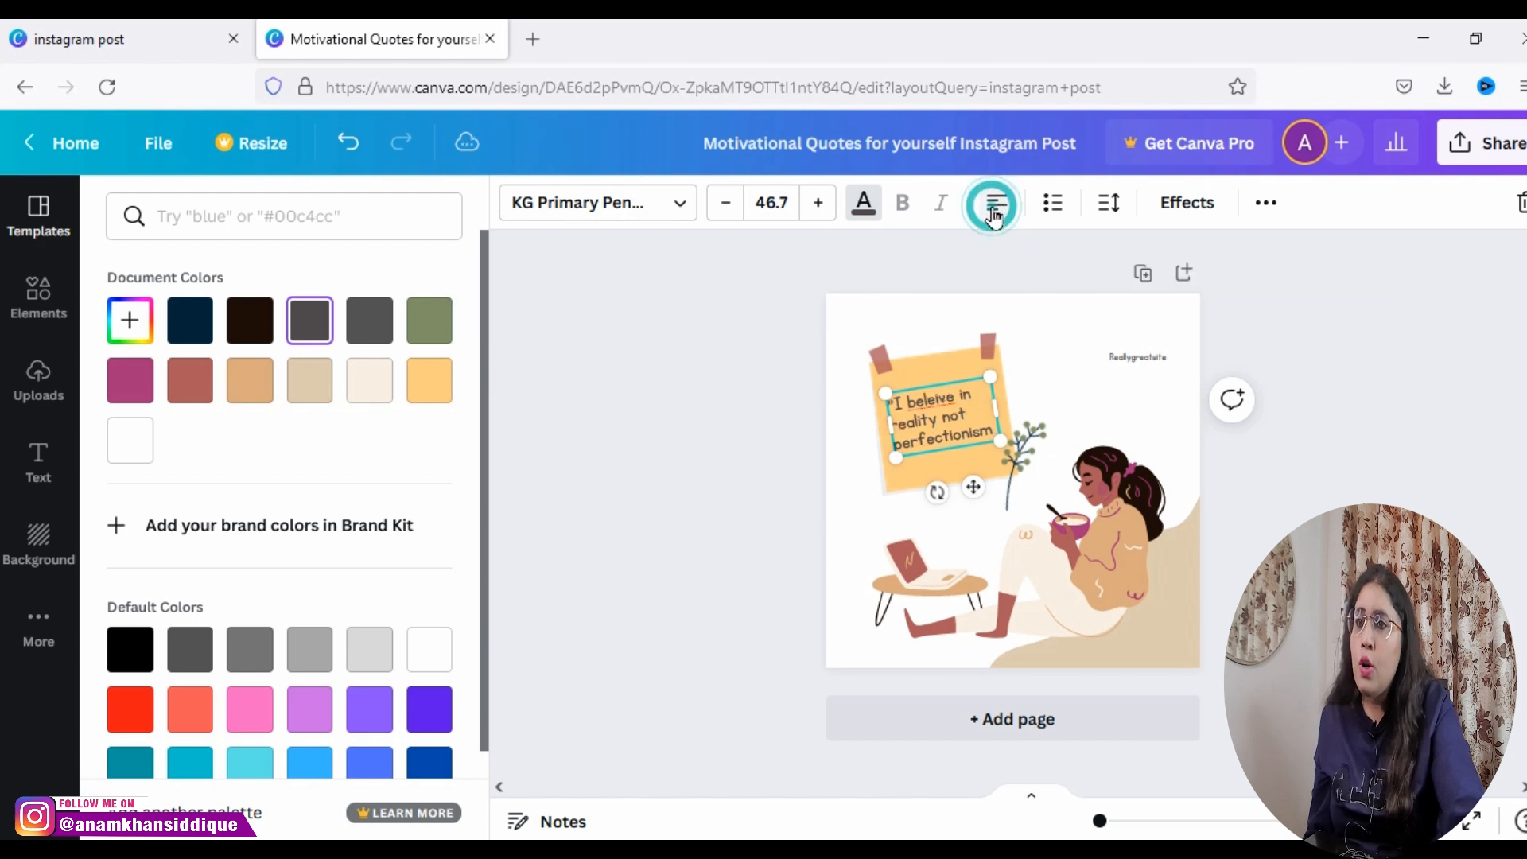
click(998, 206)
click(999, 207)
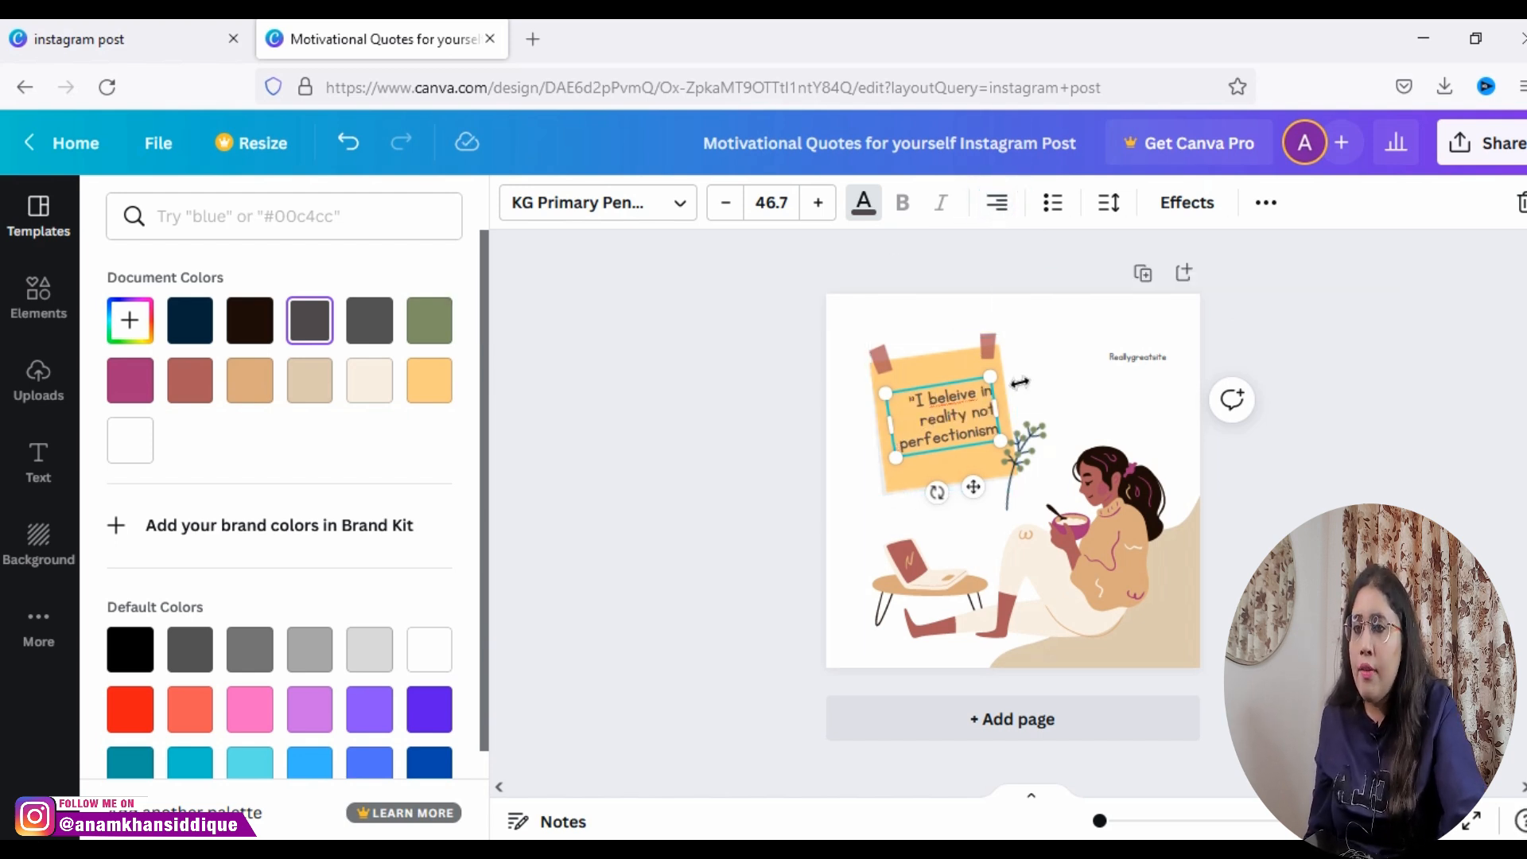
click(993, 222)
click(993, 221)
click(993, 210)
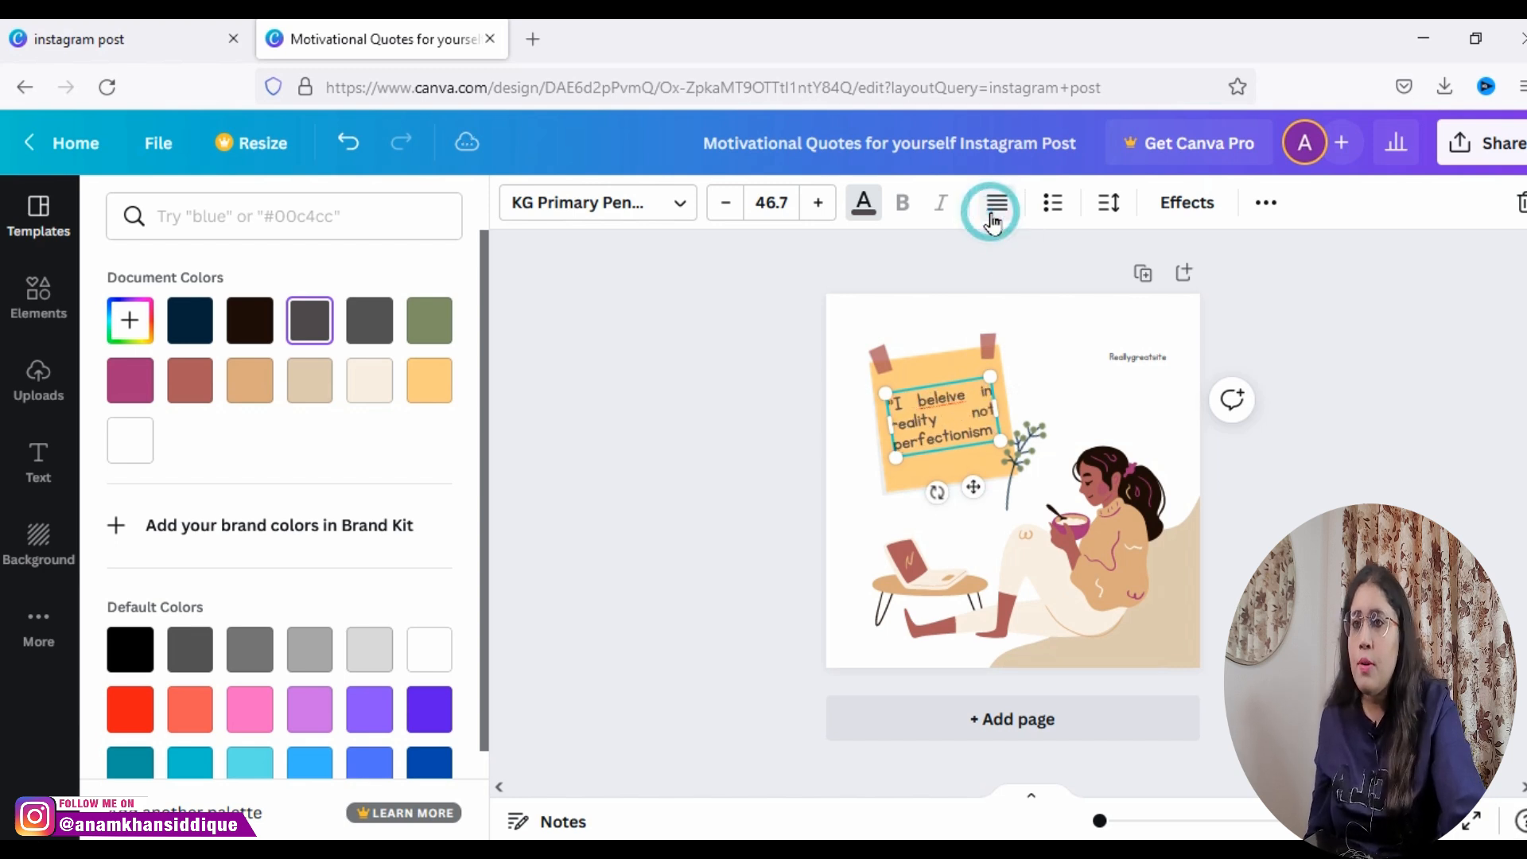
Step: Try bulleted and numbered list formatting on the quote, and remove it again
click(1047, 207)
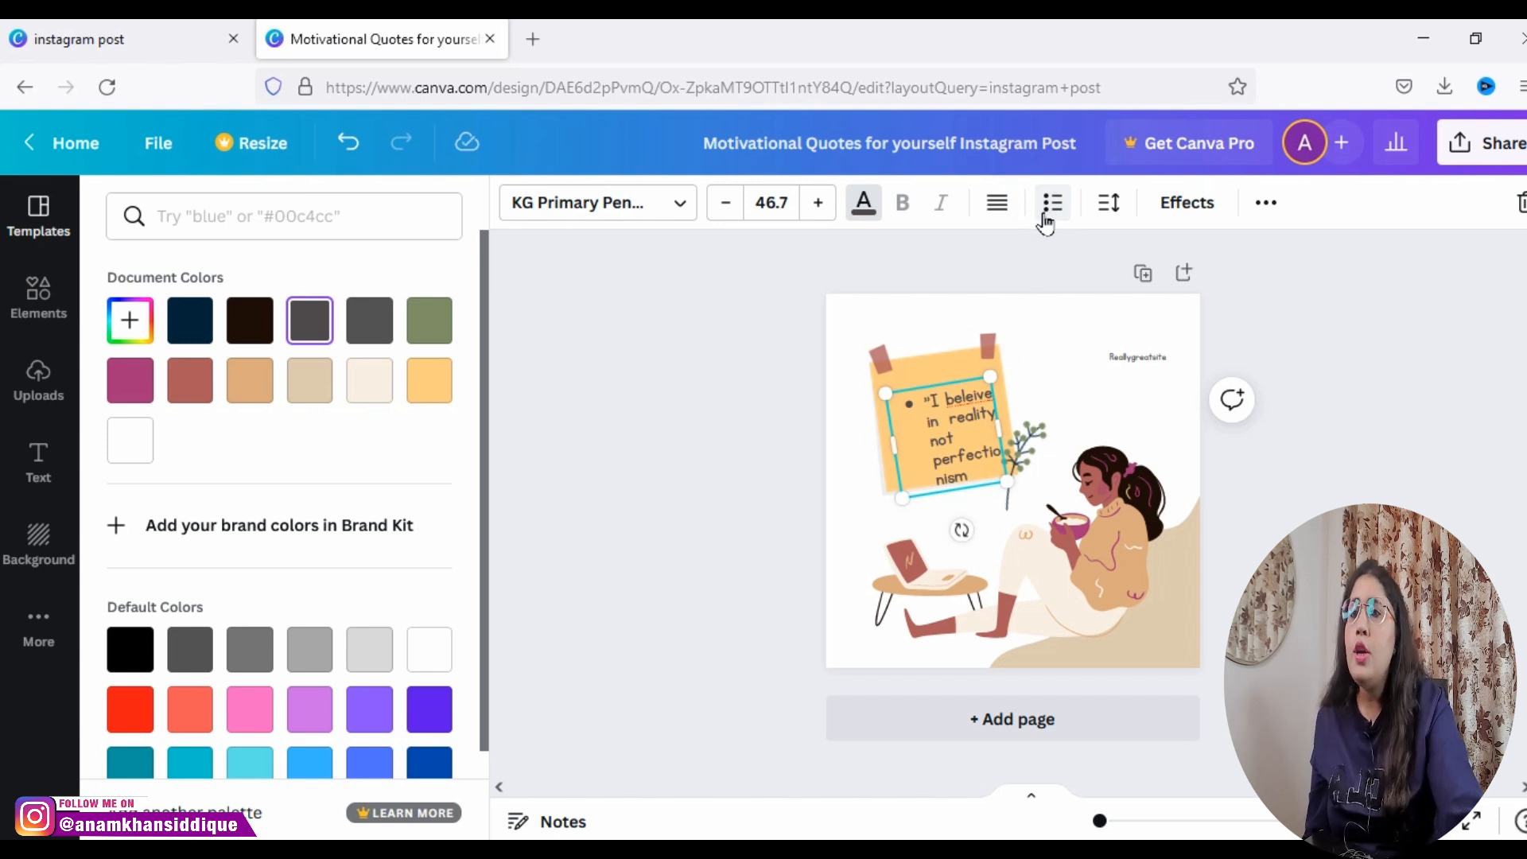
click(1049, 208)
click(1106, 205)
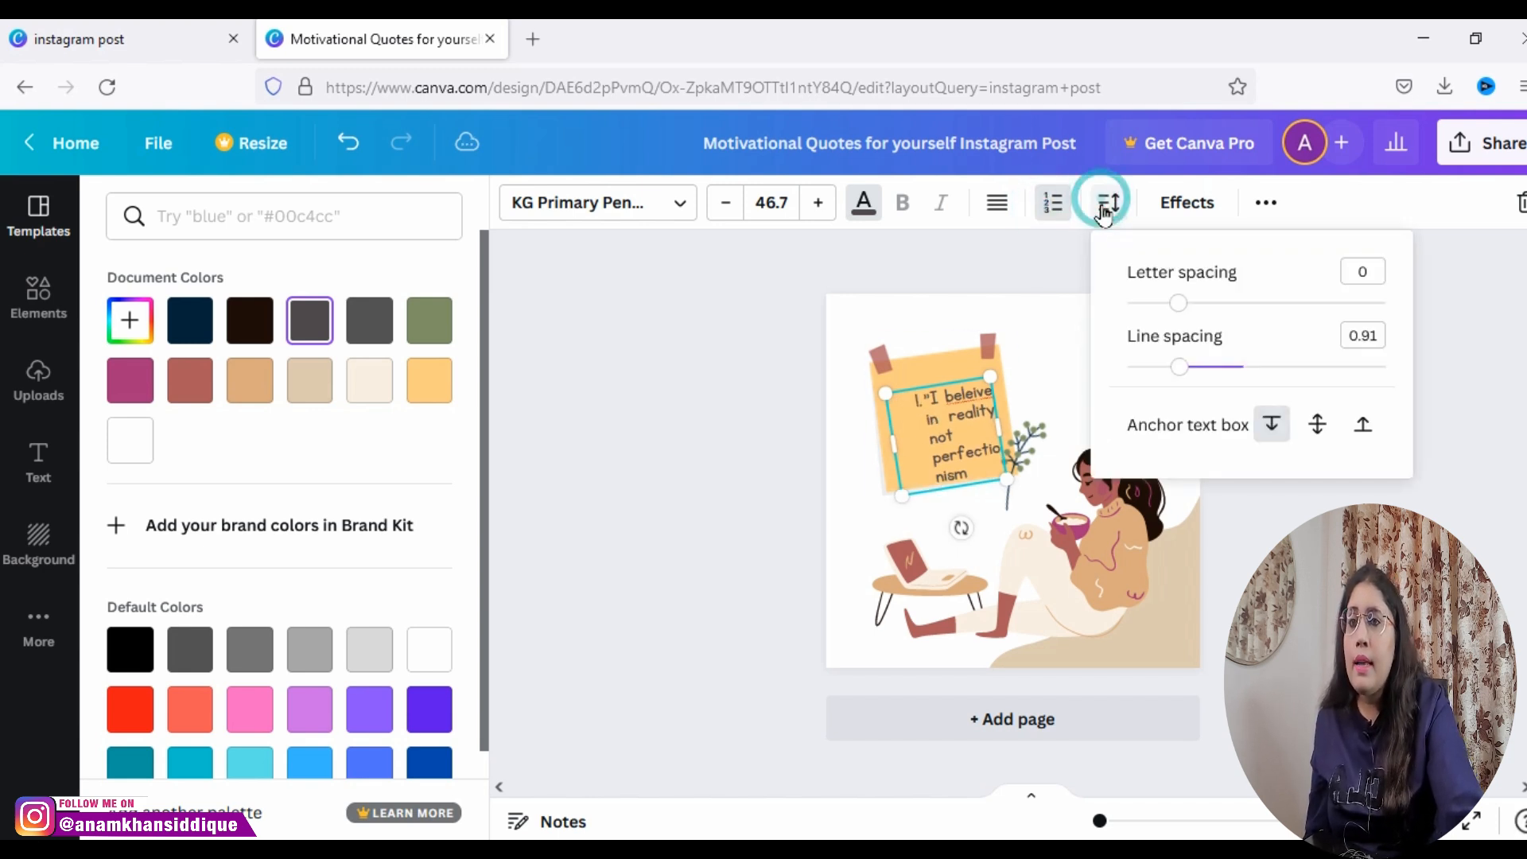
click(1051, 205)
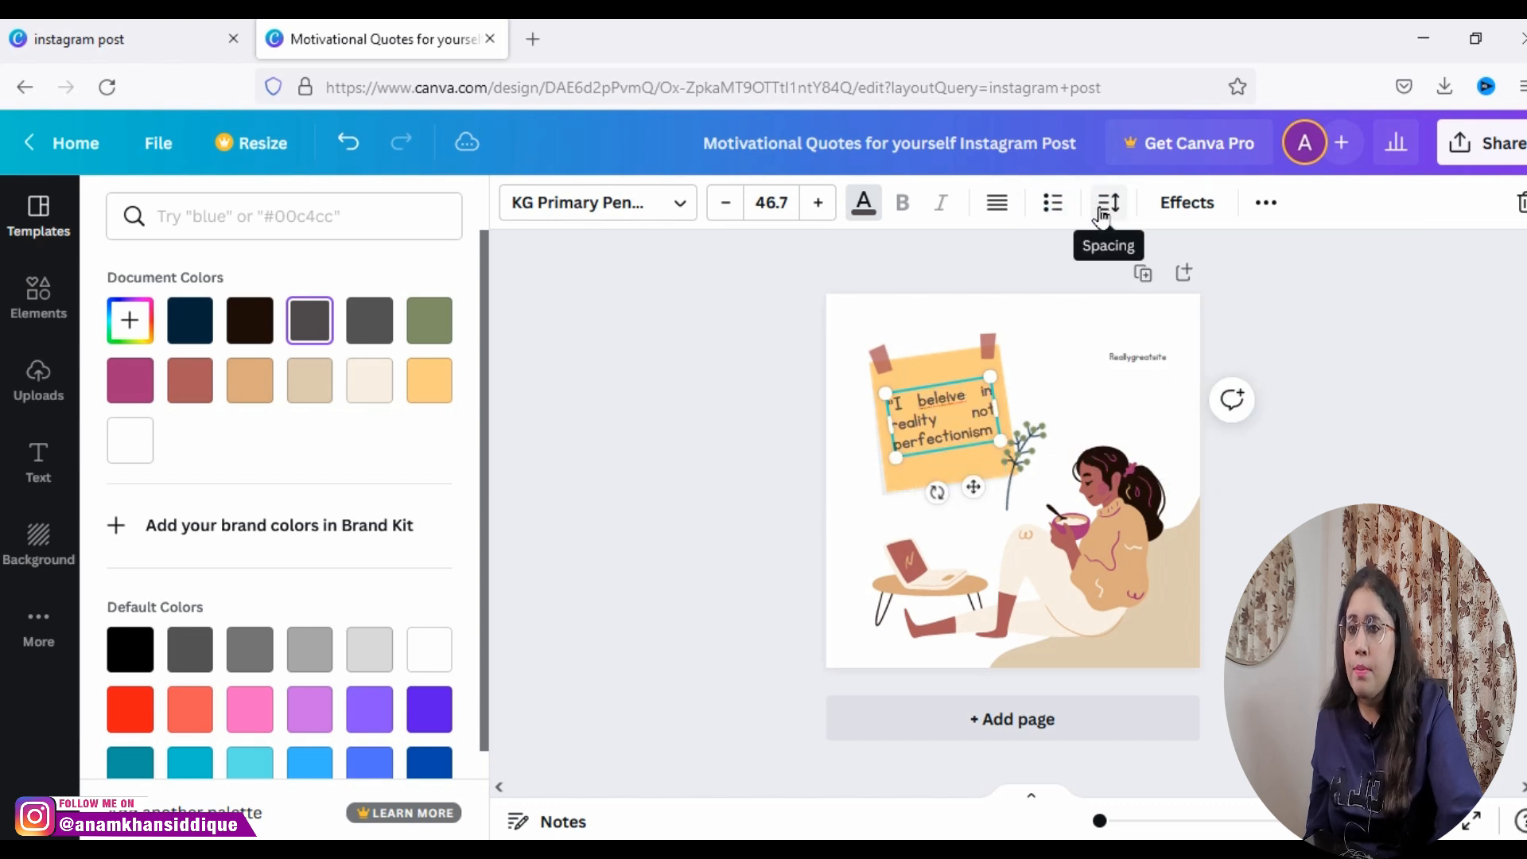
Step: Center the quote text, show its letter and line spacing options, and undo the last change
click(1007, 209)
click(1009, 211)
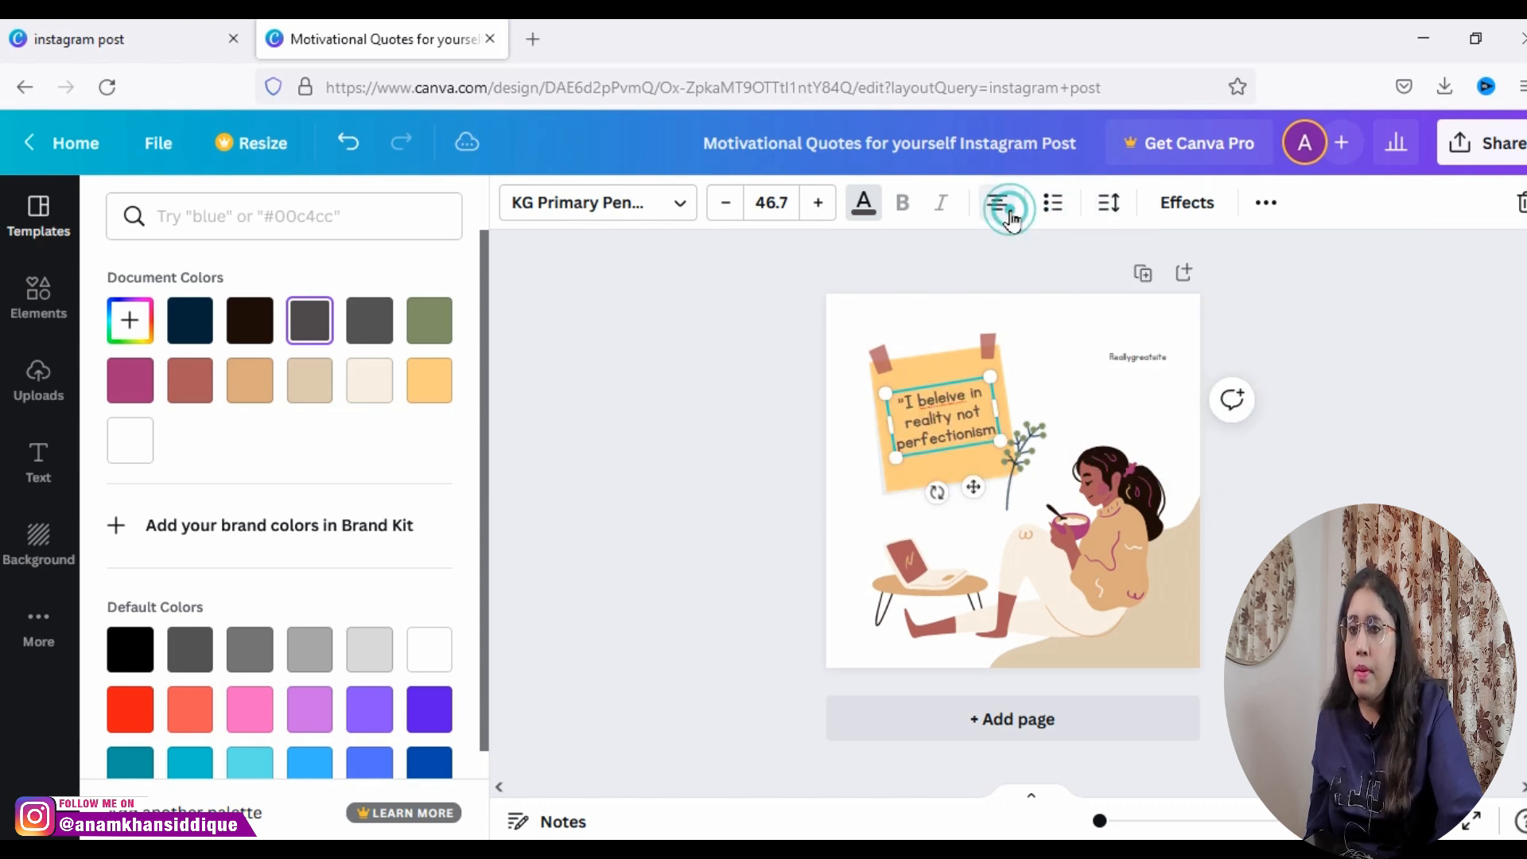
click(1104, 206)
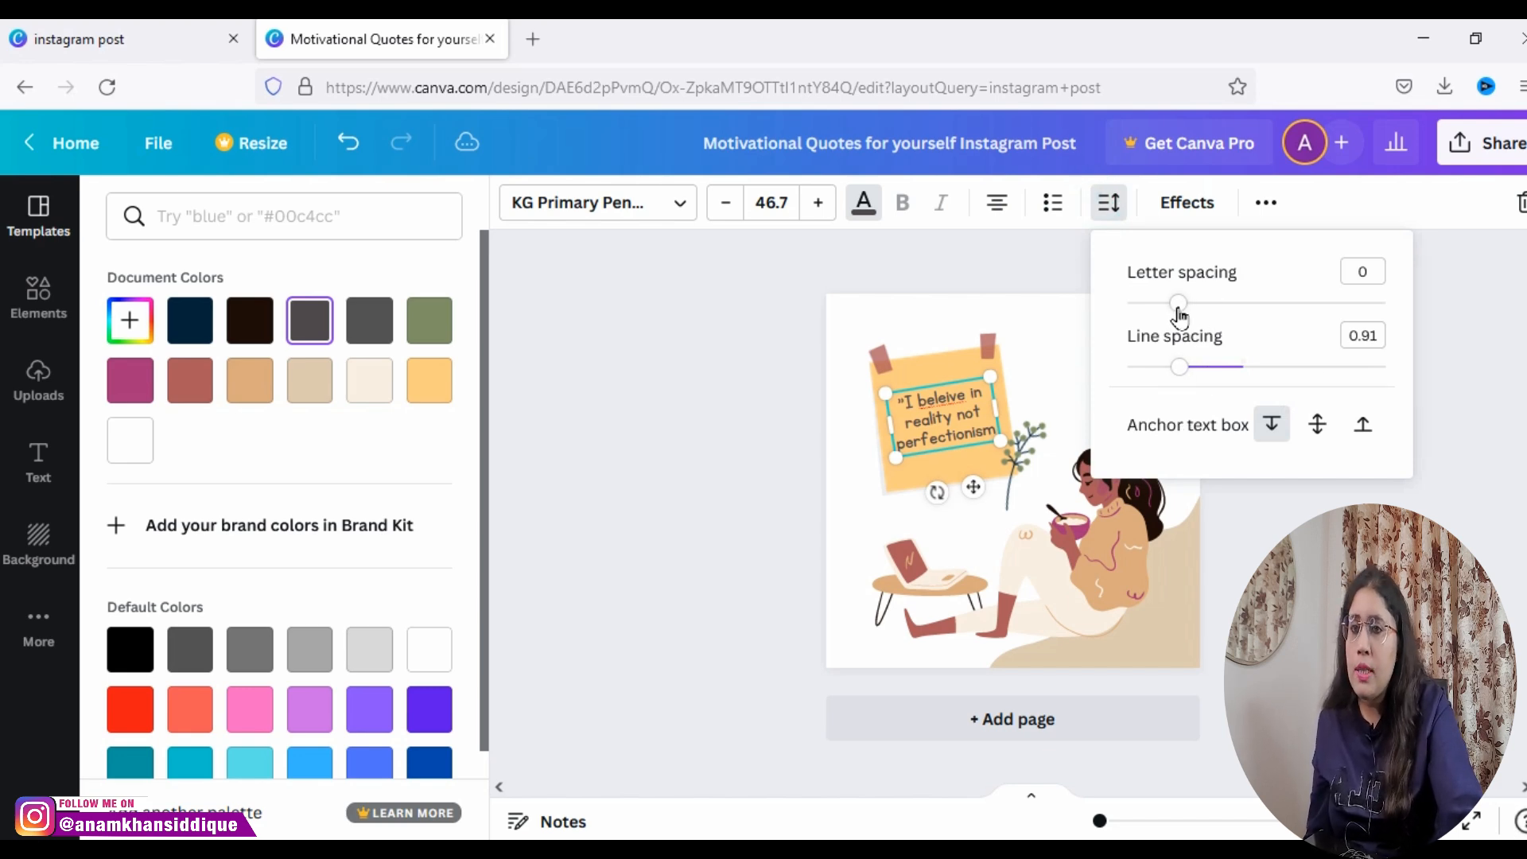
key(ctrl+z)
Step: Try the Shadow, Lift, Hollow, Splice and Echo effects on the quote text
click(1182, 216)
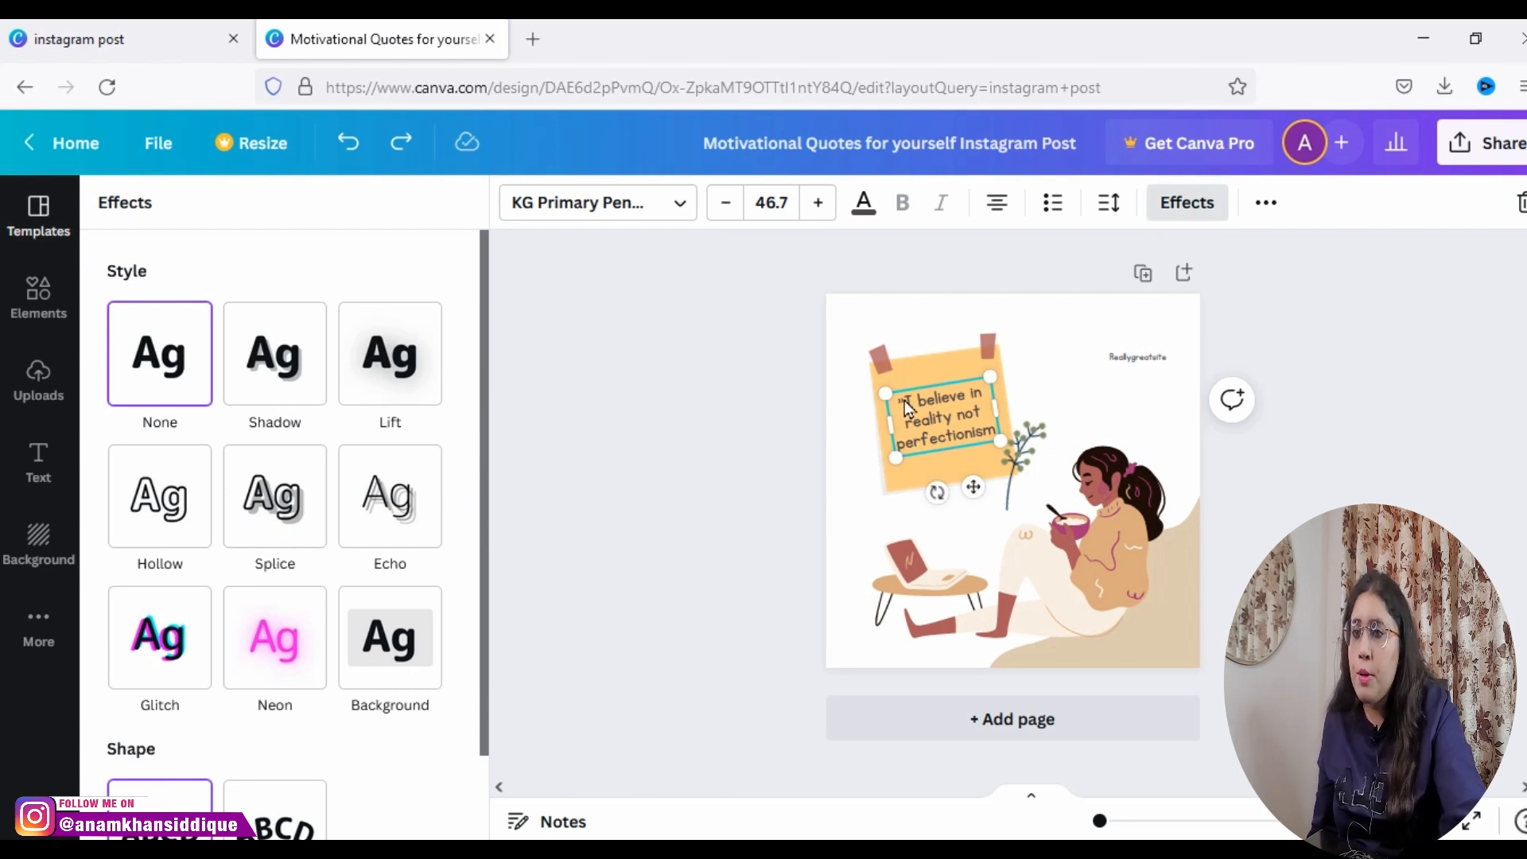
drag(901, 404, 989, 447)
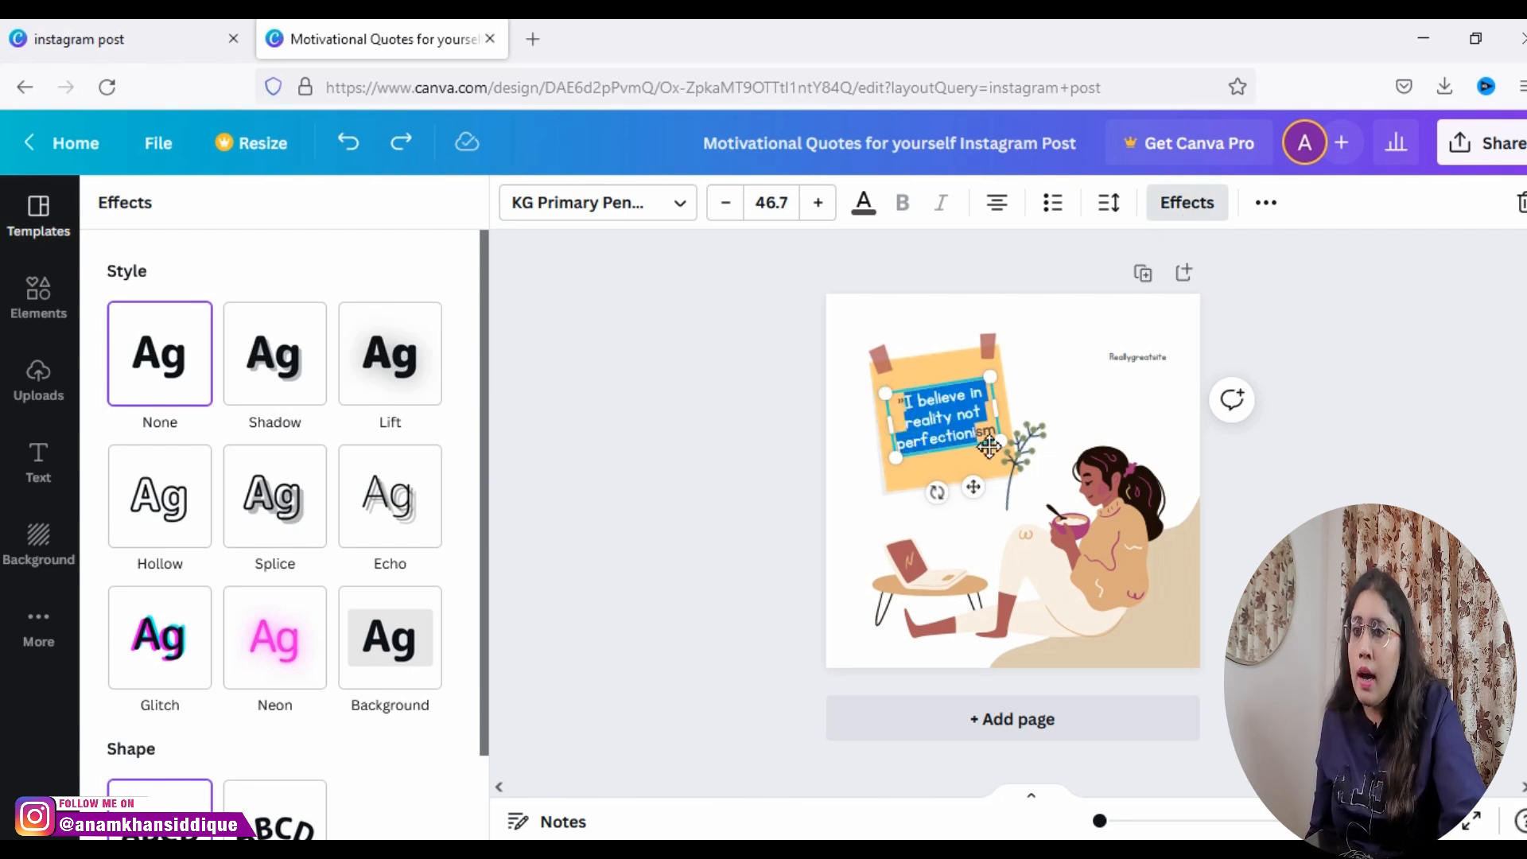
click(953, 404)
drag(897, 411, 956, 432)
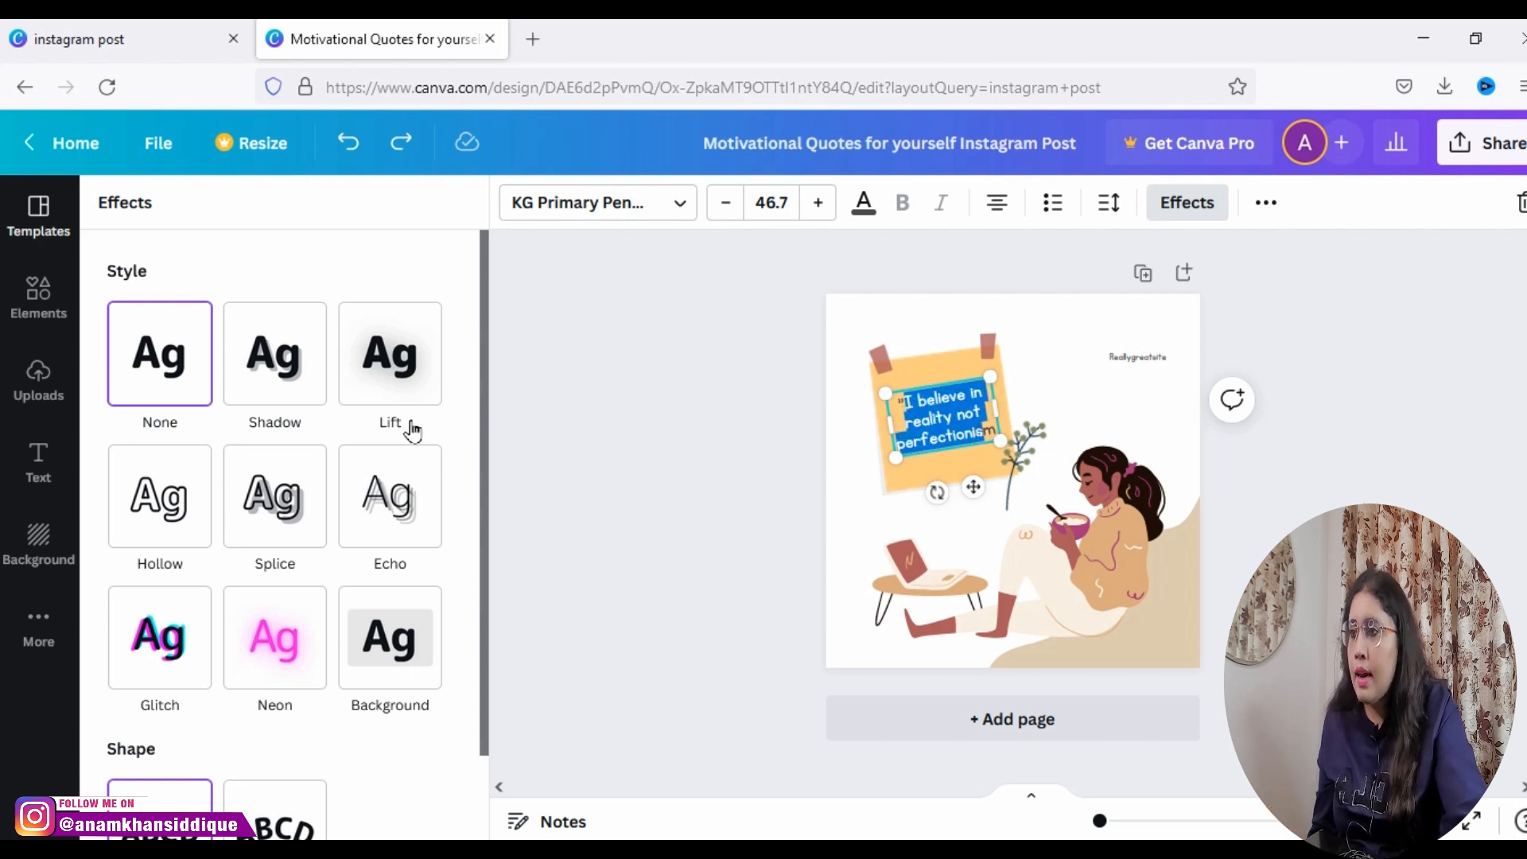
click(287, 385)
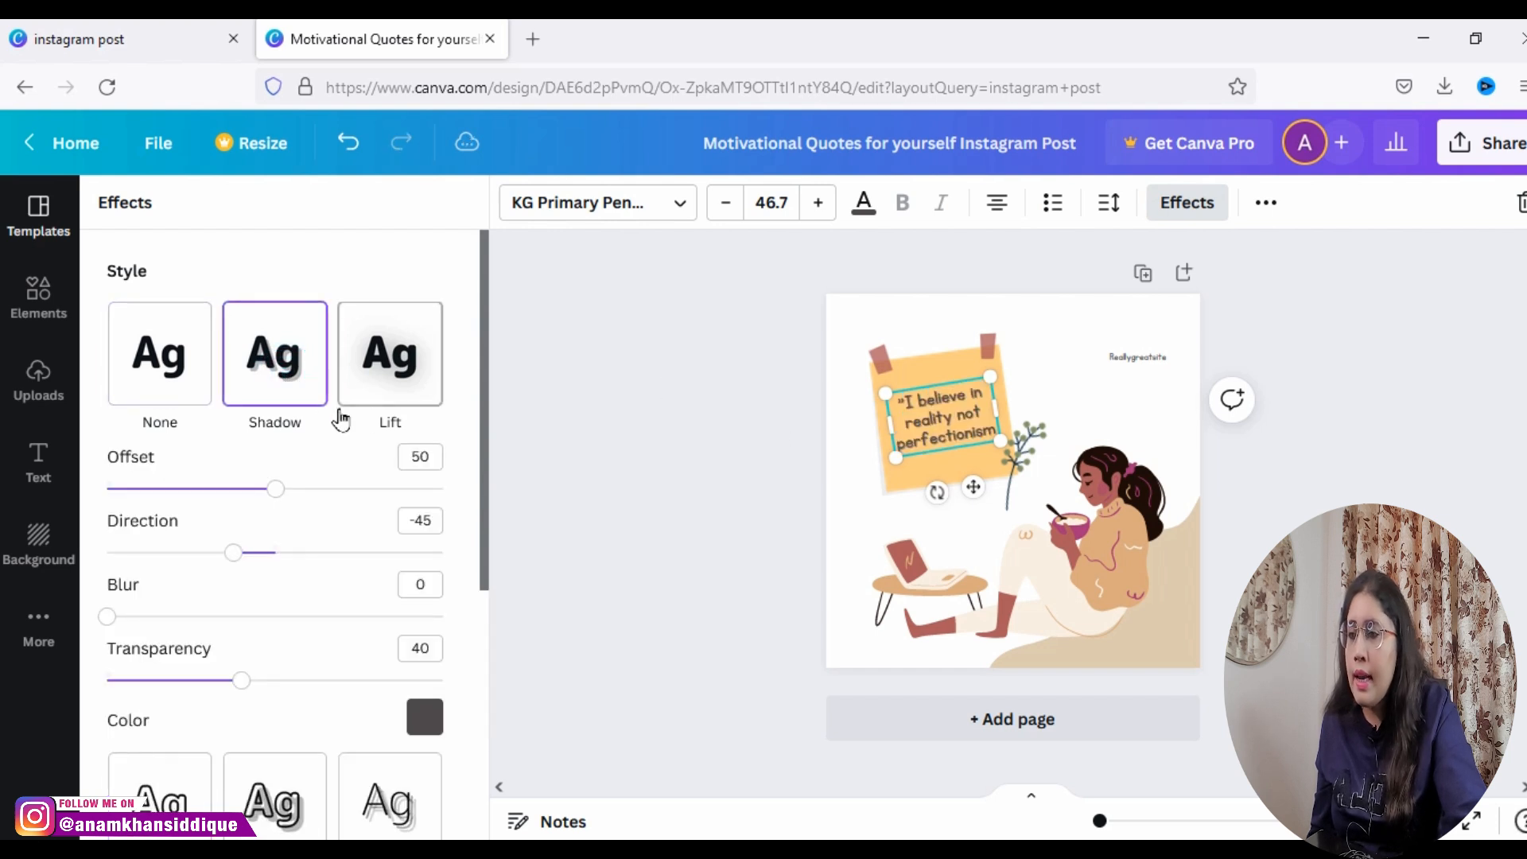
click(376, 379)
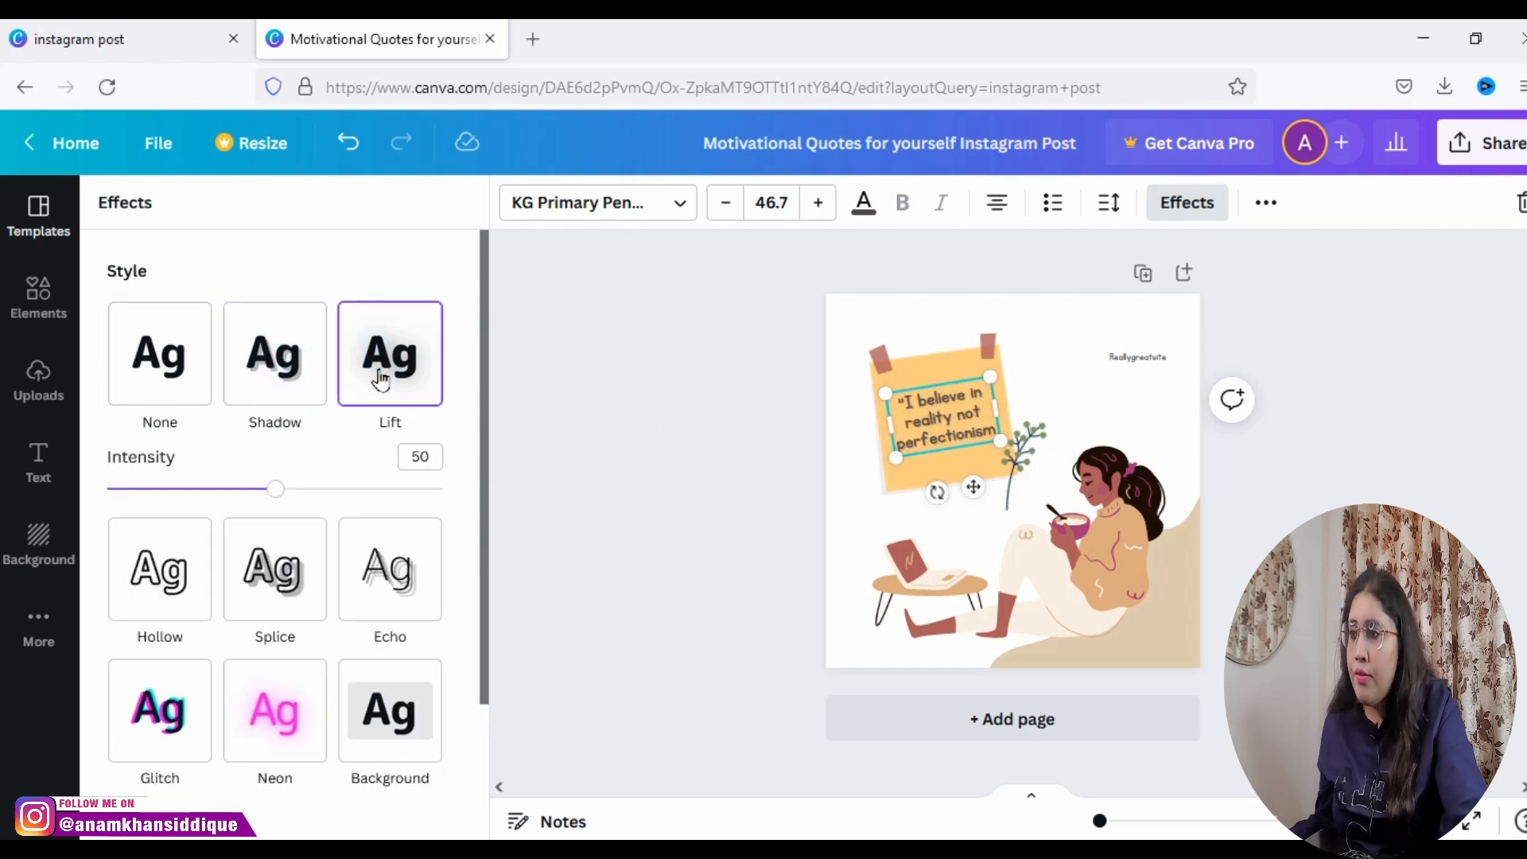
click(190, 605)
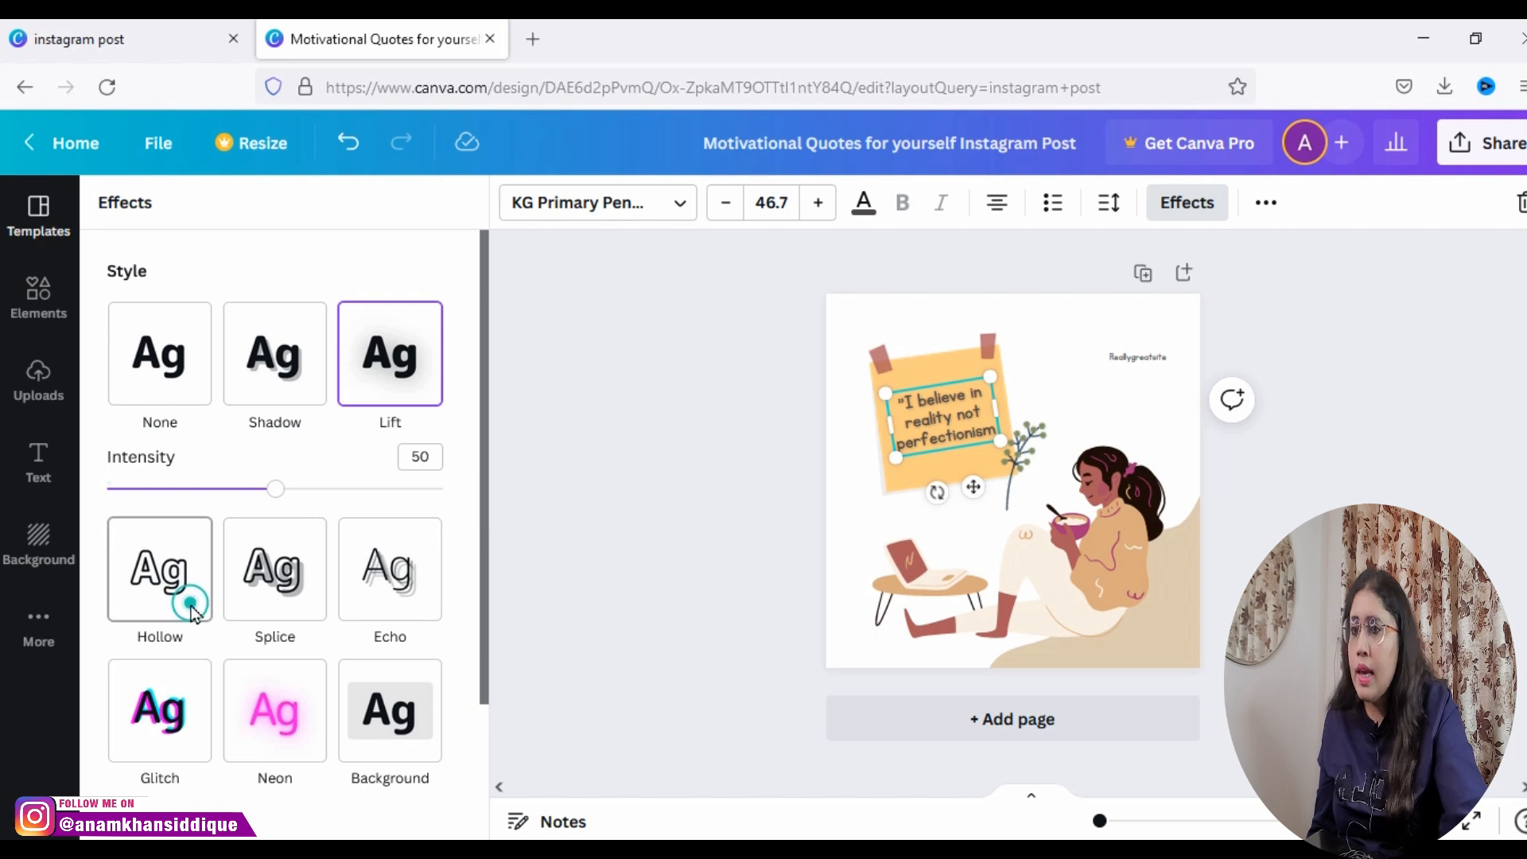
click(278, 555)
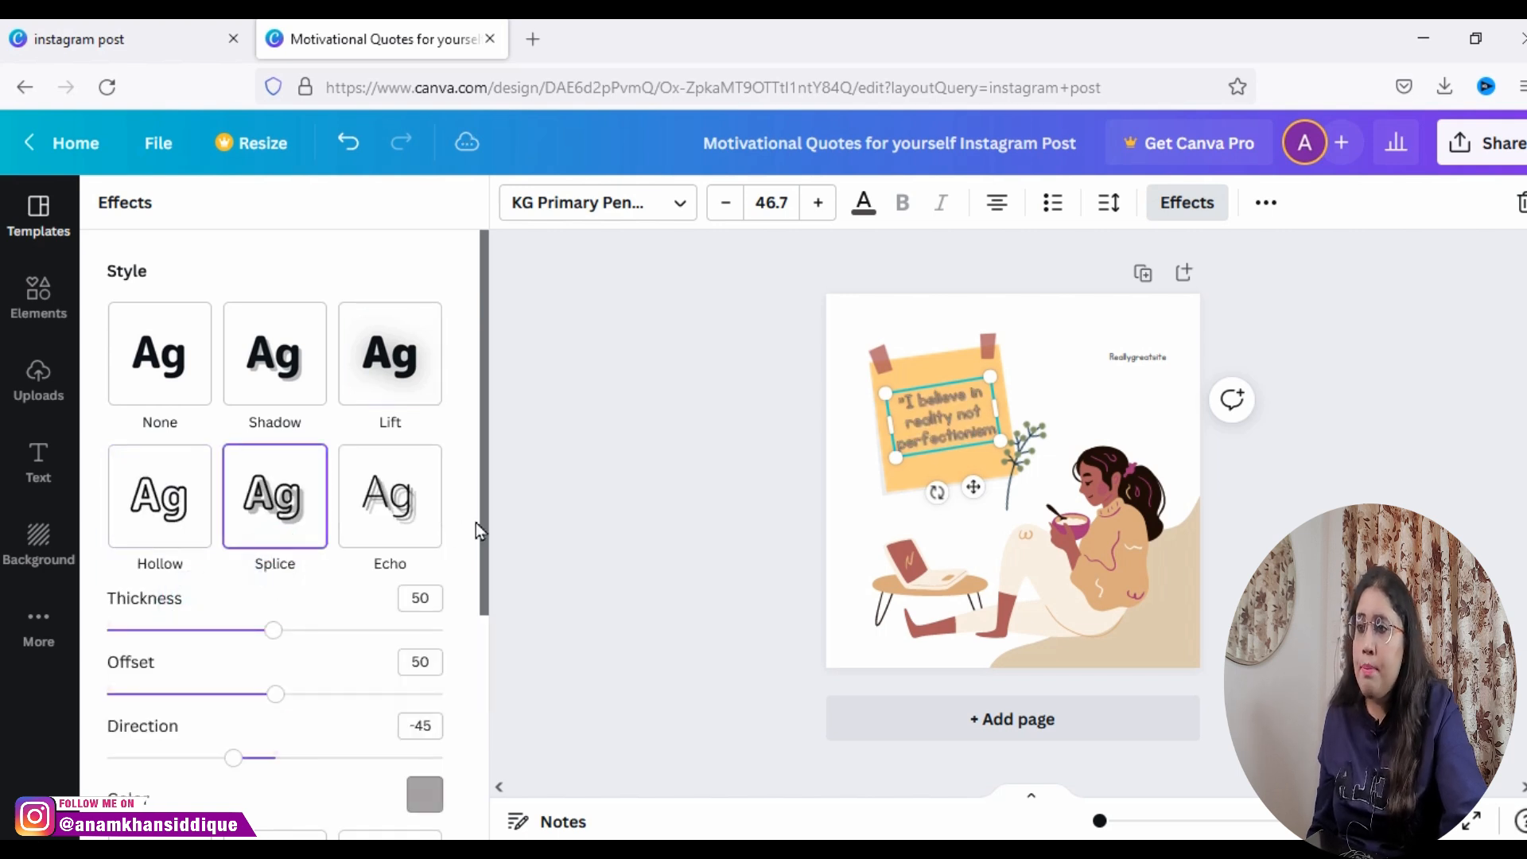
click(417, 541)
Step: Try the Curve shape on the quote, and undo it together with the applied style effects
click(482, 612)
drag(485, 629, 481, 796)
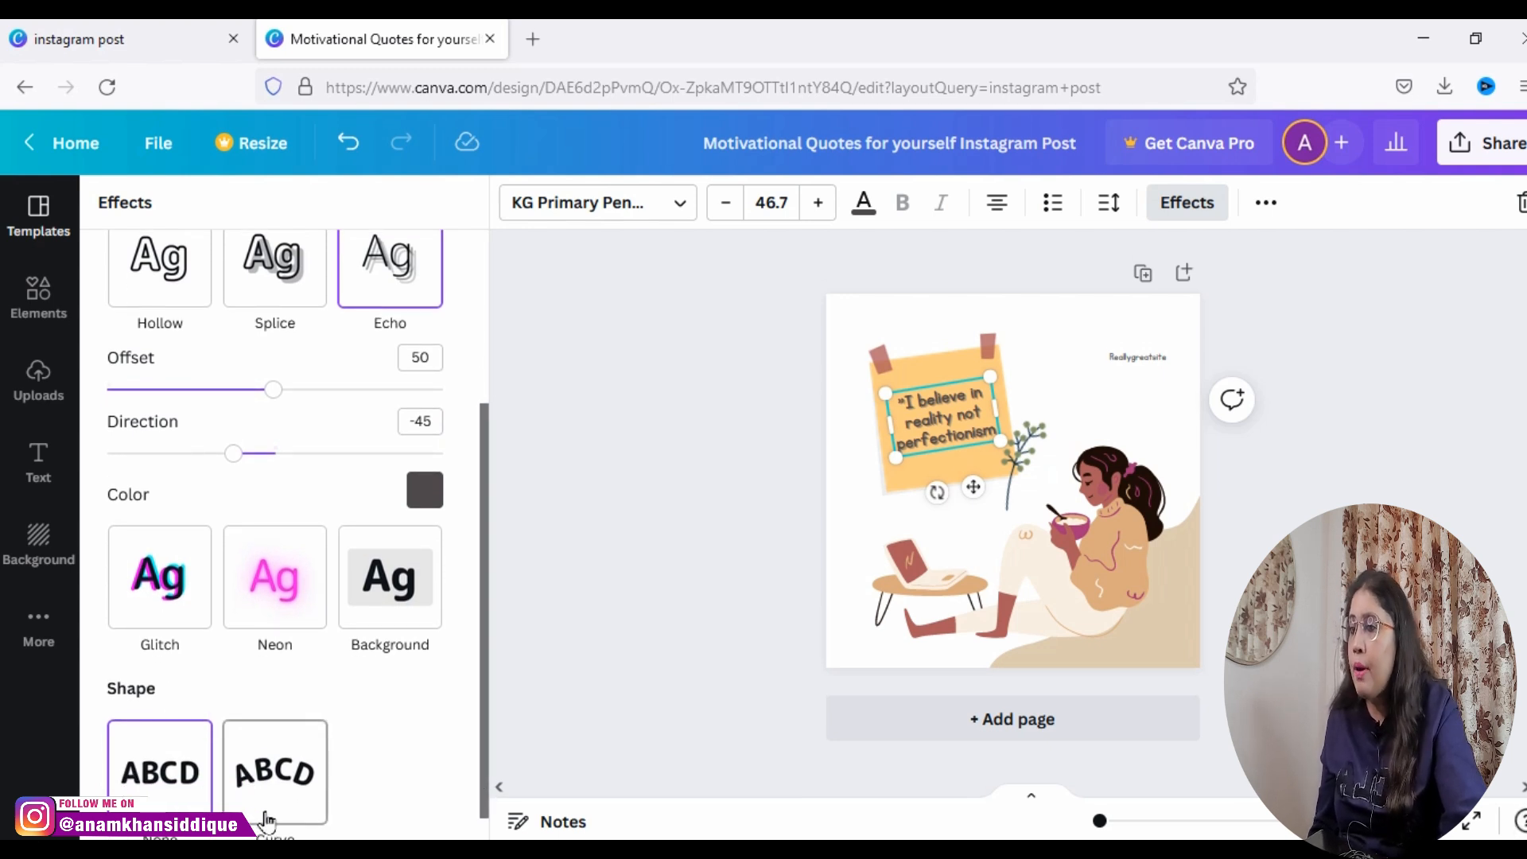
click(266, 807)
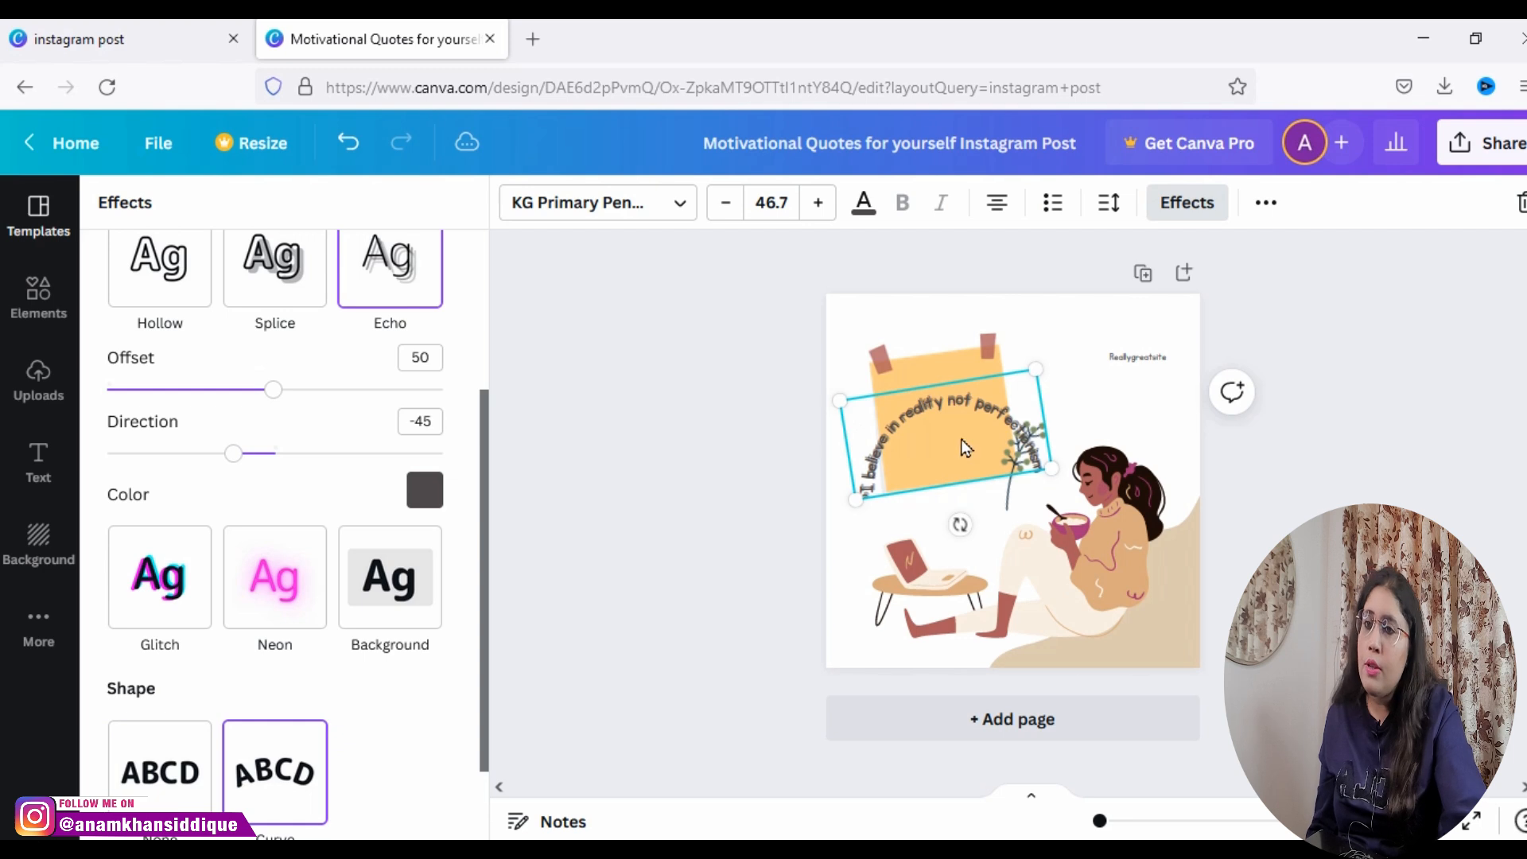
click(354, 148)
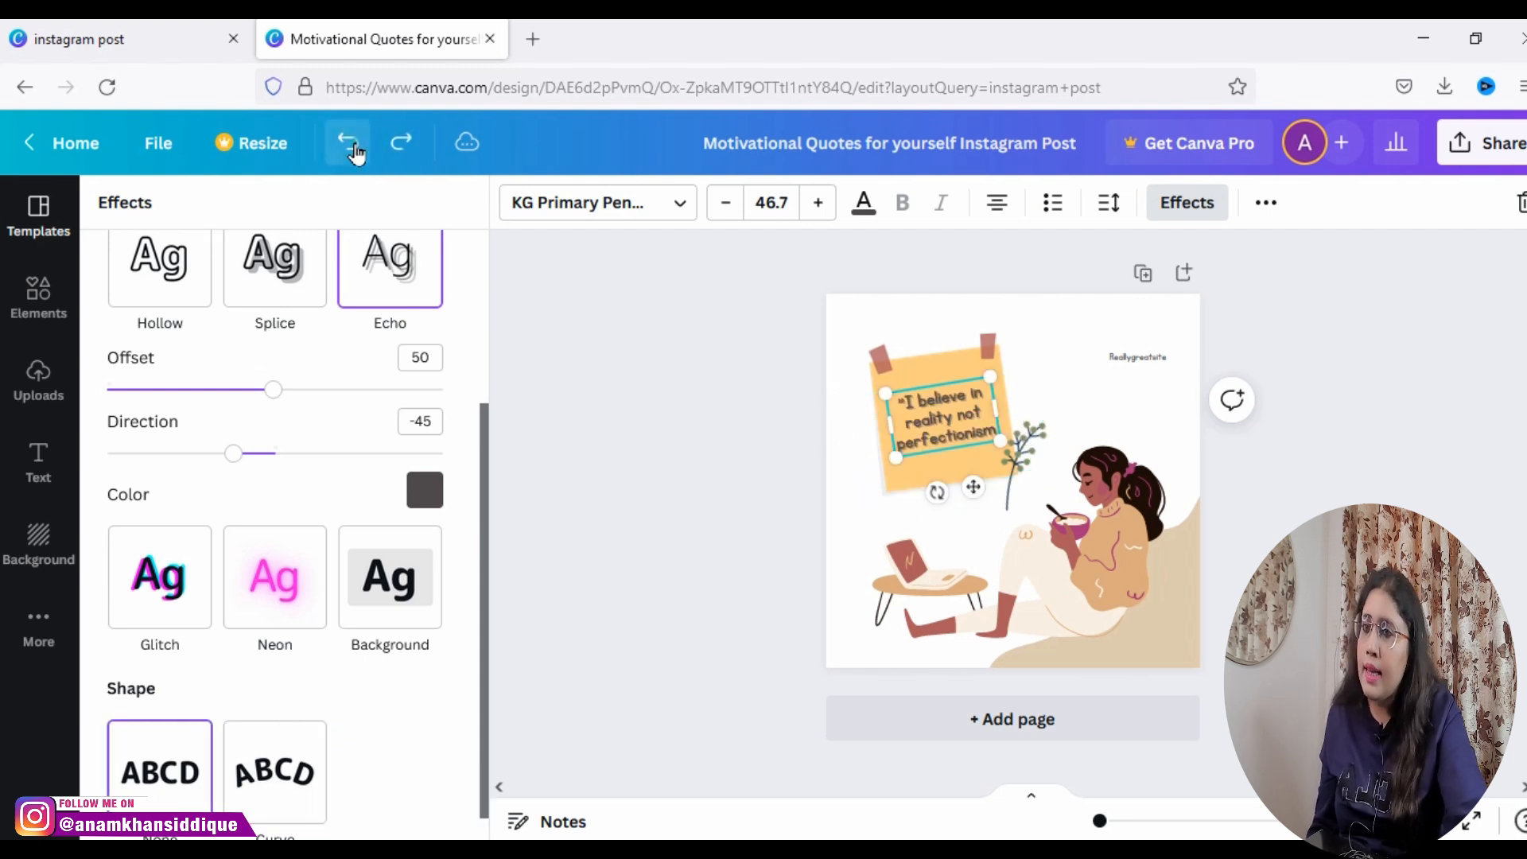
click(354, 148)
click(354, 148)
click(354, 148)
click(354, 148)
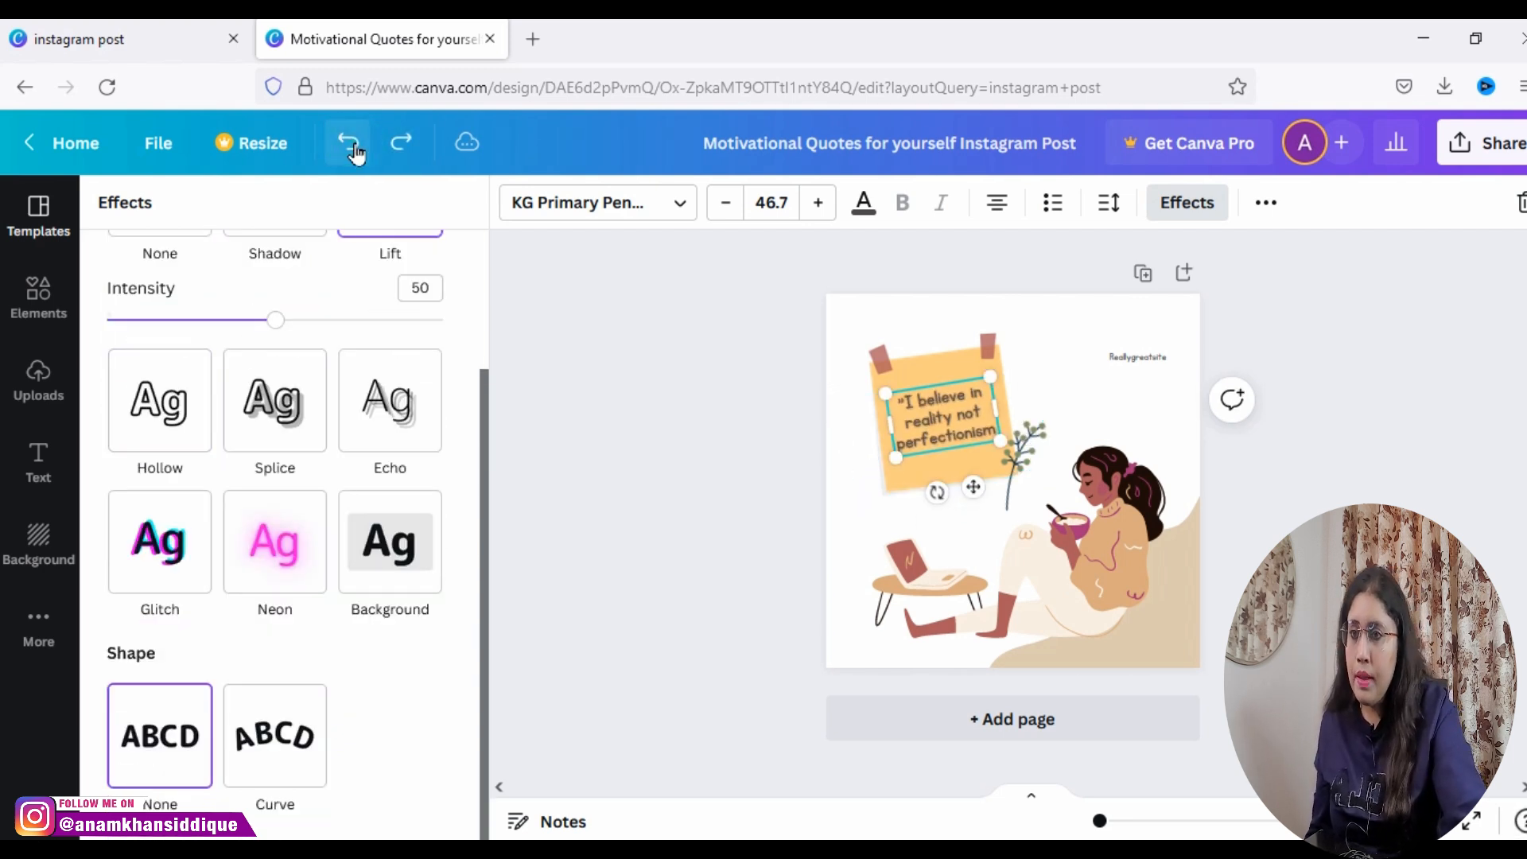
click(354, 148)
click(354, 148)
click(354, 148)
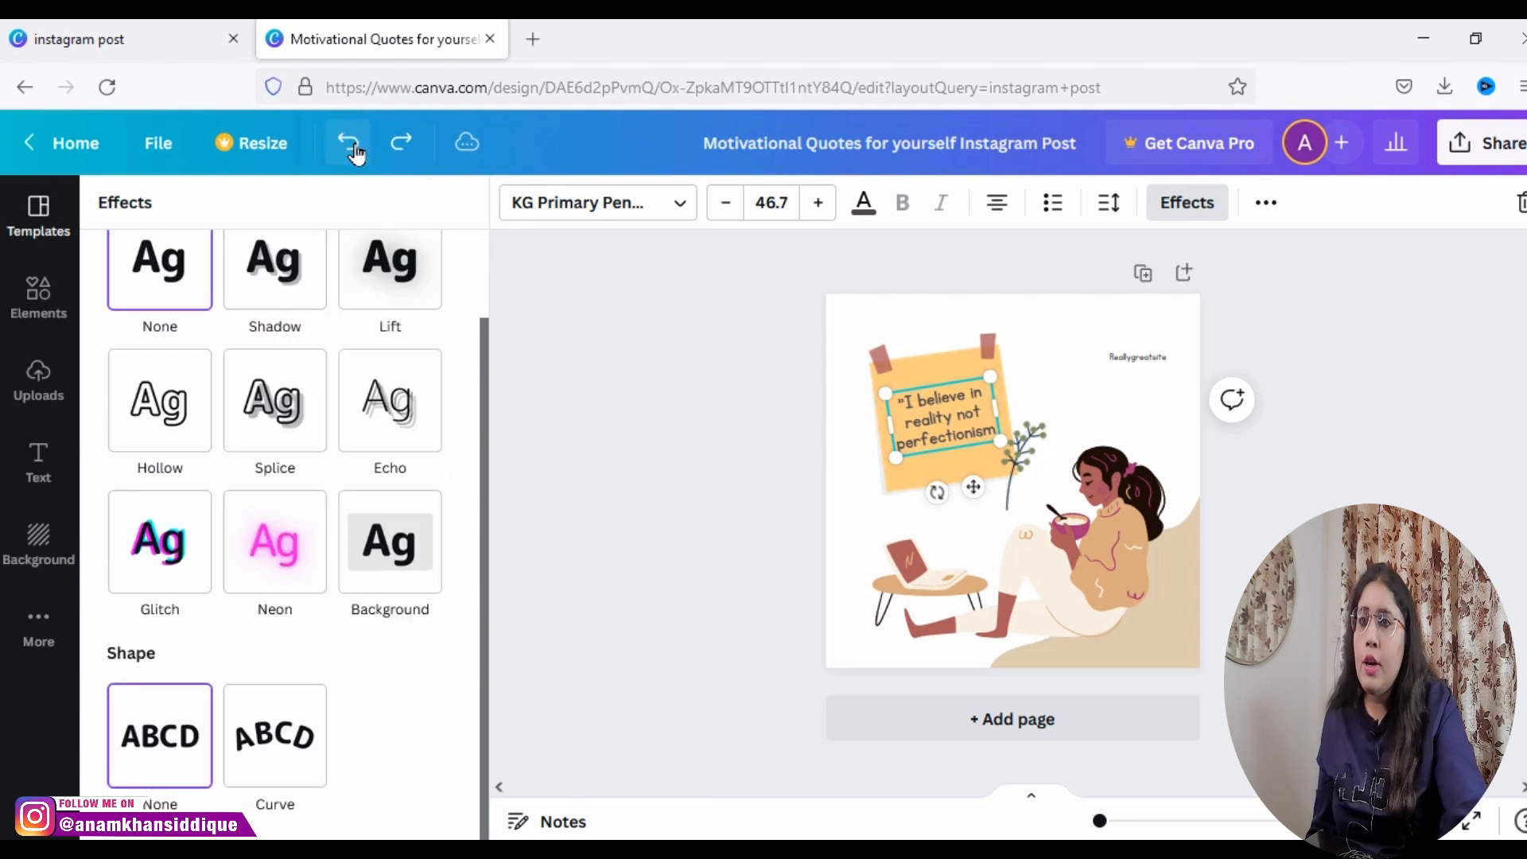
Step: Try uppercase on the quote from the additional text options, and switch it back to mixed case
click(1268, 204)
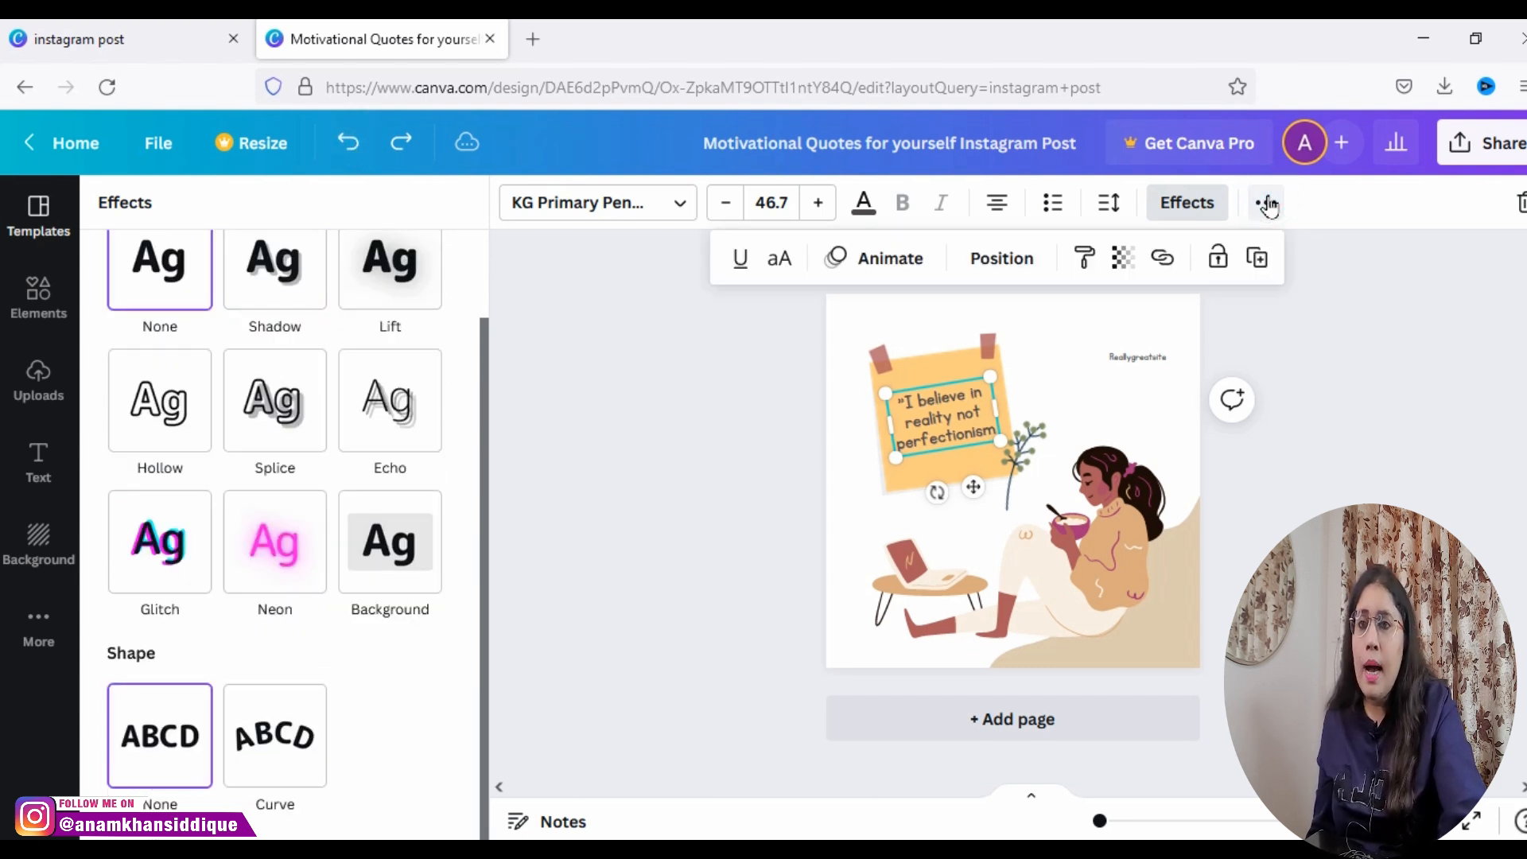
click(778, 262)
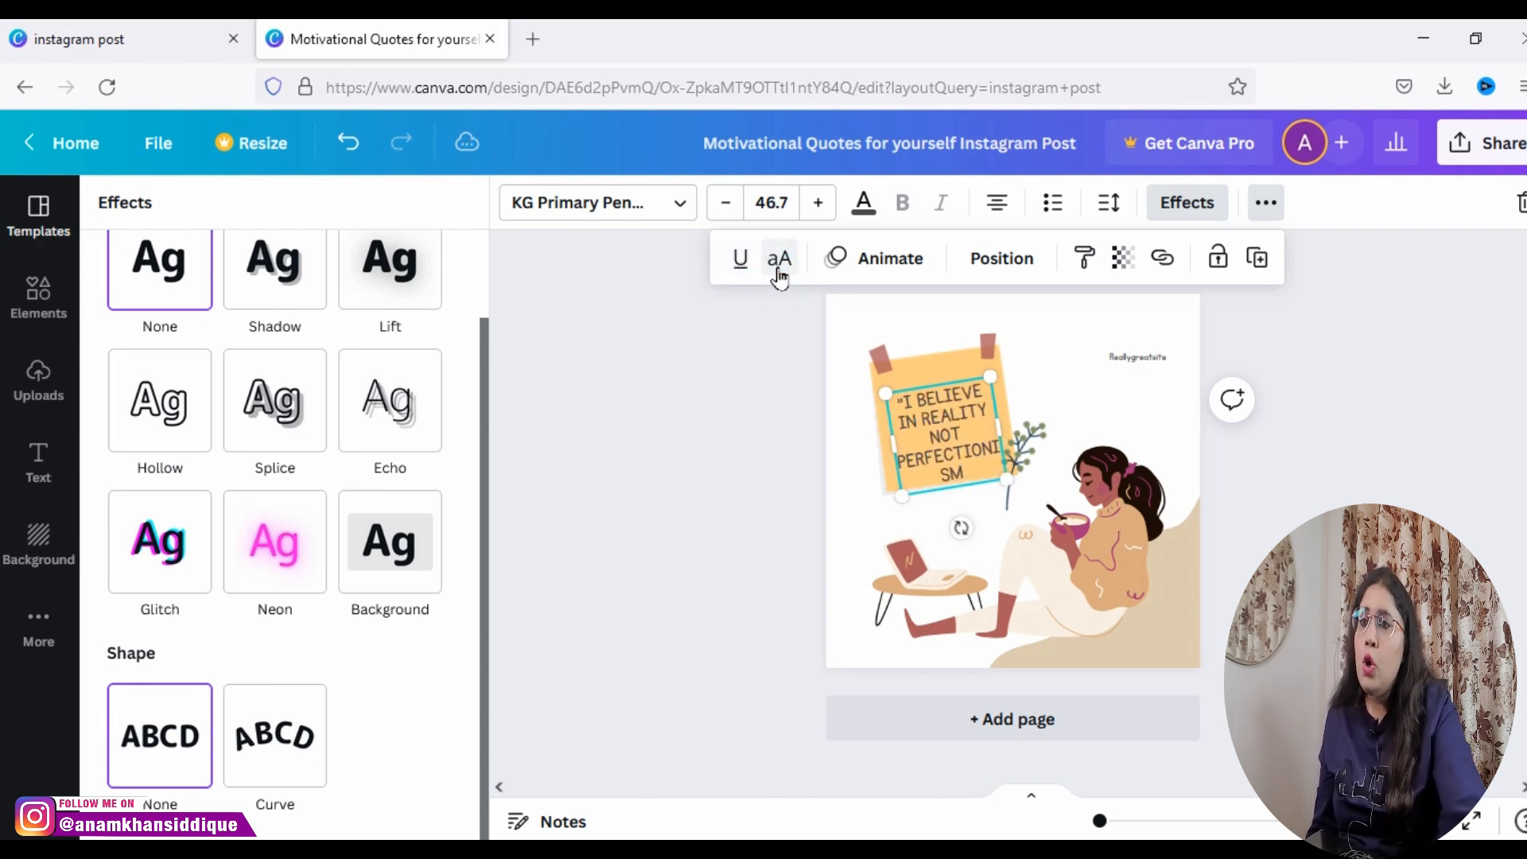
click(779, 263)
Step: Try the Pan text animation on the quote, undo it, and look through the other text animations
click(834, 267)
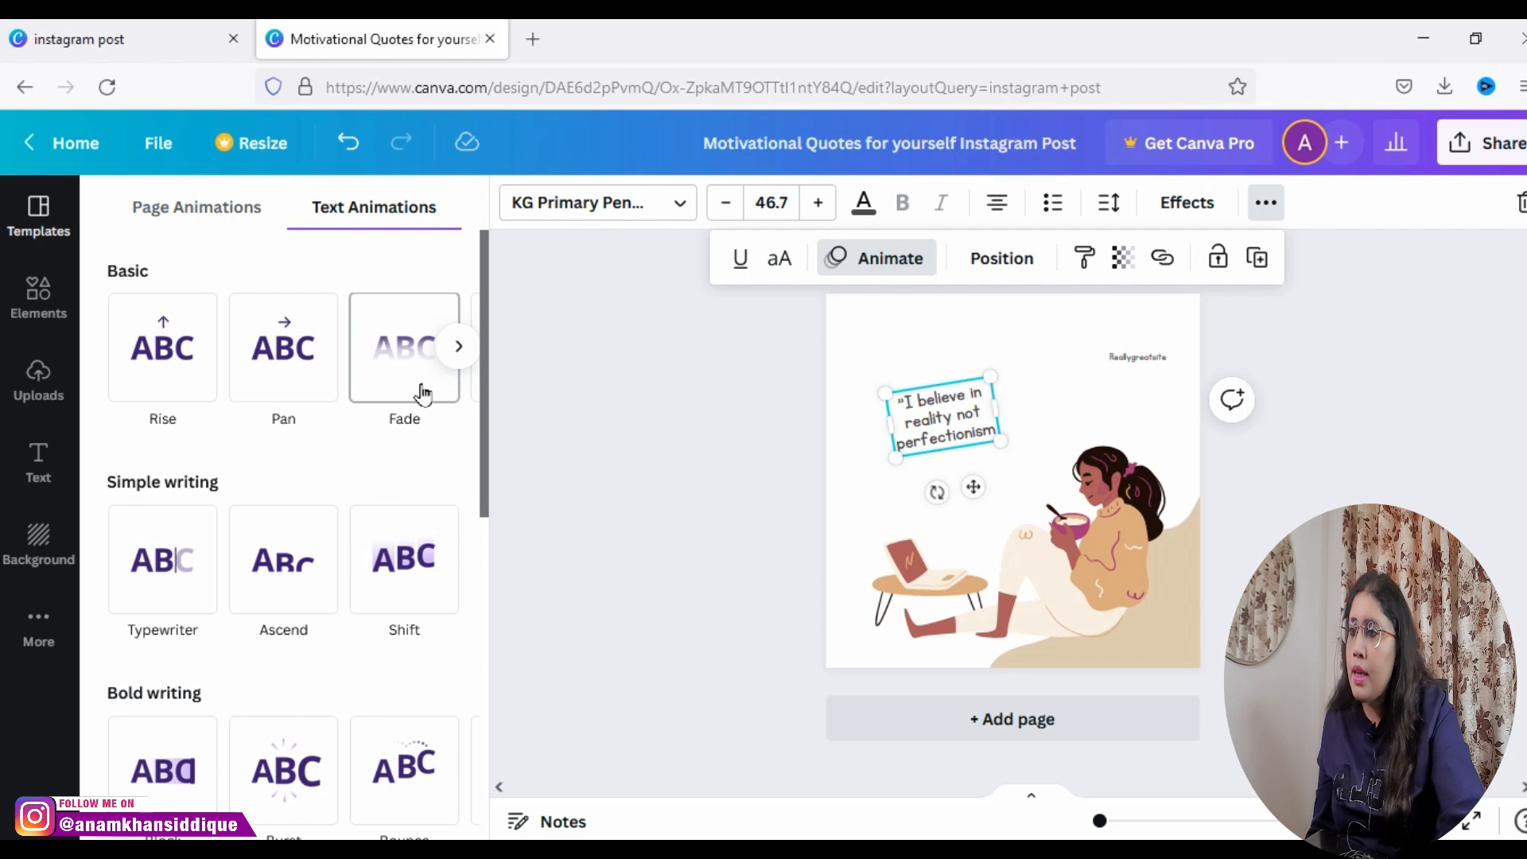
click(290, 384)
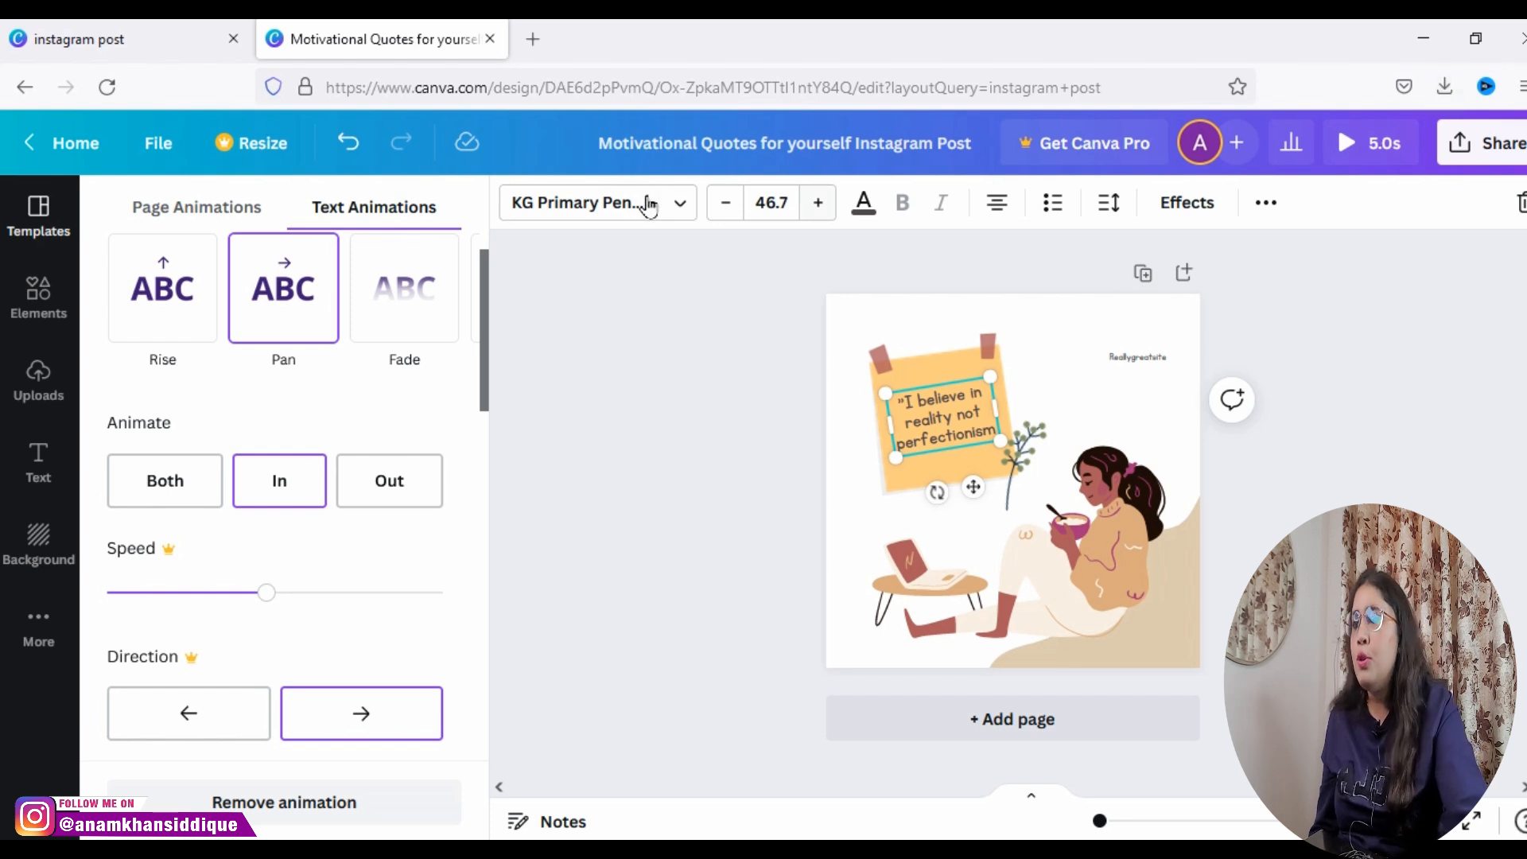
click(344, 146)
click(345, 146)
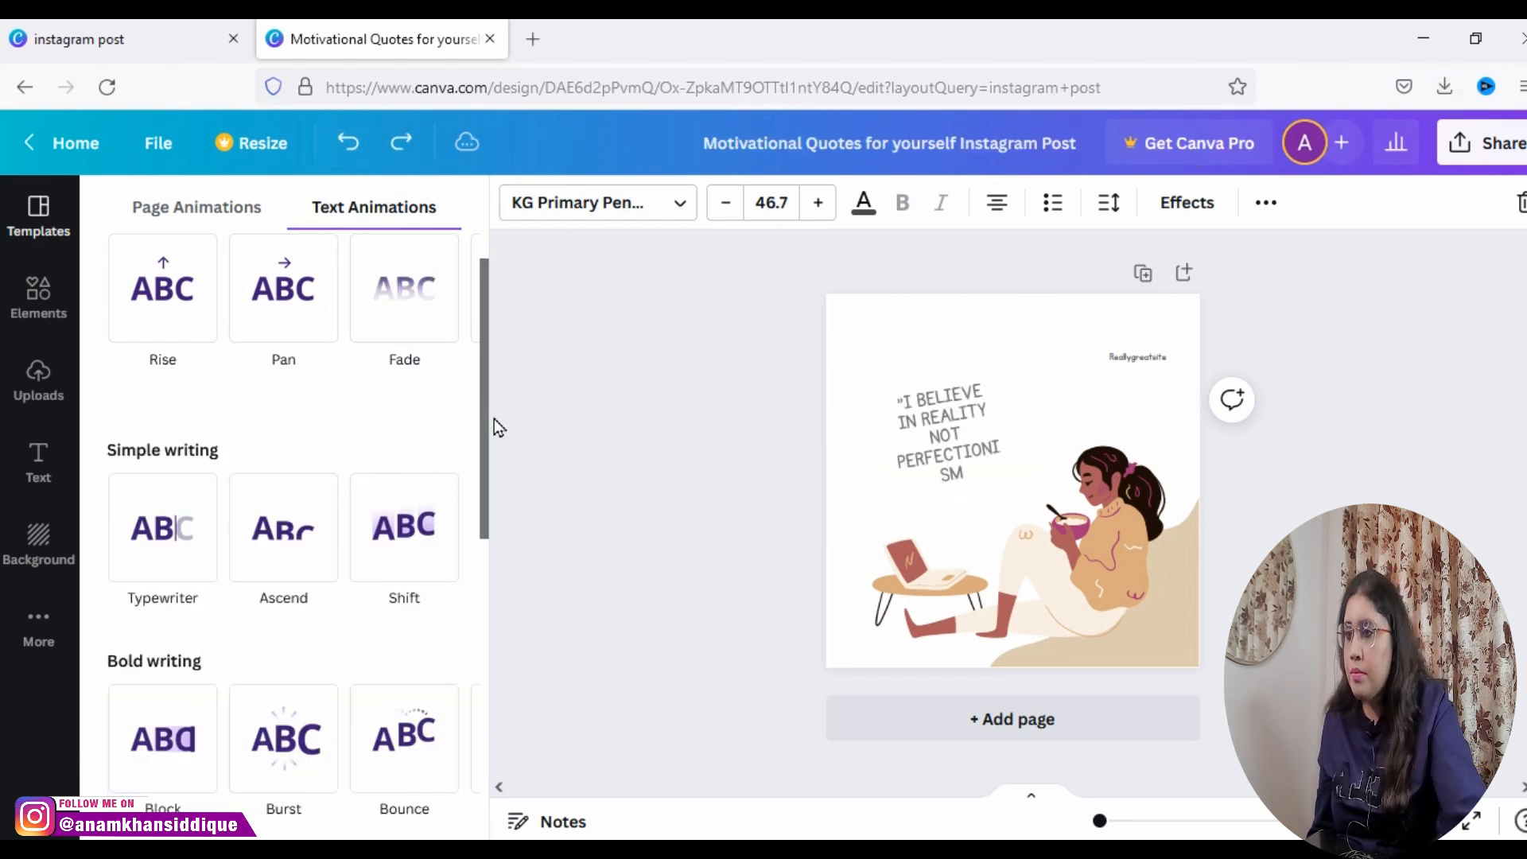
mouse_move(489, 427)
mouse_down()
mouse_move(458, 811)
mouse_move(443, 784)
mouse_move(464, 415)
mouse_up()
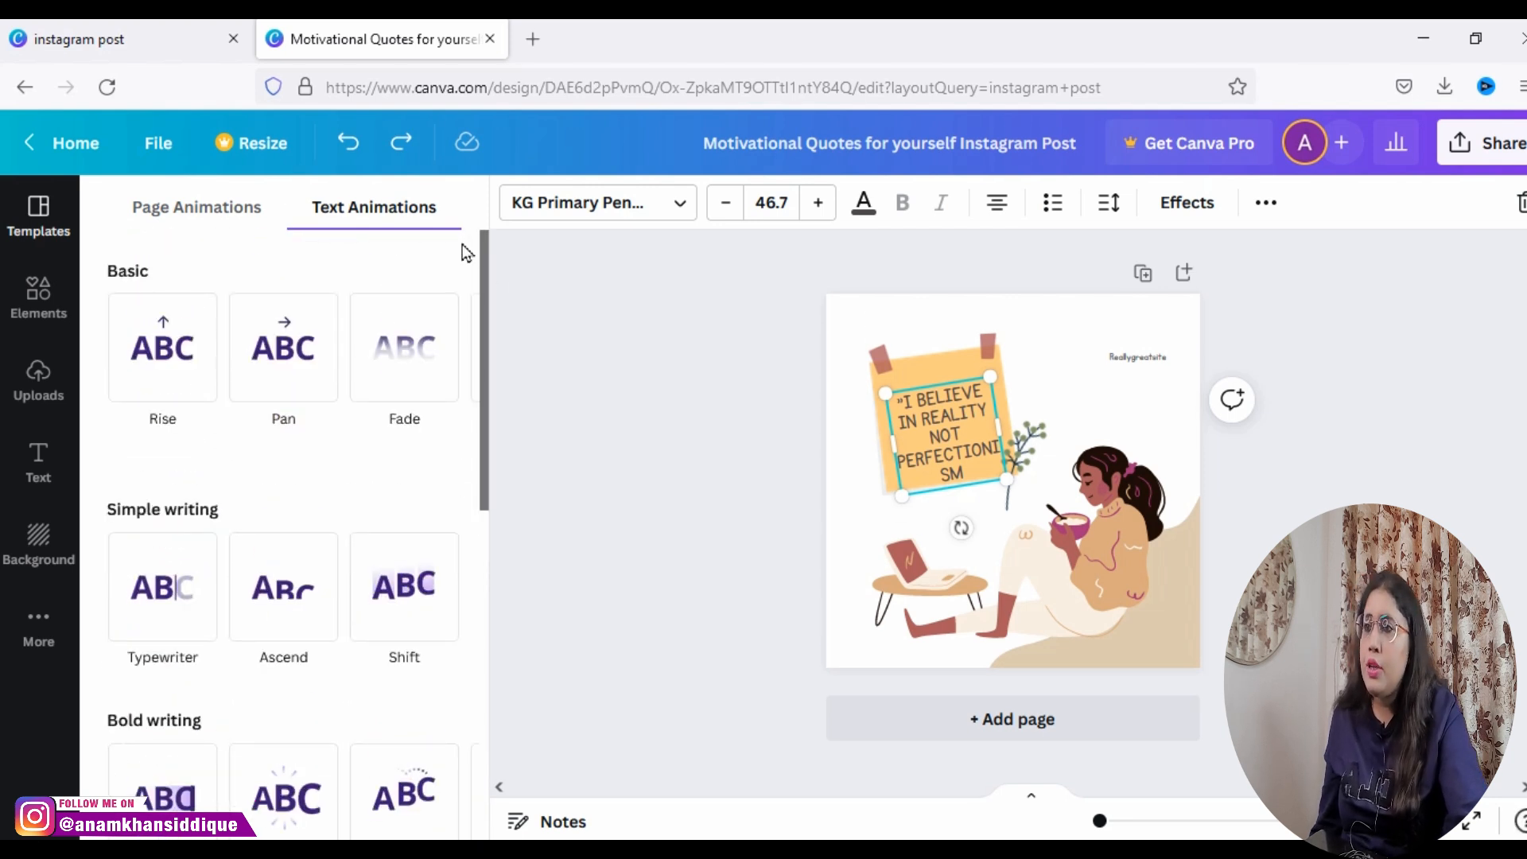
Step: Undo the quote's recent text changes, and redo them up to the centered mixed-case version reading "I believe in reality not perfectionism"
click(345, 144)
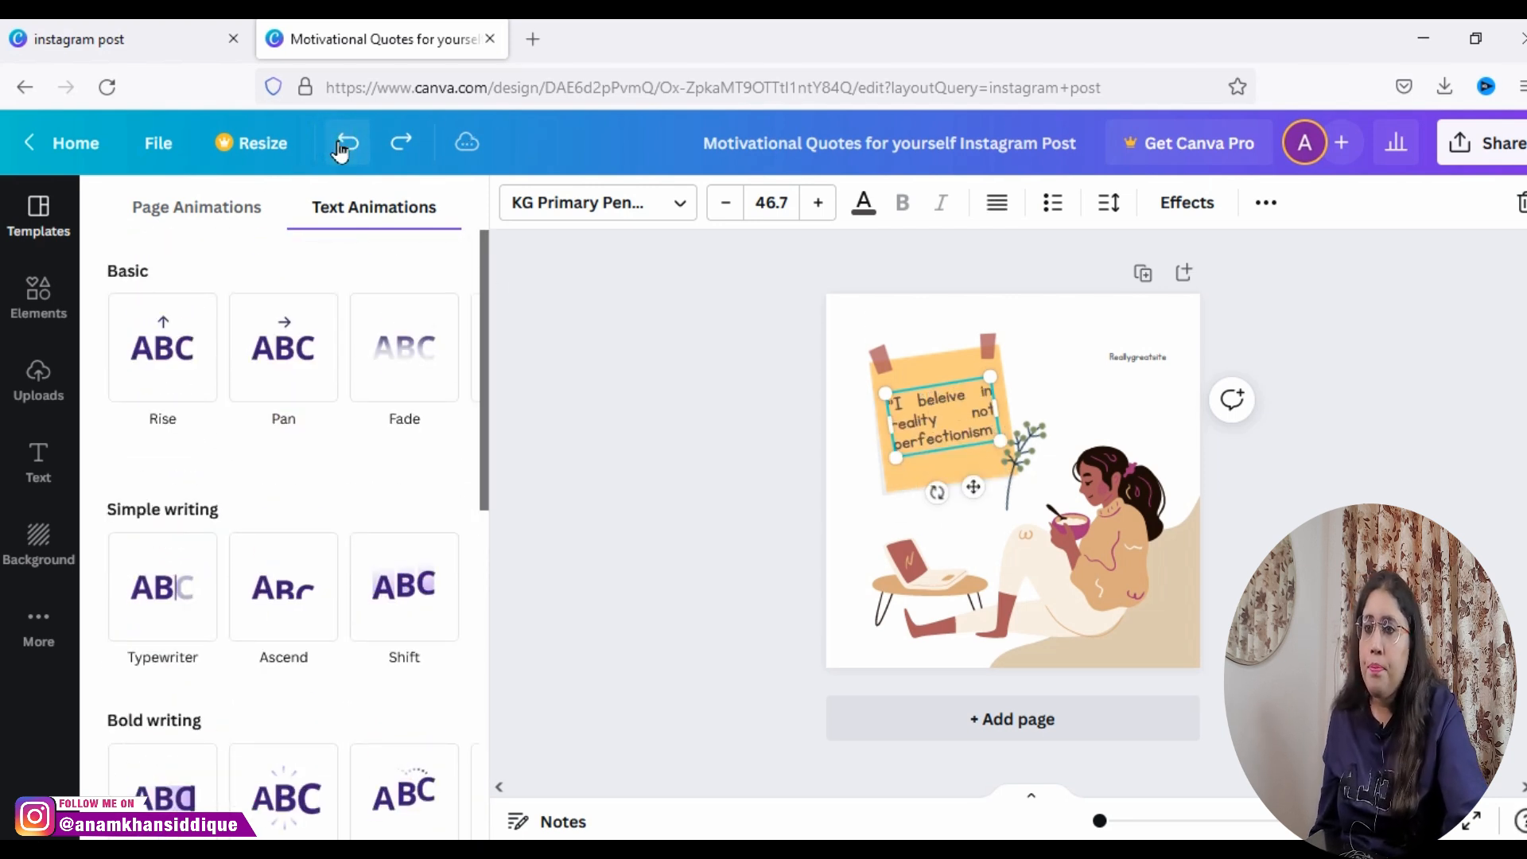
click(342, 145)
click(342, 145)
click(404, 145)
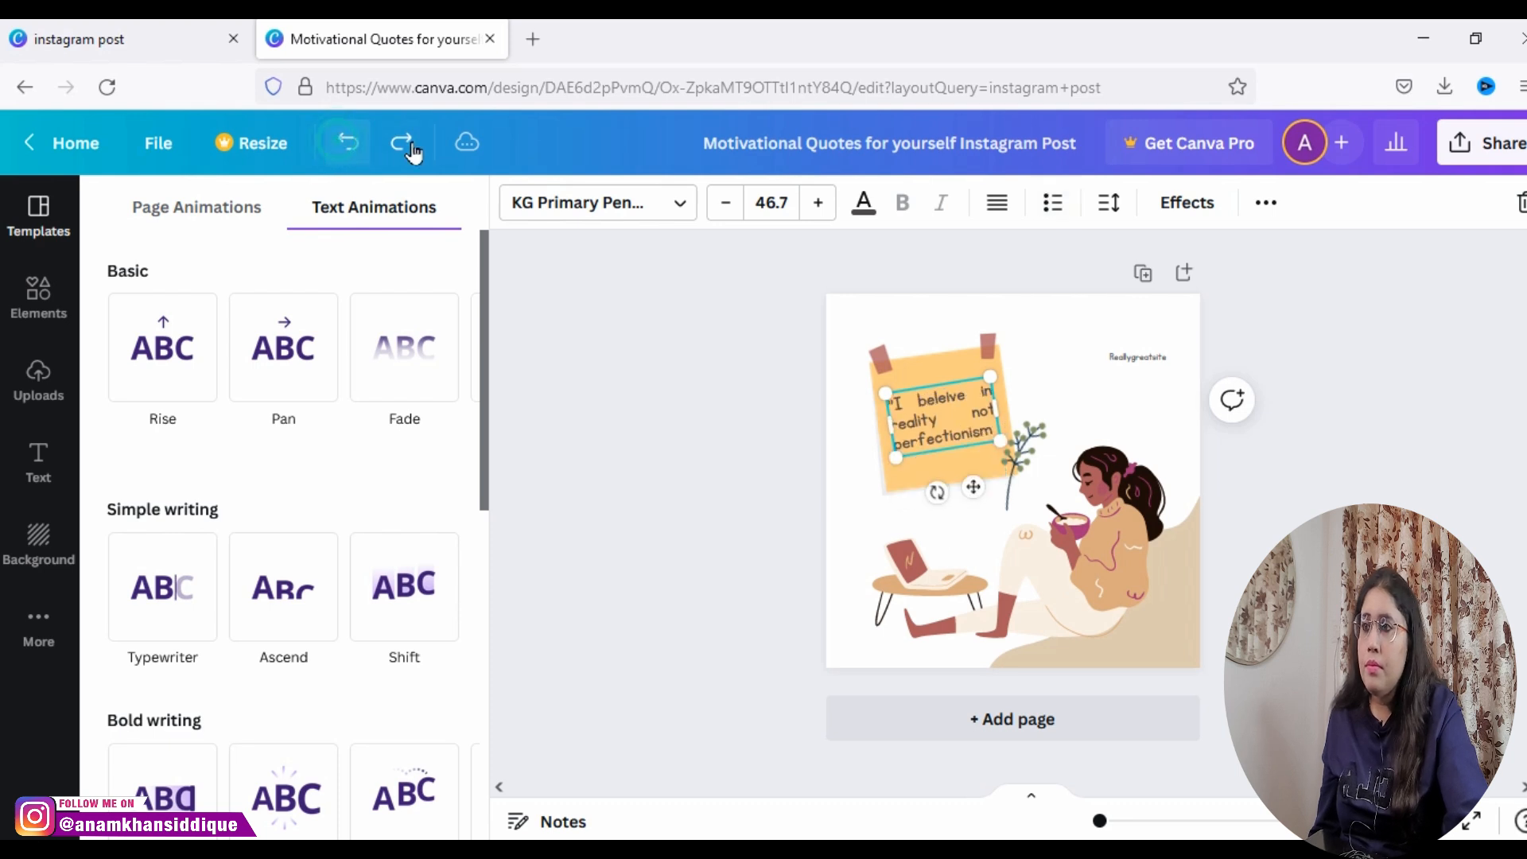
click(404, 145)
click(404, 145)
click(404, 145)
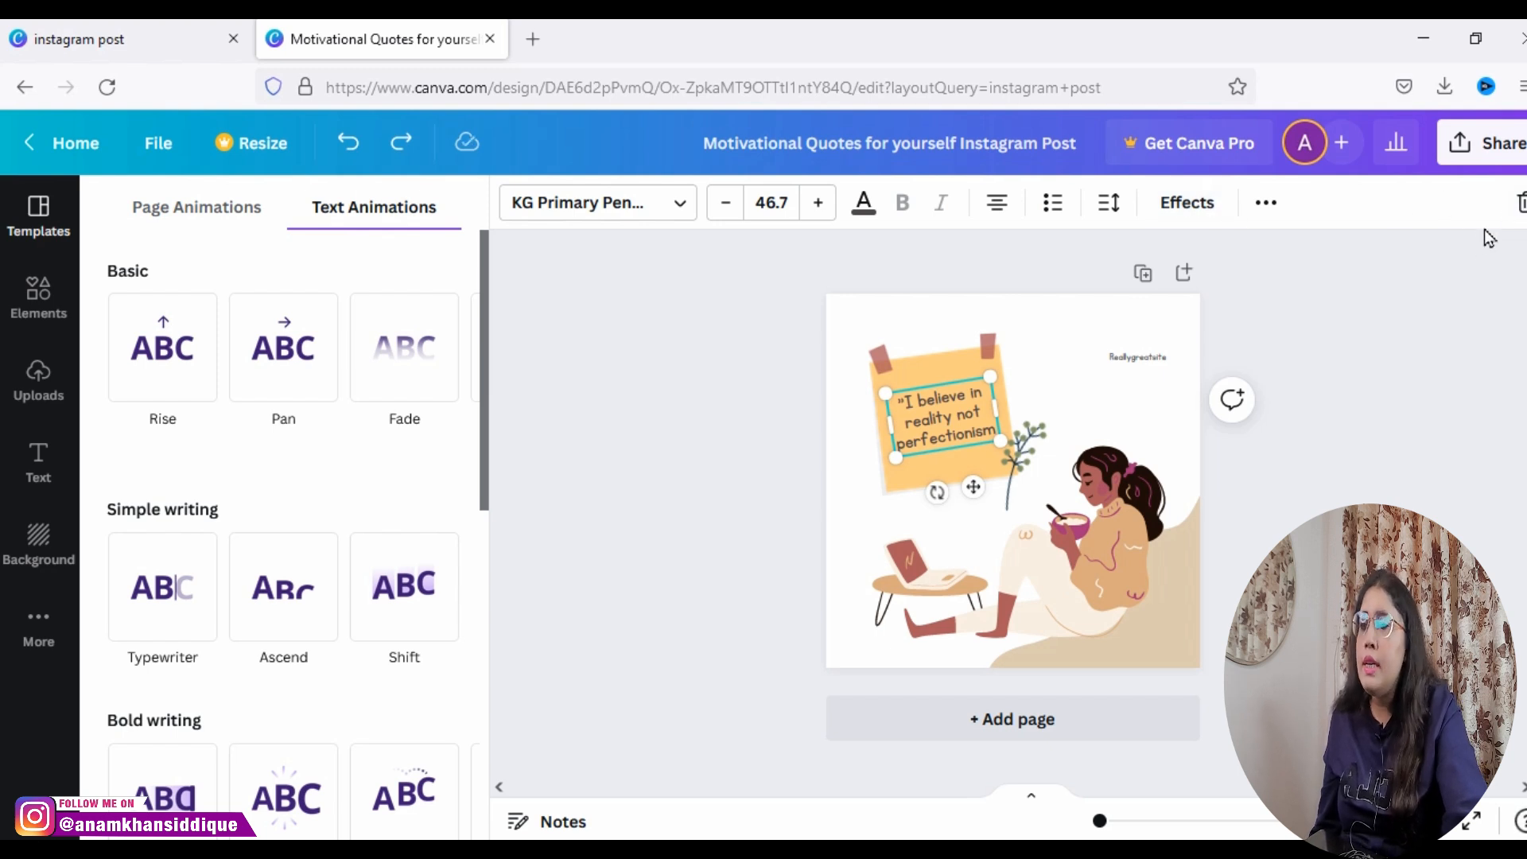
Step: Set the page background to the reddish-brown document color
click(1311, 449)
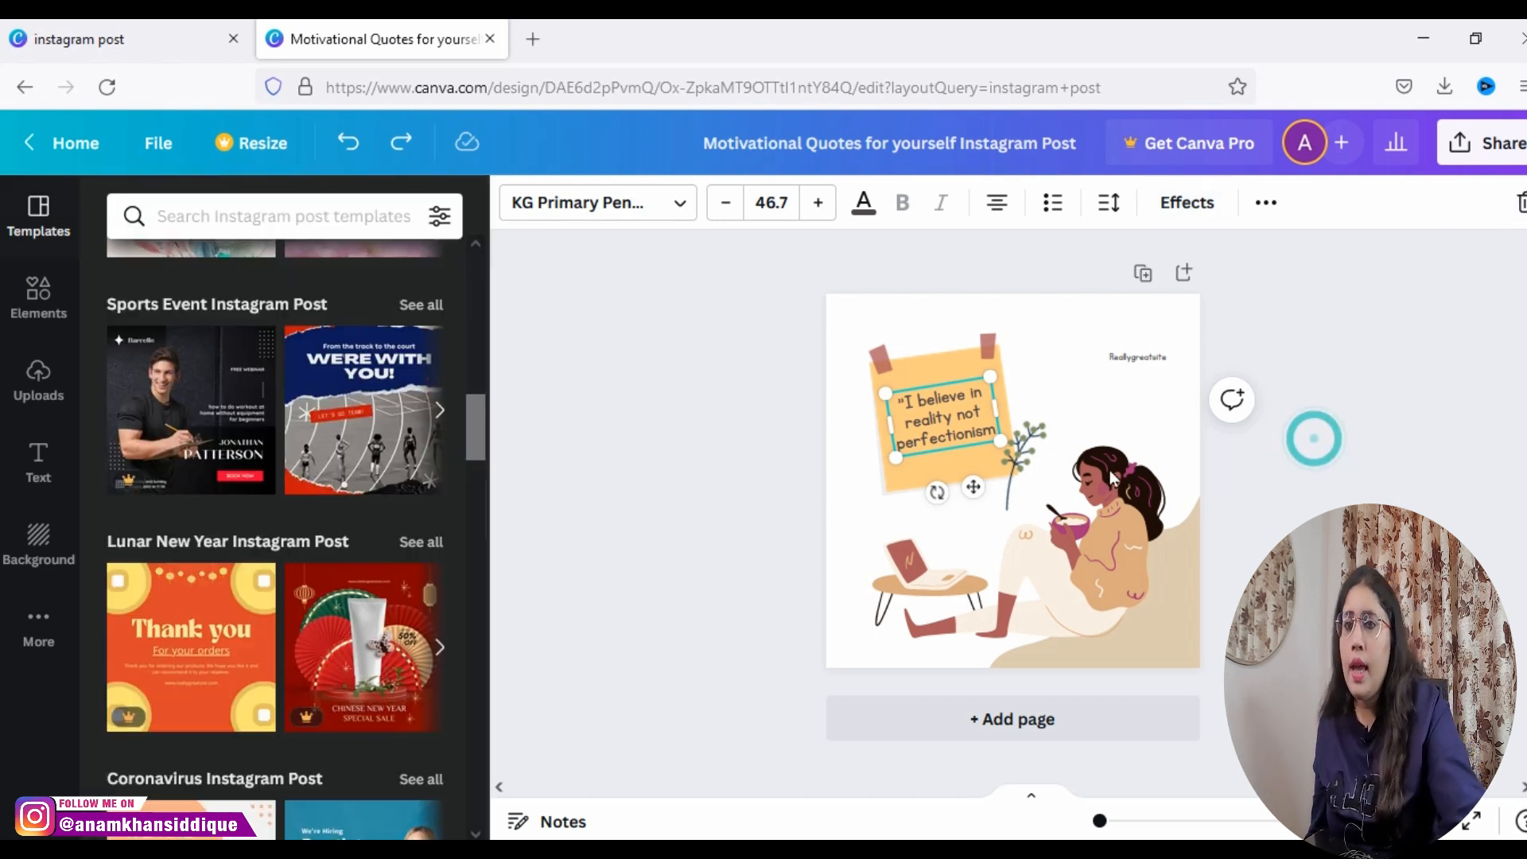
click(937, 318)
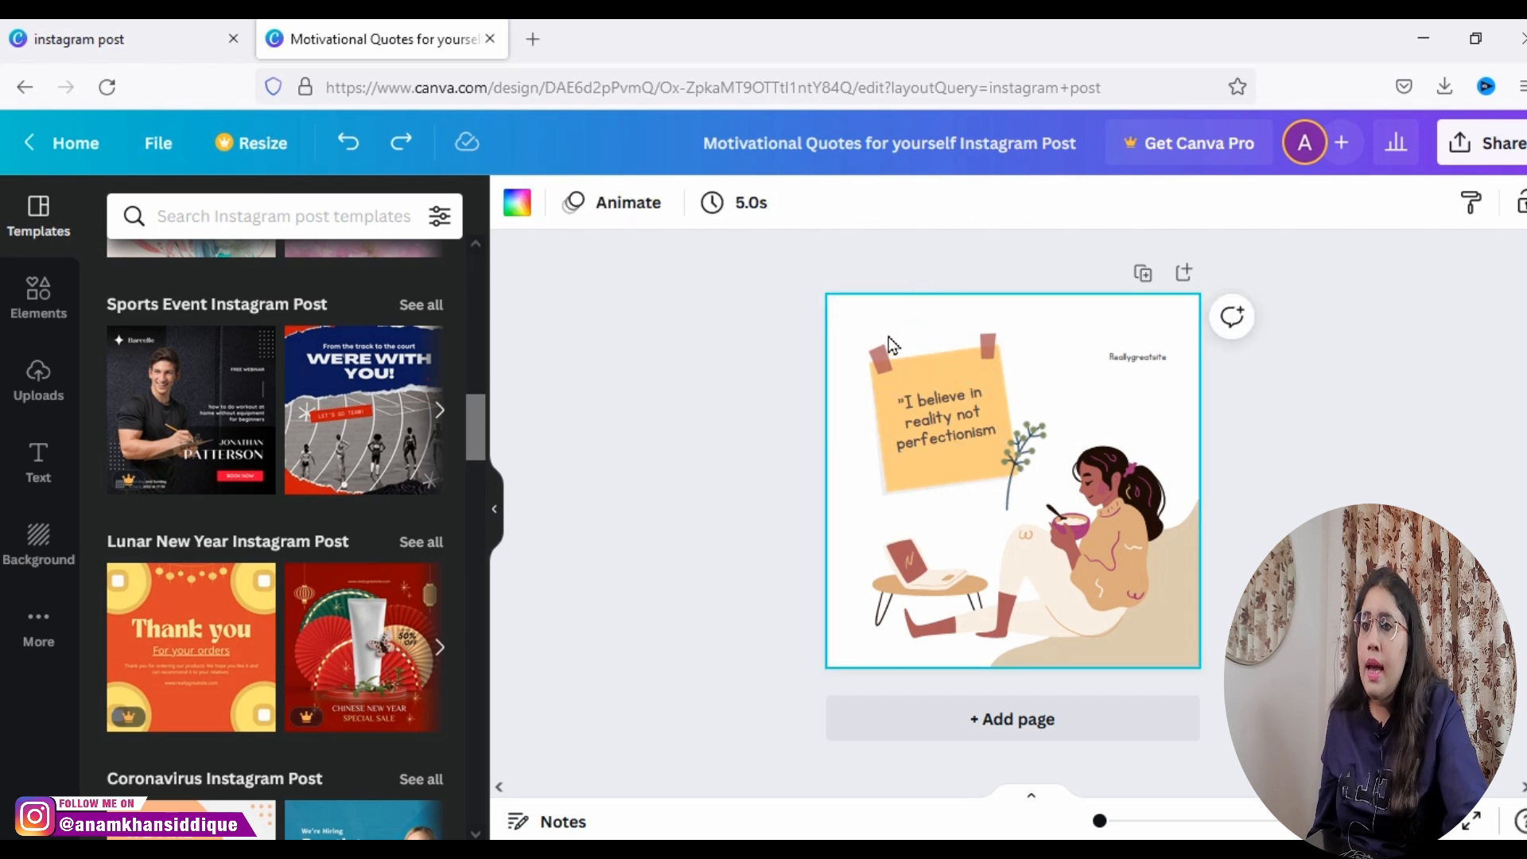
click(518, 203)
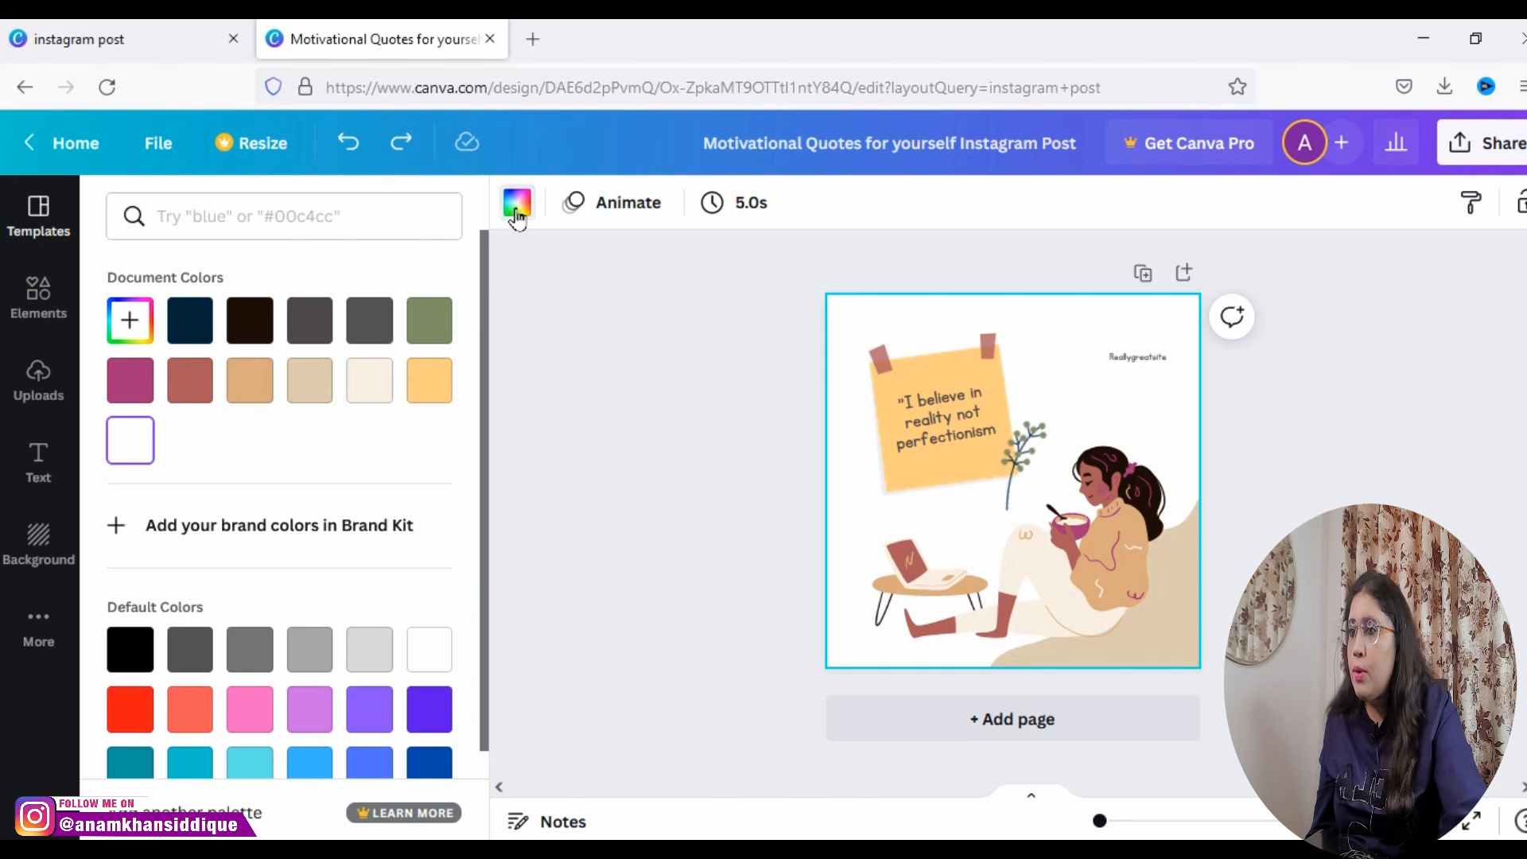
click(516, 209)
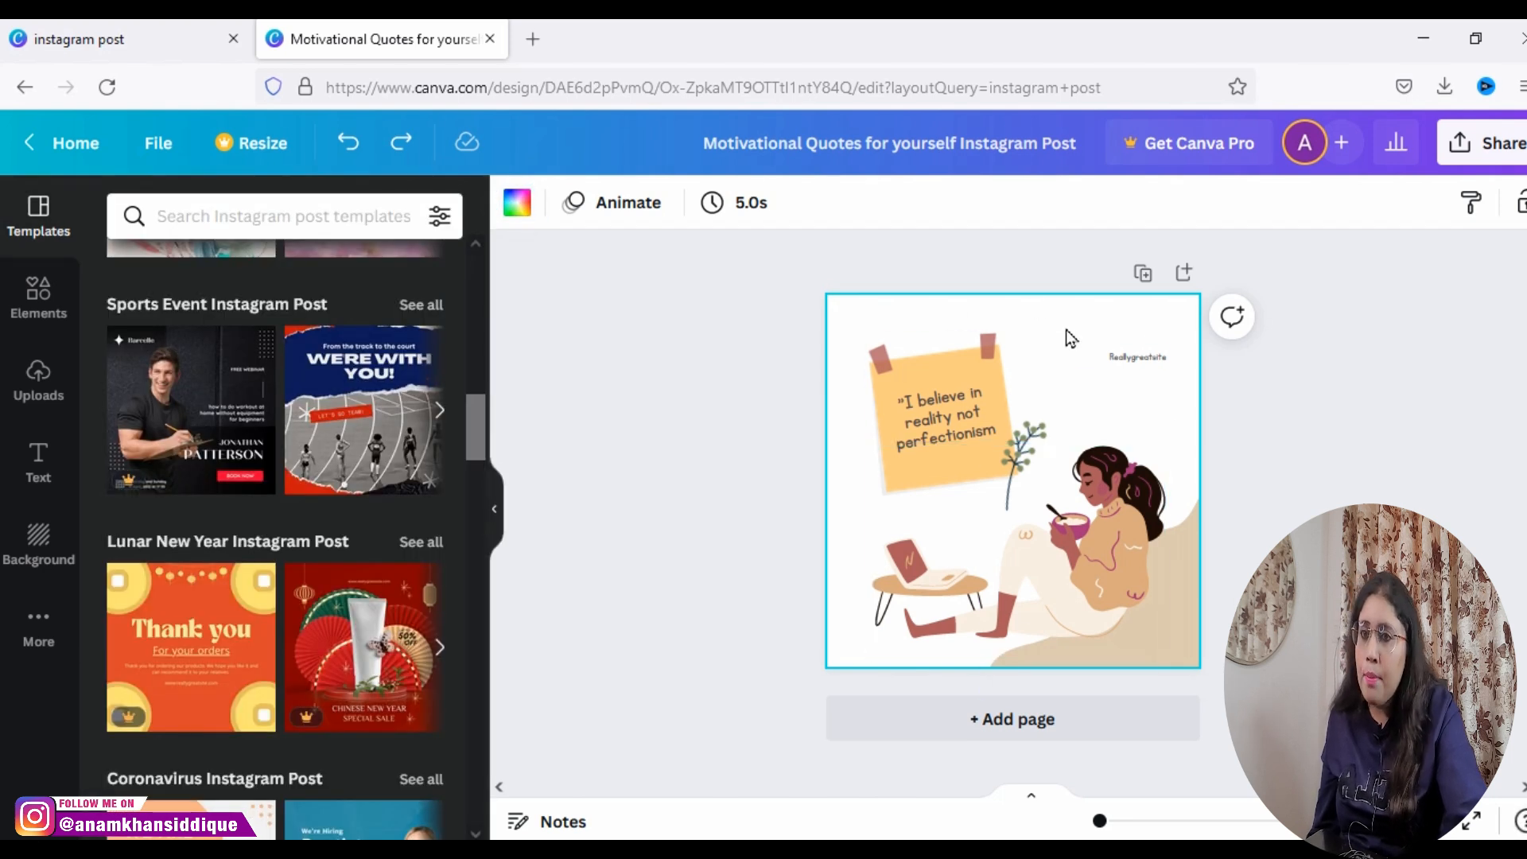
click(529, 221)
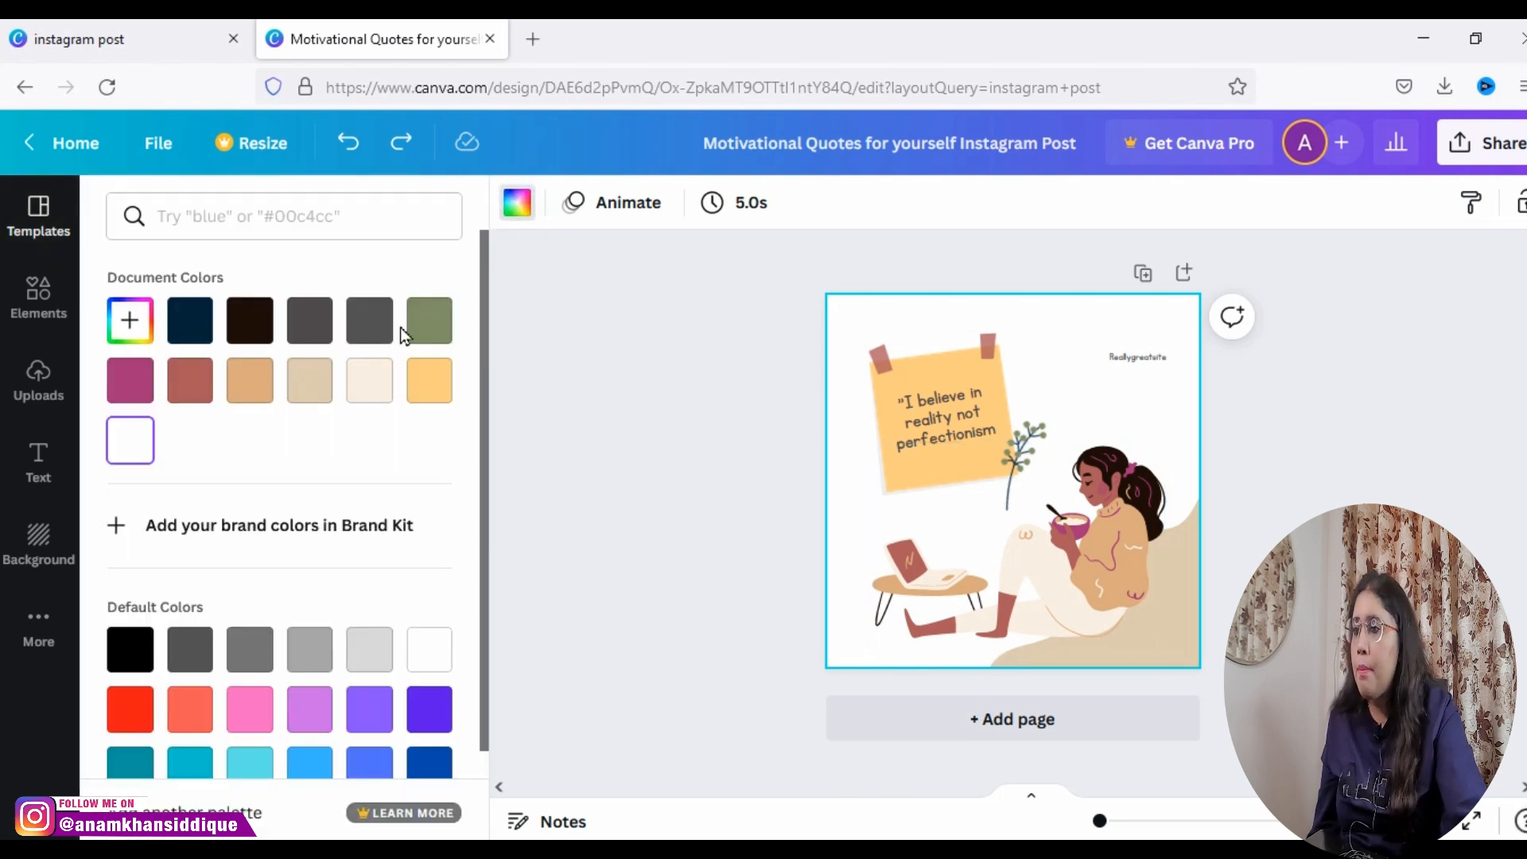
click(181, 398)
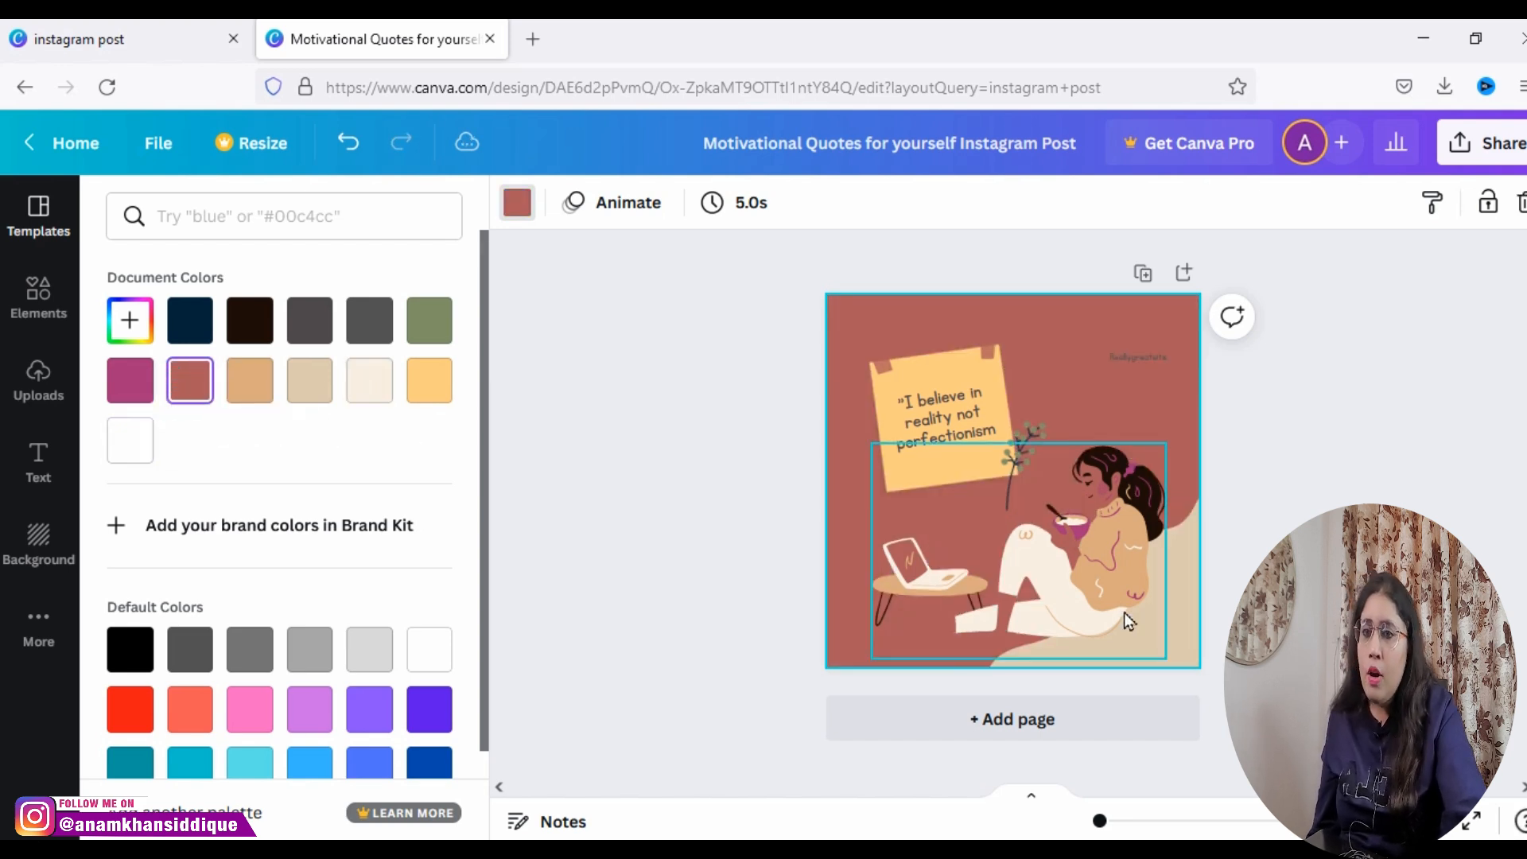
Step: Recolor the woman illustration: its tan areas to lime green, its magenta accents to yellow, and its reddish-brown areas to red
click(1063, 598)
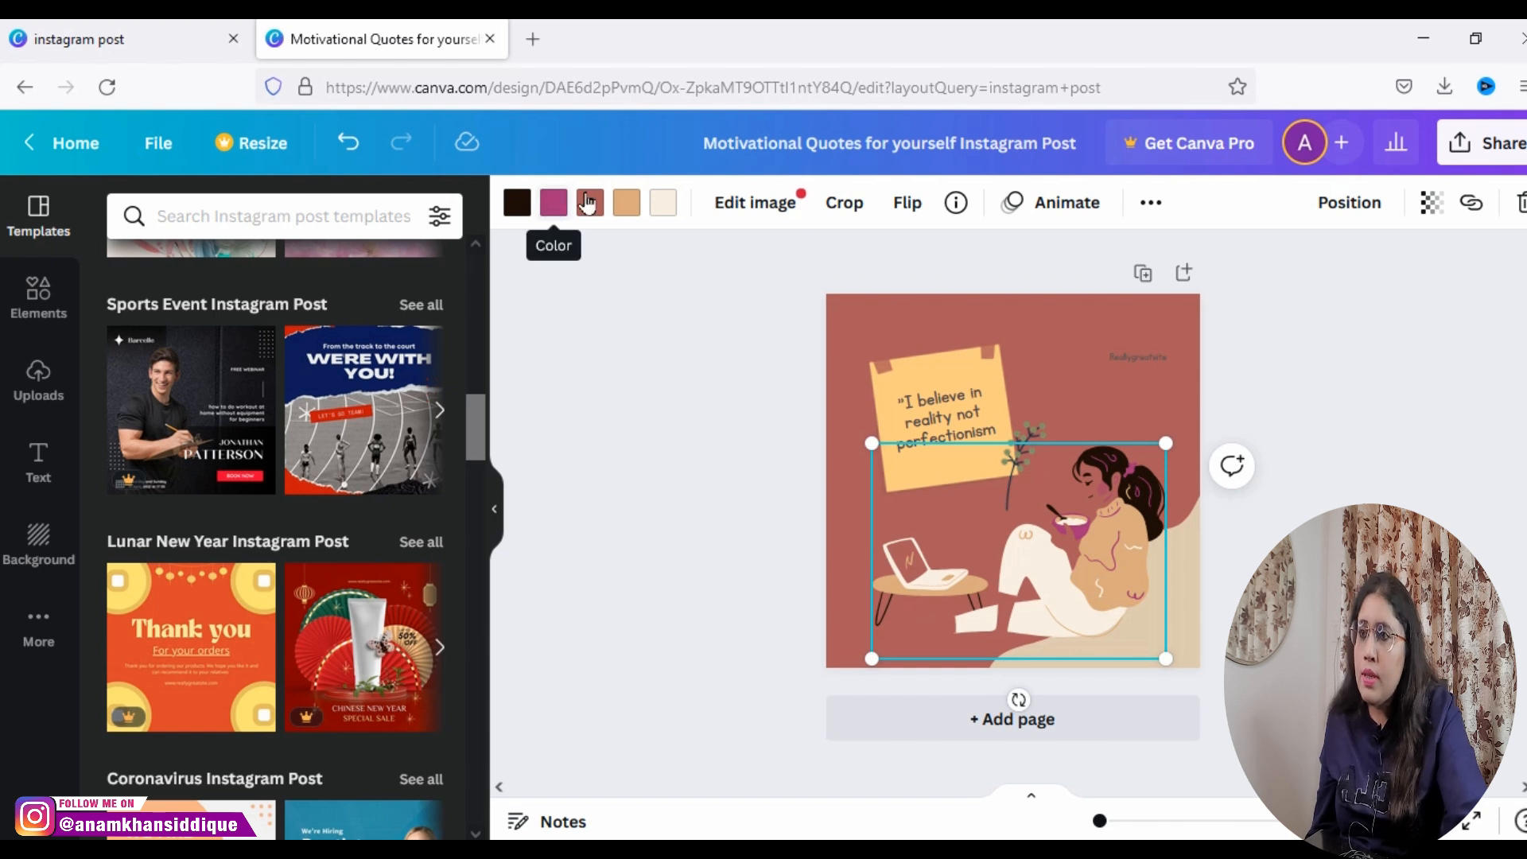
click(639, 215)
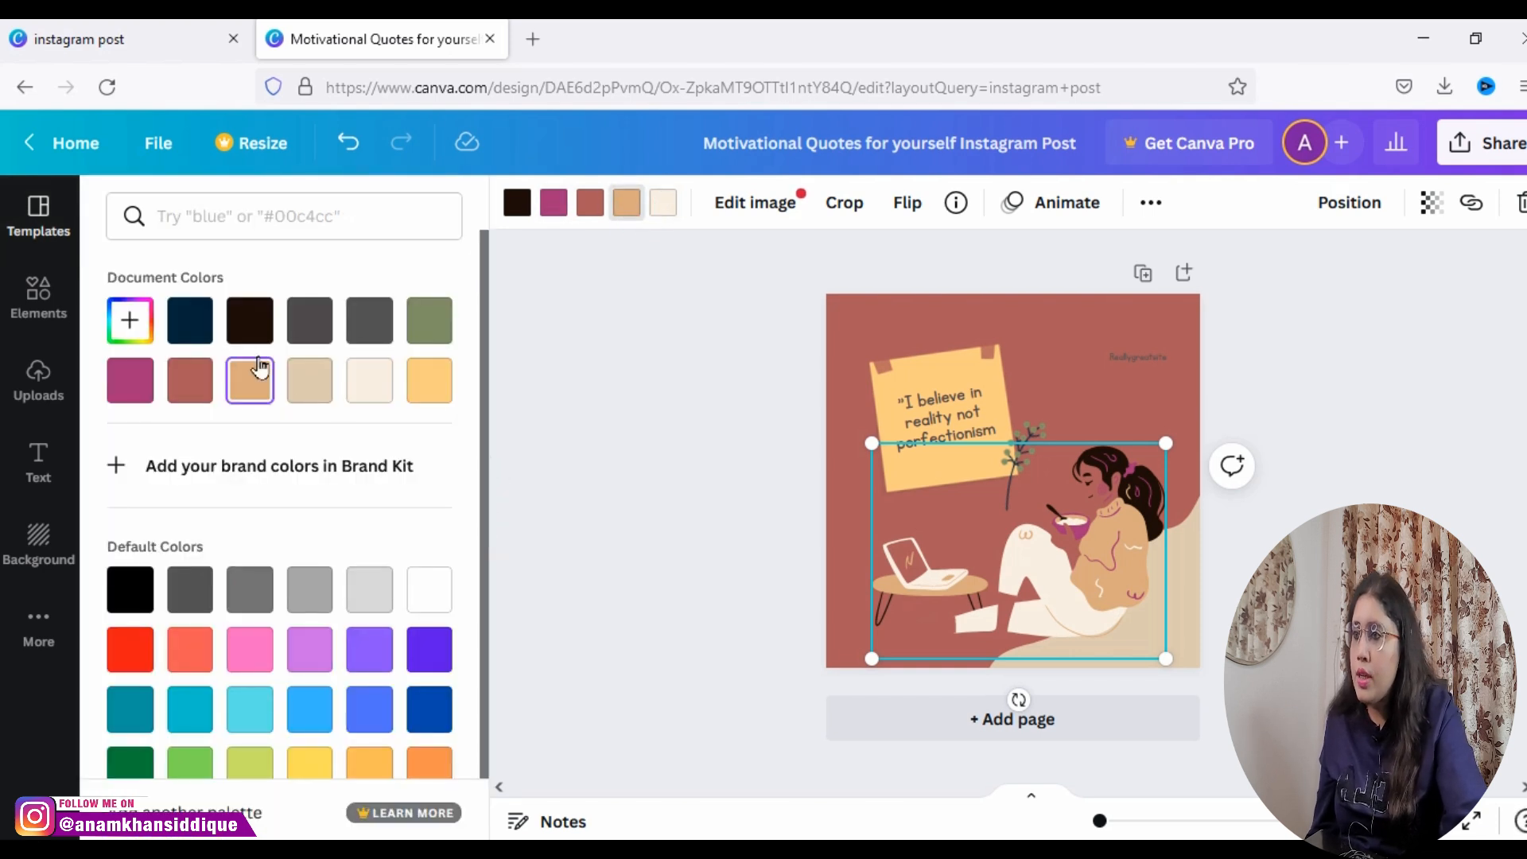
click(129, 319)
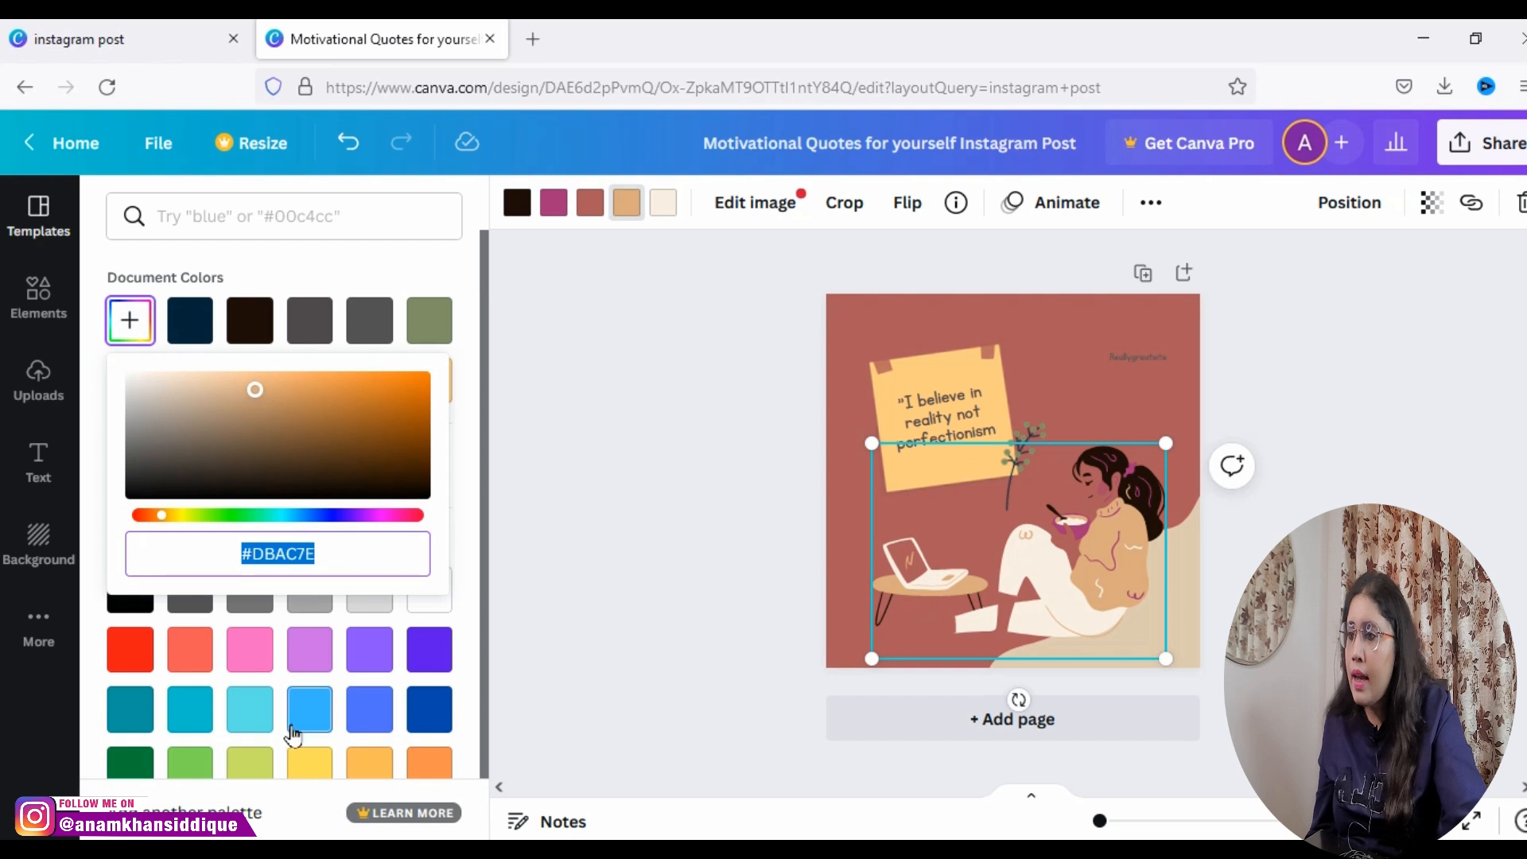
click(253, 764)
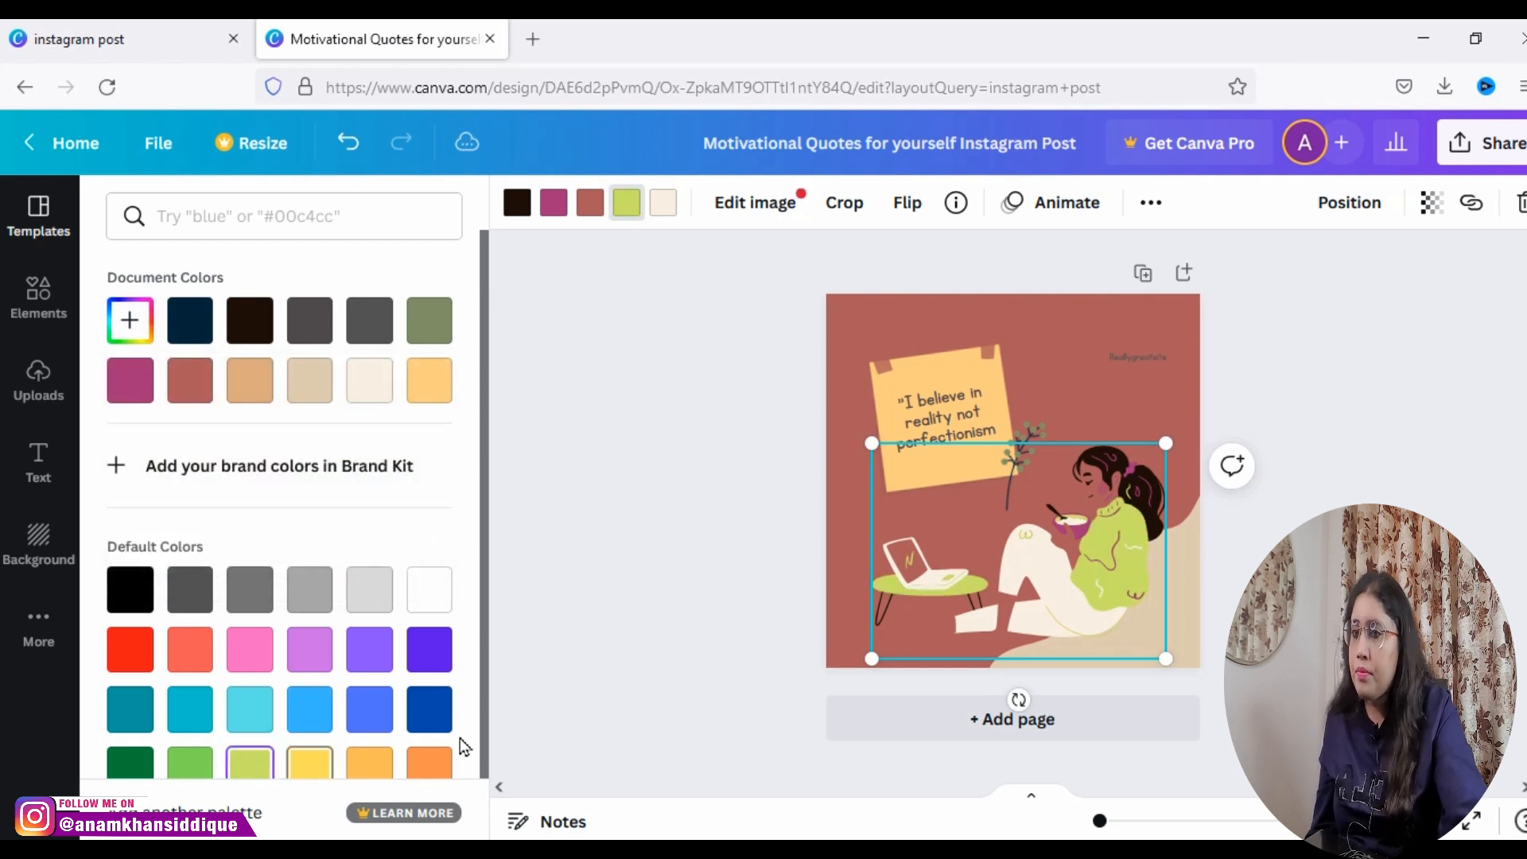
click(557, 217)
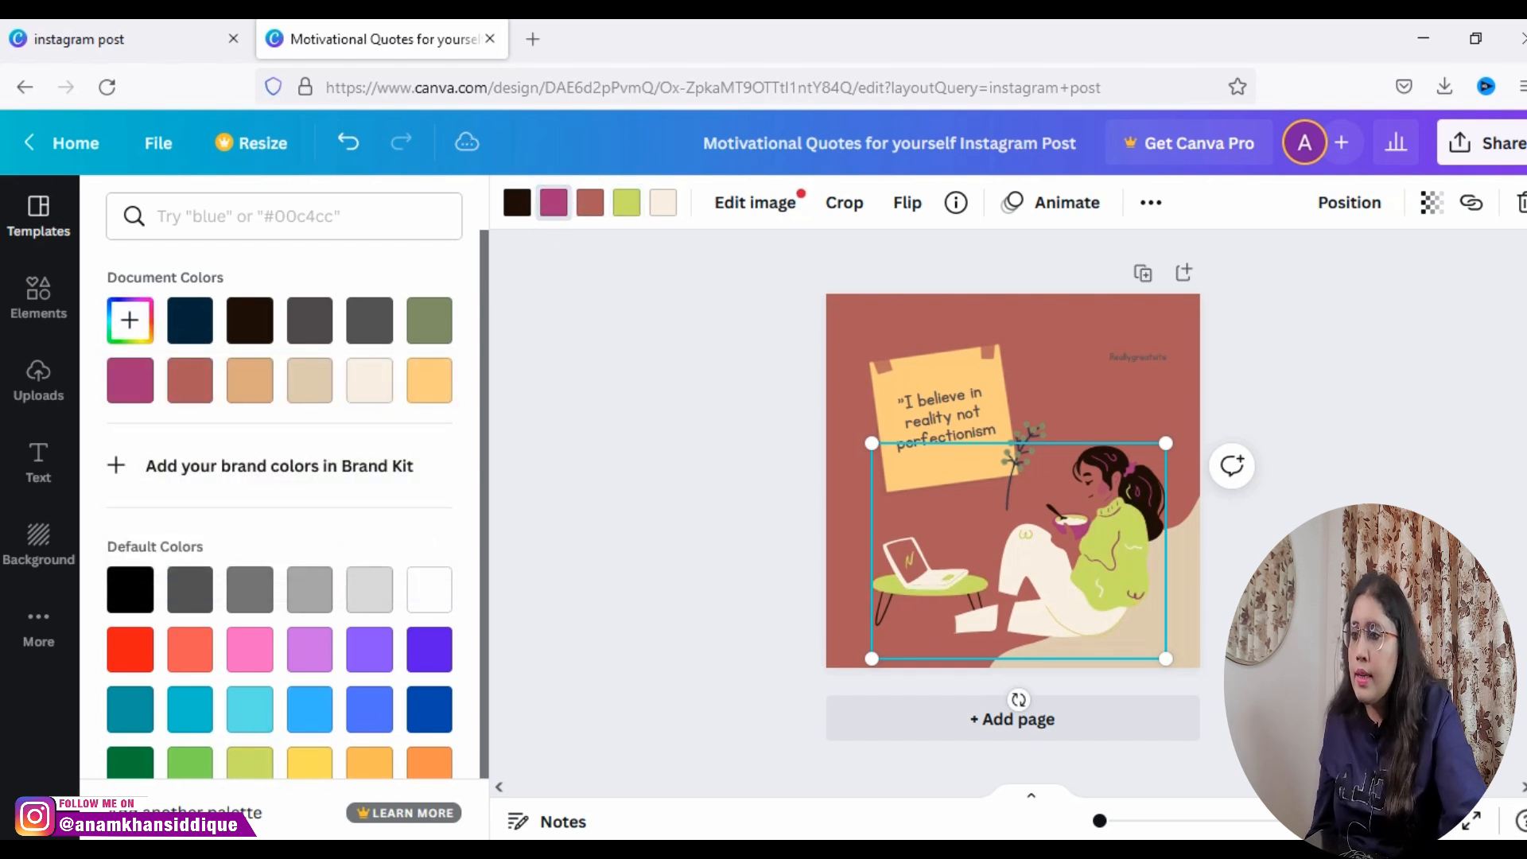
click(311, 765)
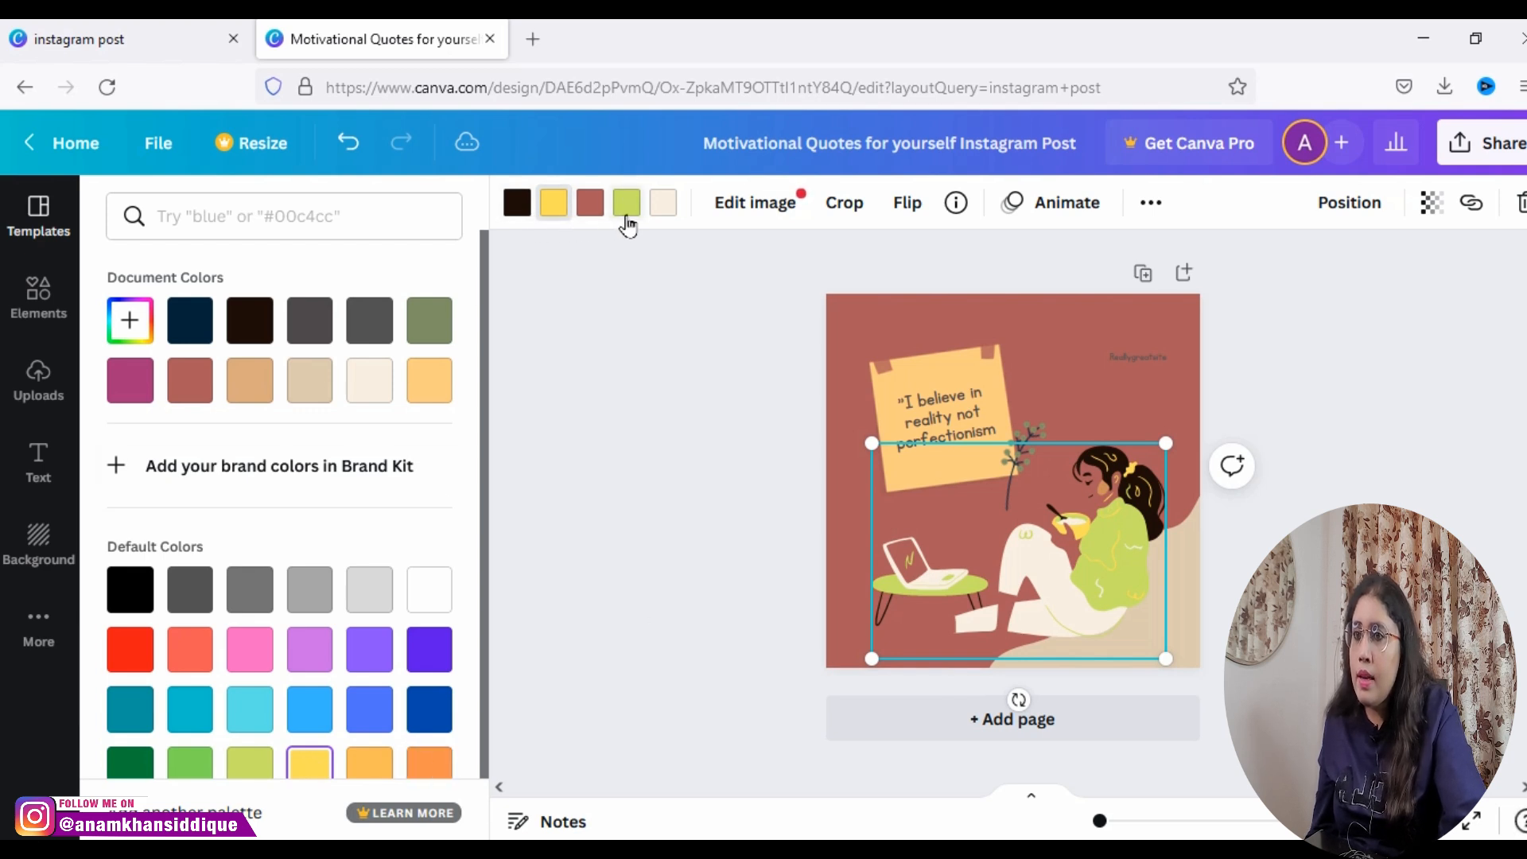
click(589, 203)
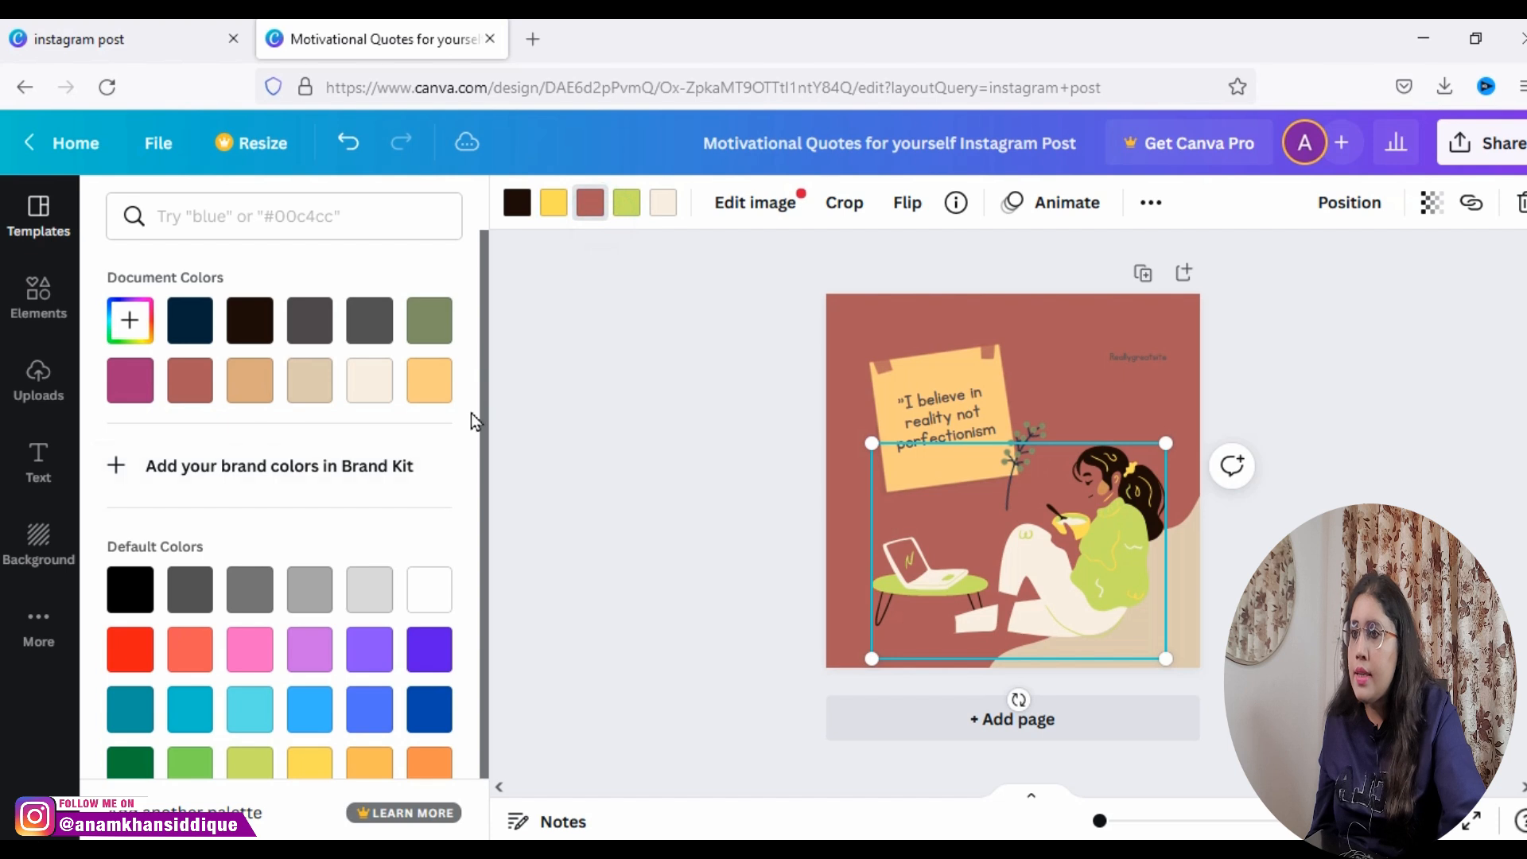
click(143, 666)
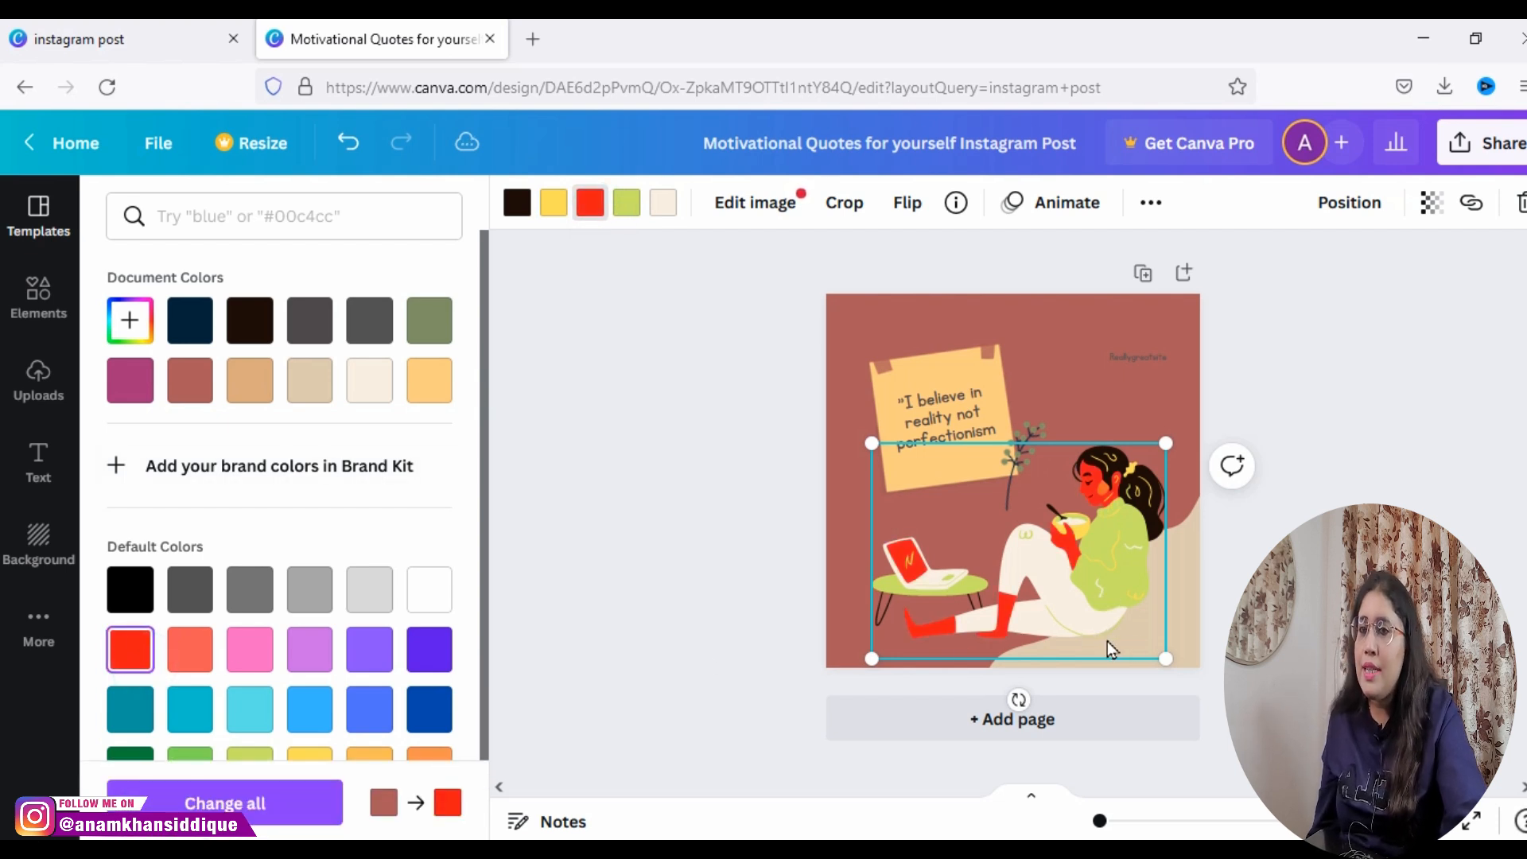
Step: Shrink the woman illustration and move it into the page's lower-right corner; try deleting it and undo the deletion
drag(1162, 666, 1125, 631)
drag(1055, 558, 1110, 598)
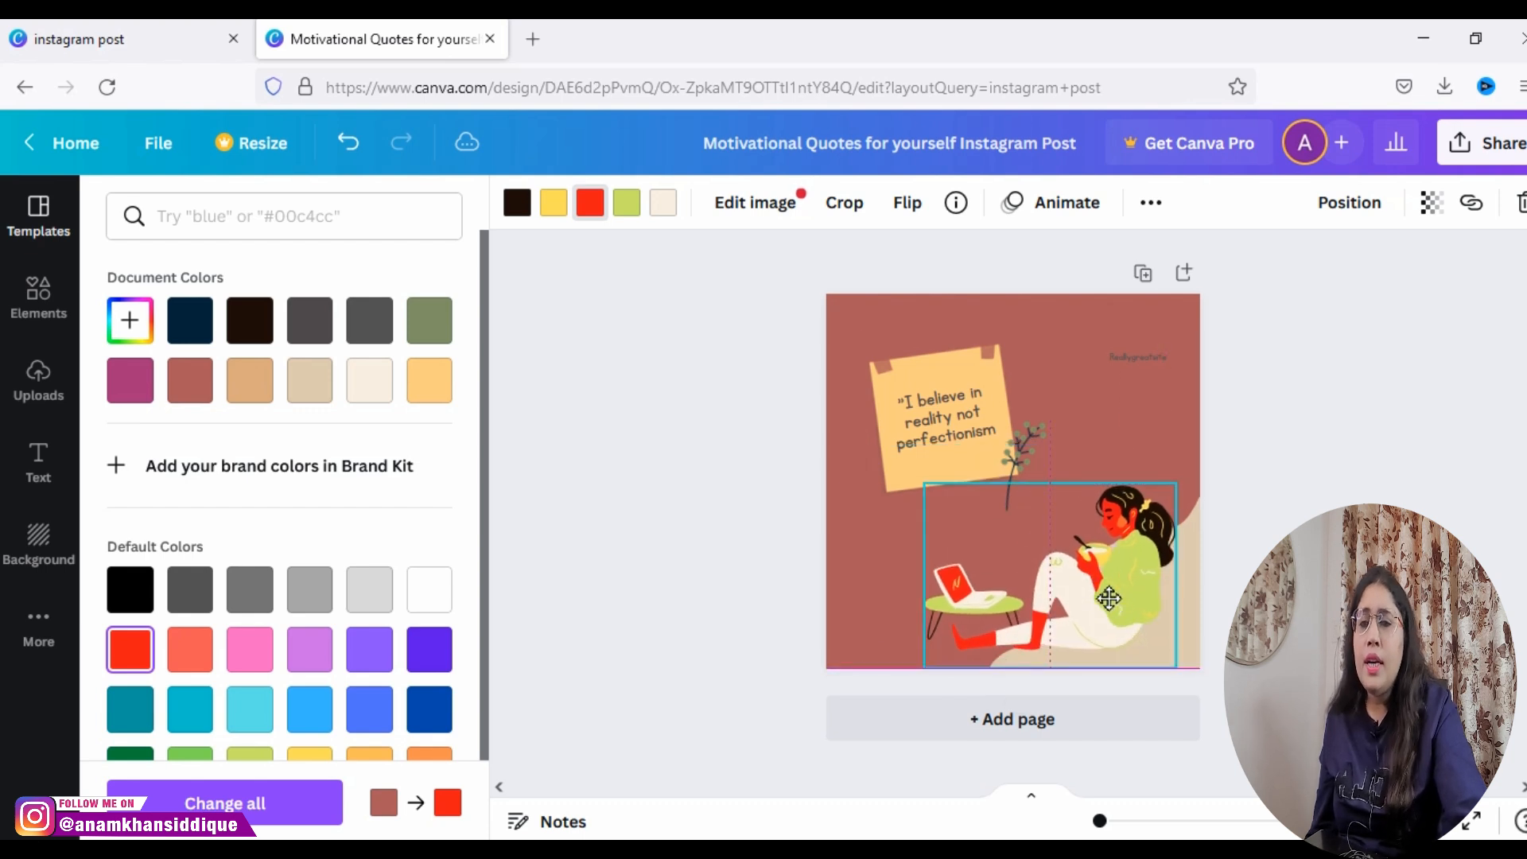
click(1520, 207)
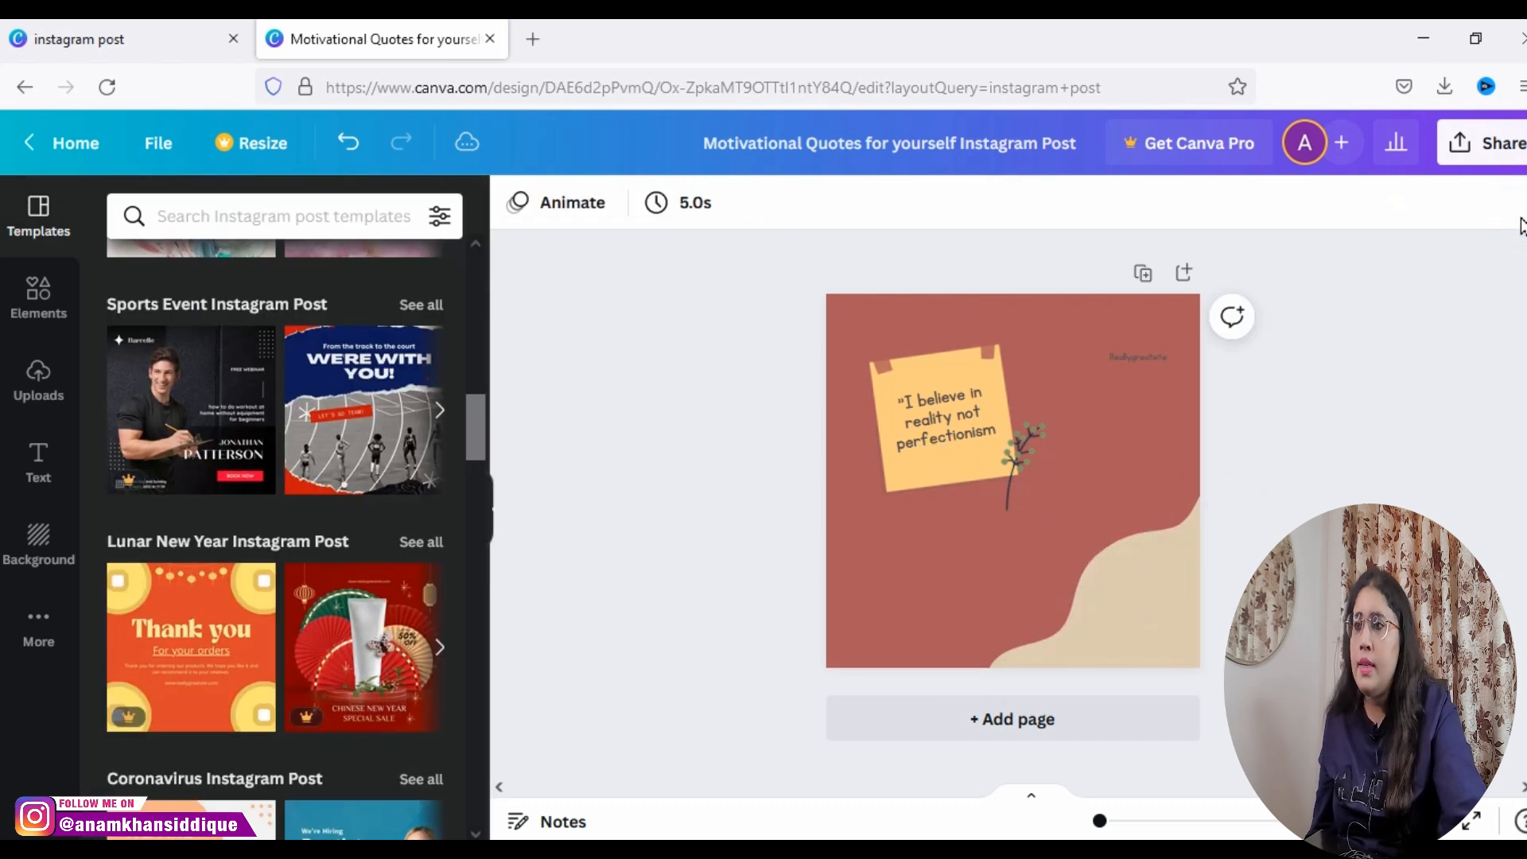
click(347, 143)
Step: Recolor the green leaves of the plant beside the note, trying yellow and settling on red
click(1004, 452)
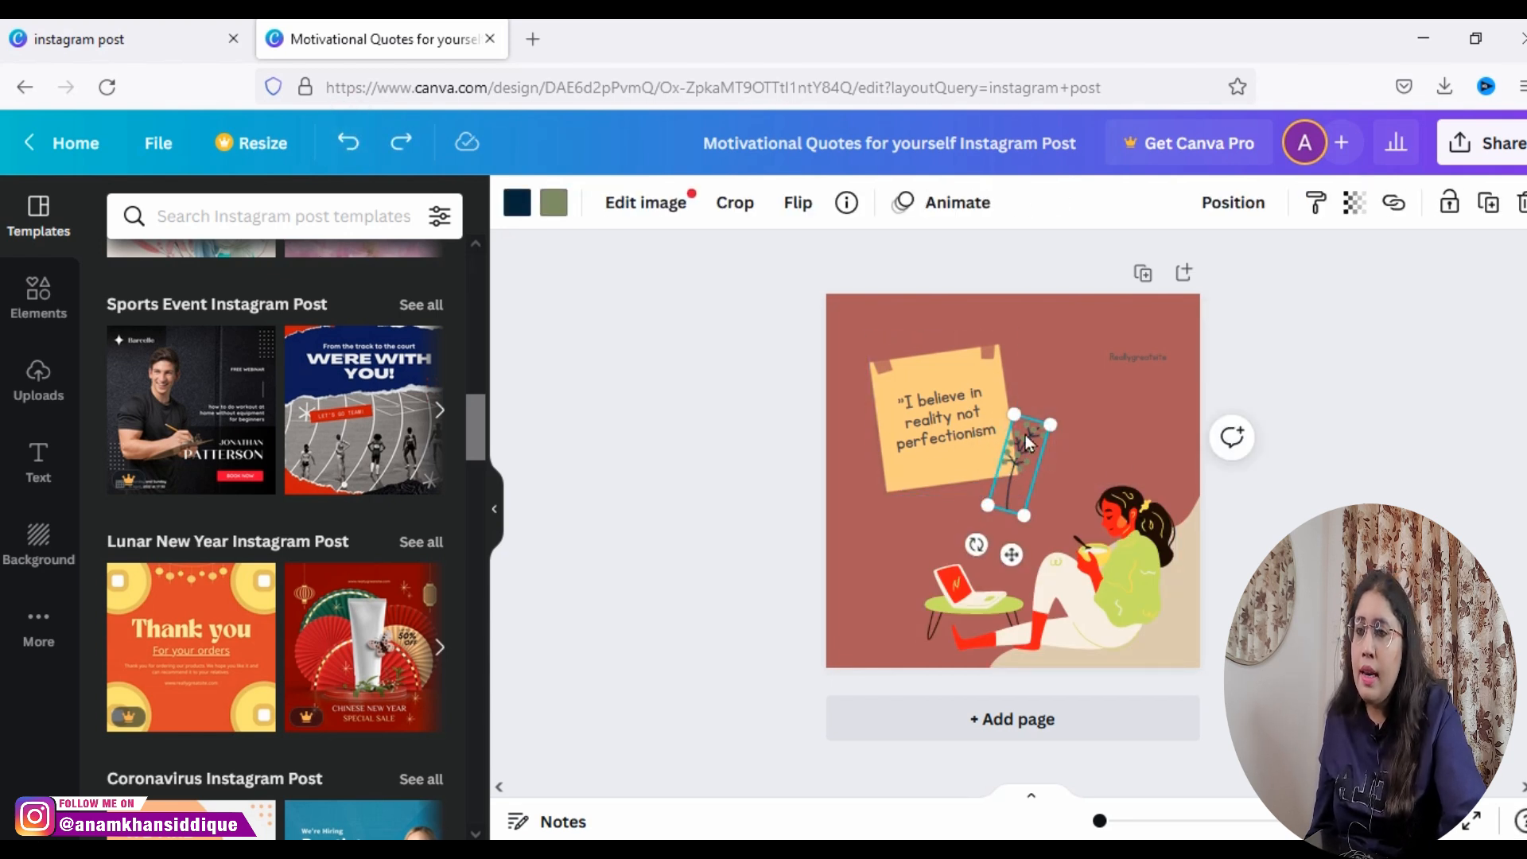
click(553, 204)
click(137, 450)
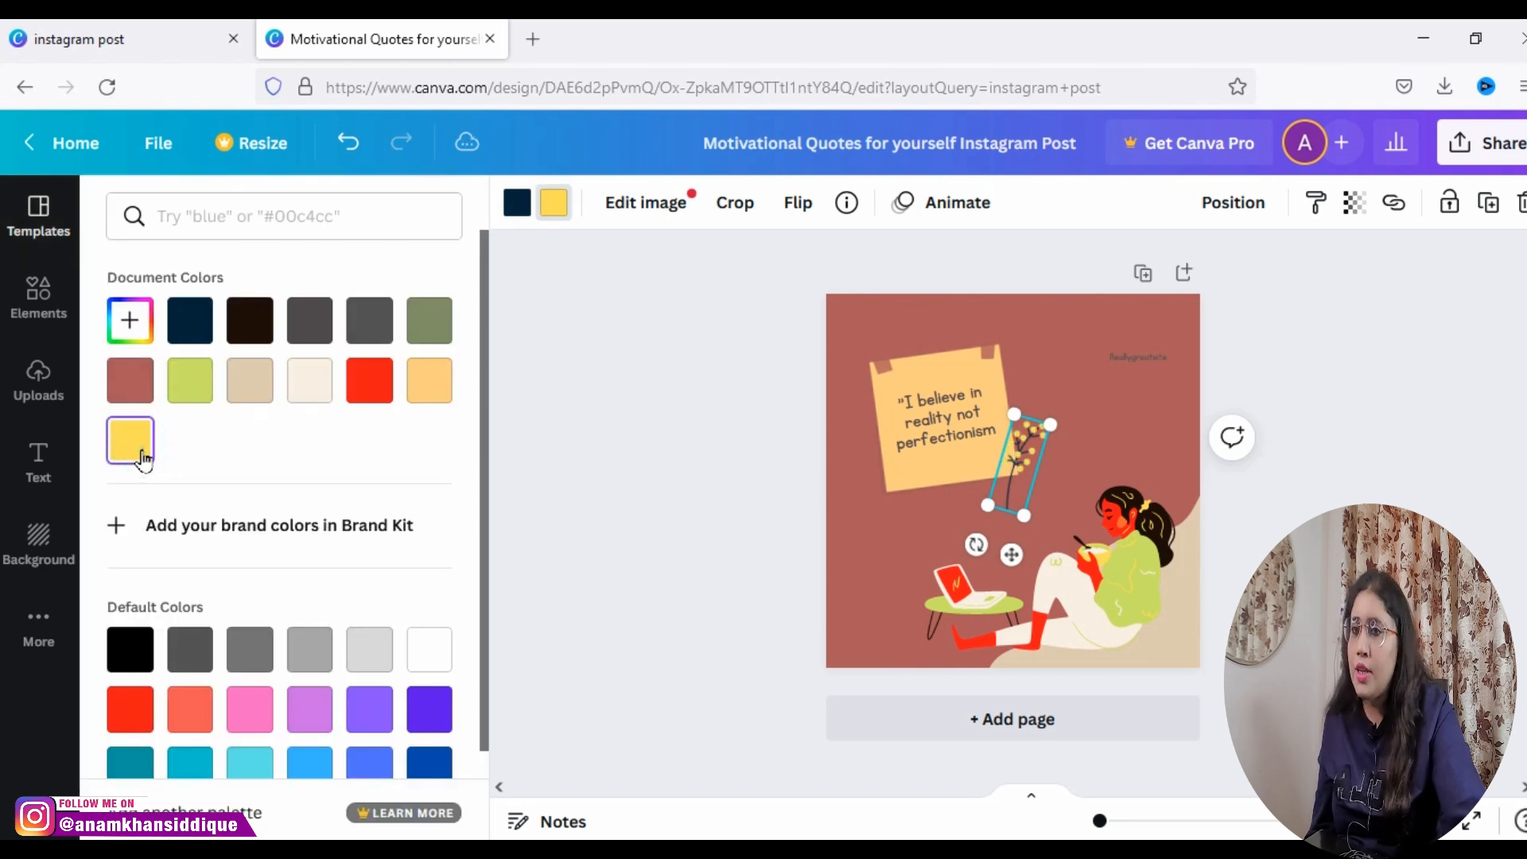
click(366, 401)
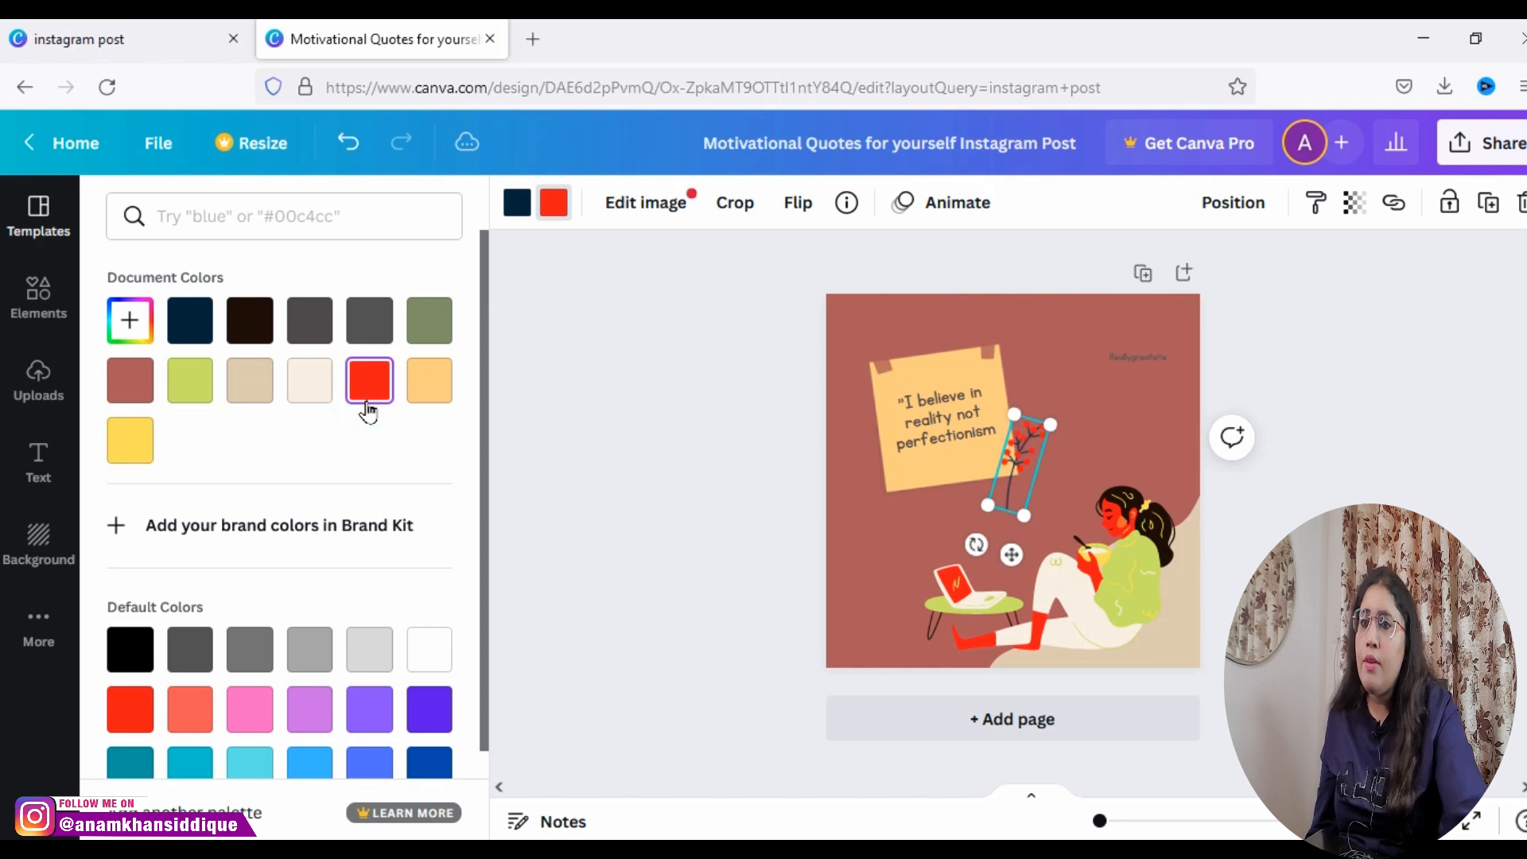
click(1118, 356)
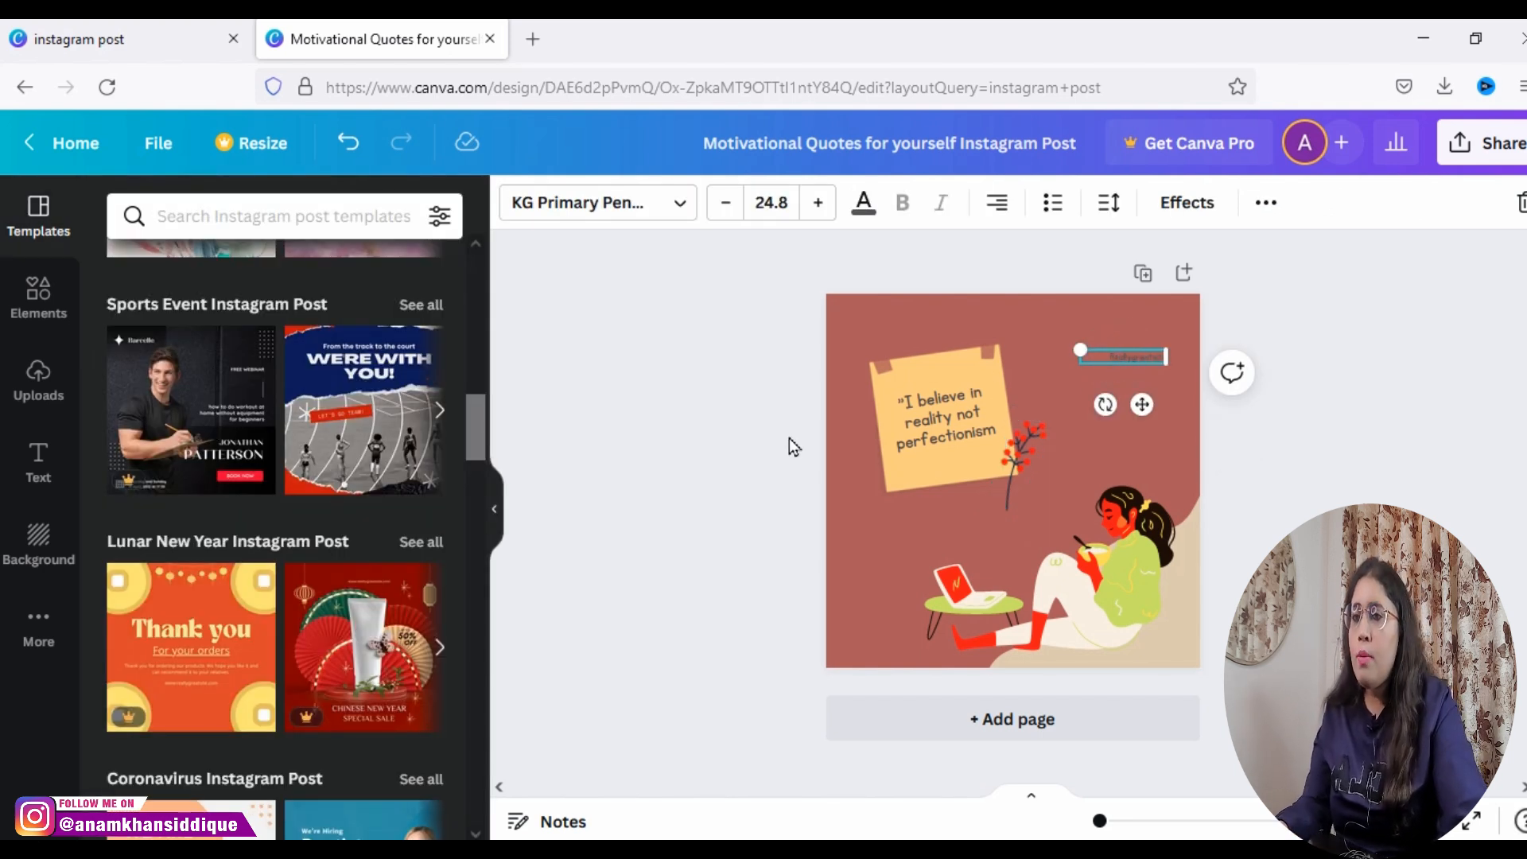
Step: Duplicate the yellow sticky note and place the copy to the right of the original
click(952, 372)
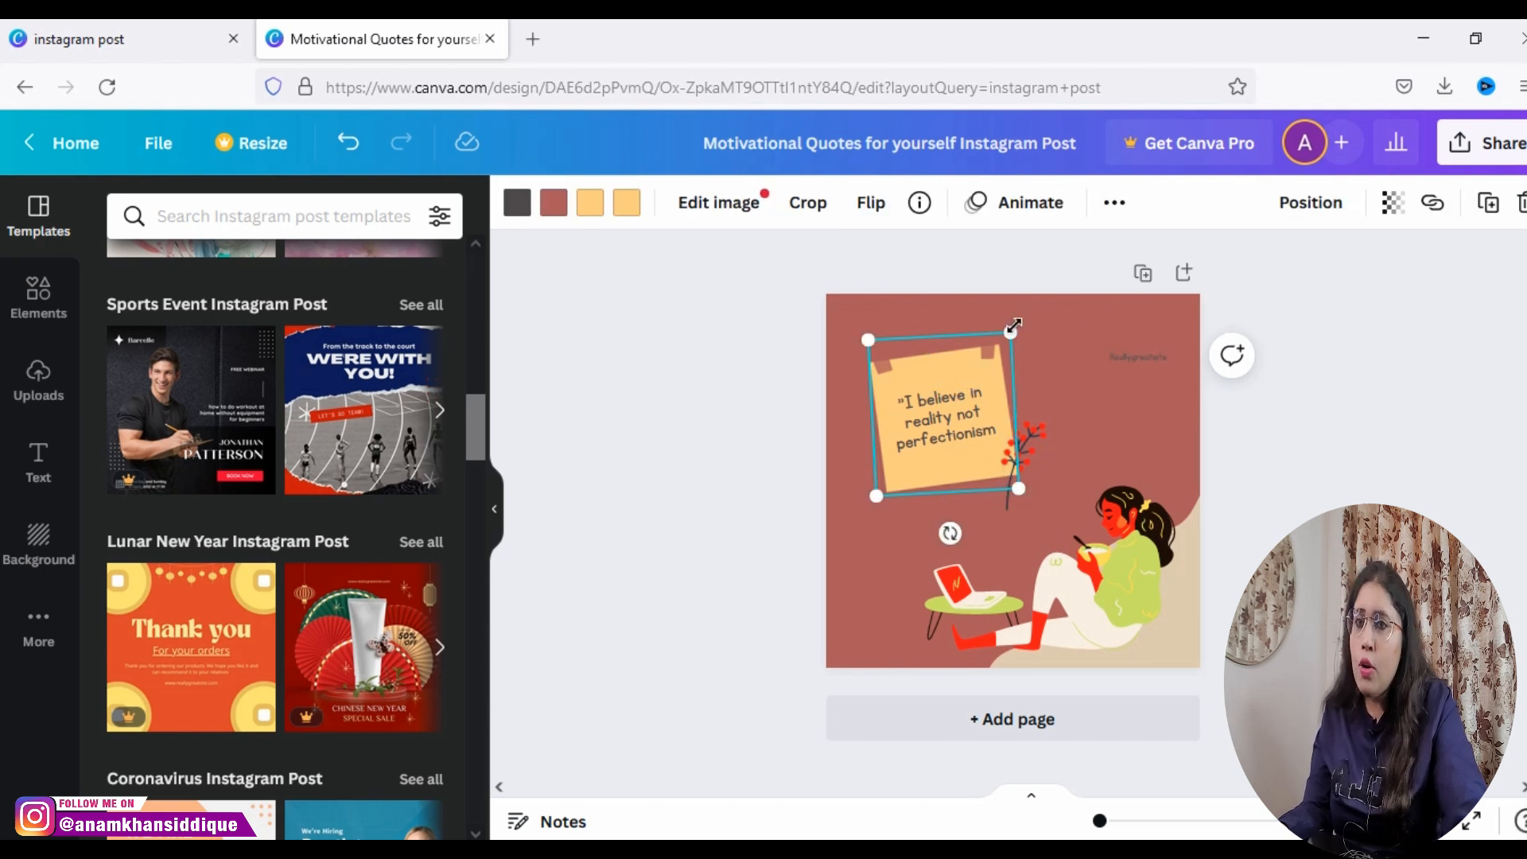
click(1486, 205)
drag(911, 432, 1071, 410)
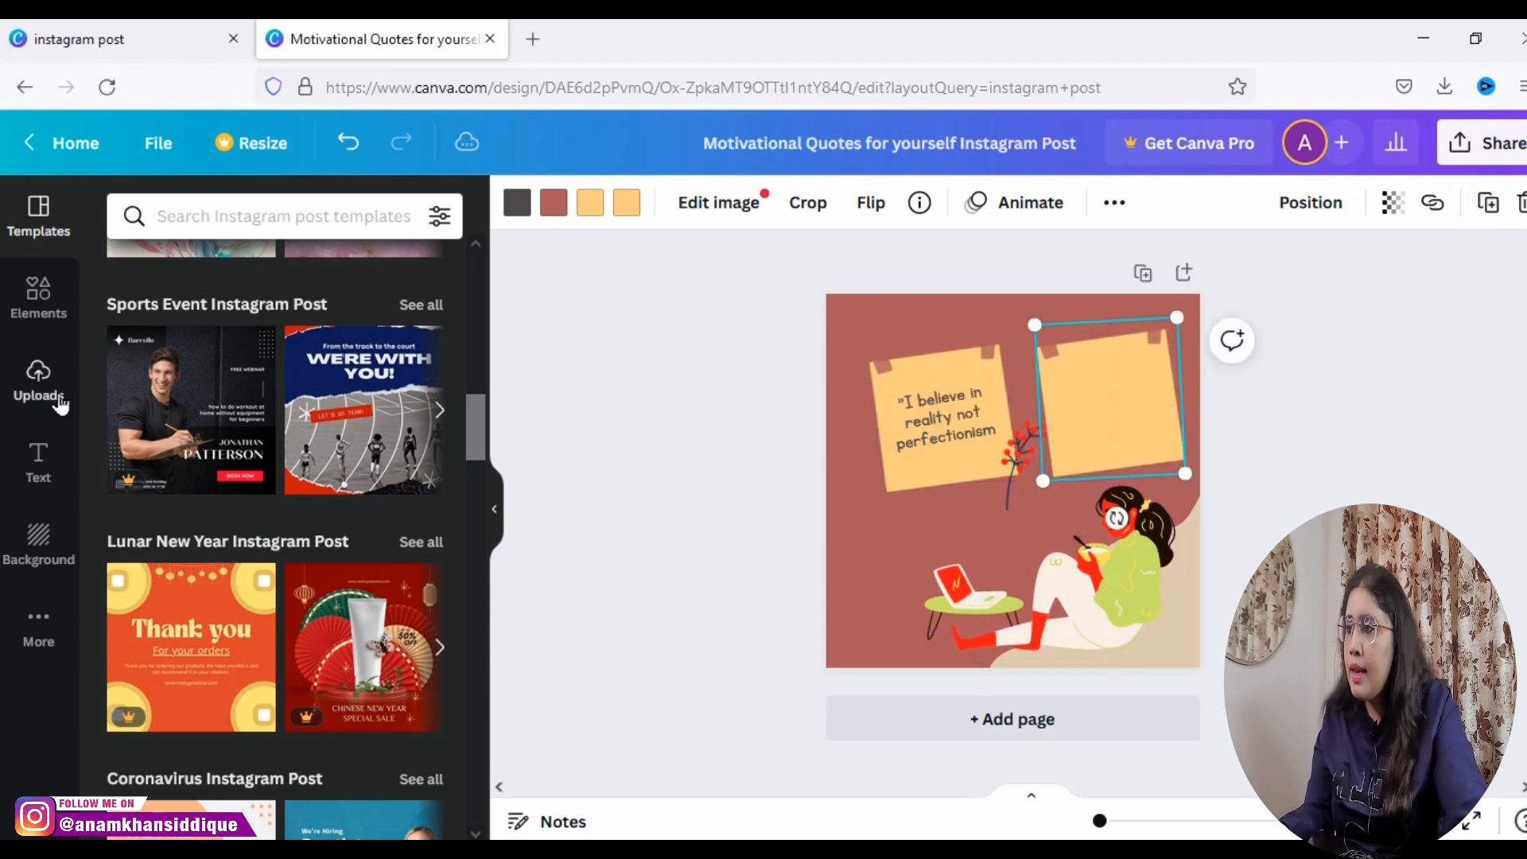
Step: Add a subheading text to the page reading "I beleive in myself"
click(40, 461)
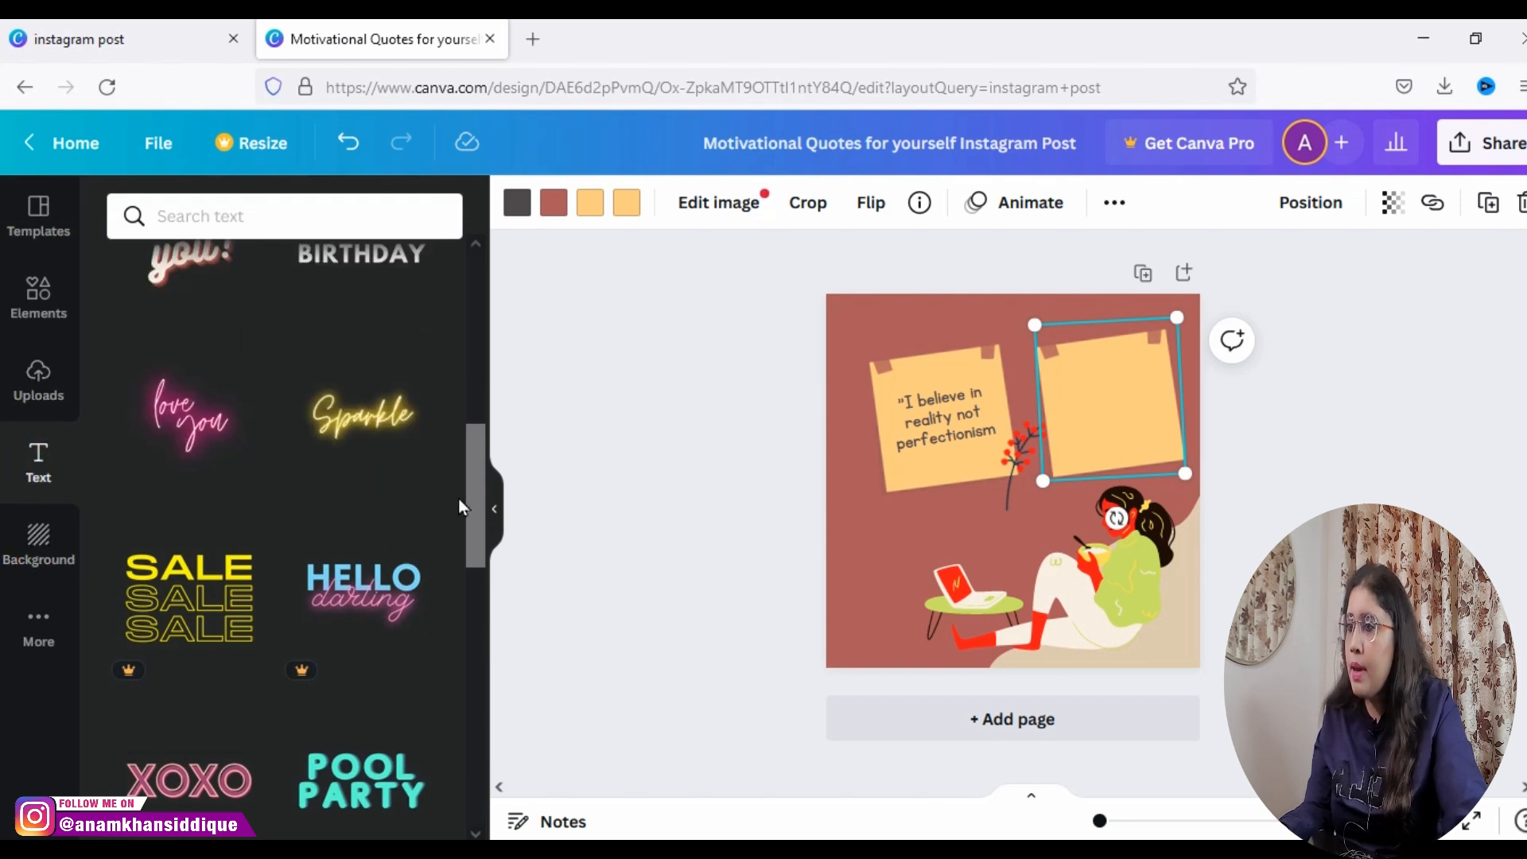
scroll(461, 422, up, 10)
click(385, 388)
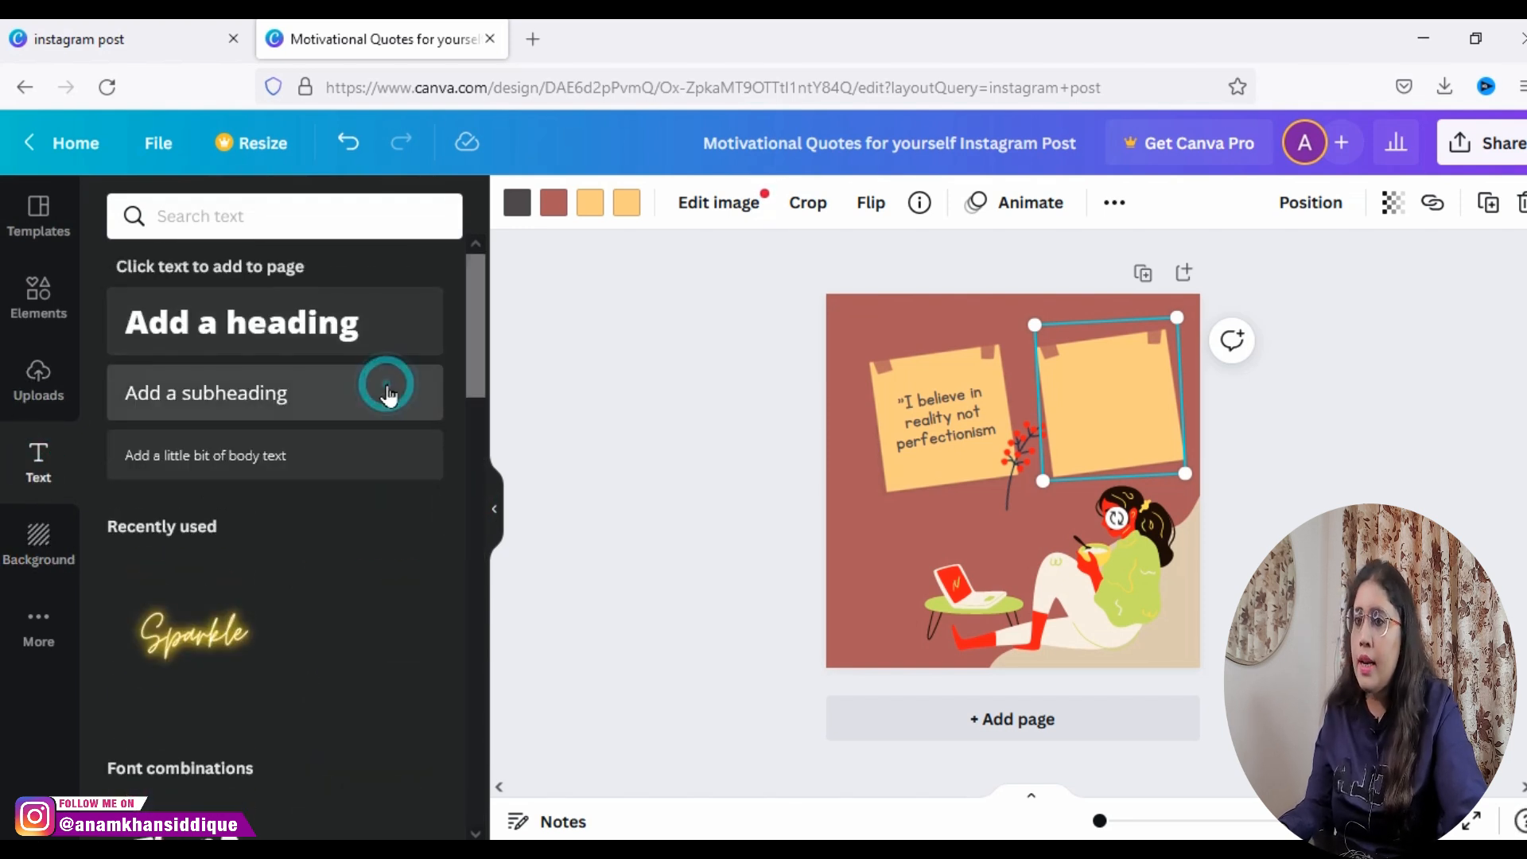
key(BackSpace)
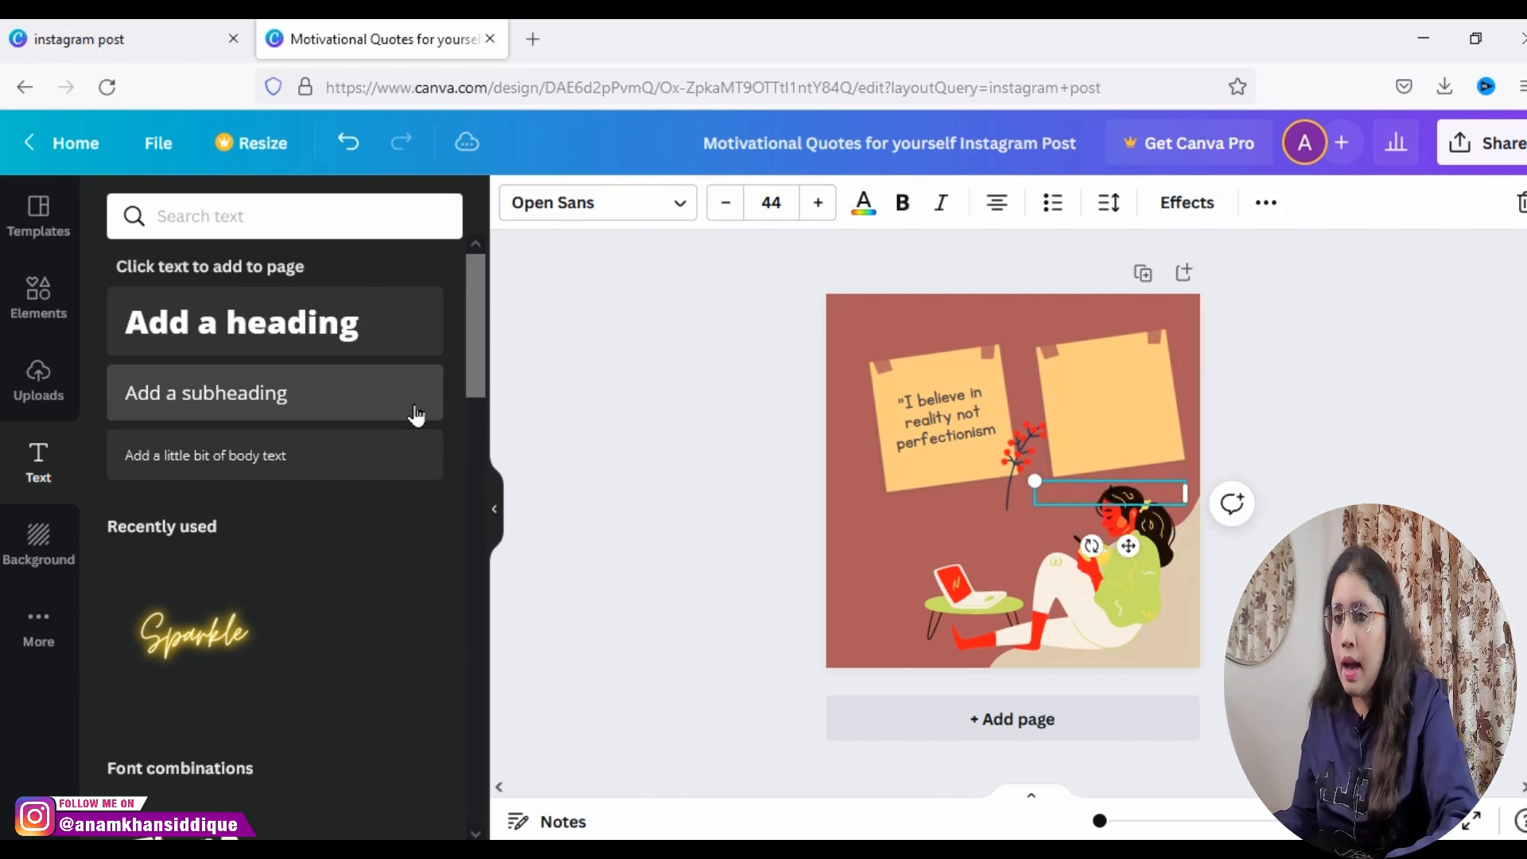
text(I believe )
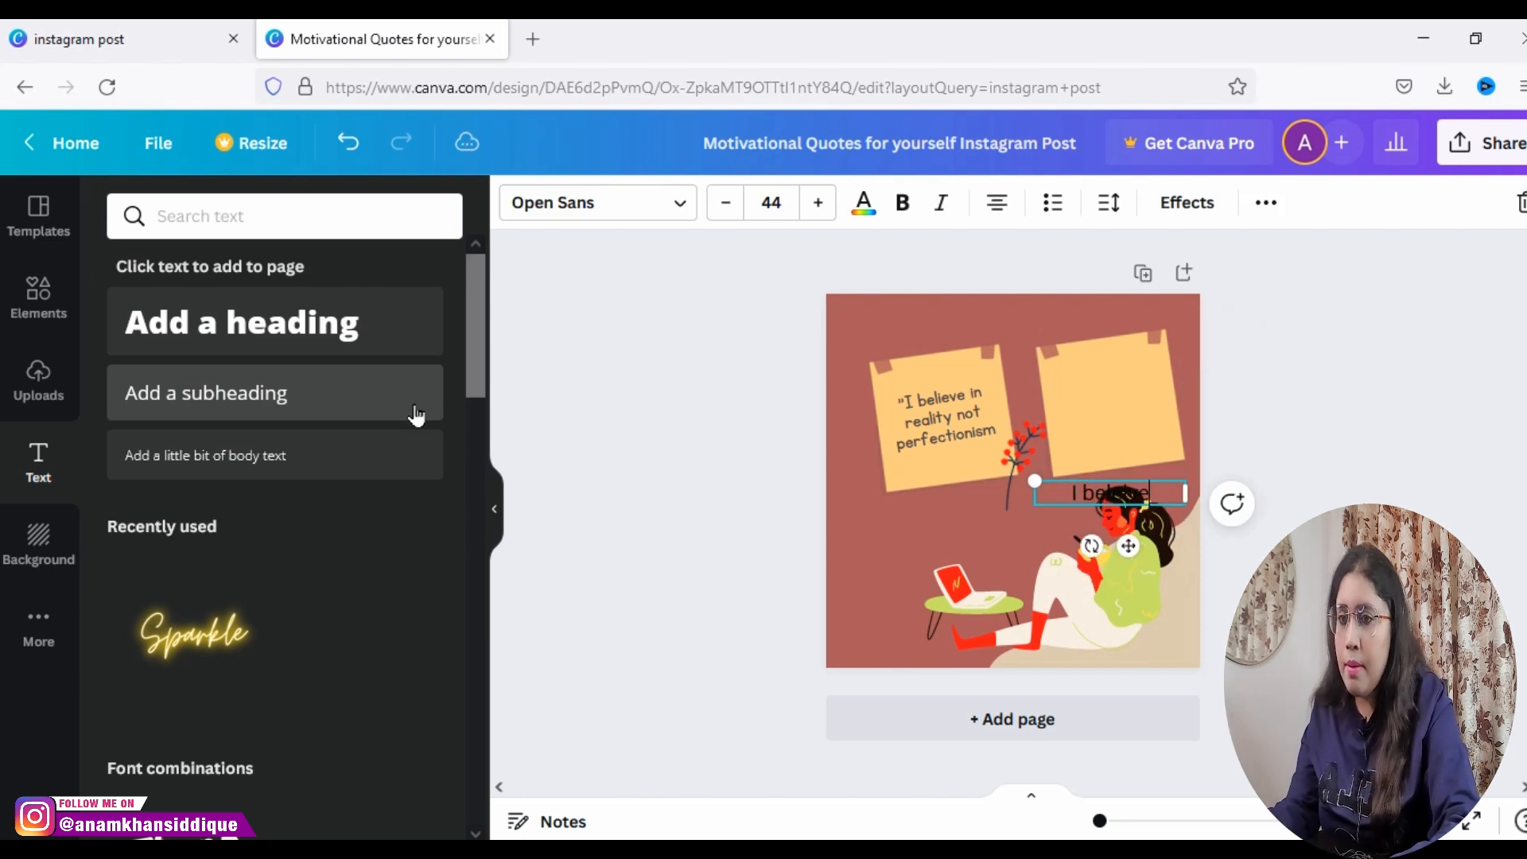
text(in my)
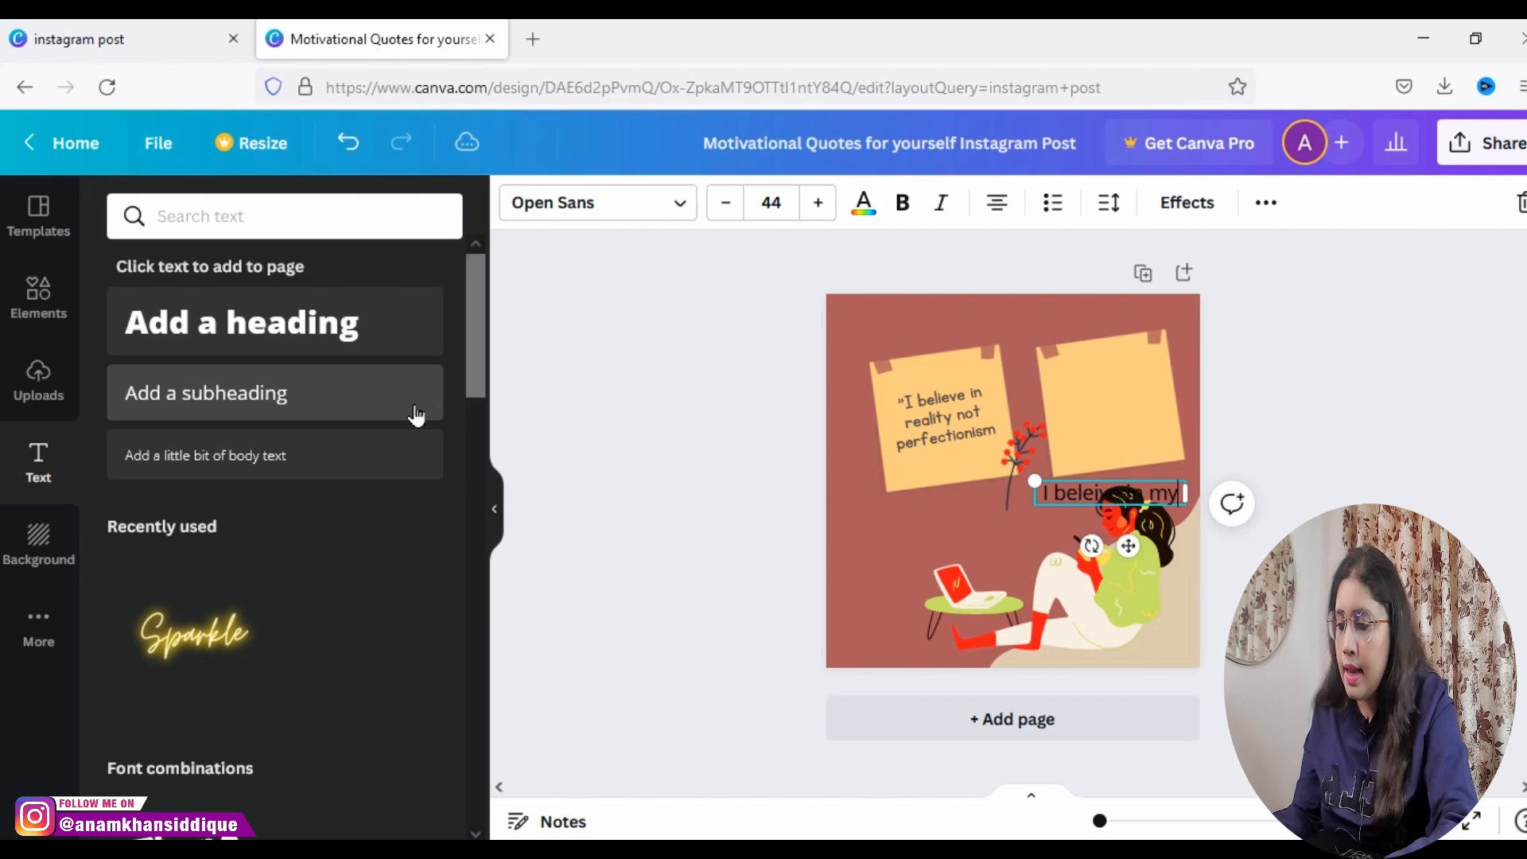
text(self)
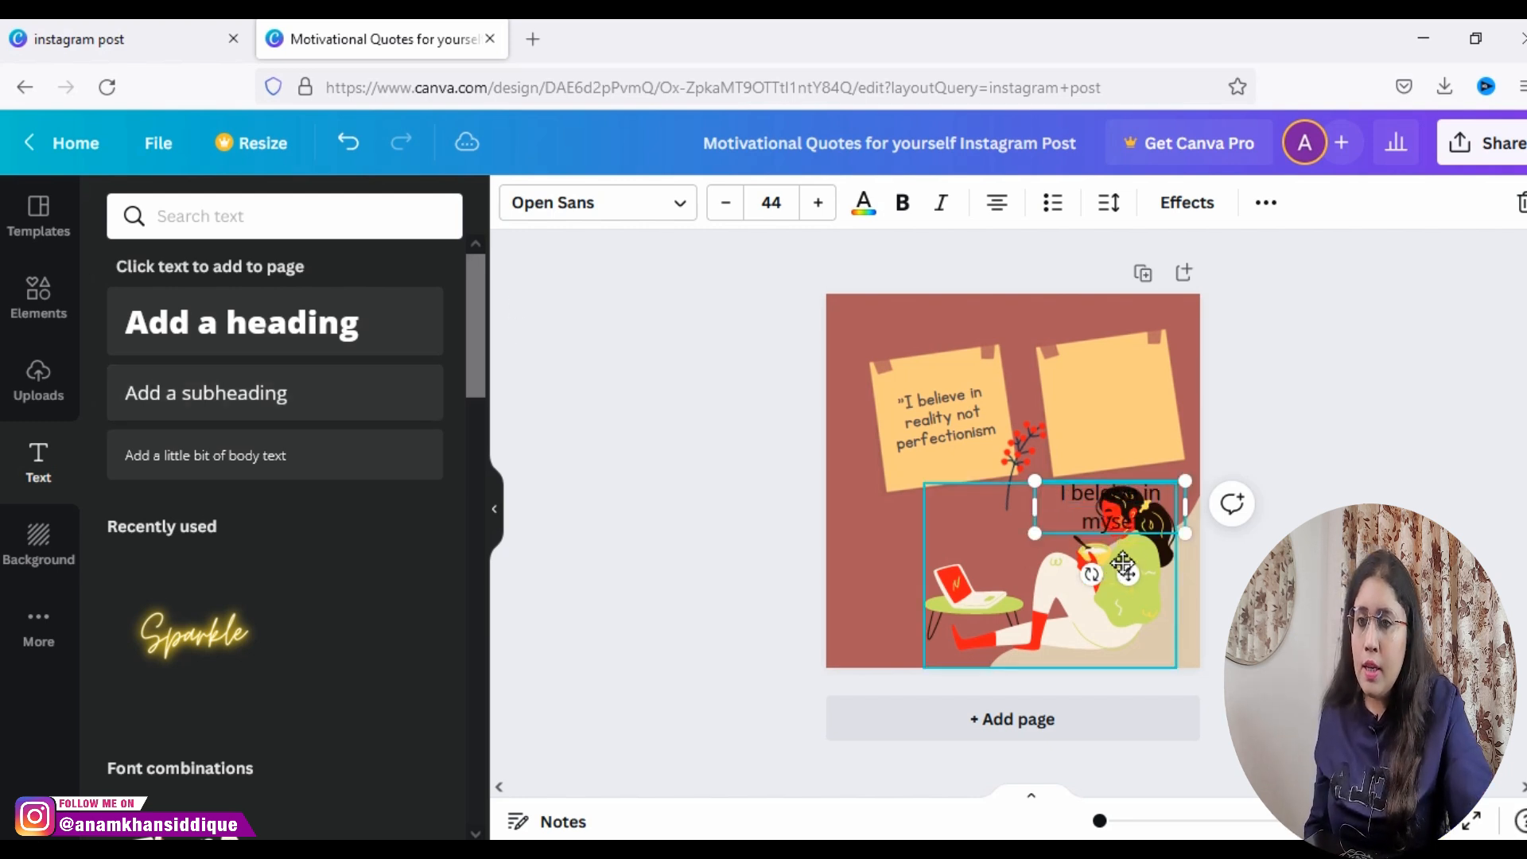
Step: Fit the "I beleive in myself" text onto the empty note, narrowing its box and tilting it to match the note
drag(1128, 574, 1143, 421)
text(lg)
text(f)
key(BackSpace)
key(BackSpace)
text(f)
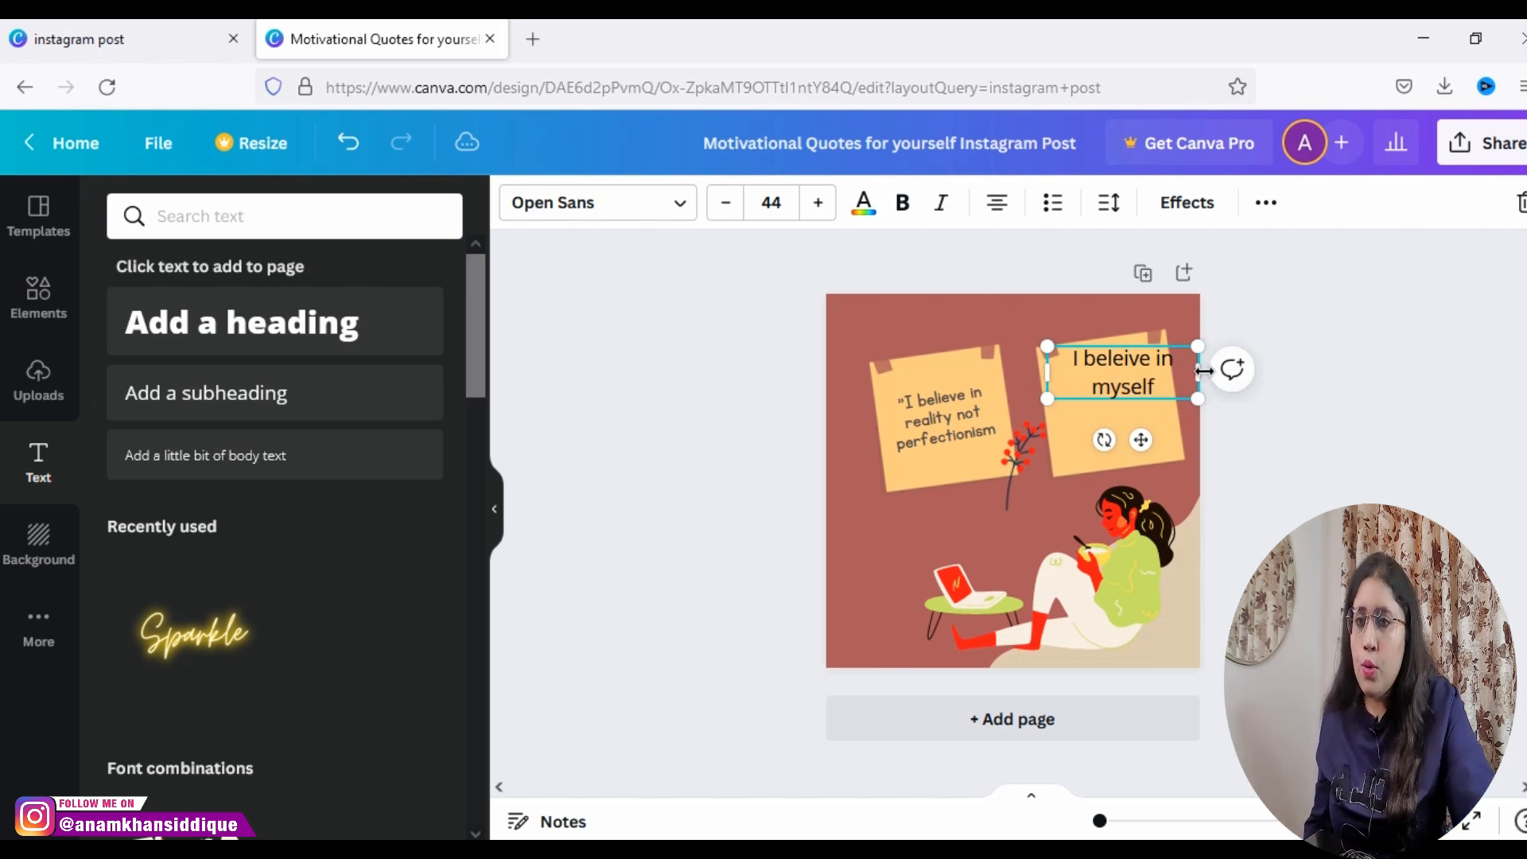
drag(1198, 372, 1172, 373)
drag(1107, 423, 1139, 442)
Step: Search the fonts for "KG" and set the new note's text to KG Primary Penmanship, matching the first quote
click(978, 420)
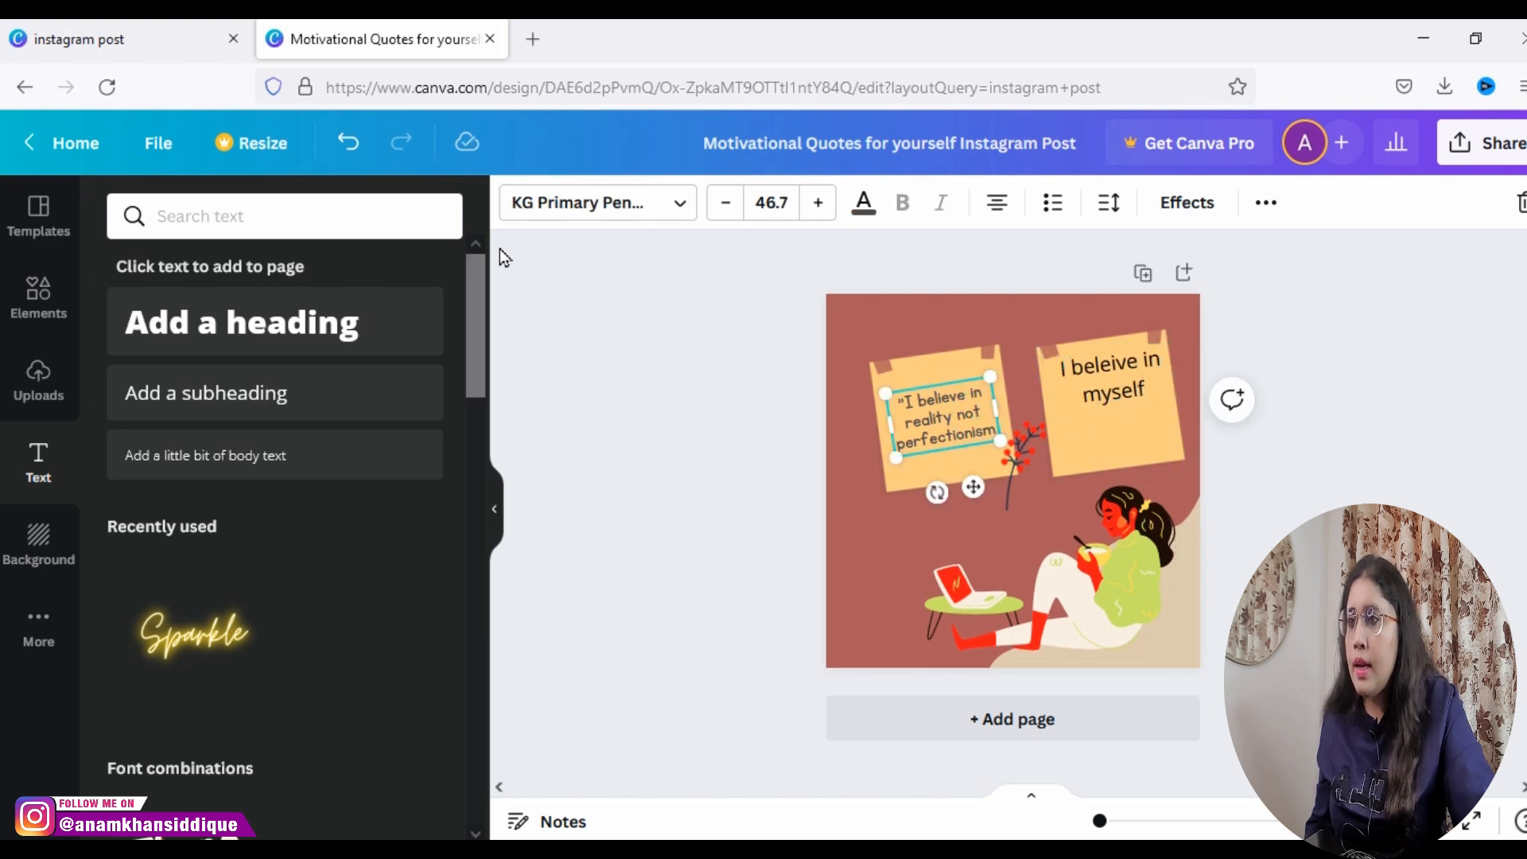
click(1101, 391)
click(546, 199)
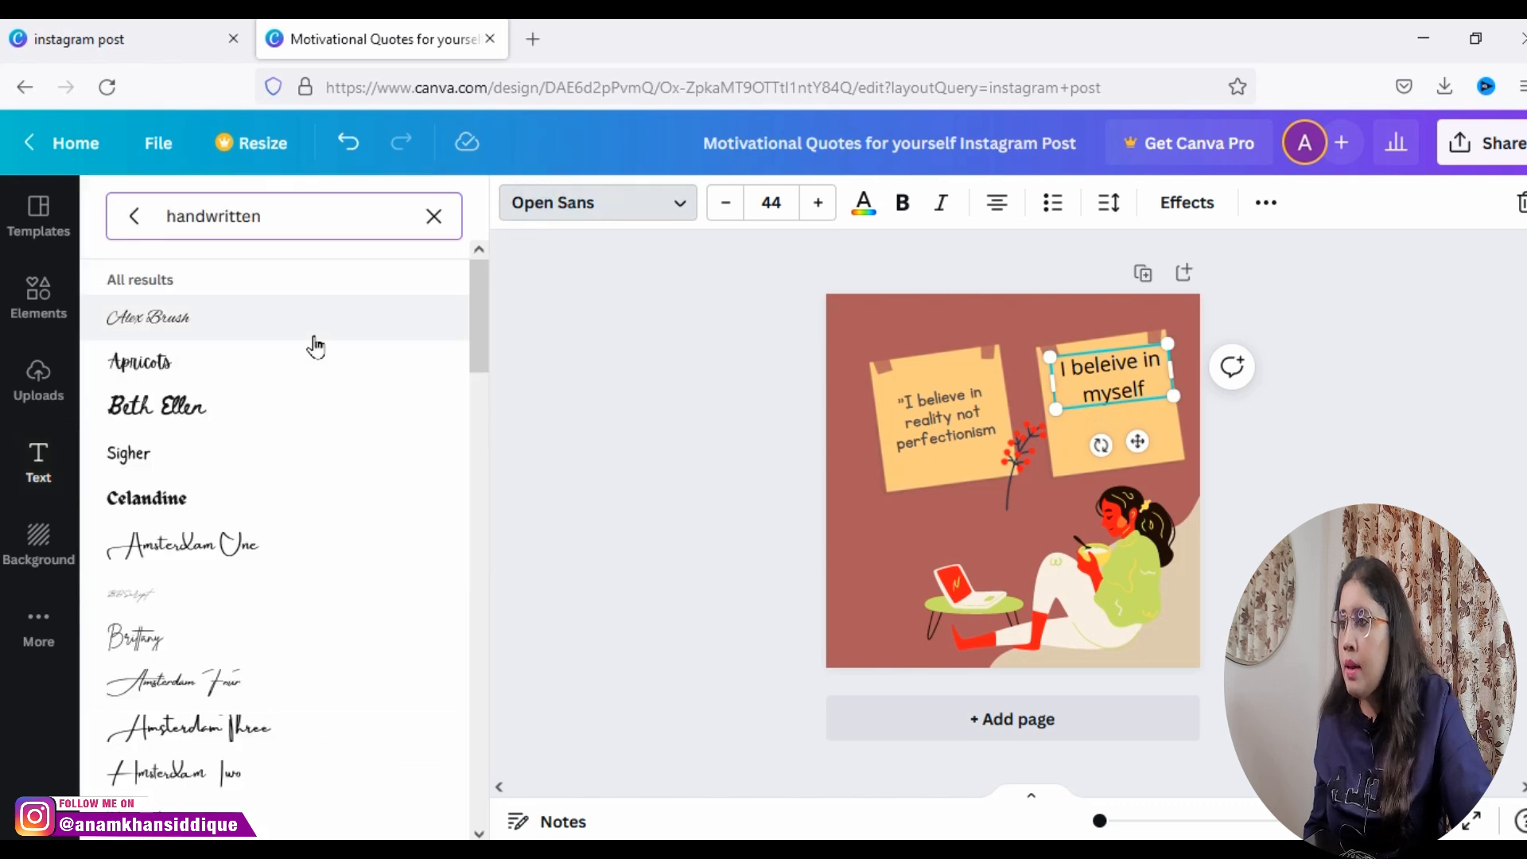
click(439, 219)
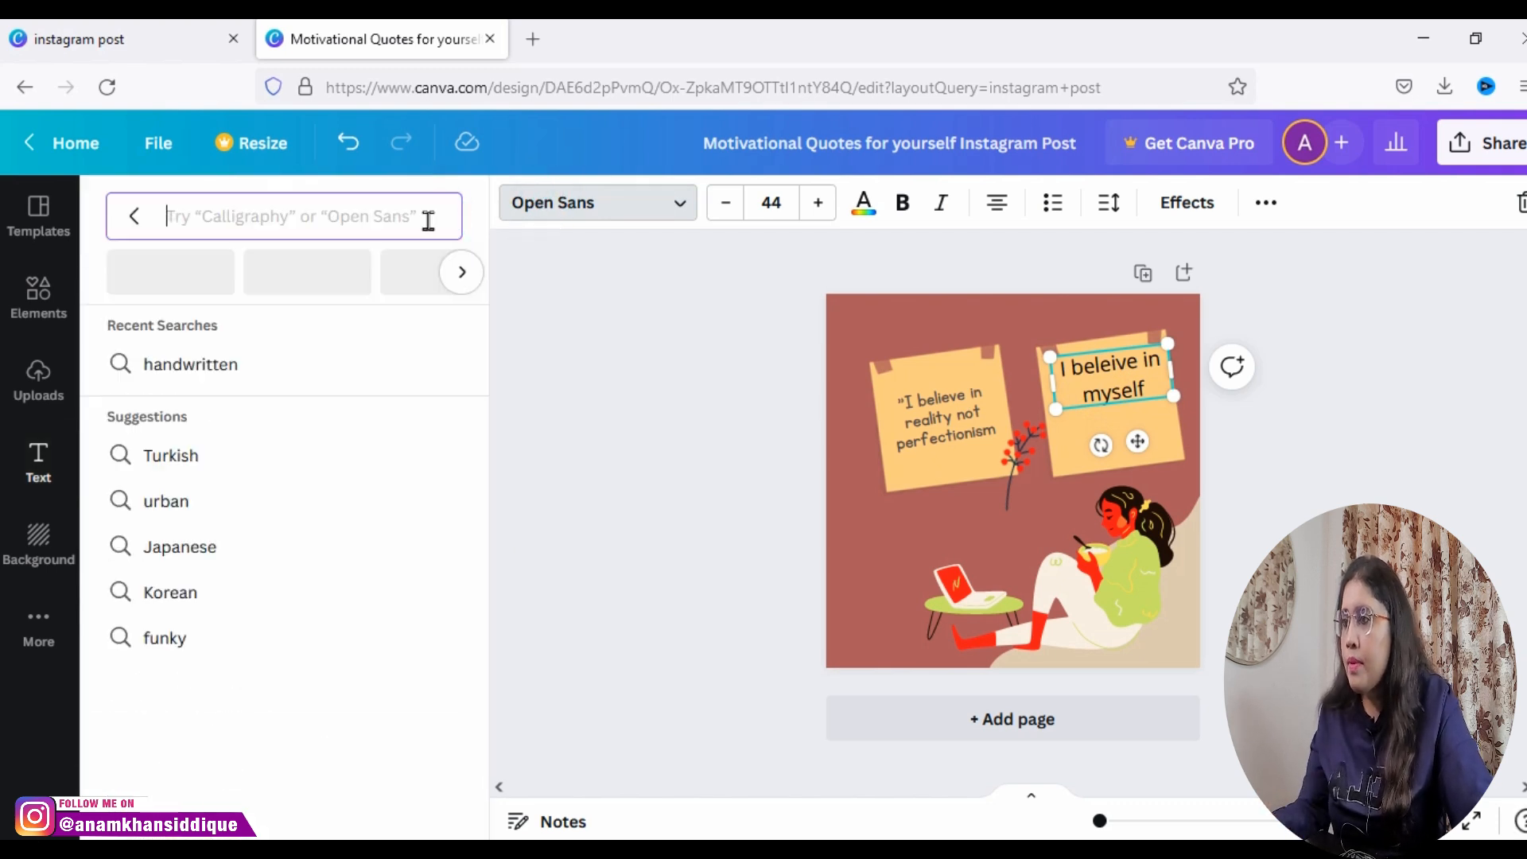
text(KG)
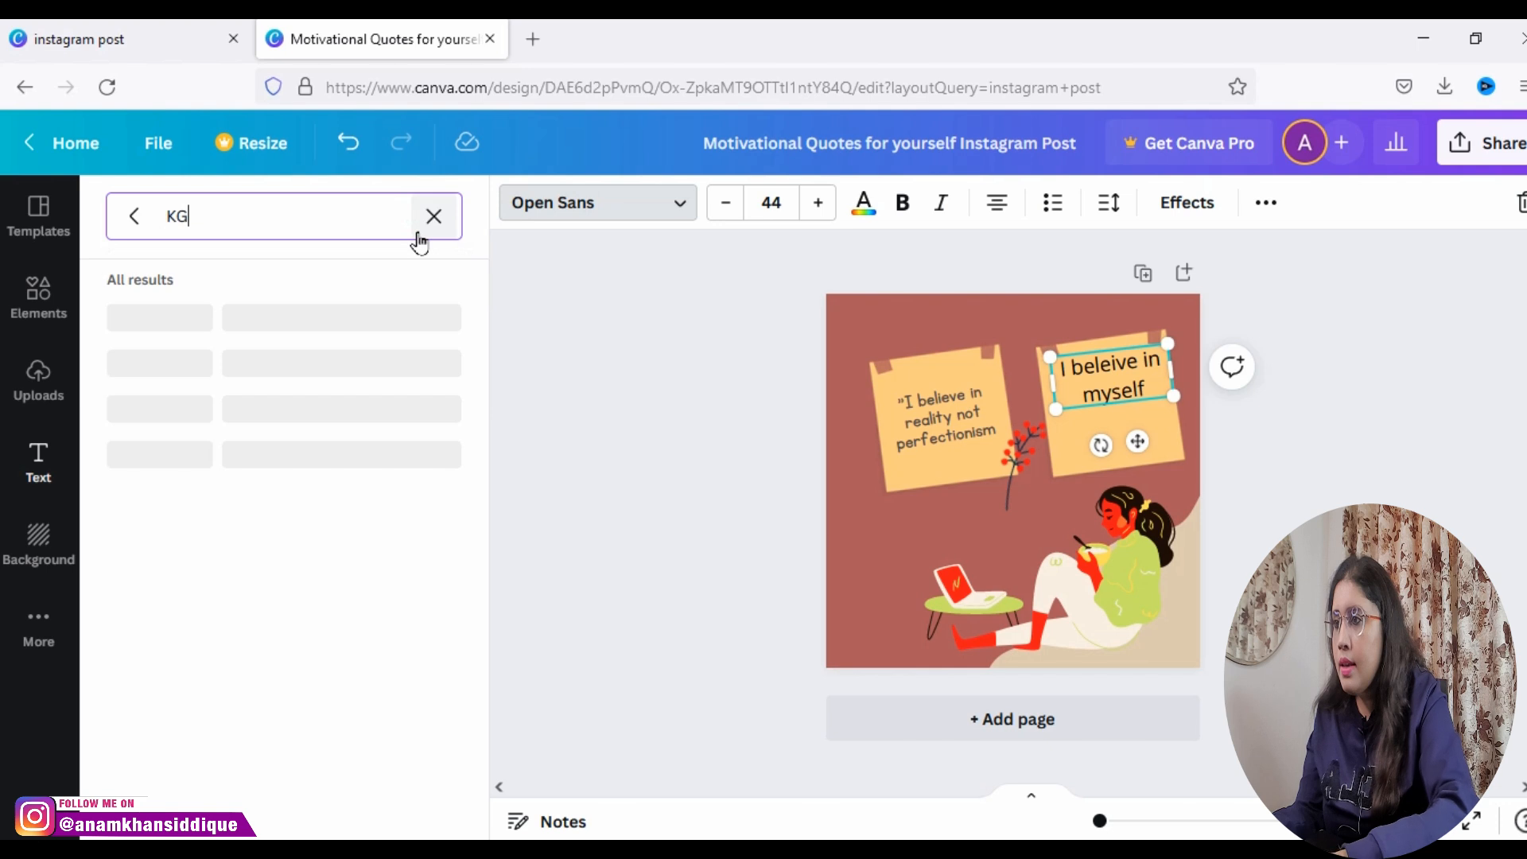
click(239, 366)
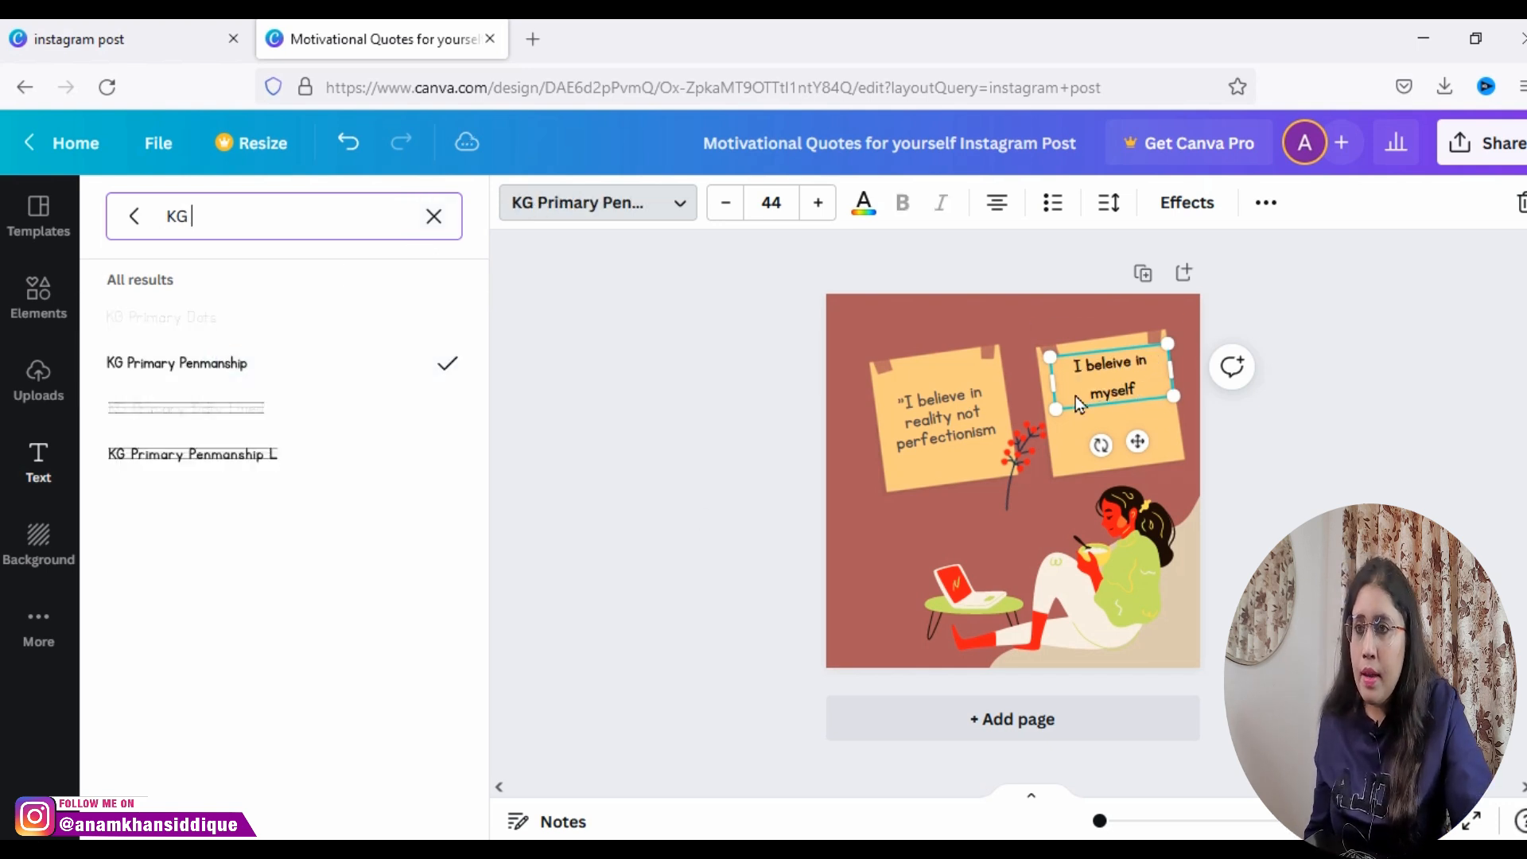
Step: Shrink the second note around its "I beleive in myself" text and center the text on it
drag(1135, 440, 1140, 454)
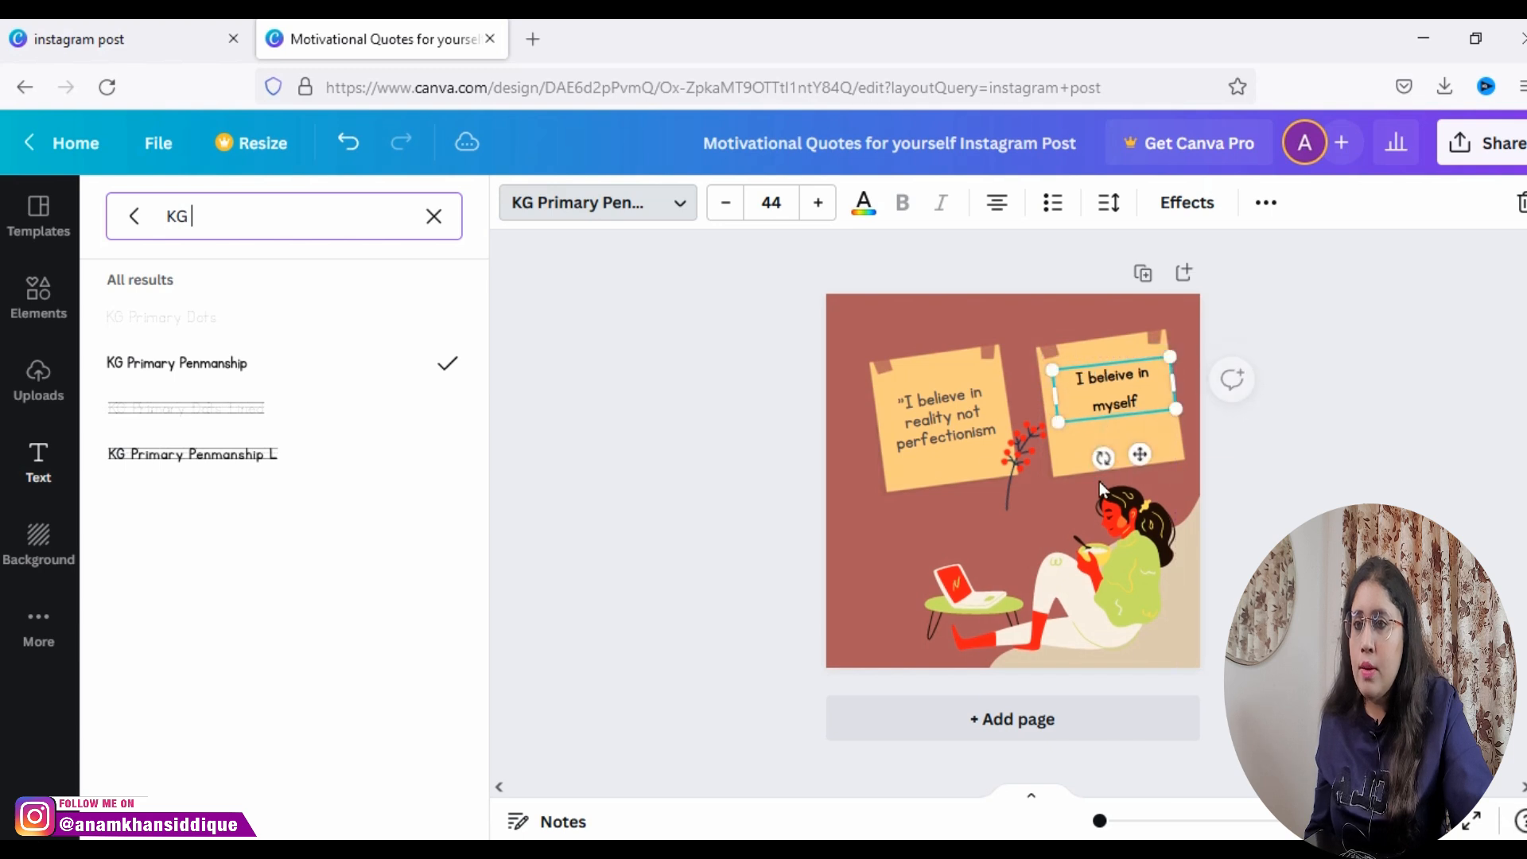
click(1070, 445)
drag(1043, 479, 1070, 439)
click(1130, 402)
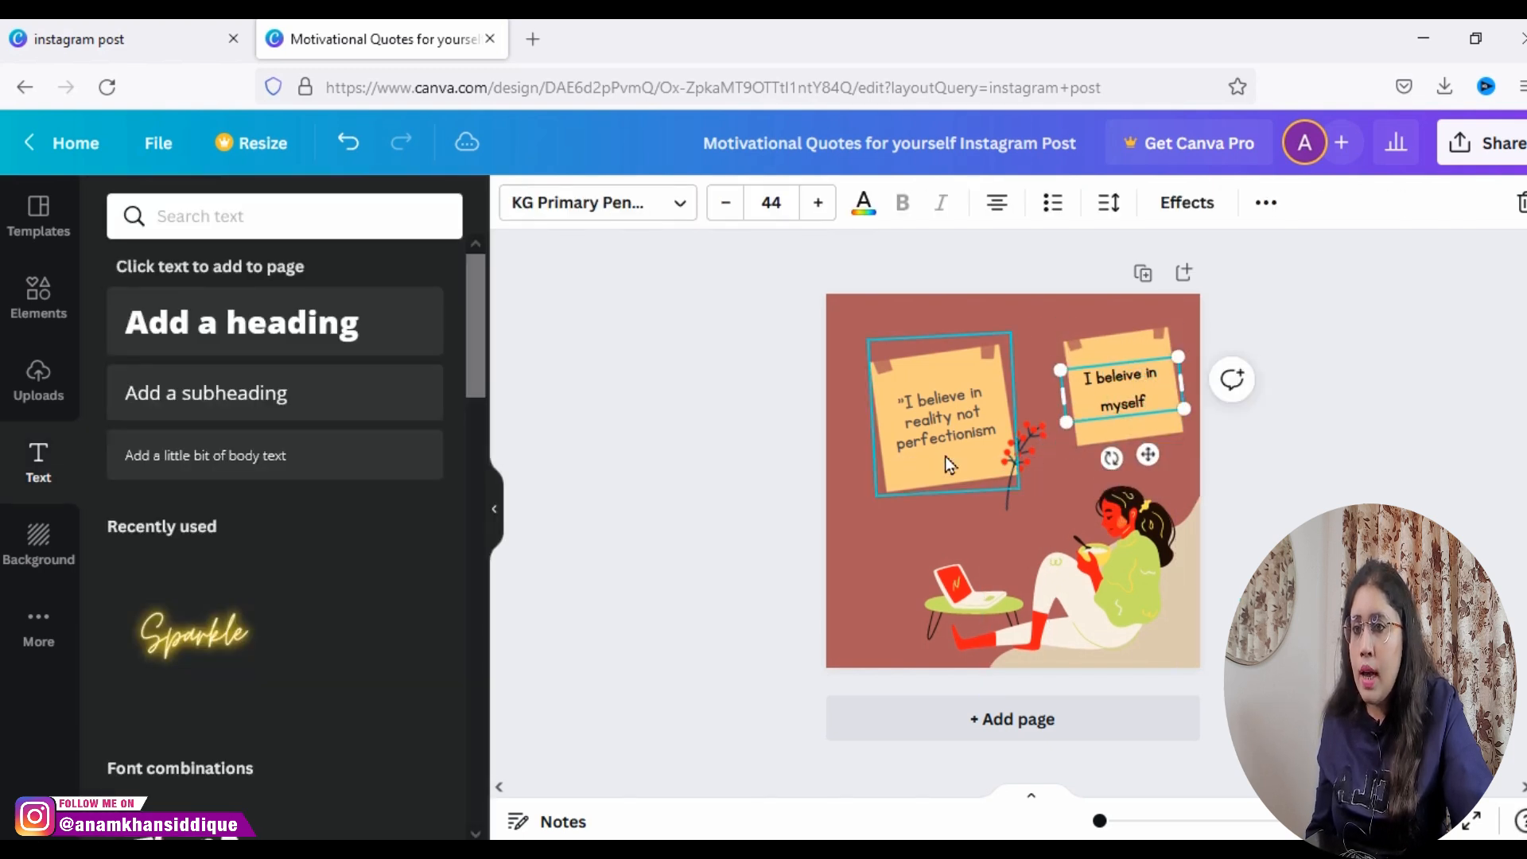
Step: Duplicate the red-leaved plant and place the copy over the second note's lower right part
click(1037, 445)
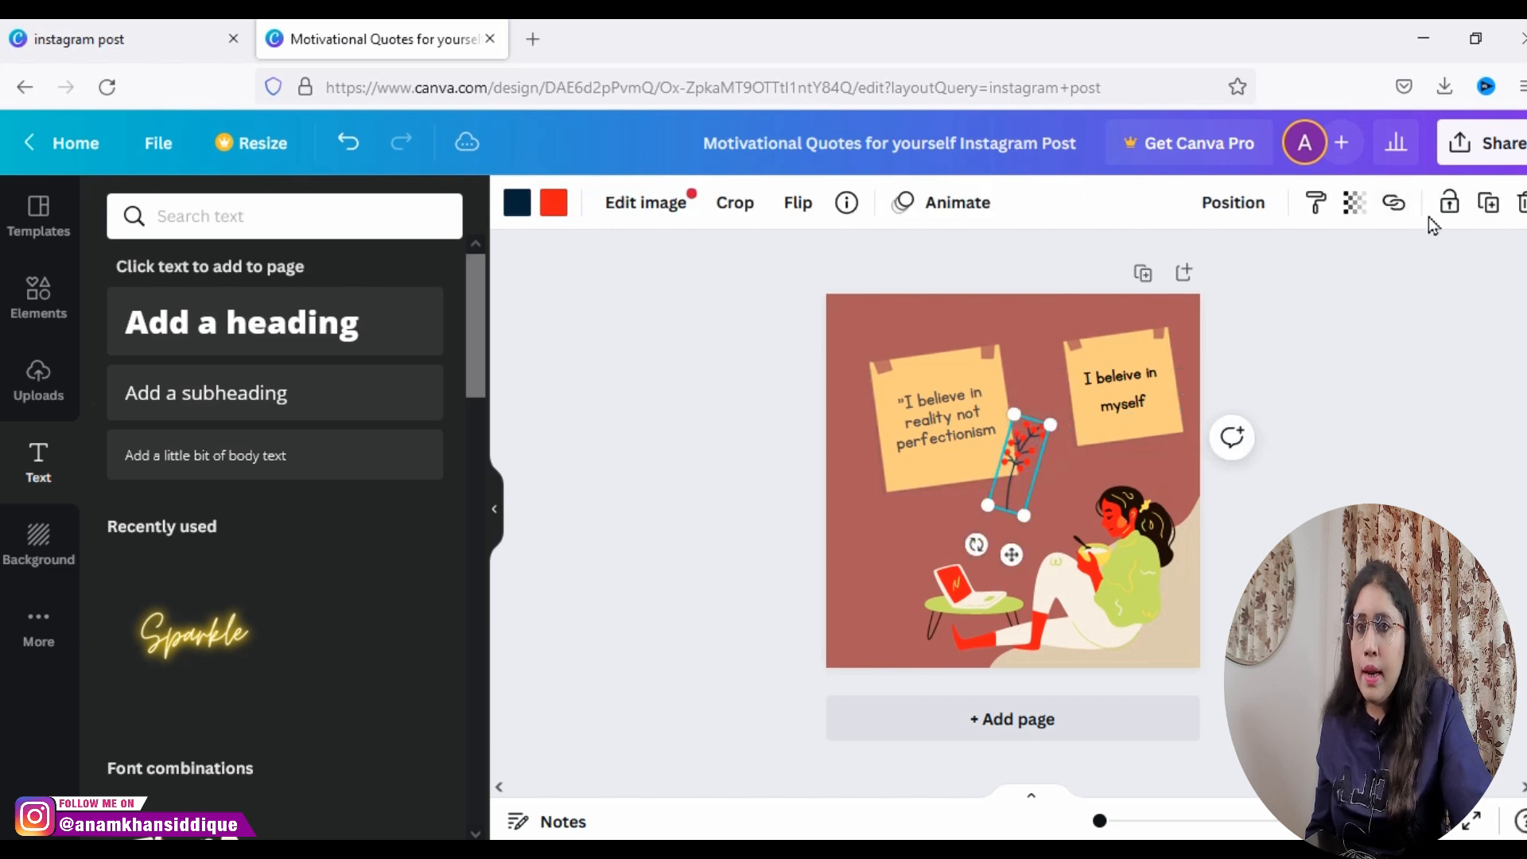
drag(998, 469, 1144, 420)
Step: Move the first note toward the page's upper-left corner, rotate it to about -9°, and reposition its quote and plant to match
drag(932, 389, 914, 333)
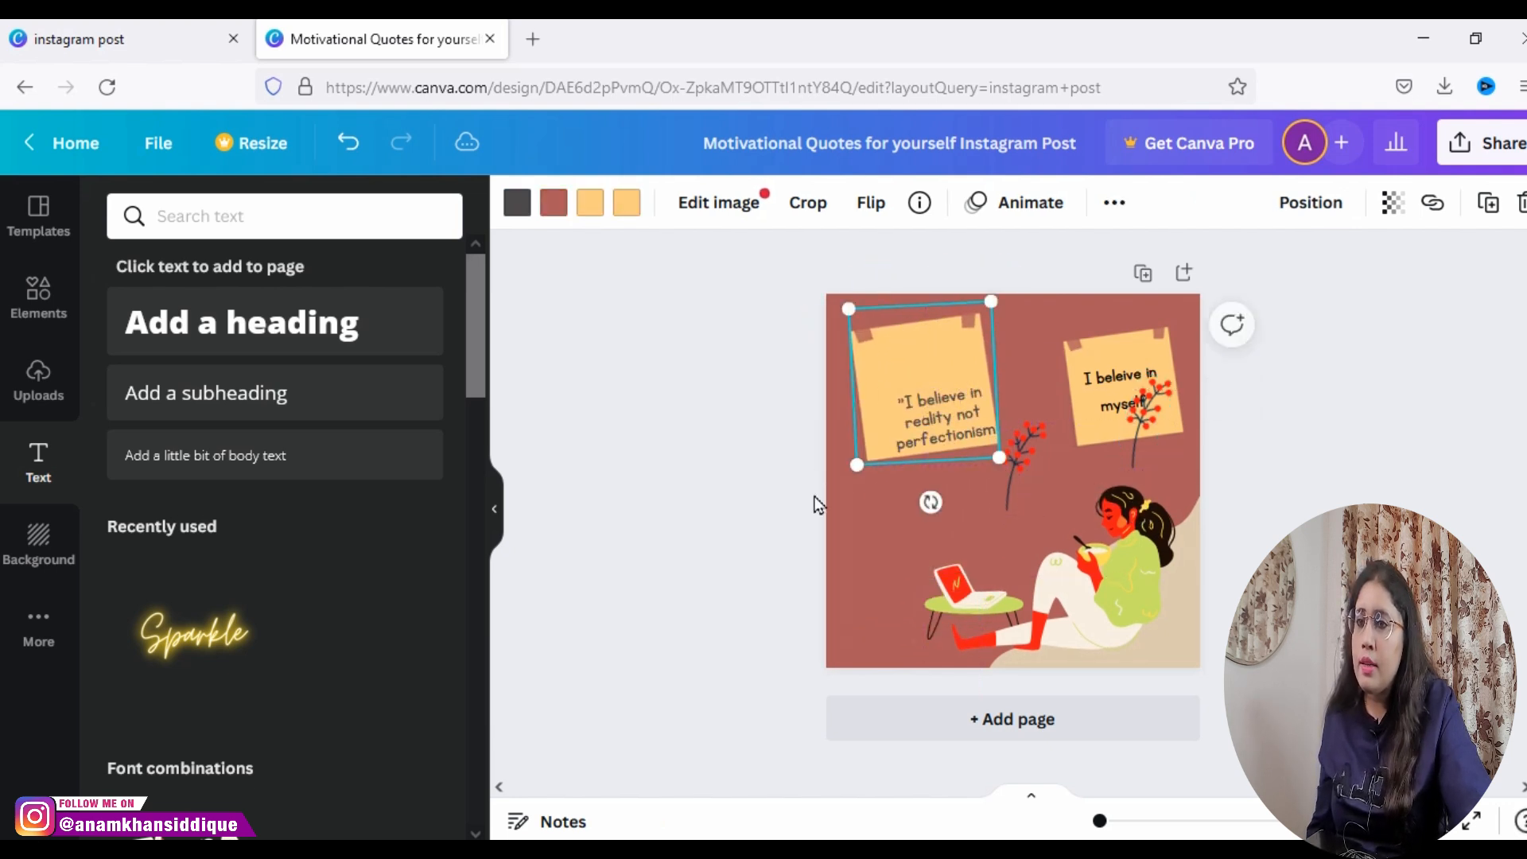
drag(857, 467, 949, 486)
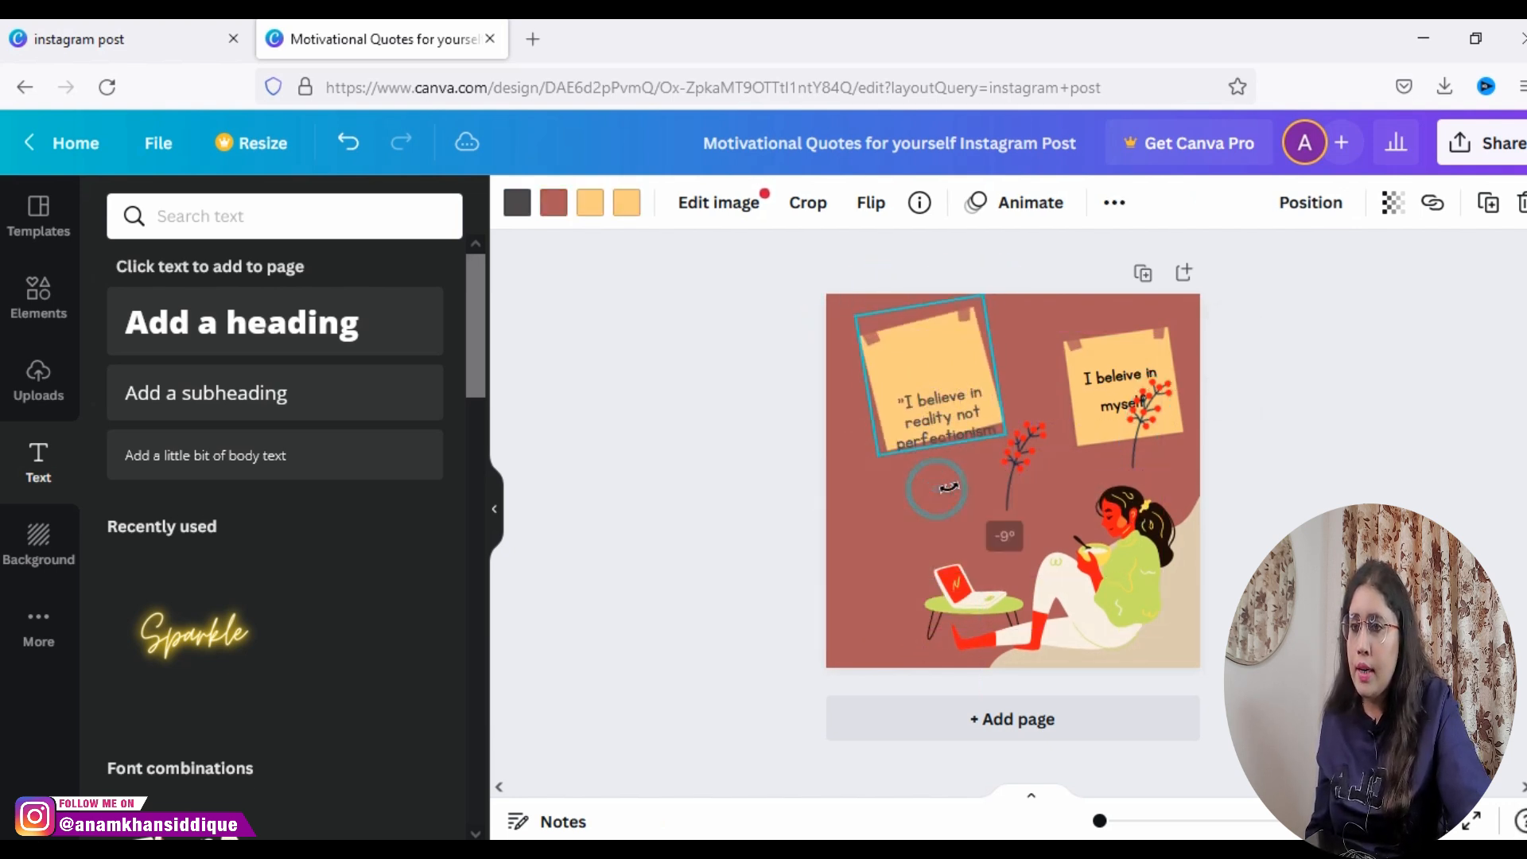
drag(939, 409, 927, 366)
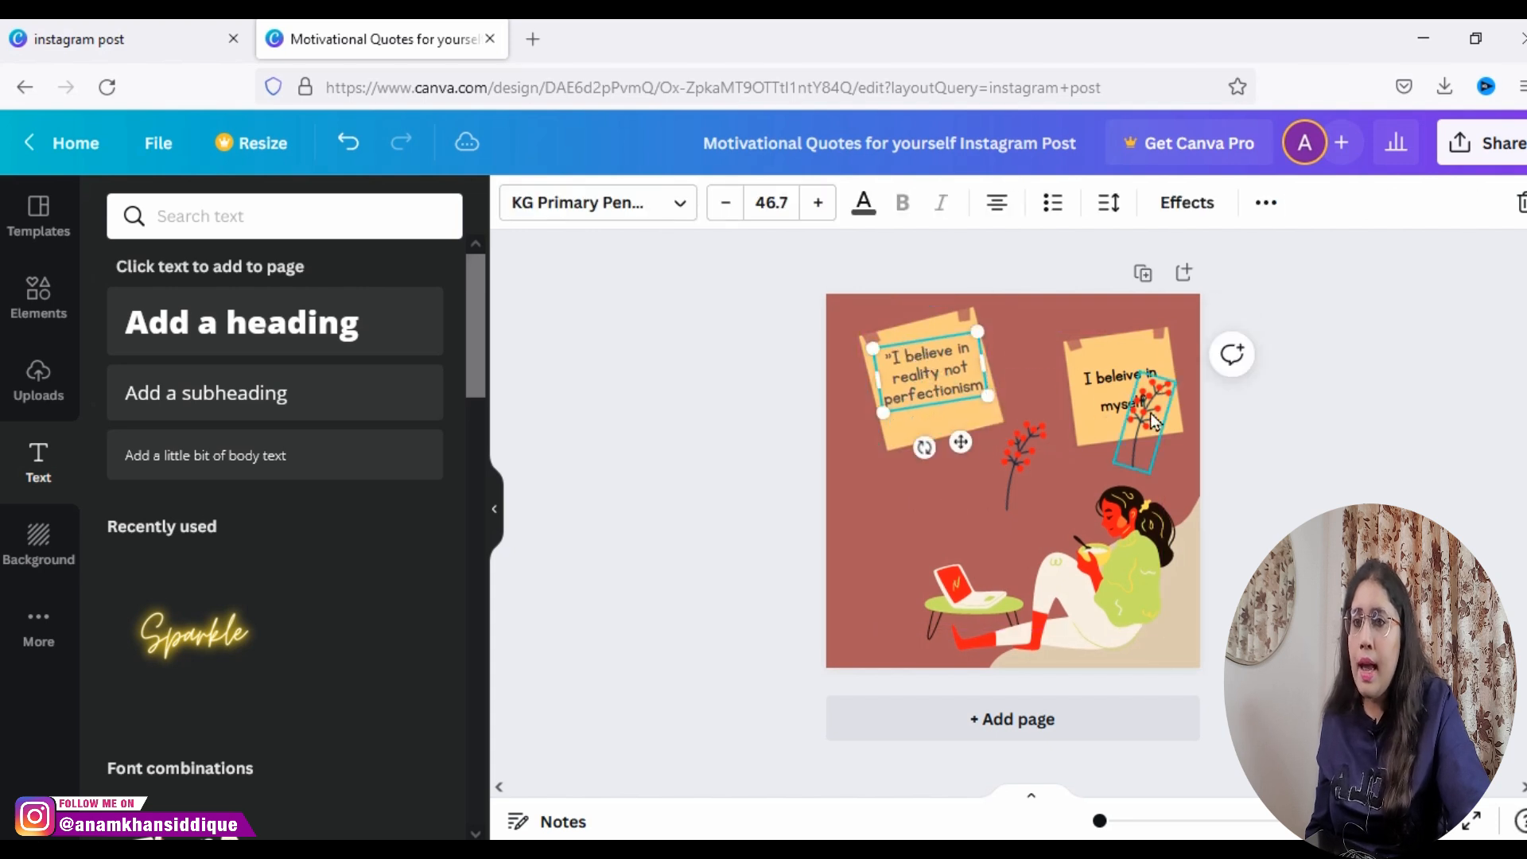
drag(1005, 461, 991, 422)
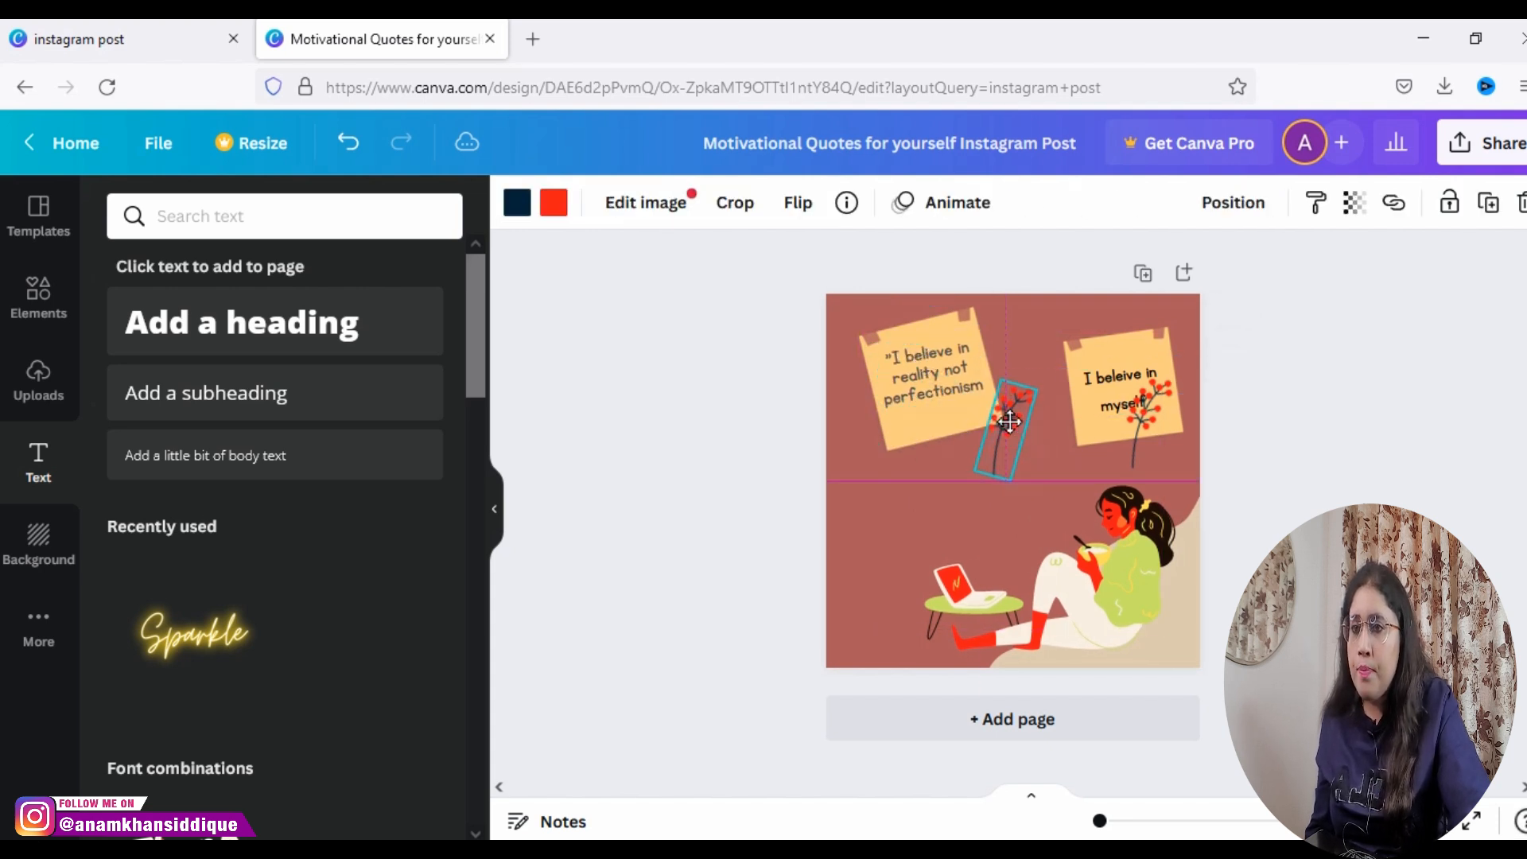
Step: Center the text on the second note, then shrink the seated woman illustration and place it in the page's lower-right corner
click(1115, 357)
drag(1113, 392, 1114, 382)
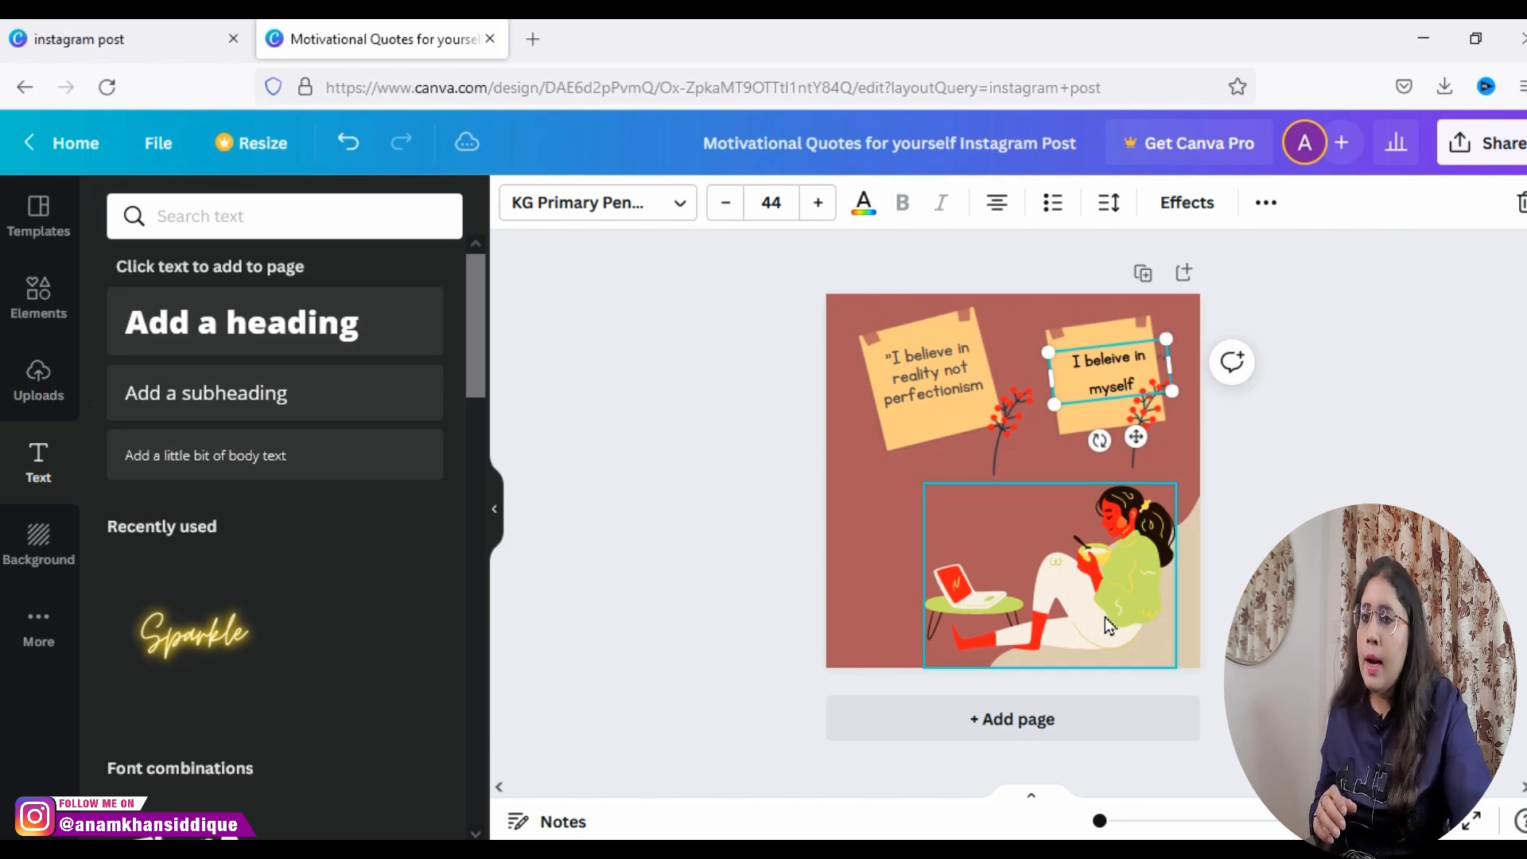
click(1125, 642)
drag(1177, 670, 1130, 639)
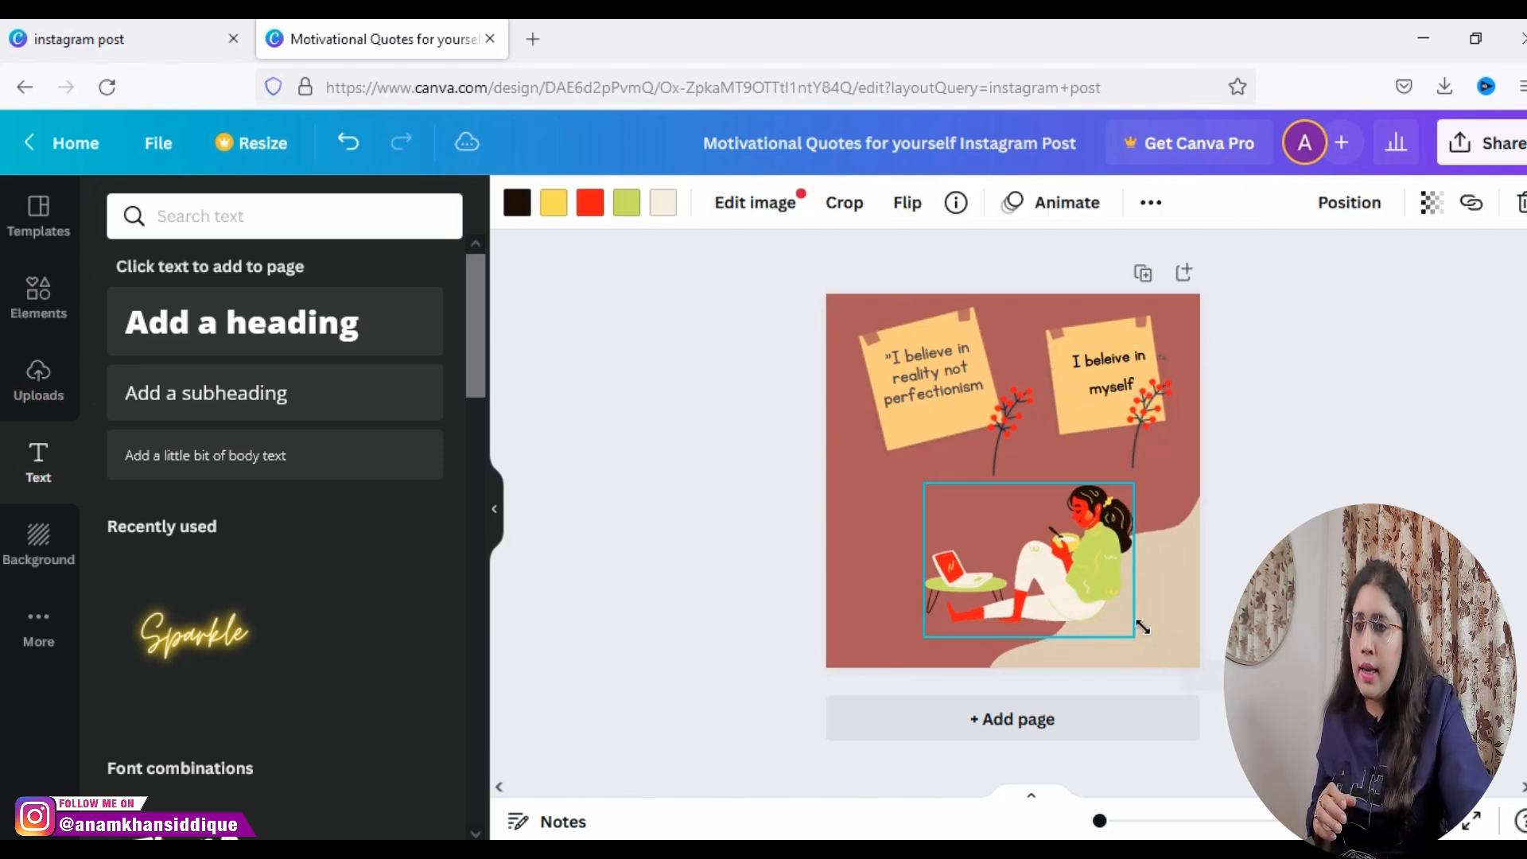
drag(1026, 561, 1072, 590)
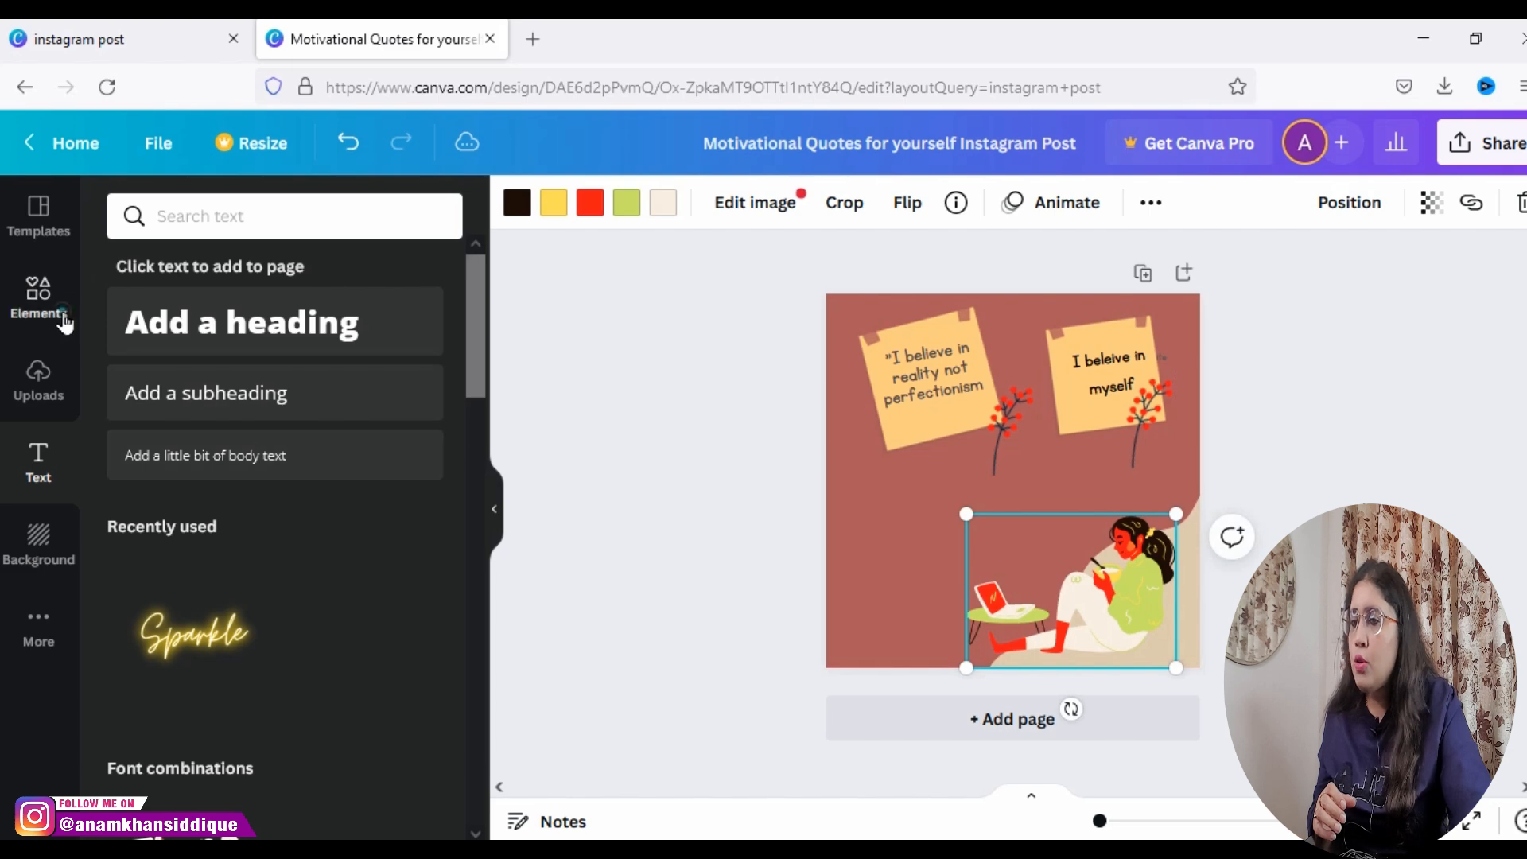
Step: Search the elements for "Peace" and add the green peace-sign hand graphic to the page
click(40, 298)
click(267, 227)
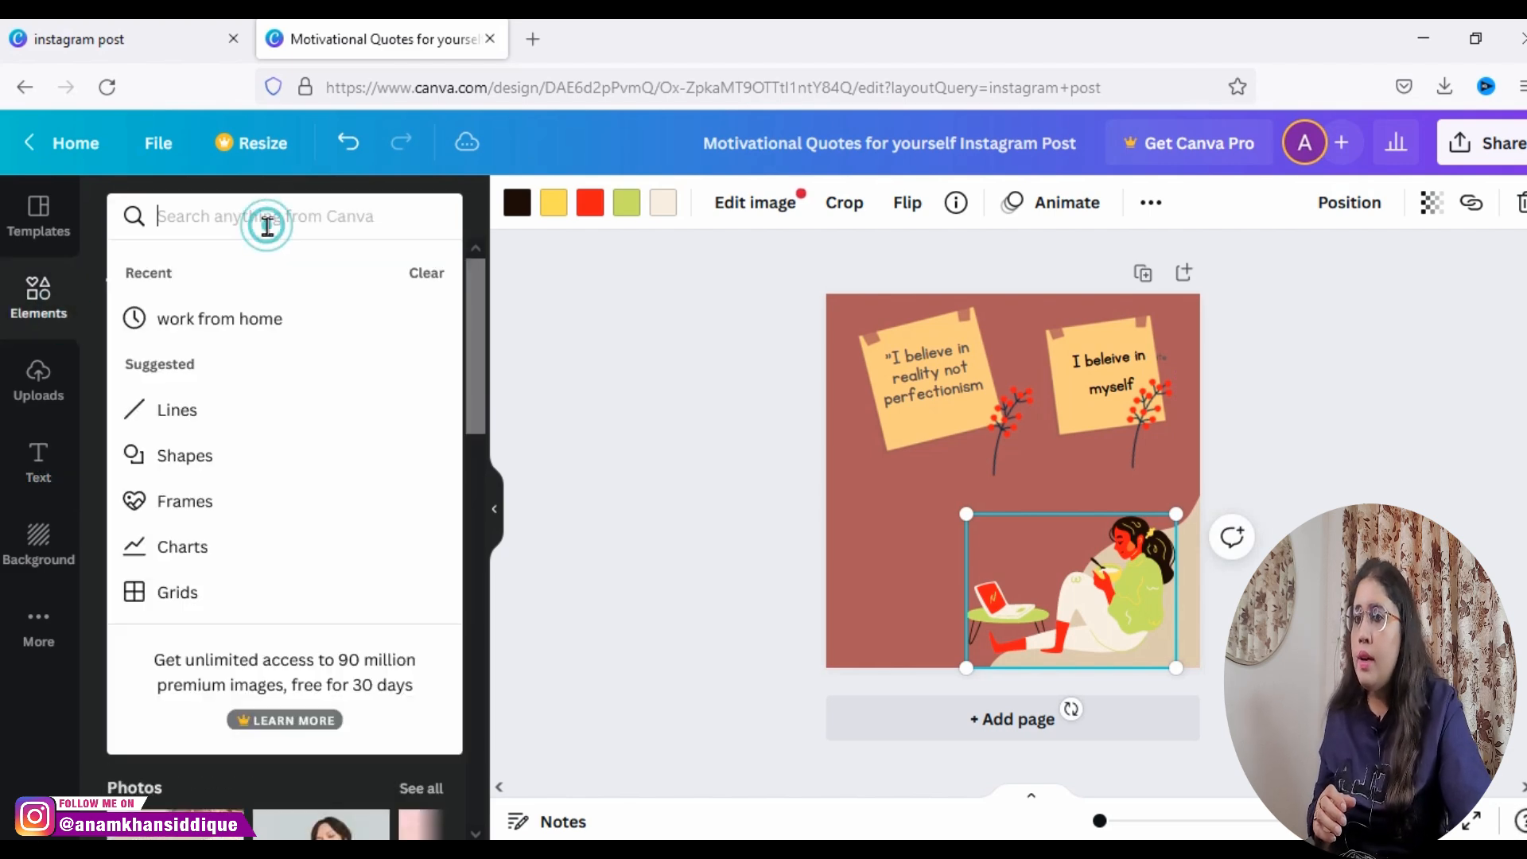
text(Peace)
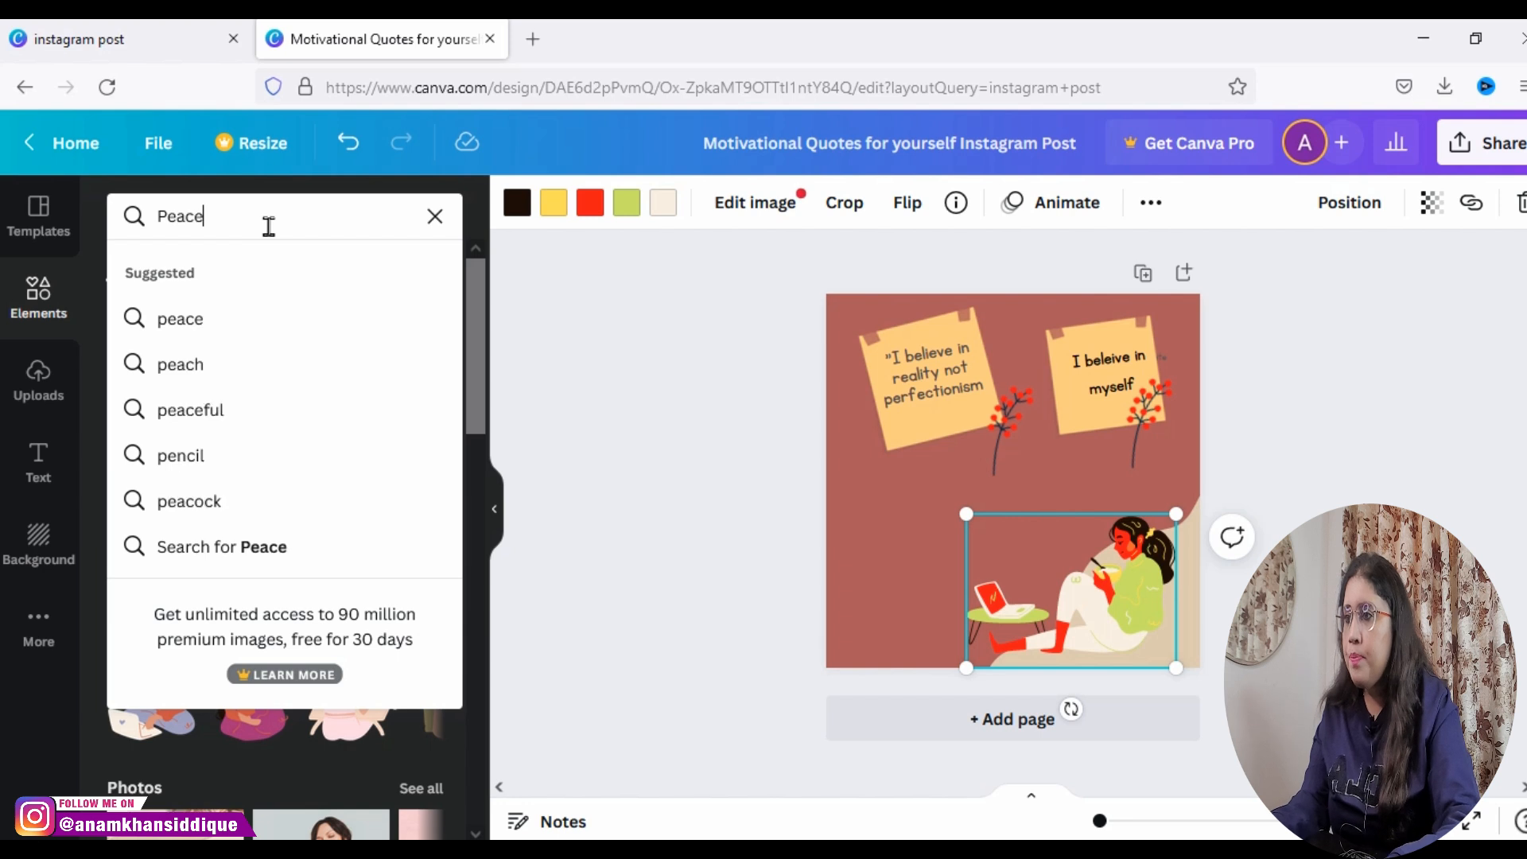
key(Return)
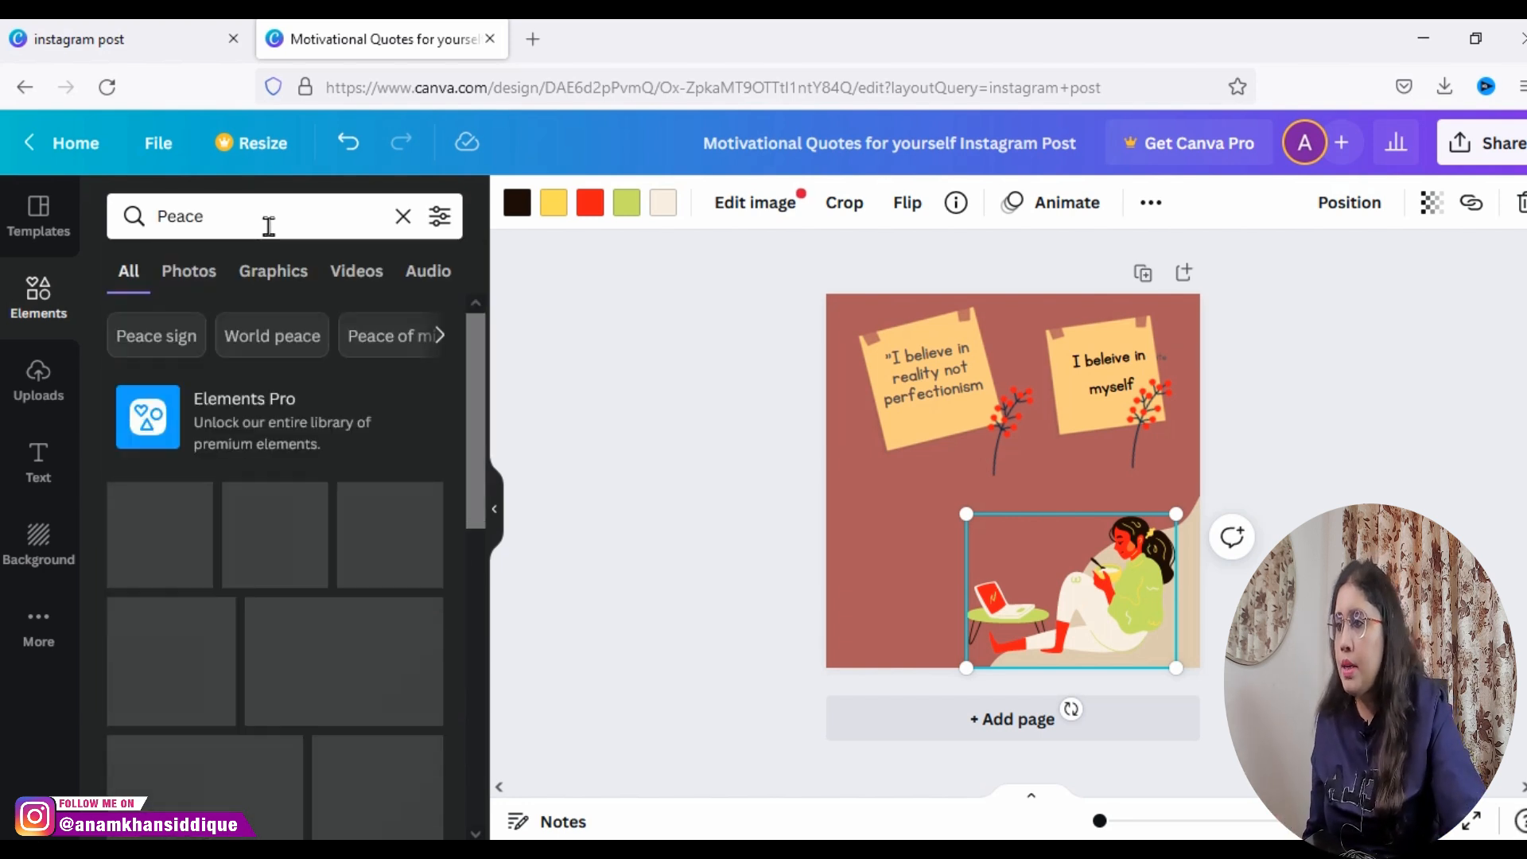
scroll(301, 474, down, 5)
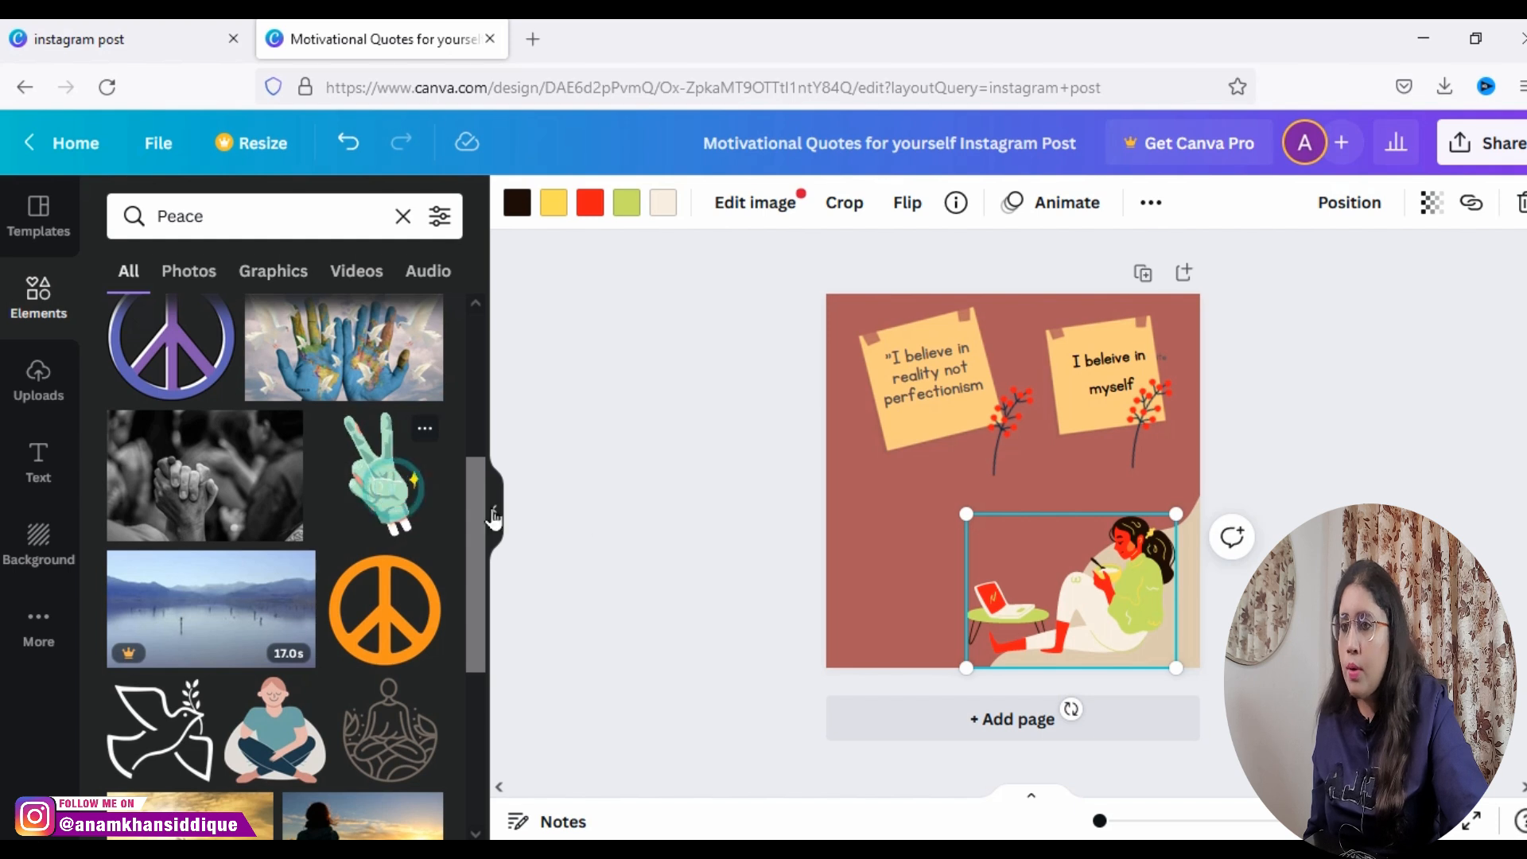
click(402, 493)
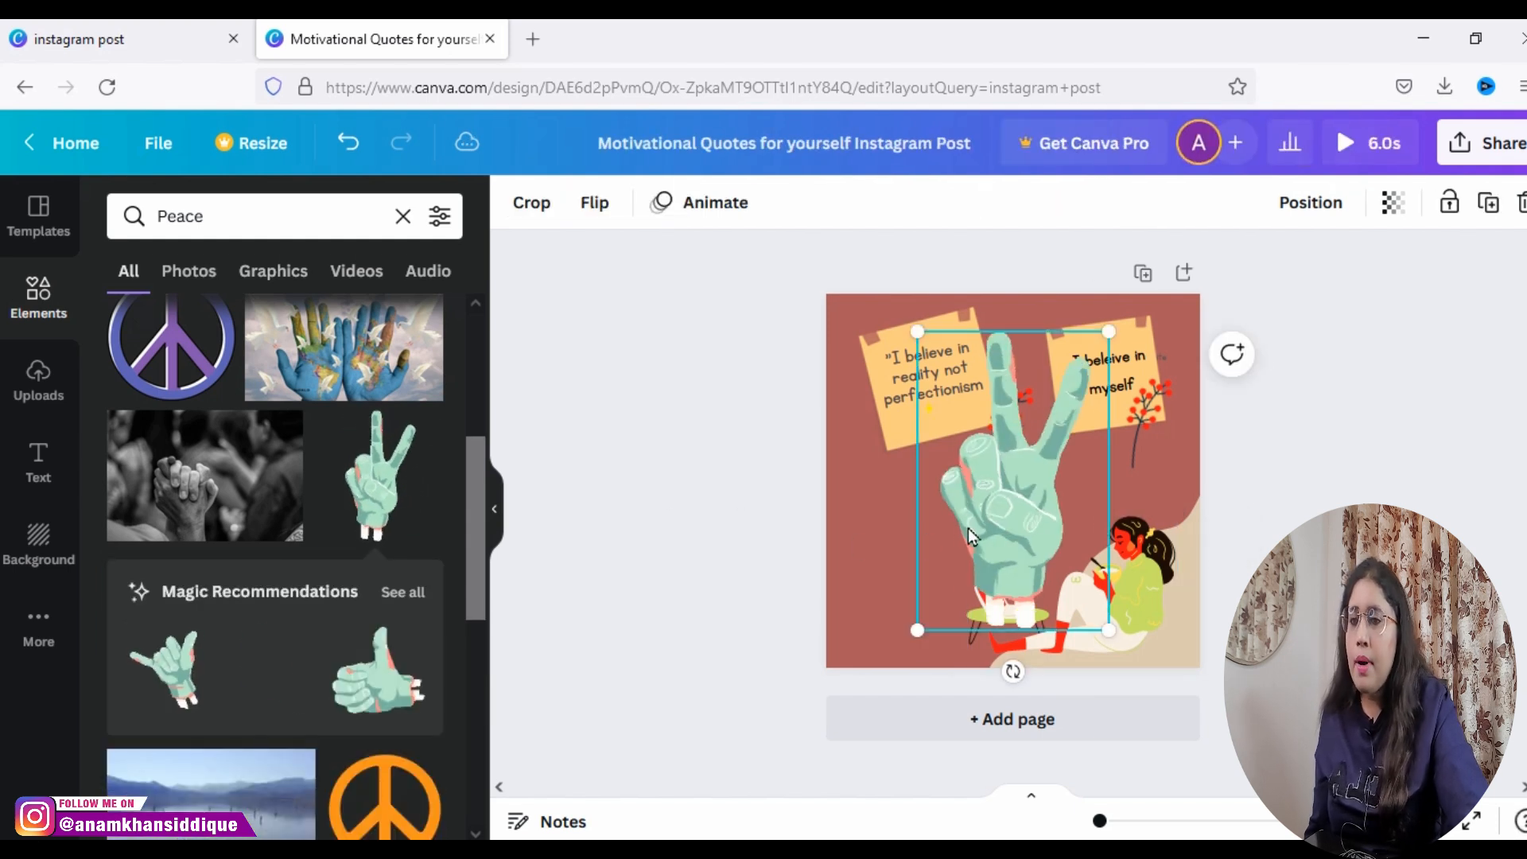
Step: Shrink the peace-sign hand and place it in the lower-left area, beside the laptop table
drag(1110, 334, 975, 541)
drag(961, 593, 897, 625)
drag(915, 547, 932, 592)
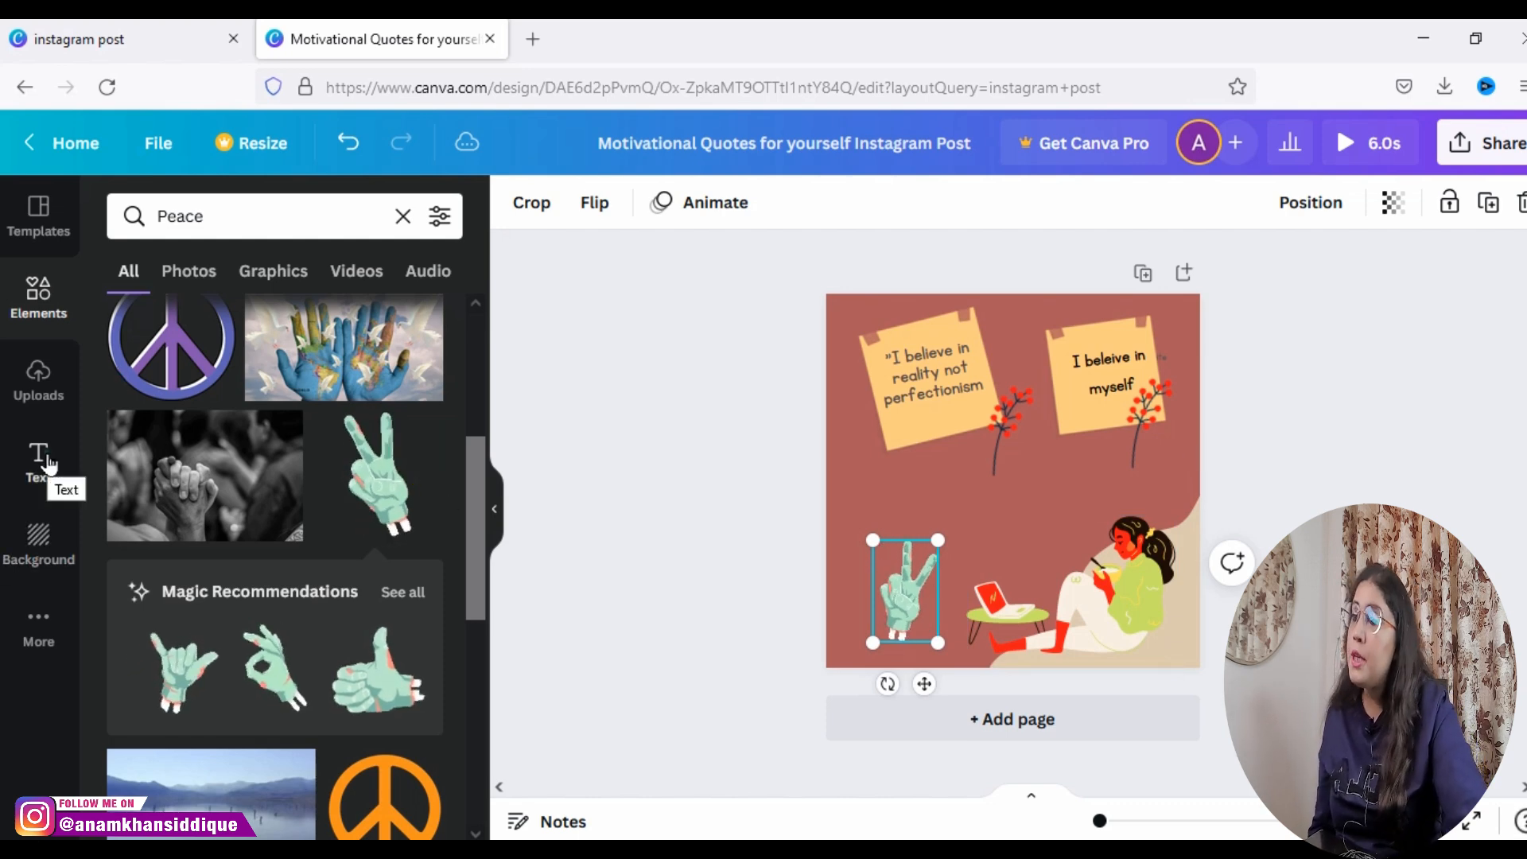
Step: Add a line of body text and replace its placeholder with the creator's full name
click(44, 457)
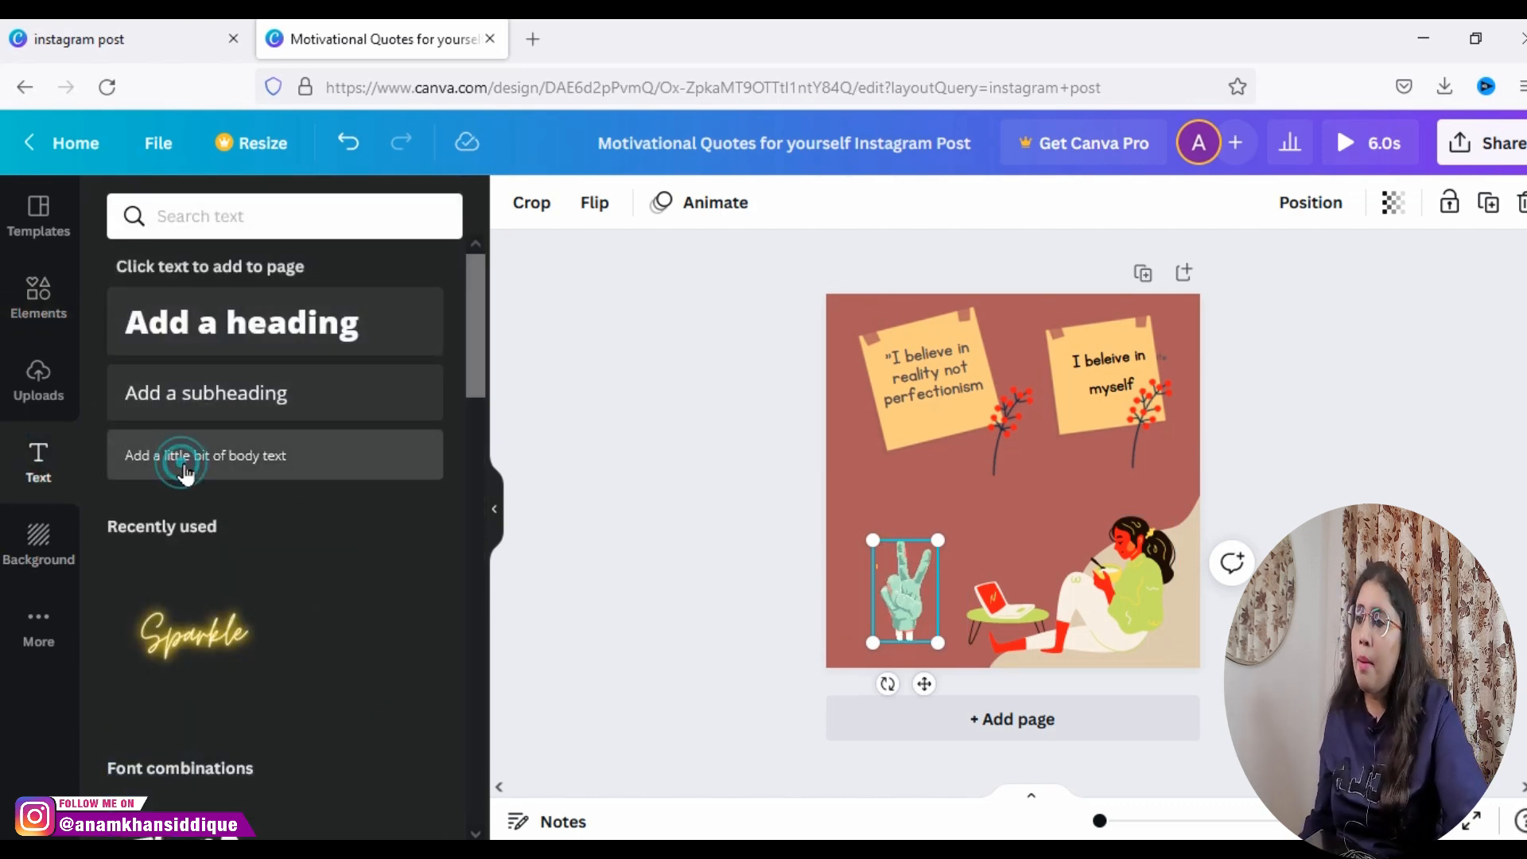
click(183, 464)
key(BackSpace)
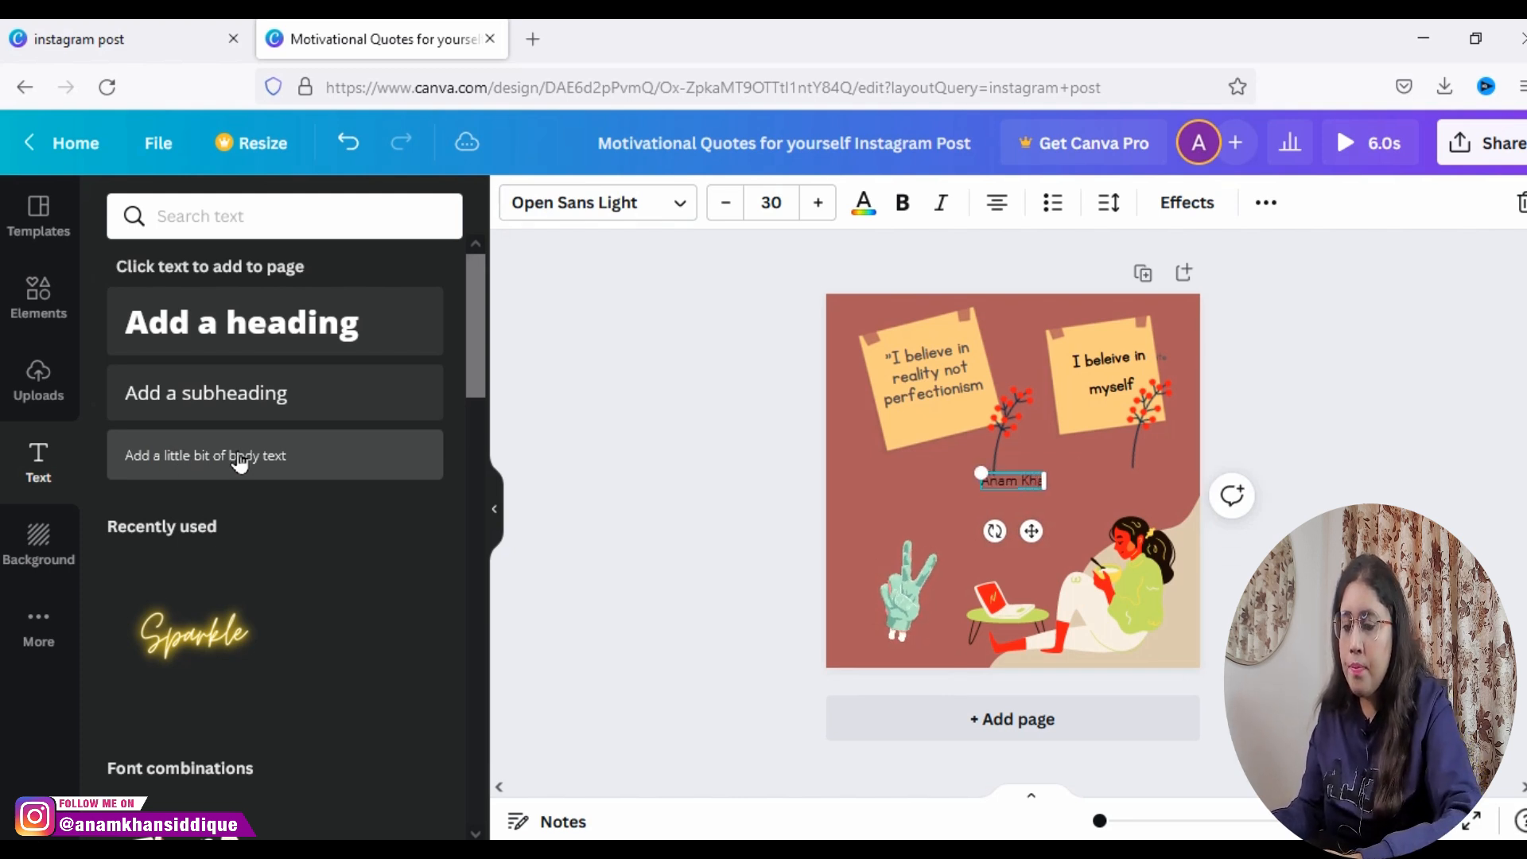
Step: Set the name text's font size to 20 and move it to the page's lower-left corner below the hand
drag(1033, 526, 1182, 697)
click(730, 206)
click(734, 207)
click(738, 210)
click(741, 212)
click(742, 211)
click(741, 212)
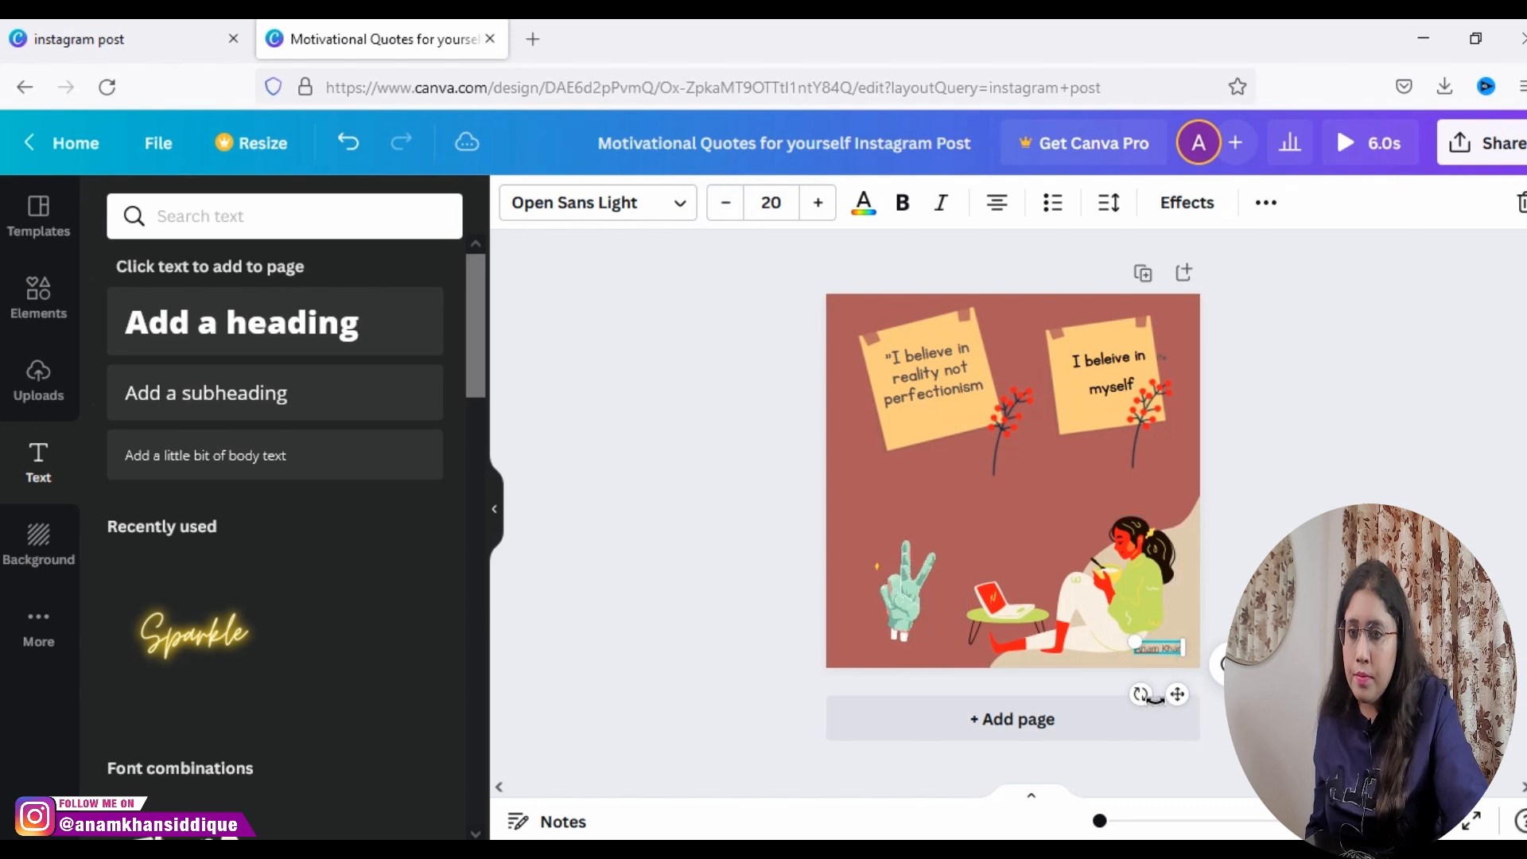
drag(1178, 695, 879, 703)
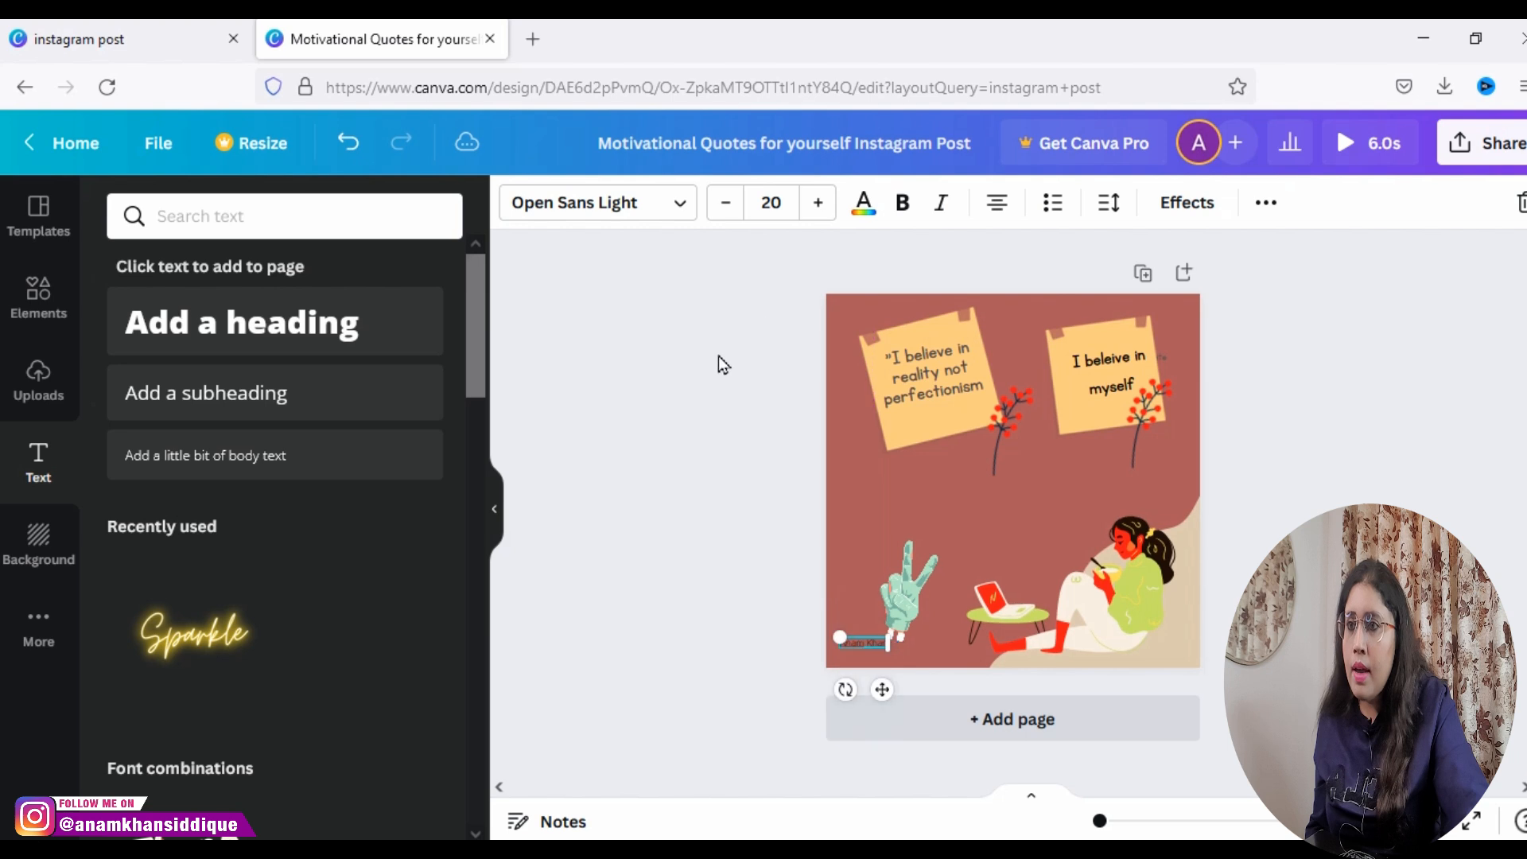
Step: Recolor the name text to the document's light cream color and nudge it slightly toward the right
click(865, 214)
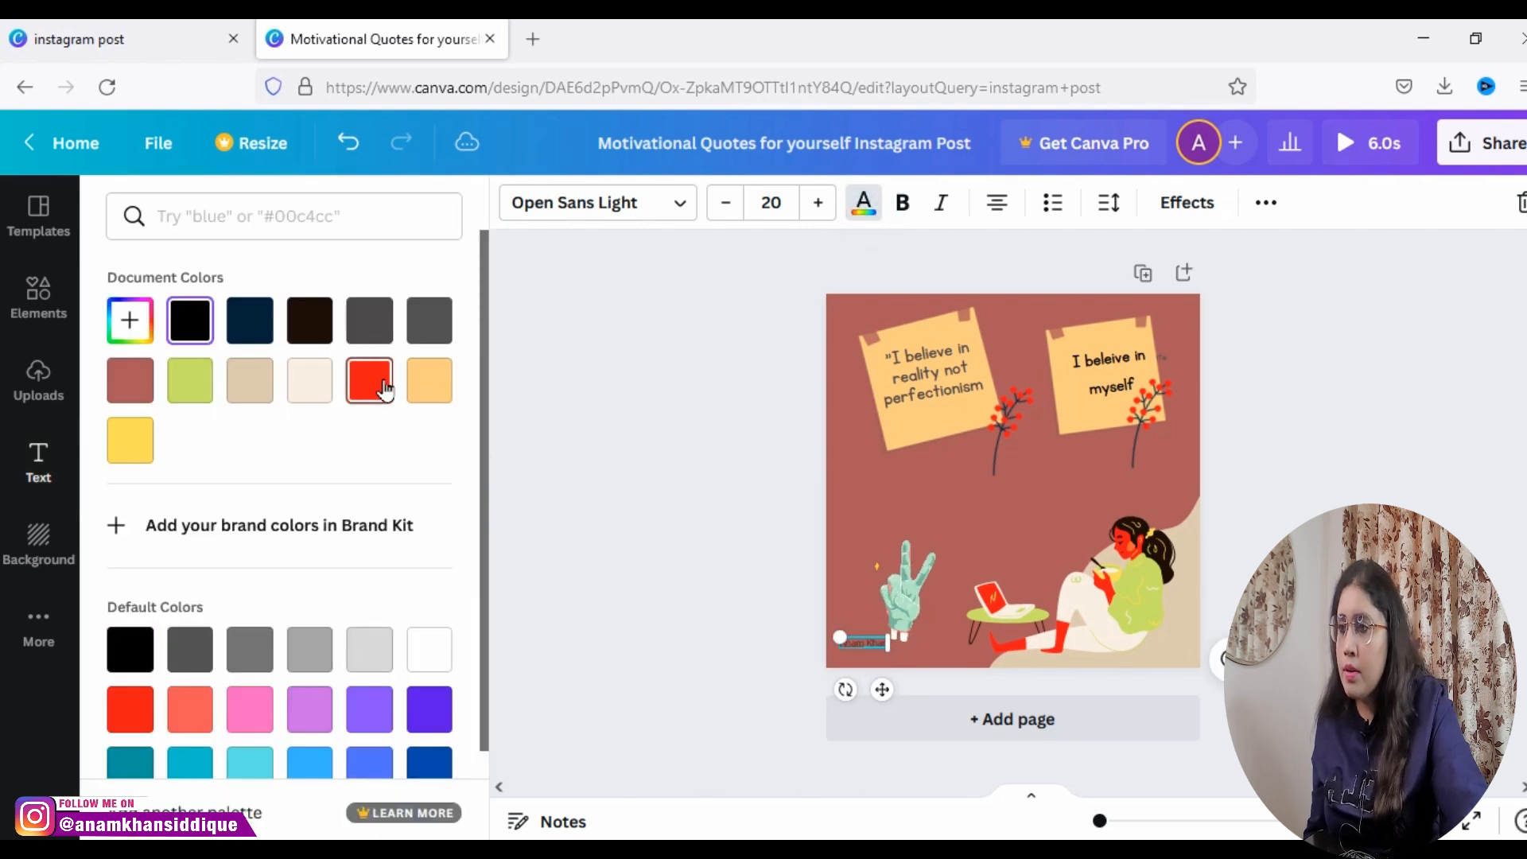
click(322, 395)
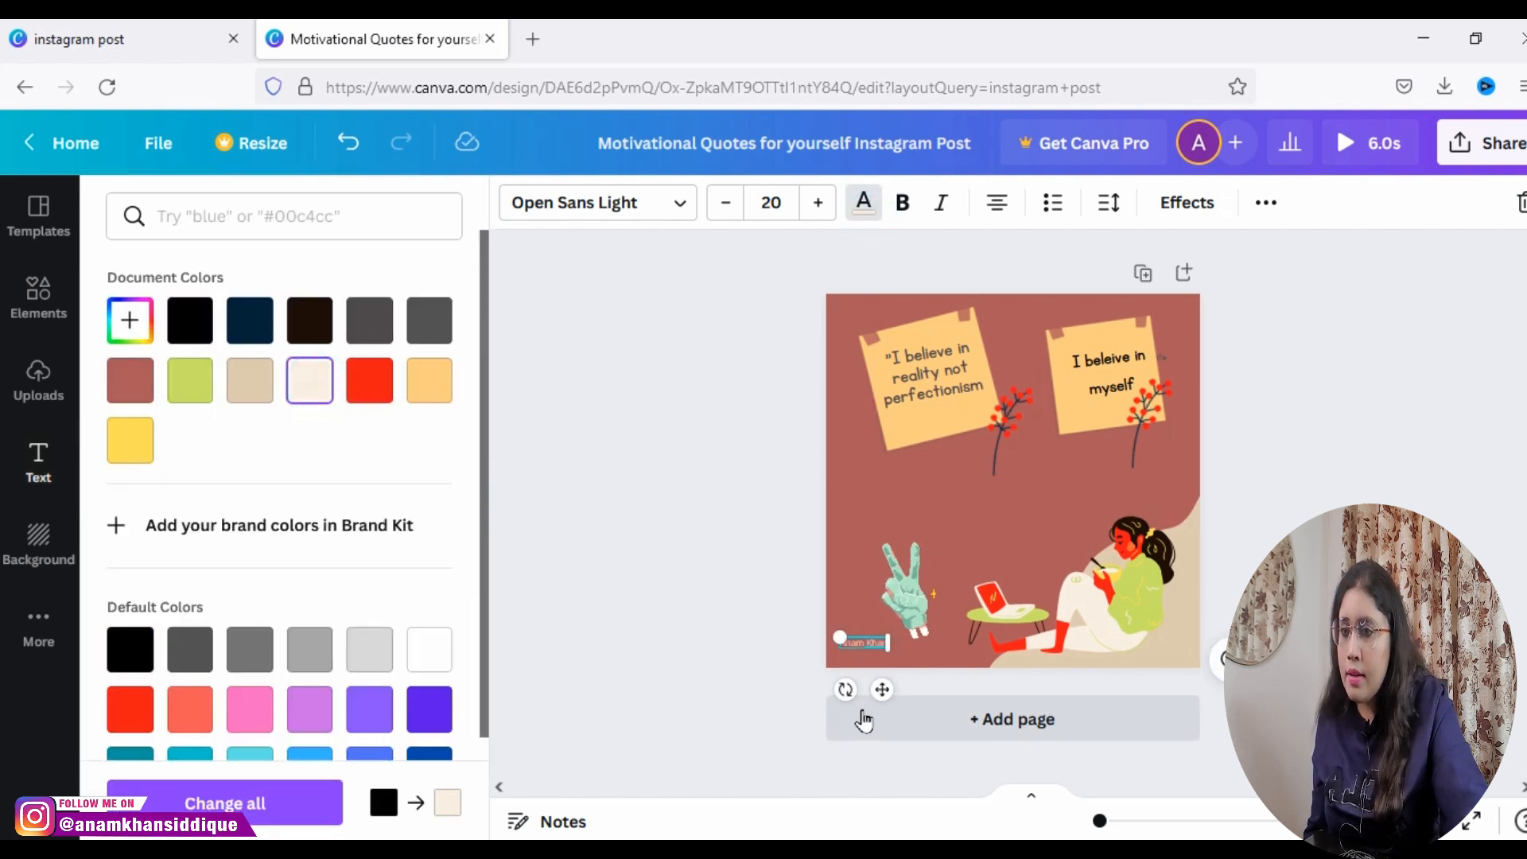
drag(883, 688, 889, 688)
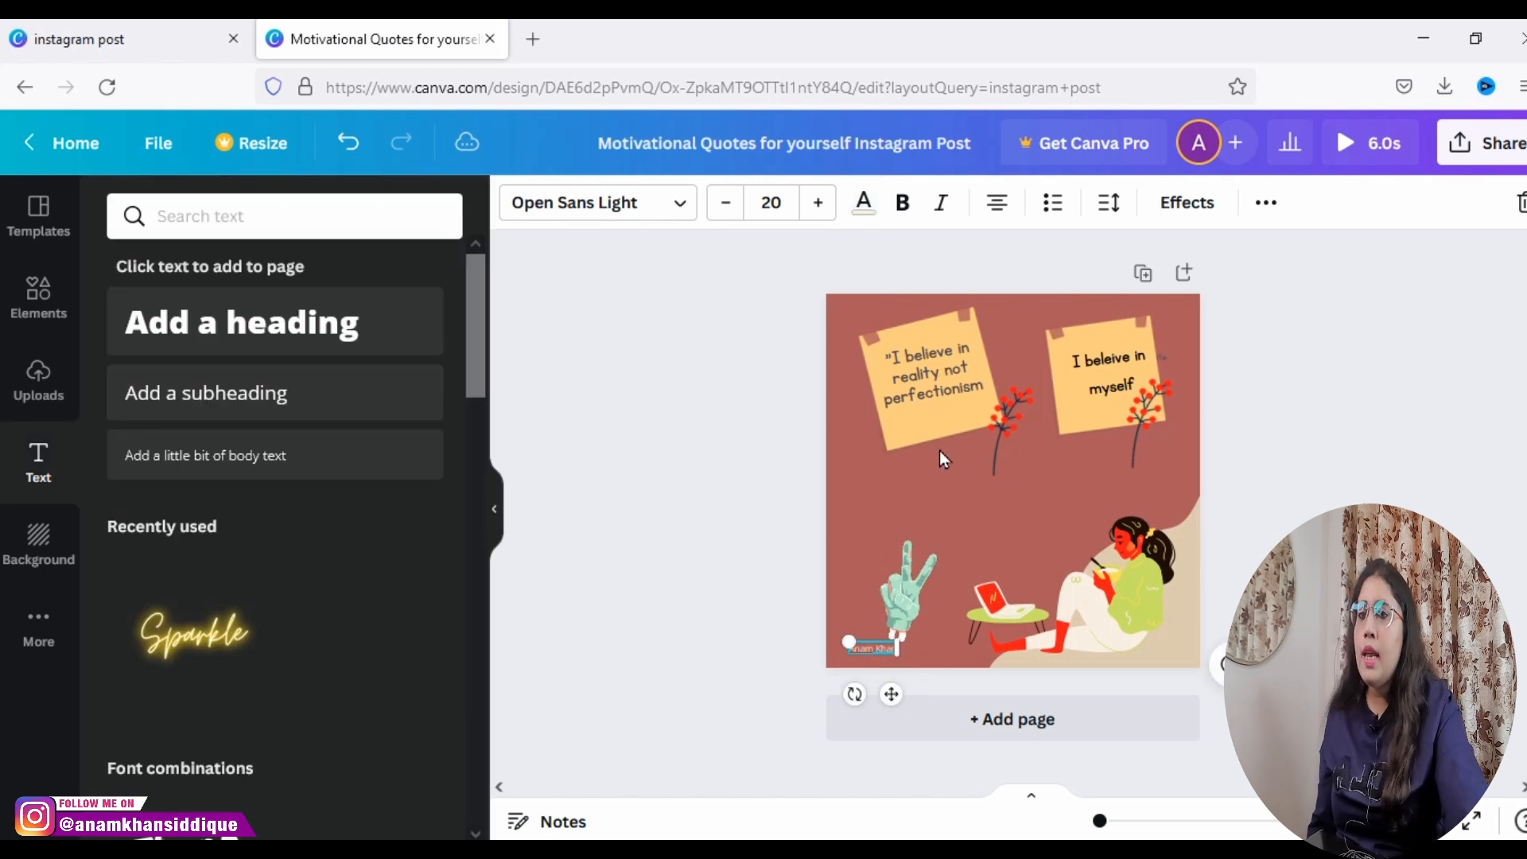
Step: Move the duplicated red plant from the page's middle back onto the second note's lower right part
click(937, 432)
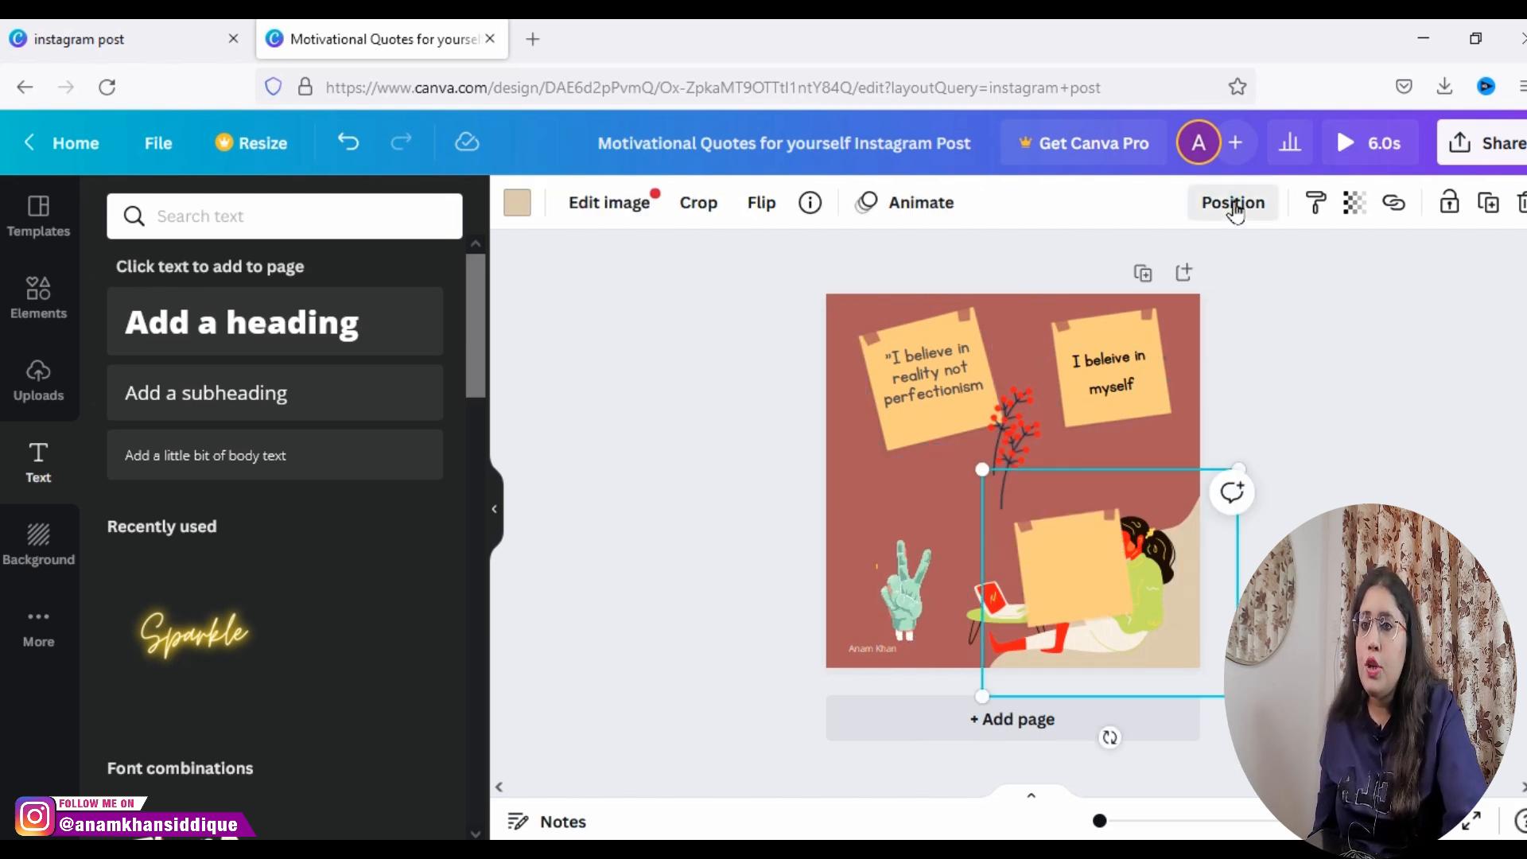
click(1233, 205)
click(754, 451)
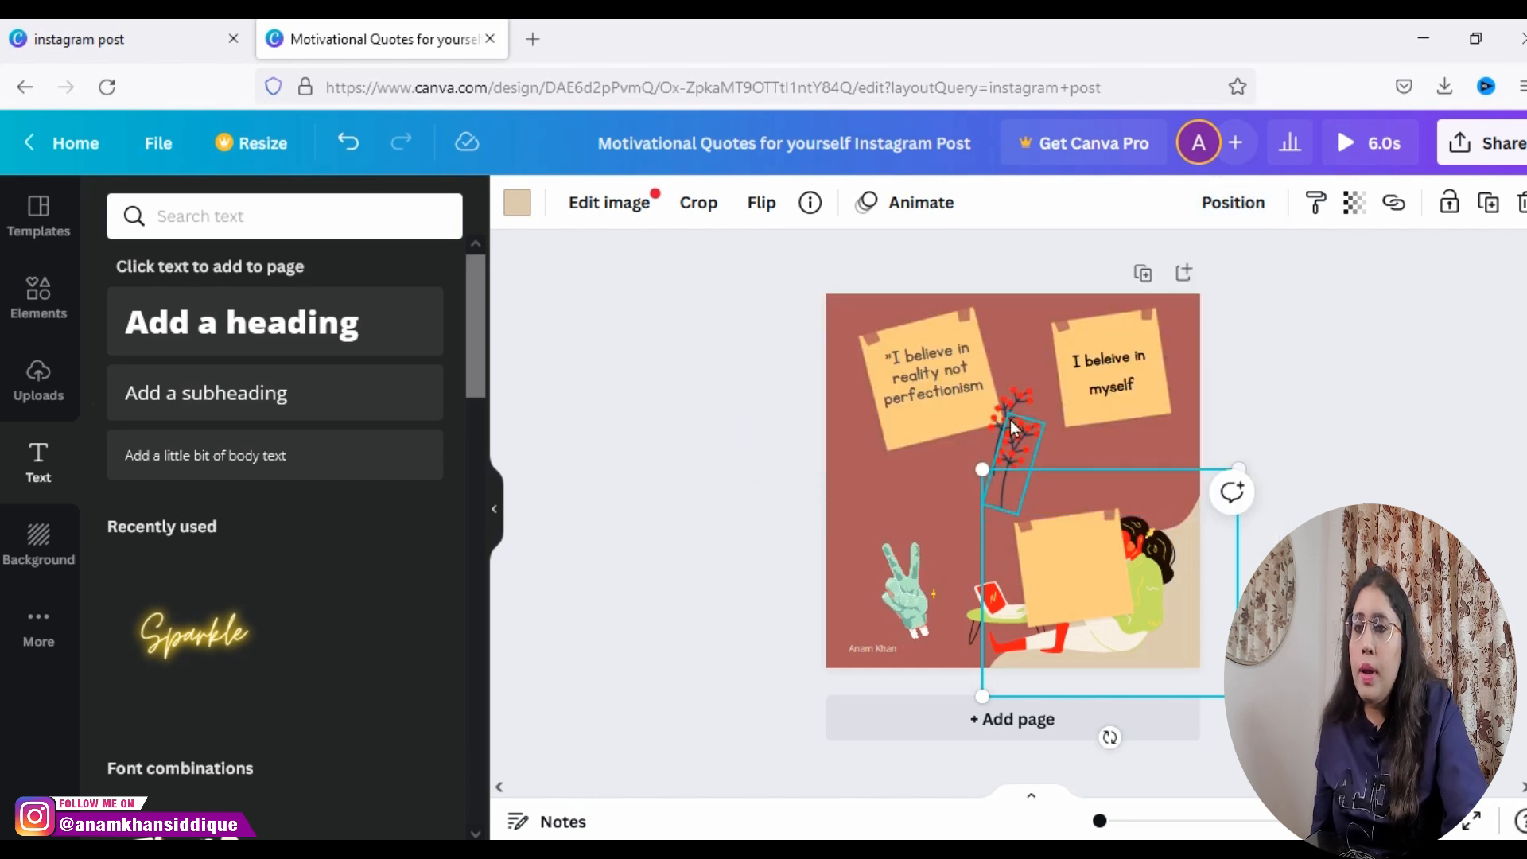
drag(1015, 461, 1121, 407)
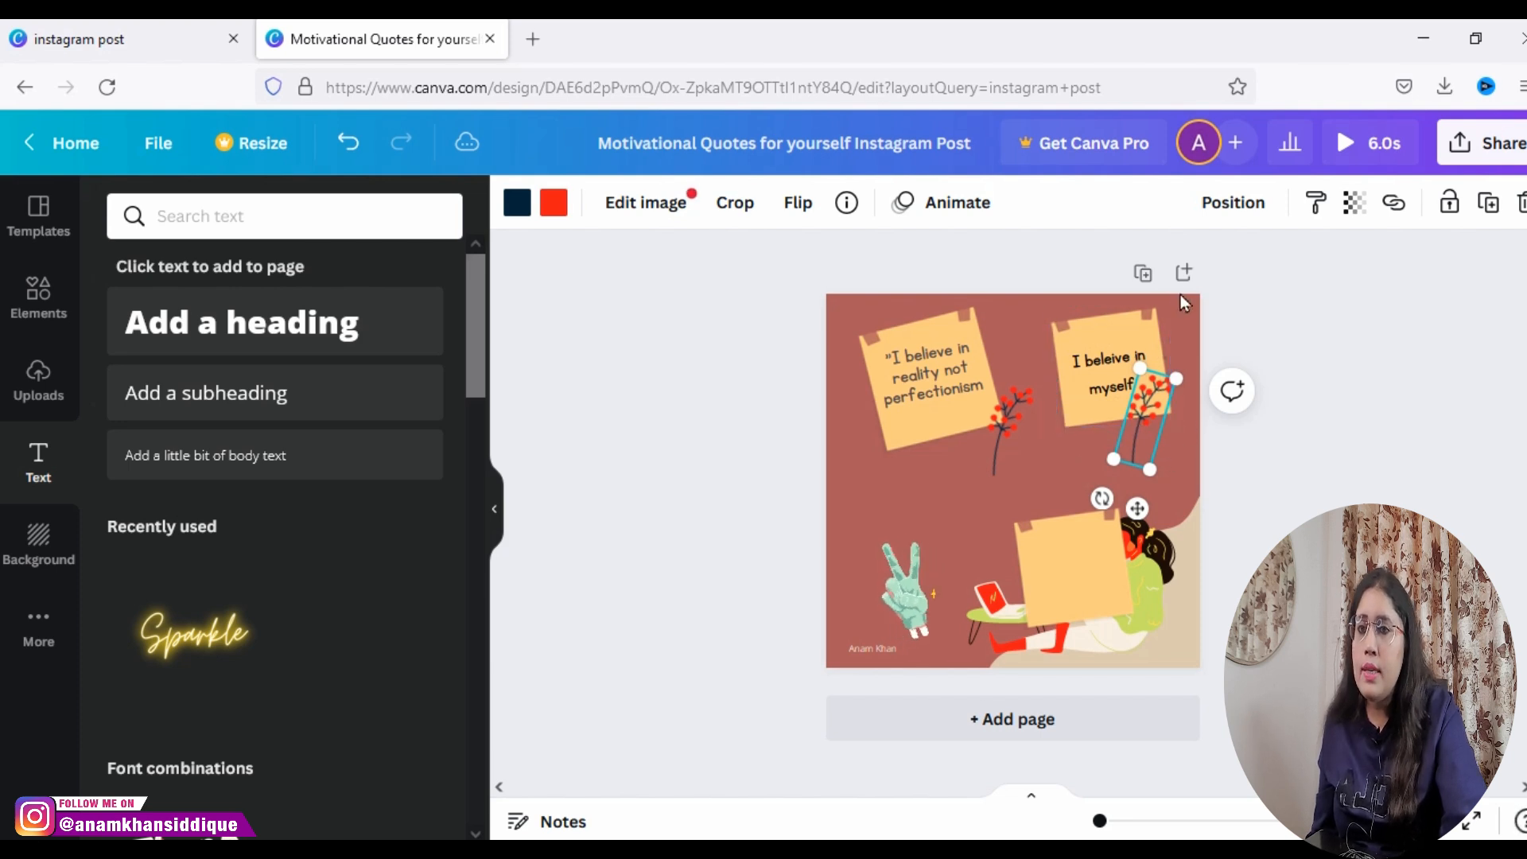
Step: Send the second note's plant to the back and shift it slightly right along the note's edge
click(1210, 207)
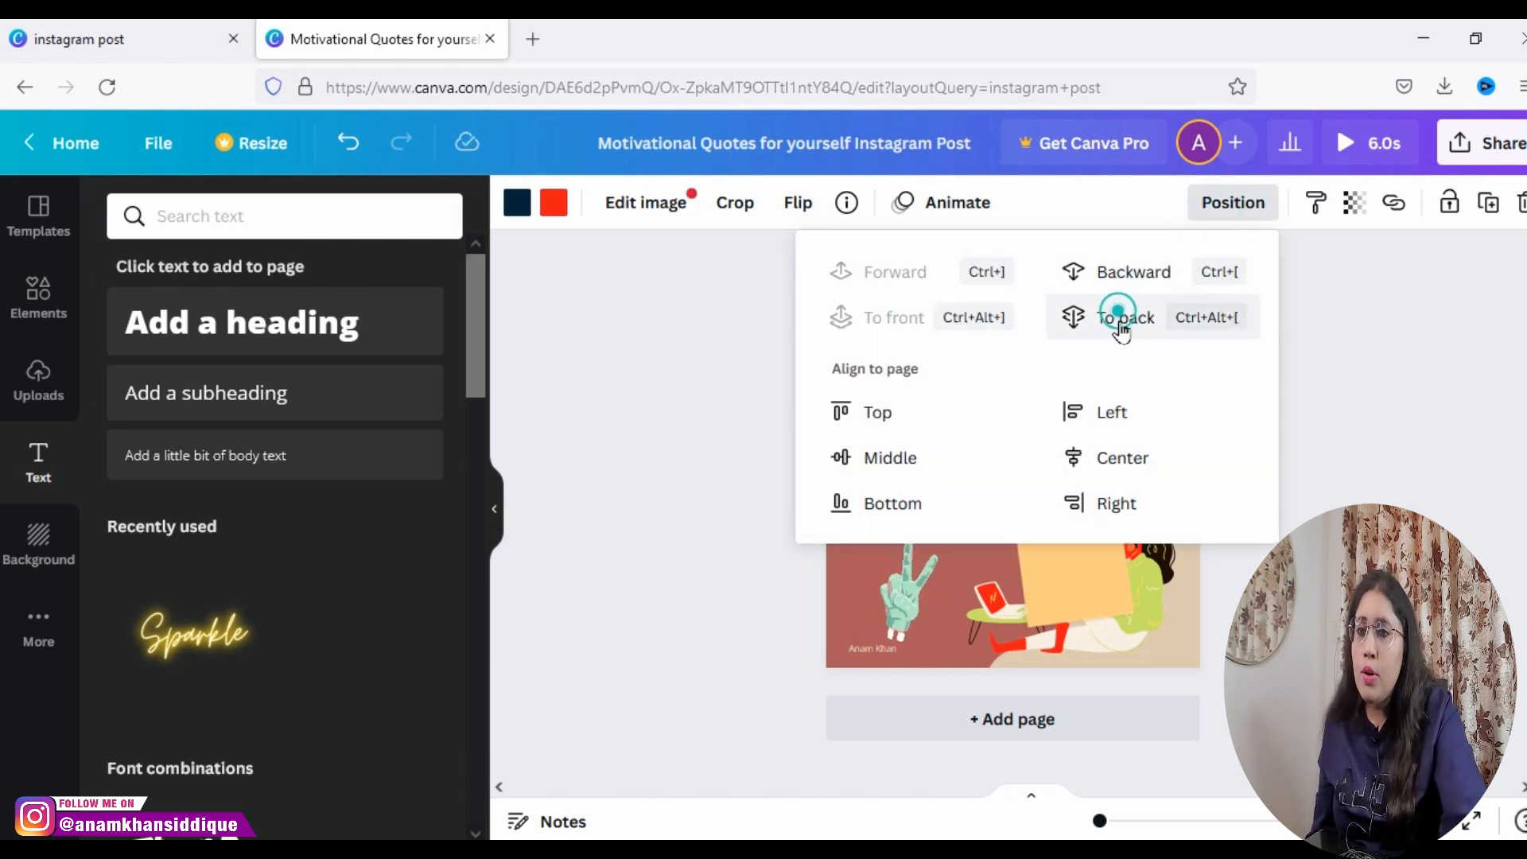
click(1088, 317)
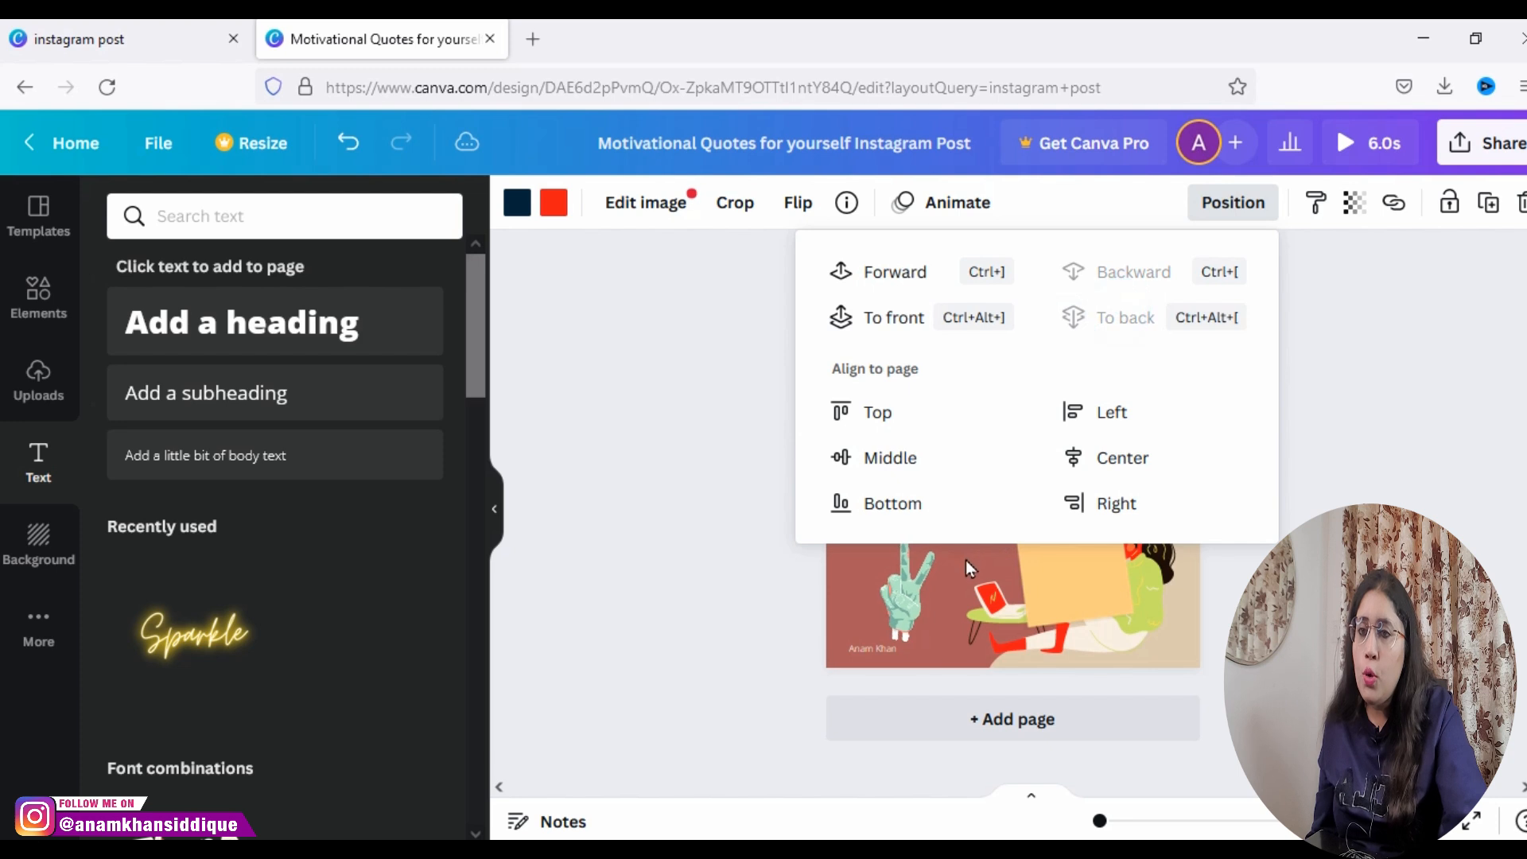
click(853, 618)
click(1186, 449)
mouse_move(1149, 431)
mouse_down()
mouse_move(1145, 460)
mouse_move(1183, 488)
mouse_move(1169, 440)
mouse_move(1161, 449)
mouse_up()
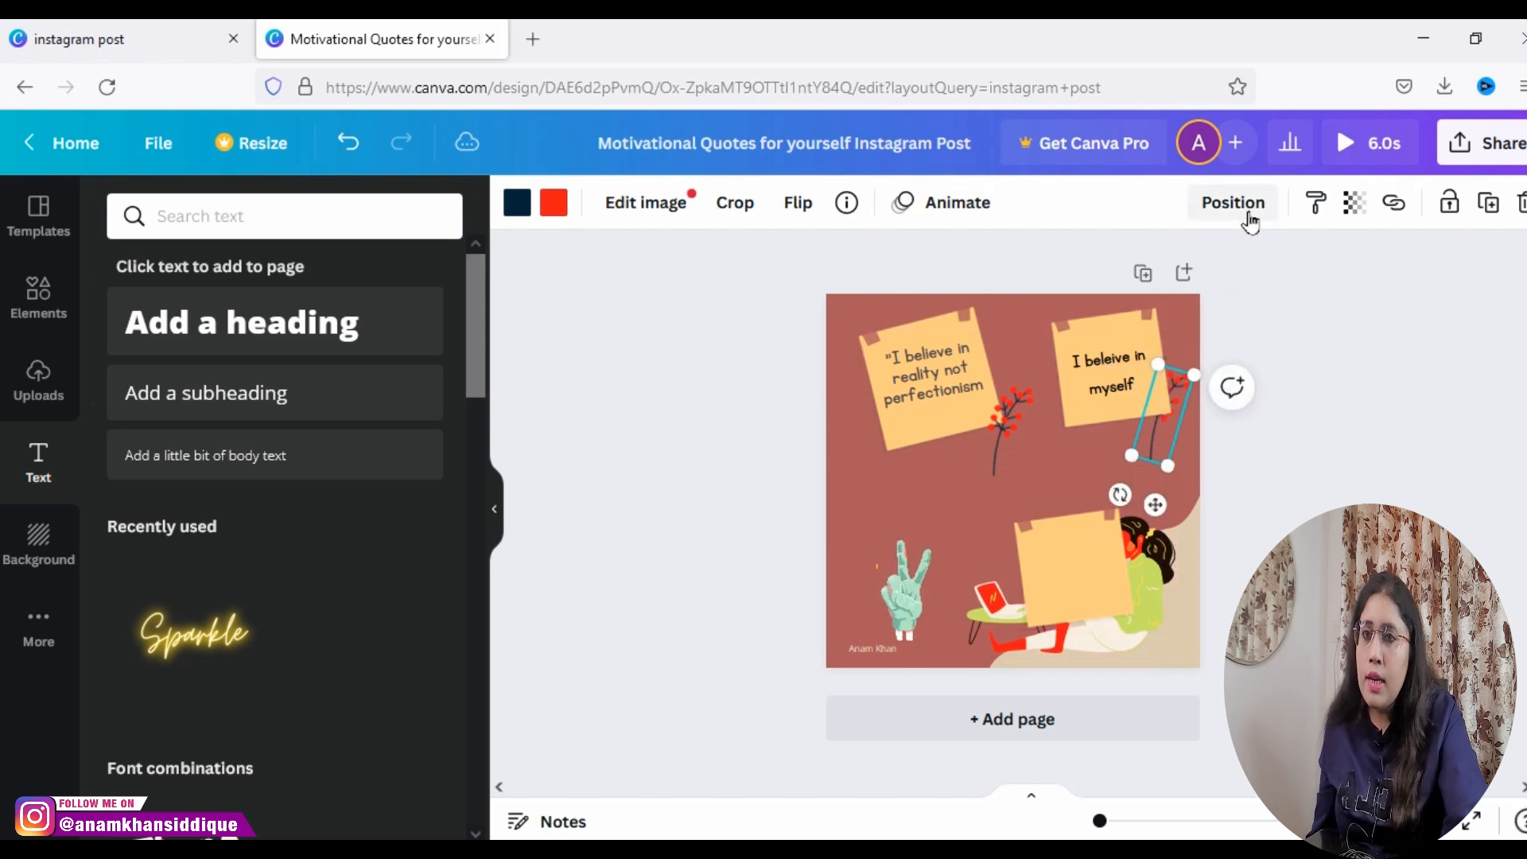
Step: Bring the second note's plant forward so that it sits in front of the note
click(1235, 203)
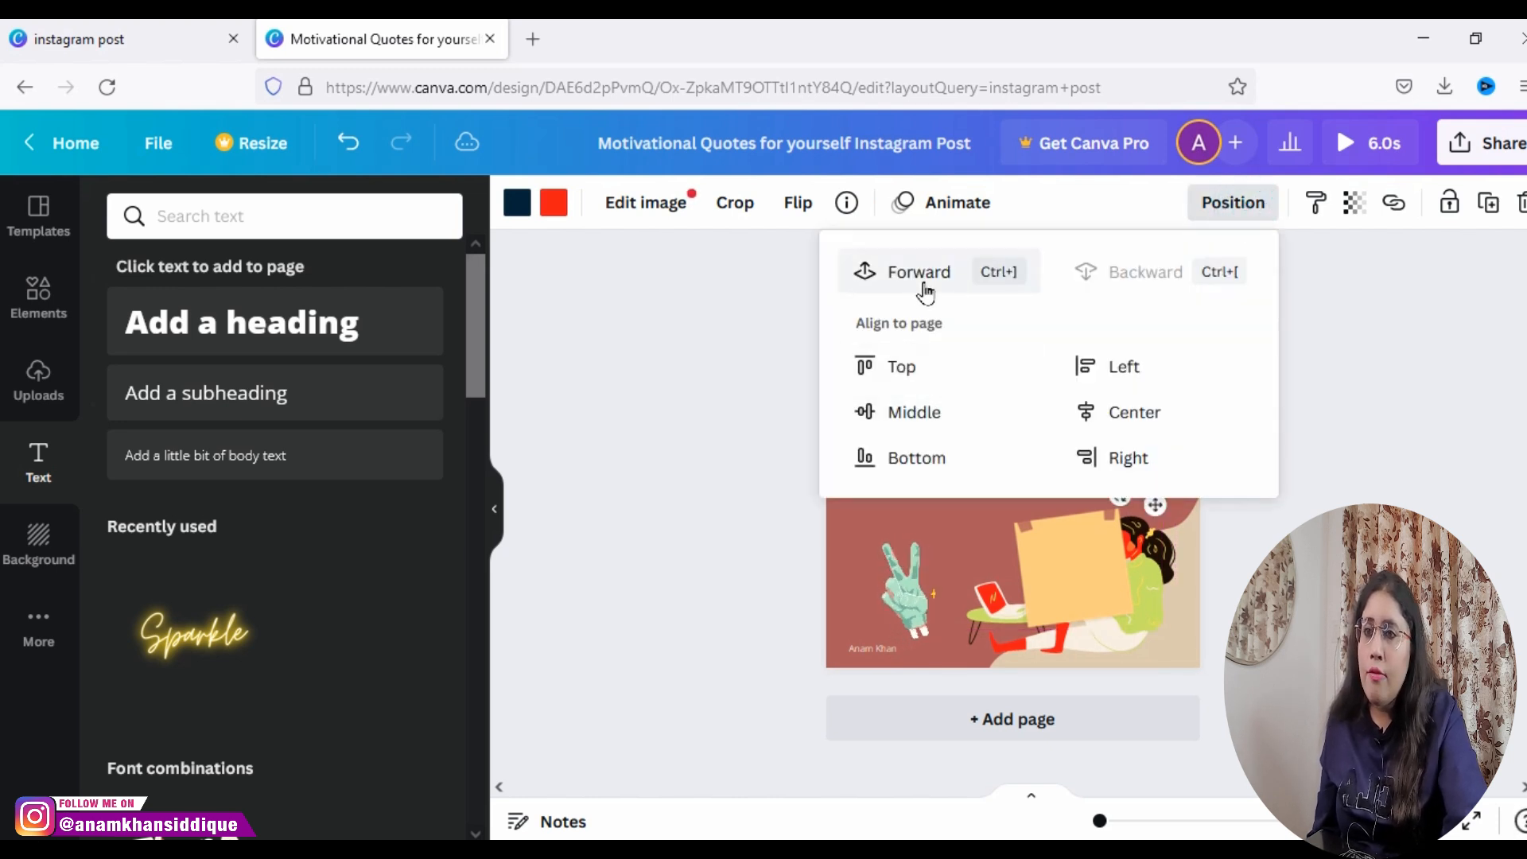
click(920, 273)
click(833, 534)
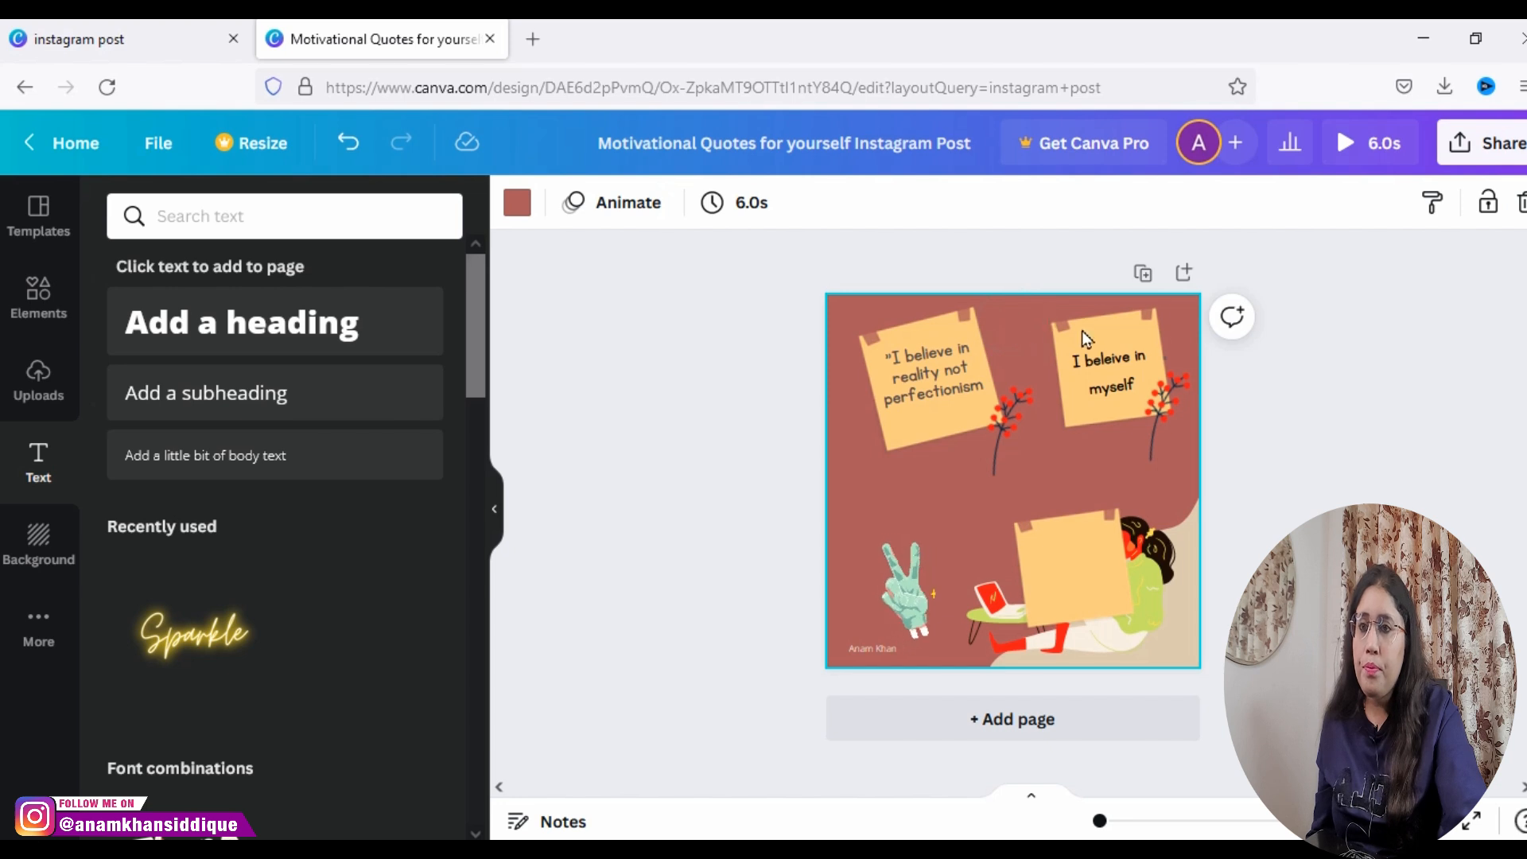
Step: Lock the page background and delete the extra blank note covering the woman illustration
click(1120, 318)
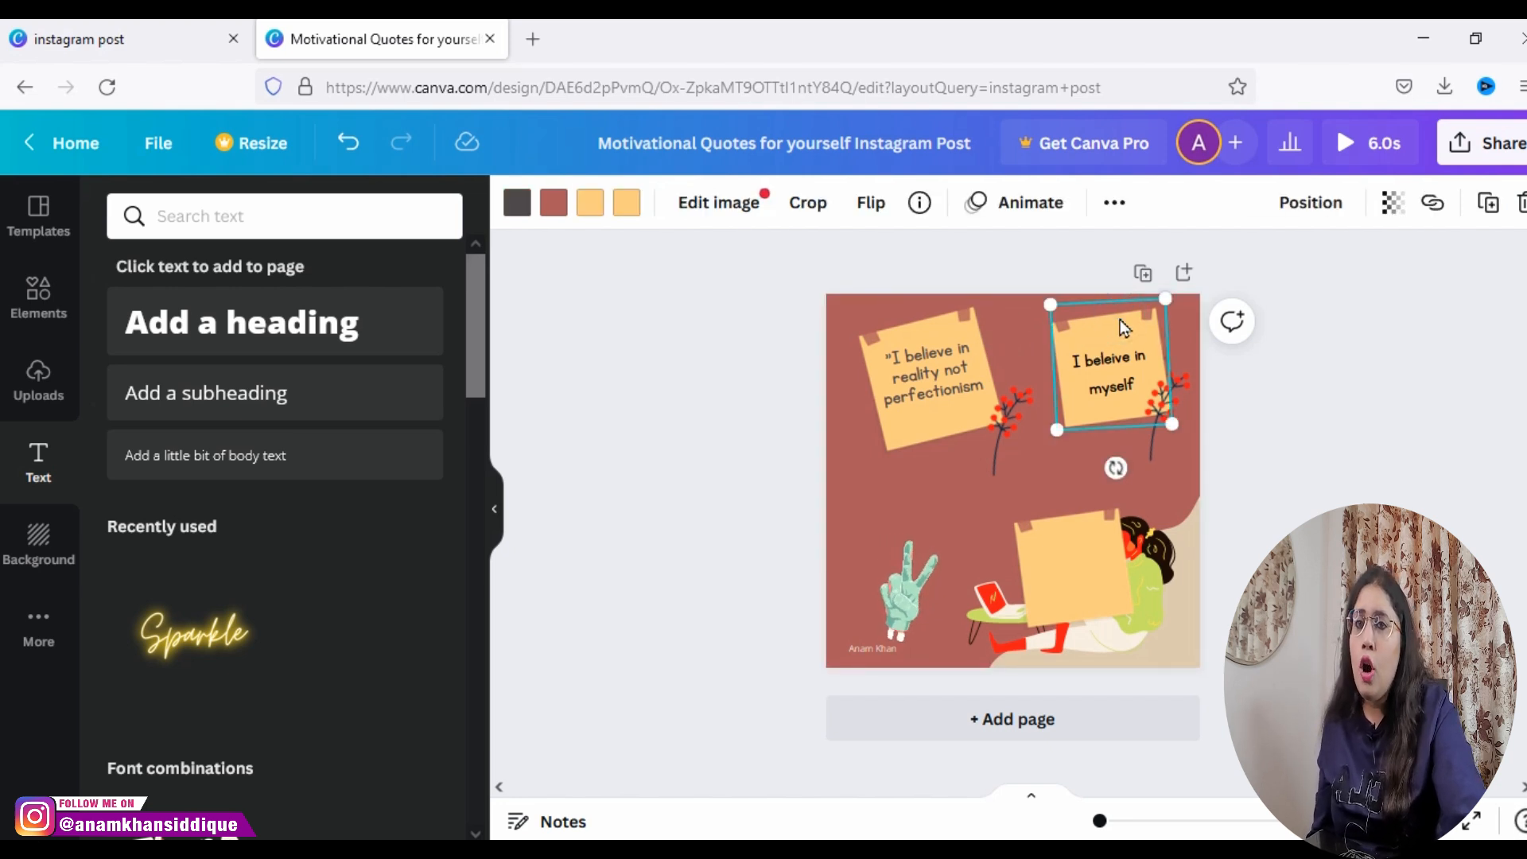
click(947, 483)
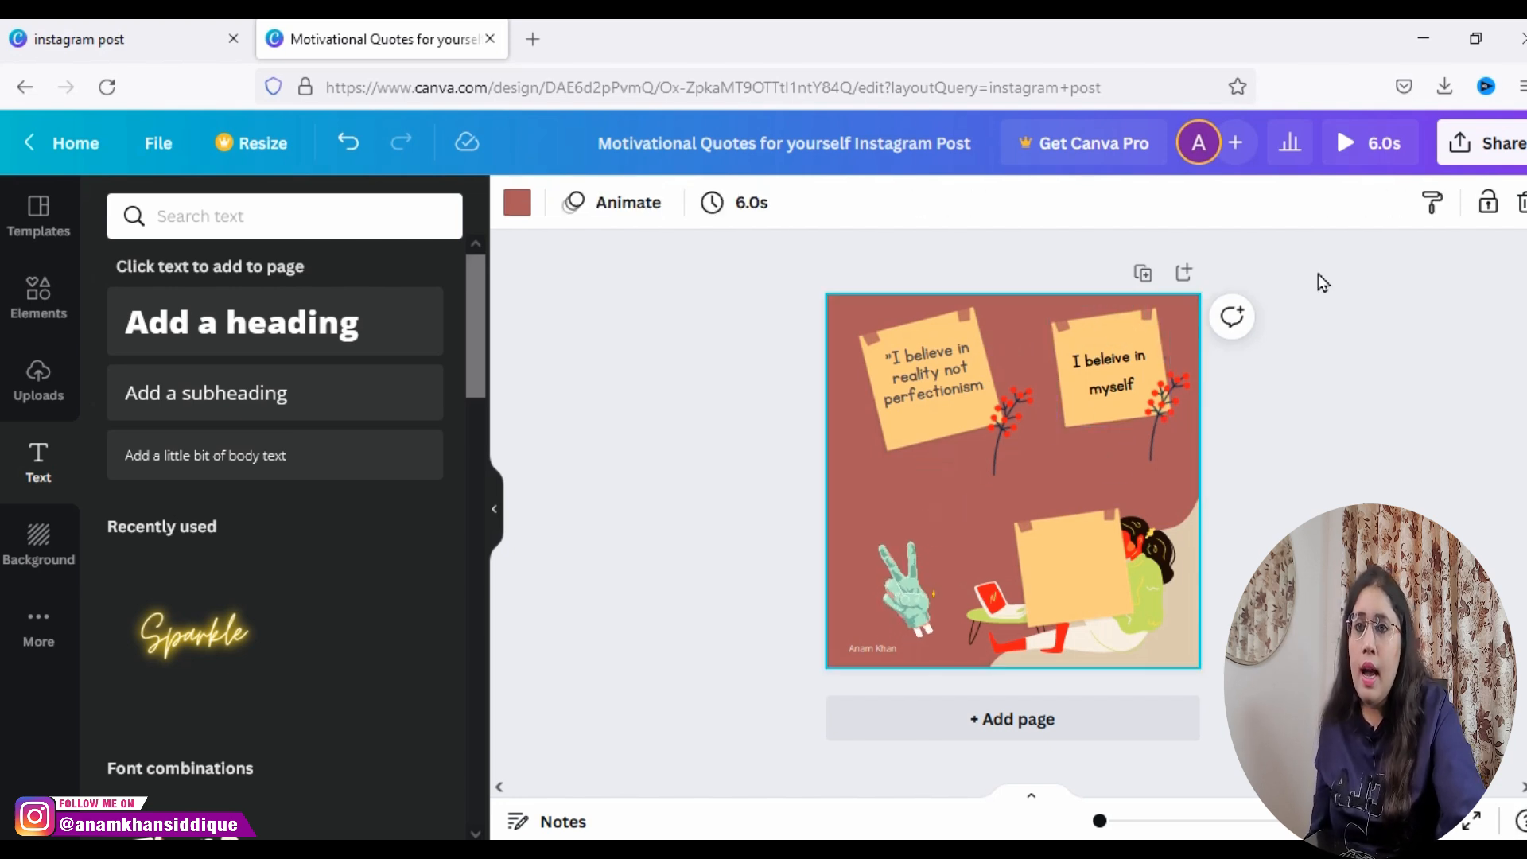
click(1485, 208)
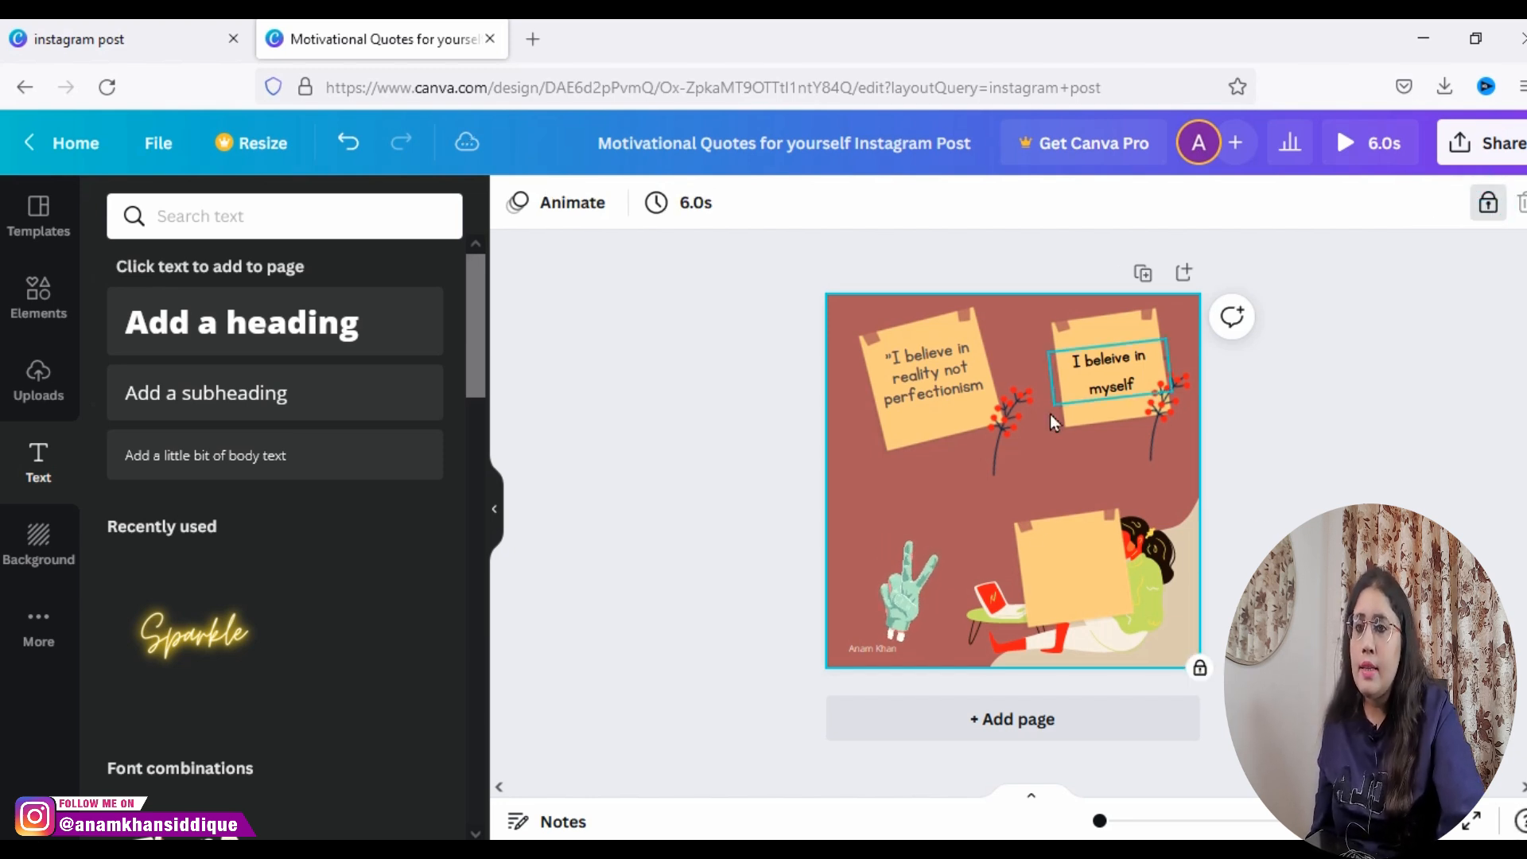
click(1037, 548)
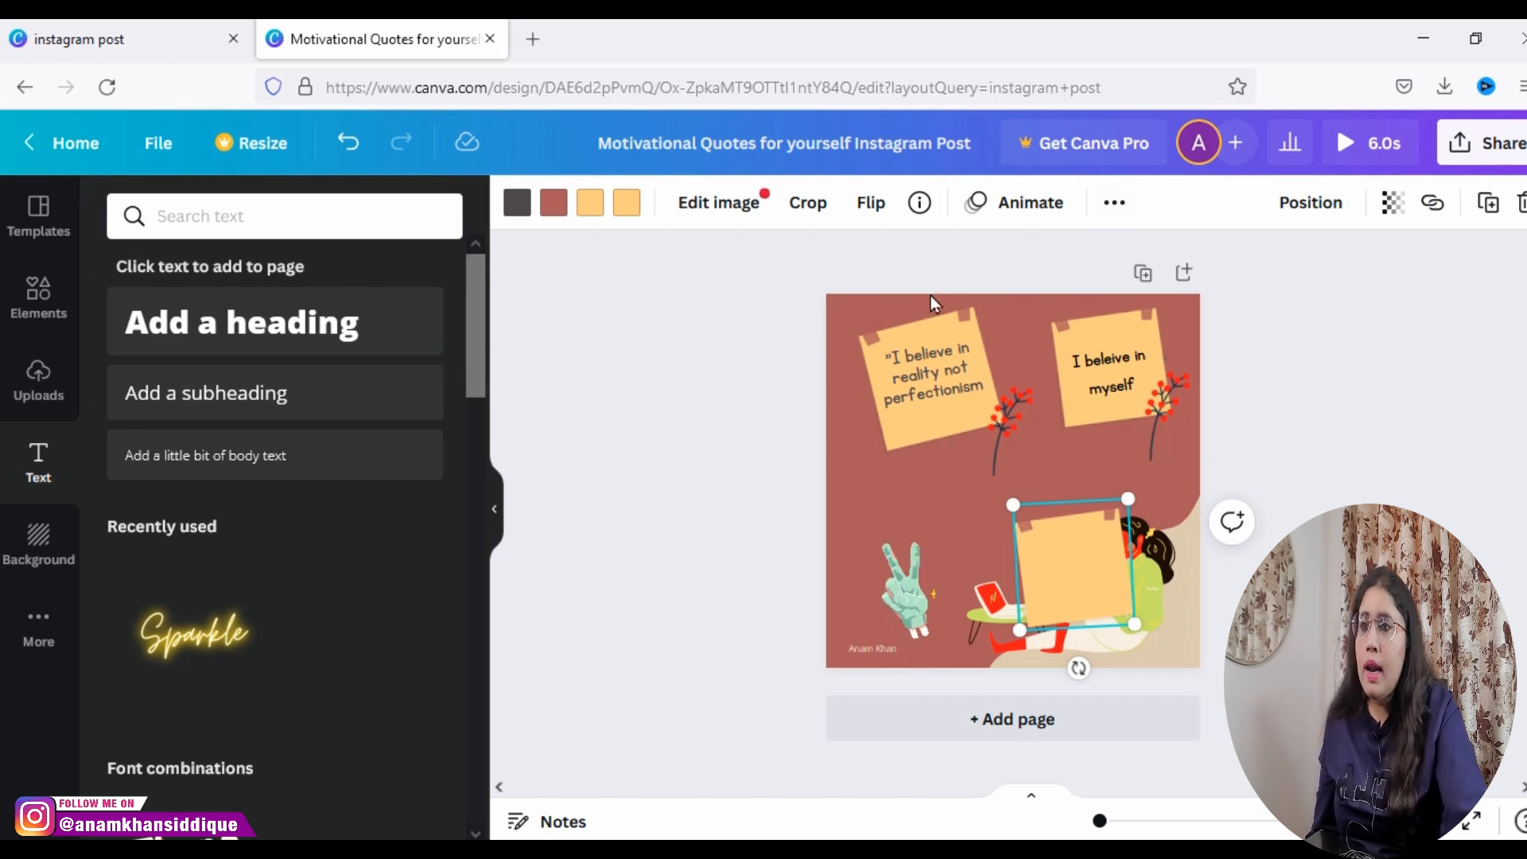
key(Delete)
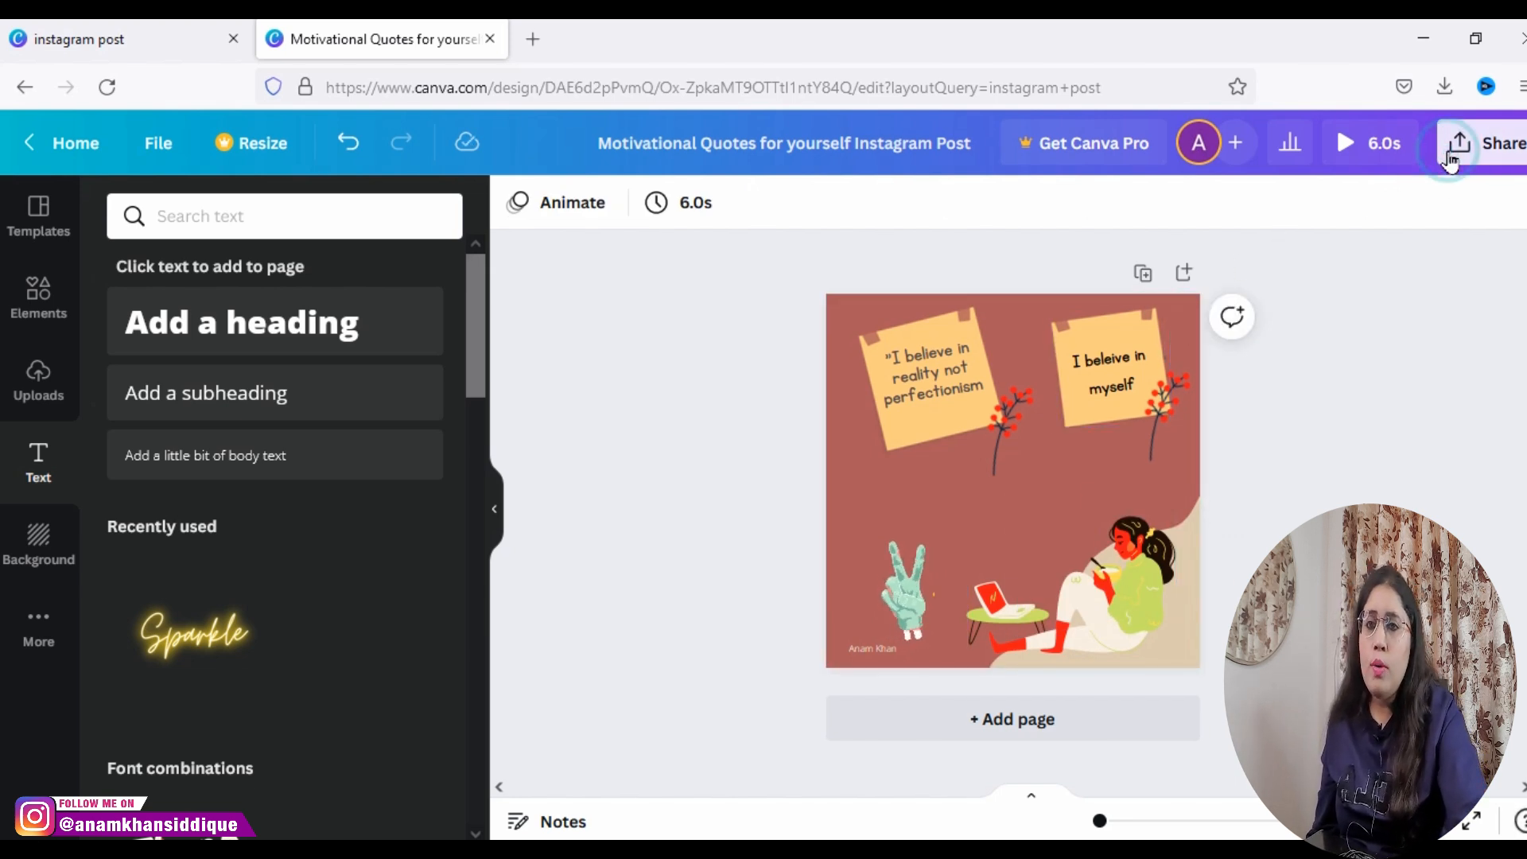
Step: Download the finished design with MP4 Video as the file type
click(1450, 162)
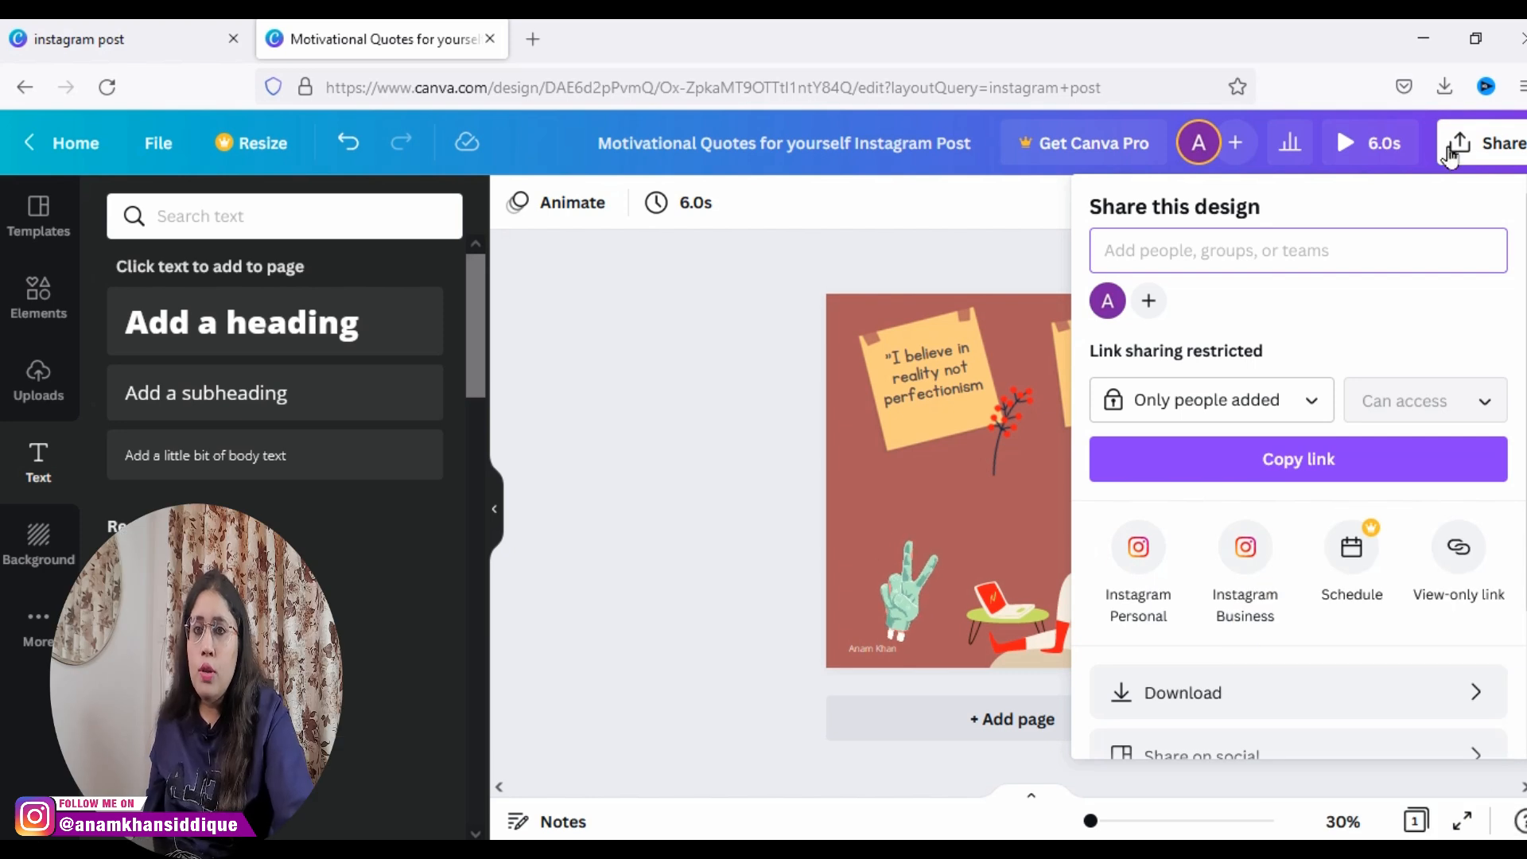
scroll(1298, 477, down, 3)
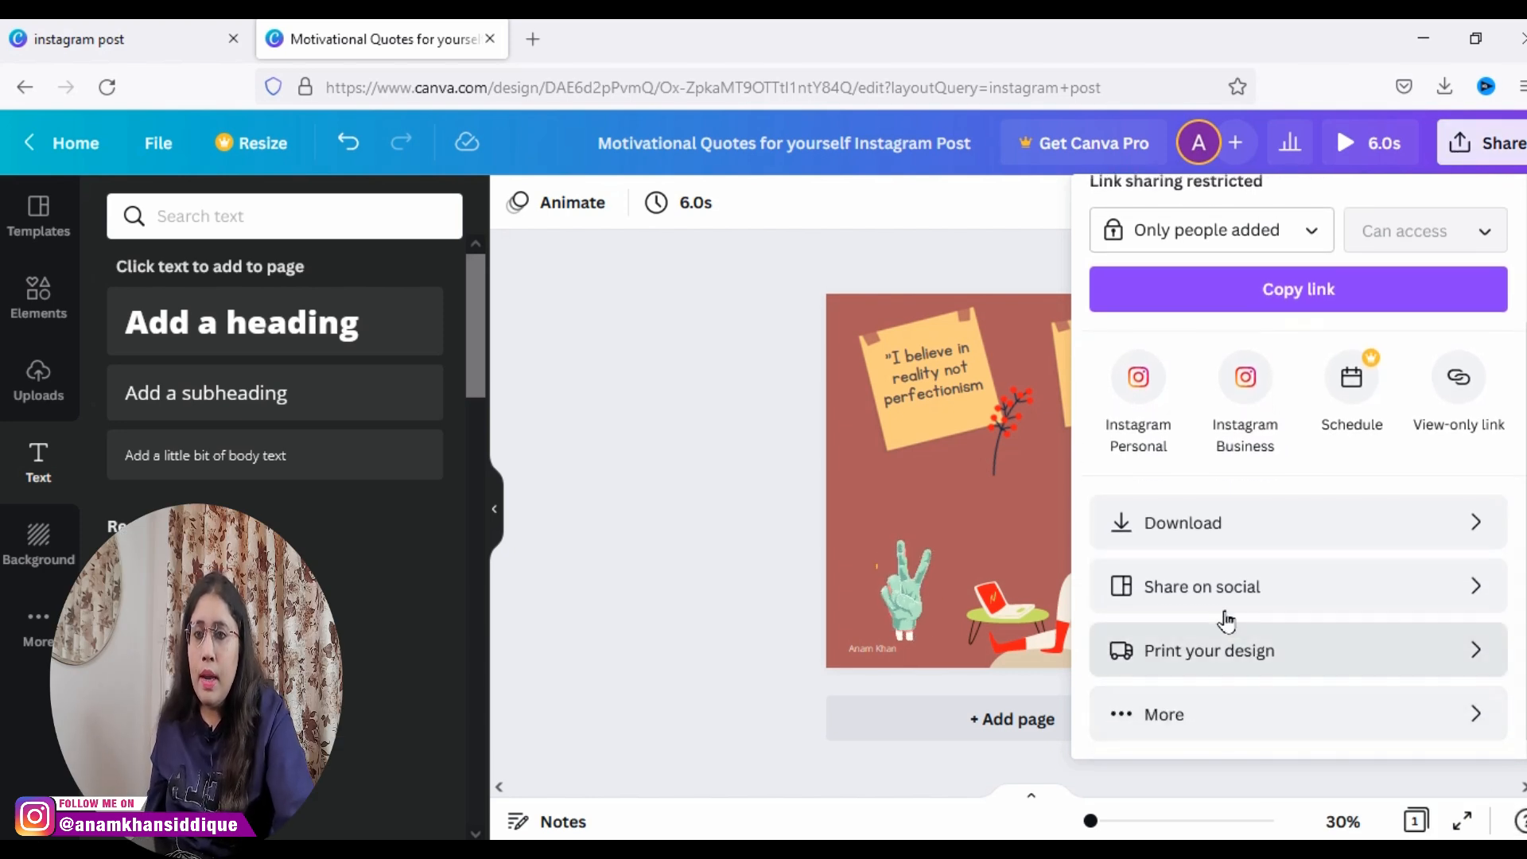
click(1144, 531)
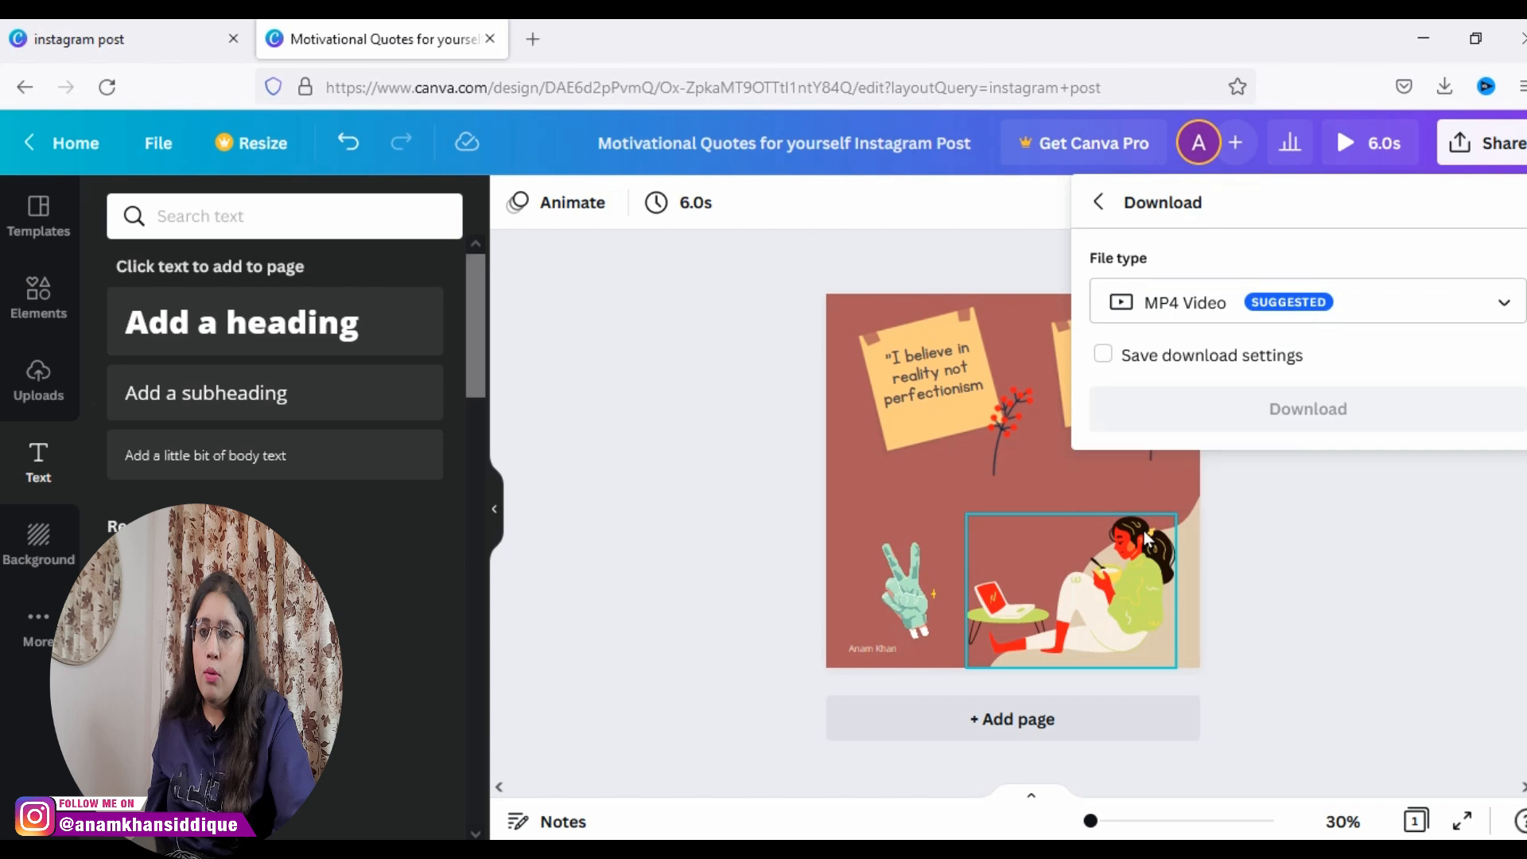
click(1125, 310)
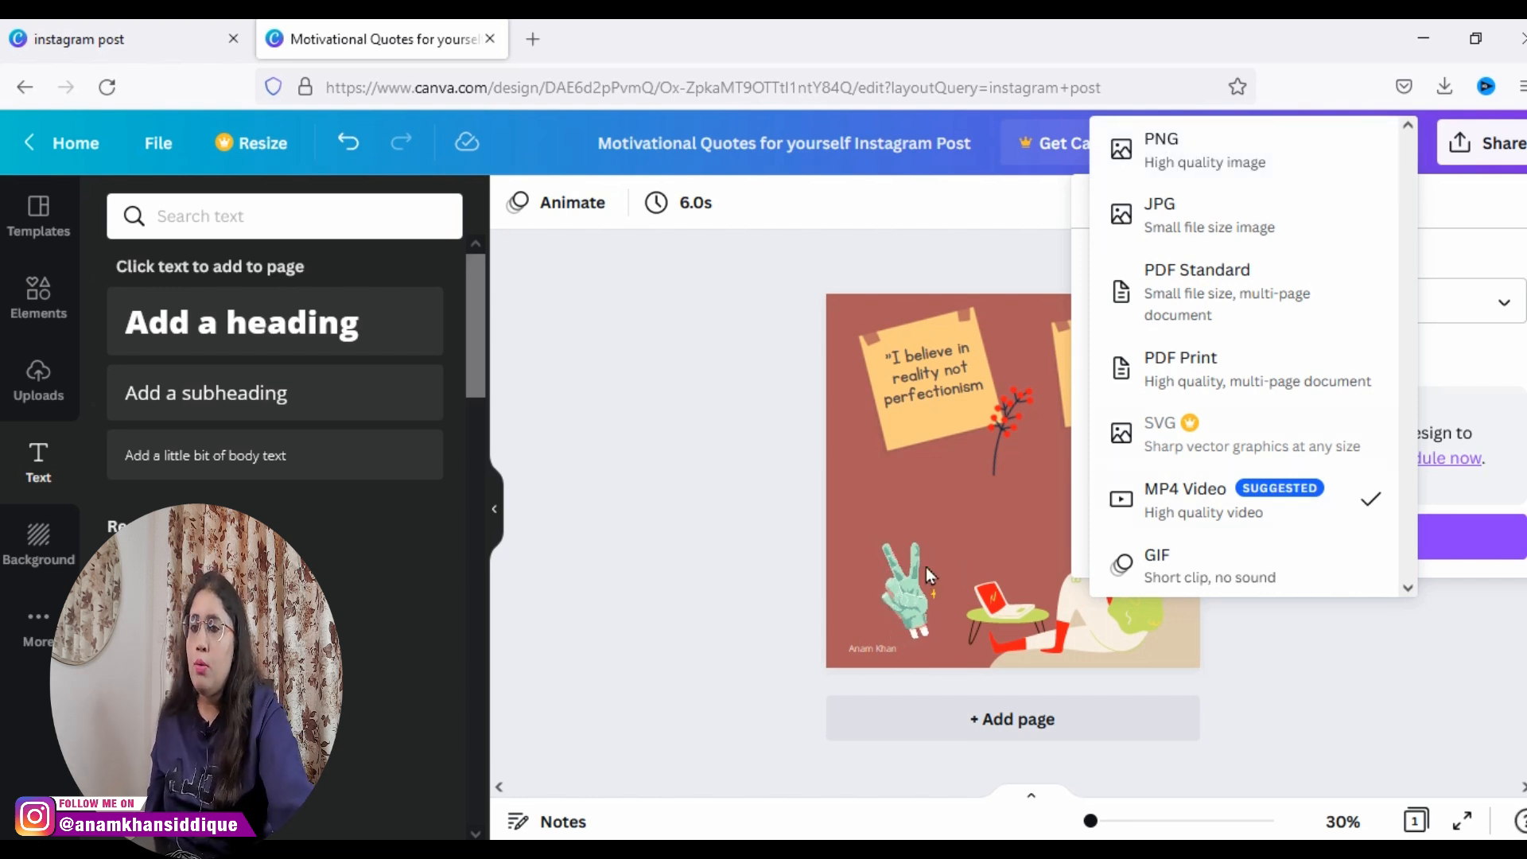
click(1193, 497)
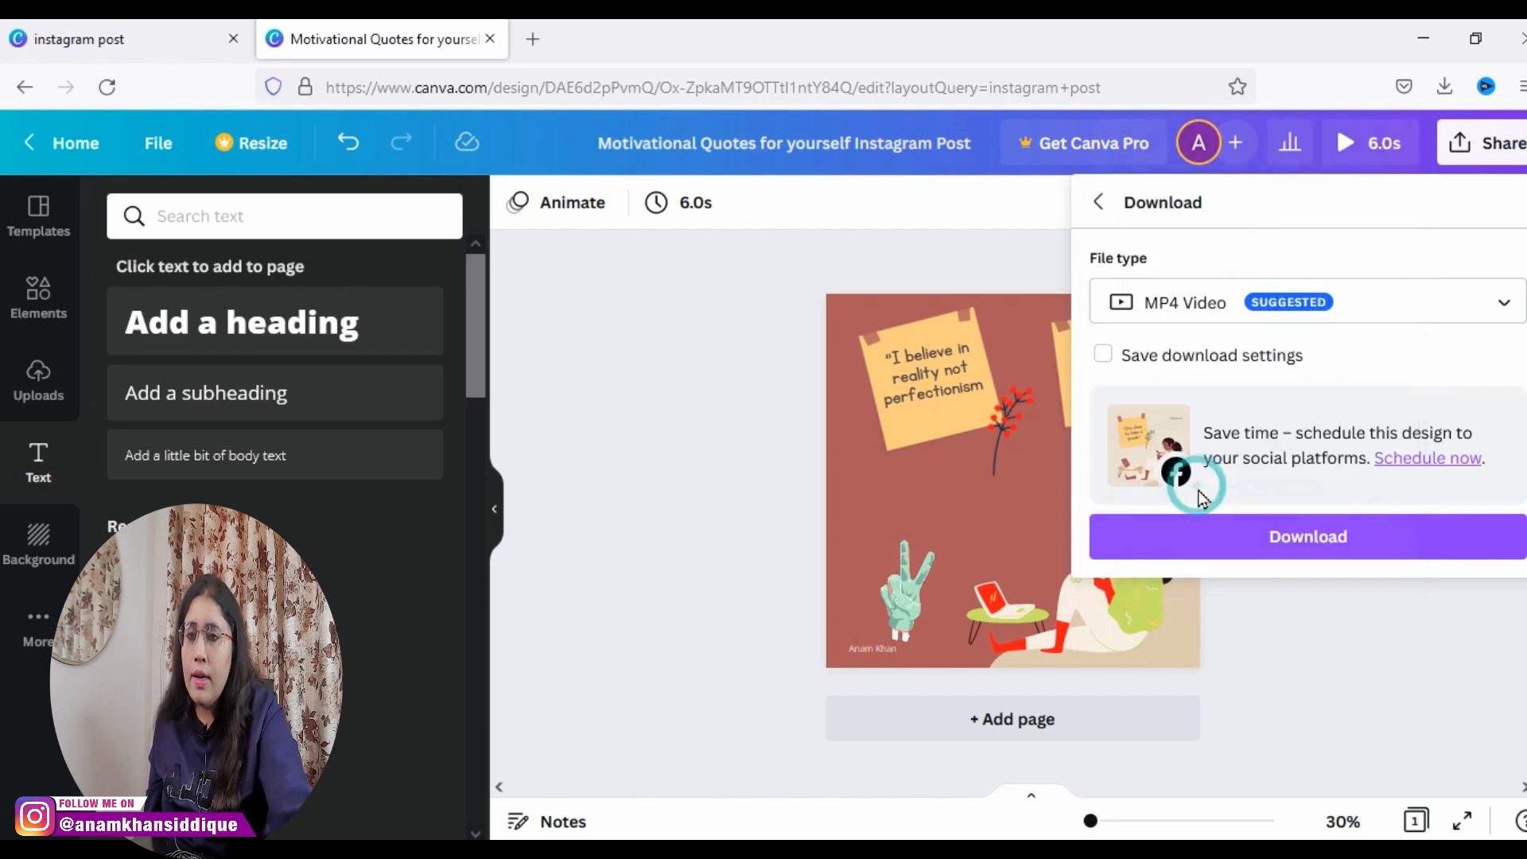
click(1235, 533)
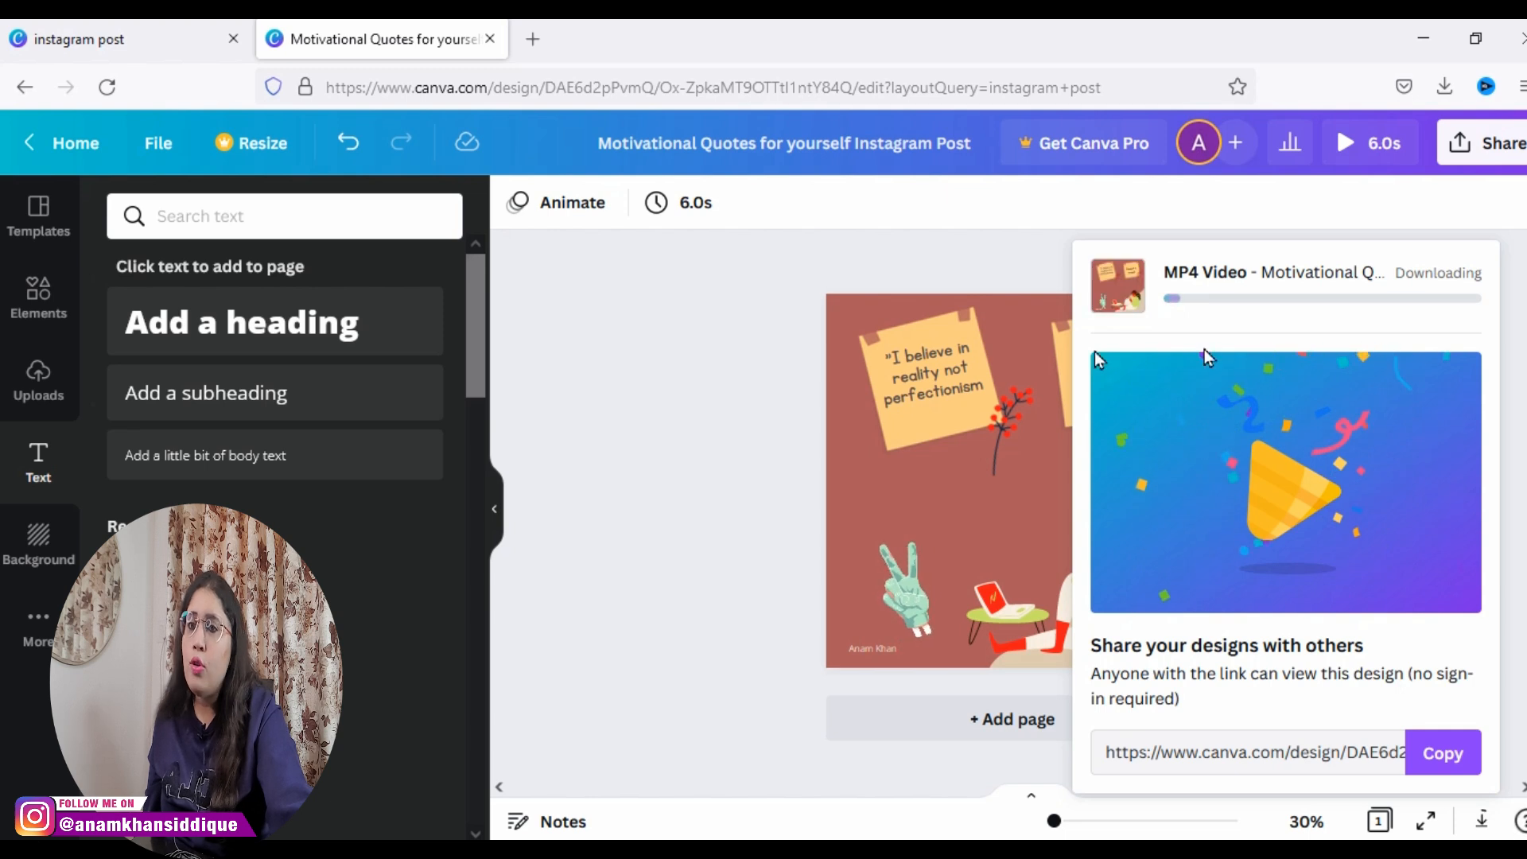
Step: Save the exported MP4 file to the computer and dismiss the share panel
click(721, 374)
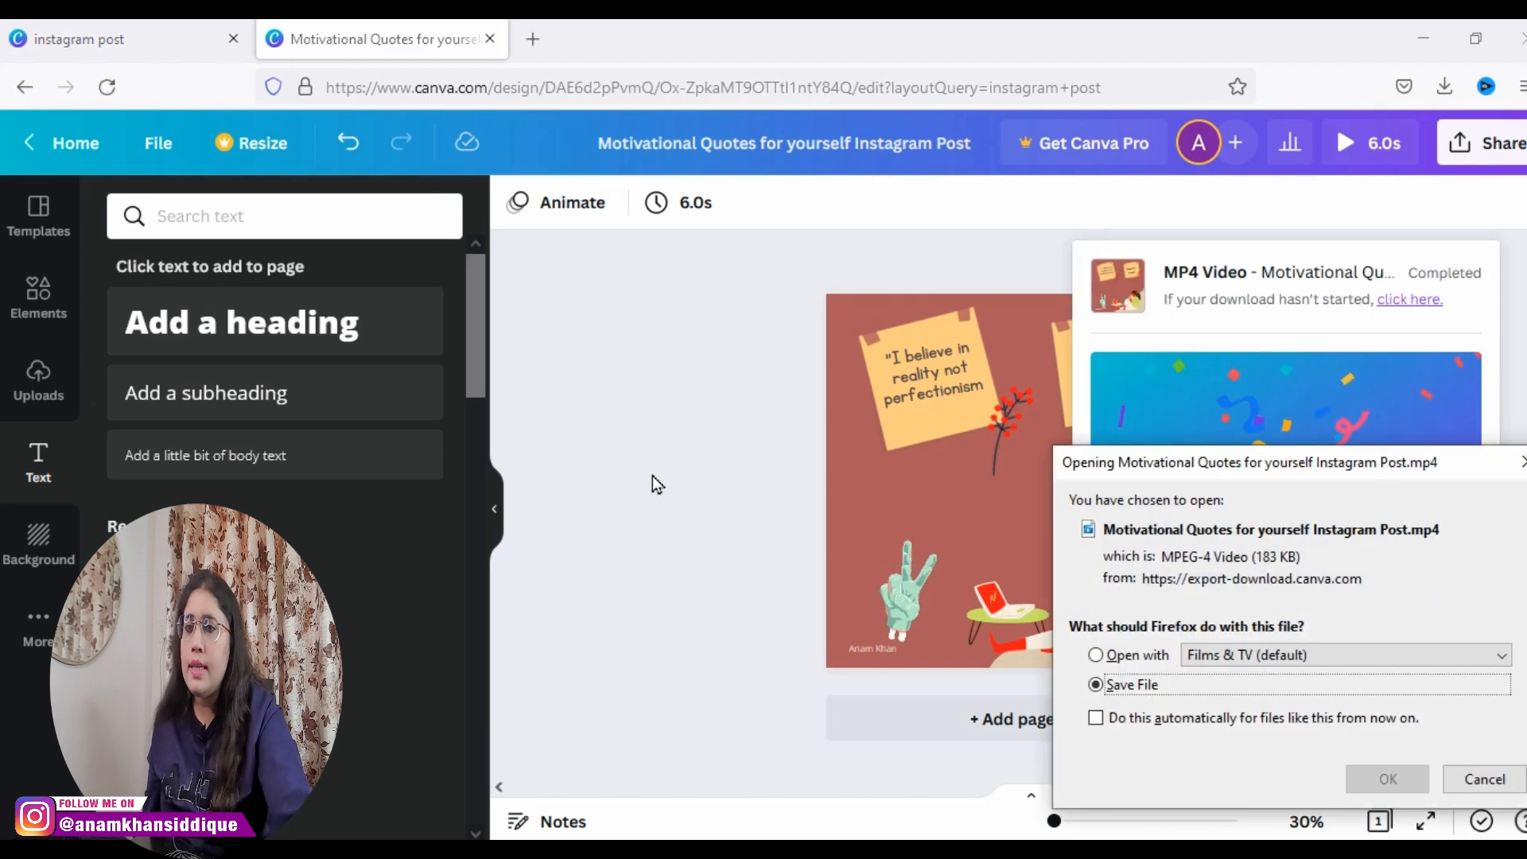
click(1353, 772)
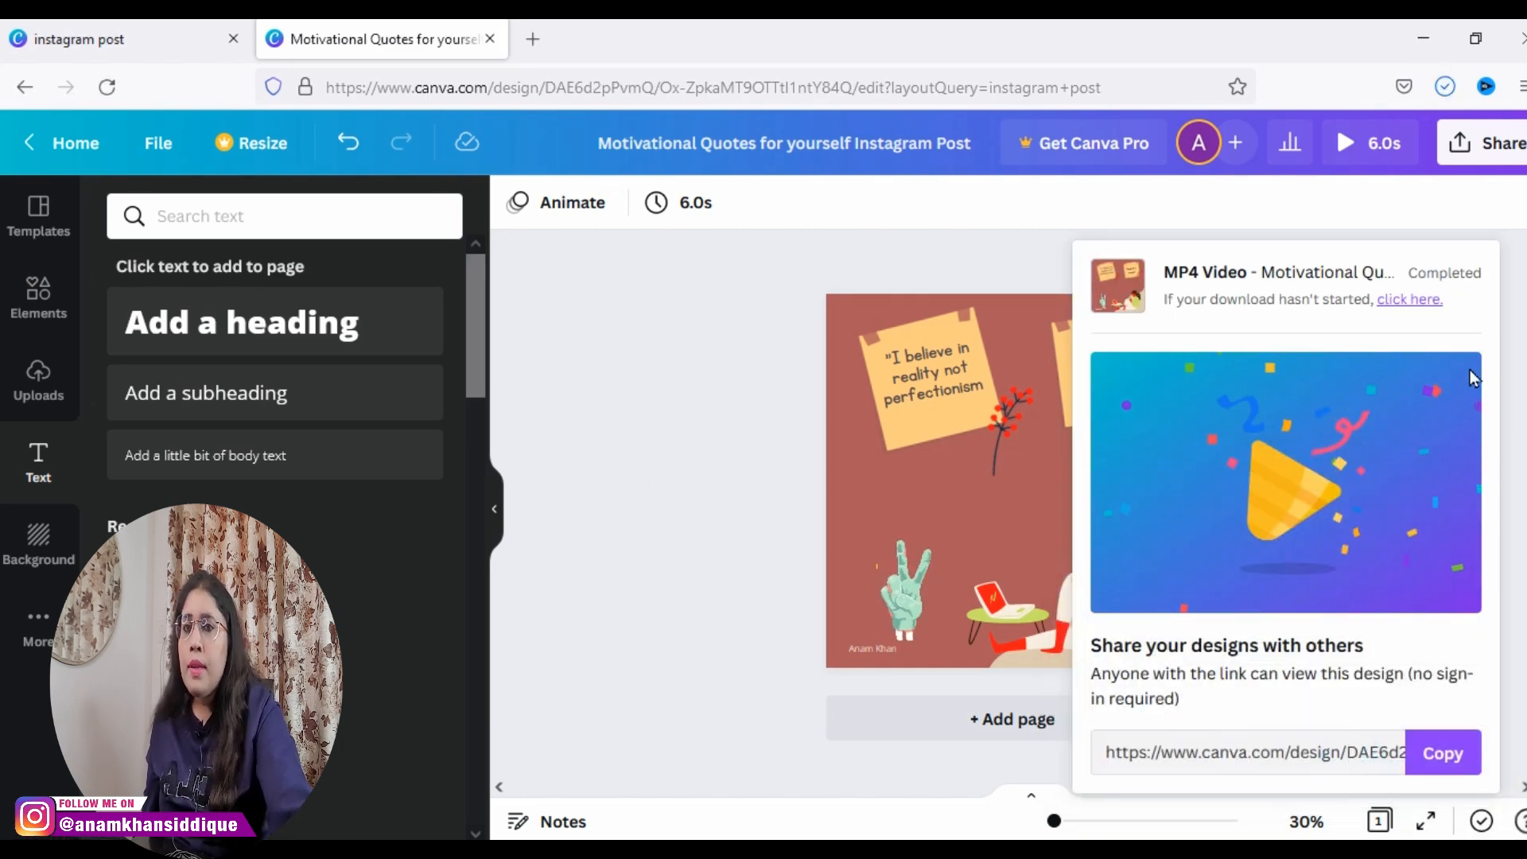
click(649, 526)
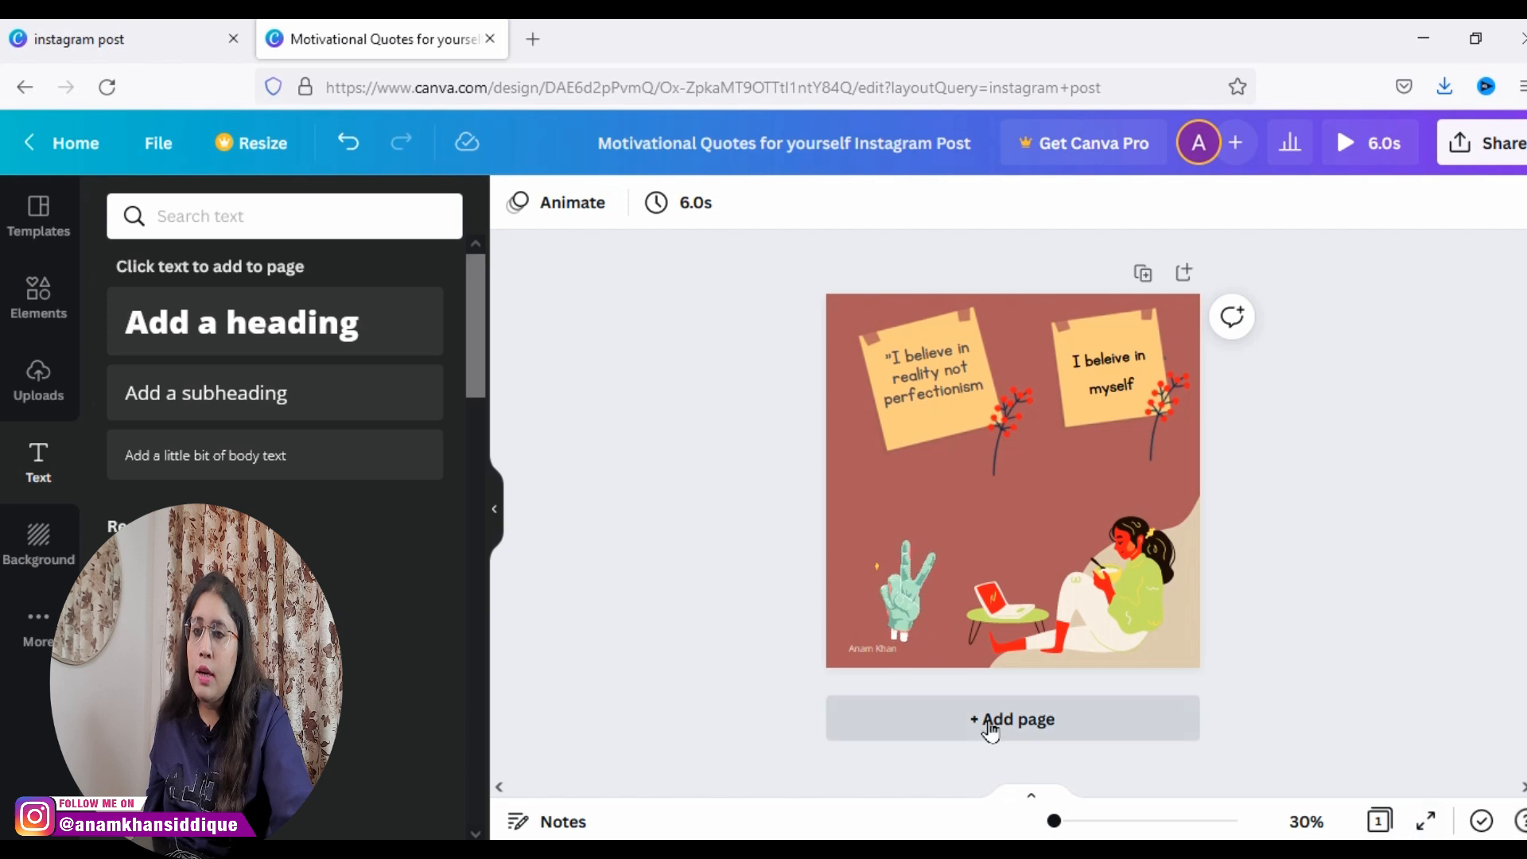
Step: Add a blank page after the first page and return to the first page
click(987, 721)
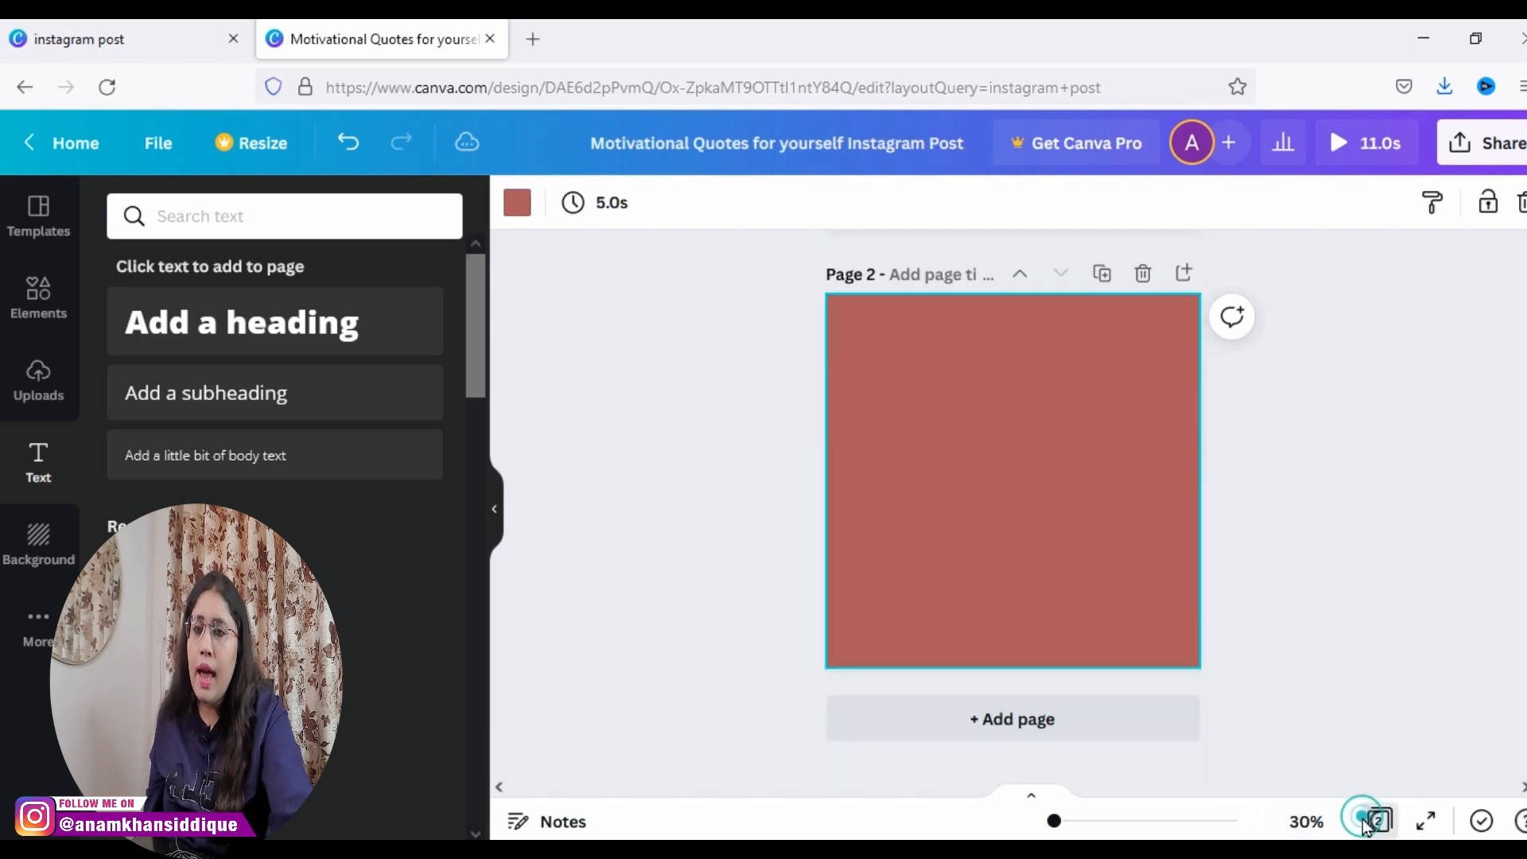
click(1376, 822)
click(1376, 822)
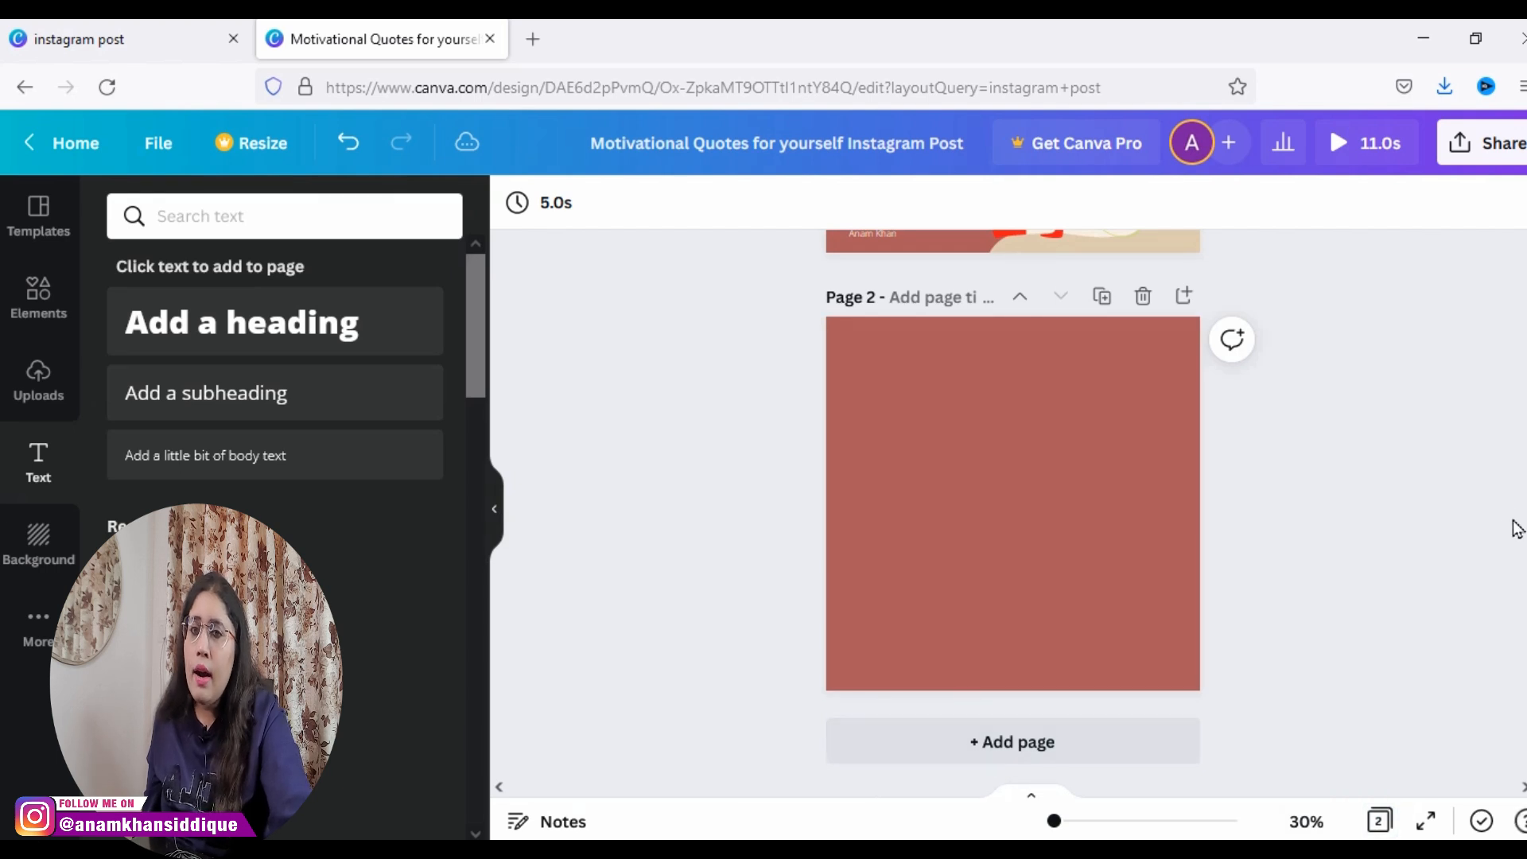
scroll(1501, 406, up, 5)
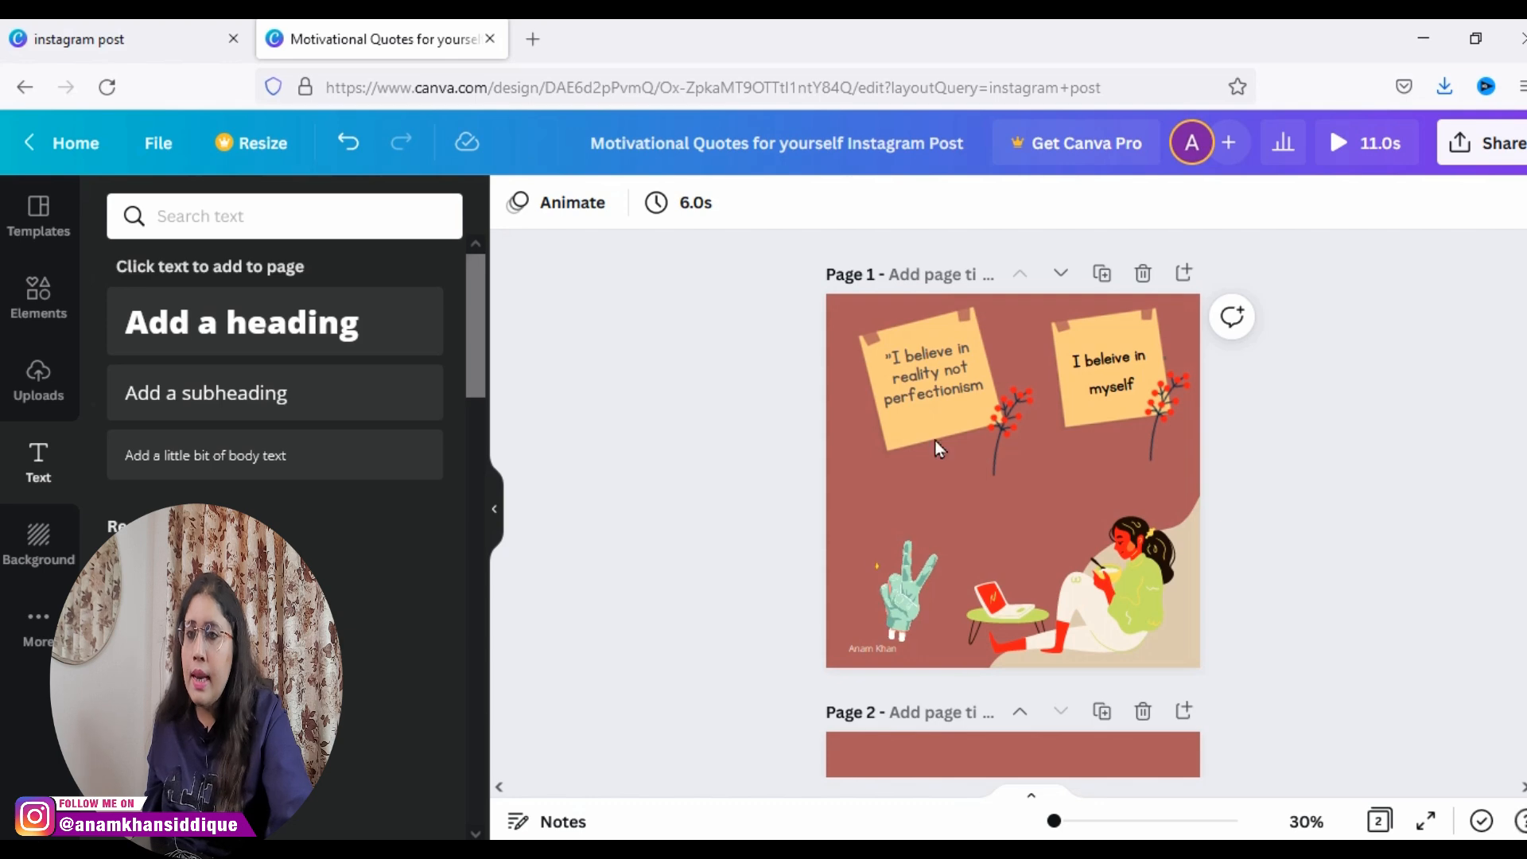
Step: Duplicate page 1 so that its copy sits directly after it
click(1103, 275)
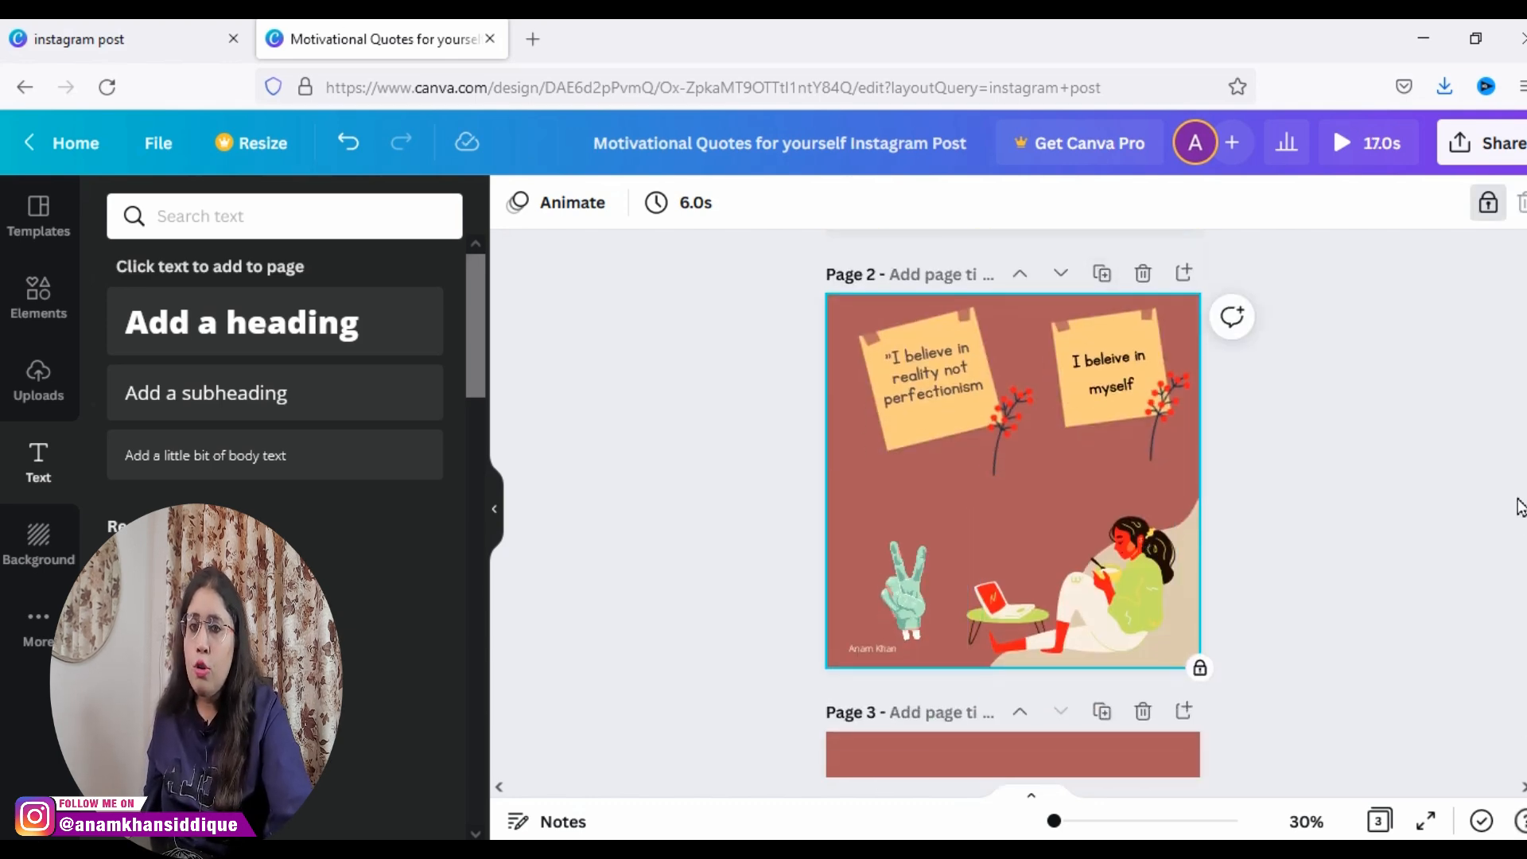
drag(1526, 497, 1515, 194)
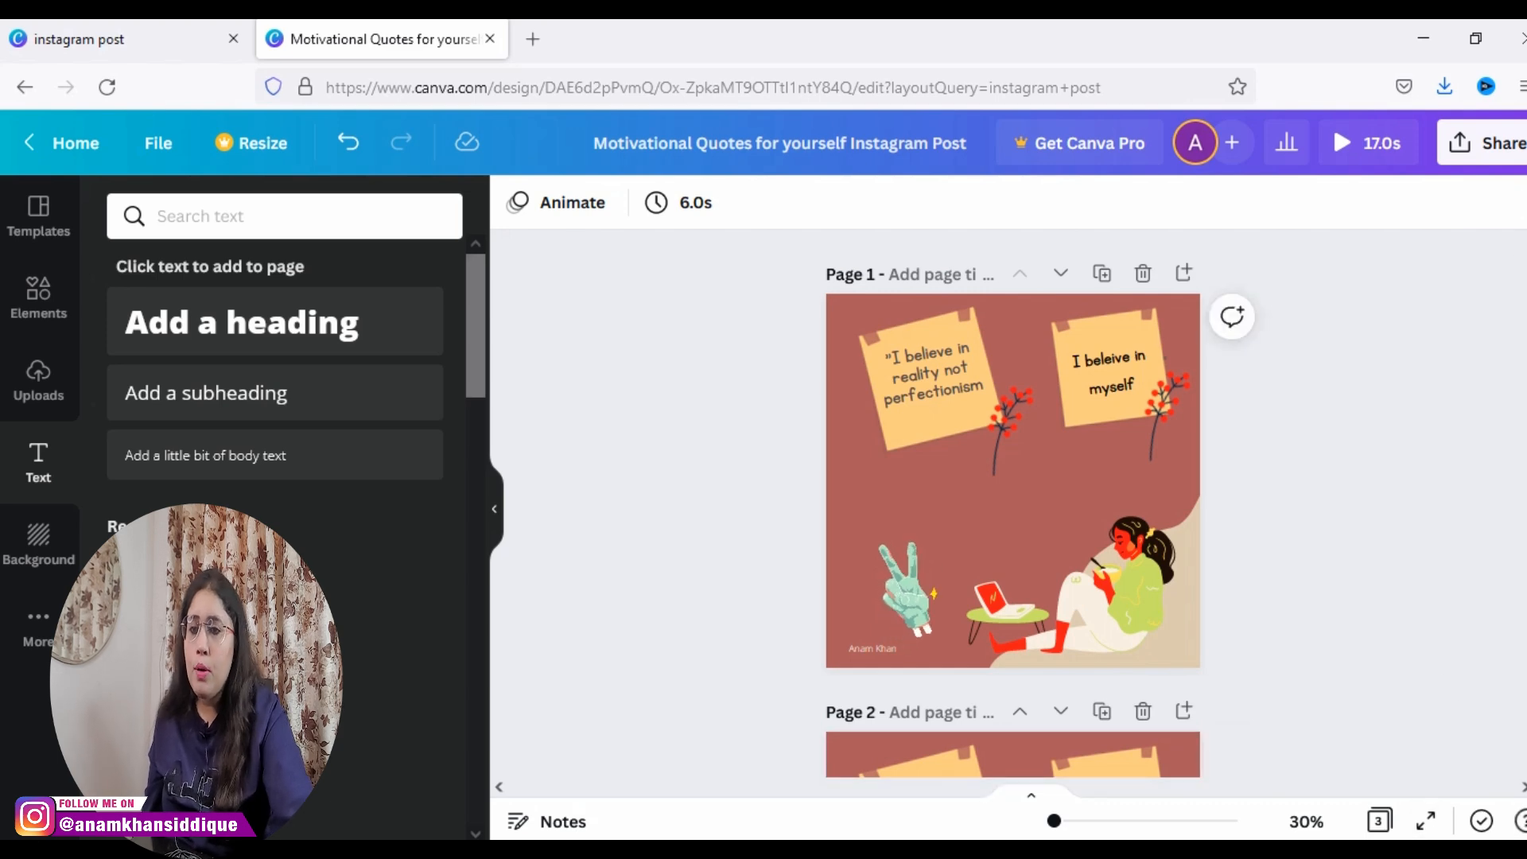
mouse_move(1054, 821)
mouse_down()
mouse_move(1155, 821)
mouse_move(1051, 821)
mouse_up()
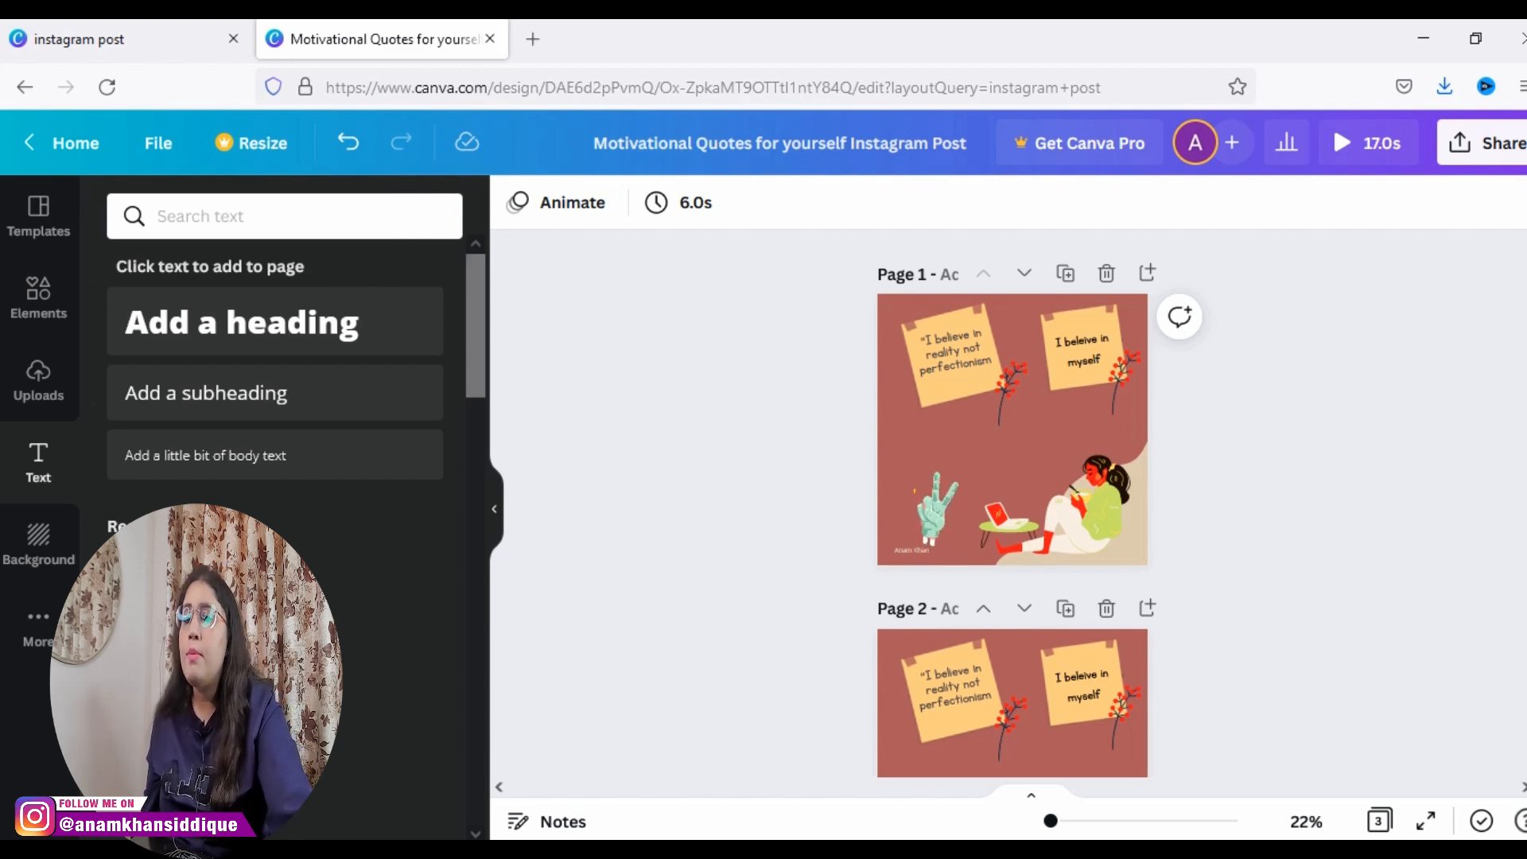
Step: Compare the Free, Pro and Enterprise plans on the Canva pricing page
mouse_move(586, 854)
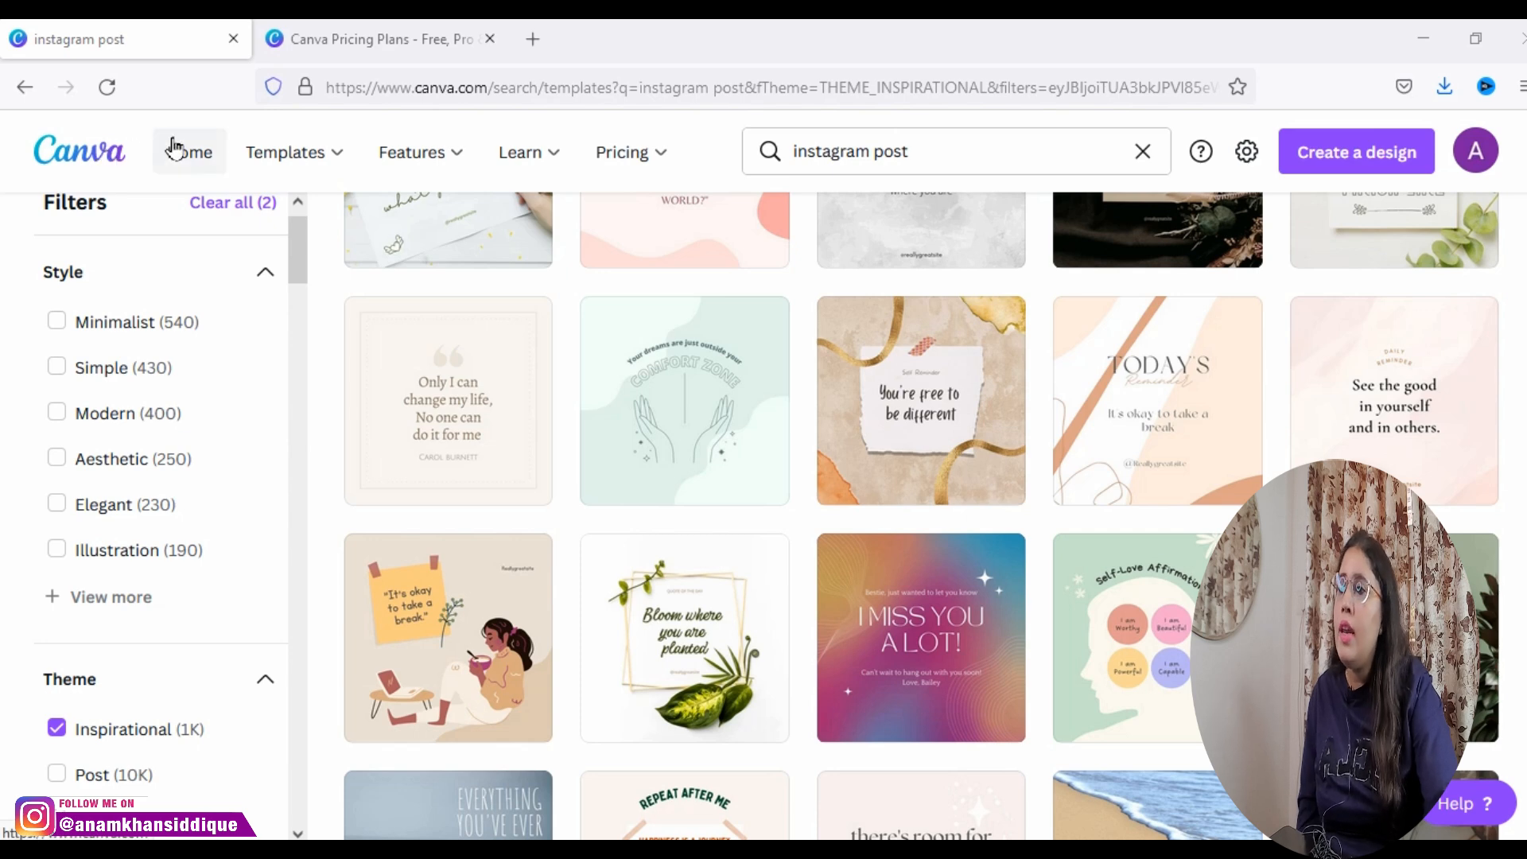
click(339, 49)
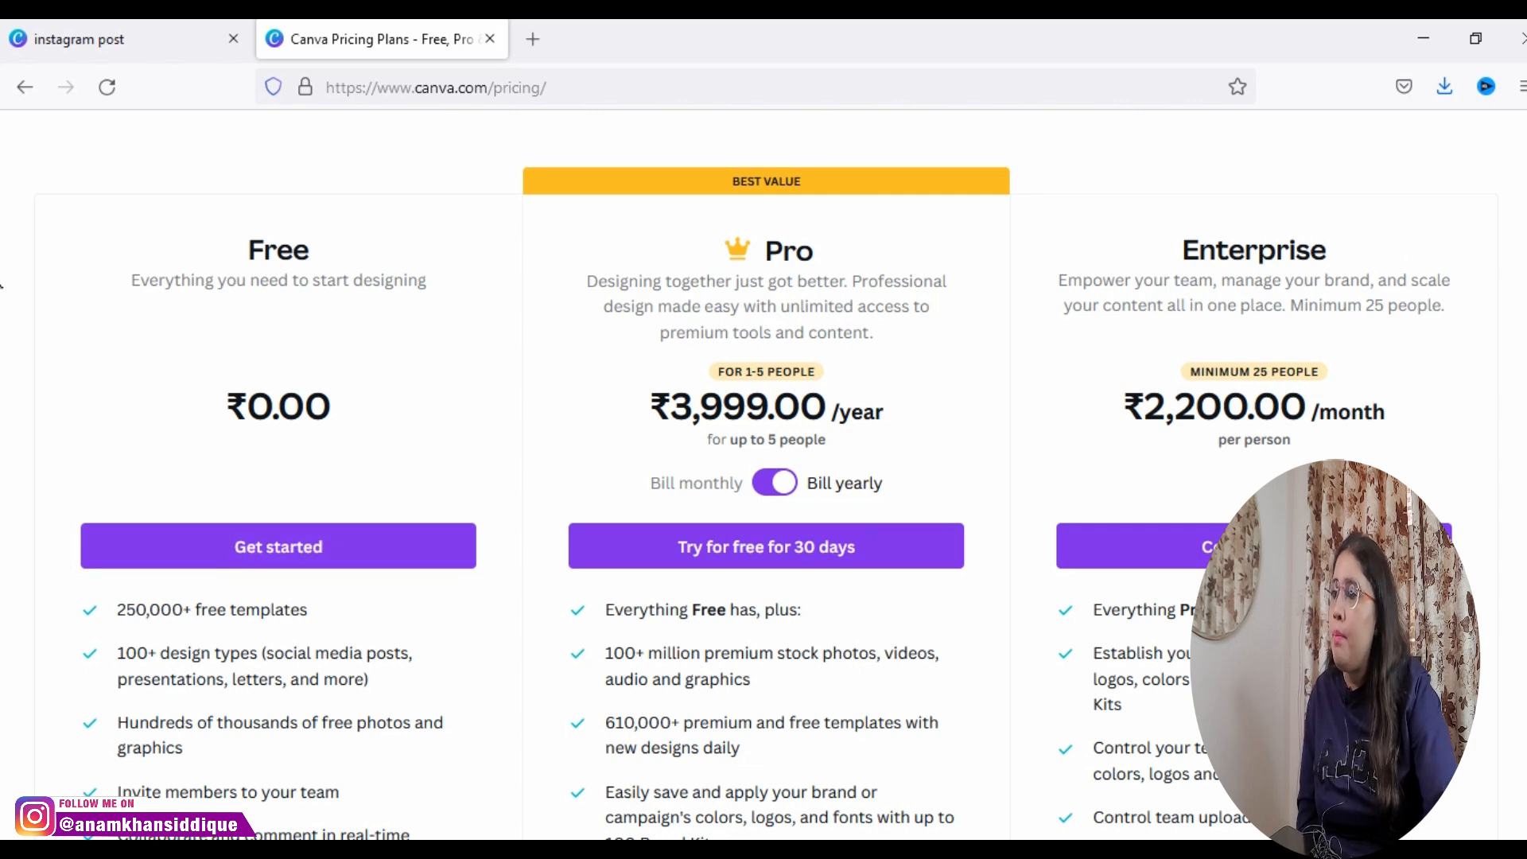
scroll(3, 330, down, 5)
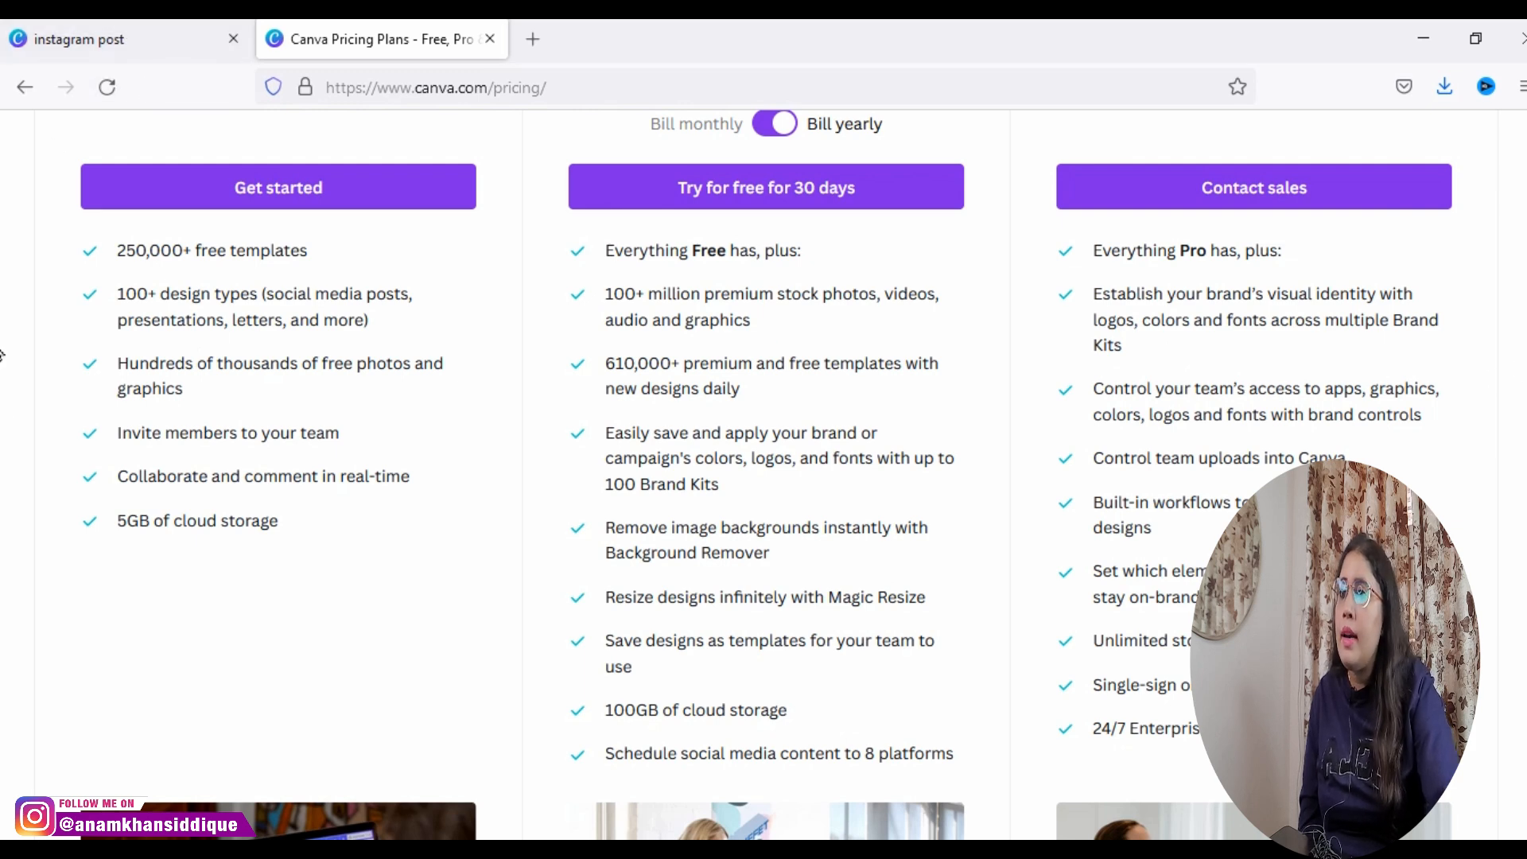
scroll(2, 354, up, 4)
scroll(2, 333, down, 3)
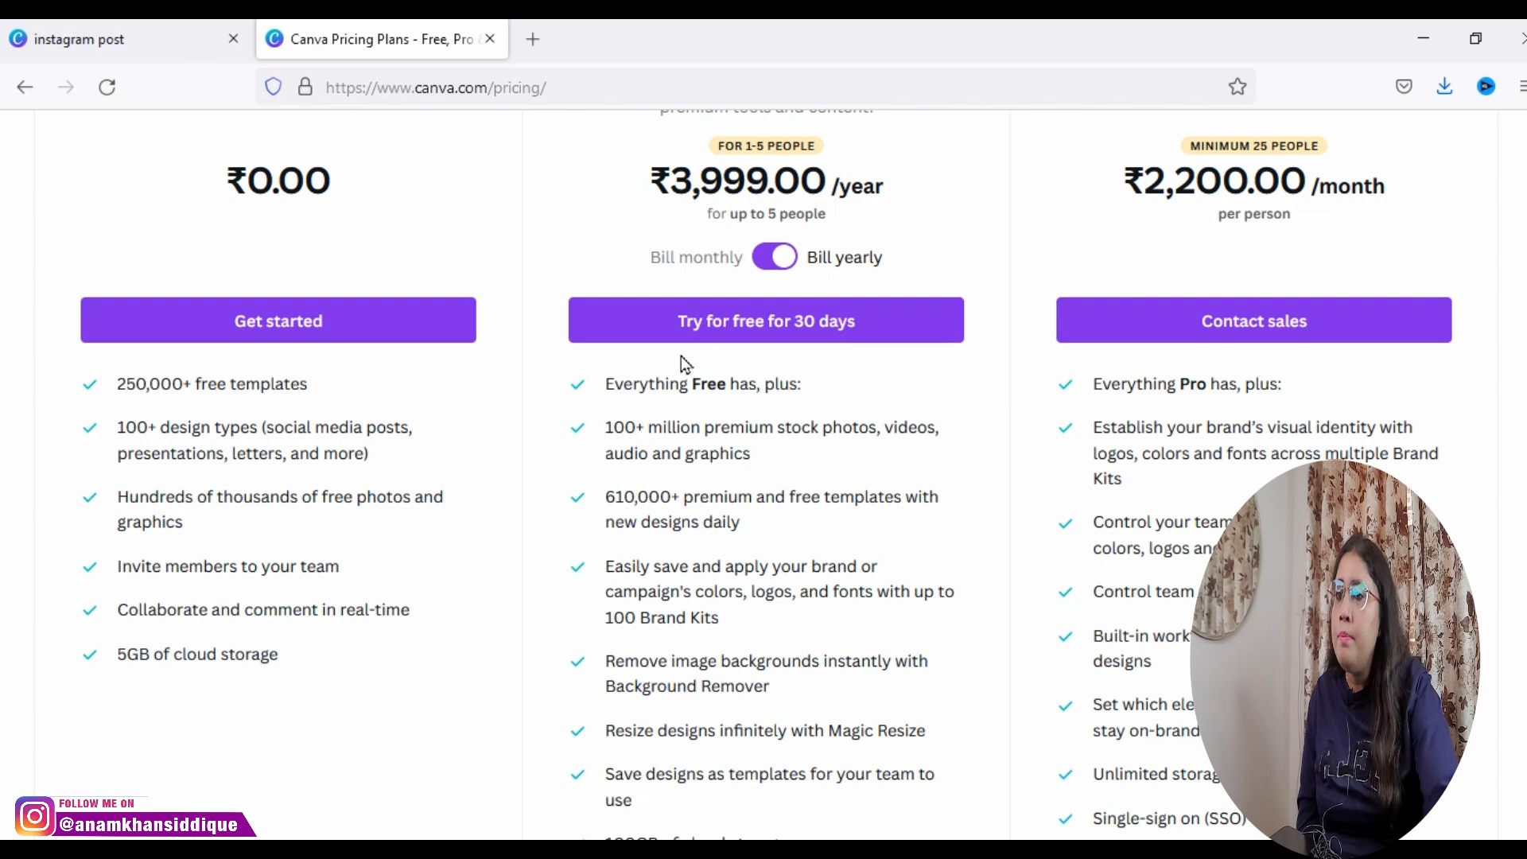
Step: Check the Pro plan's monthly price, switch back to yearly billing, and read through the Pro features
click(785, 247)
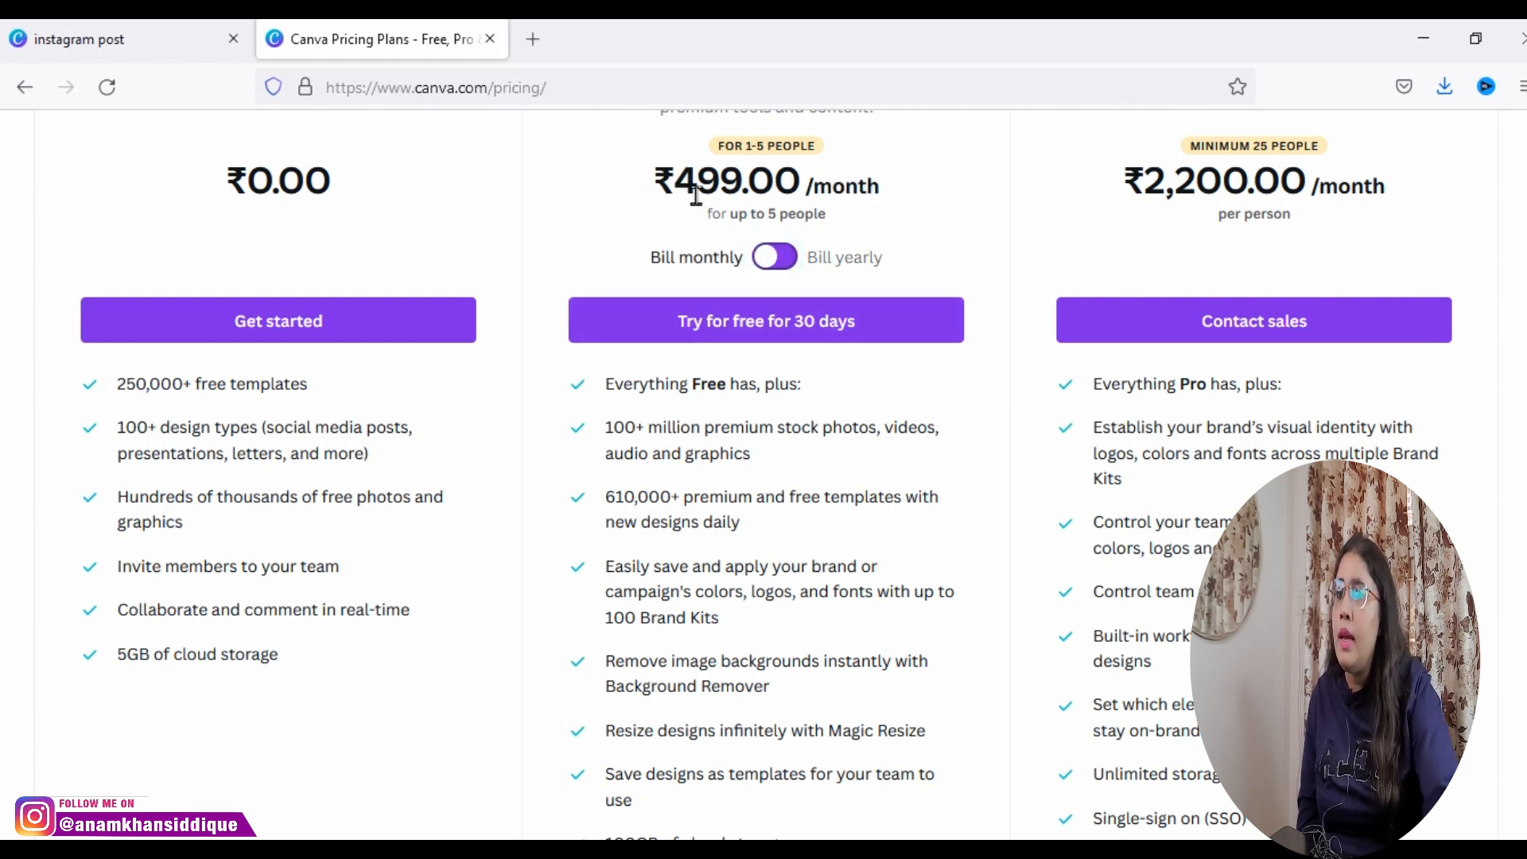
drag(697, 191, 739, 189)
click(805, 256)
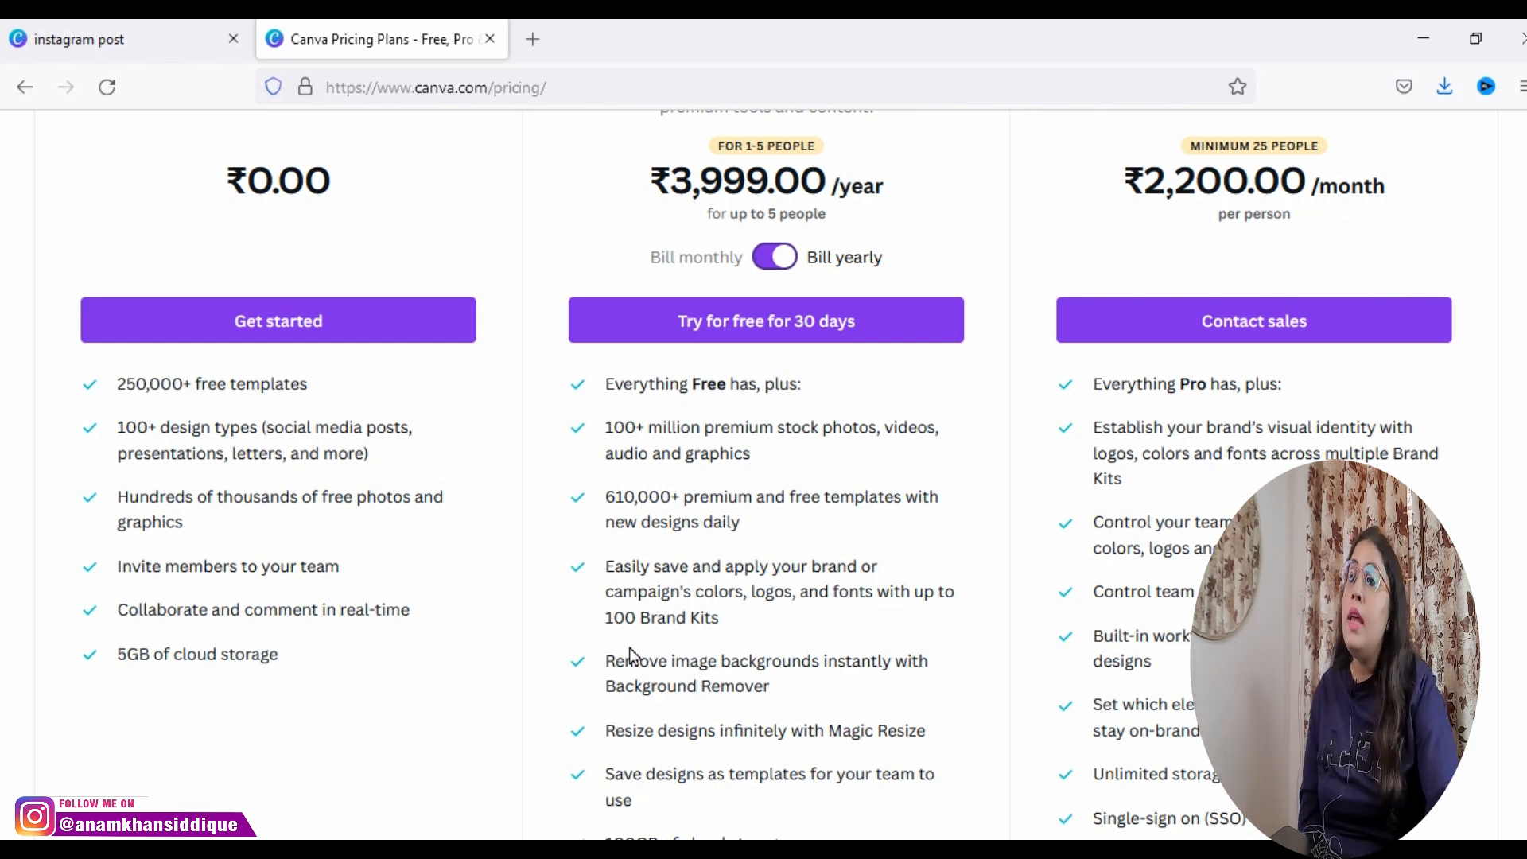
scroll(646, 644, down, 2)
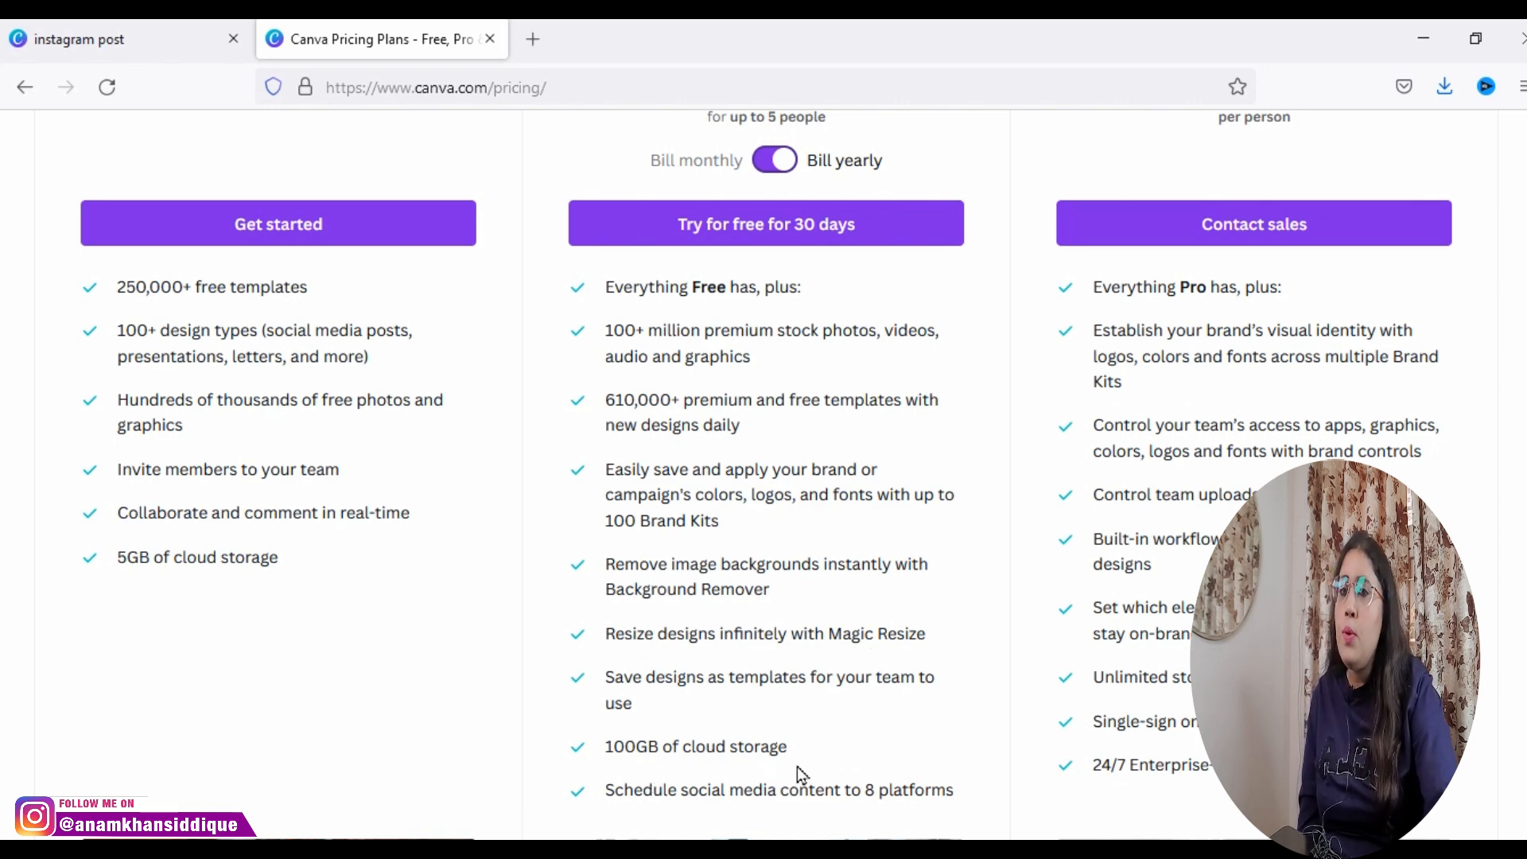
scroll(798, 771, down, 3)
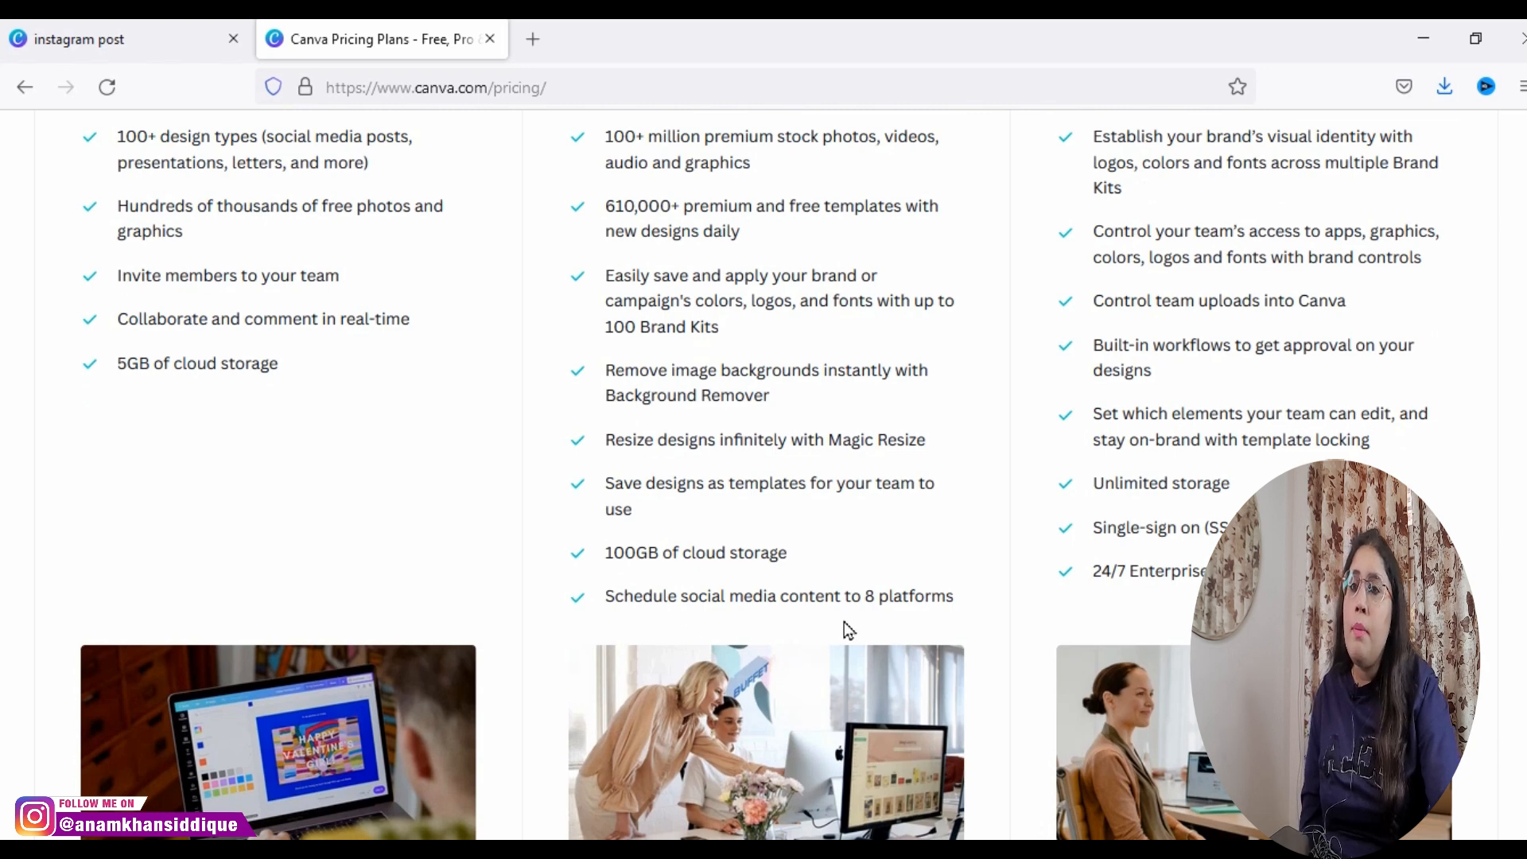
scroll(843, 628, up, 6)
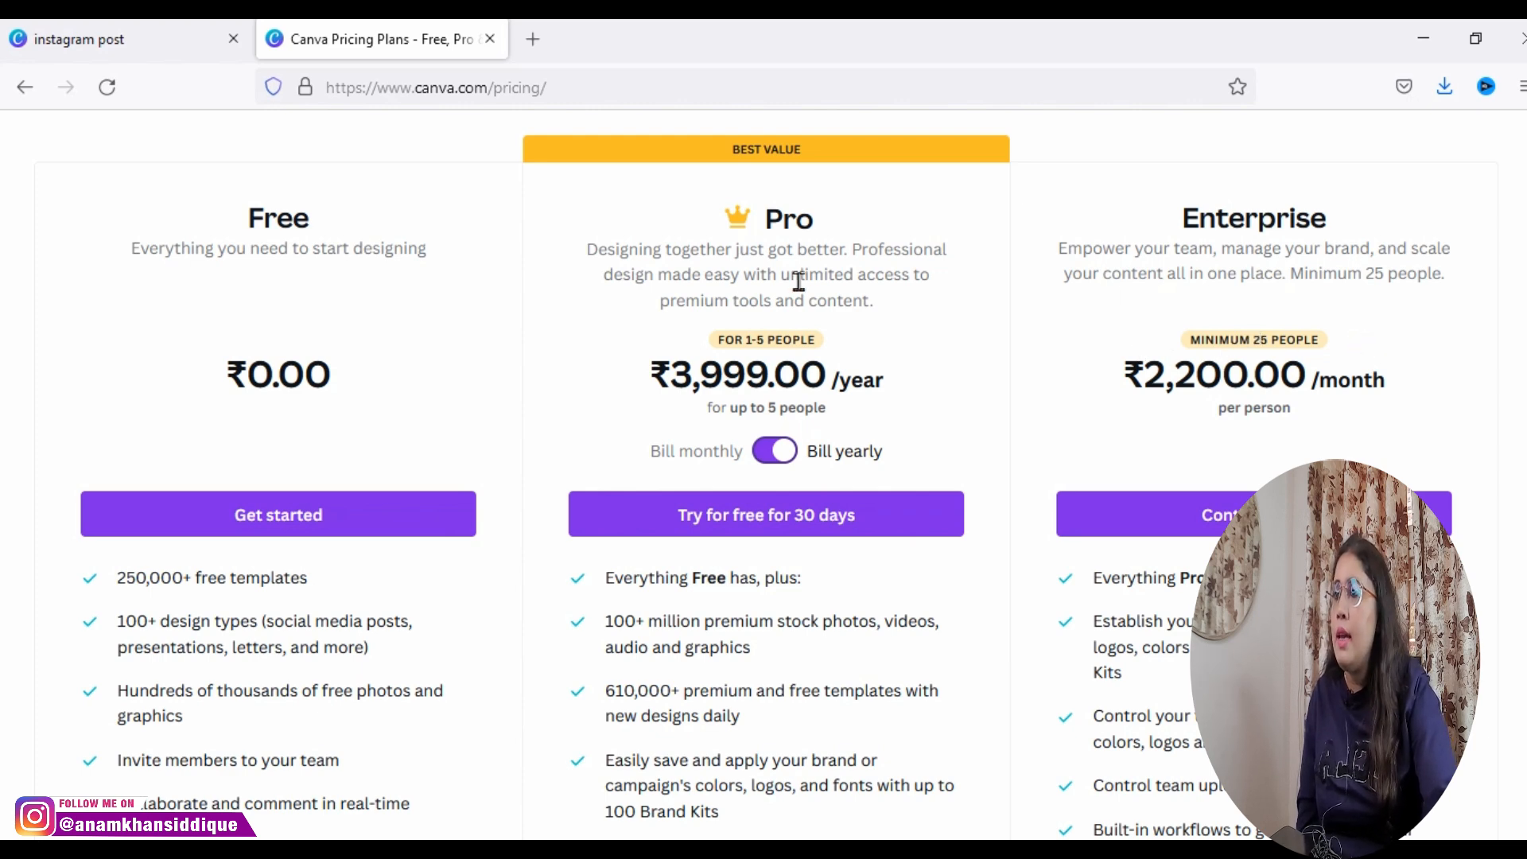
Step: Go to the Canva home page, open the Brand Kit and look over its brand logos
click(121, 52)
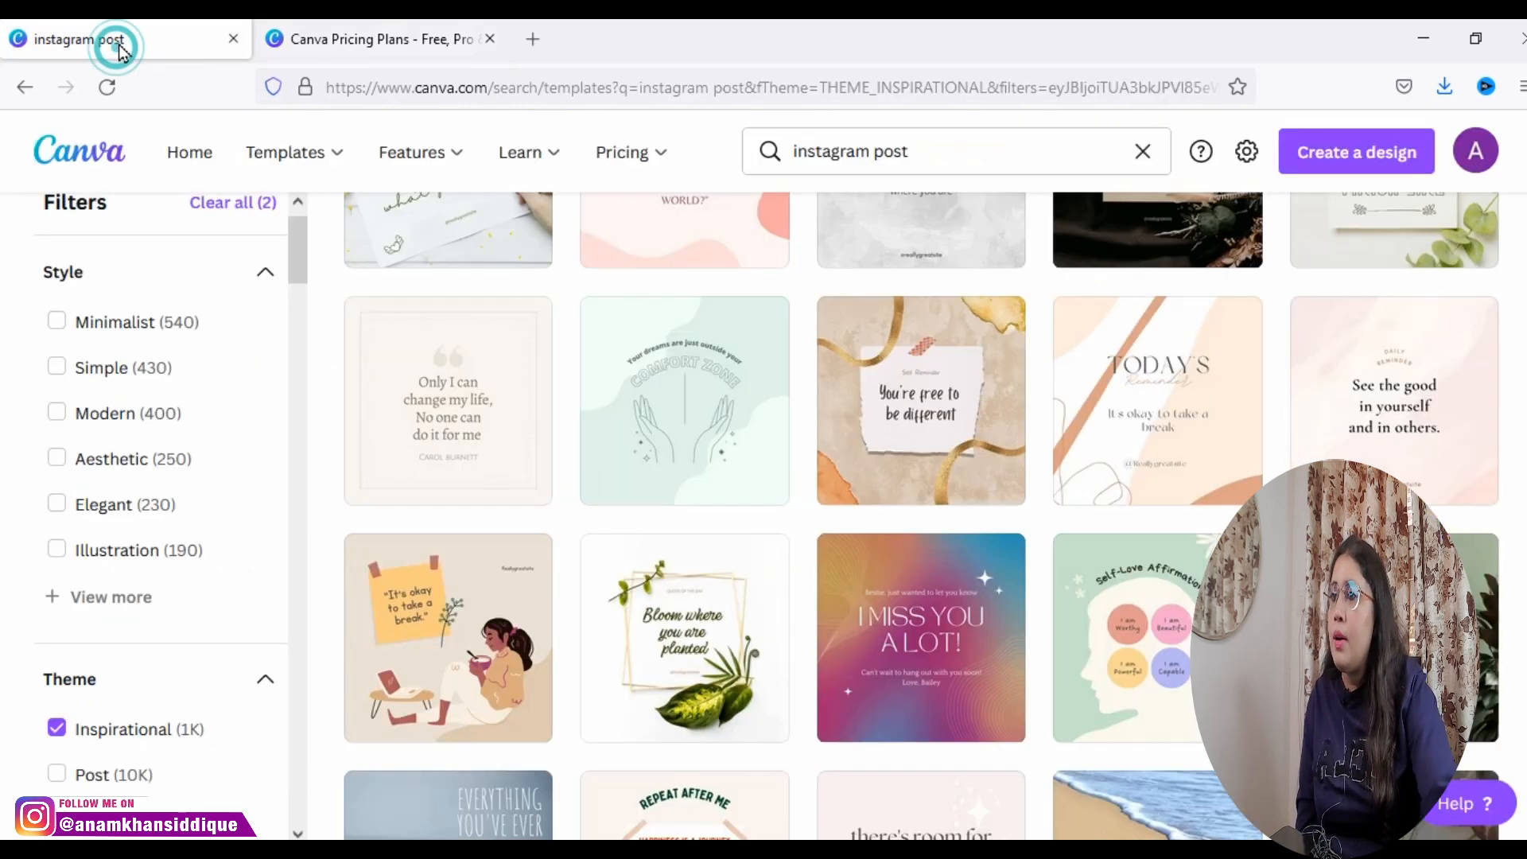
click(94, 159)
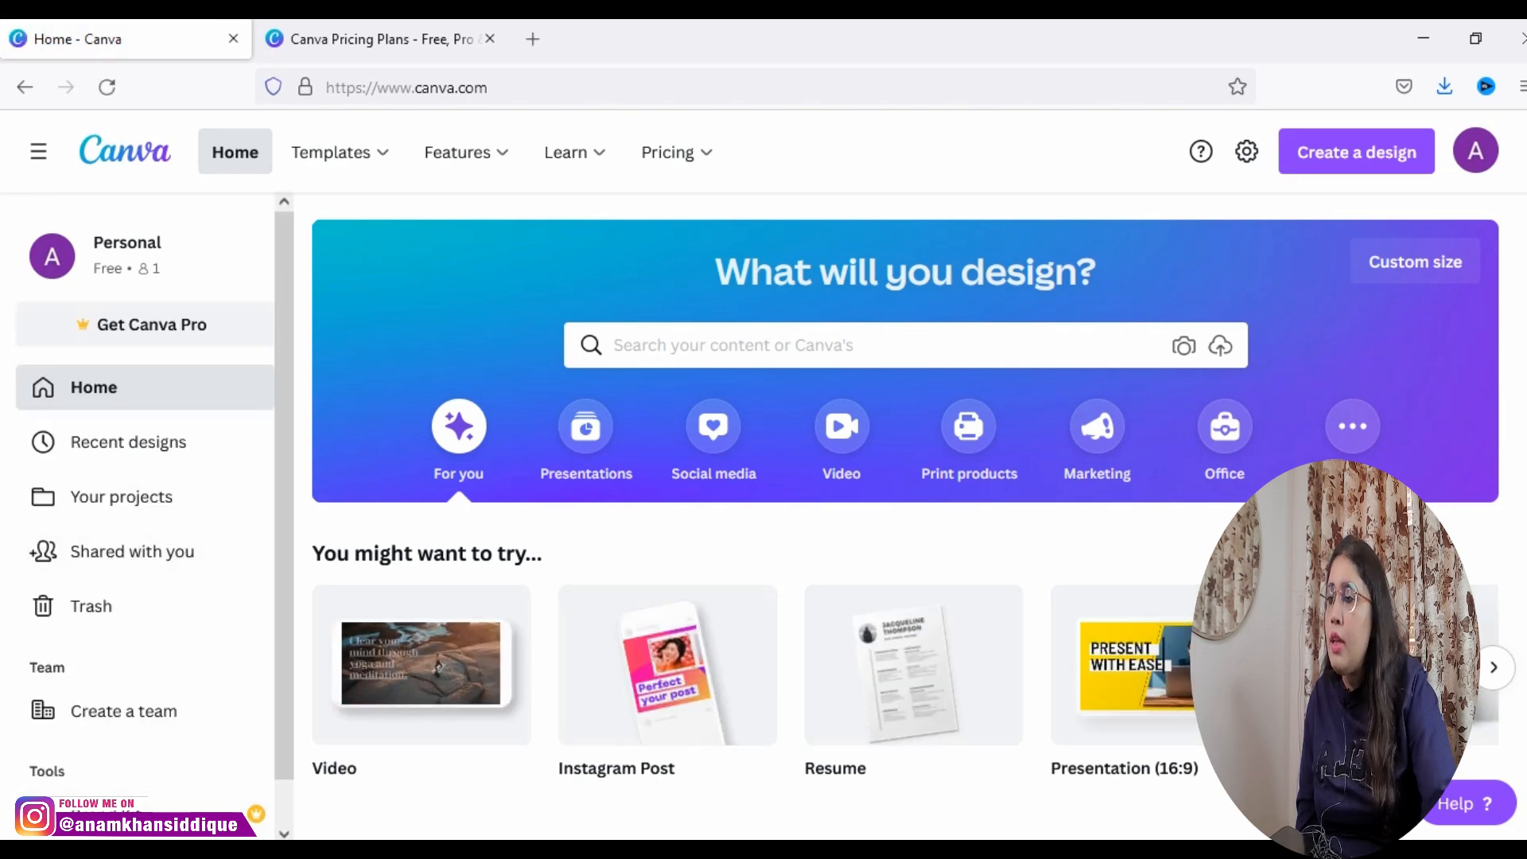
scroll(1517, 525, down, 7)
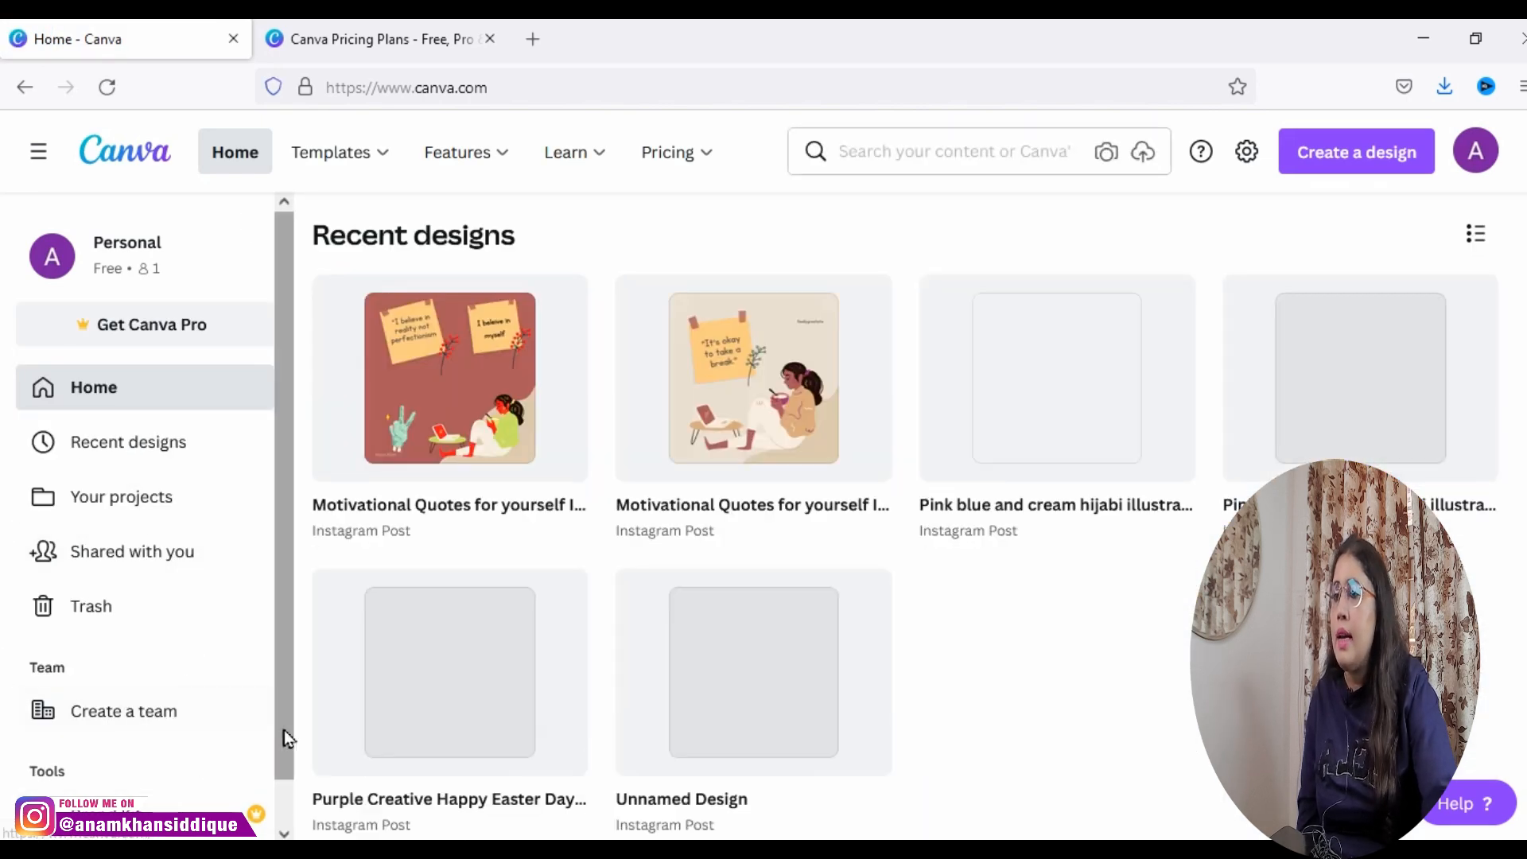
scroll(284, 728, down, 1)
click(206, 778)
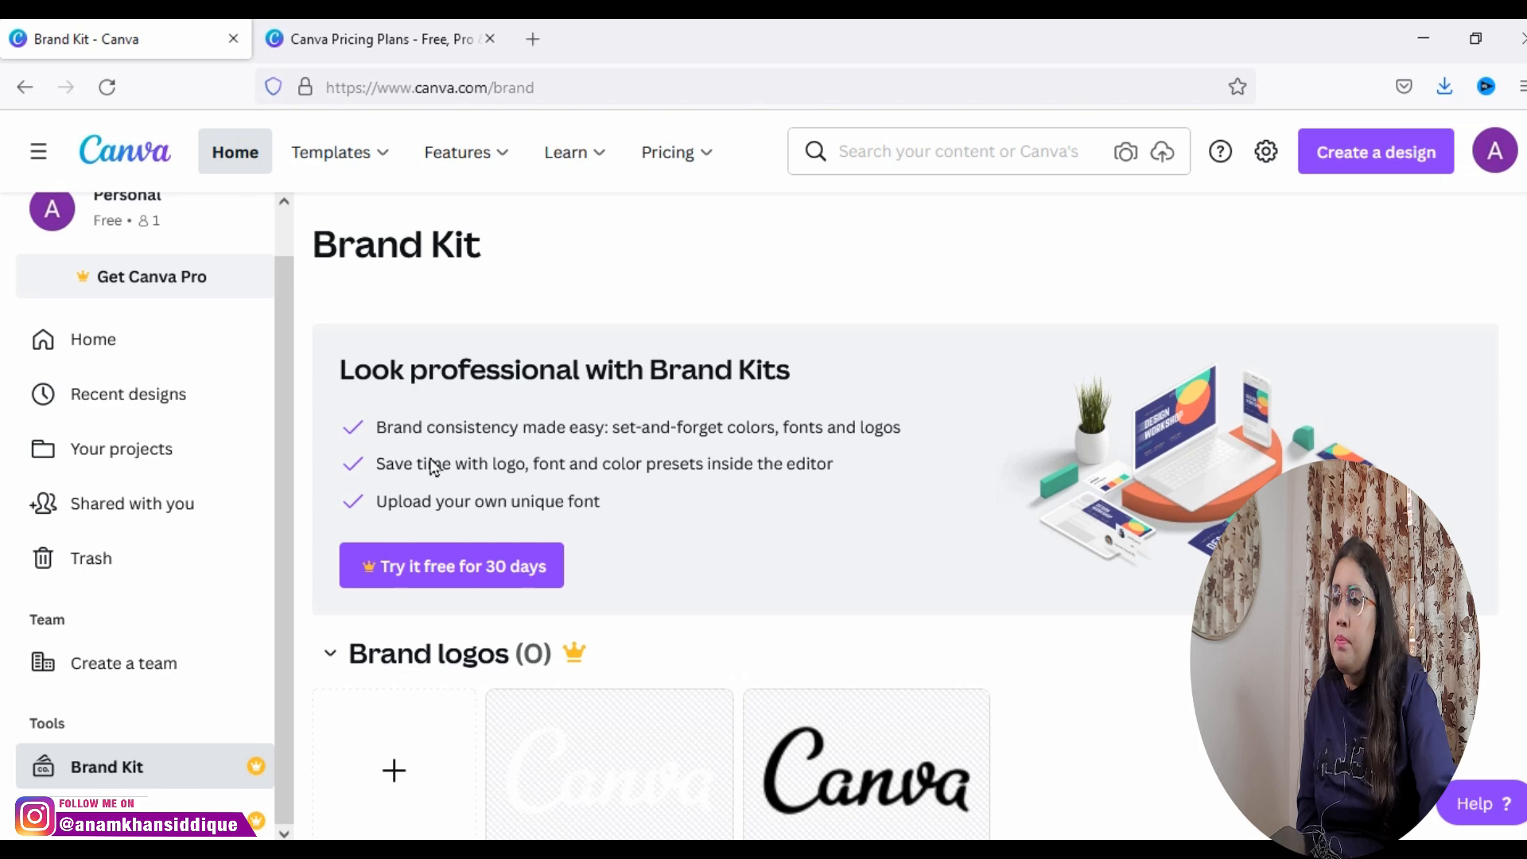
scroll(559, 117, down, 4)
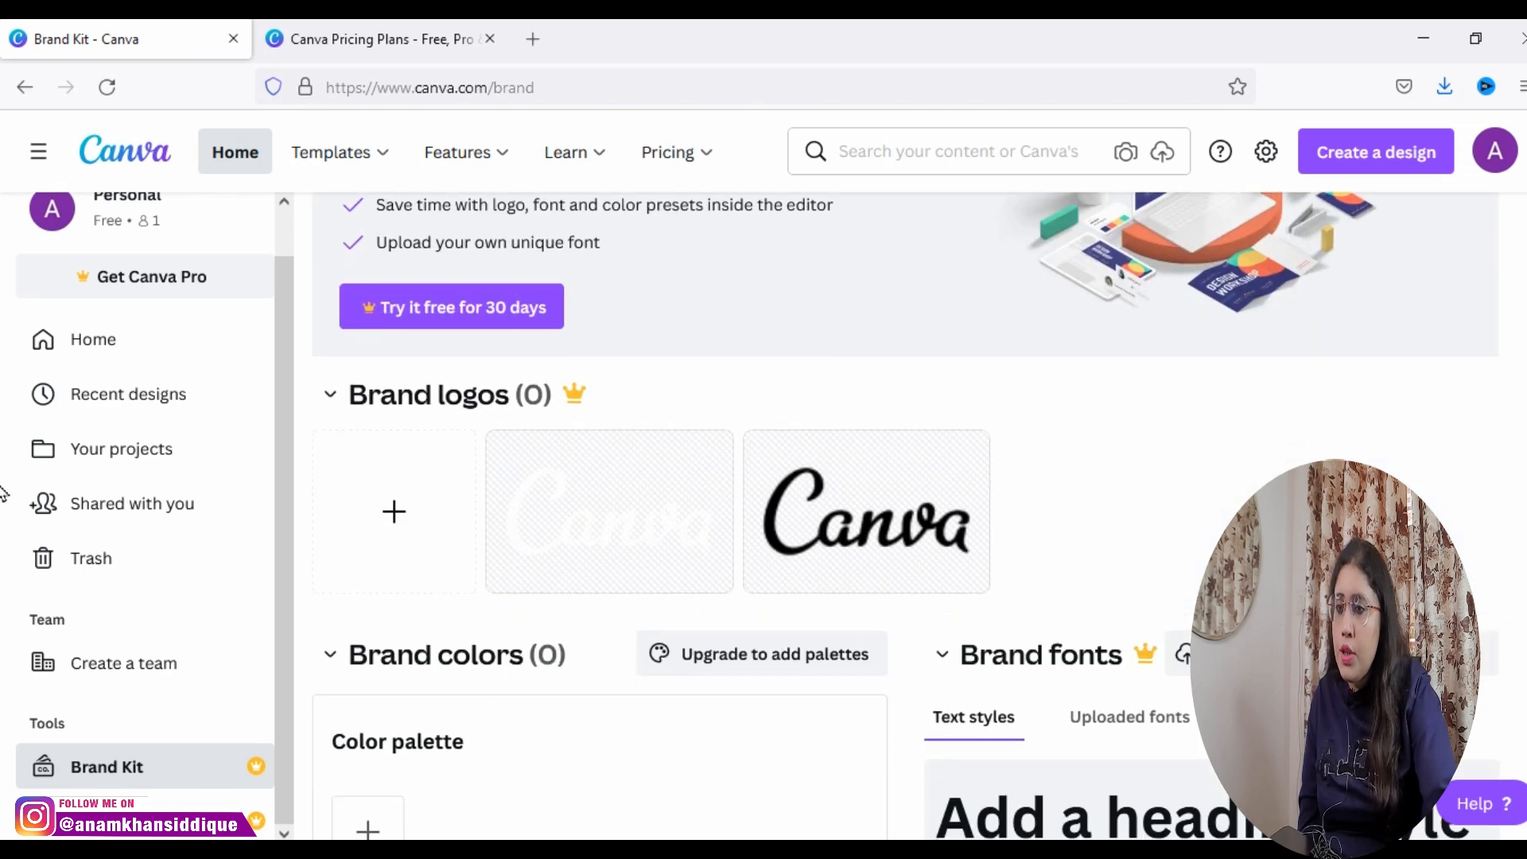
Step: Check the Pro feature list on the pricing page again, and return to the Brand Kit to review its logos, colors and fonts
click(385, 44)
scroll(1013, 759, down, 5)
scroll(904, 743, down, 1)
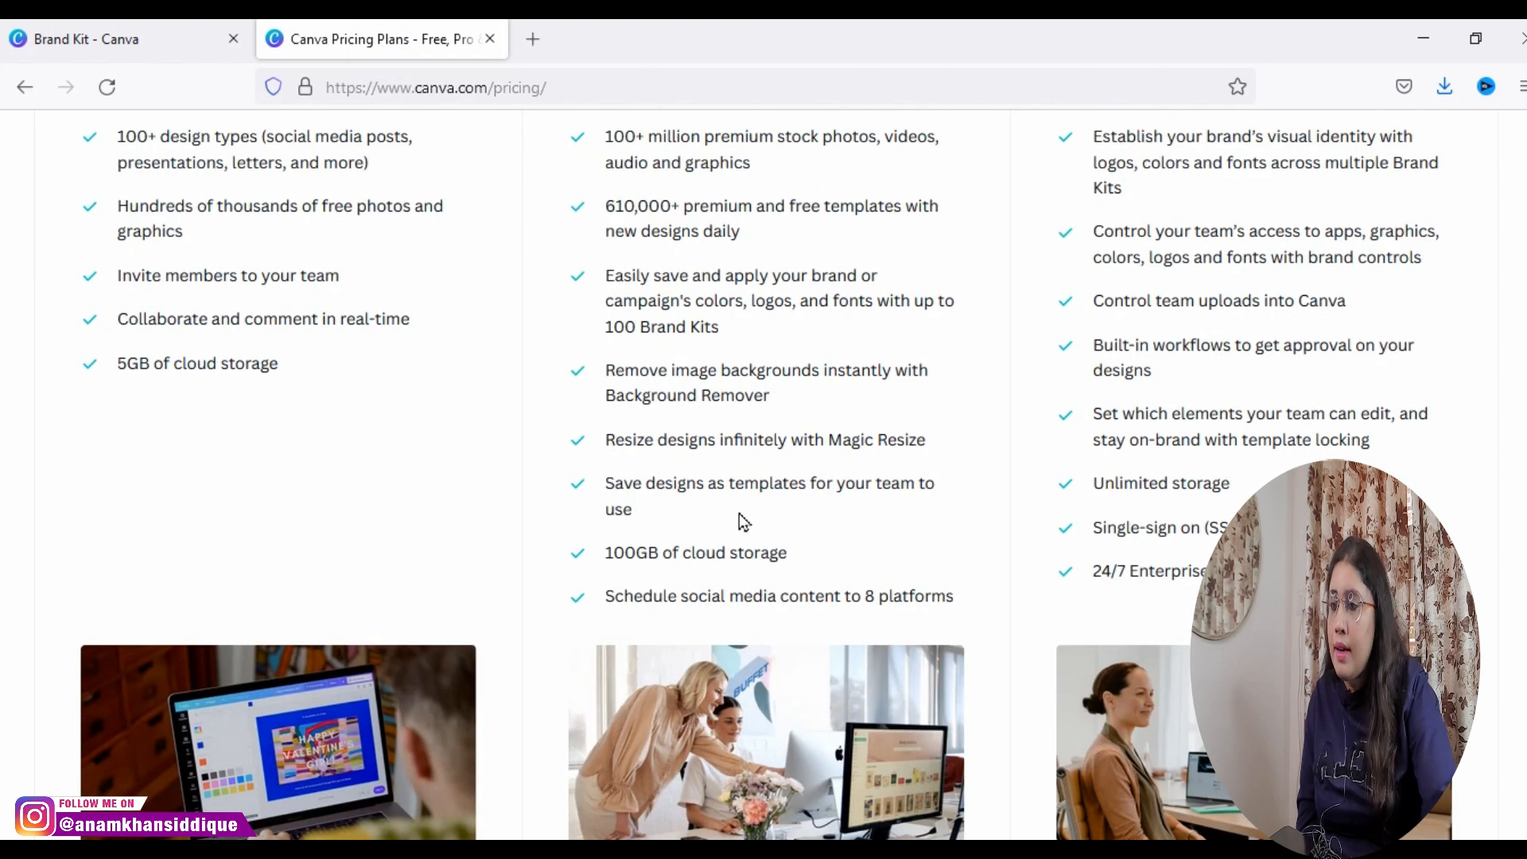
click(6, 35)
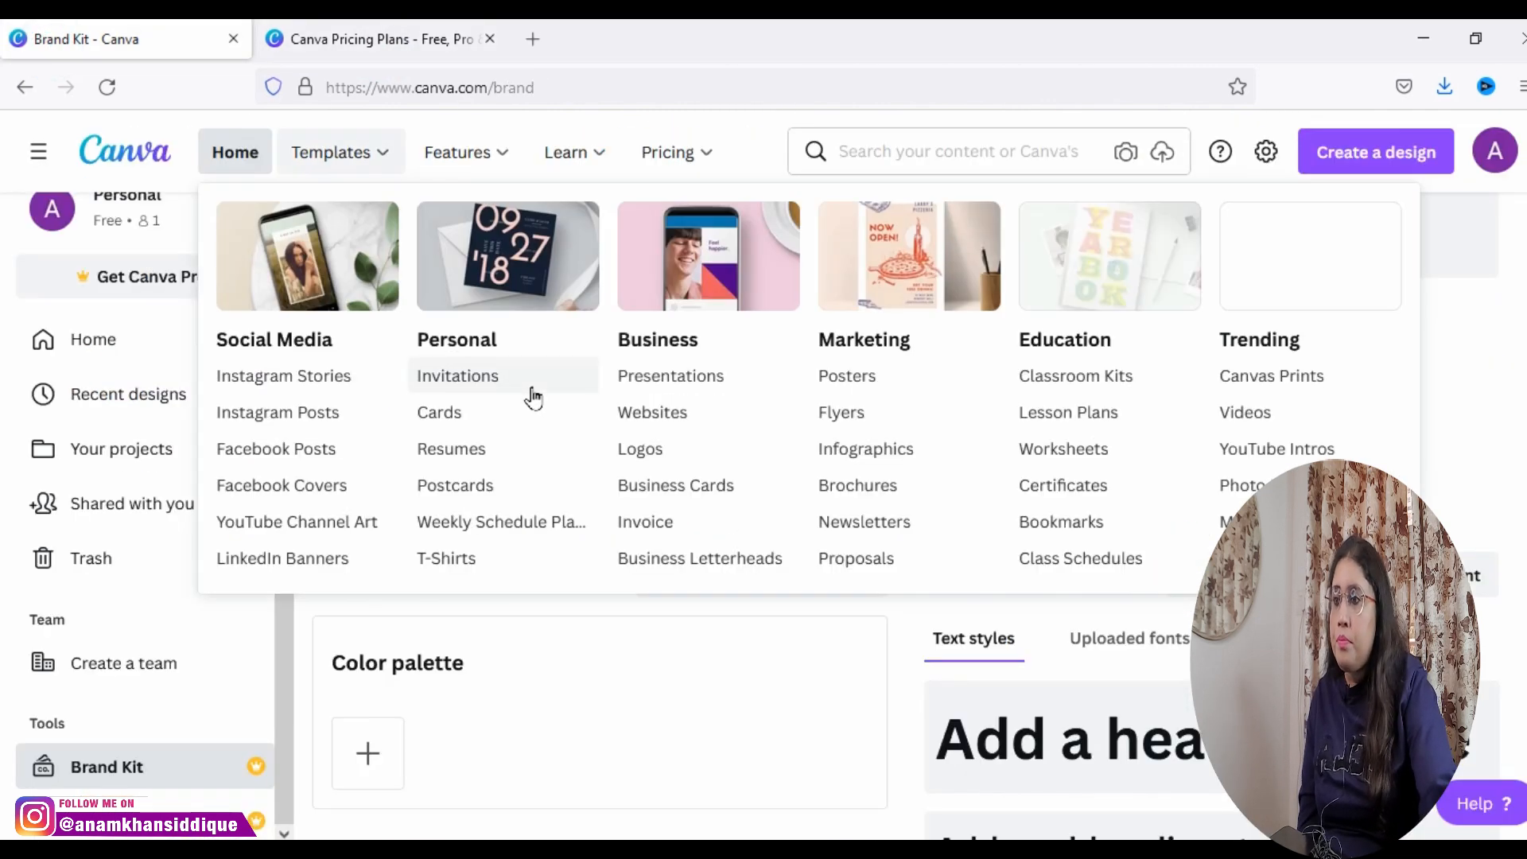
scroll(905, 517, up, 4)
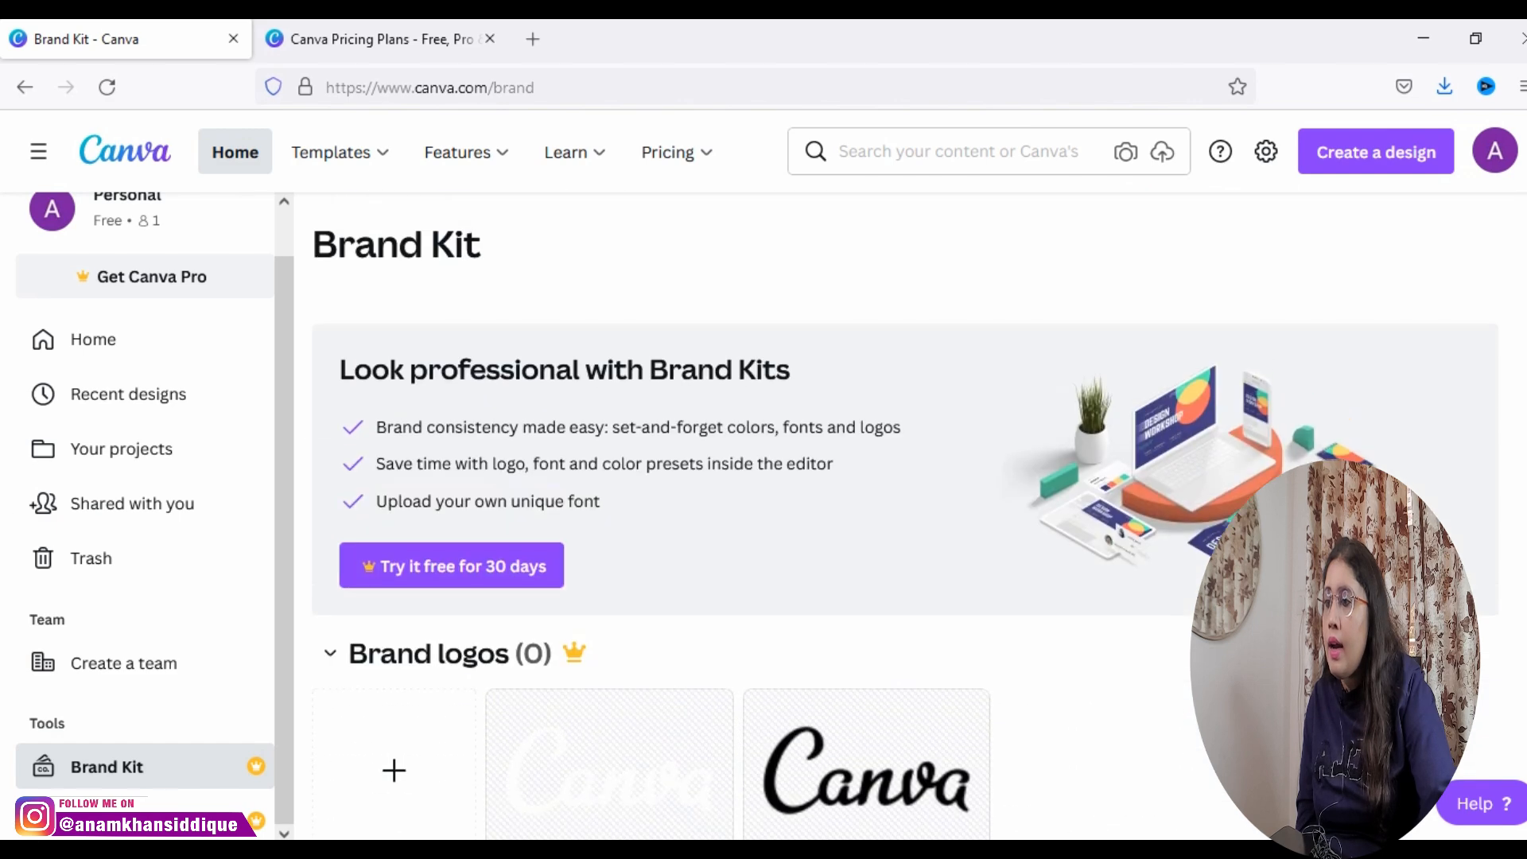
scroll(811, 694, down, 4)
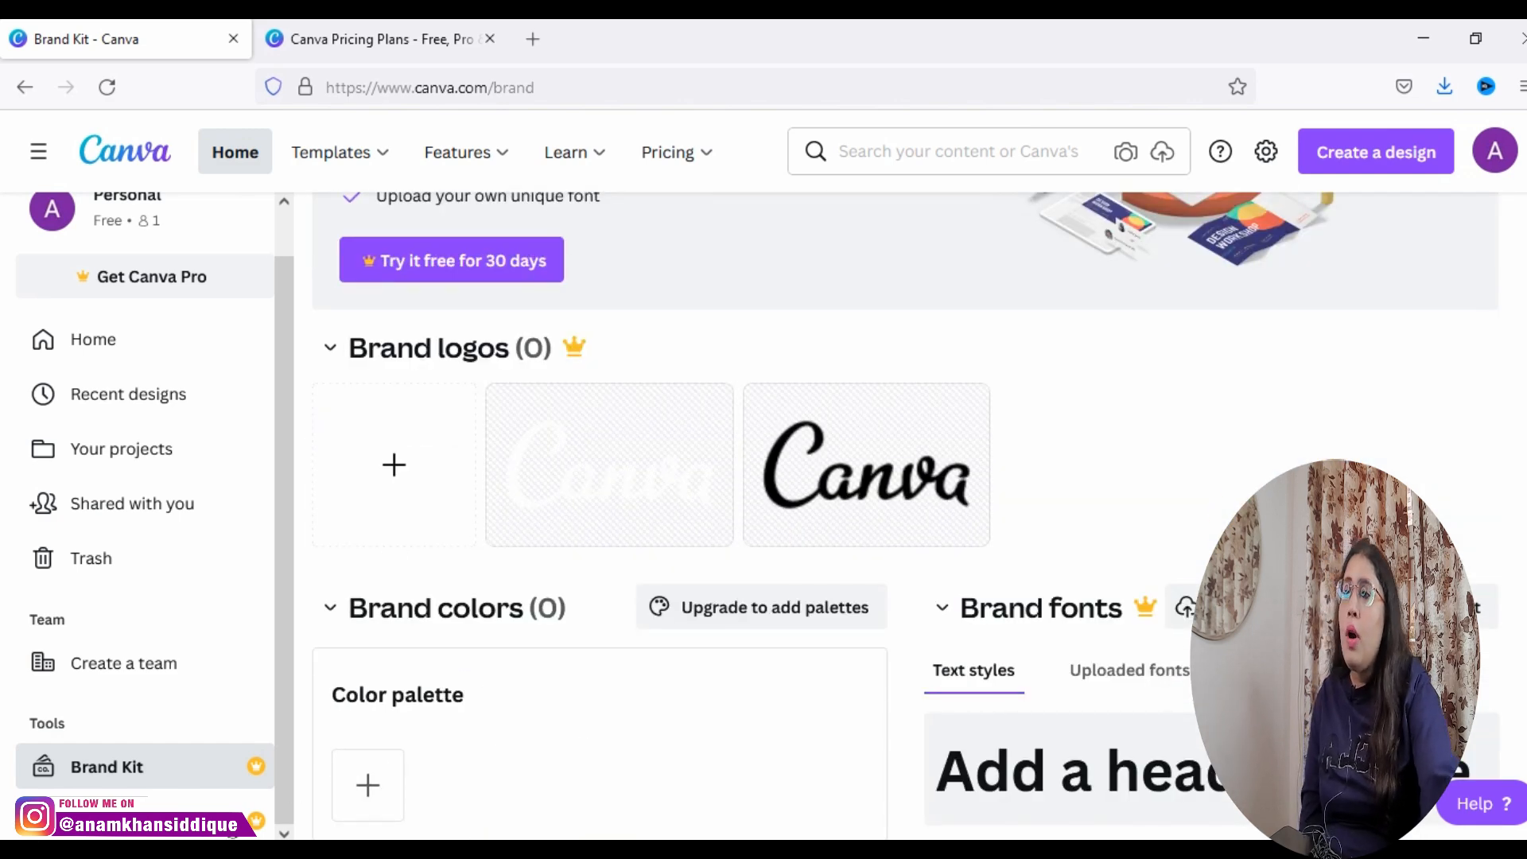
Step: Open the Content Planner calendar and start a new post with the red Motivational Quotes Instagram design
click(246, 795)
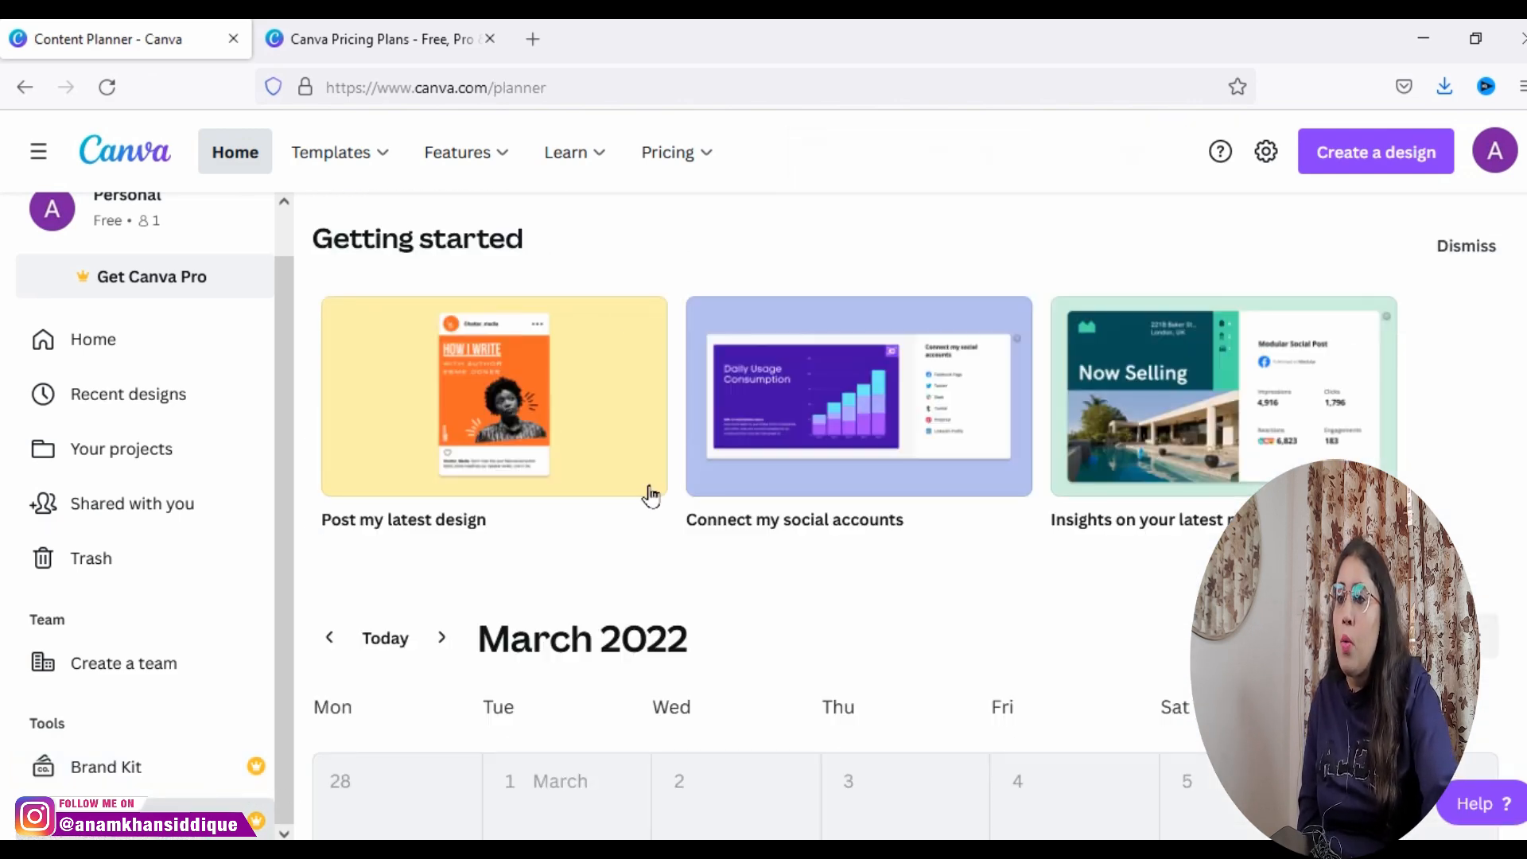
scroll(669, 752, down, 4)
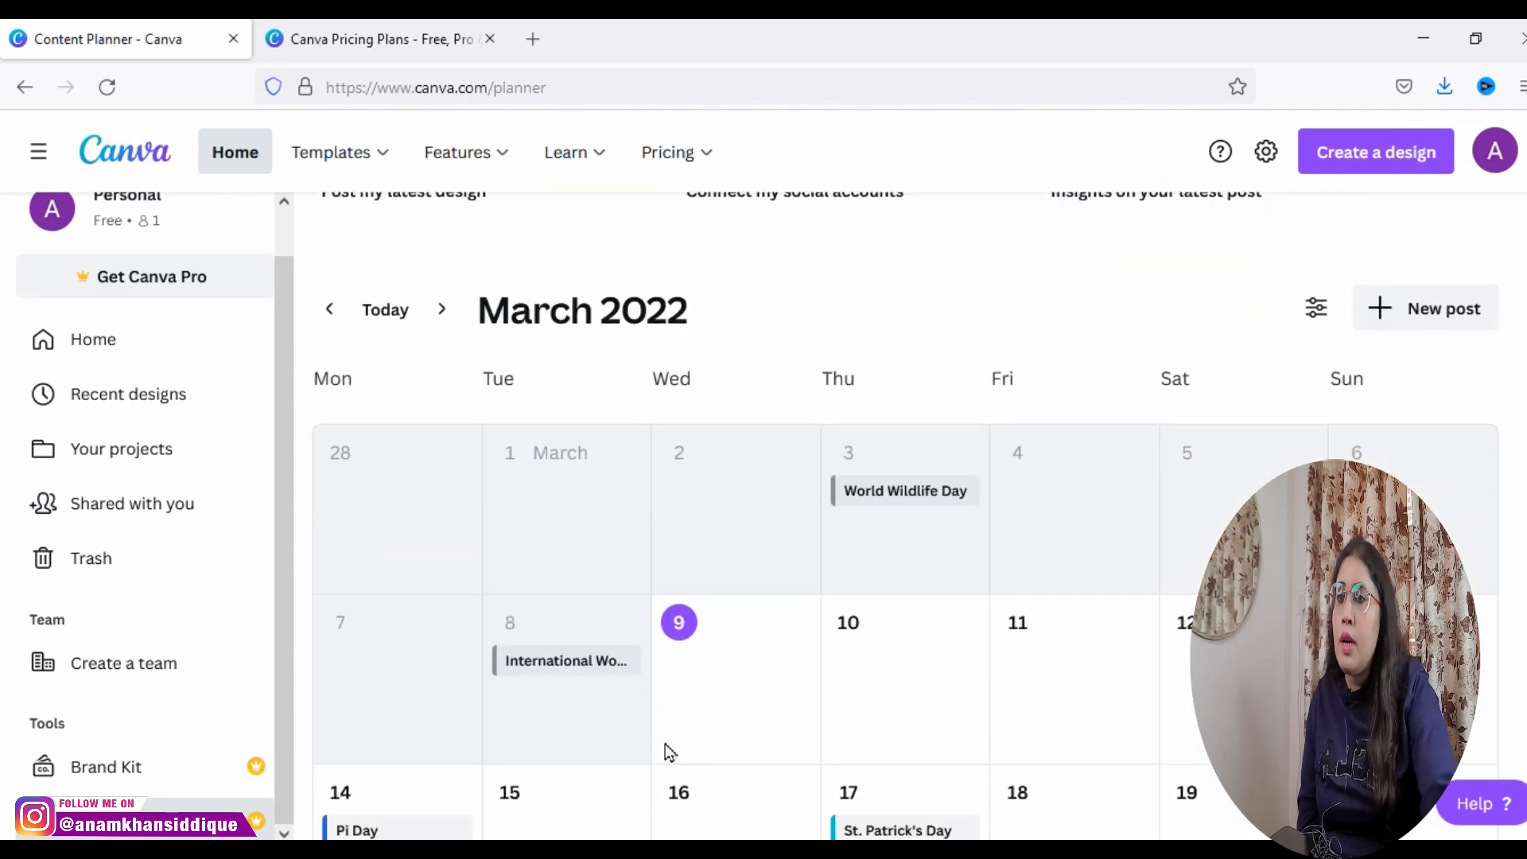
click(1395, 309)
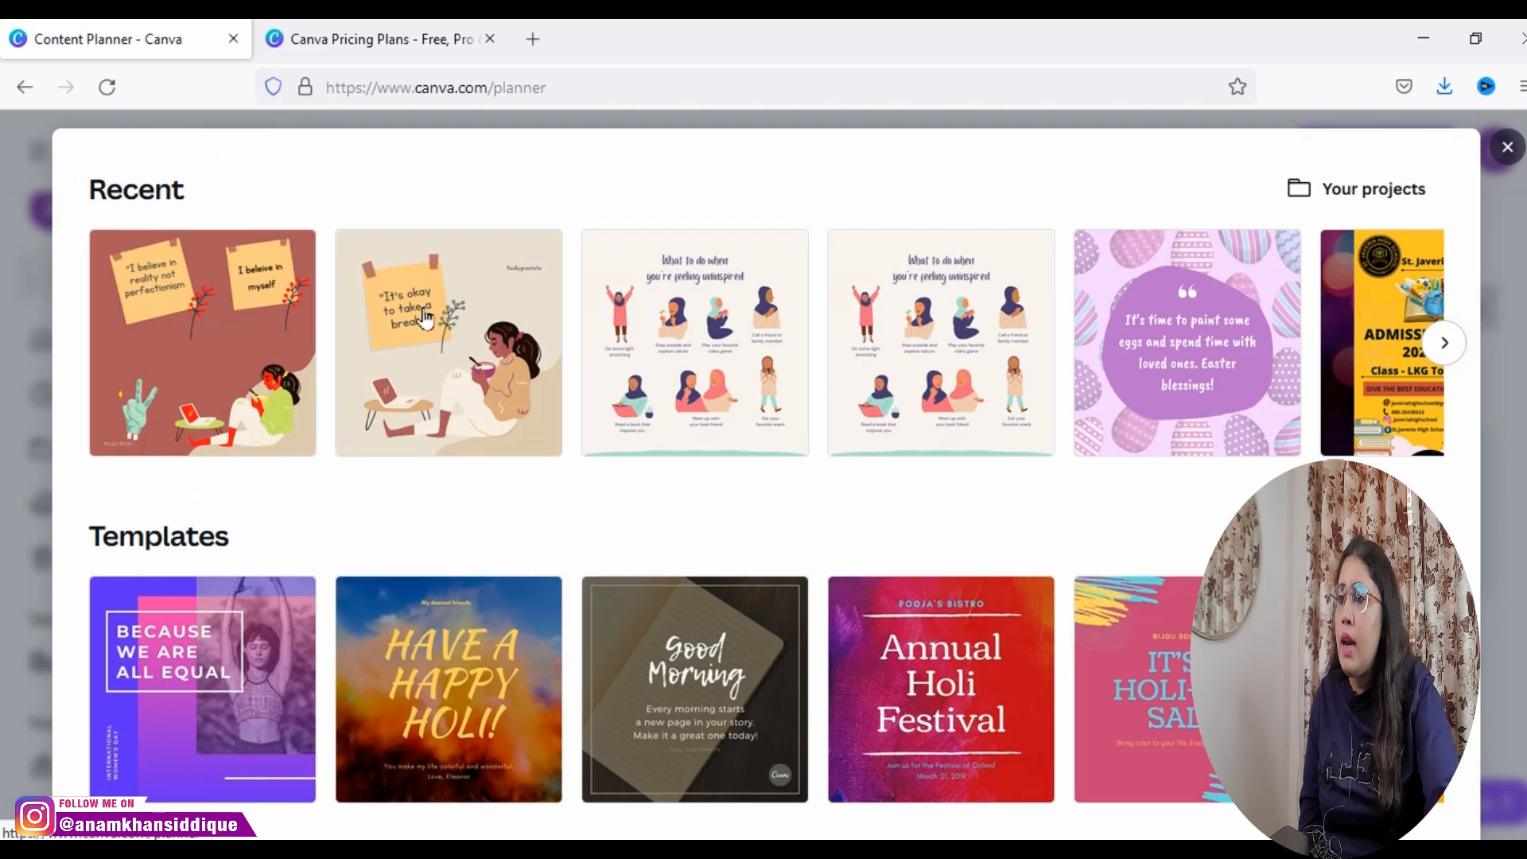
click(228, 306)
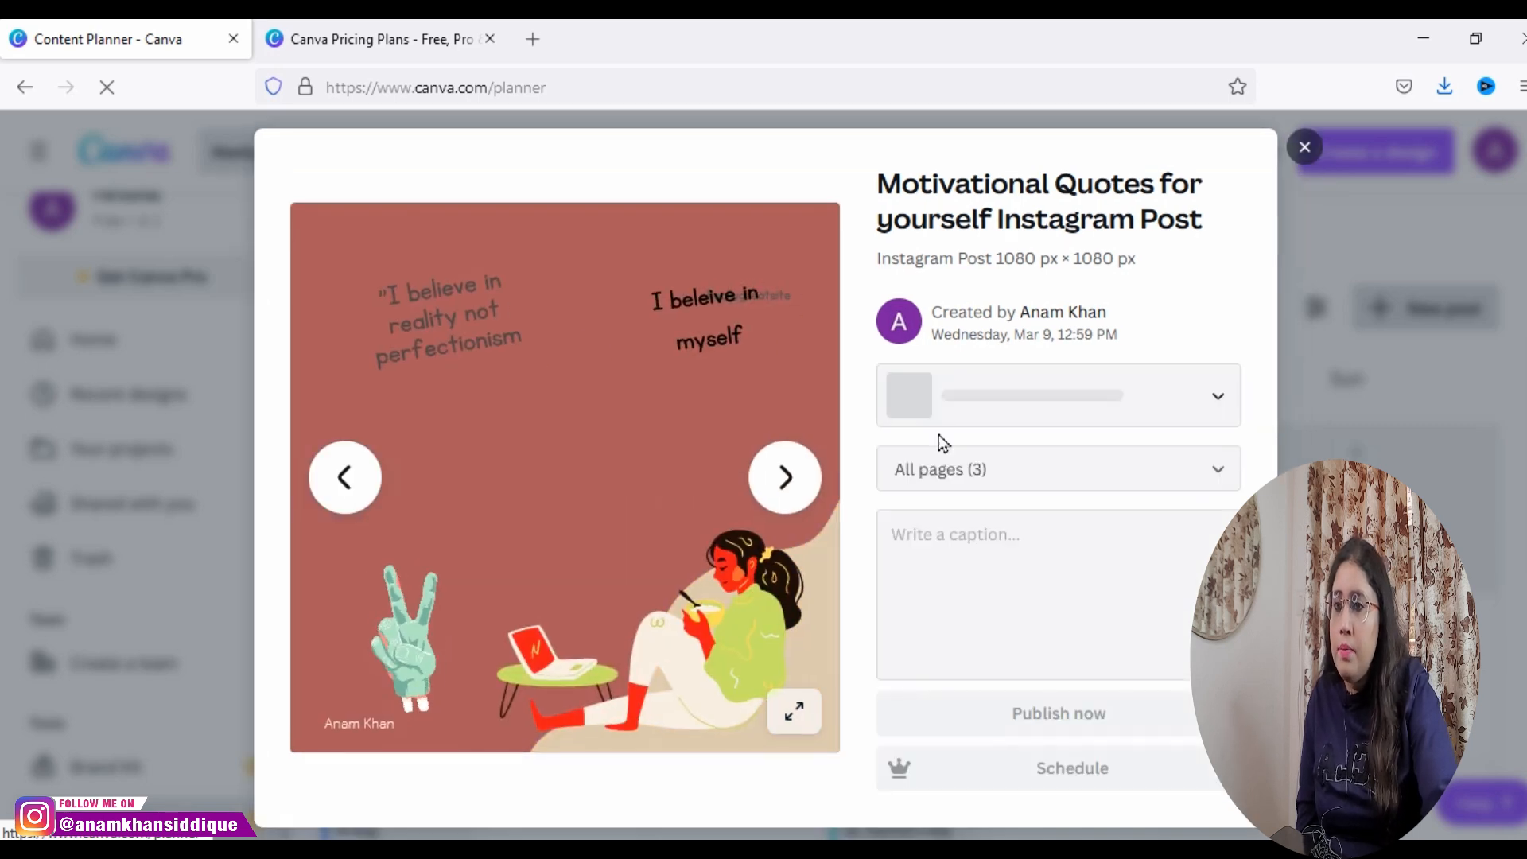
Step: Limit the post to Page 1, open its caption for writing, and close the post without publishing
click(942, 463)
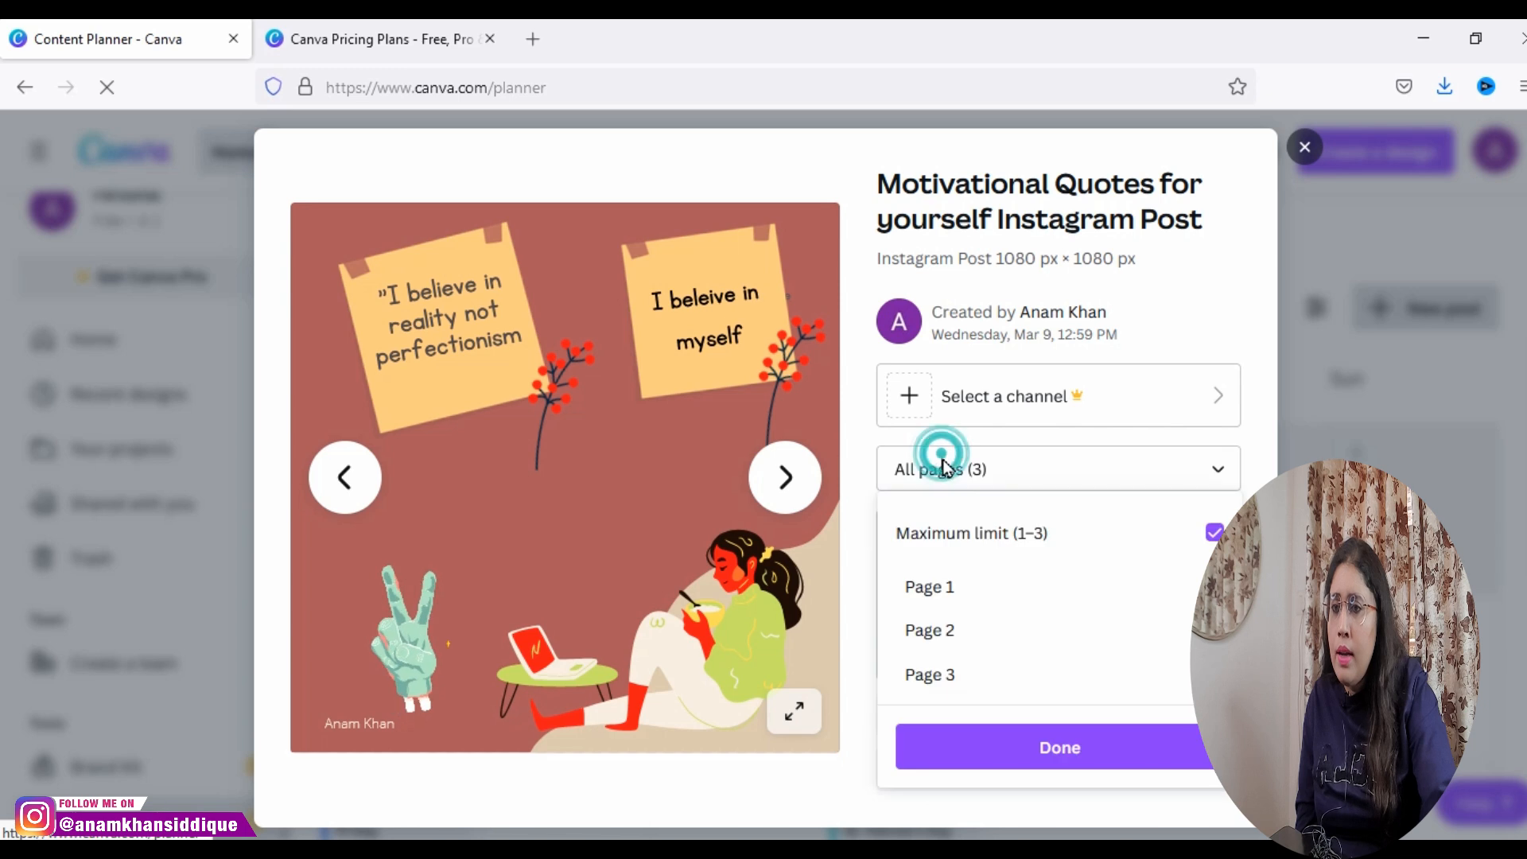
click(935, 630)
click(925, 673)
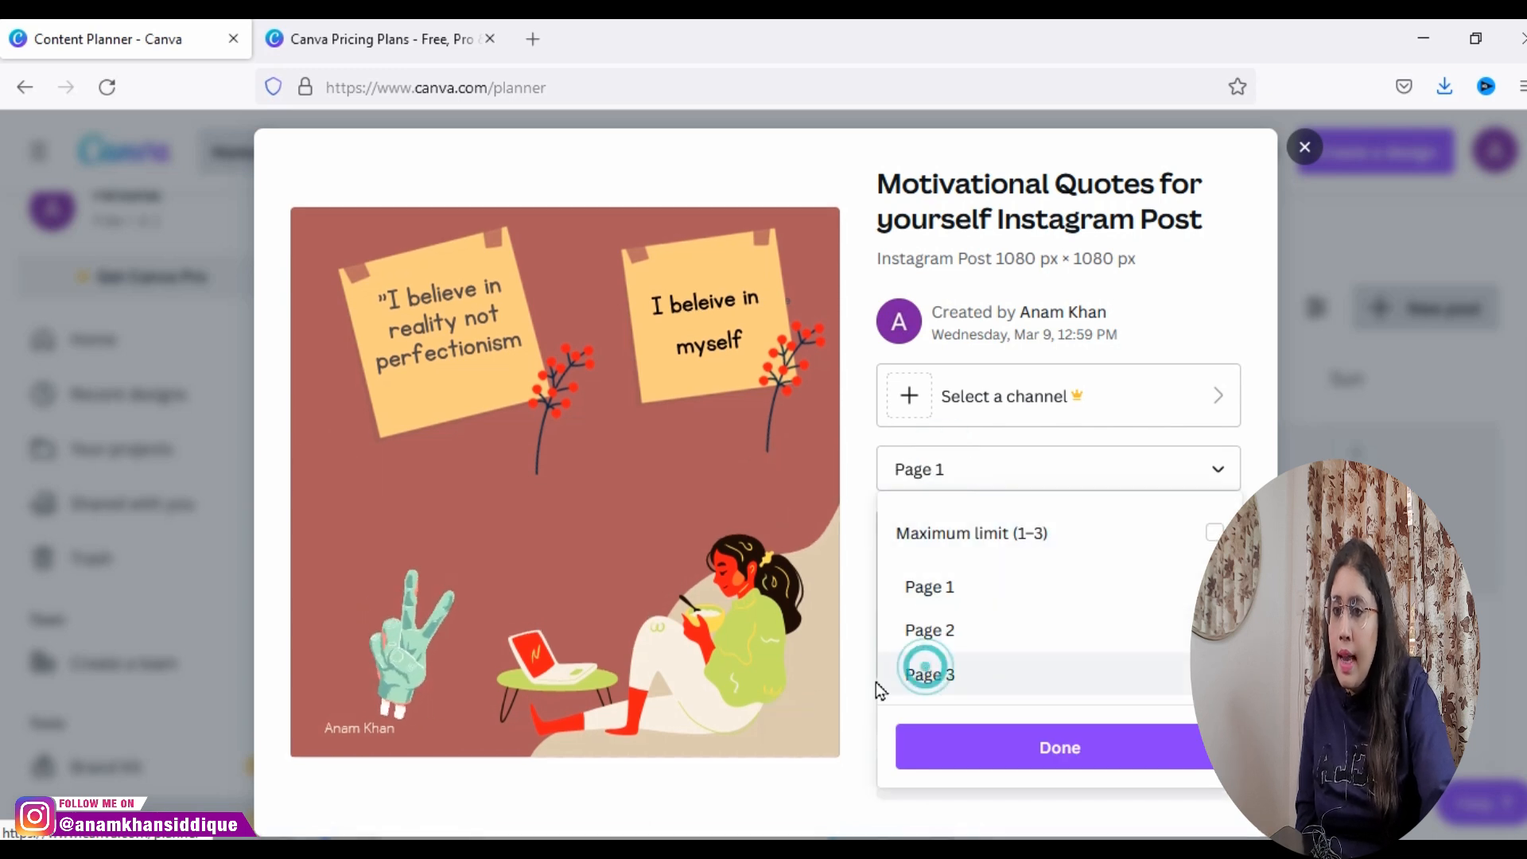
click(823, 666)
click(1043, 570)
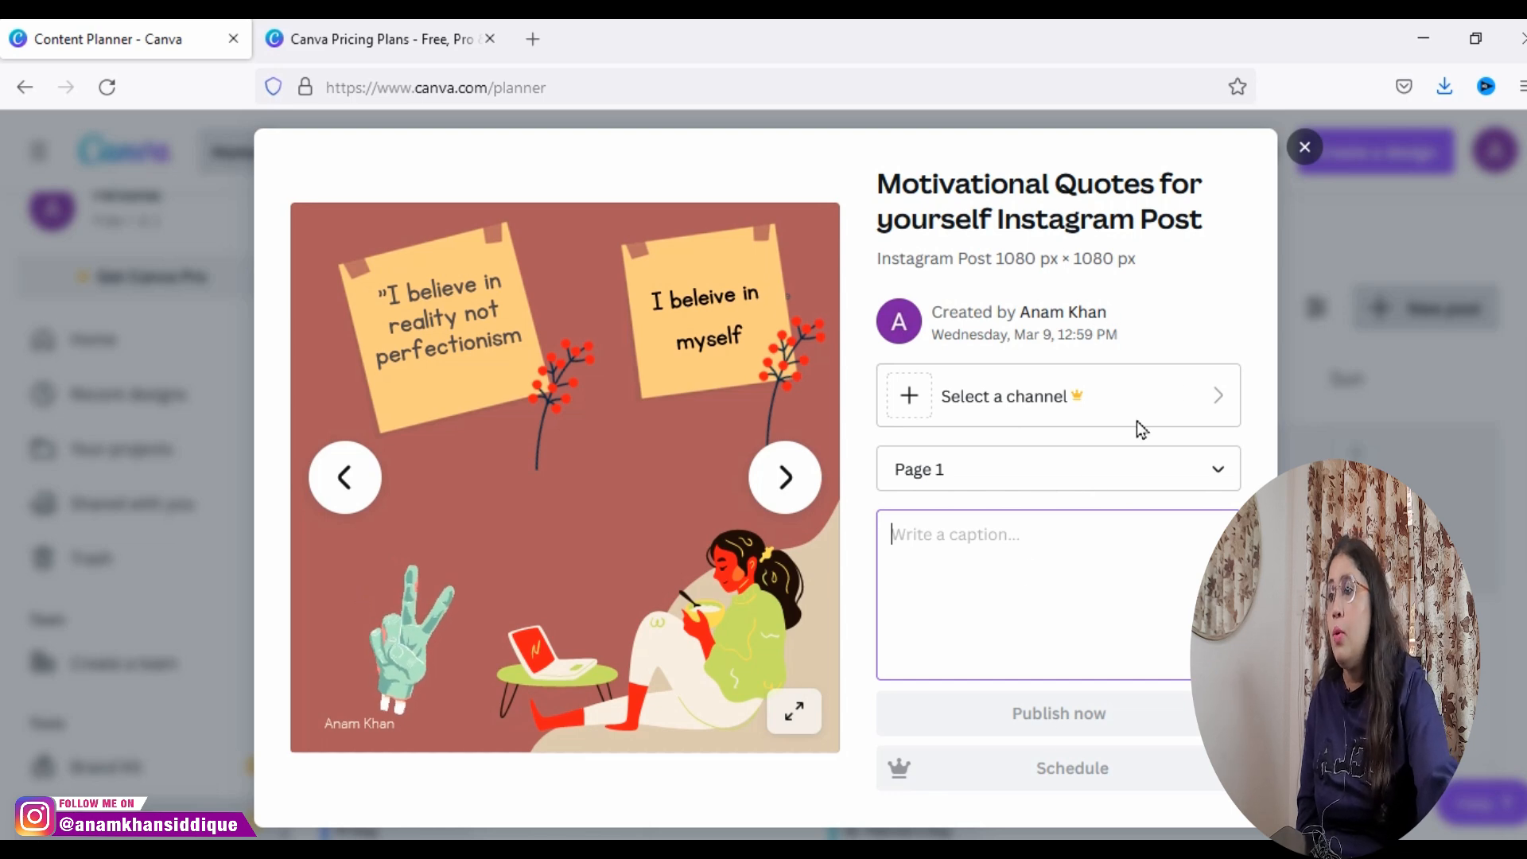
click(1303, 148)
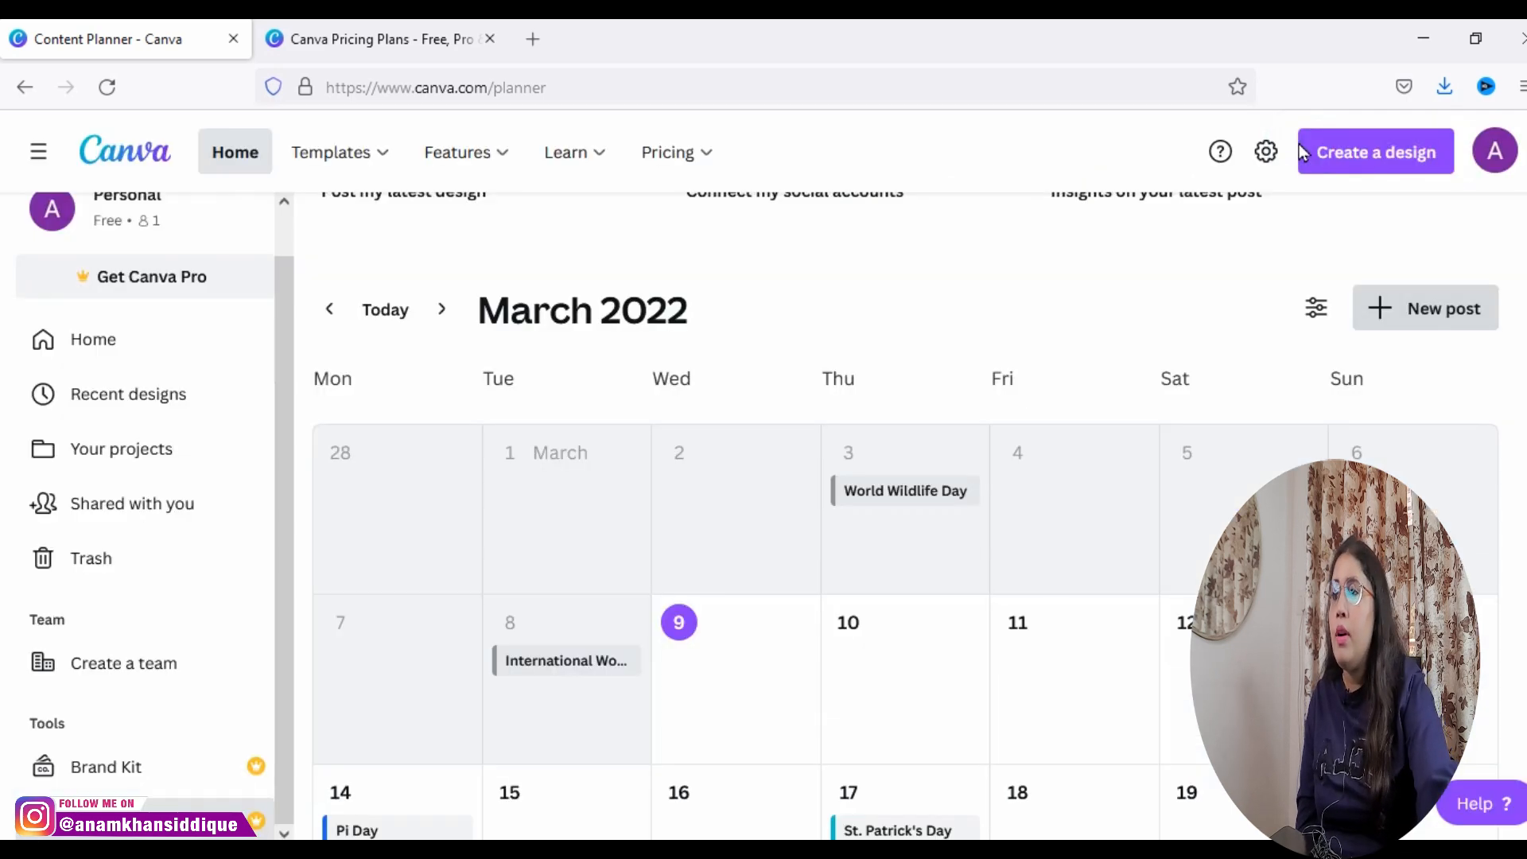
Step: Open the red Motivational Quotes Instagram design from the recent designs for editing, and close the Canva pricing plans page
scroll(3, 457, up, 4)
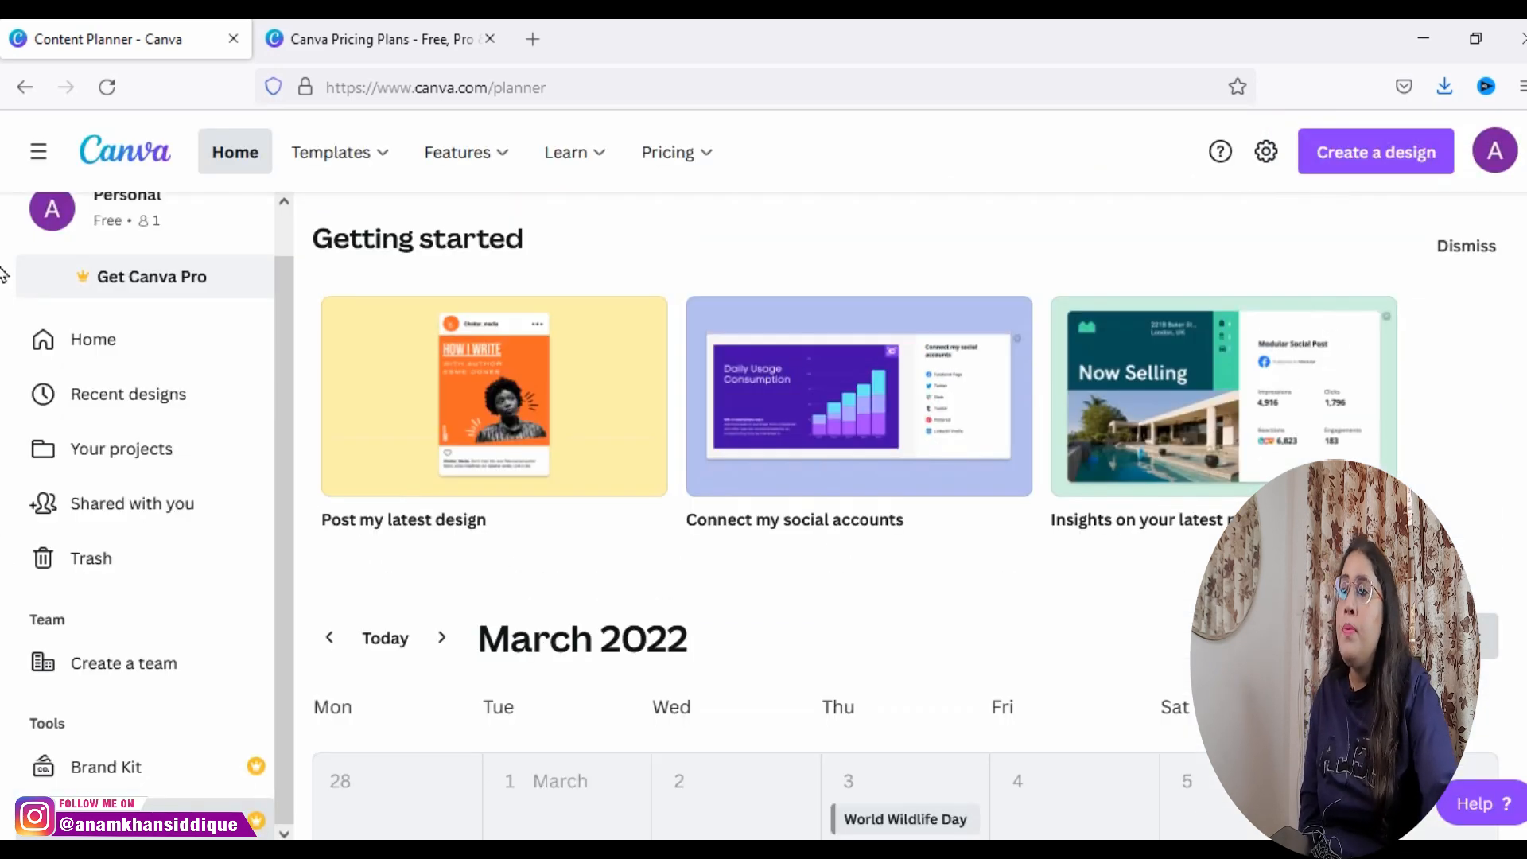
click(170, 397)
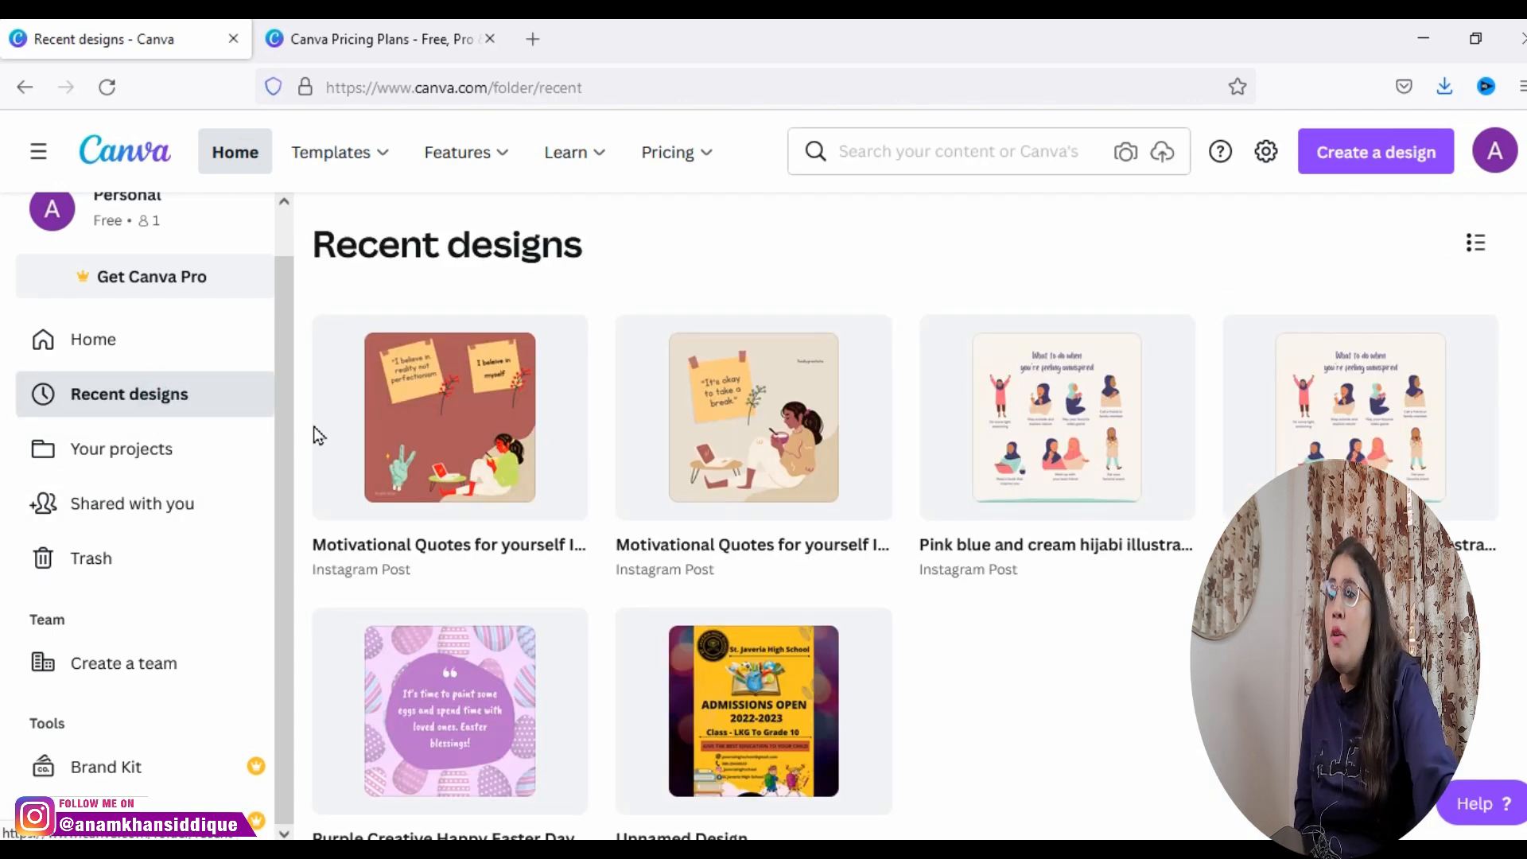
click(396, 457)
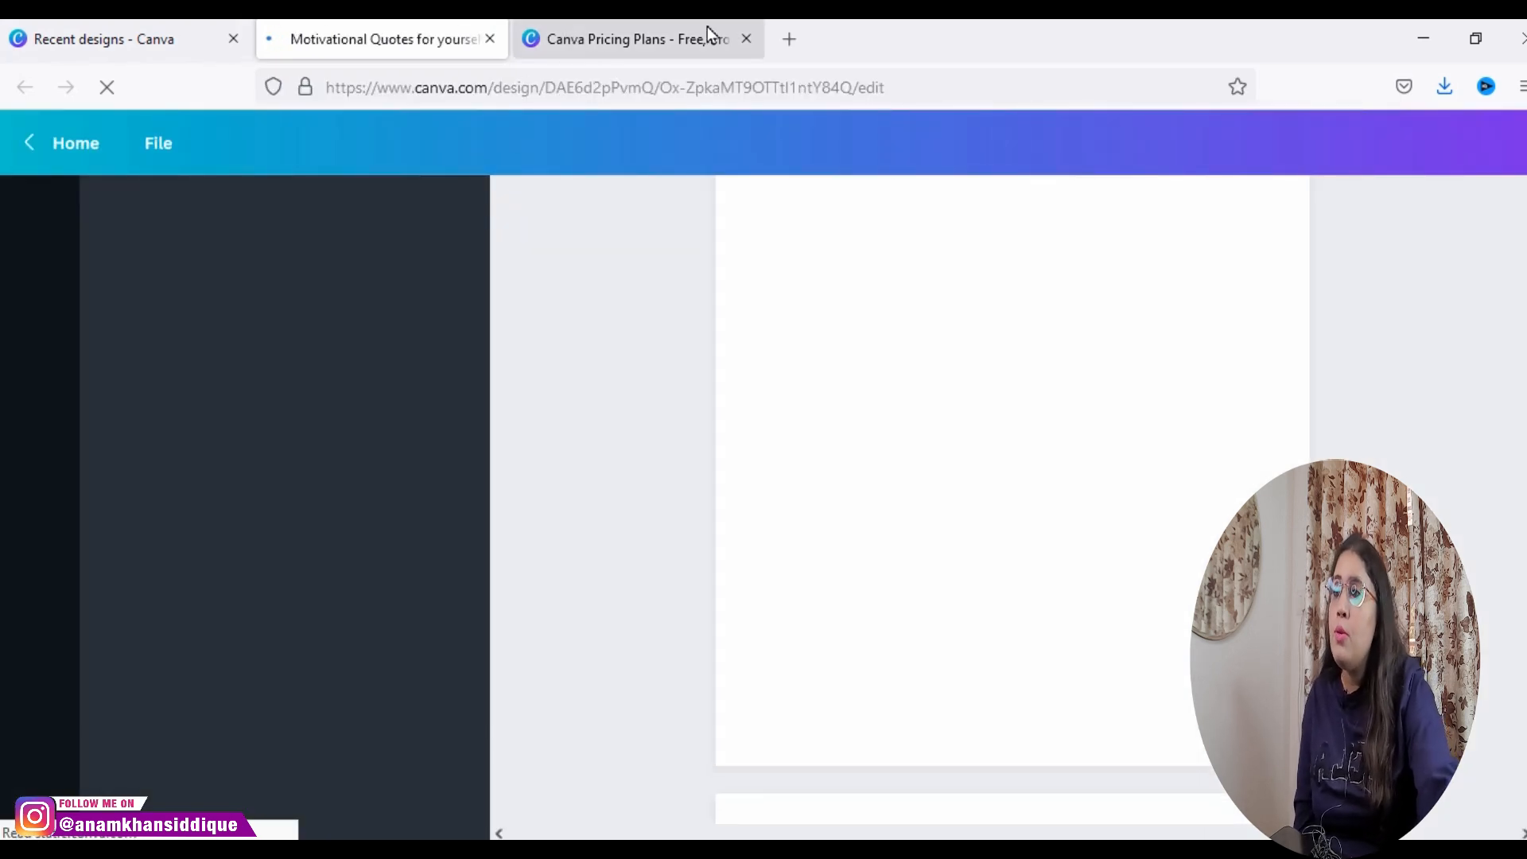
click(743, 40)
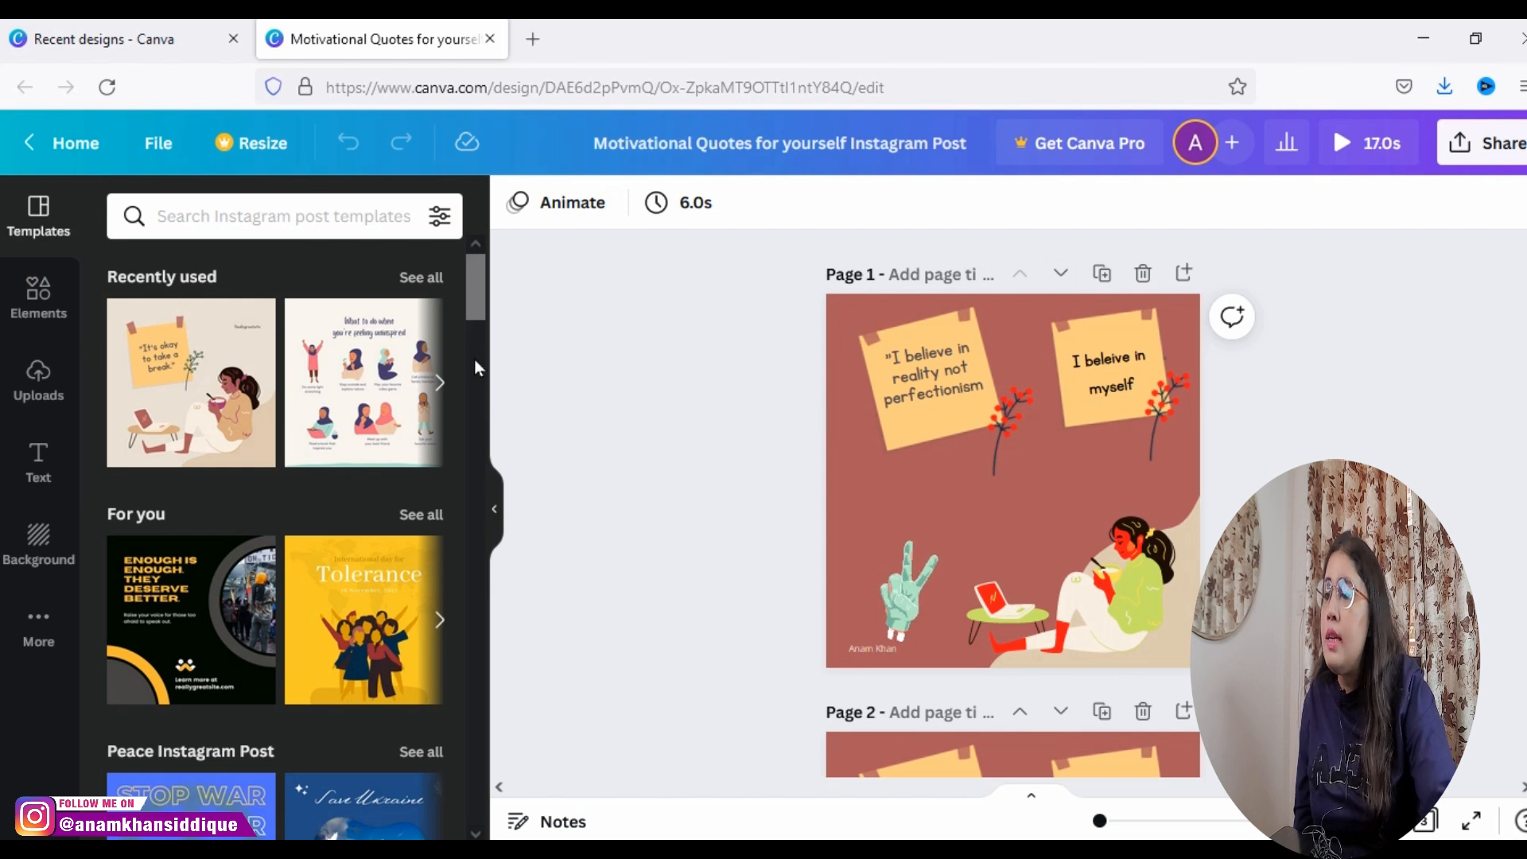
Step: Examine the Resize feature's custom size fields and its list of preset formats, and close it without resizing the design
click(262, 151)
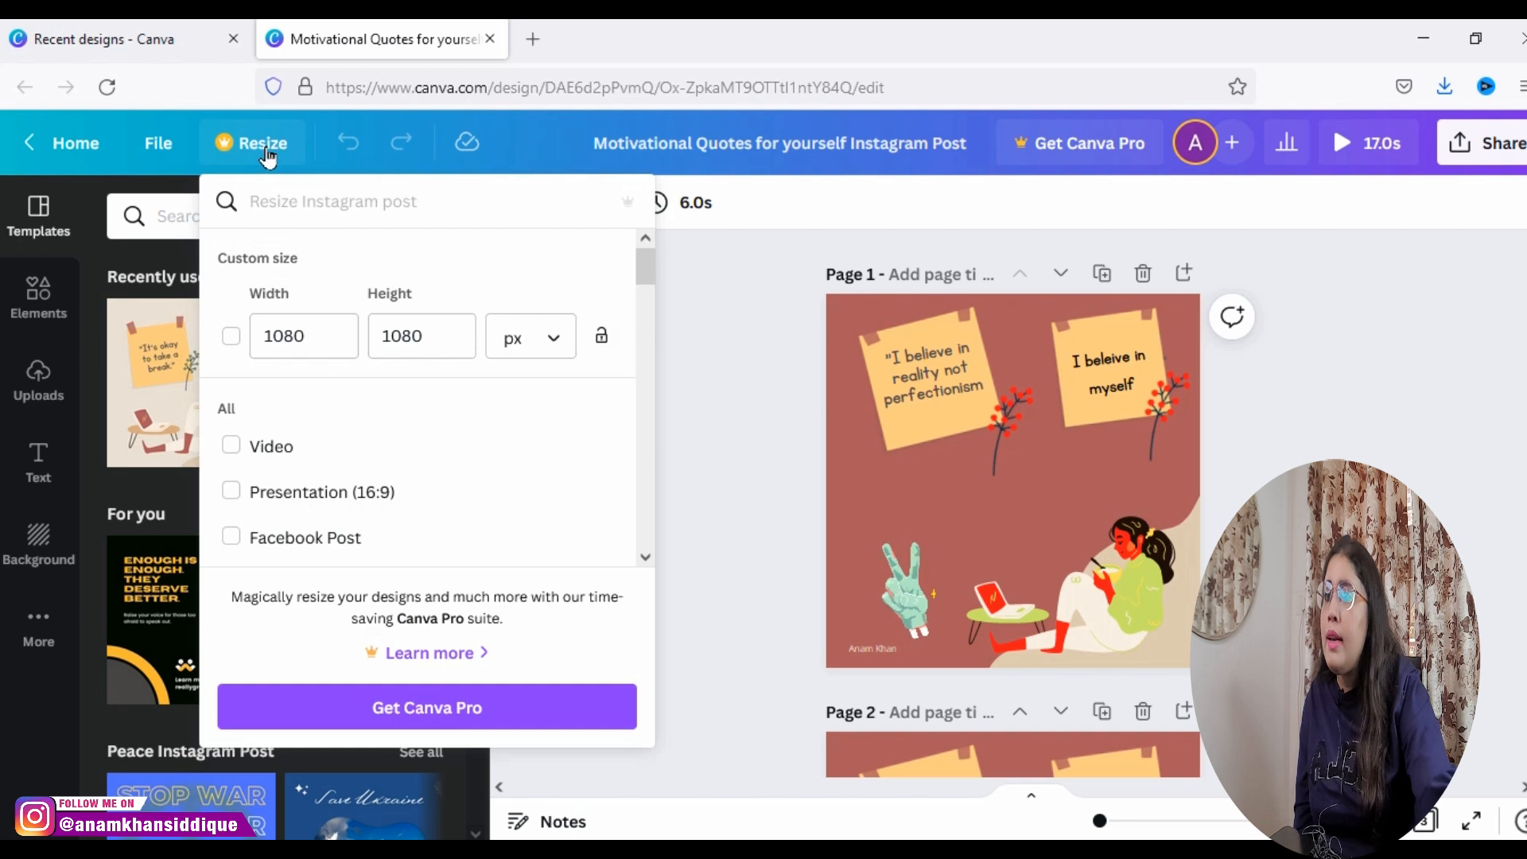
drag(649, 278, 659, 299)
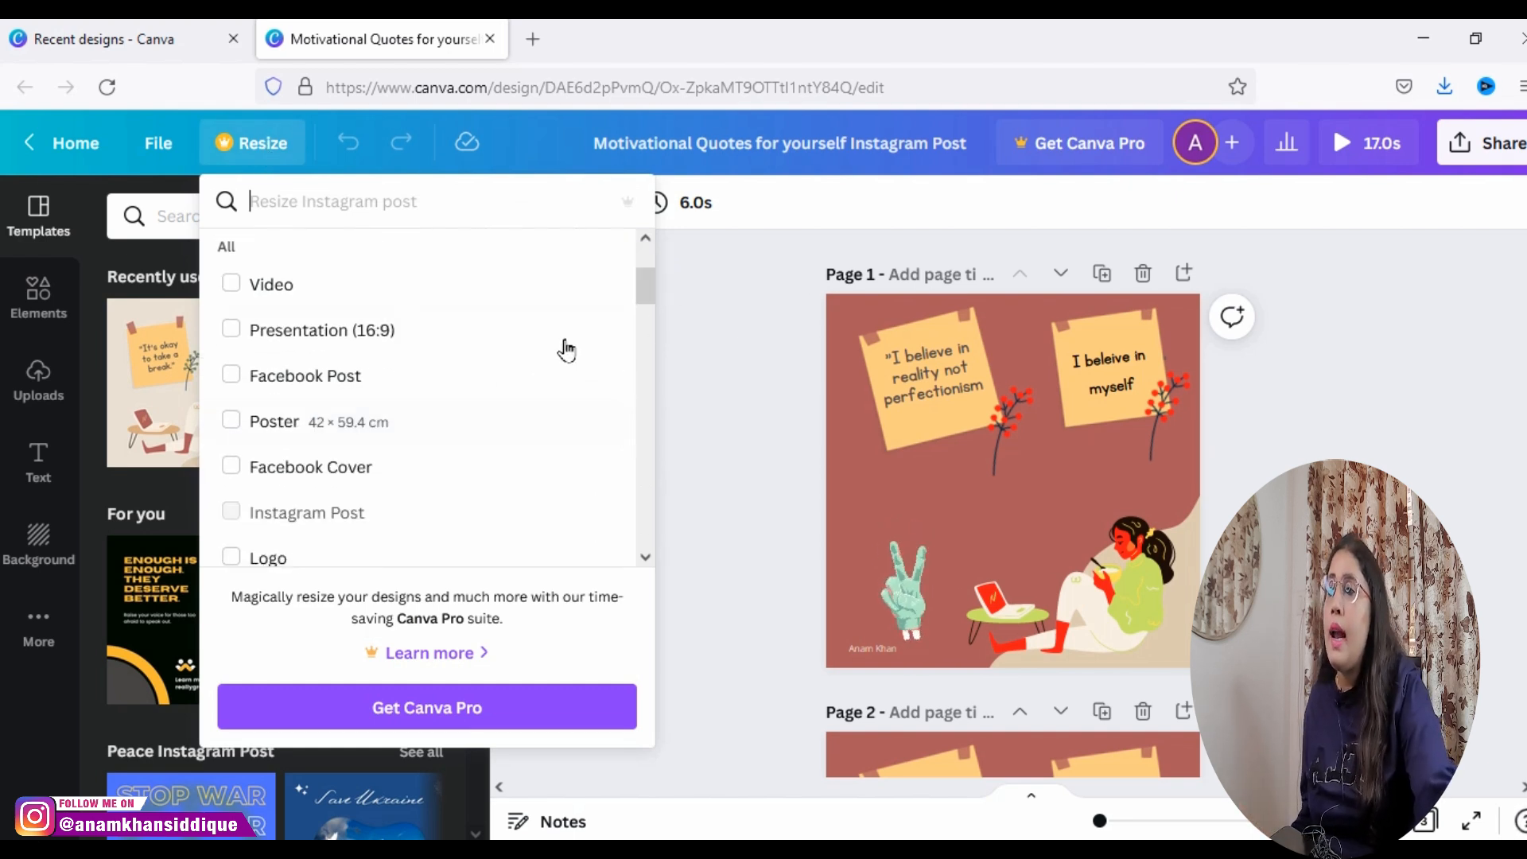
click(657, 279)
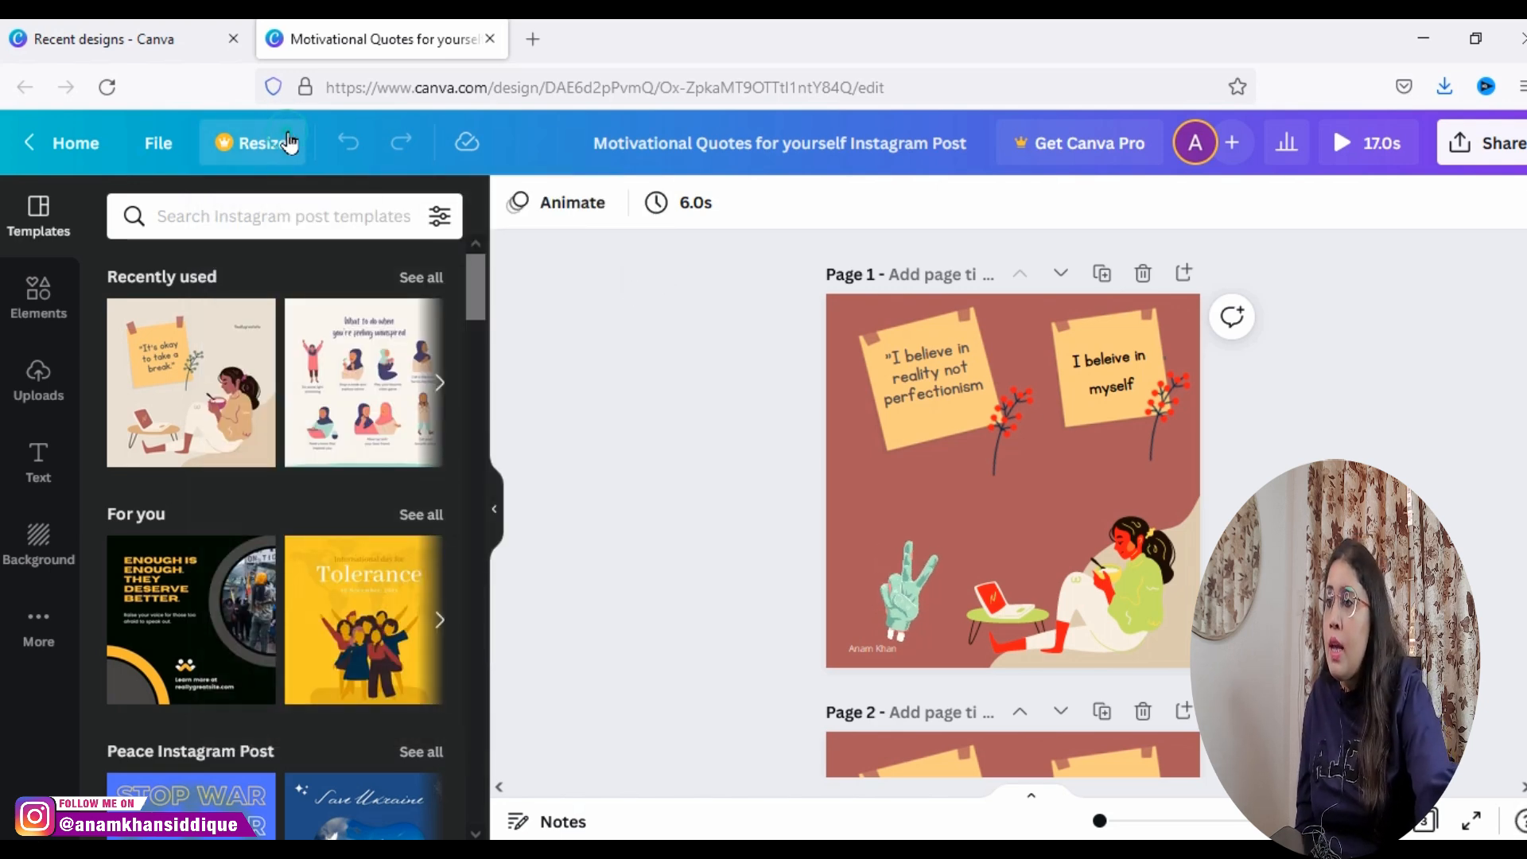
click(287, 143)
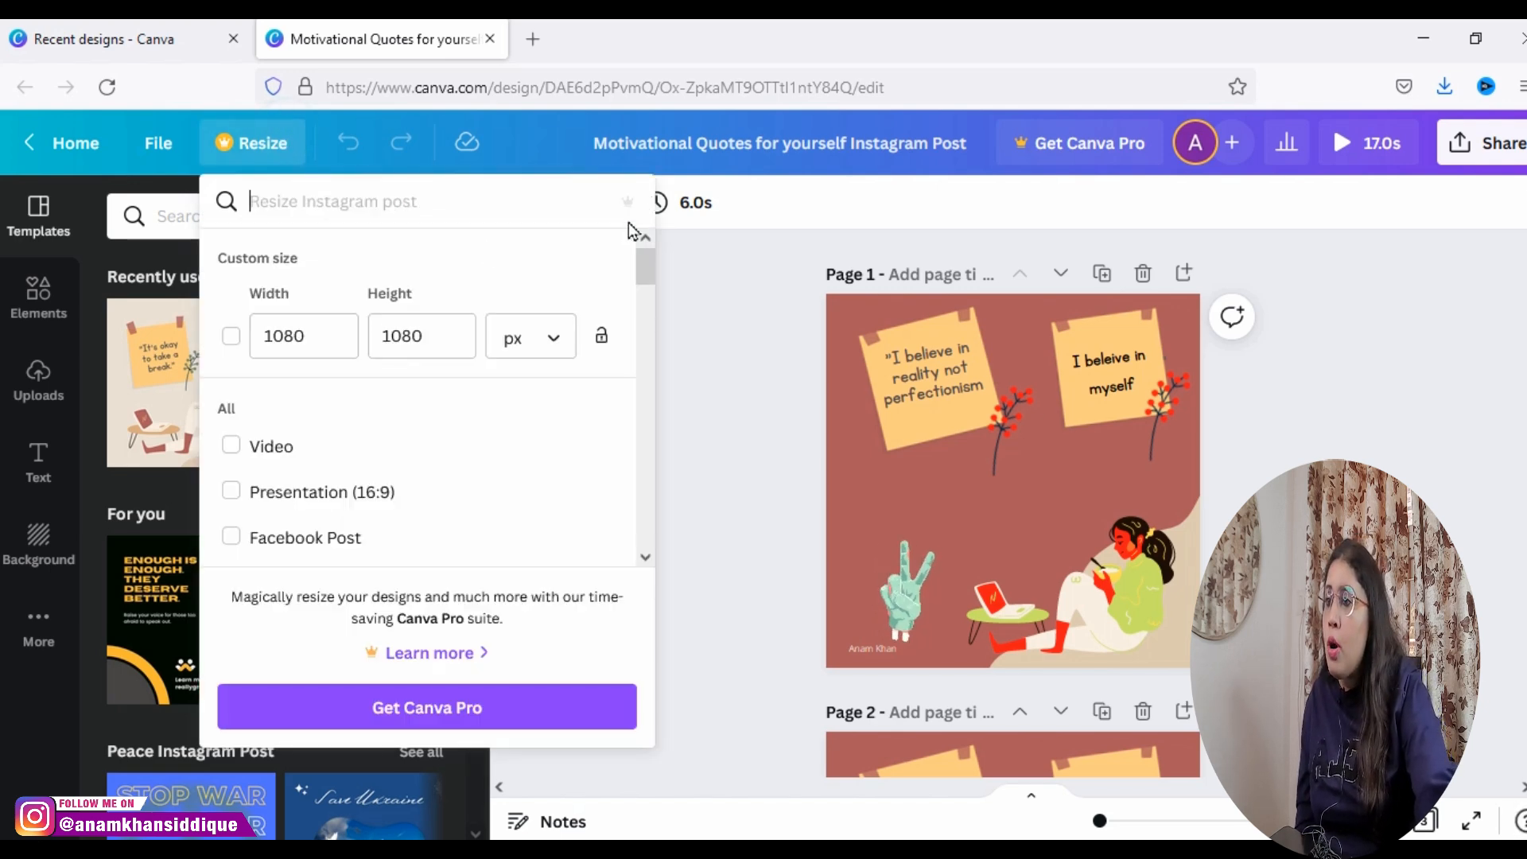
click(646, 557)
click(646, 557)
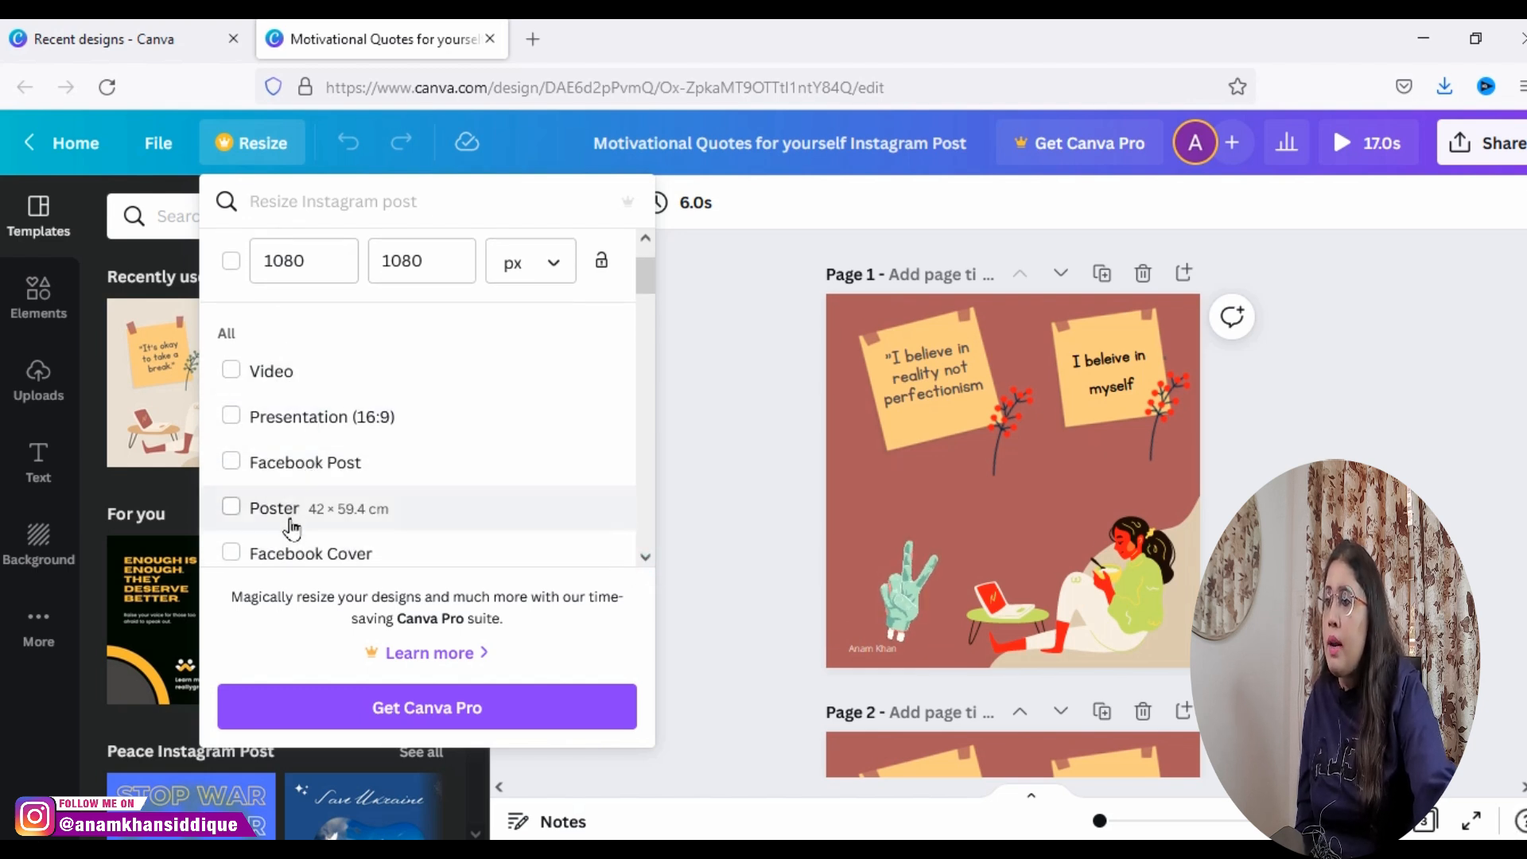
click(646, 557)
scroll(620, 525, up, 3)
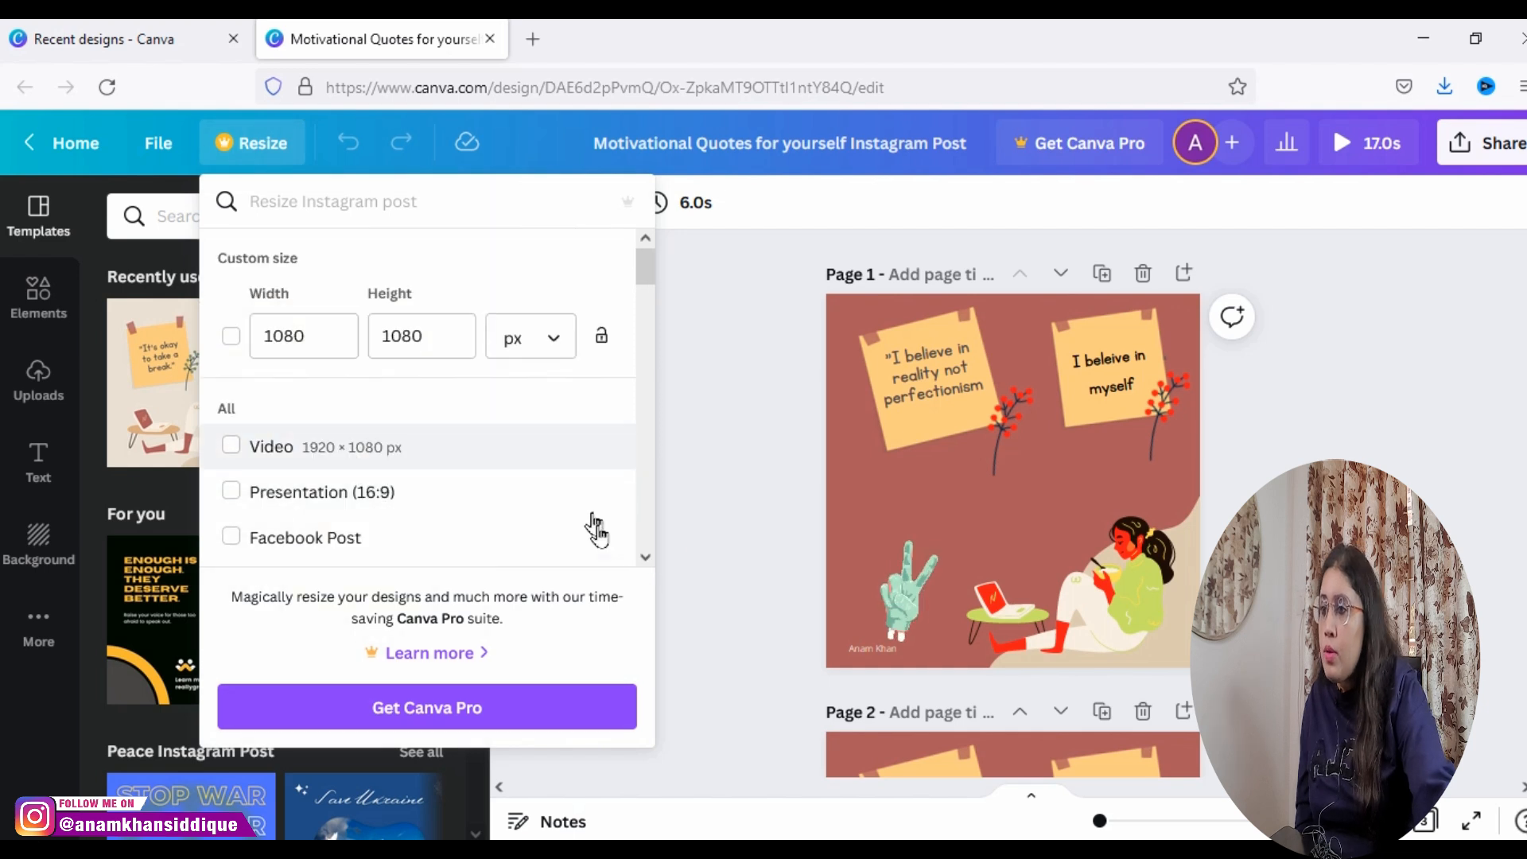
click(647, 556)
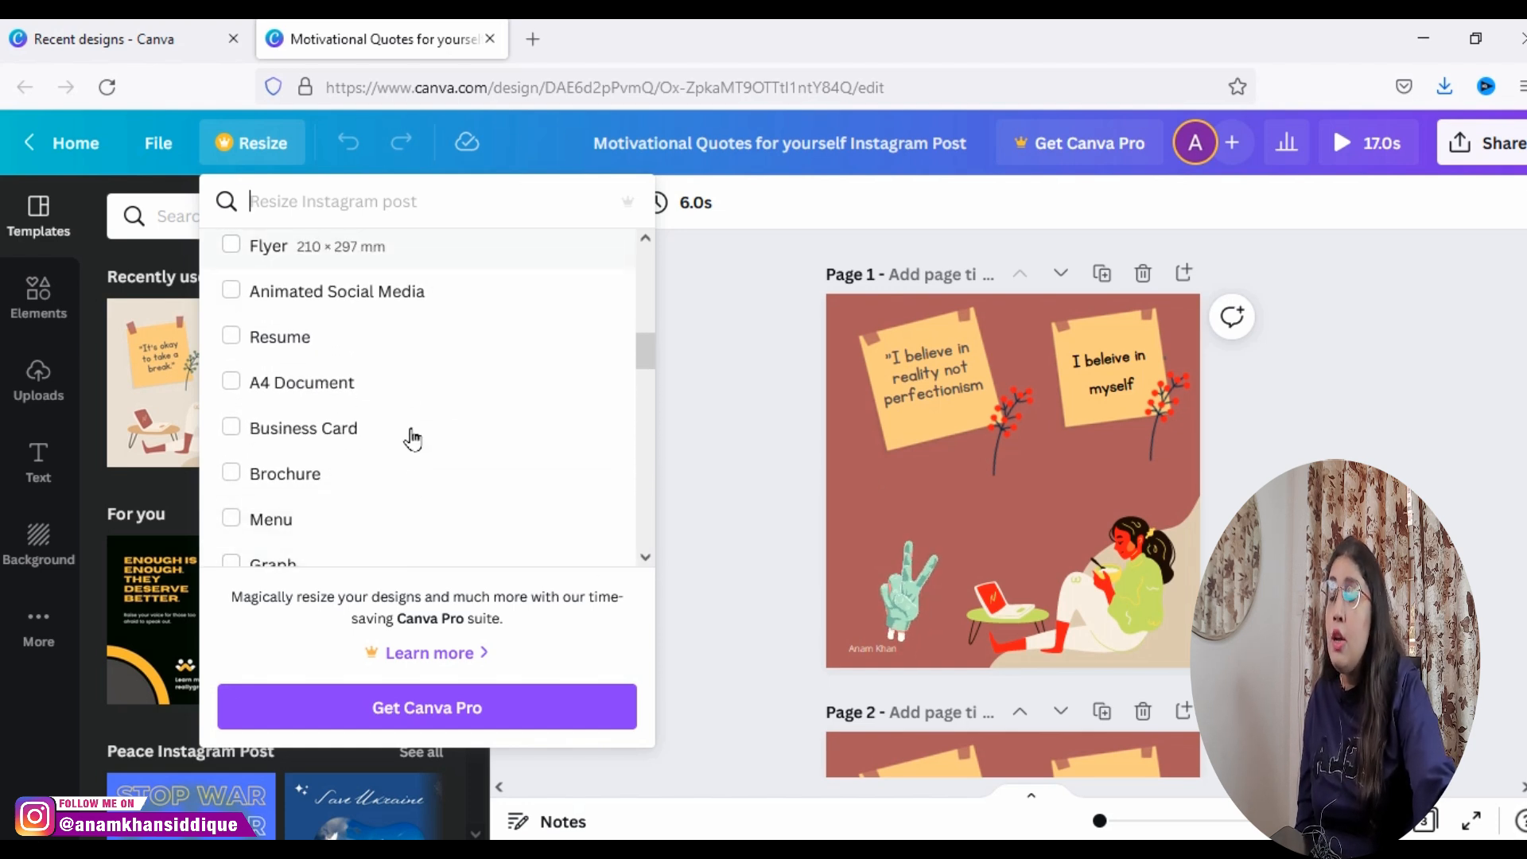
drag(652, 339, 626, 170)
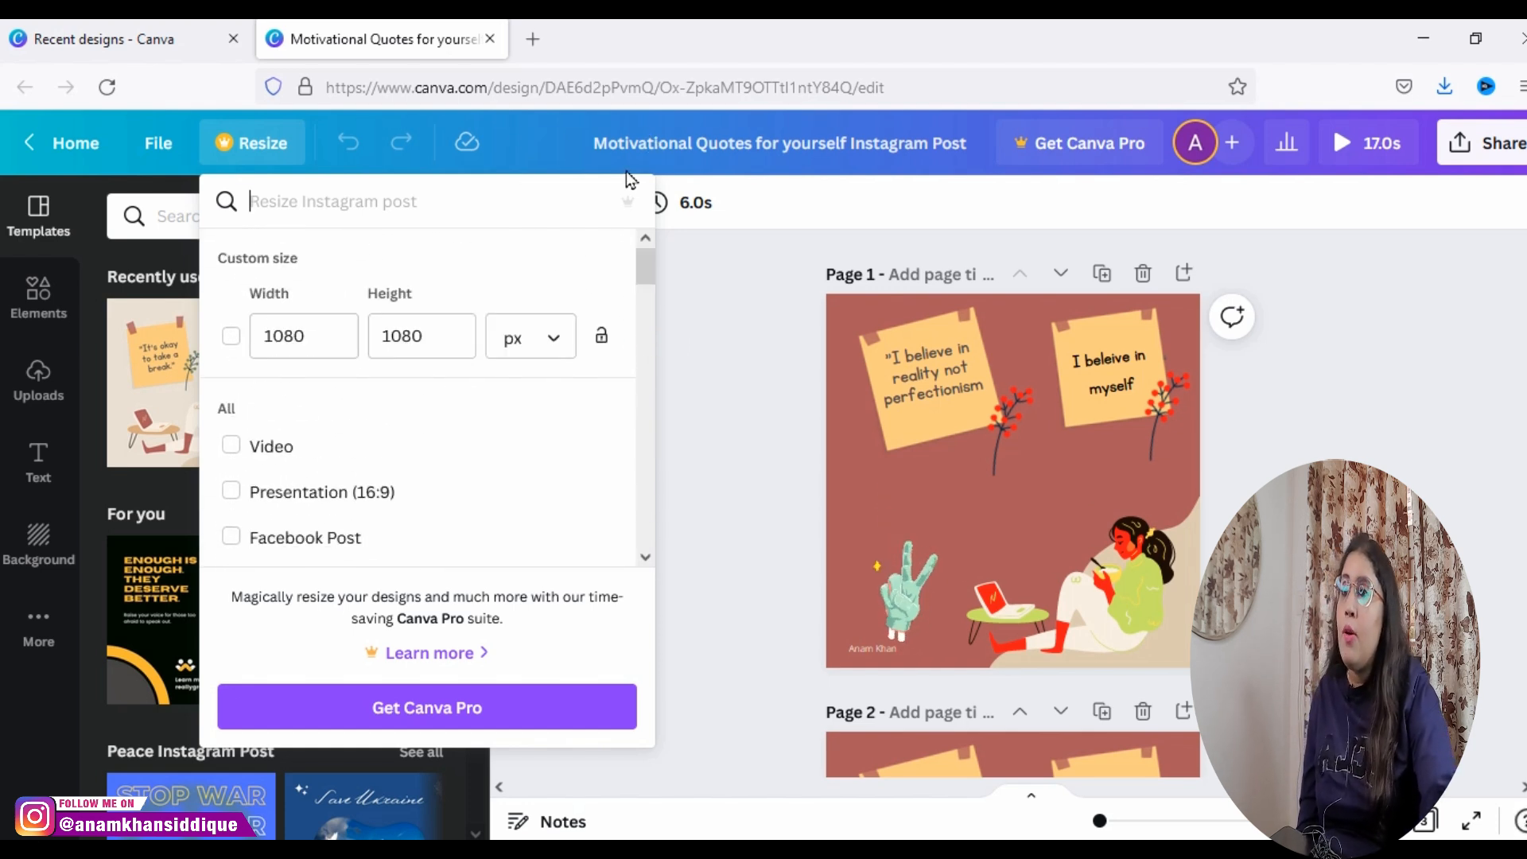
click(737, 238)
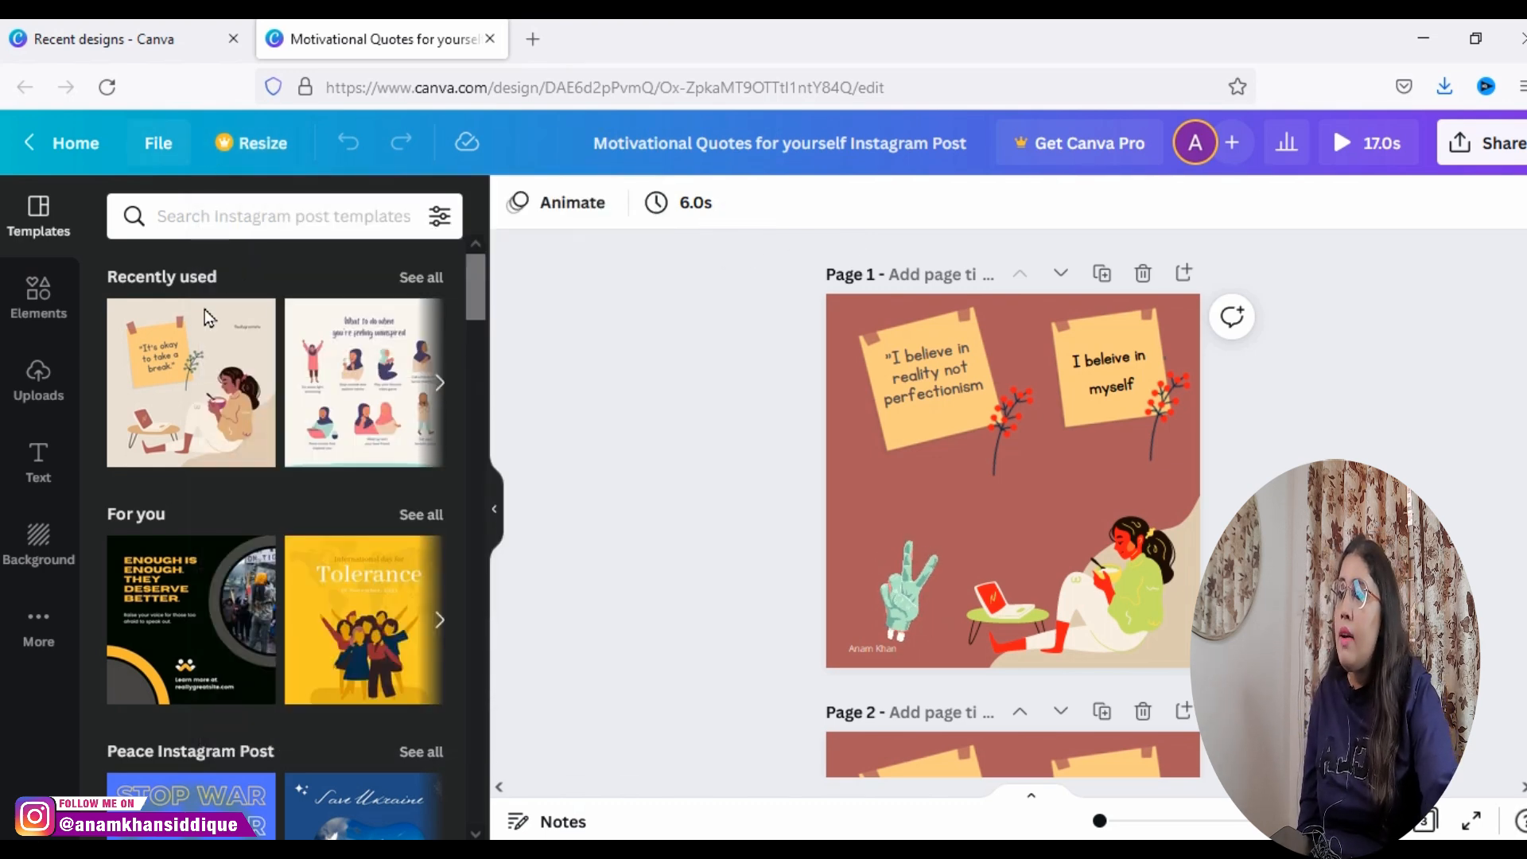
Step: Show the uploaded images, open the Background Remover Pro offer, and close it
click(42, 393)
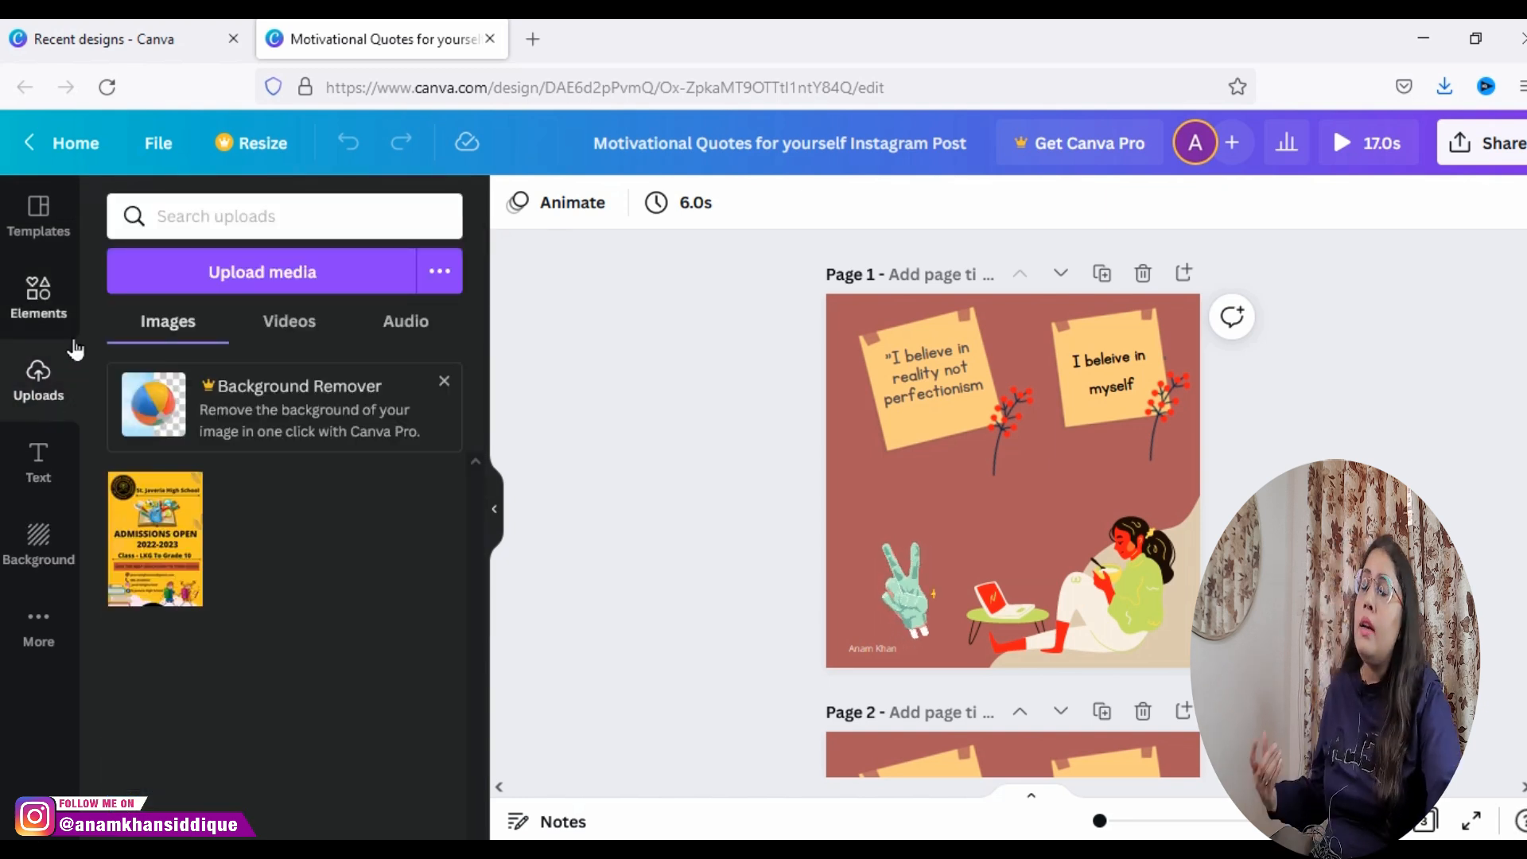
click(265, 418)
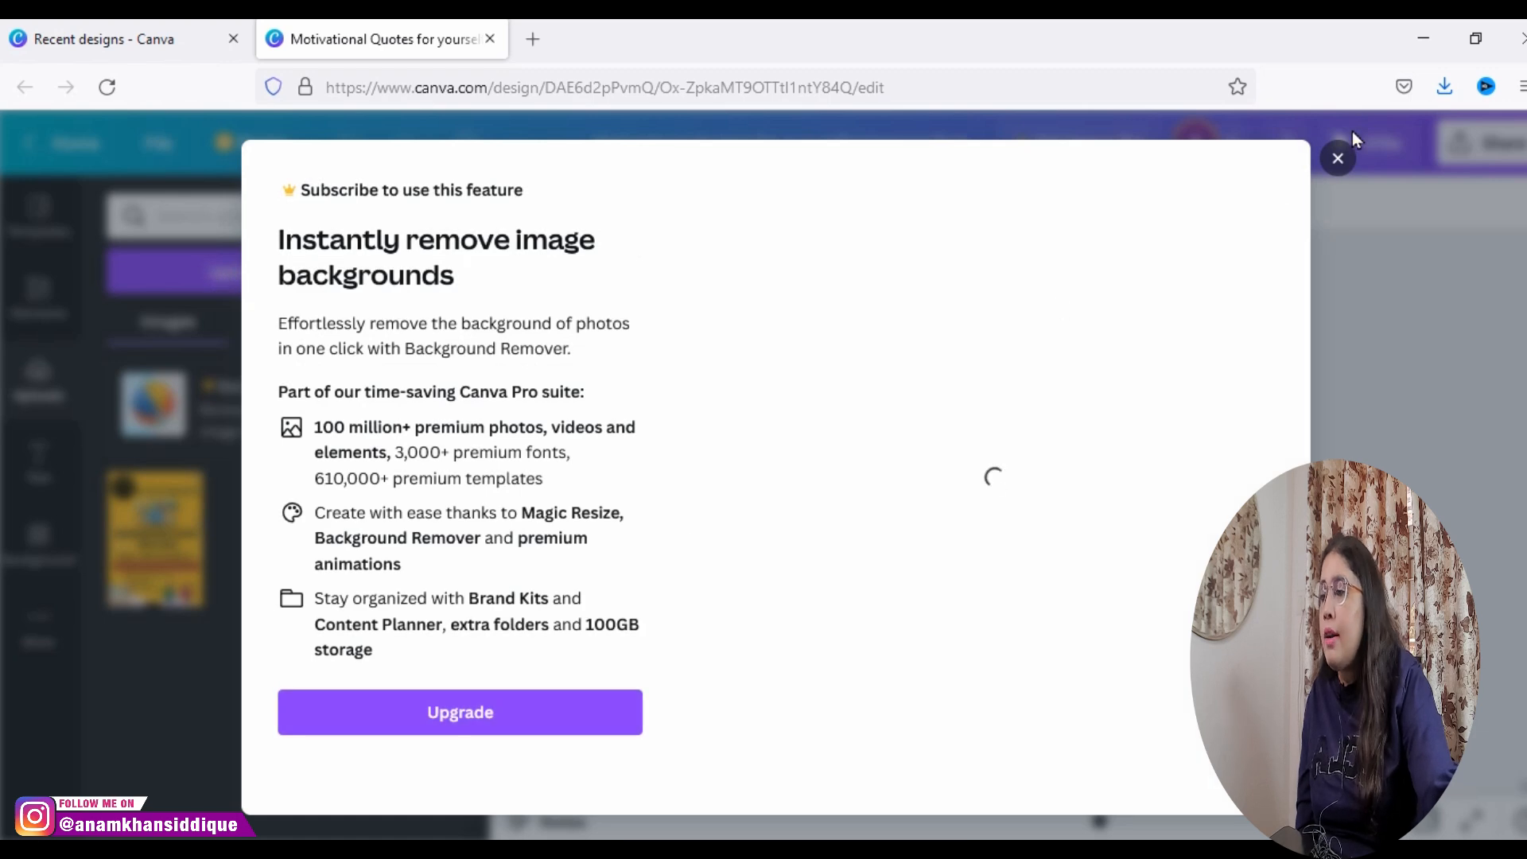
click(1338, 158)
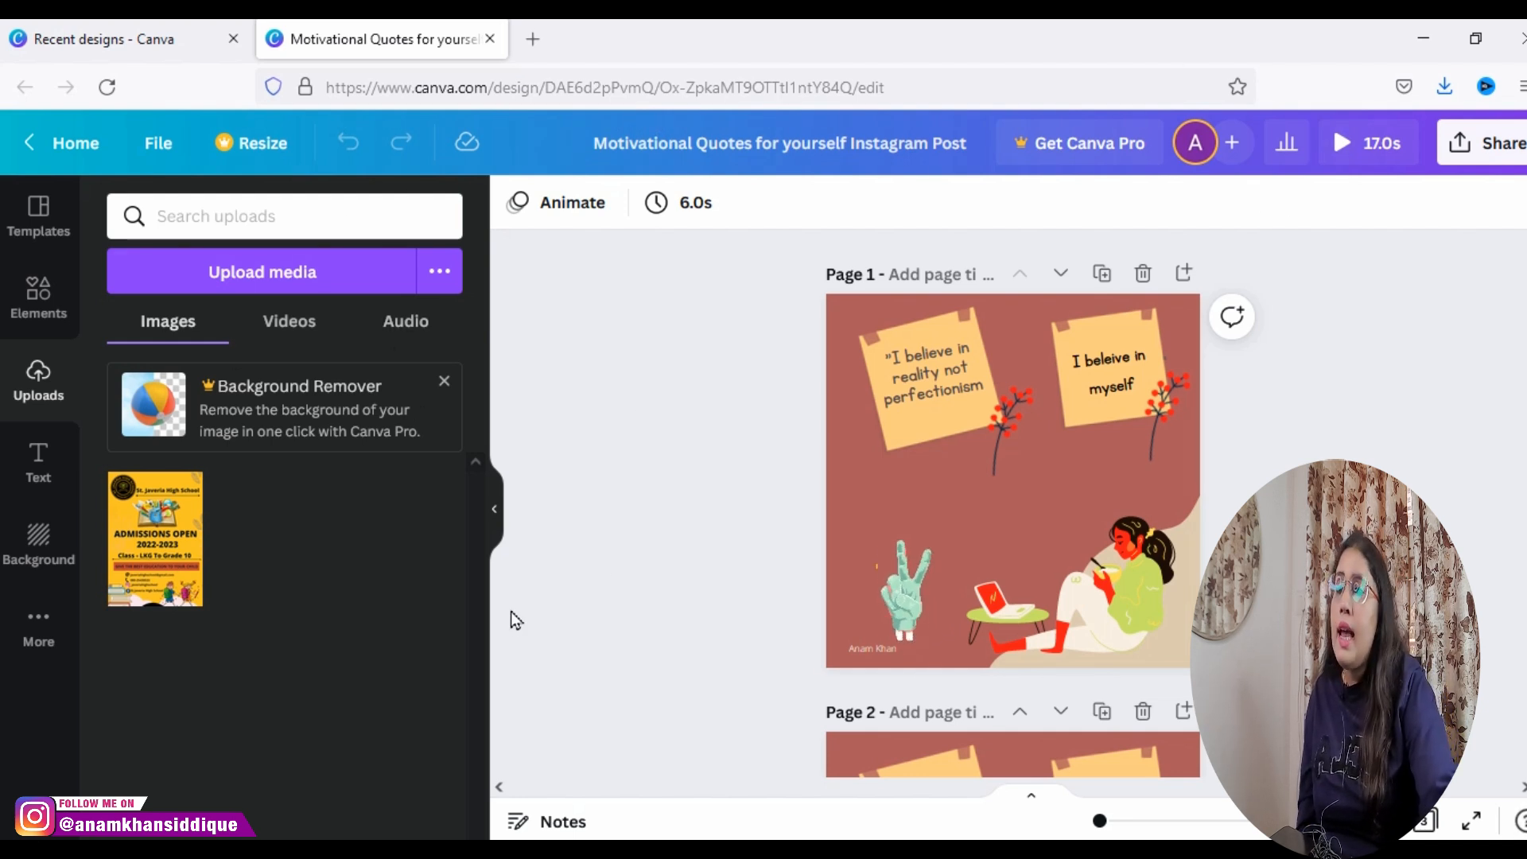
Step: Browse the Instagram post template categories, including the Pro ones, and return to the start of the list
click(36, 219)
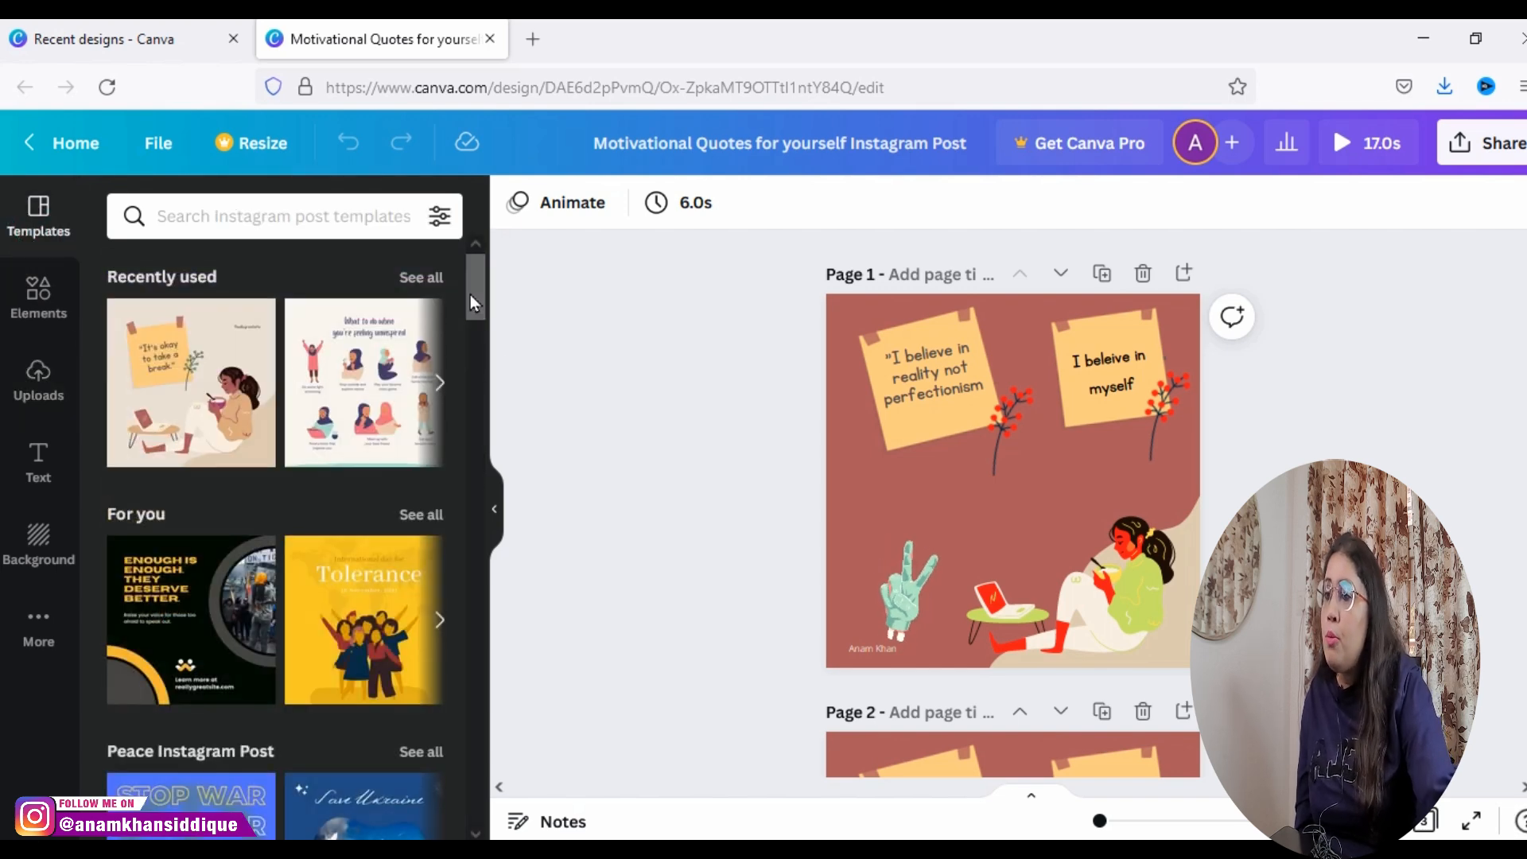
drag(474, 294, 481, 460)
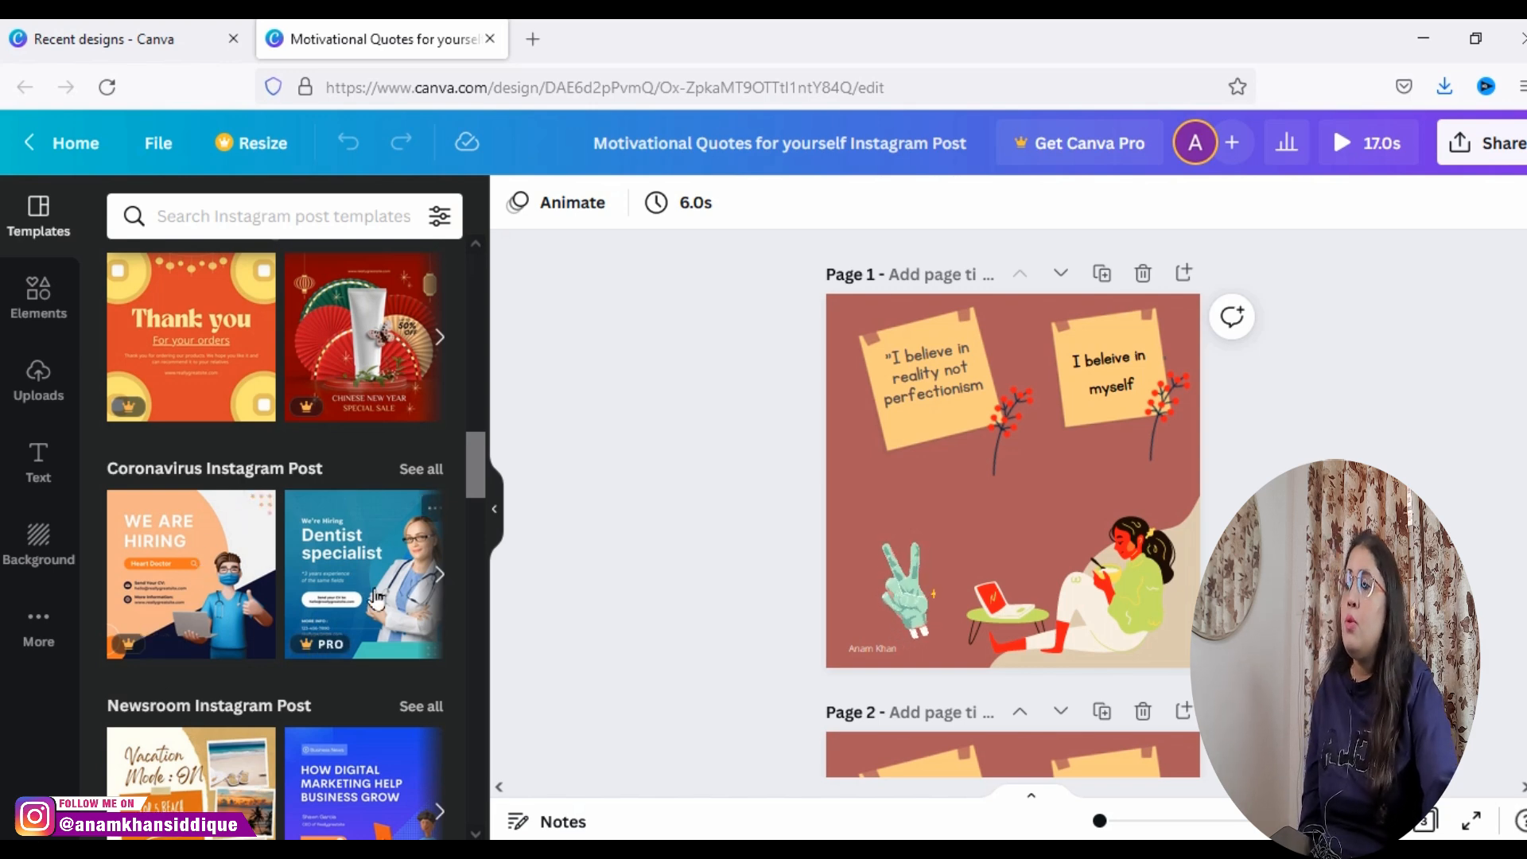
scroll(471, 488, down, 10)
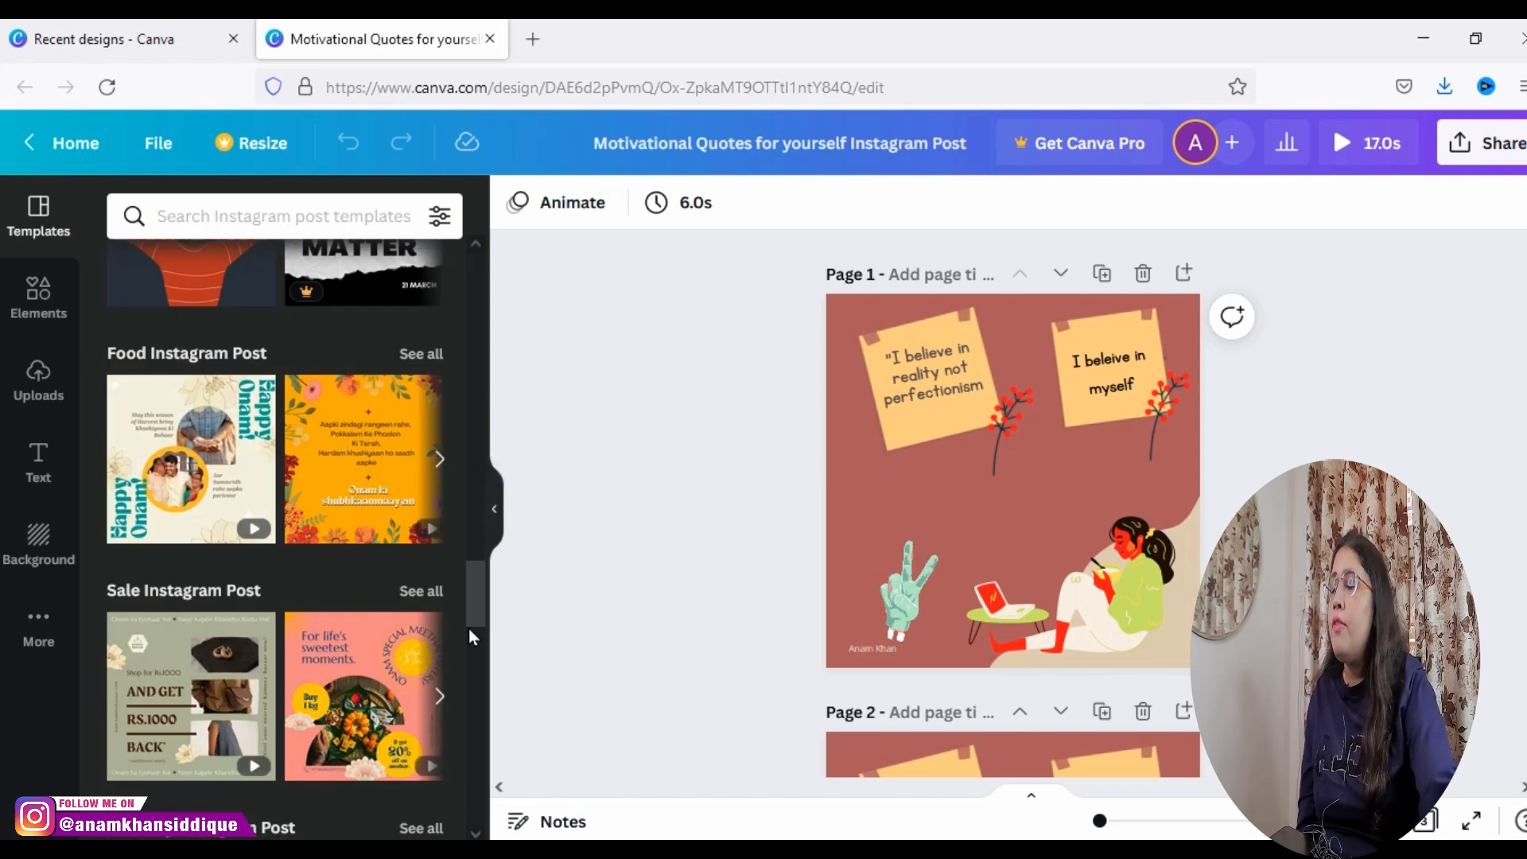
drag(462, 569, 525, 151)
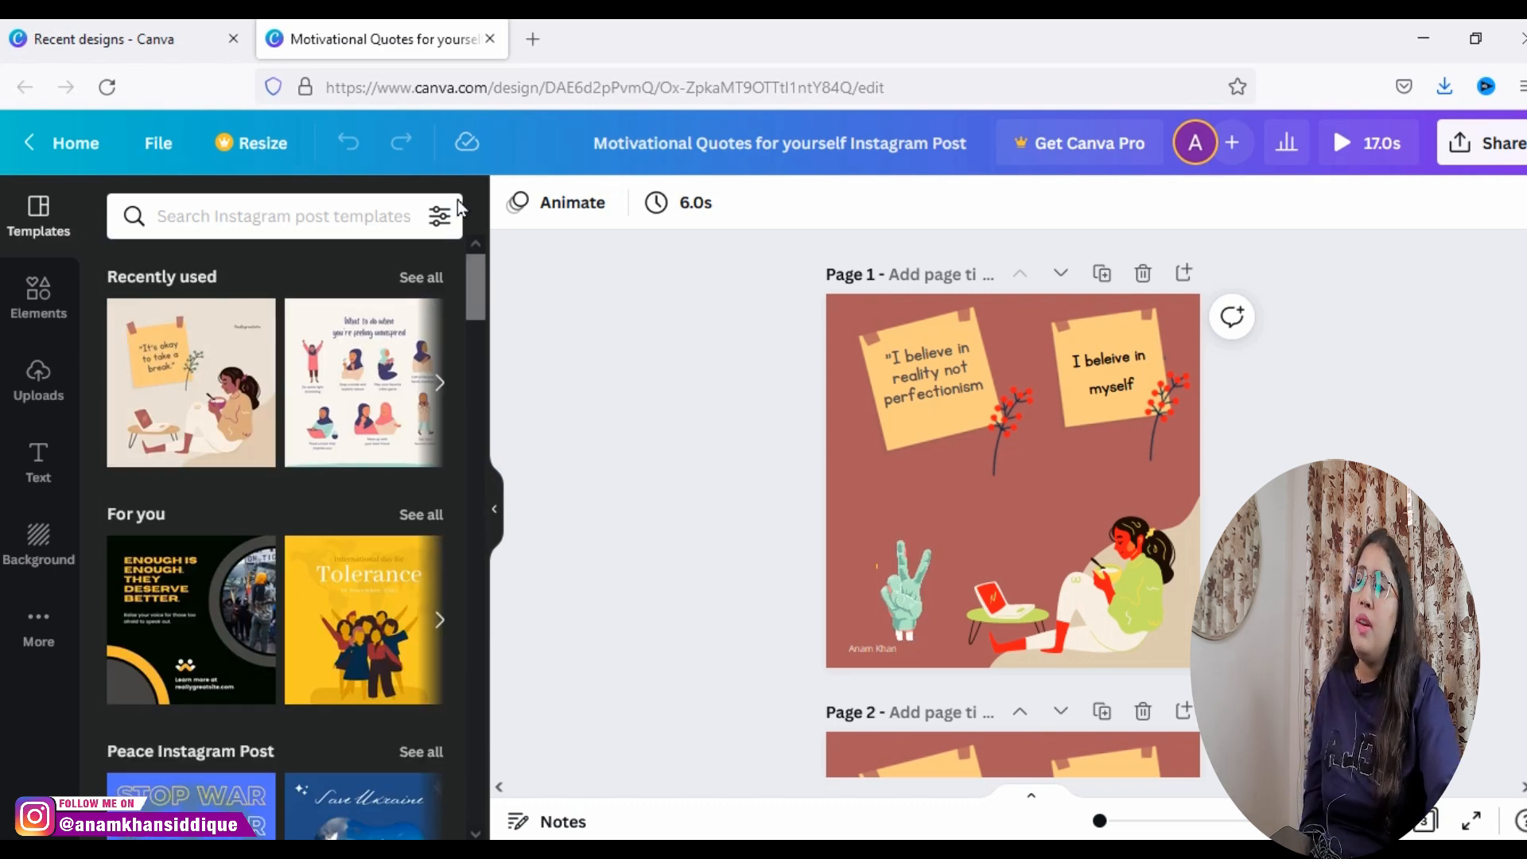